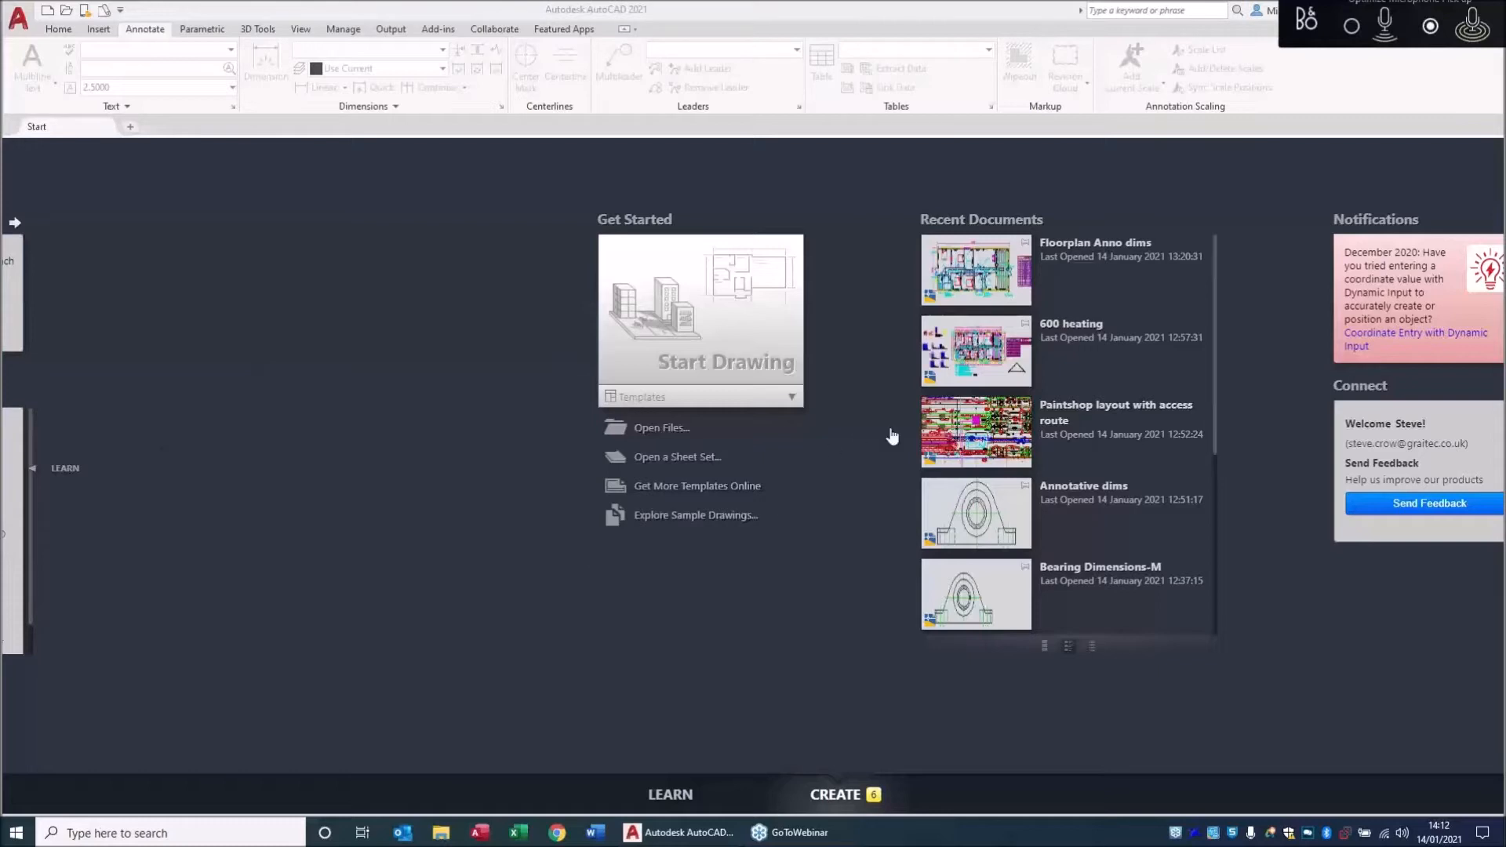
Open the recent drawing "Paintshop layout with access route" and inspect its list of annotation scales.
left_click(972, 439)
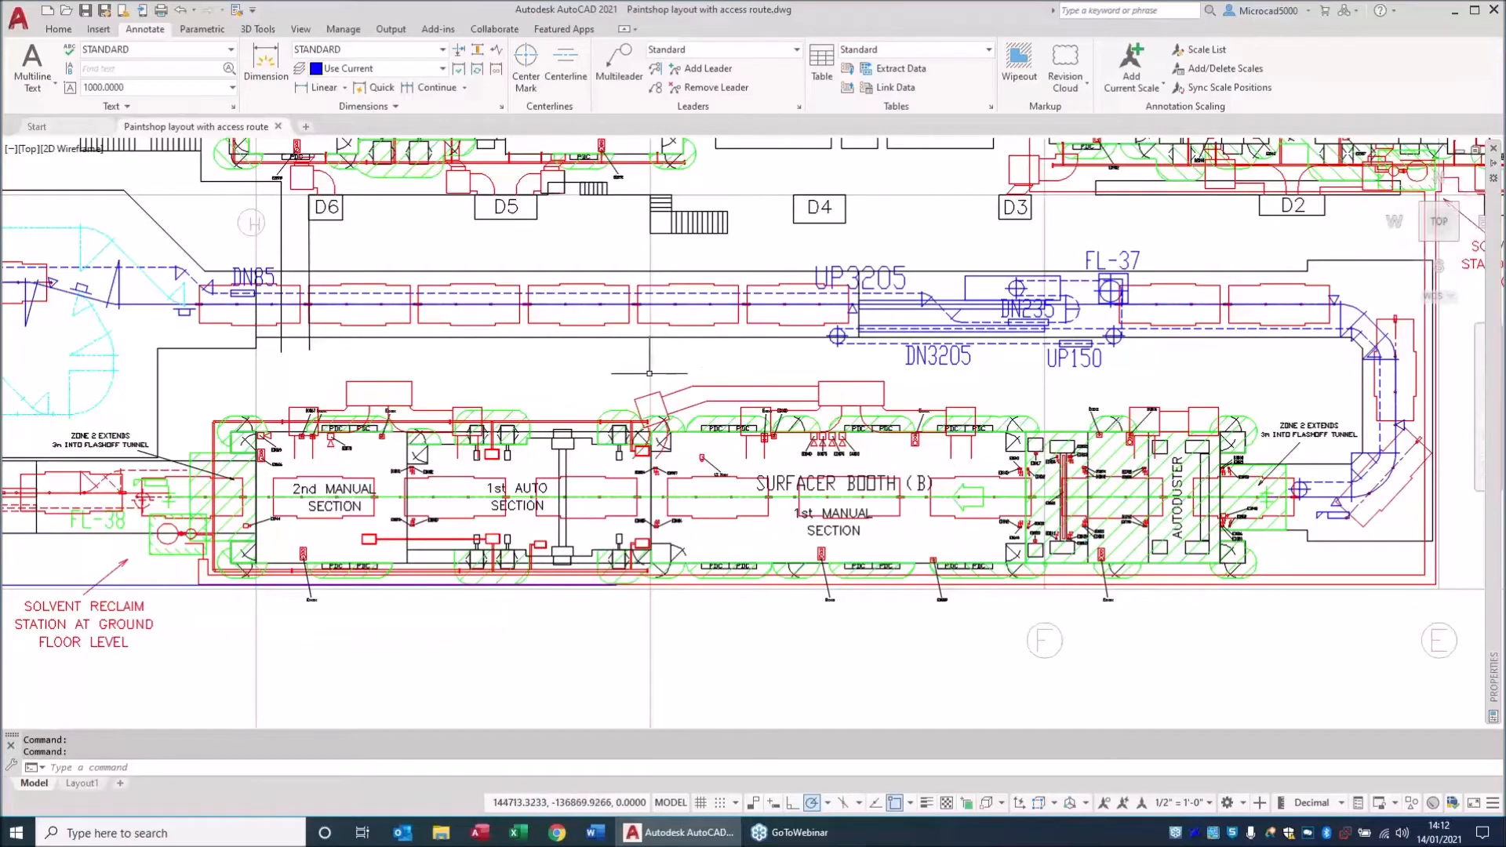
scroll(650, 373, "down", 10)
scroll(587, 455, "down", 5)
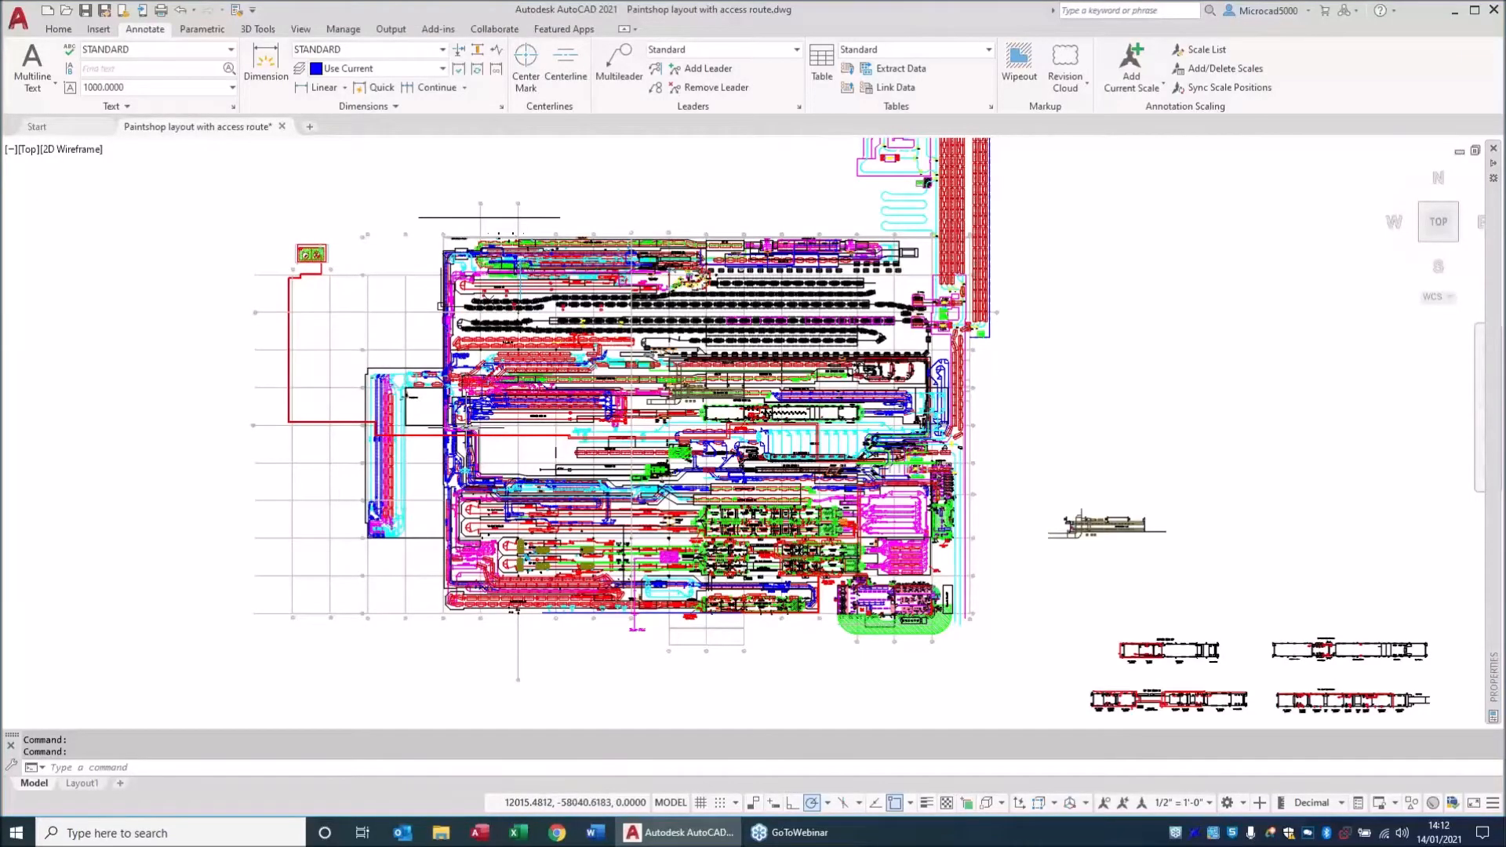
scroll(611, 435, "up", 4)
mouse_move(731, 534)
middle_mouse_down()
mouse_move(706, 519)
mouse_move(647, 260)
middle_mouse_up()
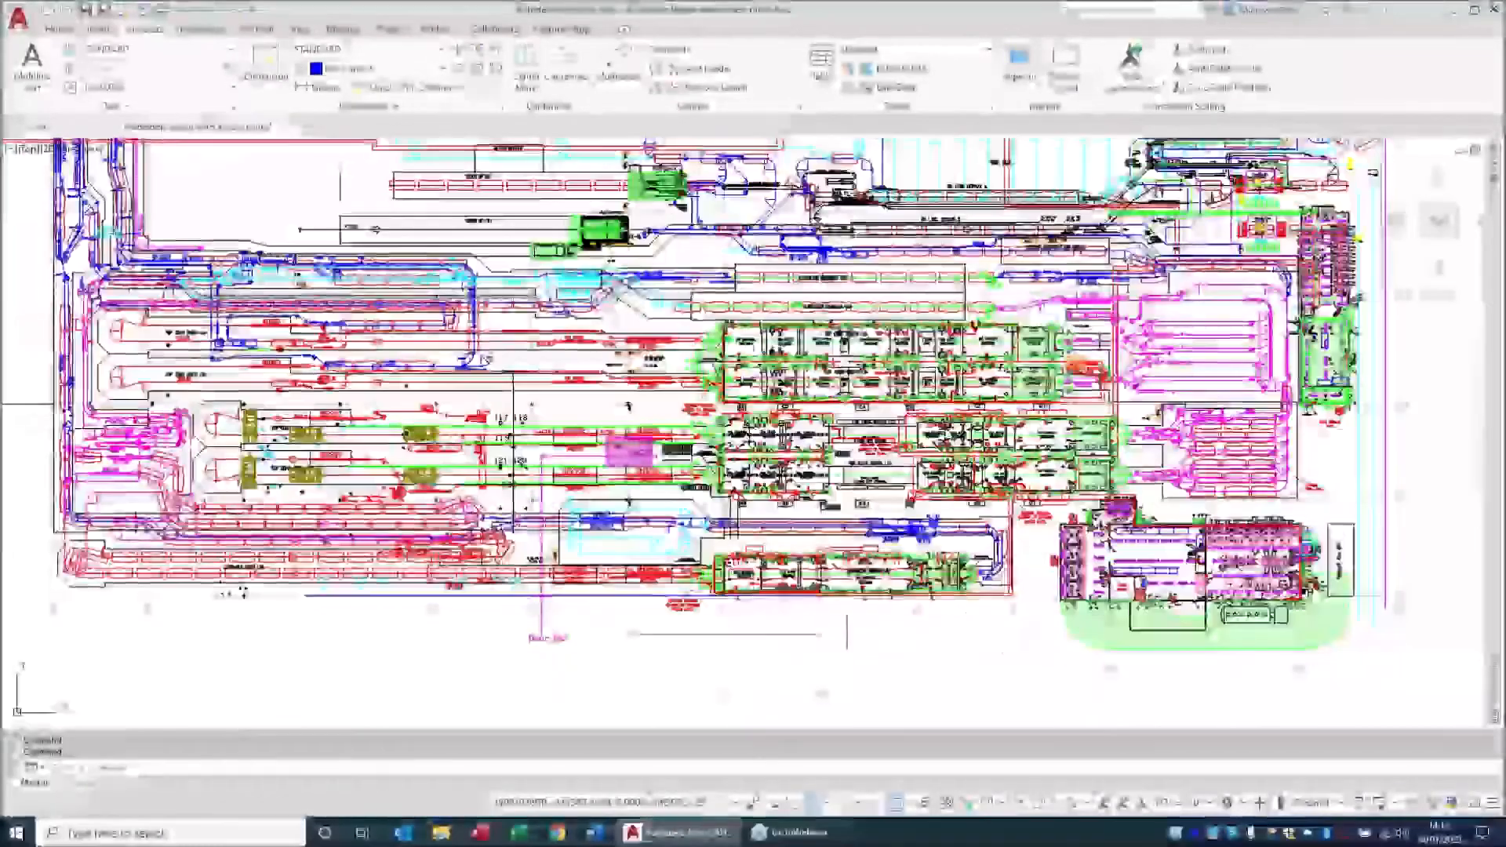
left_click(1209, 805)
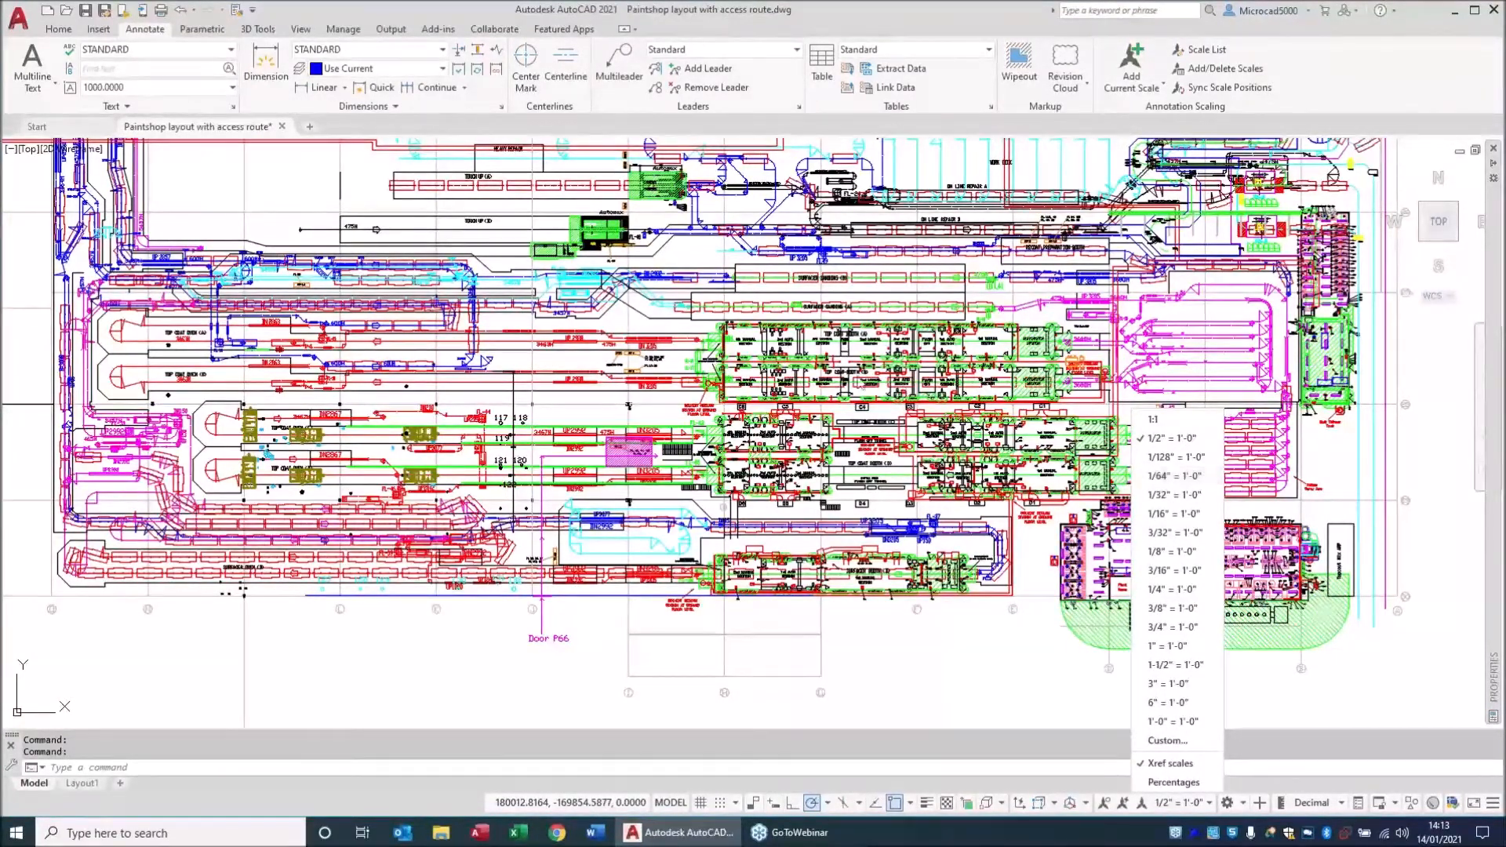
left_click(557, 676)
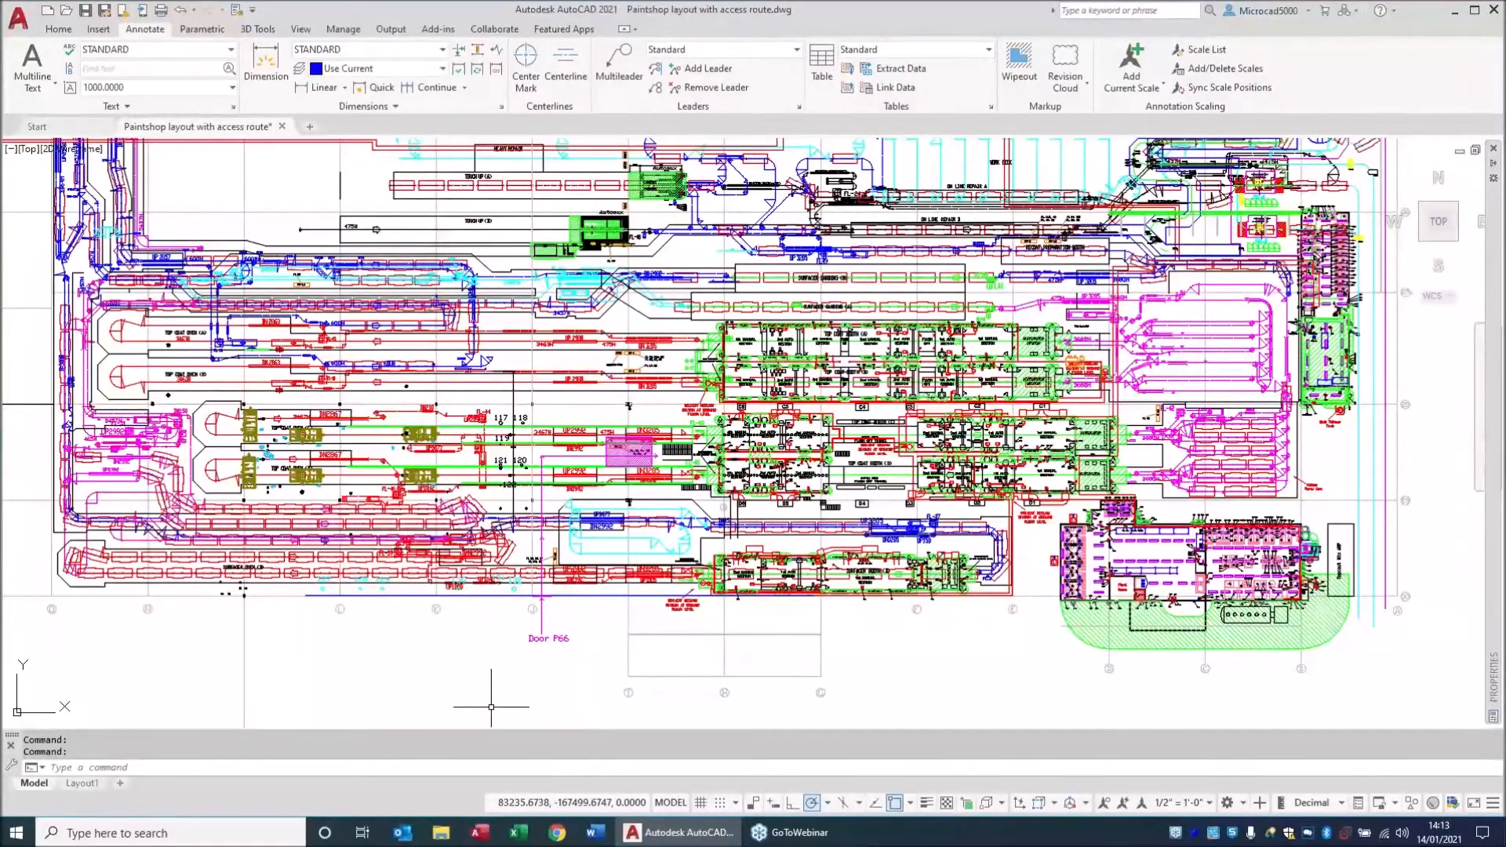
Set the drawing's insertion scale units to Millimeters in the Drawing Units settings.
type("UN")
key("Return")
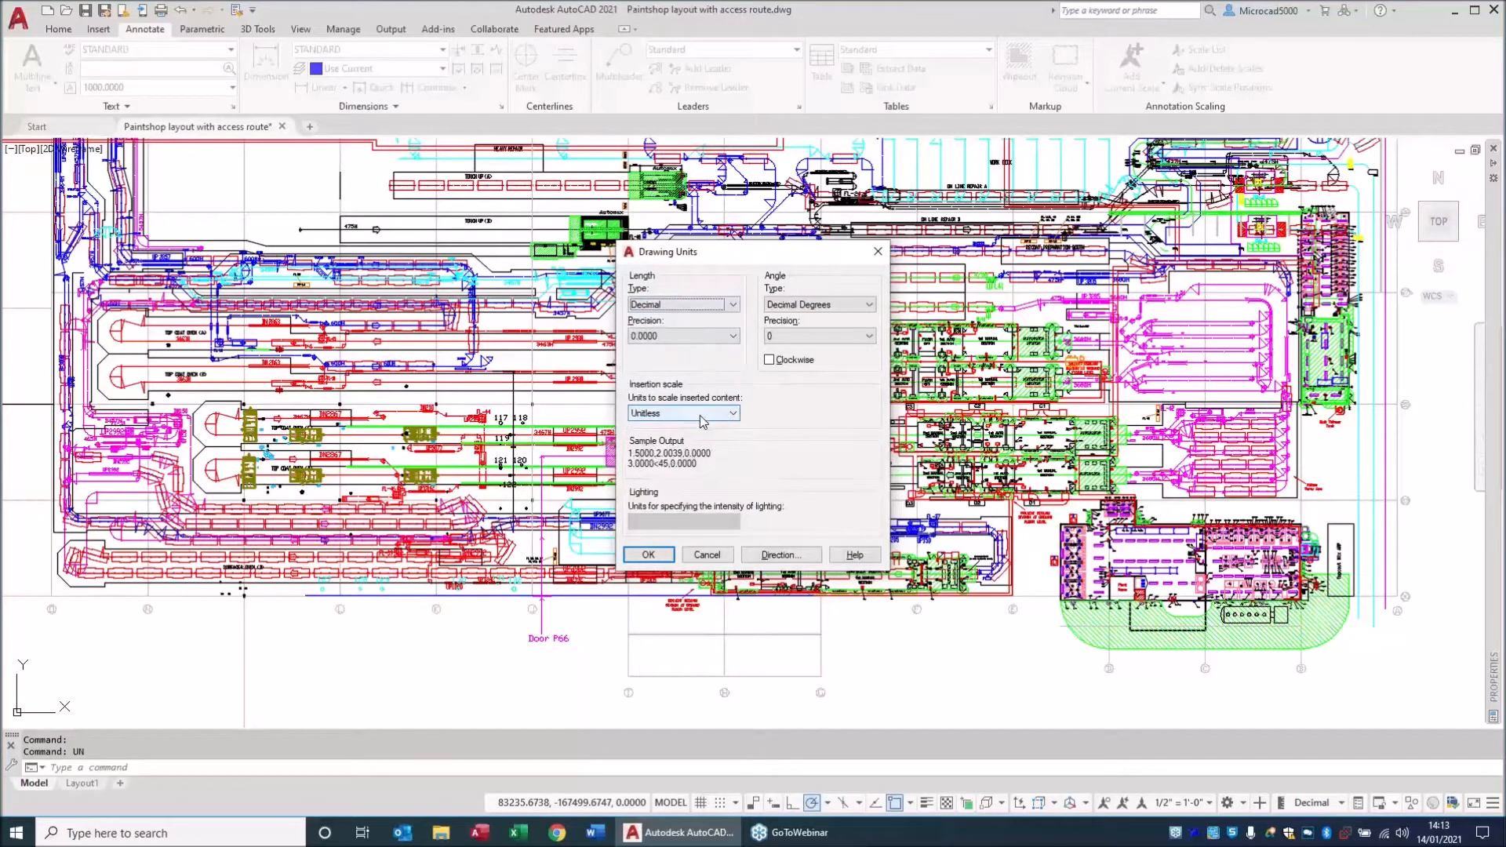
mouse_move(706, 422)
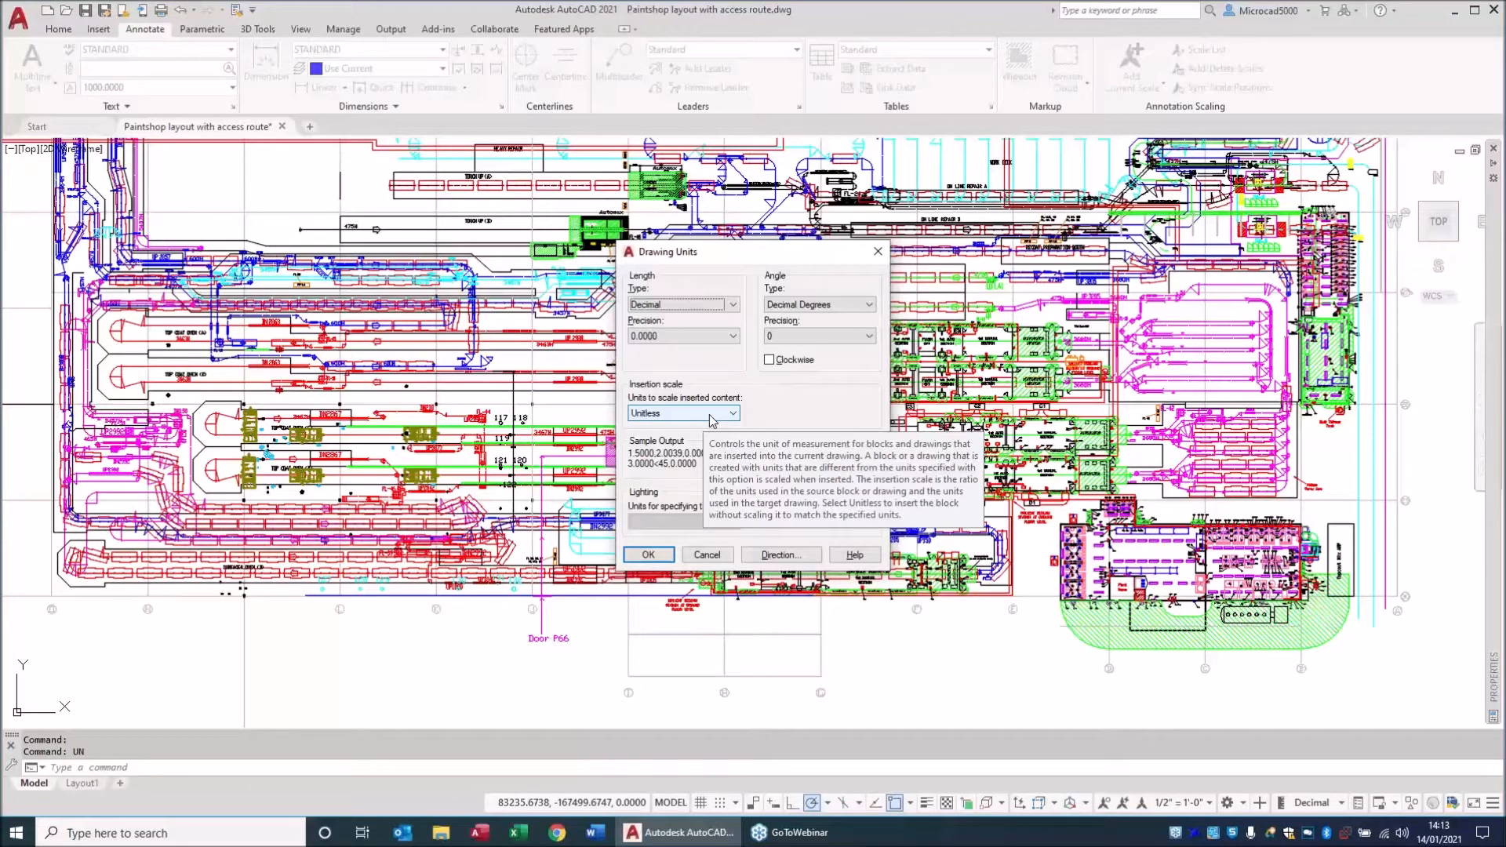
left_click(710, 416)
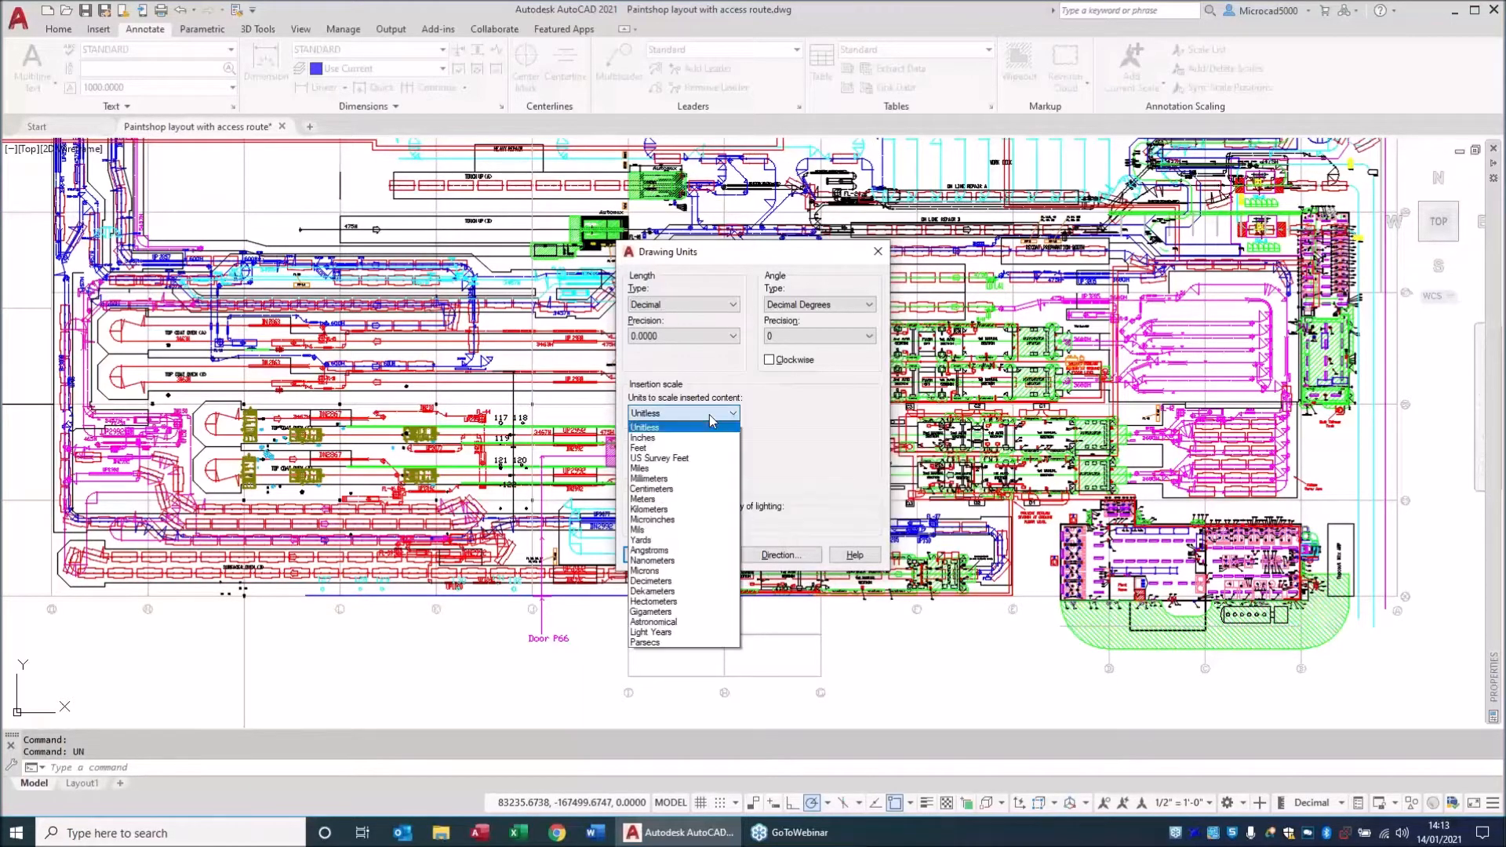
left_click(695, 479)
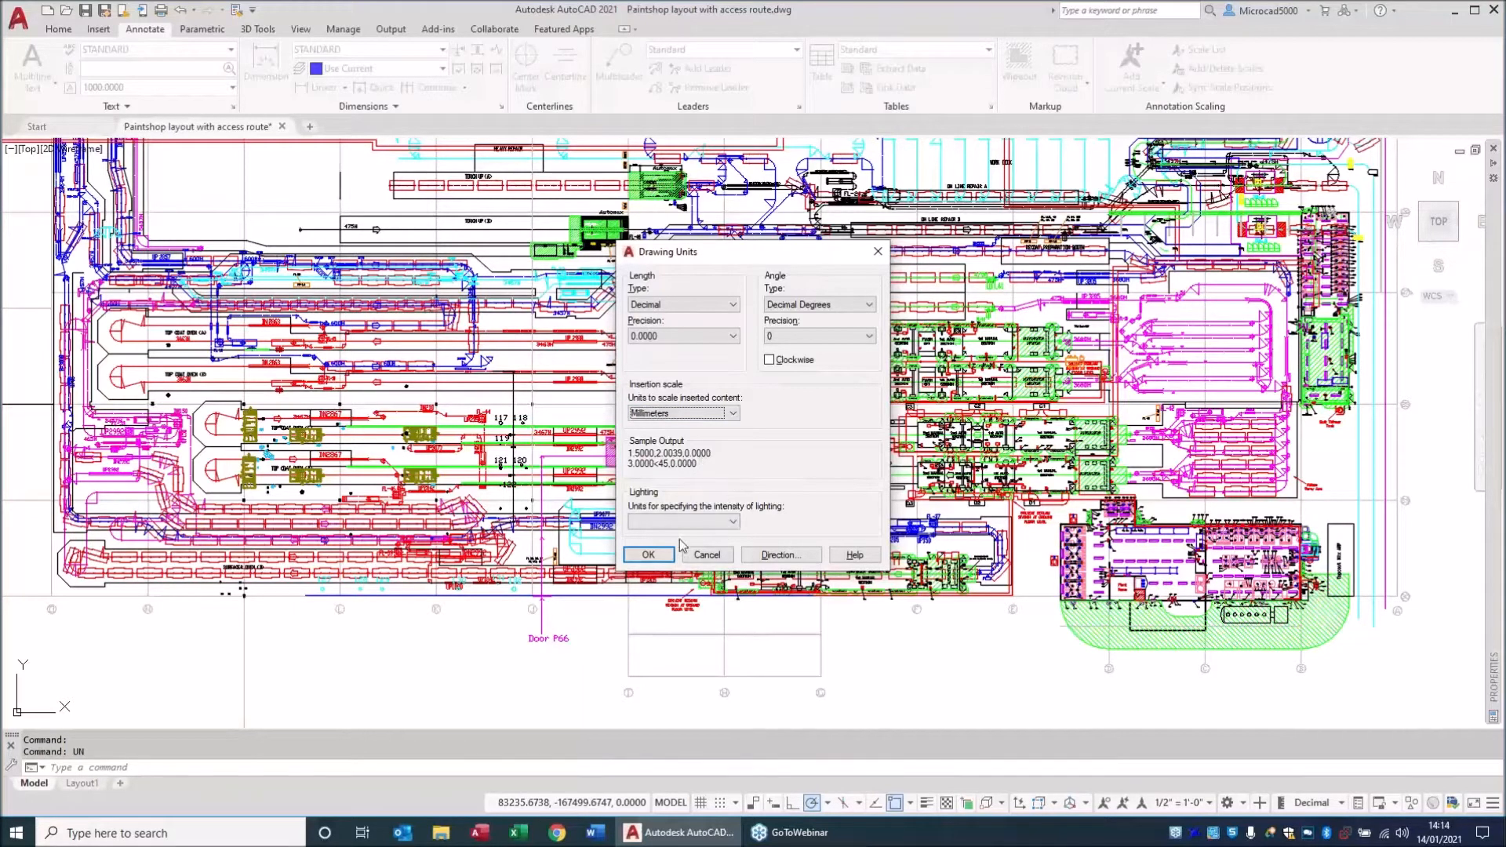
left_click(650, 555)
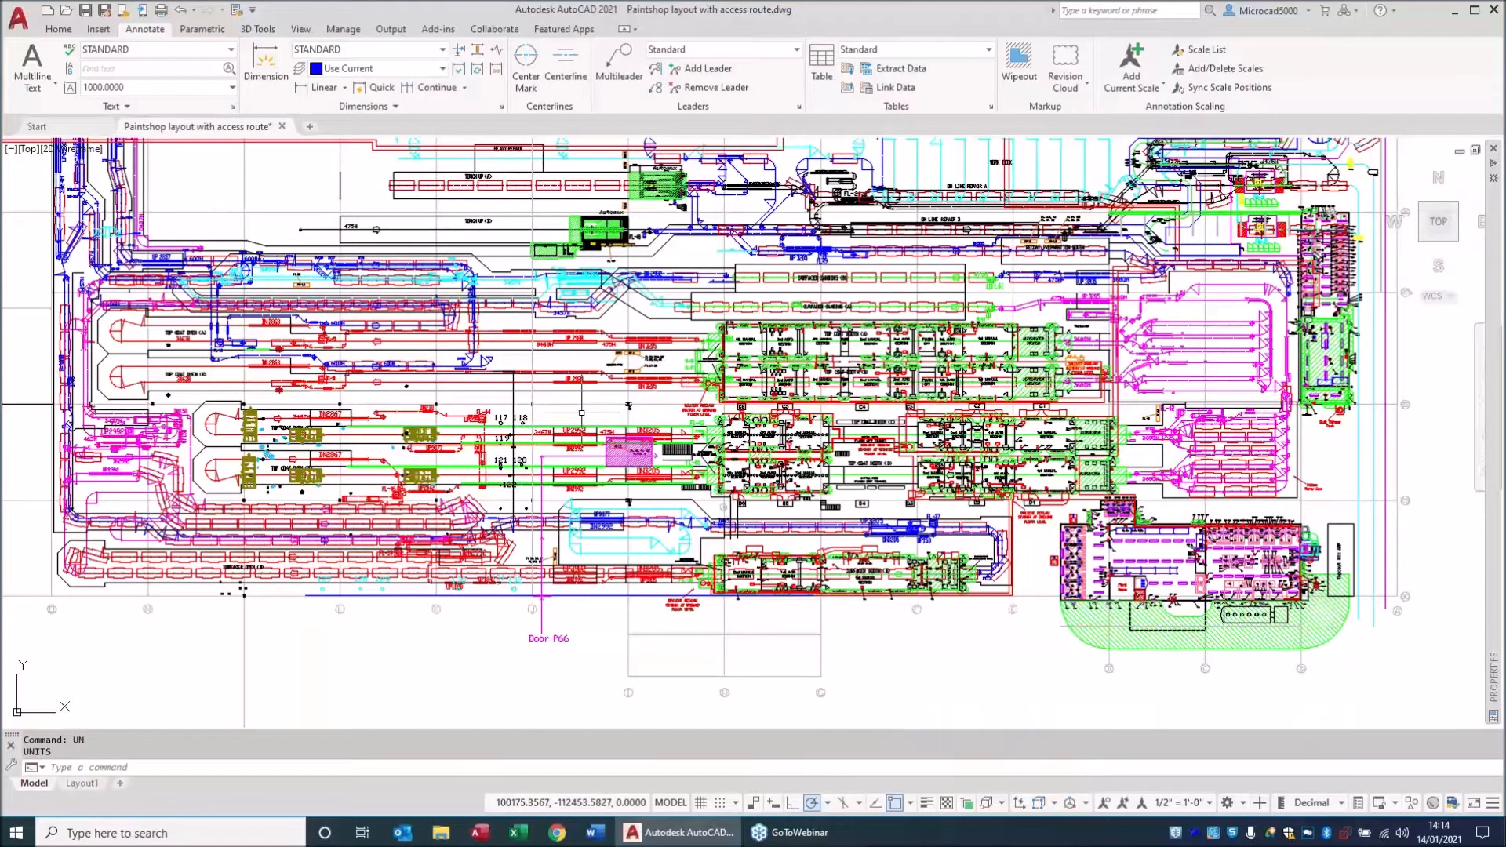
Check which linetype definition file the Linetype Manager offers for loading, without loading any linetype.
type("LT")
key("Return")
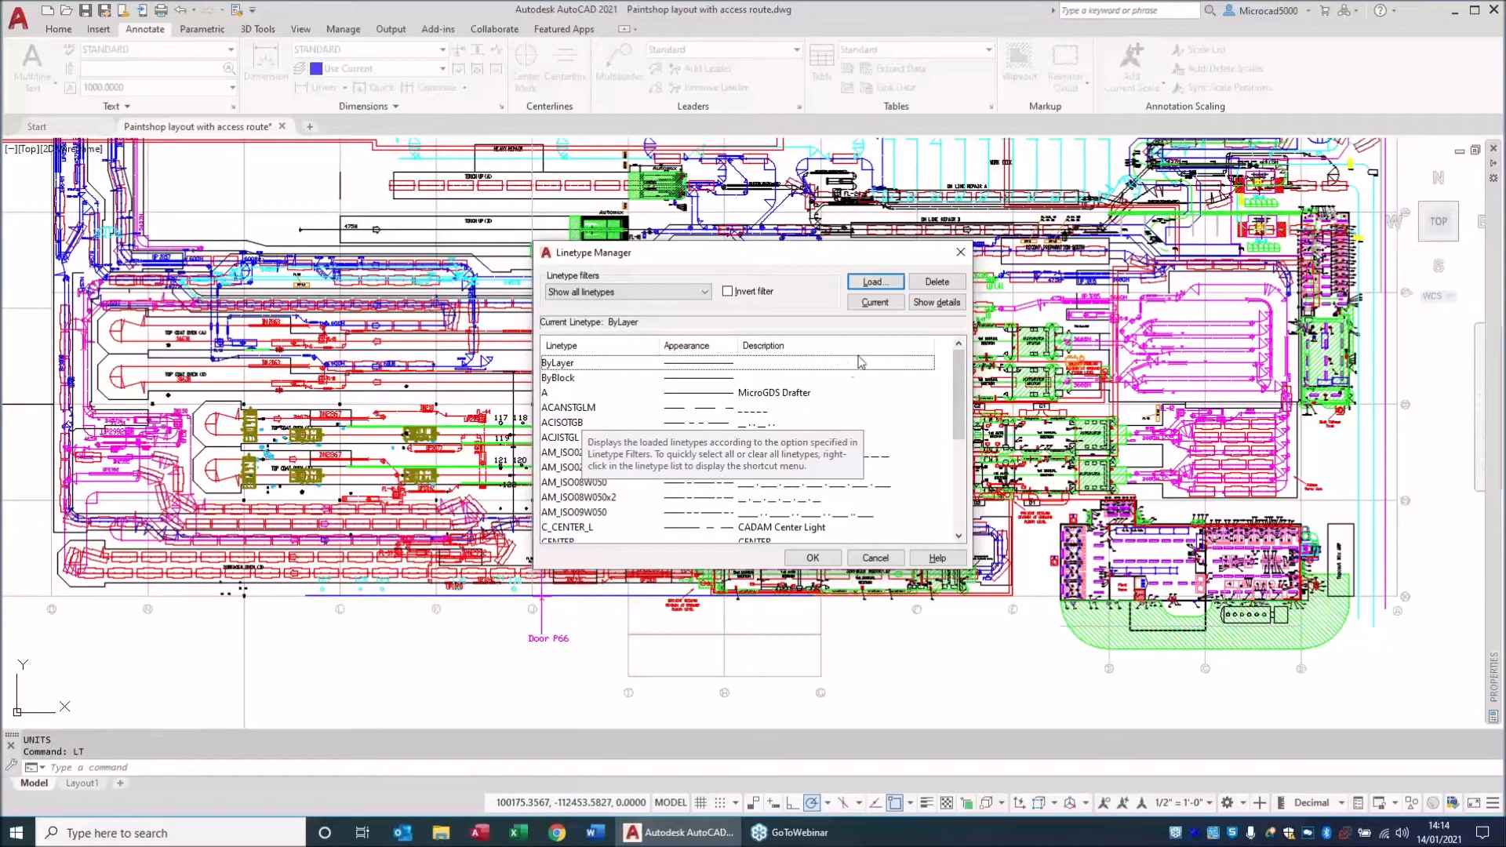
left_click(873, 282)
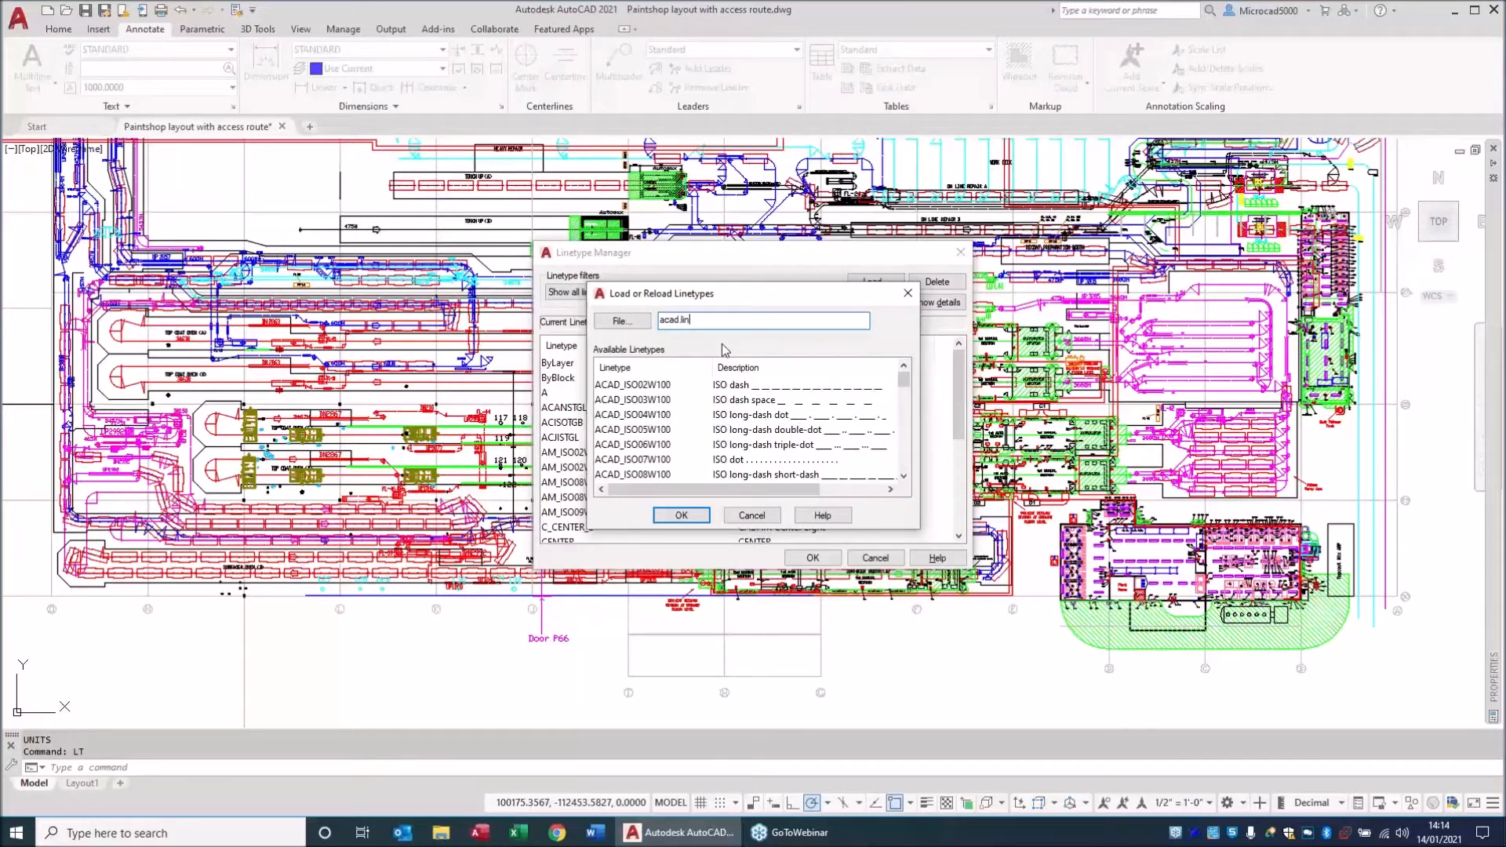
left_click(755, 516)
left_click(867, 560)
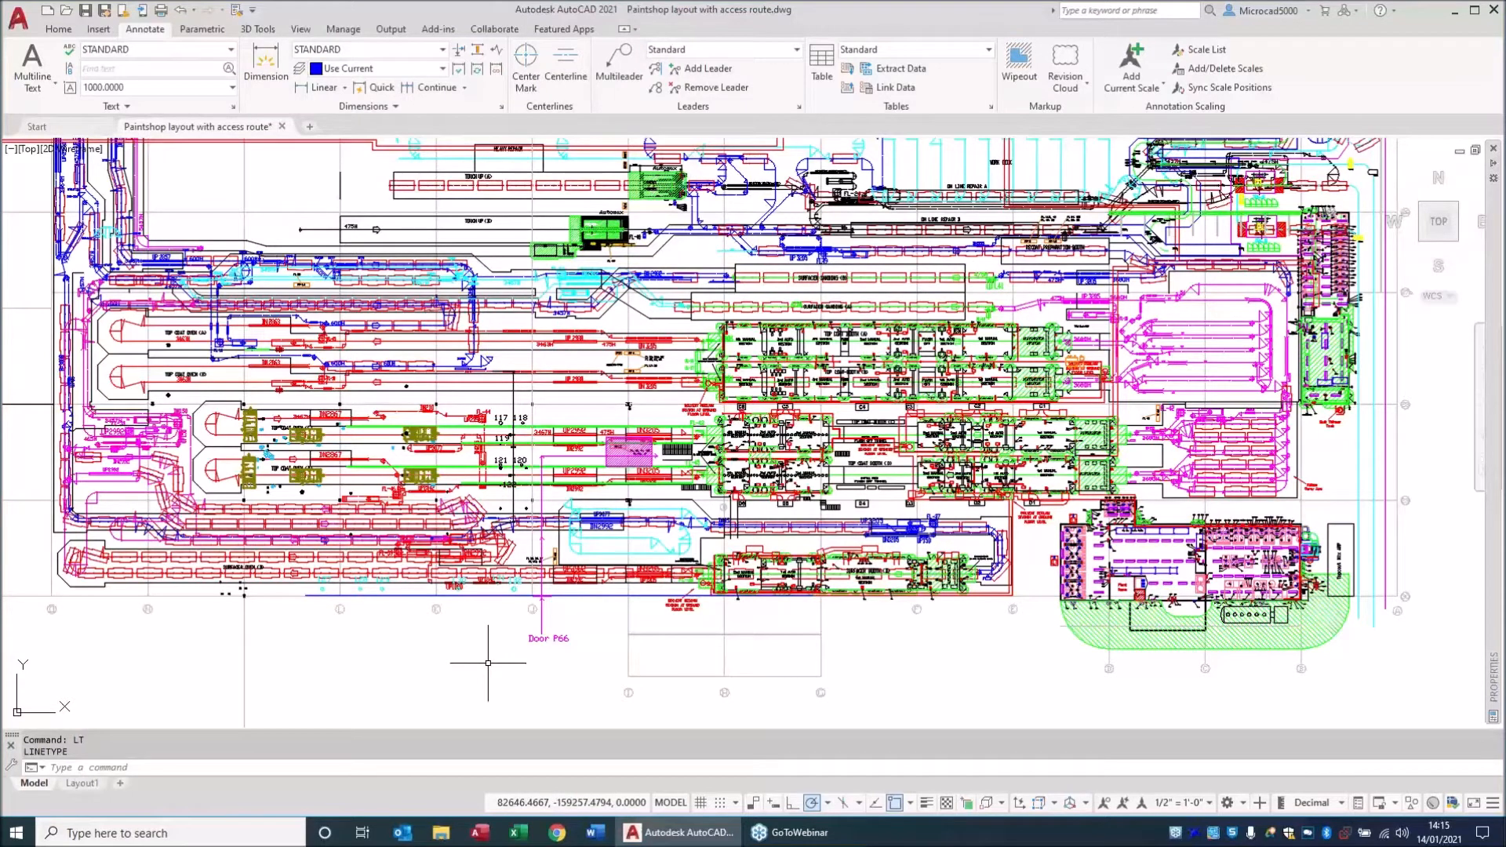
Set the MEASUREMENT system variable to 1.
type("meqas")
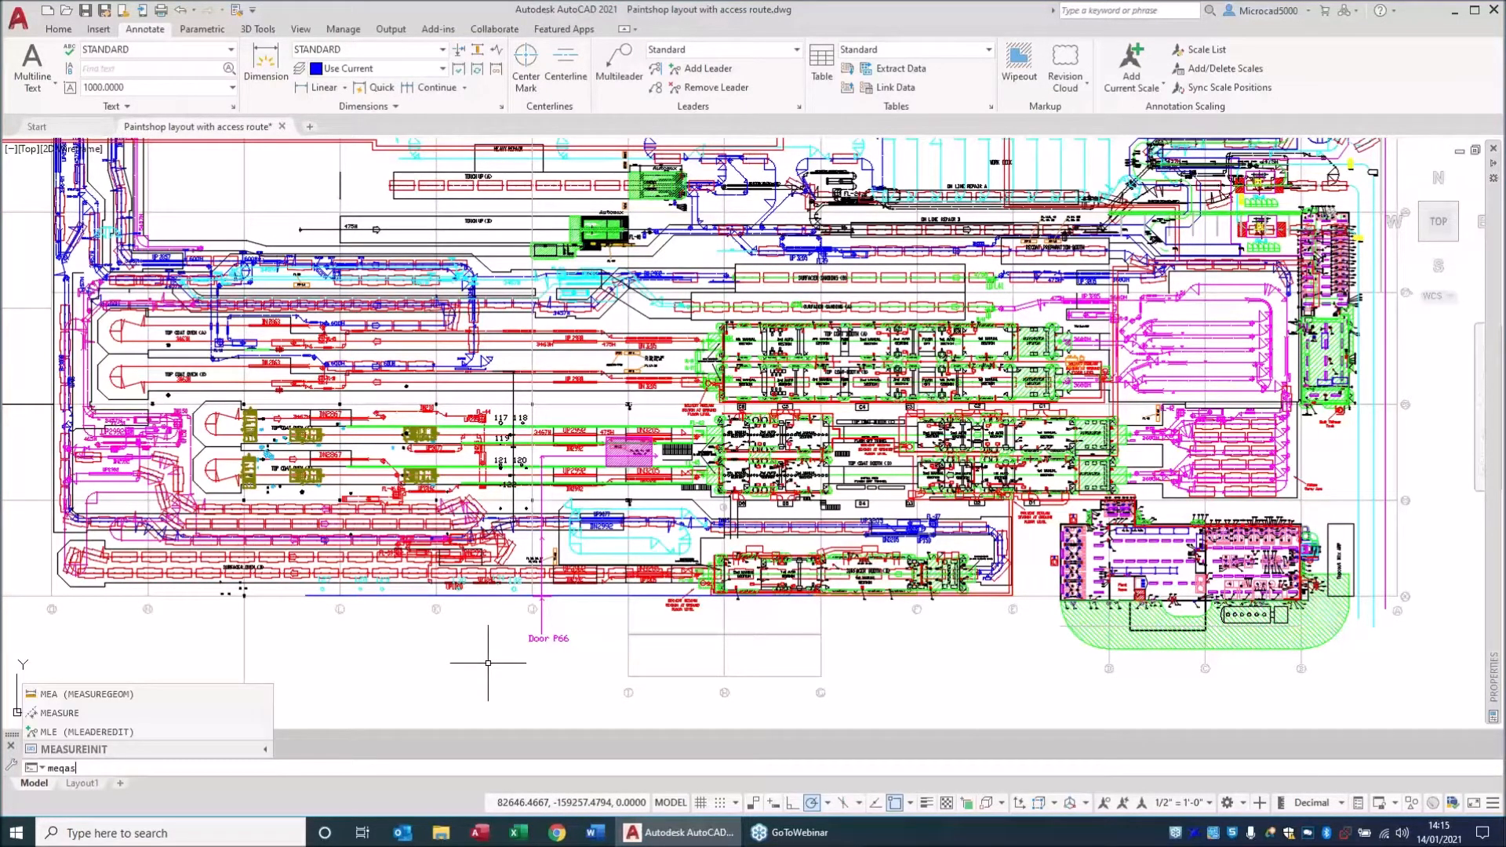
key("BackSpace")
key("BackSpace")
key("BackSpace")
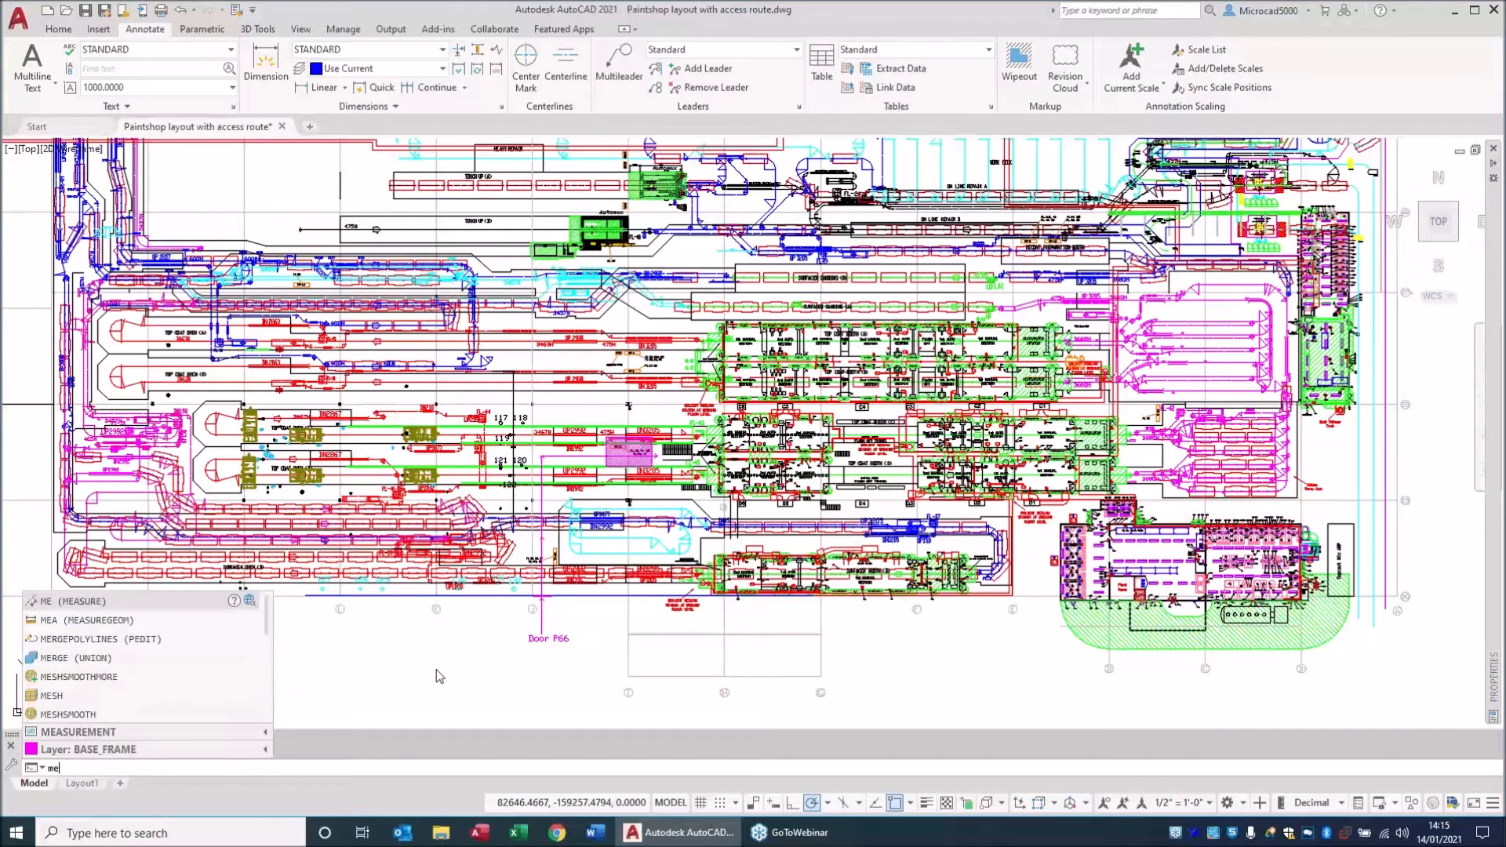
type("as")
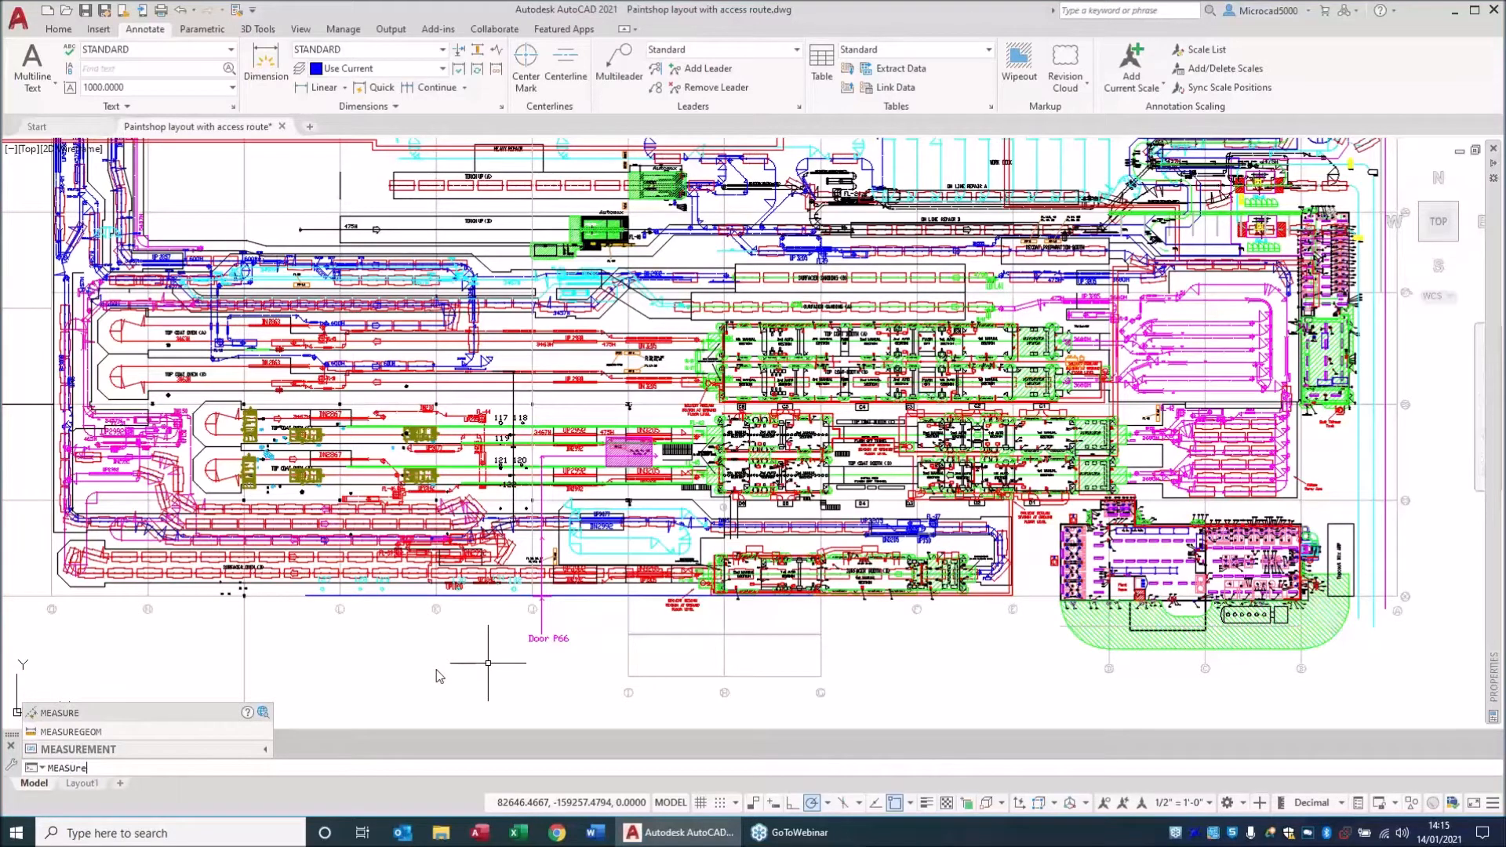
key("Down")
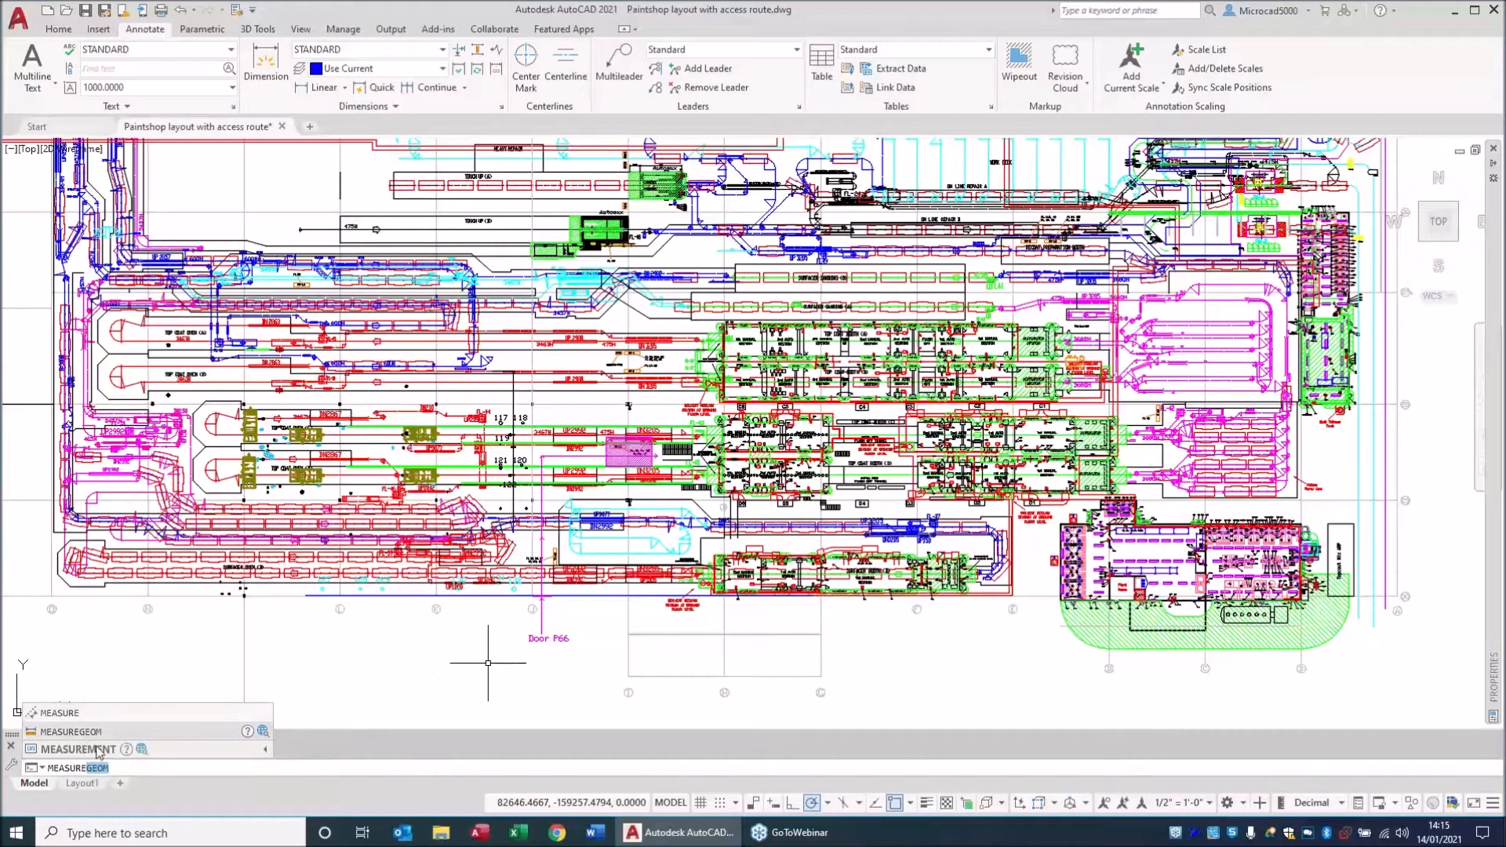
left_click(90, 749)
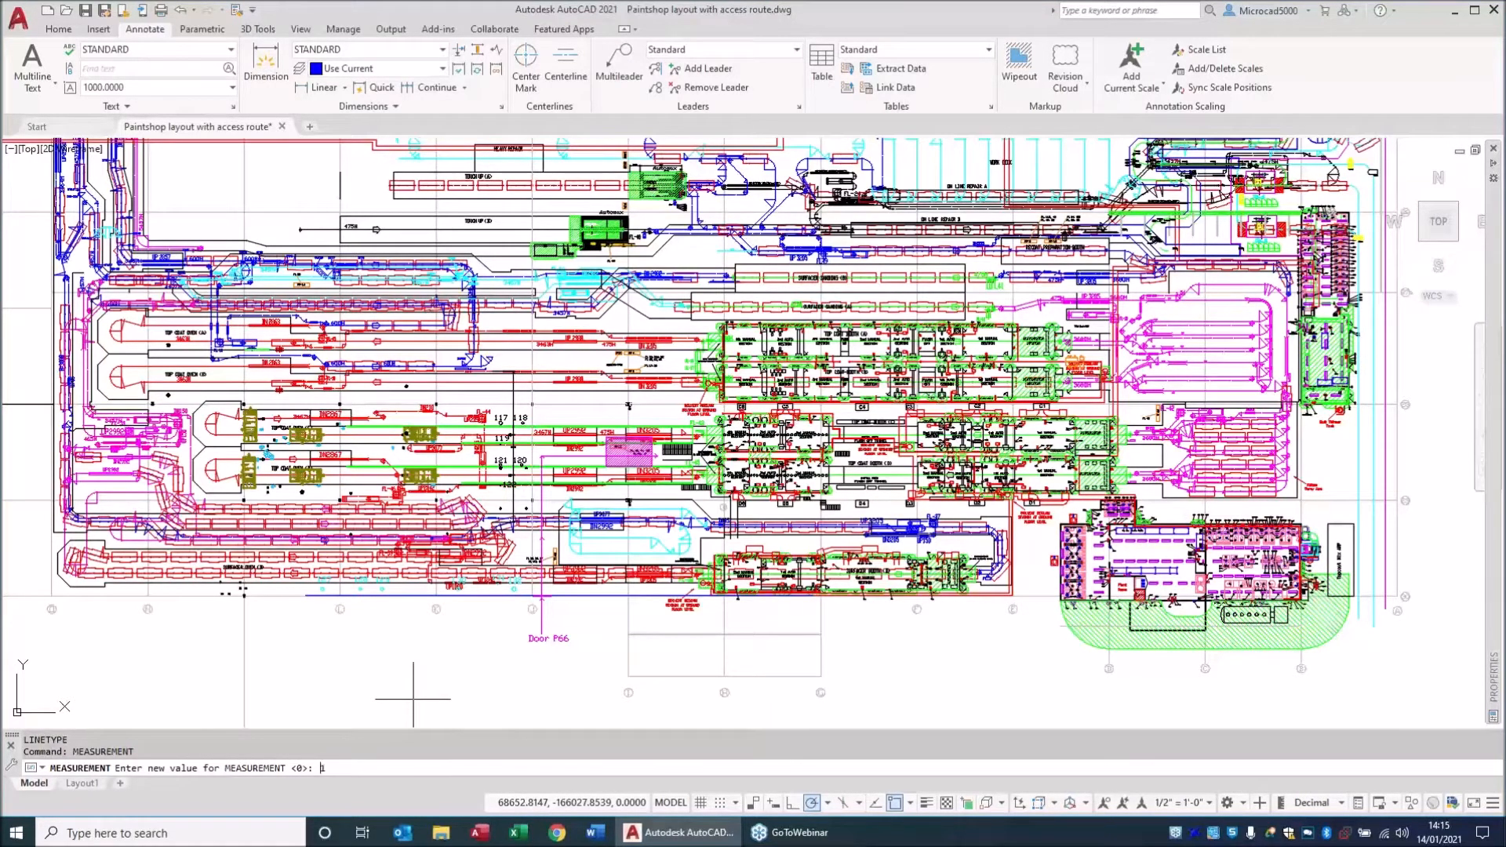
key("Return")
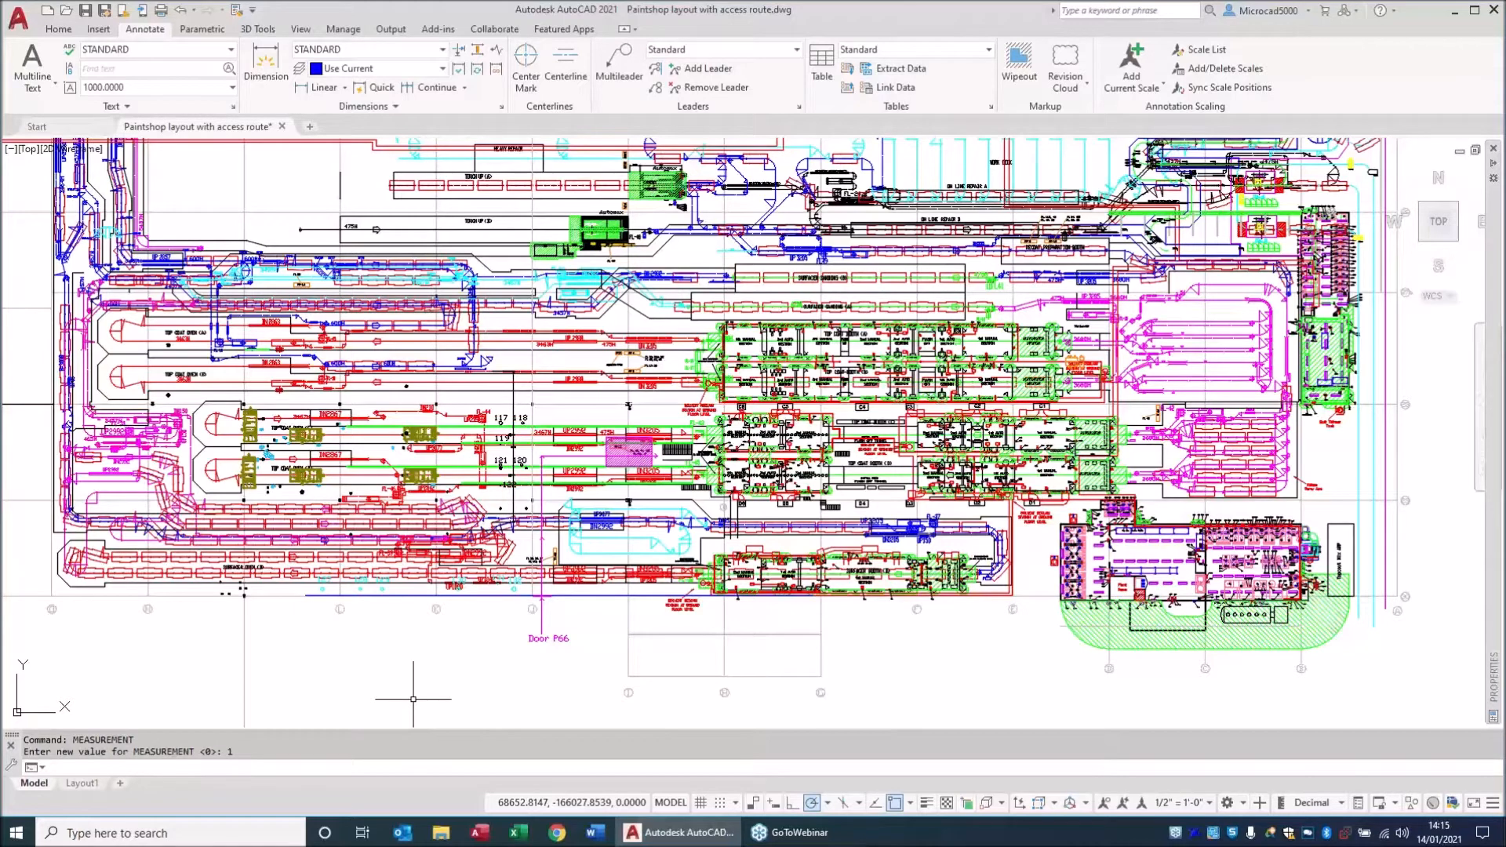
Recheck the linetype definition file offered for loading under the metric measurement setting, leaving the linetypes as they are.
type("LT")
key("Return")
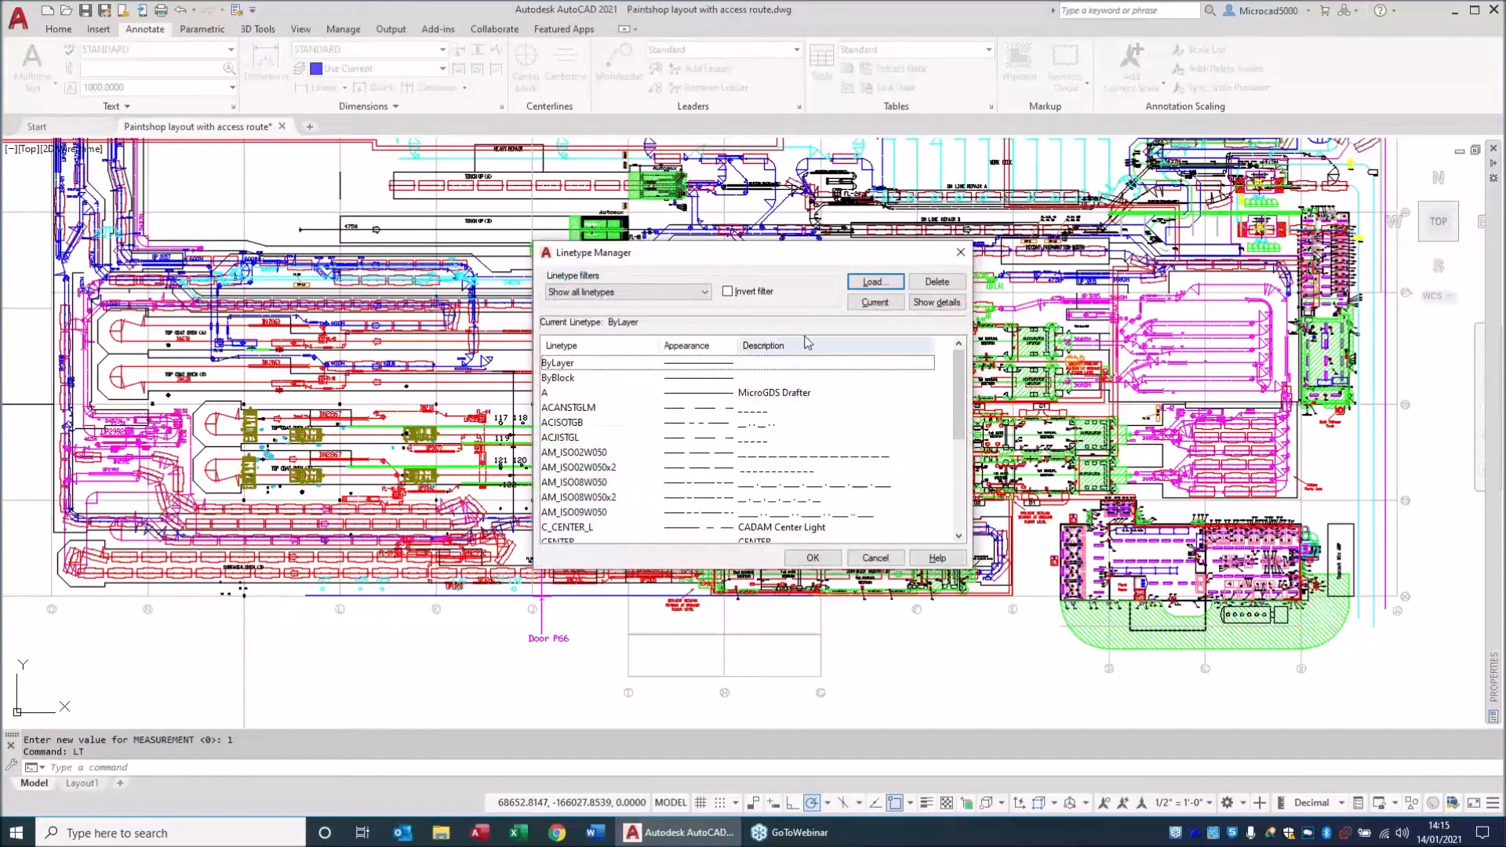
left_click(869, 282)
left_click(704, 318)
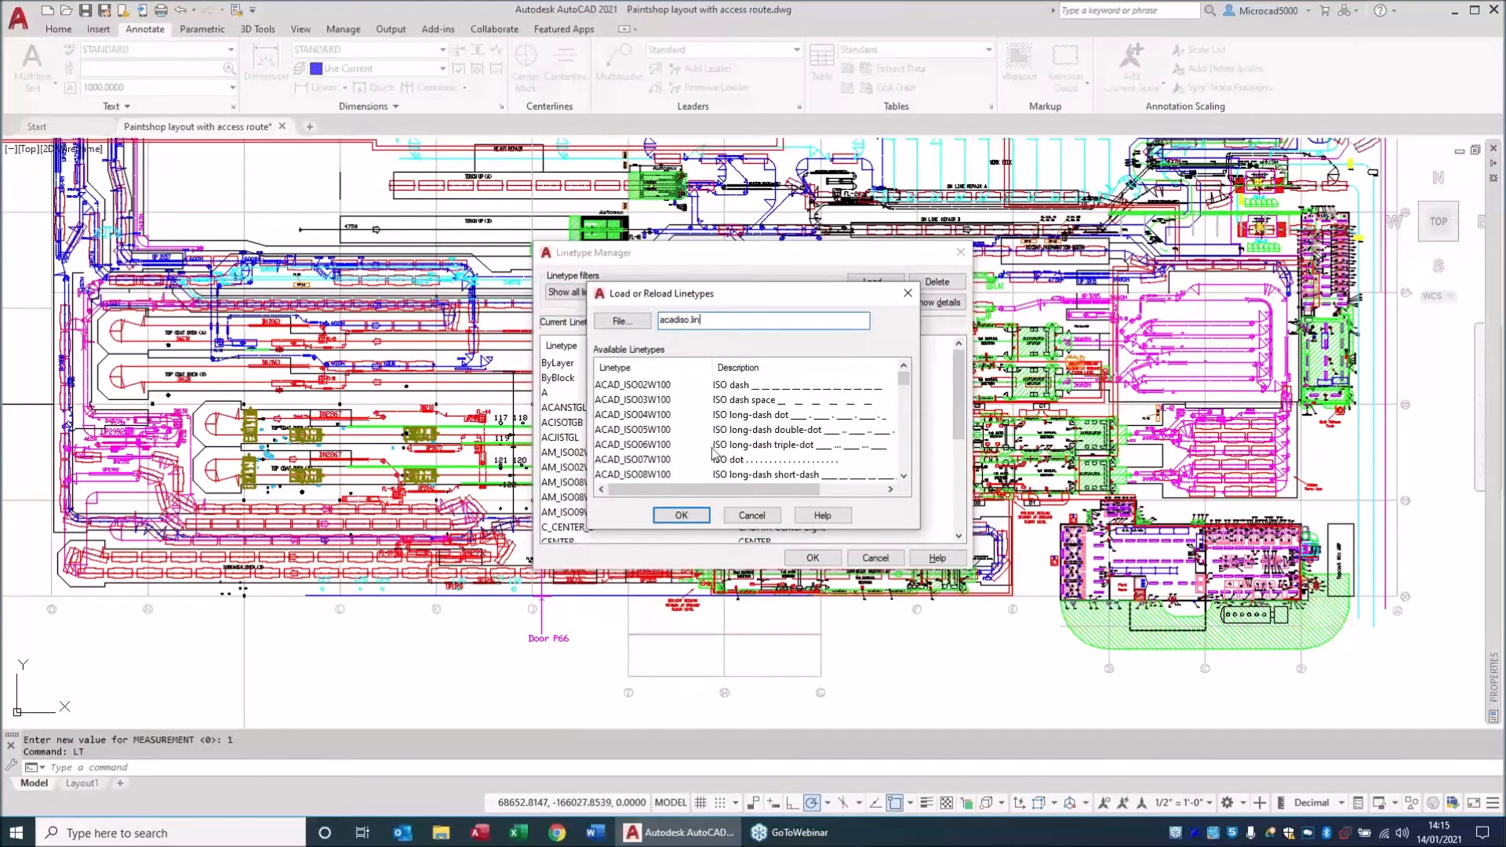
left_click(749, 518)
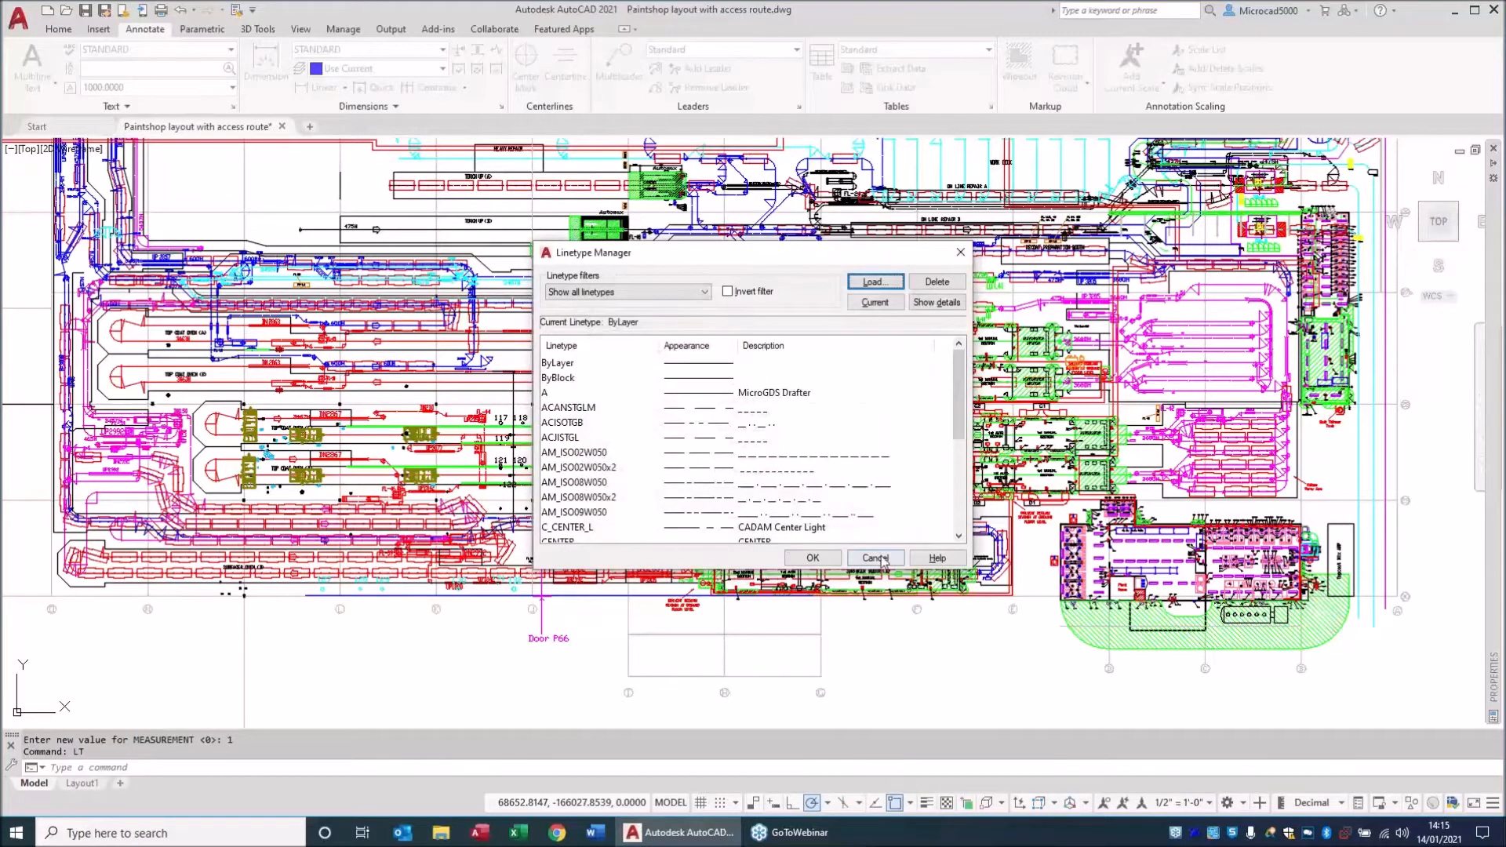
left_click(874, 558)
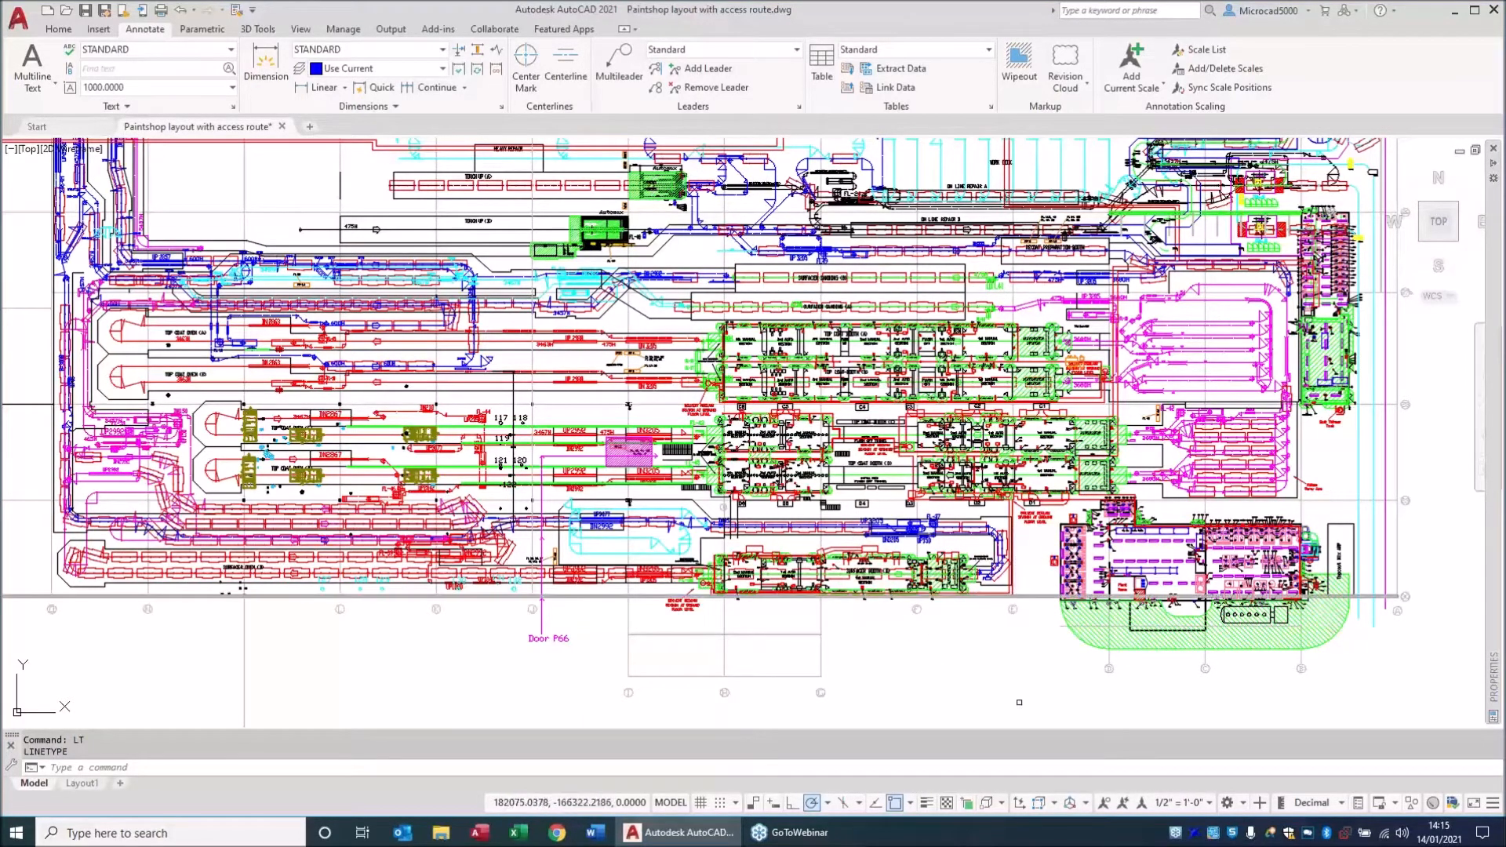
Try deleting the 1/4" = 1'-0" and 1/32" = 1'-0" scales from the drawing's scale list.
left_click(1209, 802)
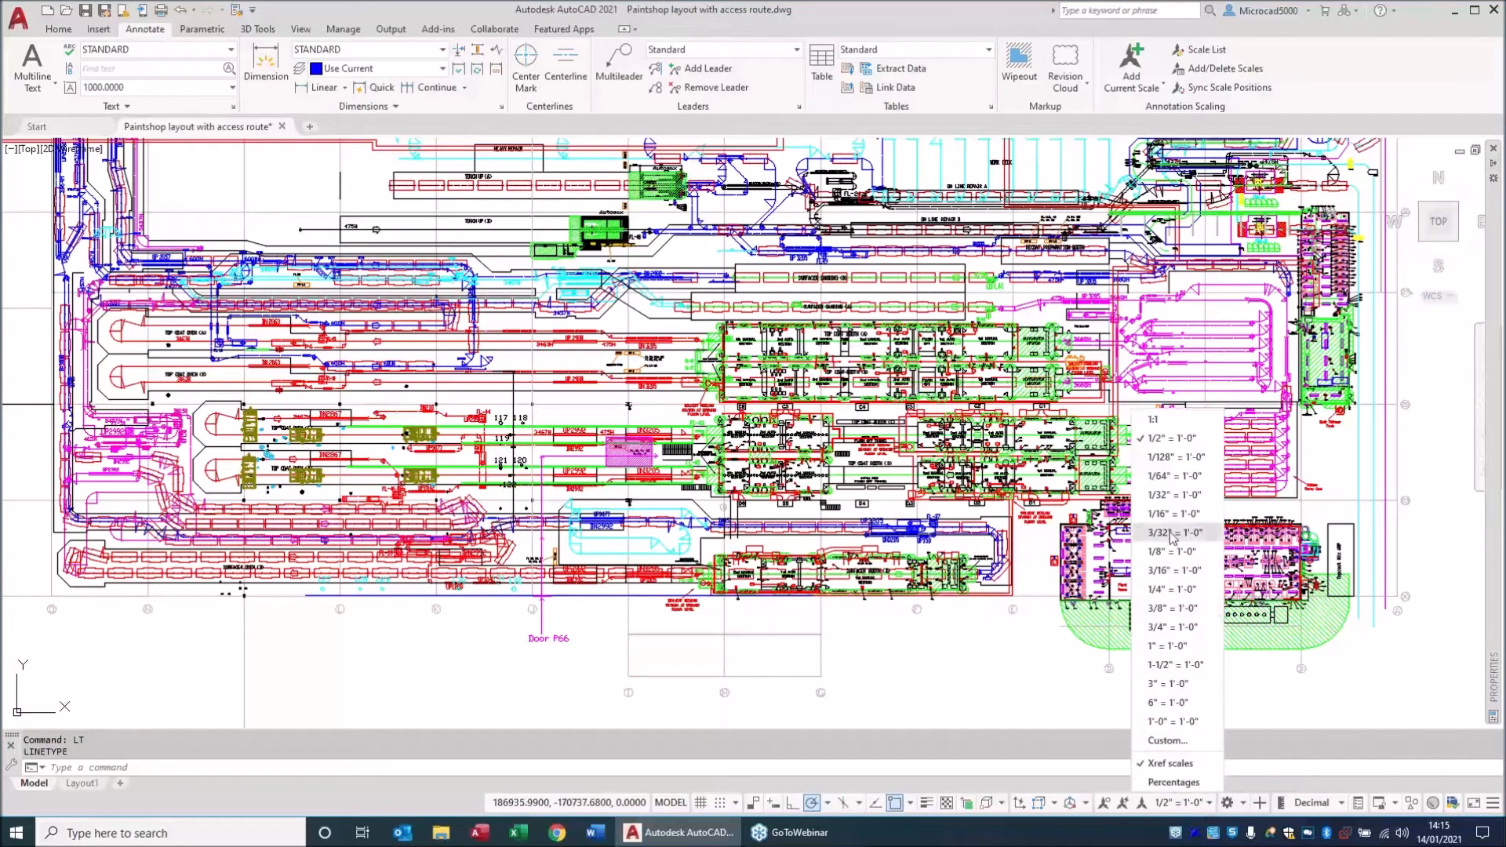
left_click(1169, 740)
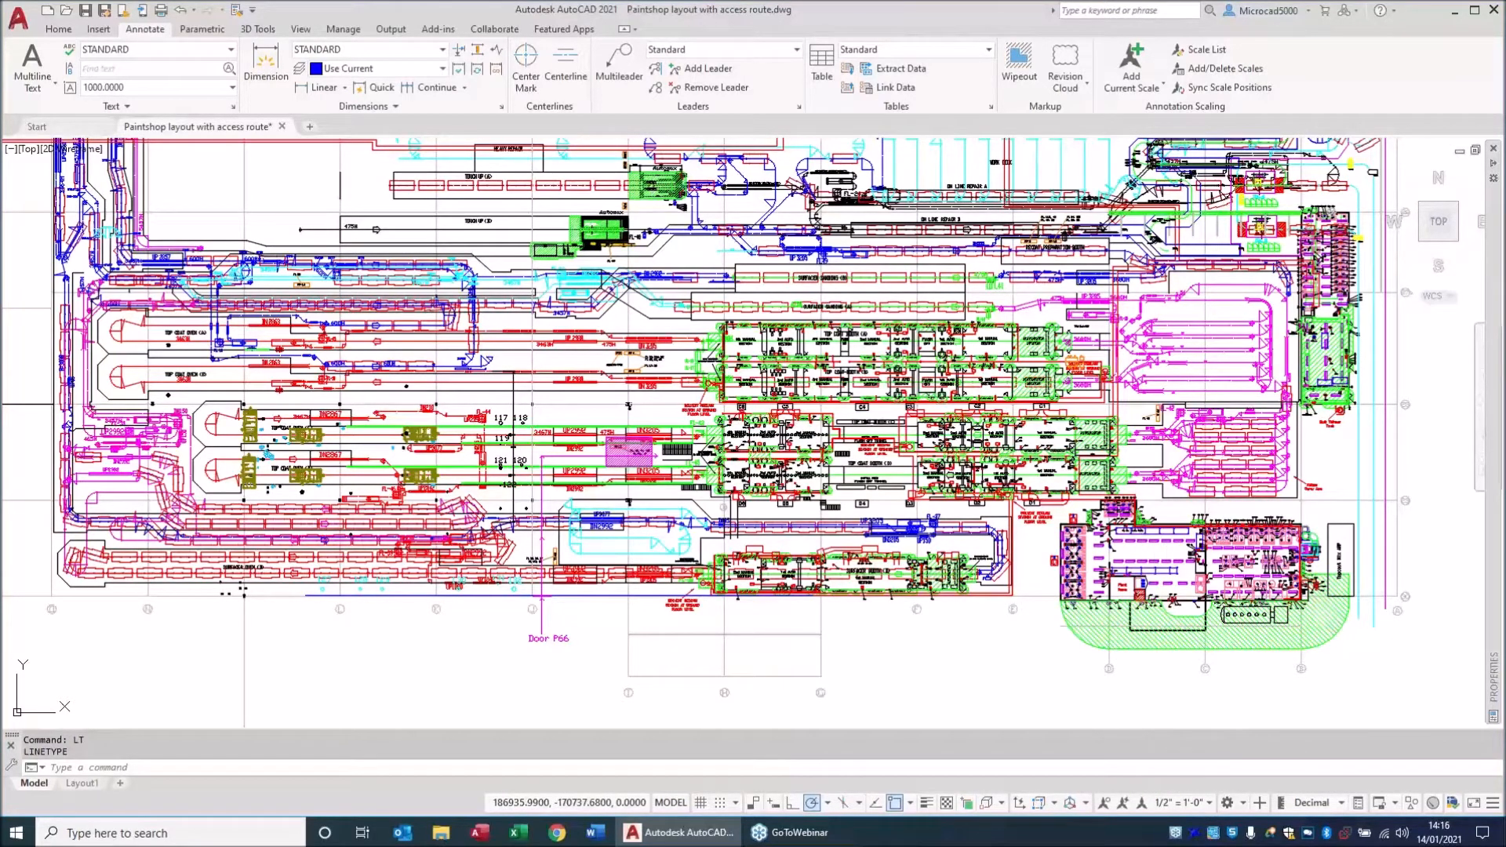
scroll(786, 373, "down", 2)
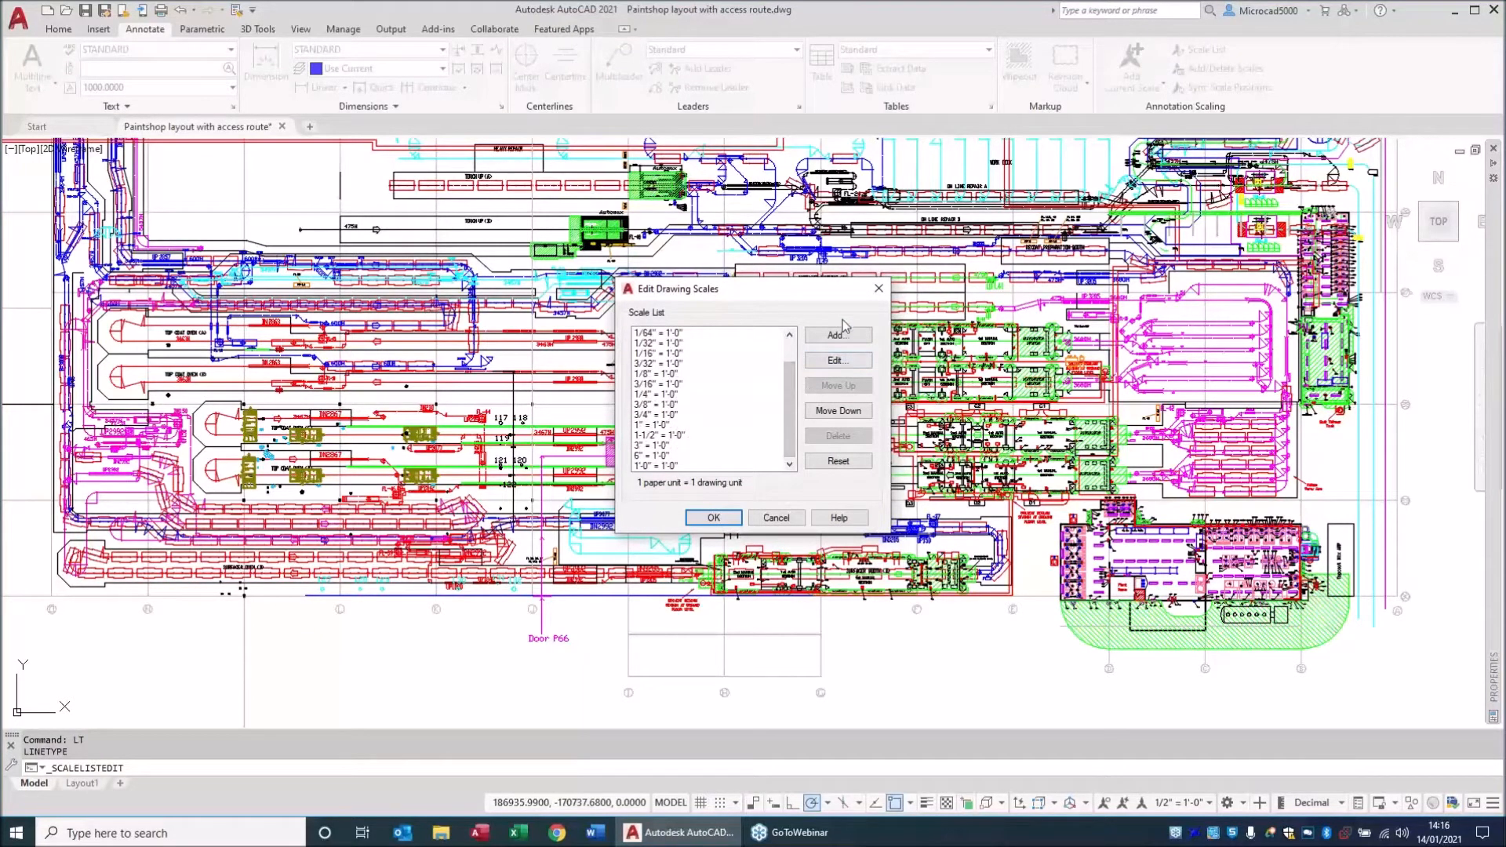
left_click(684, 394)
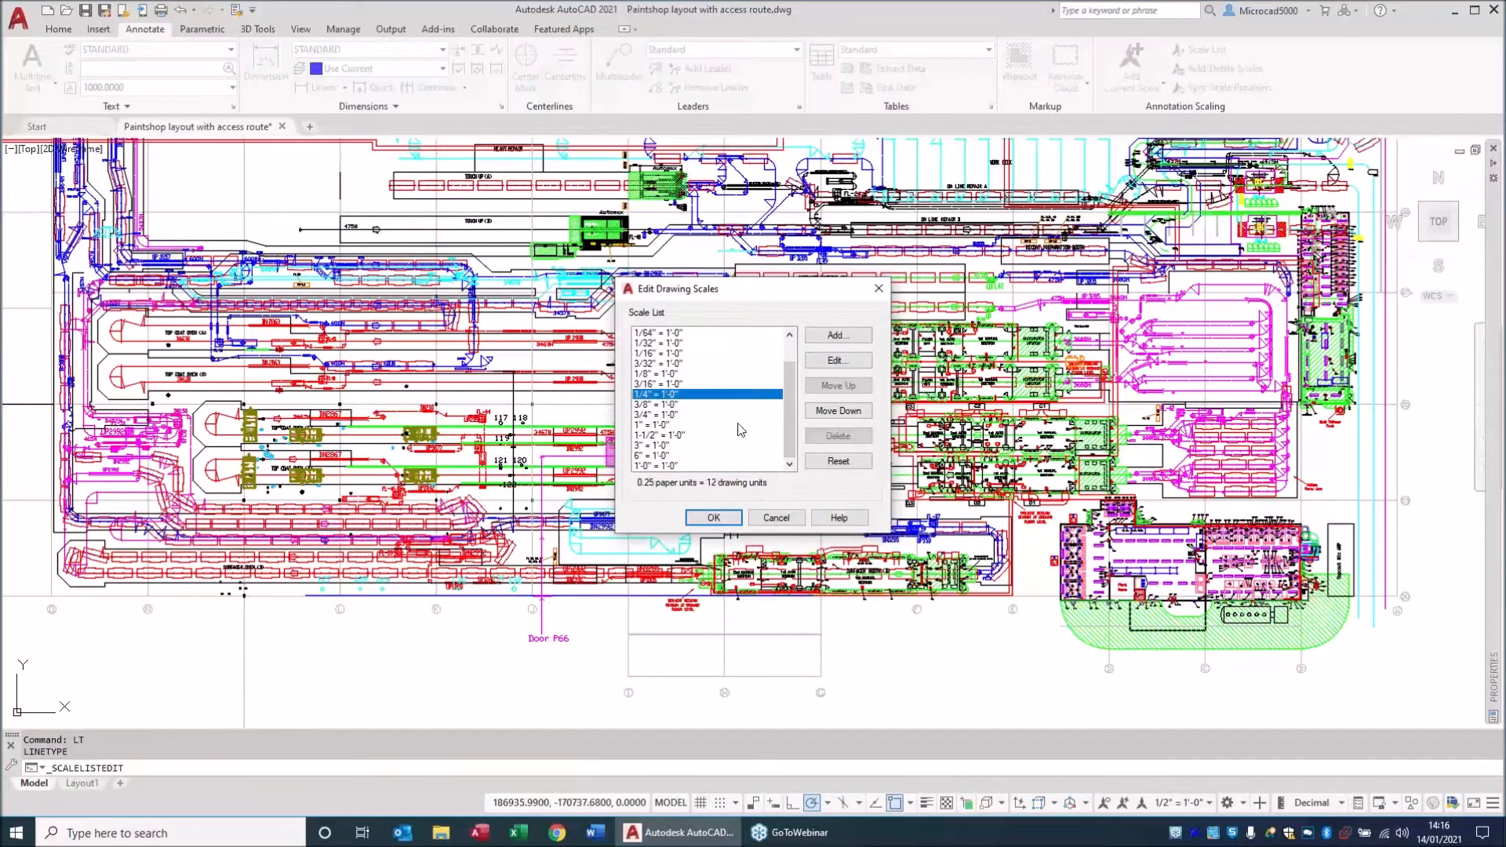
left_click(837, 436)
left_click(671, 375)
left_click(838, 436)
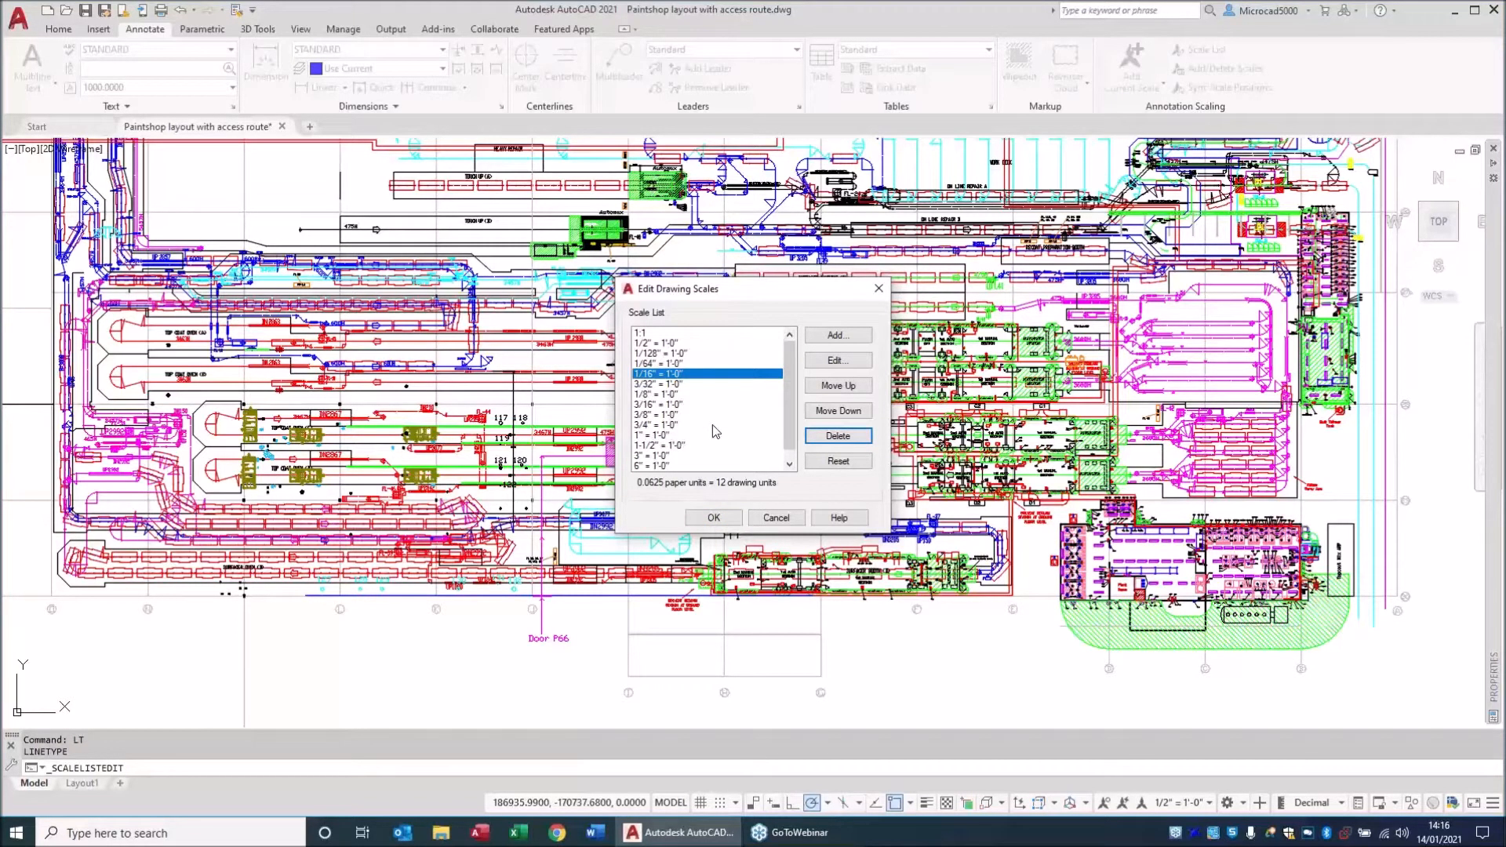
left_click(776, 518)
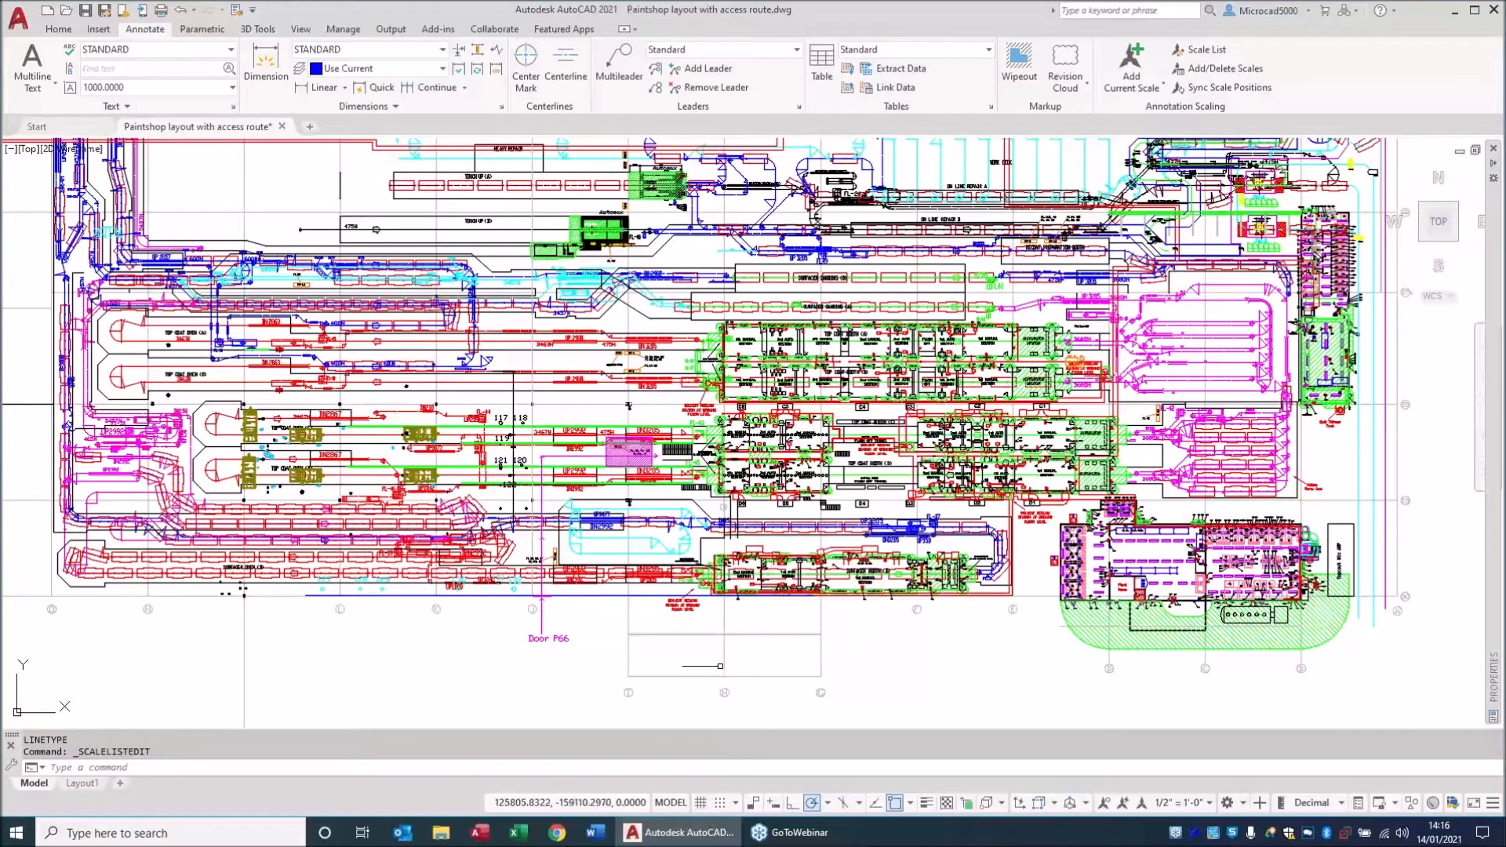
Open the default scale list from the user preferences options and view its imperial list, returning to the metric list.
right_click(747, 763)
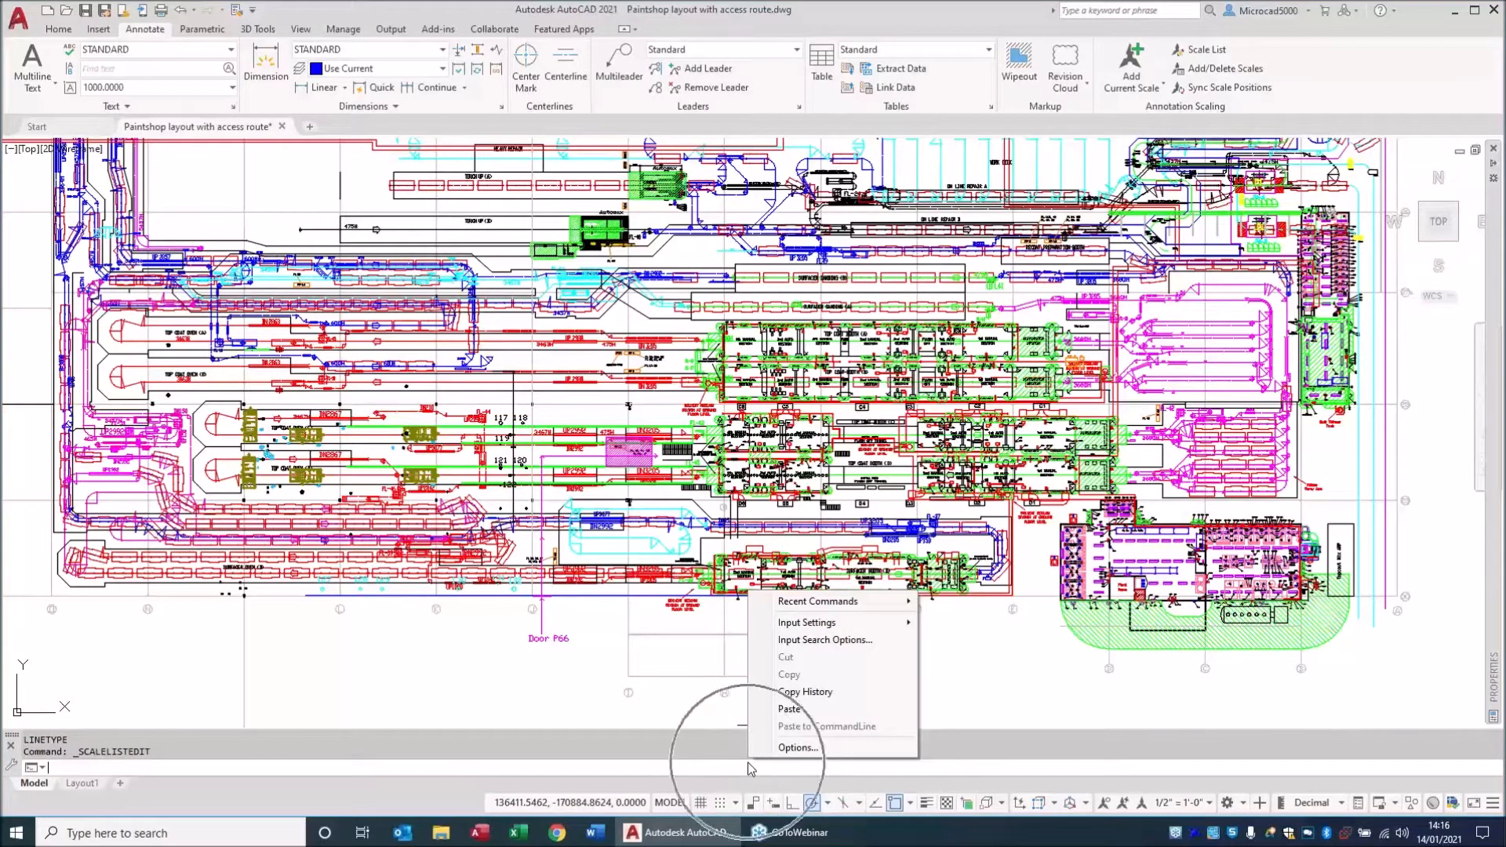
left_click(791, 748)
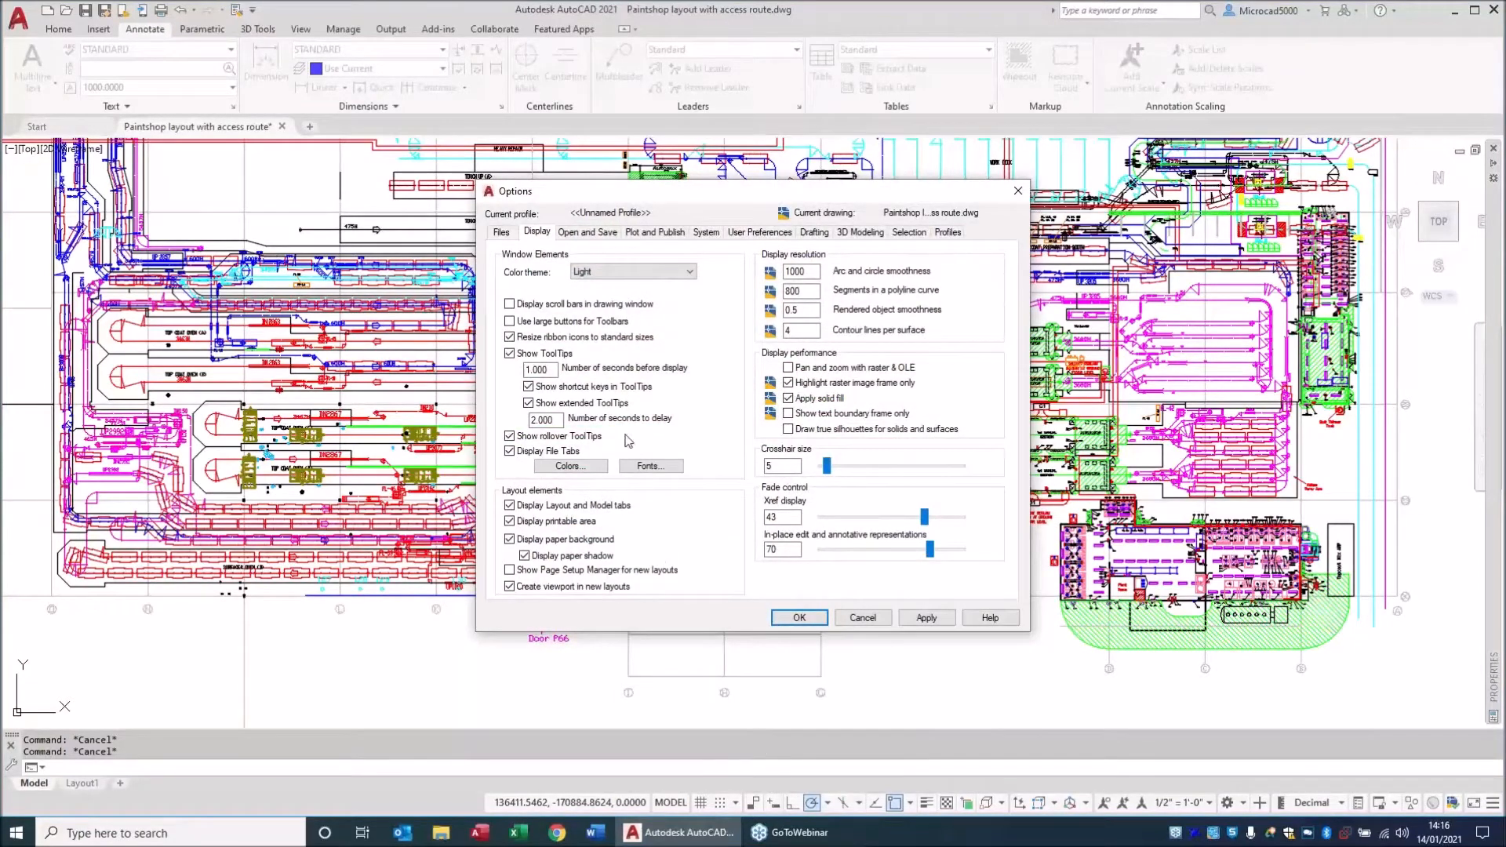
left_click(753, 232)
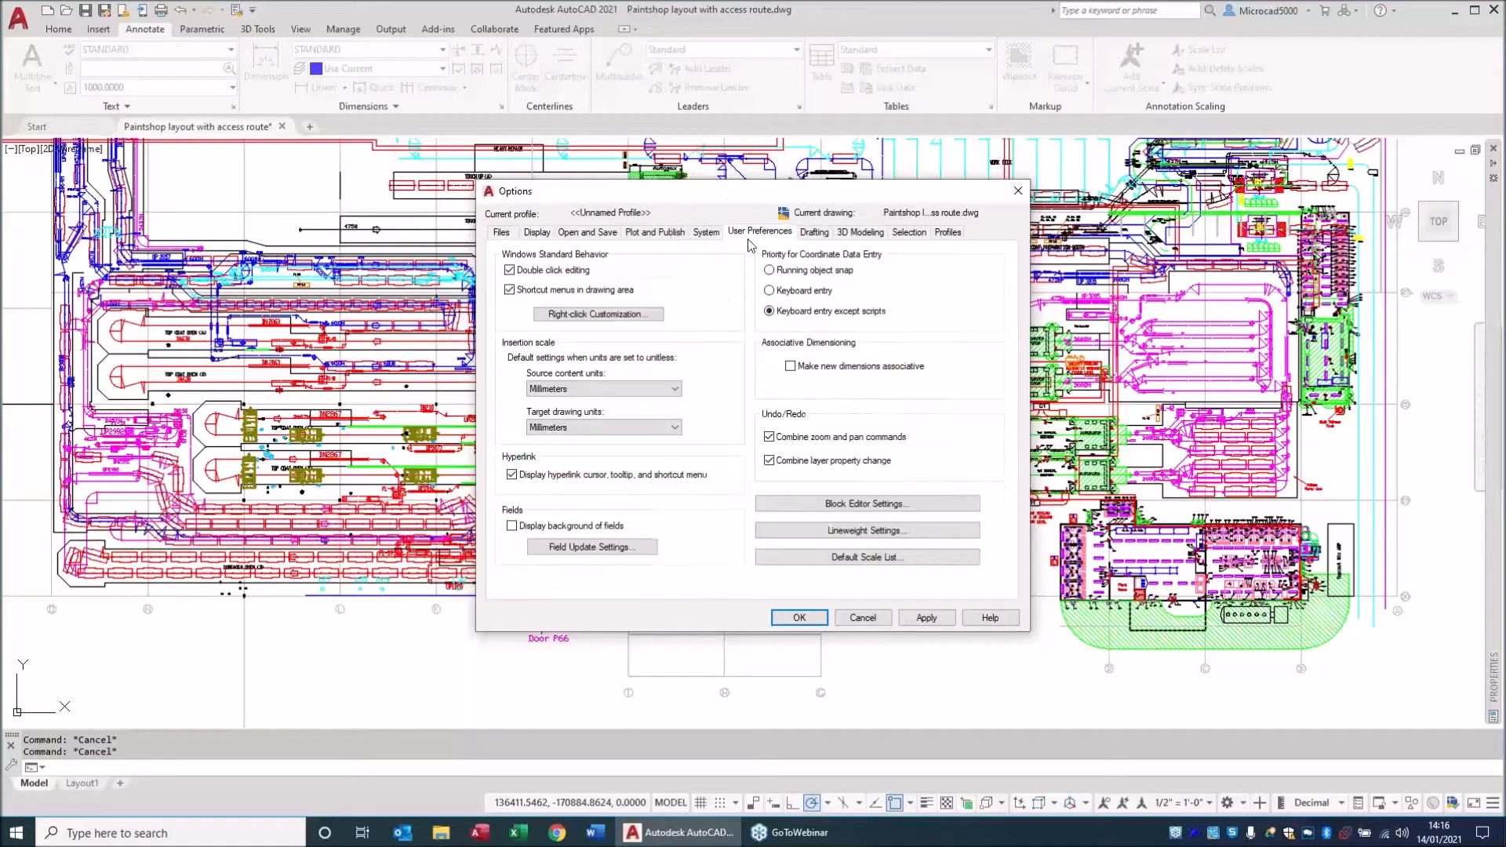
left_click(850, 558)
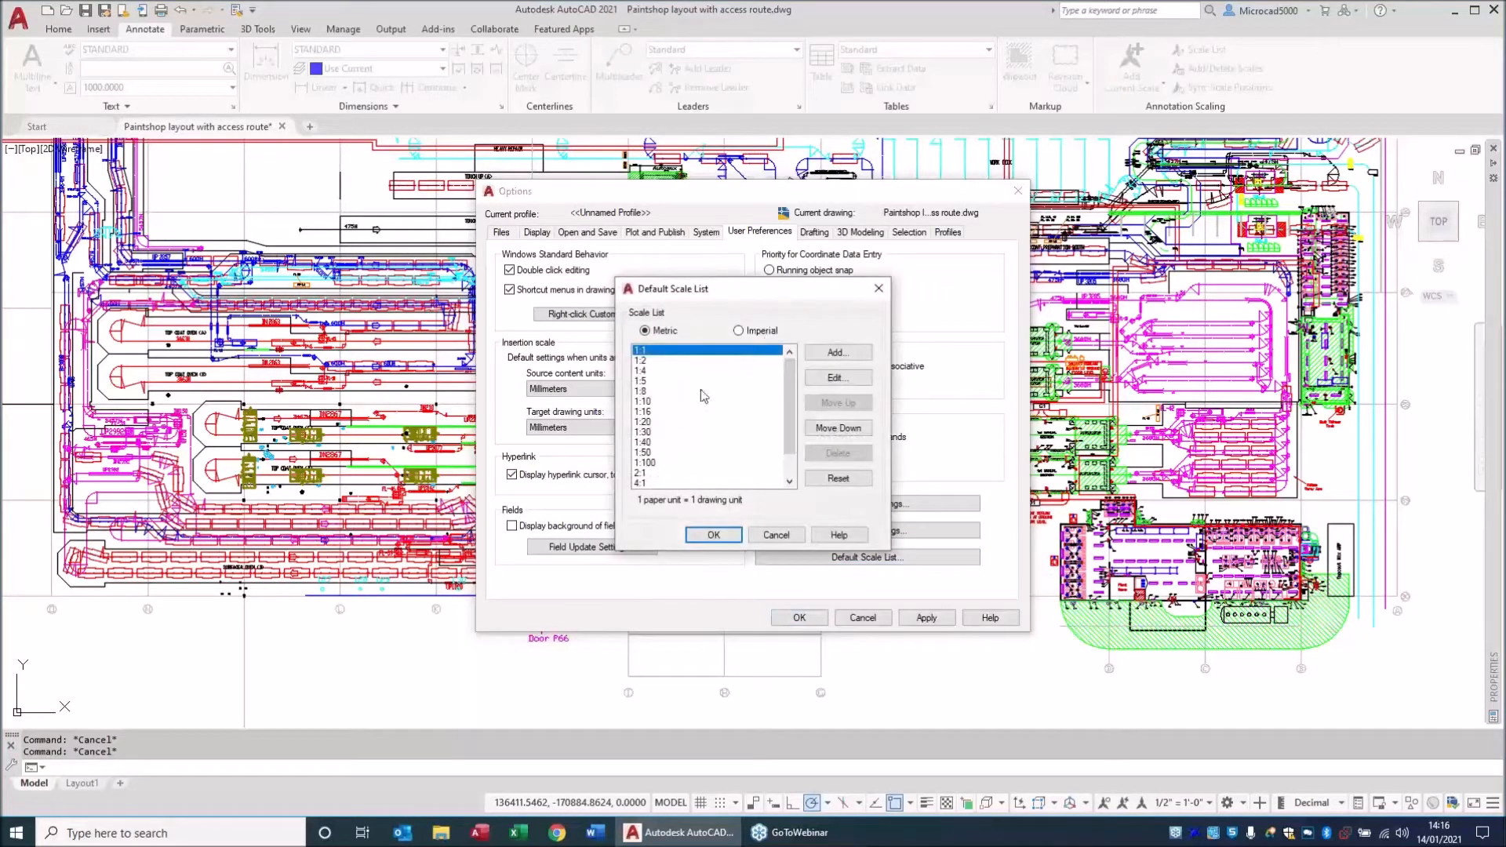
left_click(738, 330)
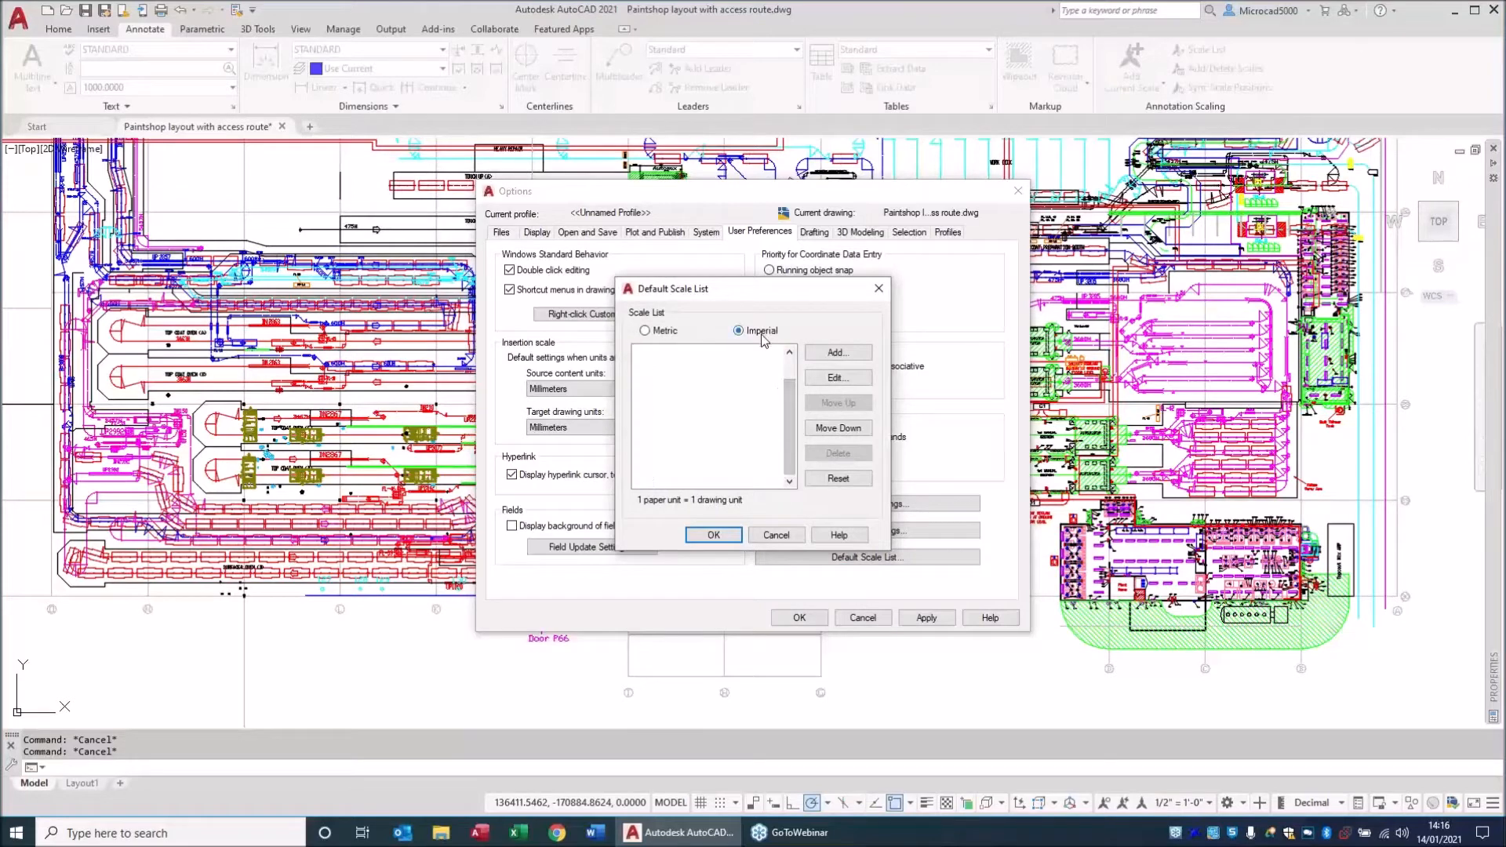
left_click(668, 330)
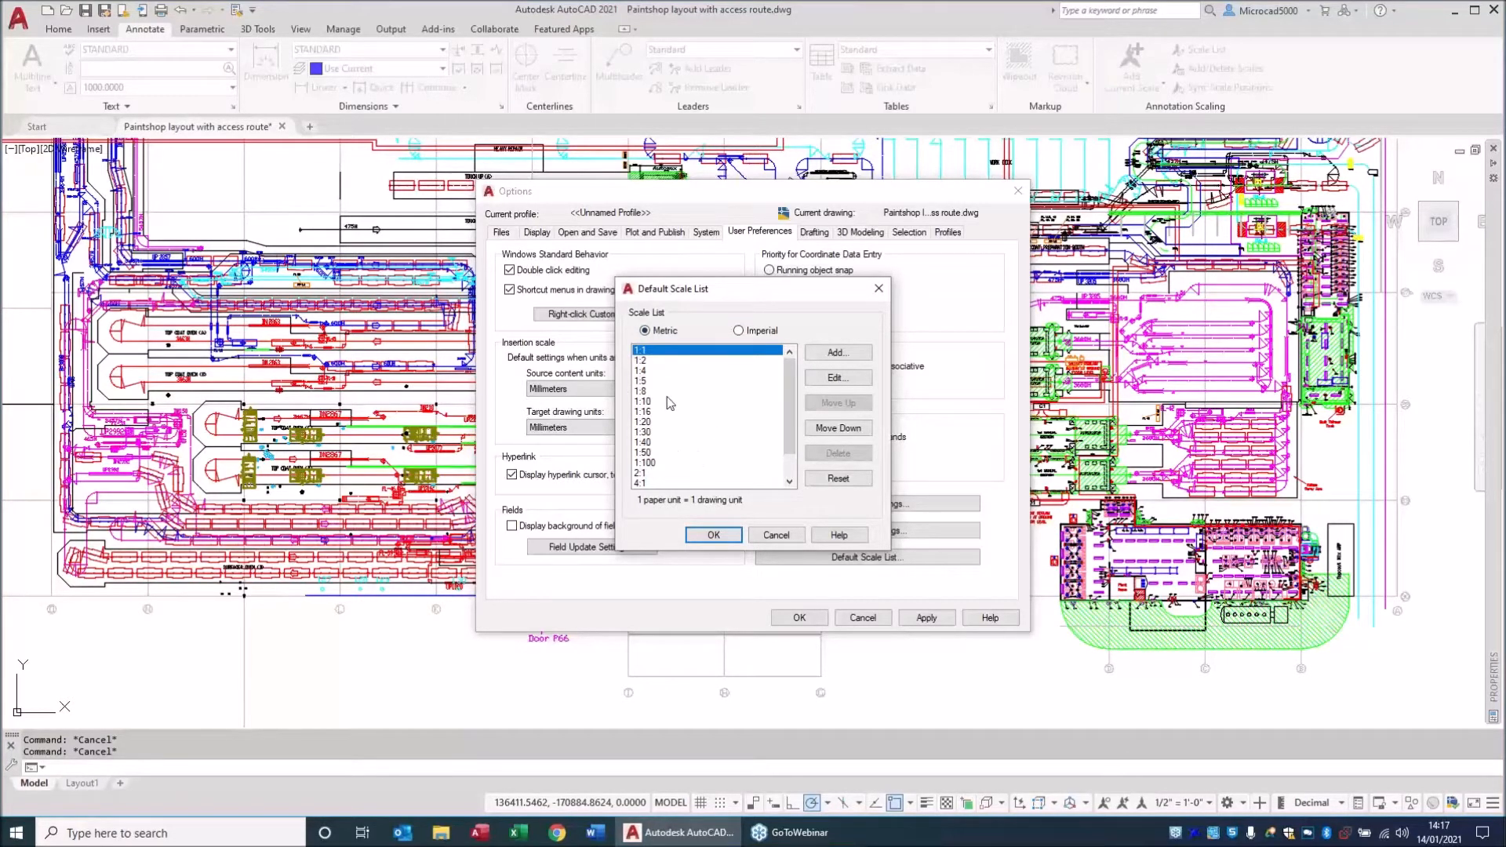
Delete the 1:4, 1:8, 1:16, 1:30 and 1:40 scales from the default metric scale list.
left_click(650, 371)
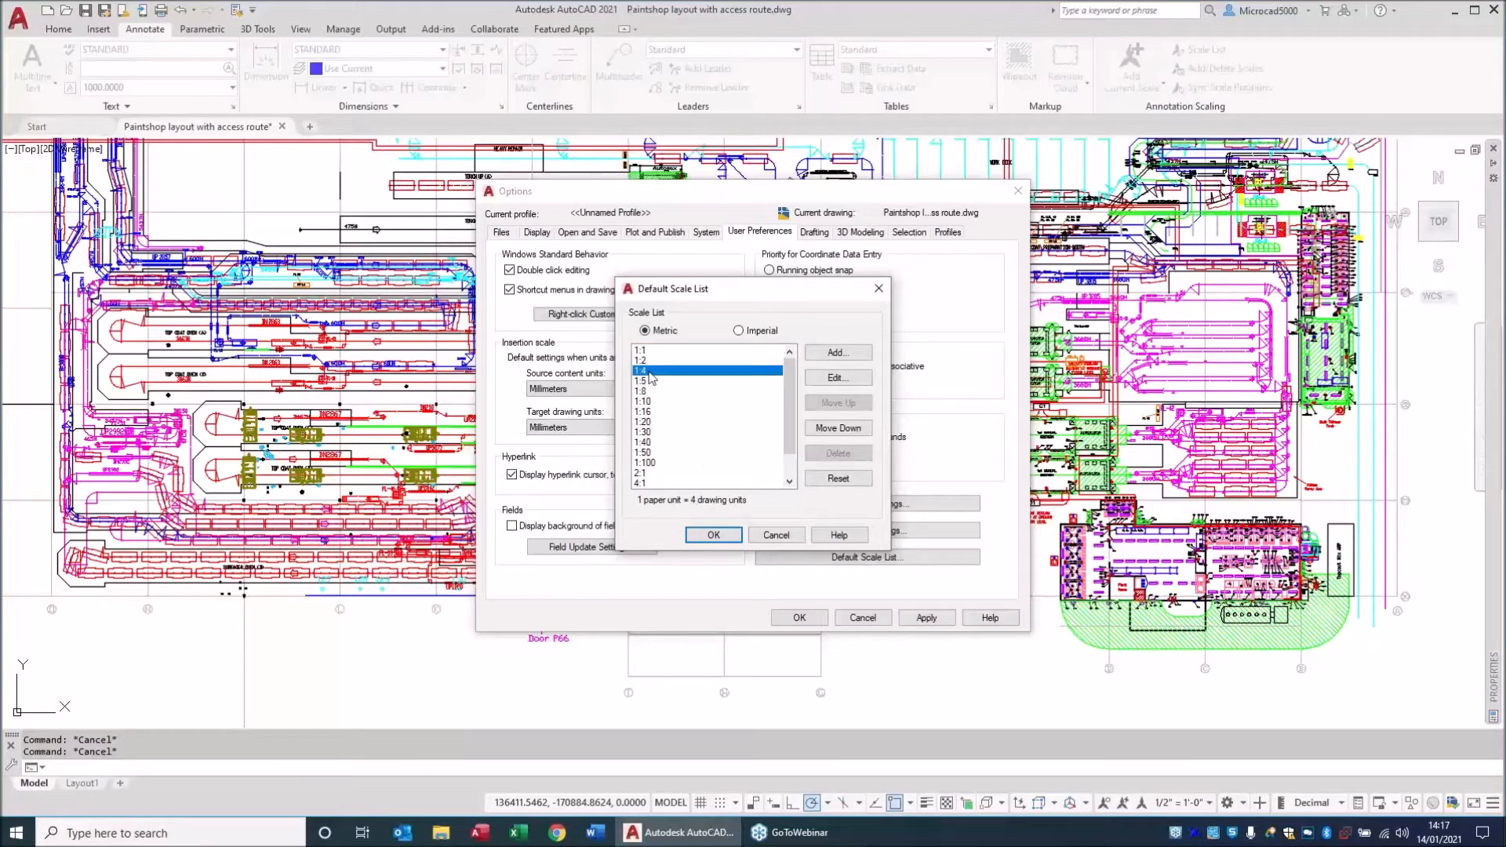
left_click(641, 391, "ctrl")
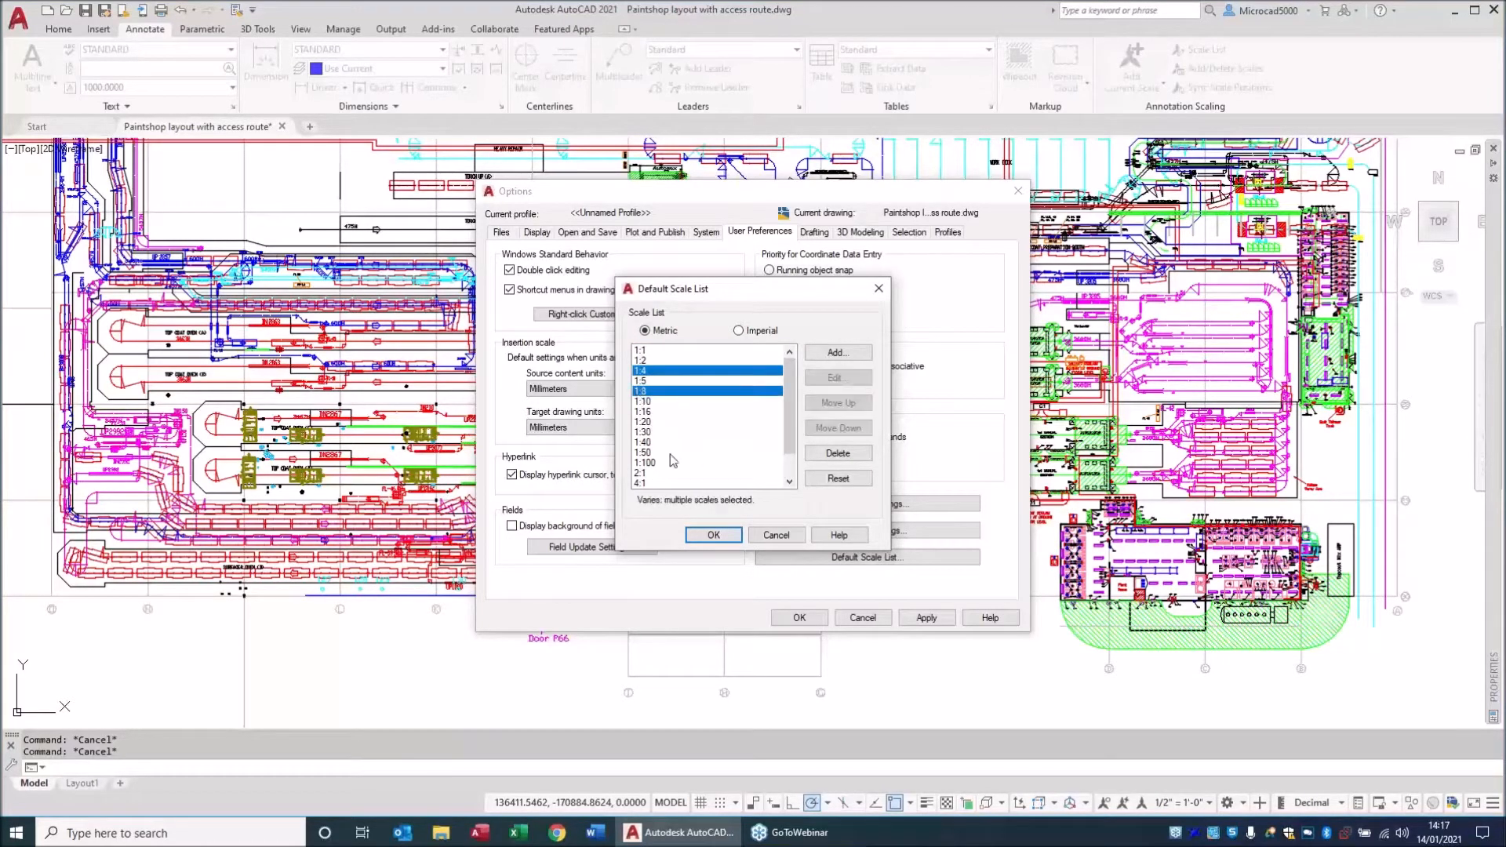
left_click(643, 411, "ctrl")
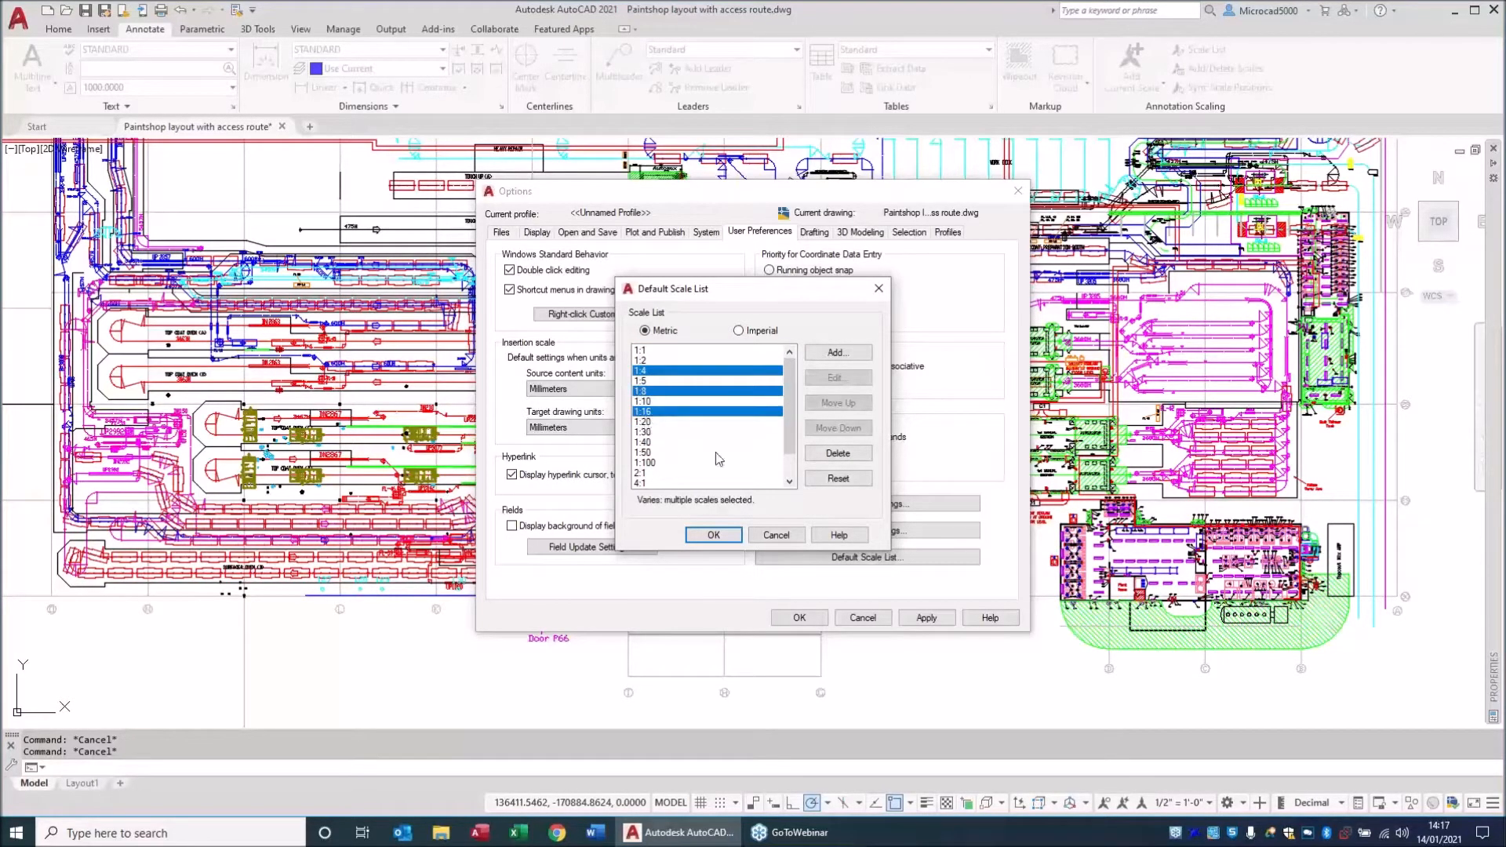
left_click(825, 455)
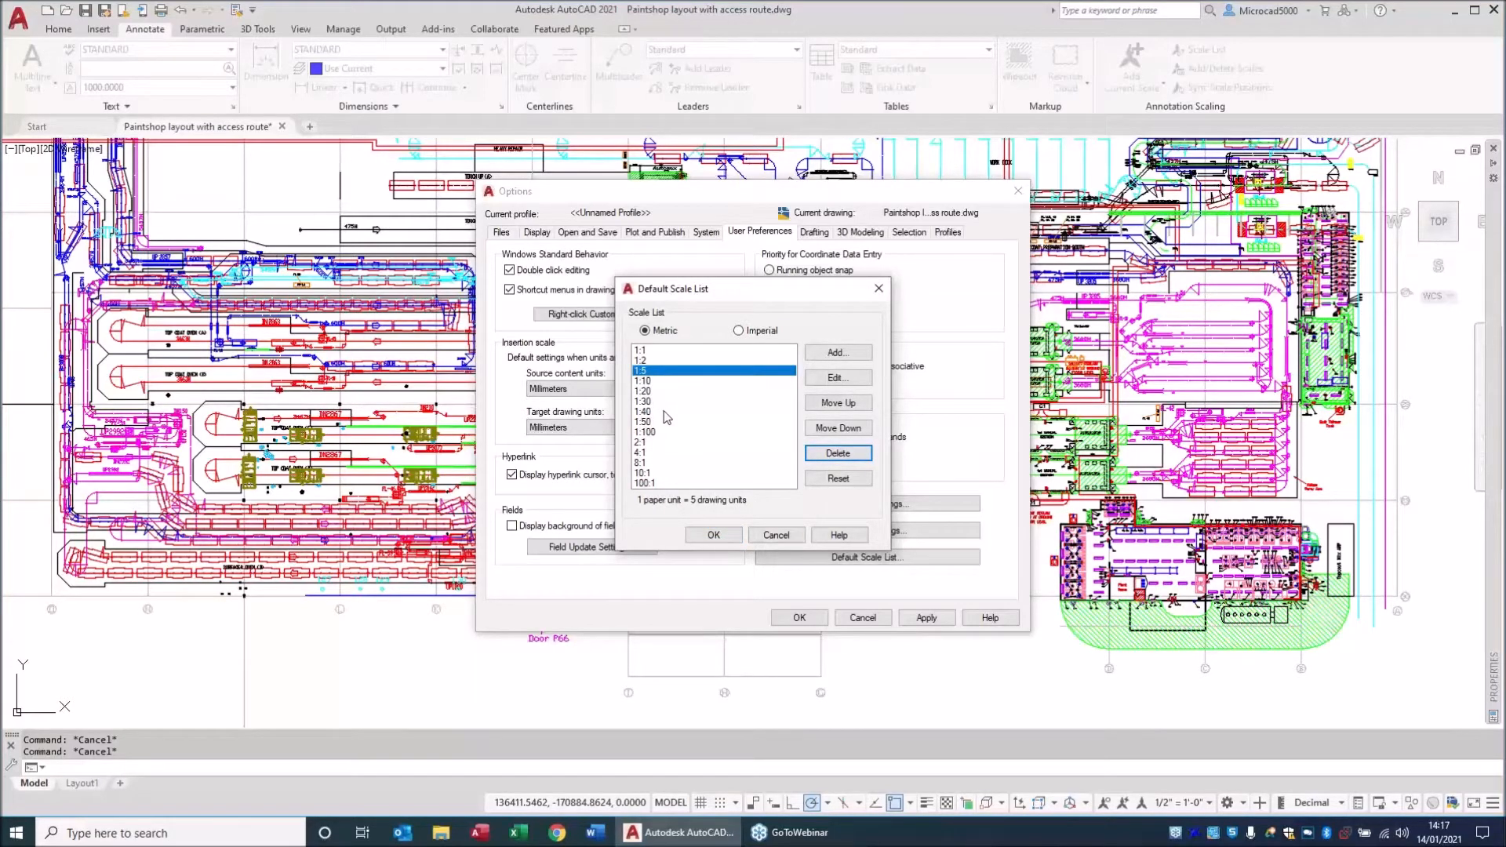
left_click(643, 401)
key("Delete")
left_click(835, 453)
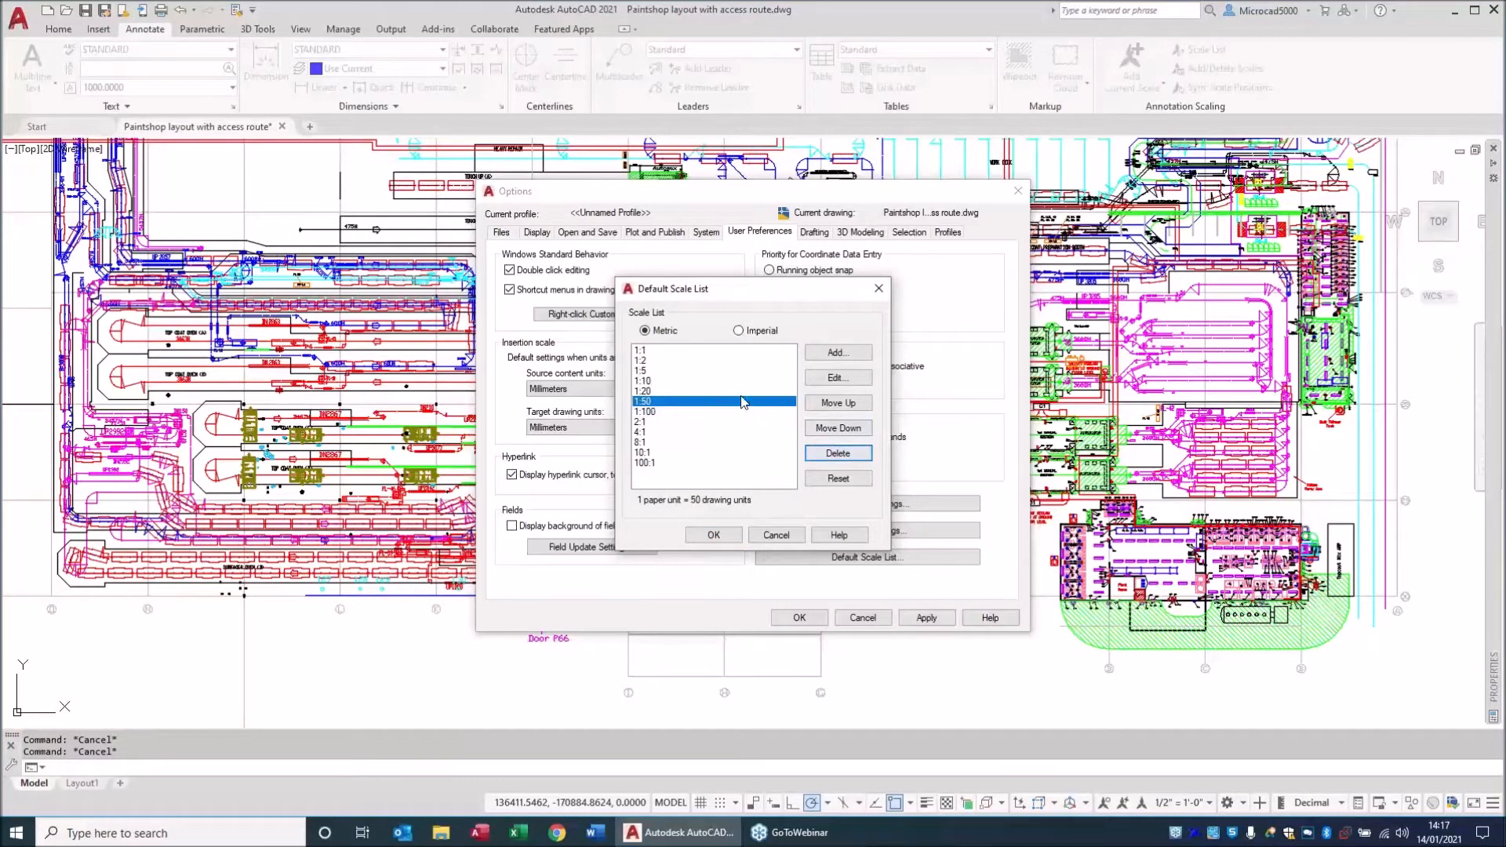
Add a default metric scale named "1 to 200" after 1:100, with 1 paper unit equal to 200 drawing units.
left_click(647, 412)
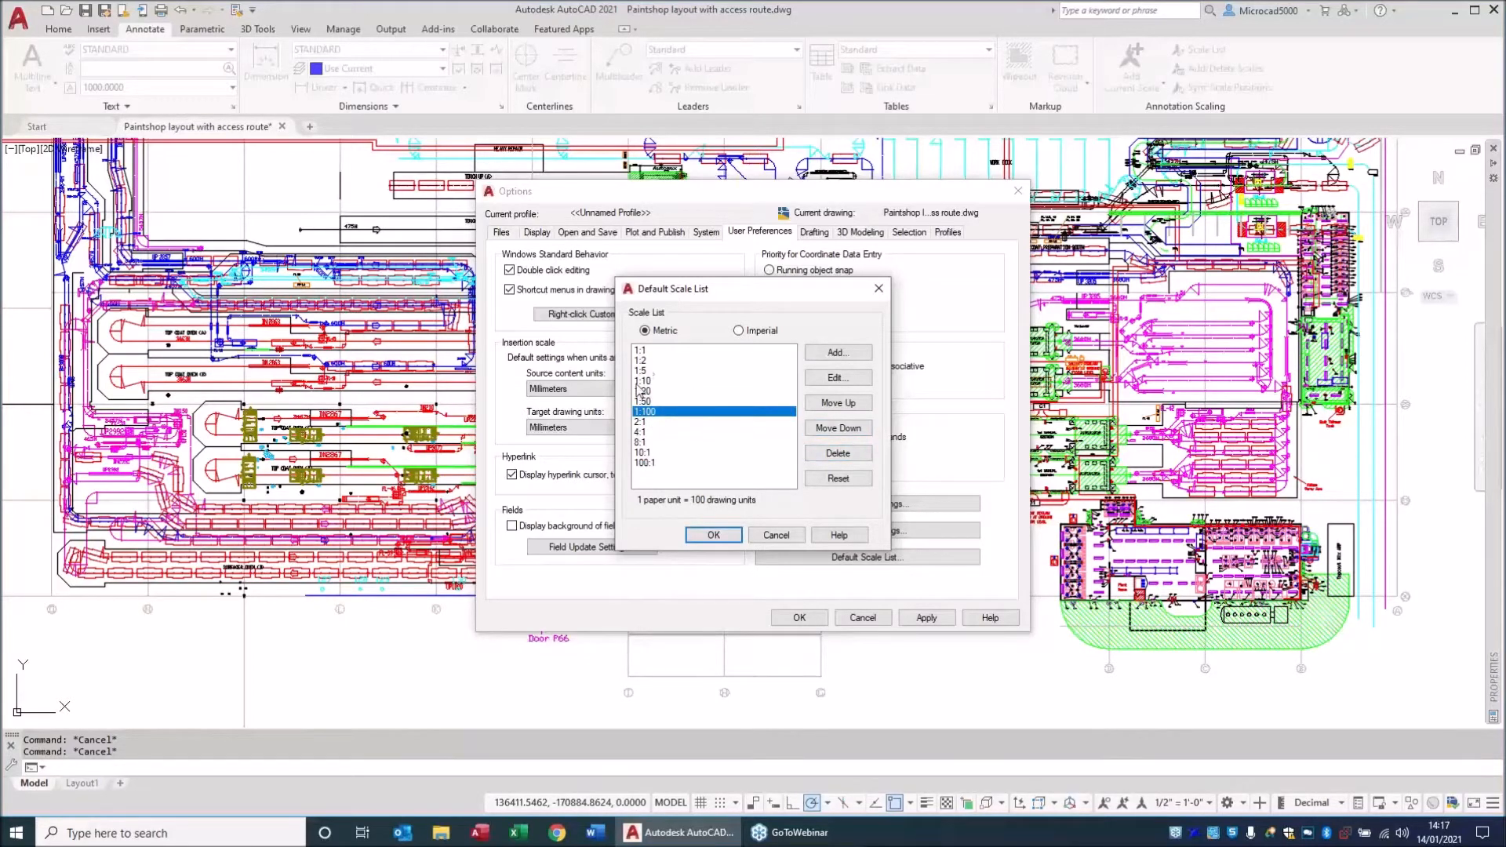
left_click(838, 354)
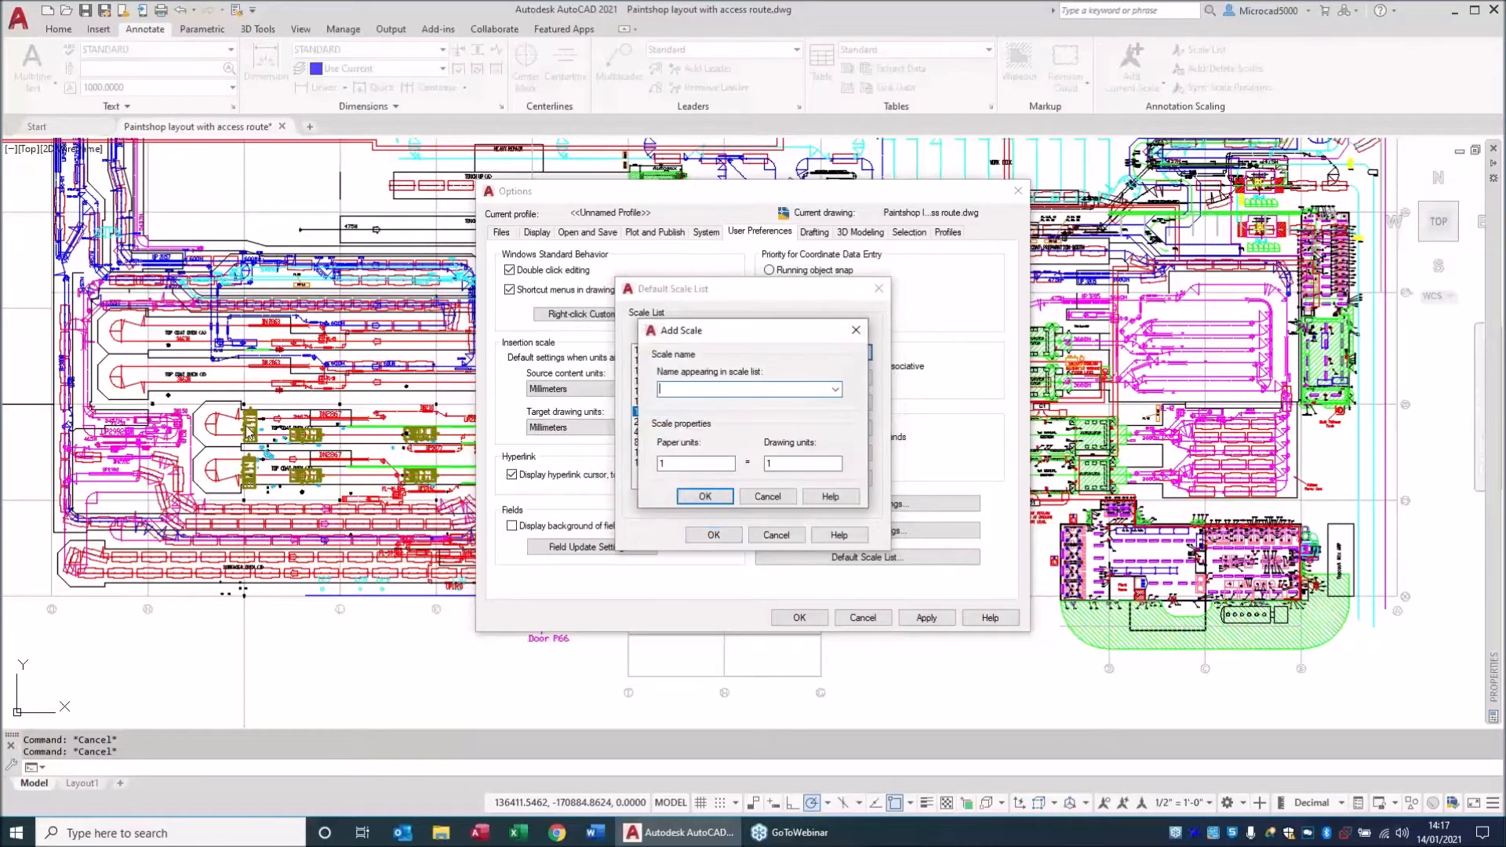
type("1 to n200")
key("Left")
key("Left")
key("Delete")
left_click(774, 465)
double_click(774, 464)
type("200")
left_click(715, 499)
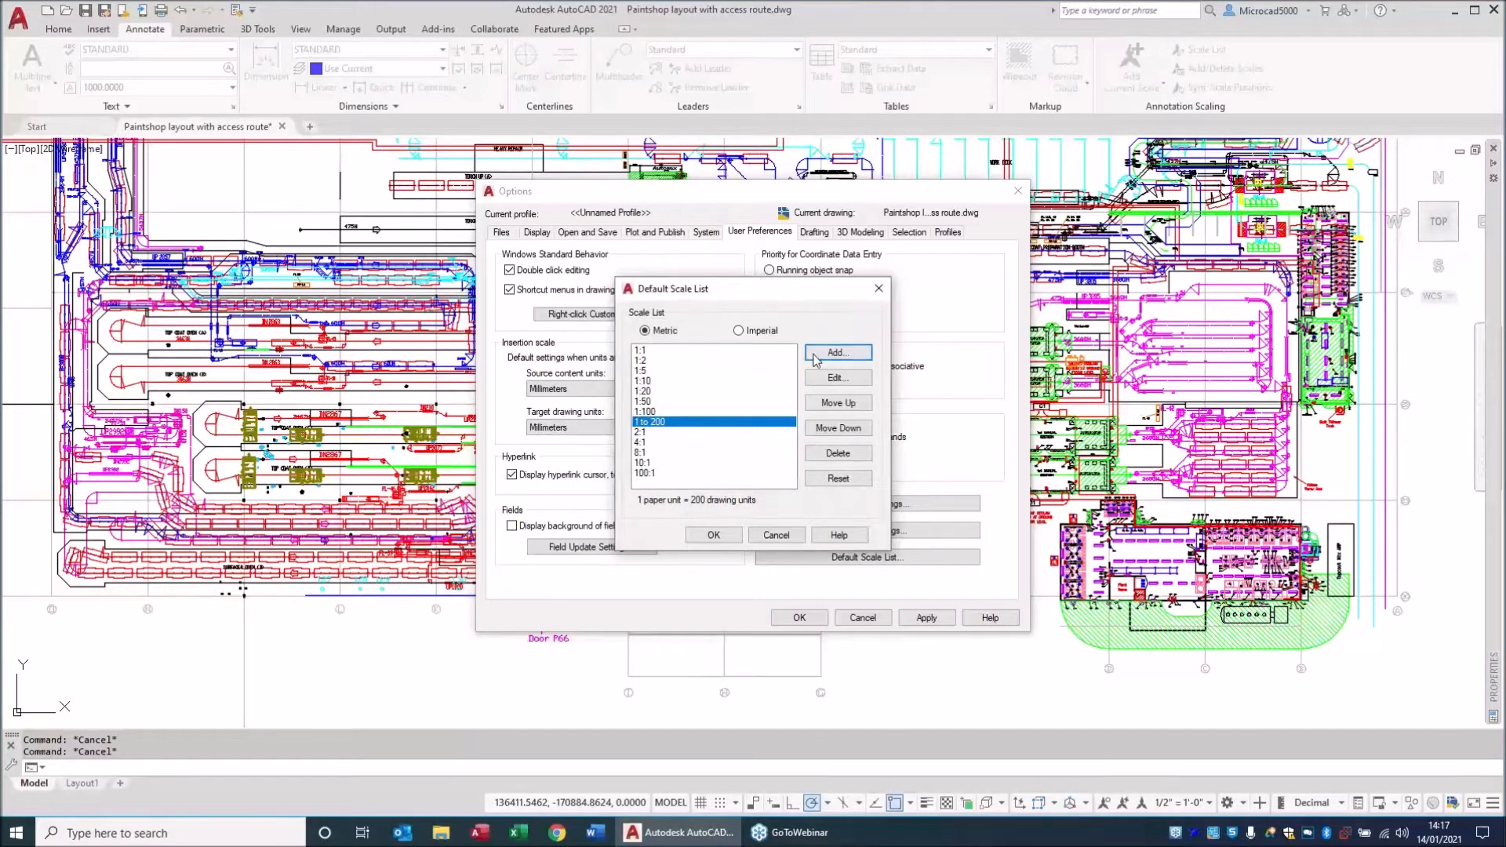
Add a default metric scale named "1 to 500", with 1 paper unit equal to 500 drawing units.
left_click(810, 358)
type("1 nto")
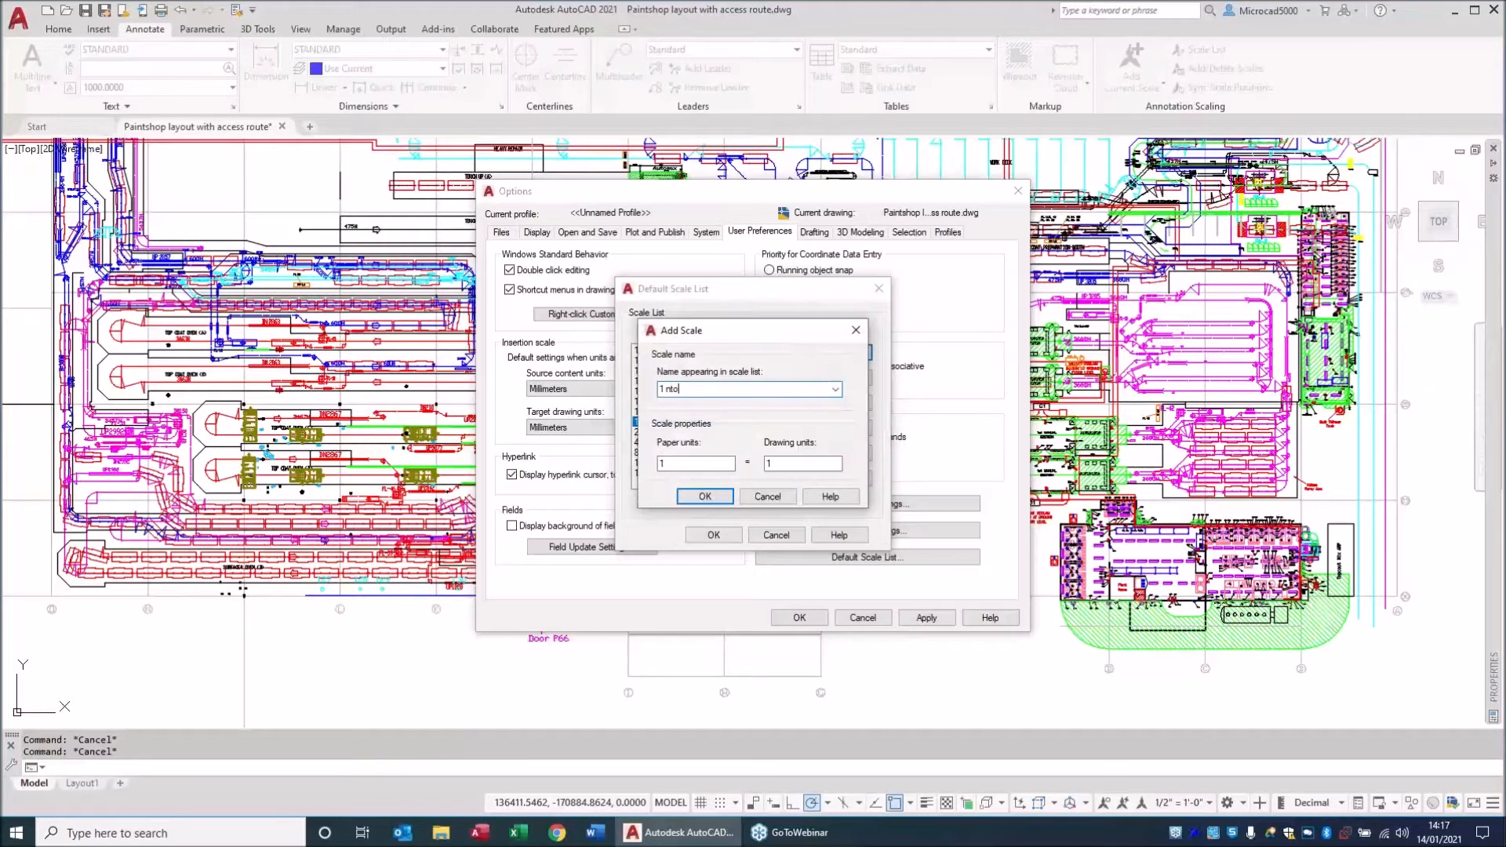
key("BackSpace")
key("BackSpace")
type("to 500")
left_click(817, 465)
key("BackSpace")
type("500")
left_click(711, 498)
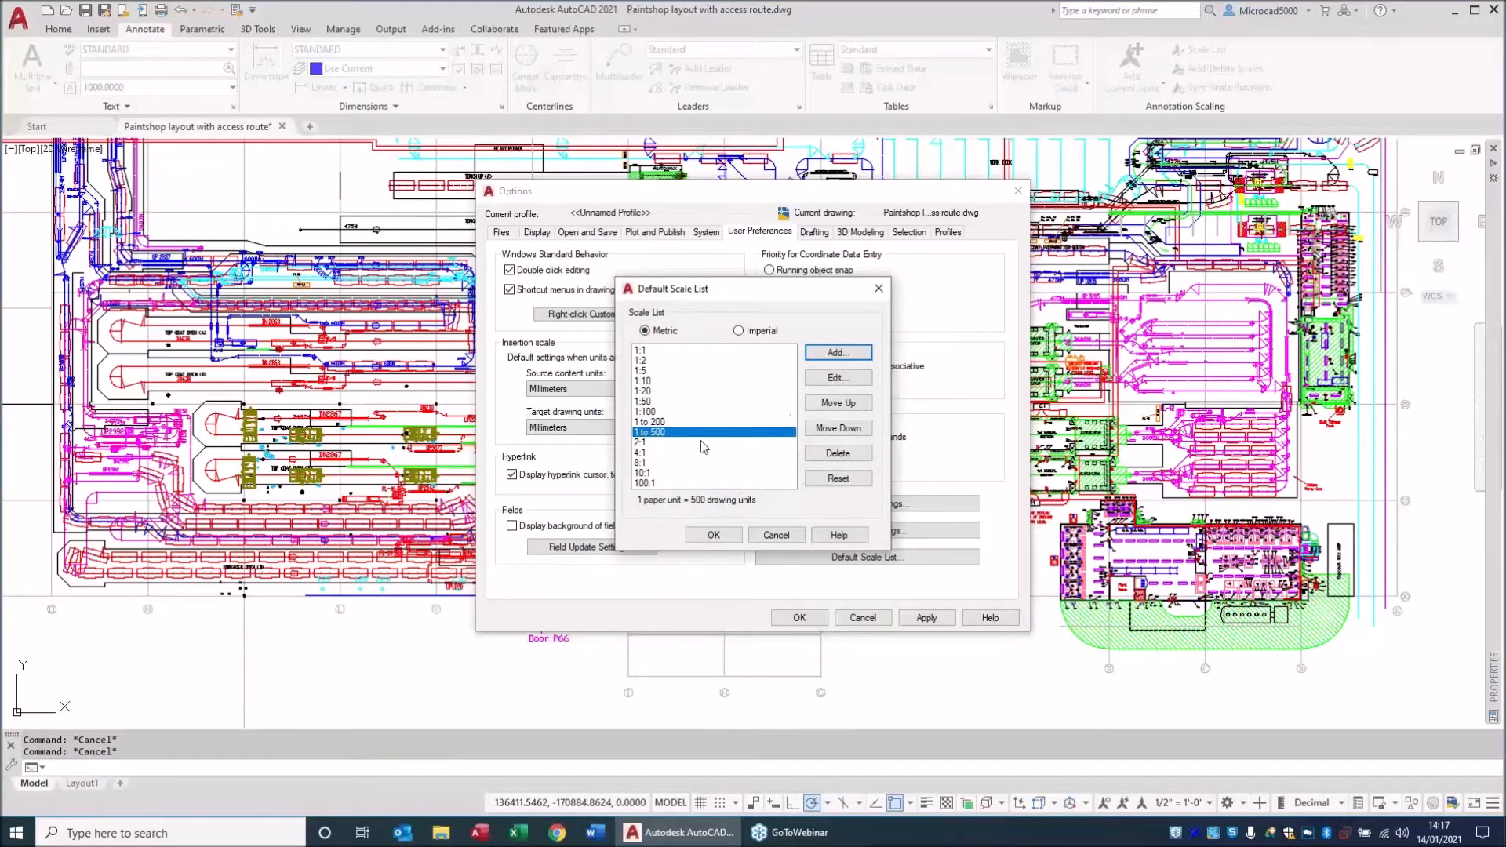
Add a default metric scale named "1 to 1000", with 1 paper unit equal to 1000 drawing units.
left_click(837, 354)
type("1")
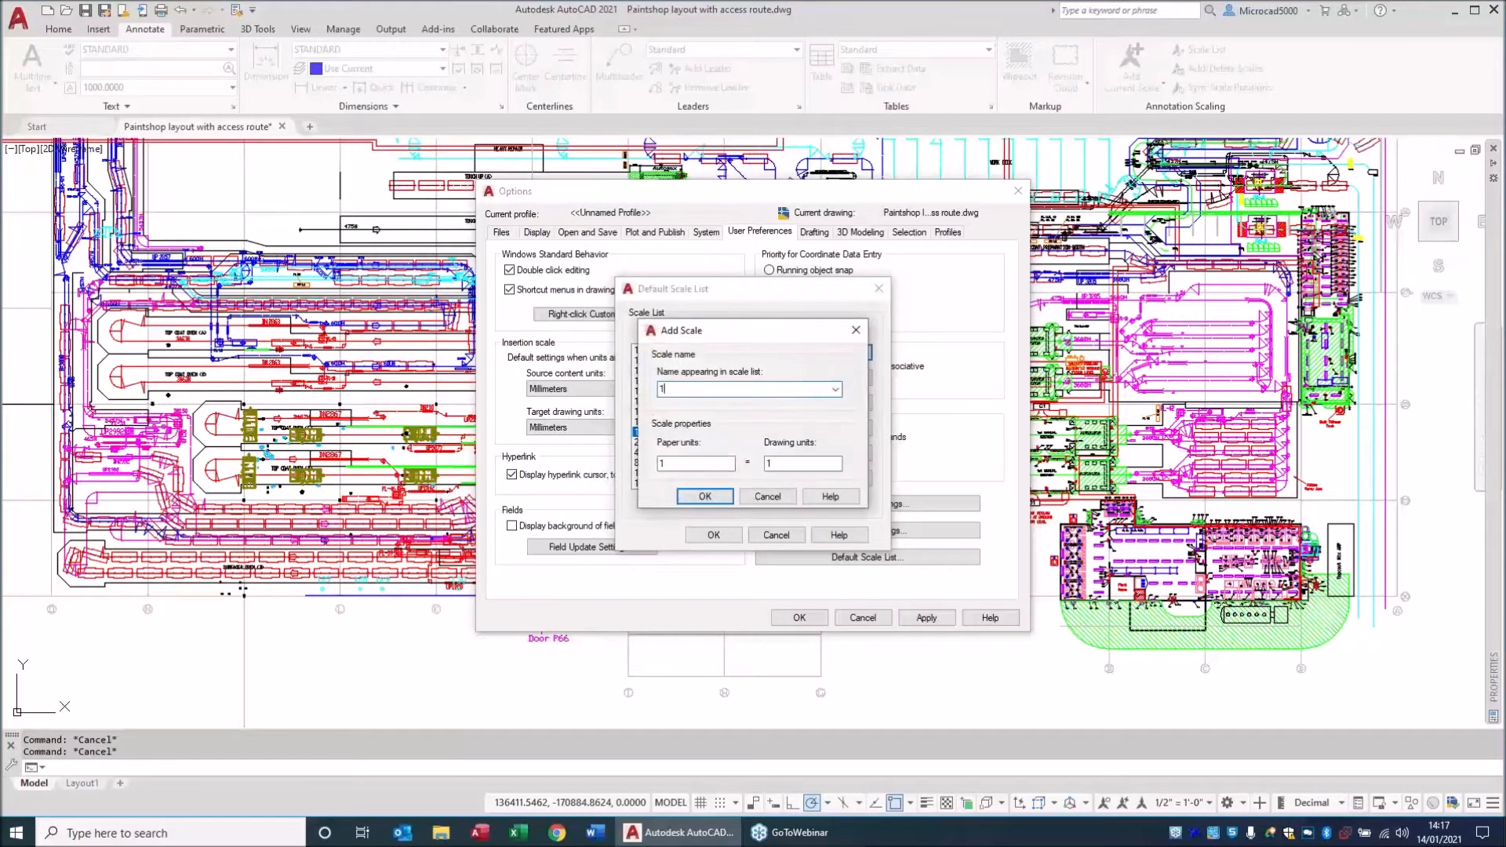
type(" to 1000")
left_click(808, 464)
type("000")
left_click(705, 496)
Add a default metric scale named "1 to 1250" equal to 1250 drawing units and accept the default scale list.
left_click(838, 354)
type("1 to 12")
left_click(793, 464)
type("250")
left_click(721, 499)
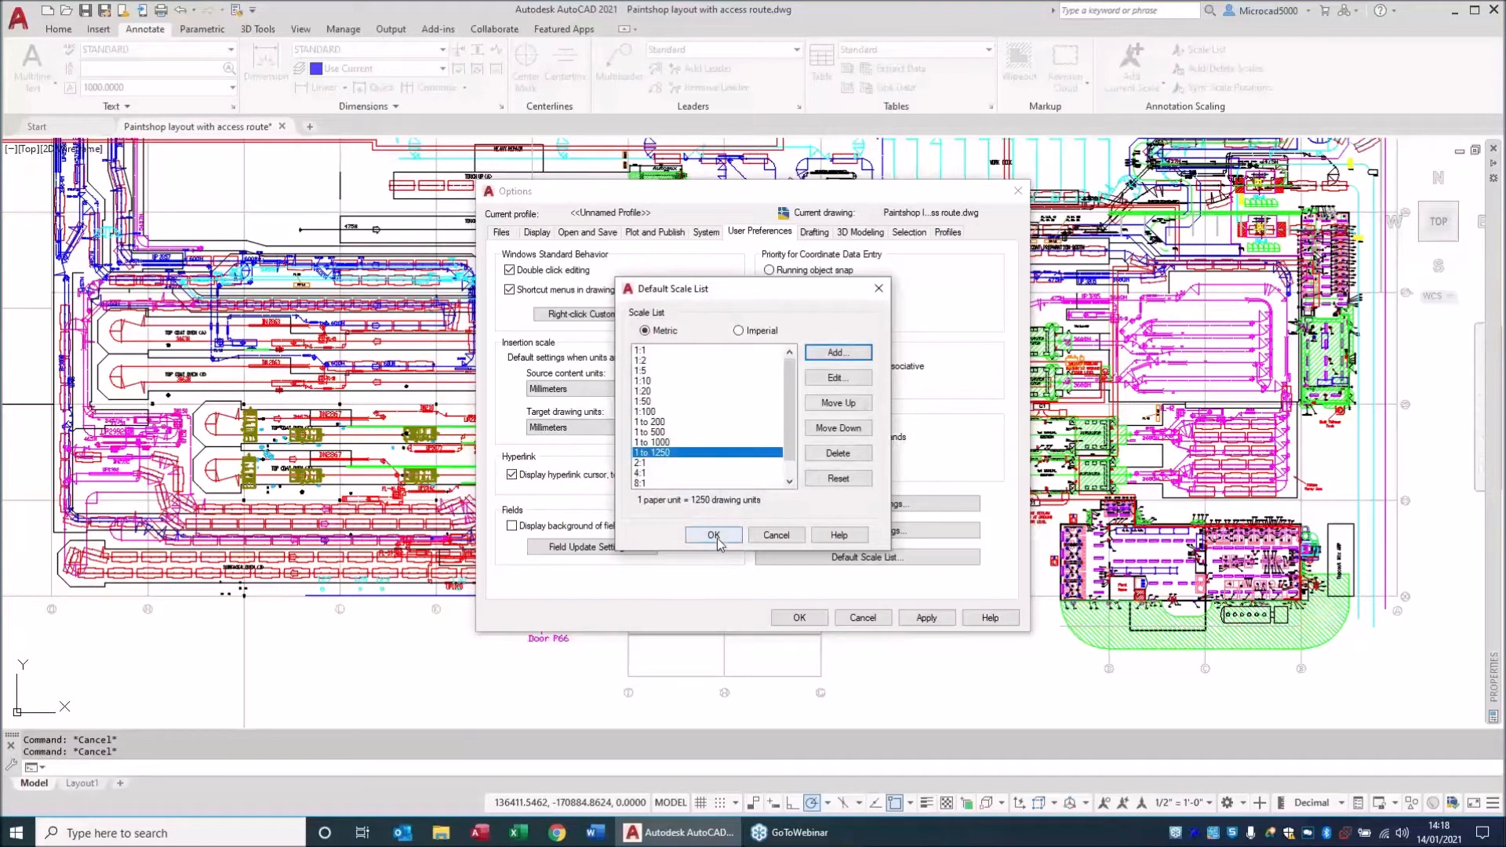
left_click(714, 536)
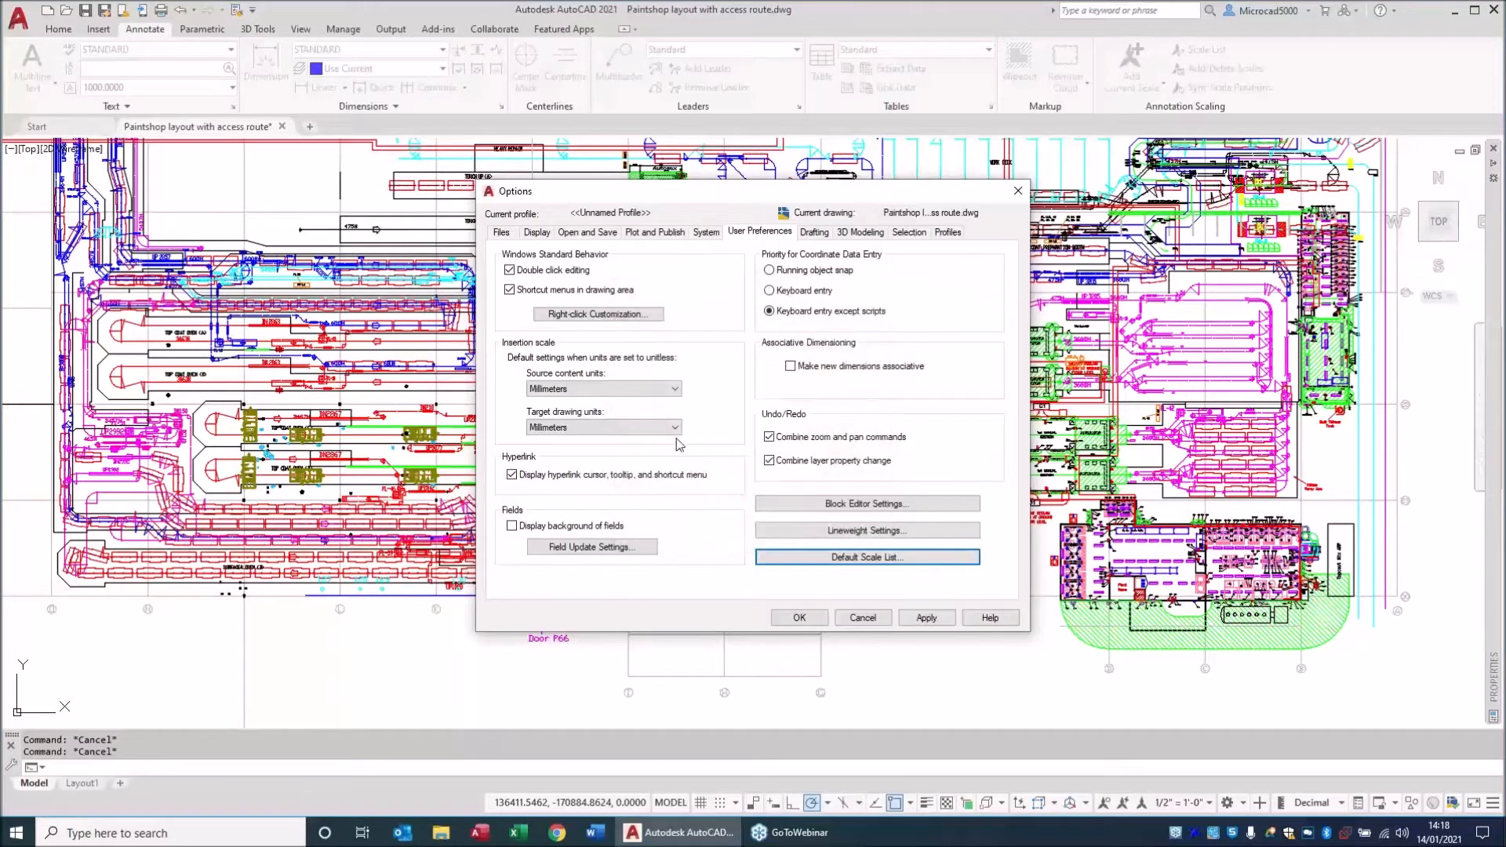
Reopen the default scale list and delete the 8:1 scale from its metric scales.
left_click(866, 557)
left_click_drag(789, 381, 786, 412)
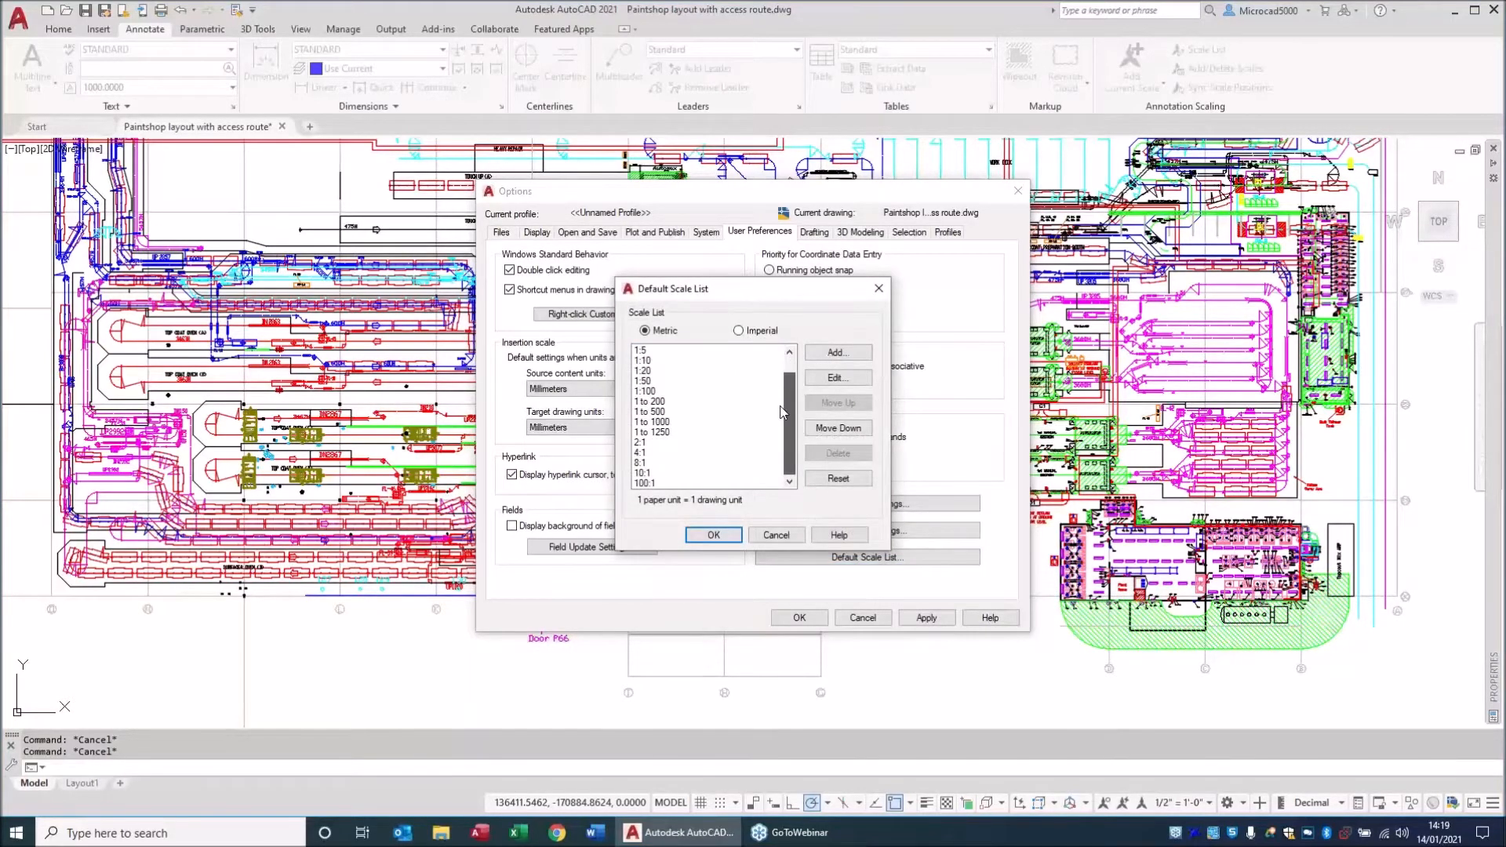
left_click(737, 461)
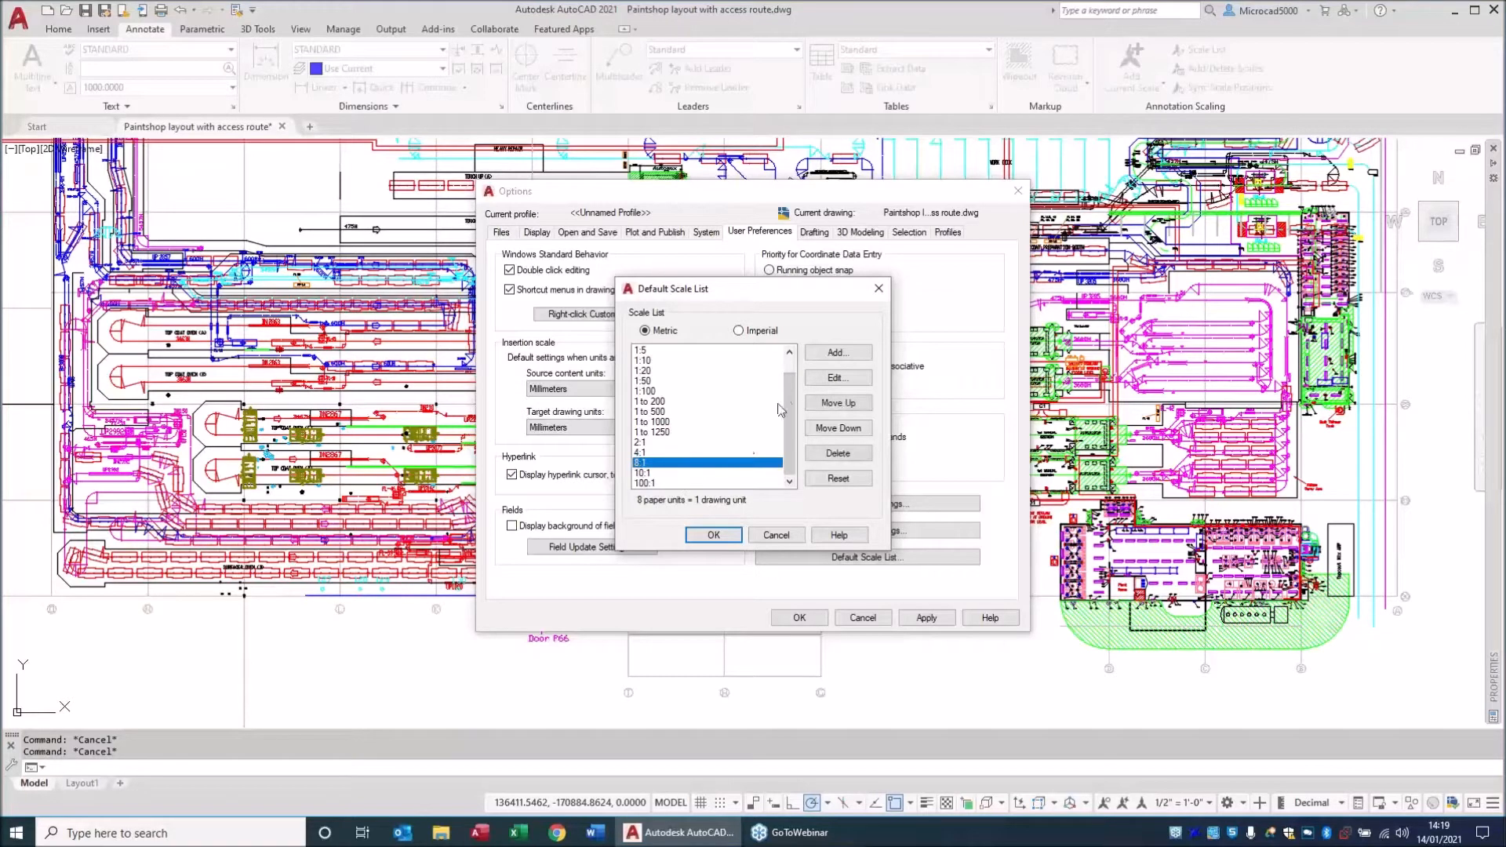
left_click(837, 453)
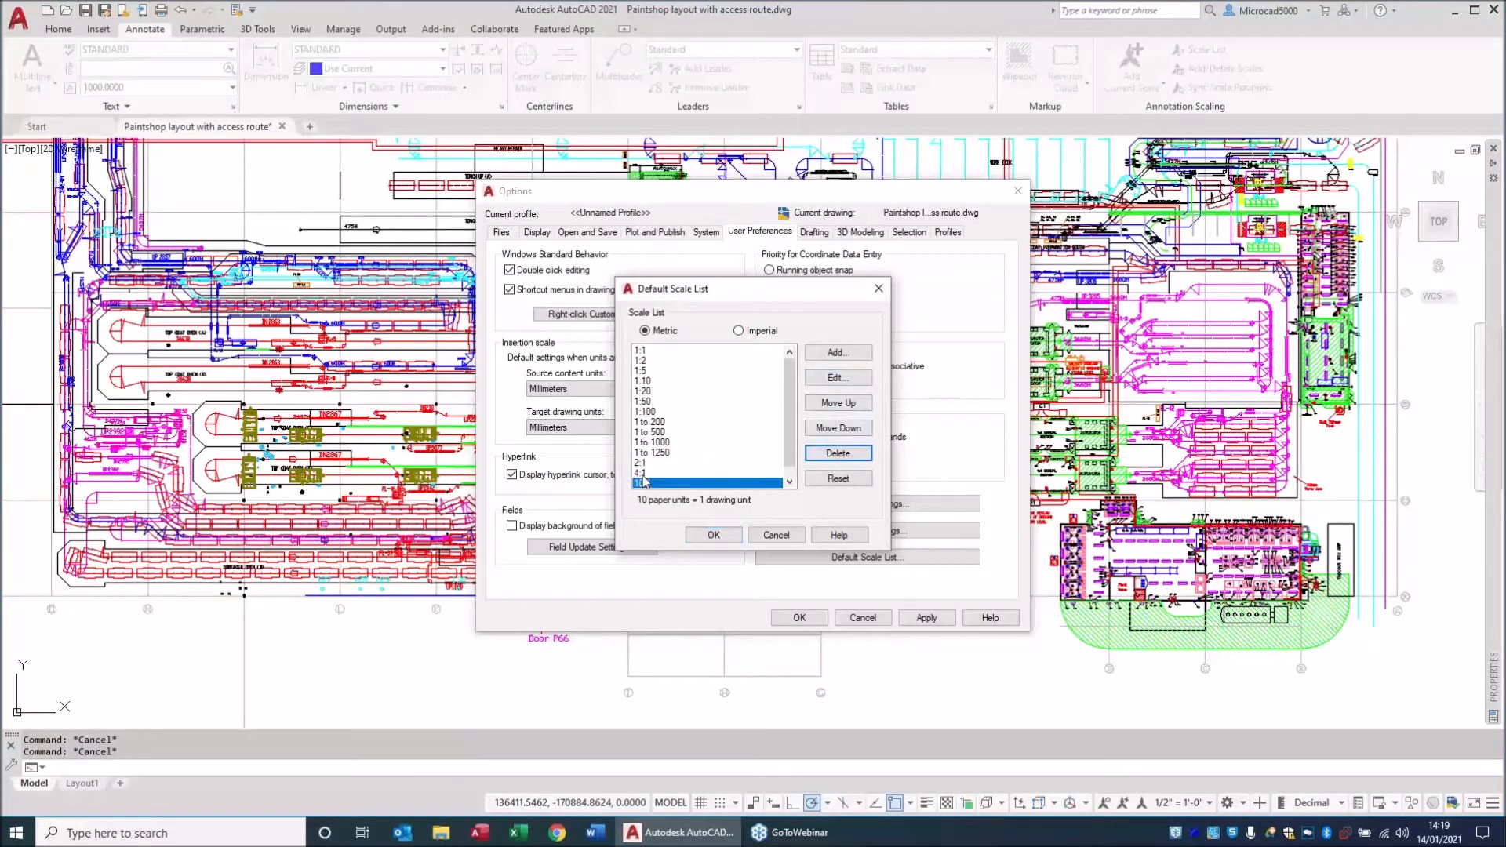
Add a default metric scale named "5:1" after 4:1, with 5 paper units equal to 1 drawing unit.
left_click(689, 473)
left_click(820, 354)
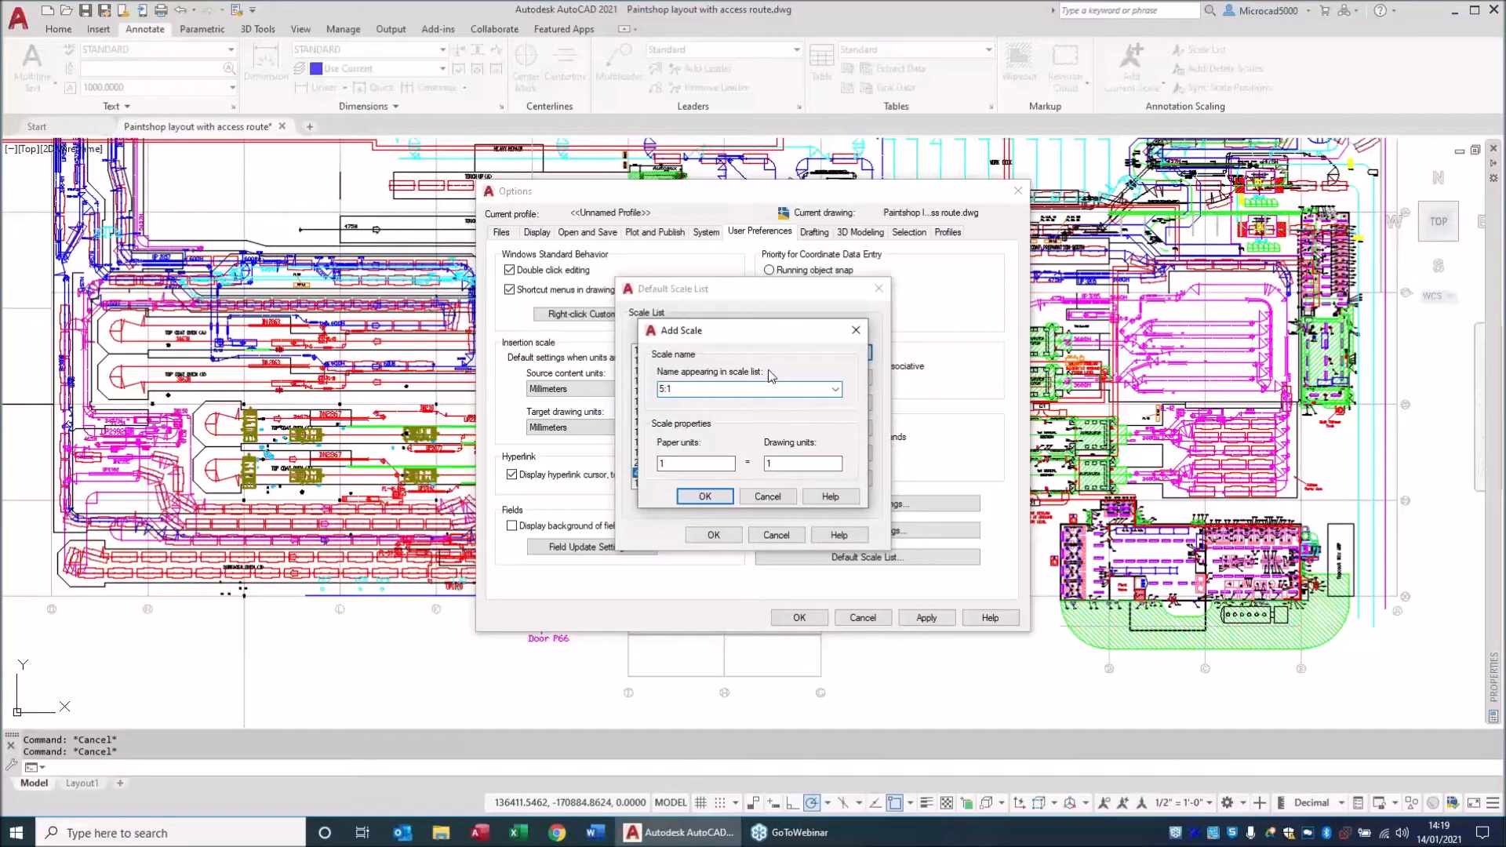
double_click(690, 463)
left_click(704, 497)
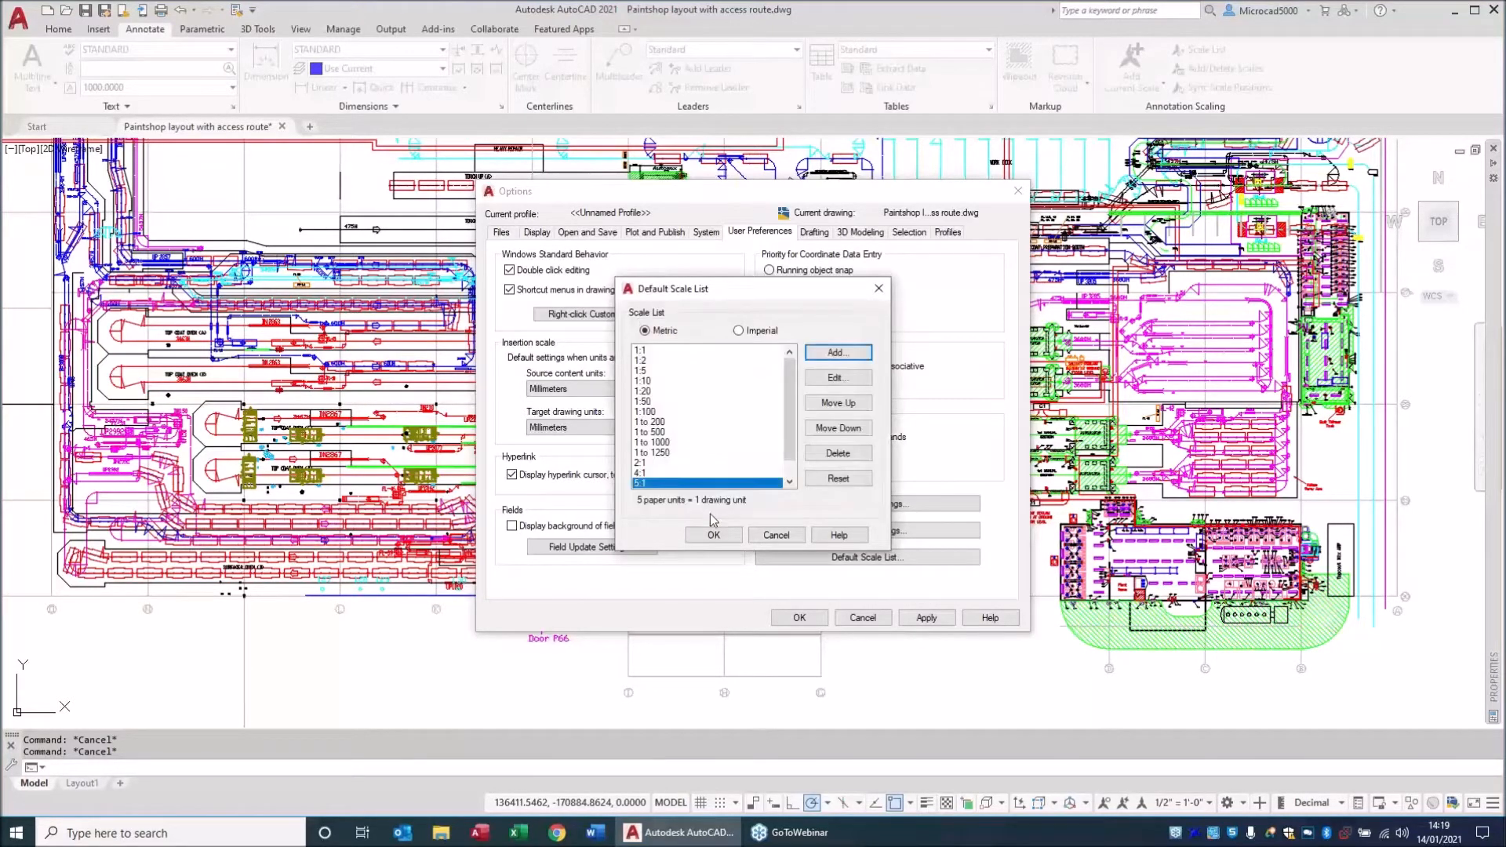
Check the paper and drawing units of the 4:1 and 5:1 scales, and accept the default scale list and options.
left_click(637, 477)
left_click(838, 378)
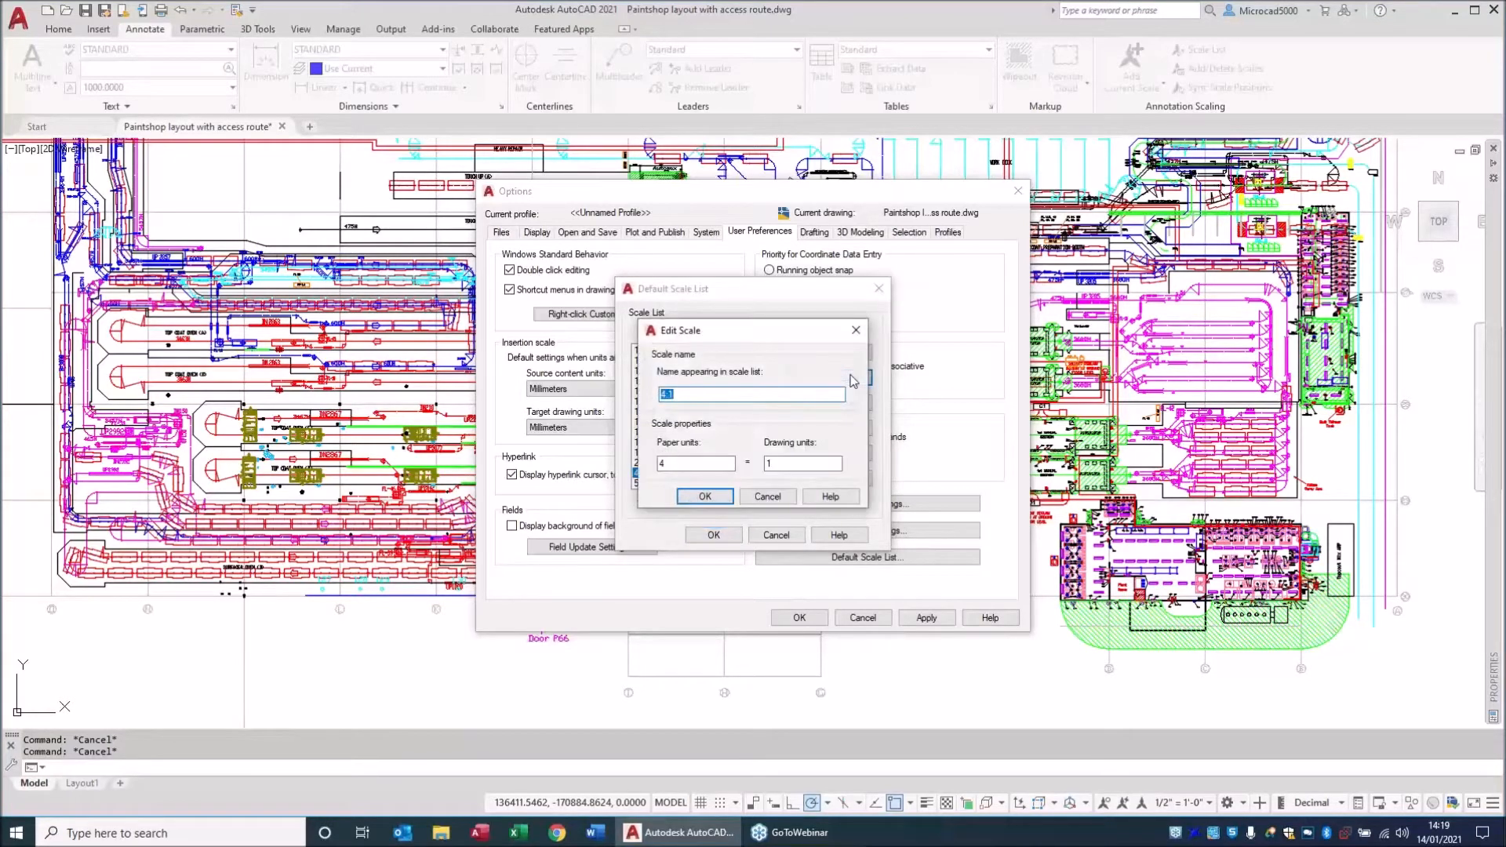
left_click(704, 496)
left_click(657, 484)
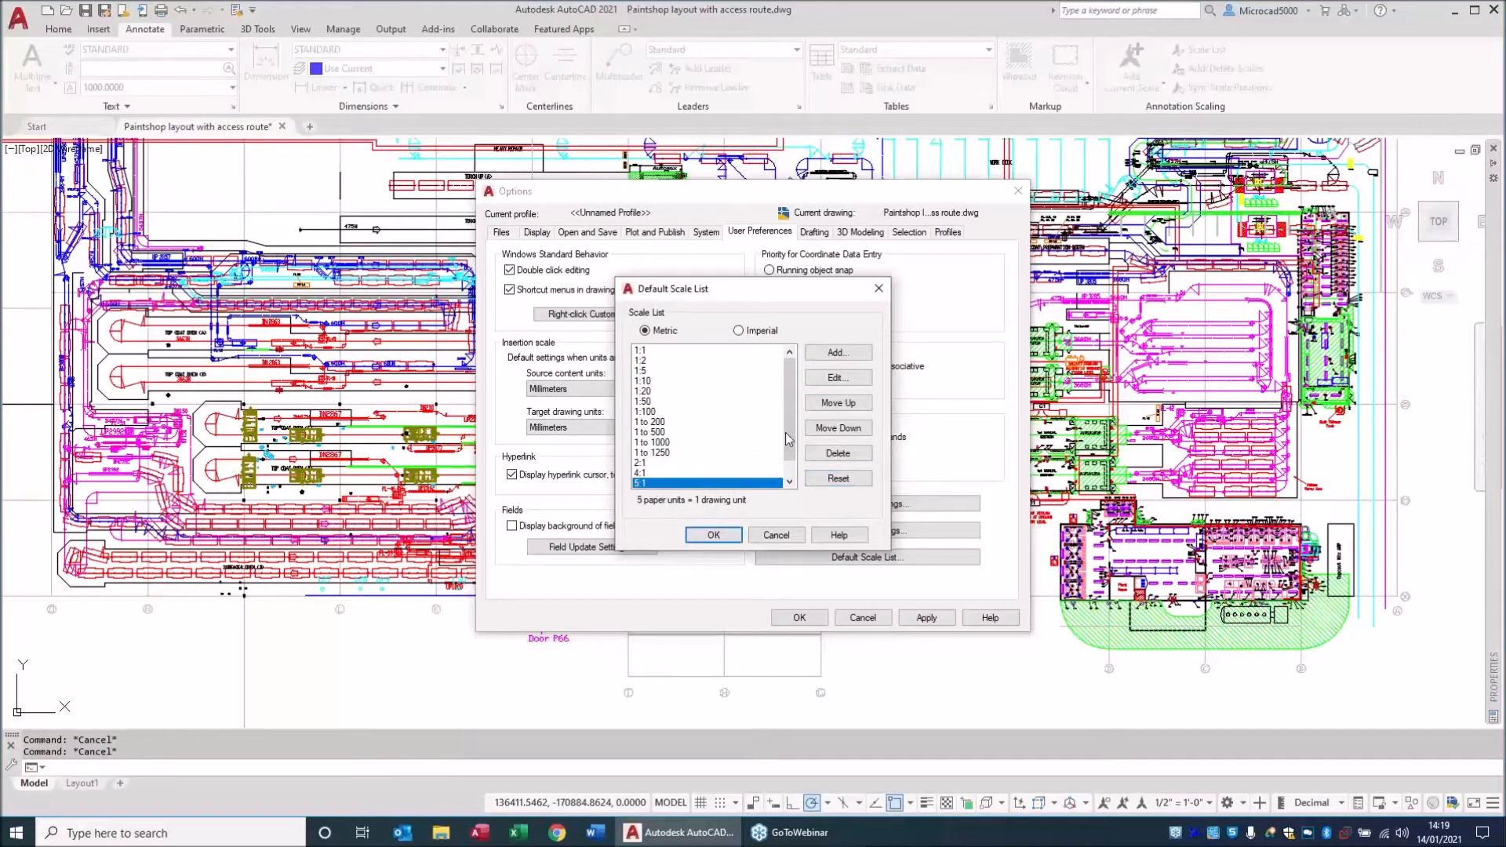
left_click(836, 377)
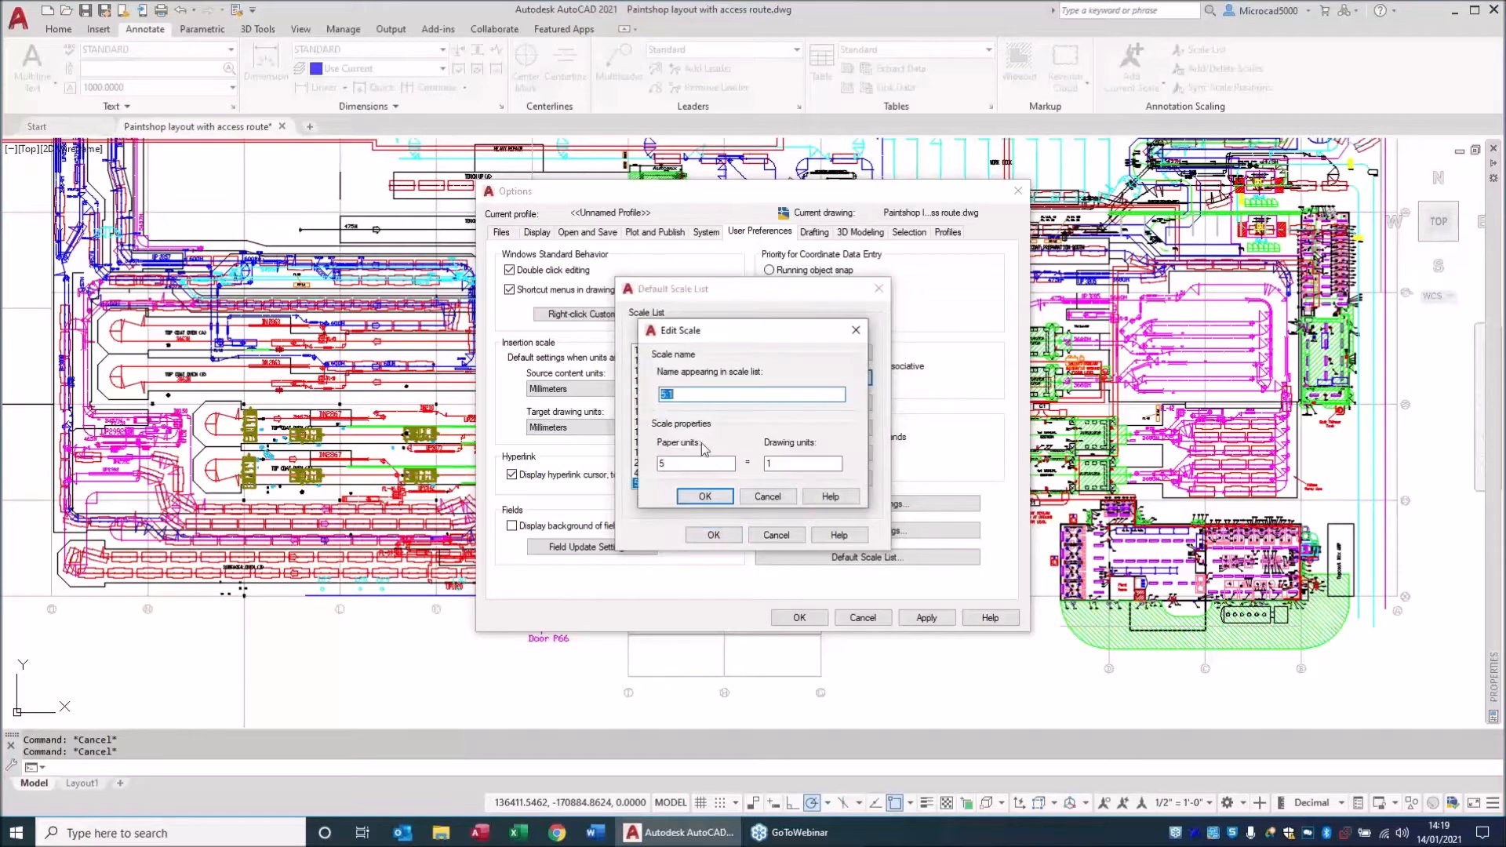
left_click(706, 496)
left_click(709, 536)
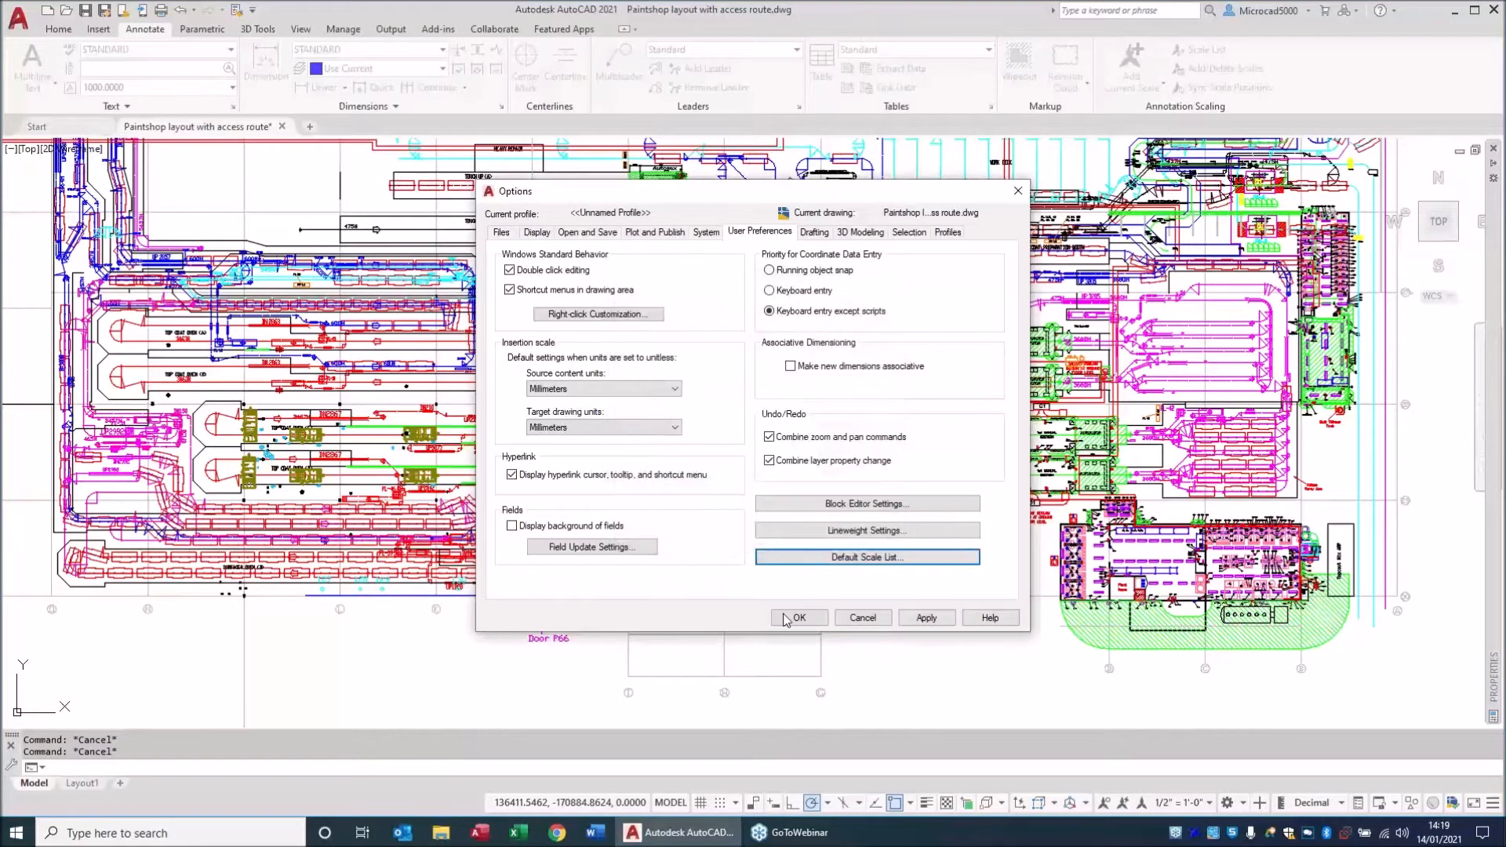
left_click(797, 620)
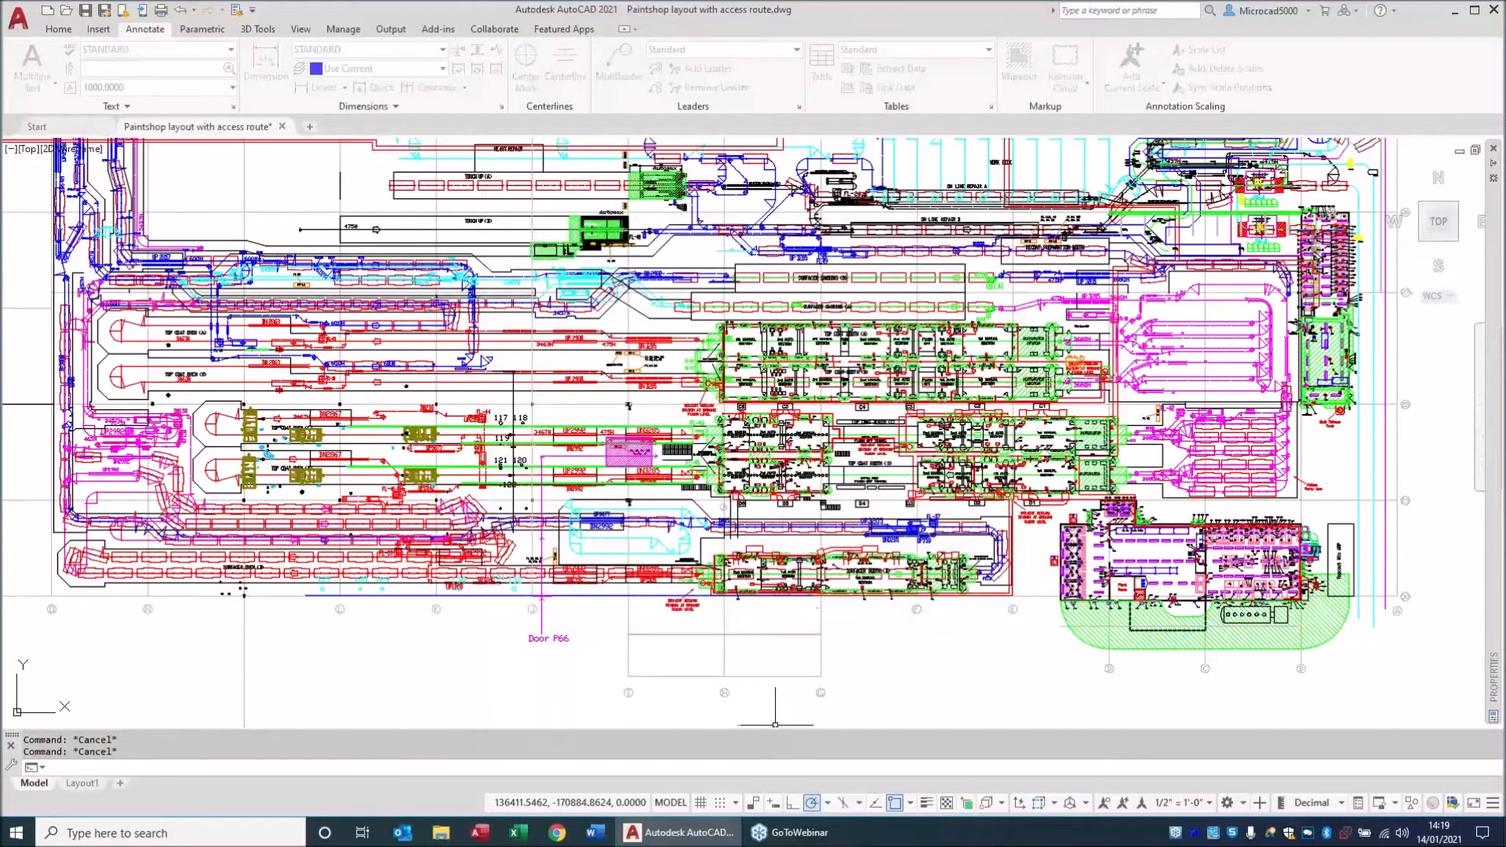
Reset the drawing's scale list to the default metric scales and accept the list.
left_click(1210, 804)
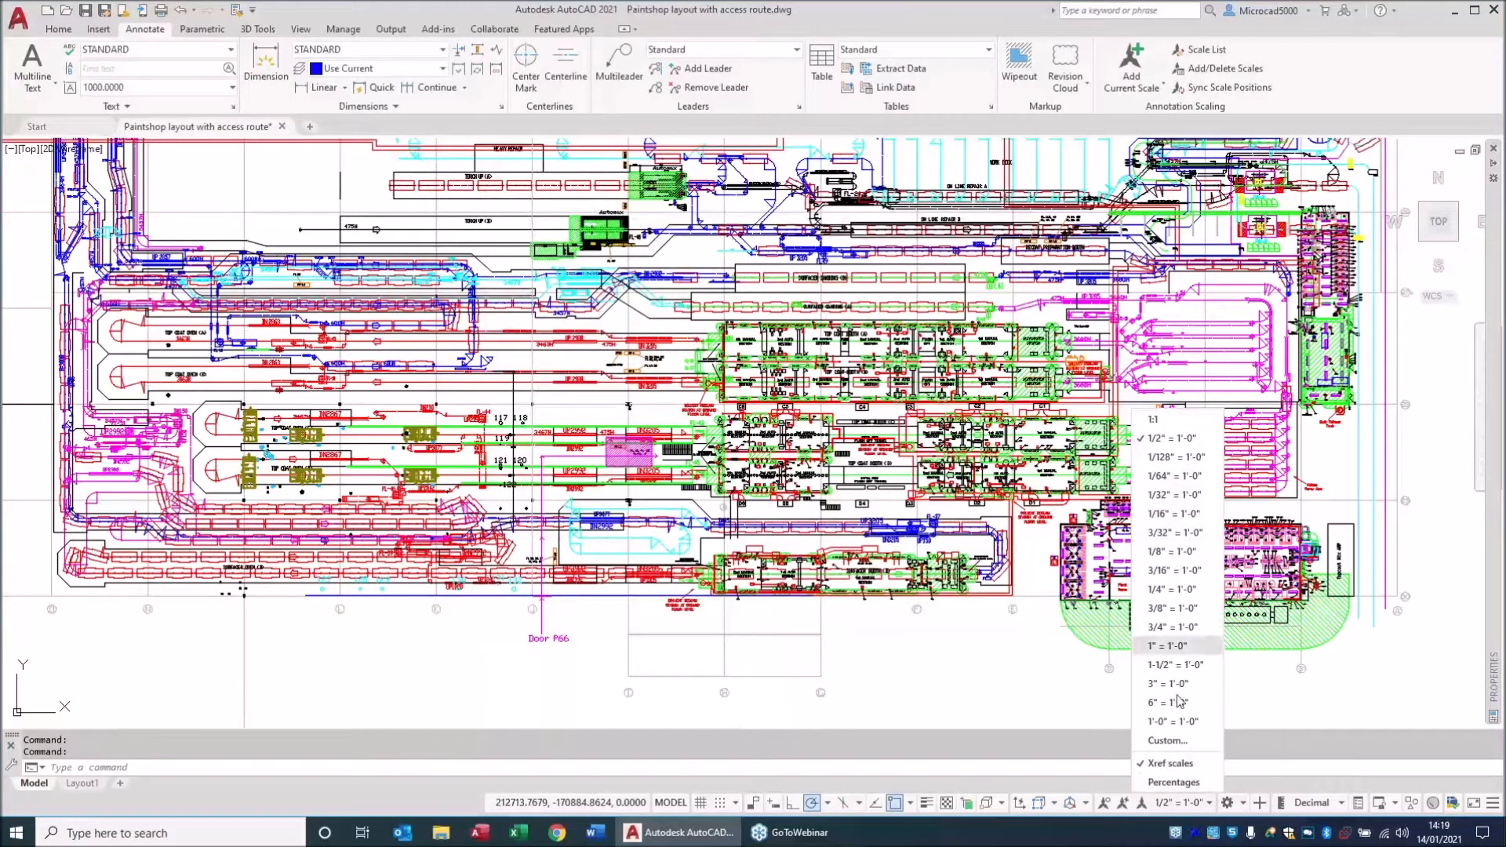
left_click(1168, 740)
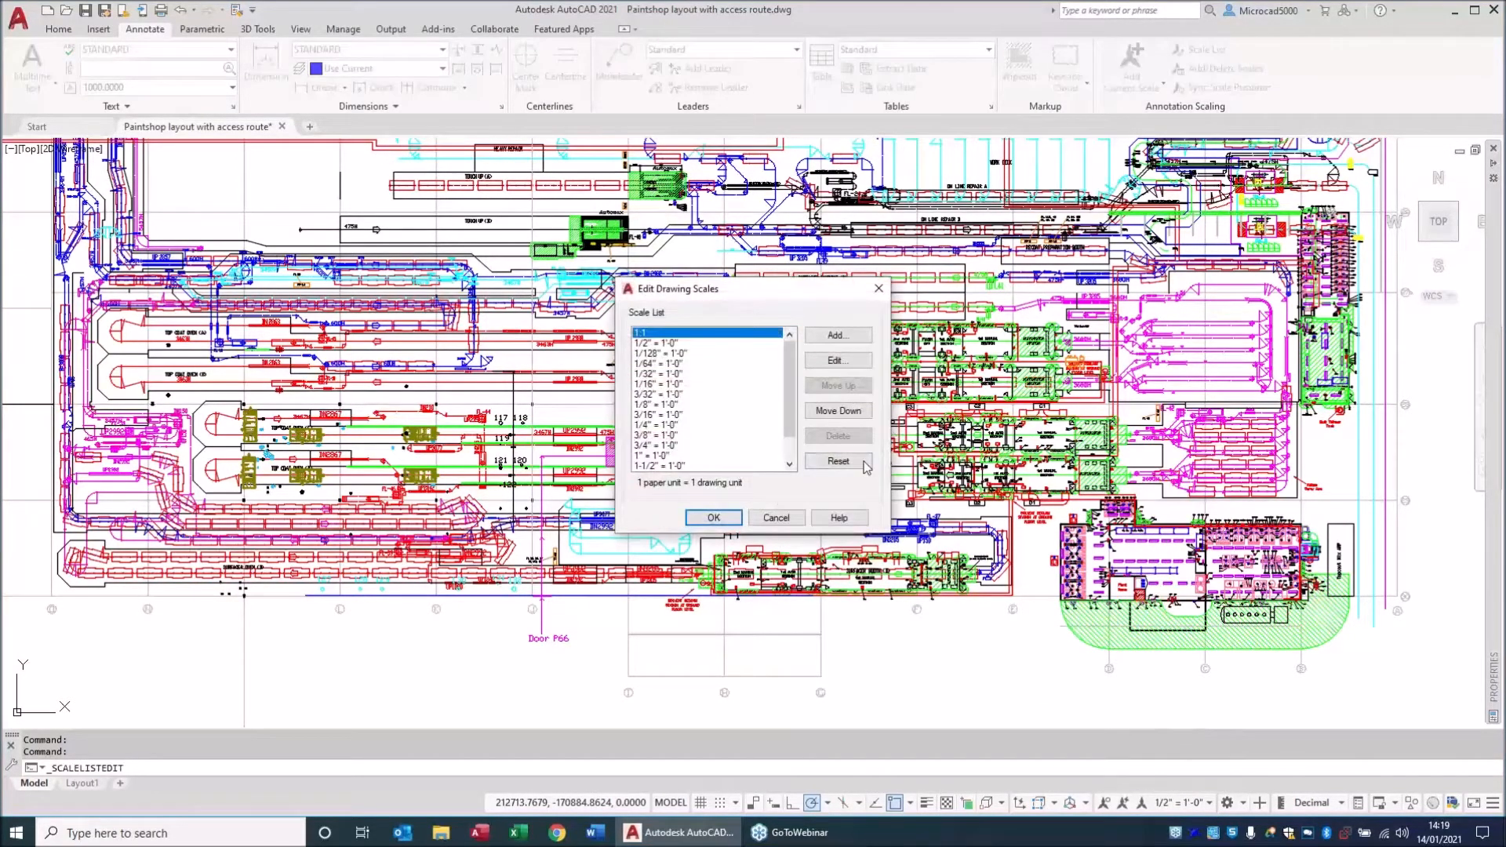
left_click(836, 461)
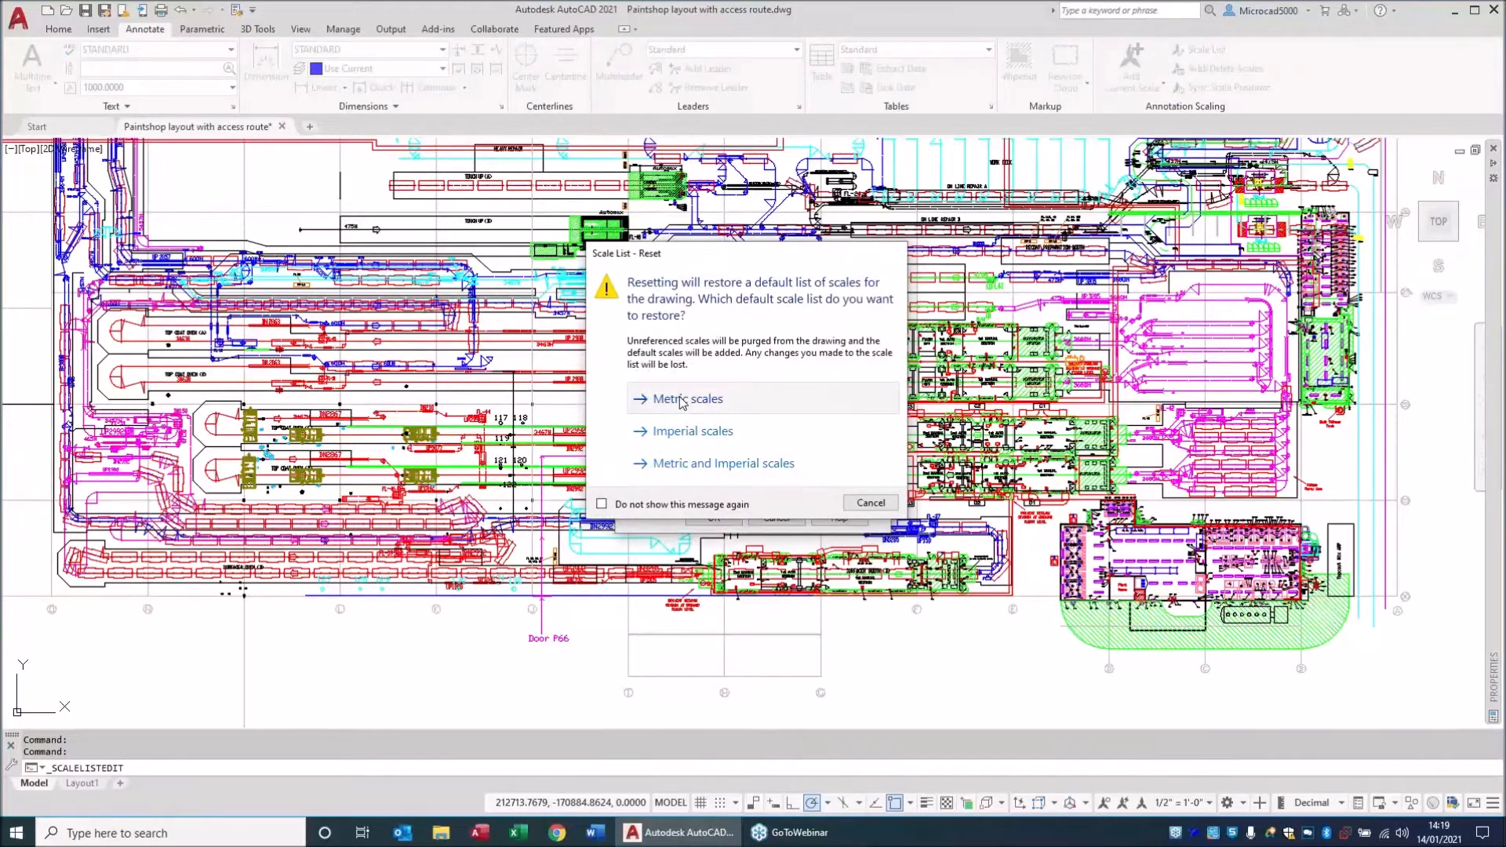
left_click(682, 398)
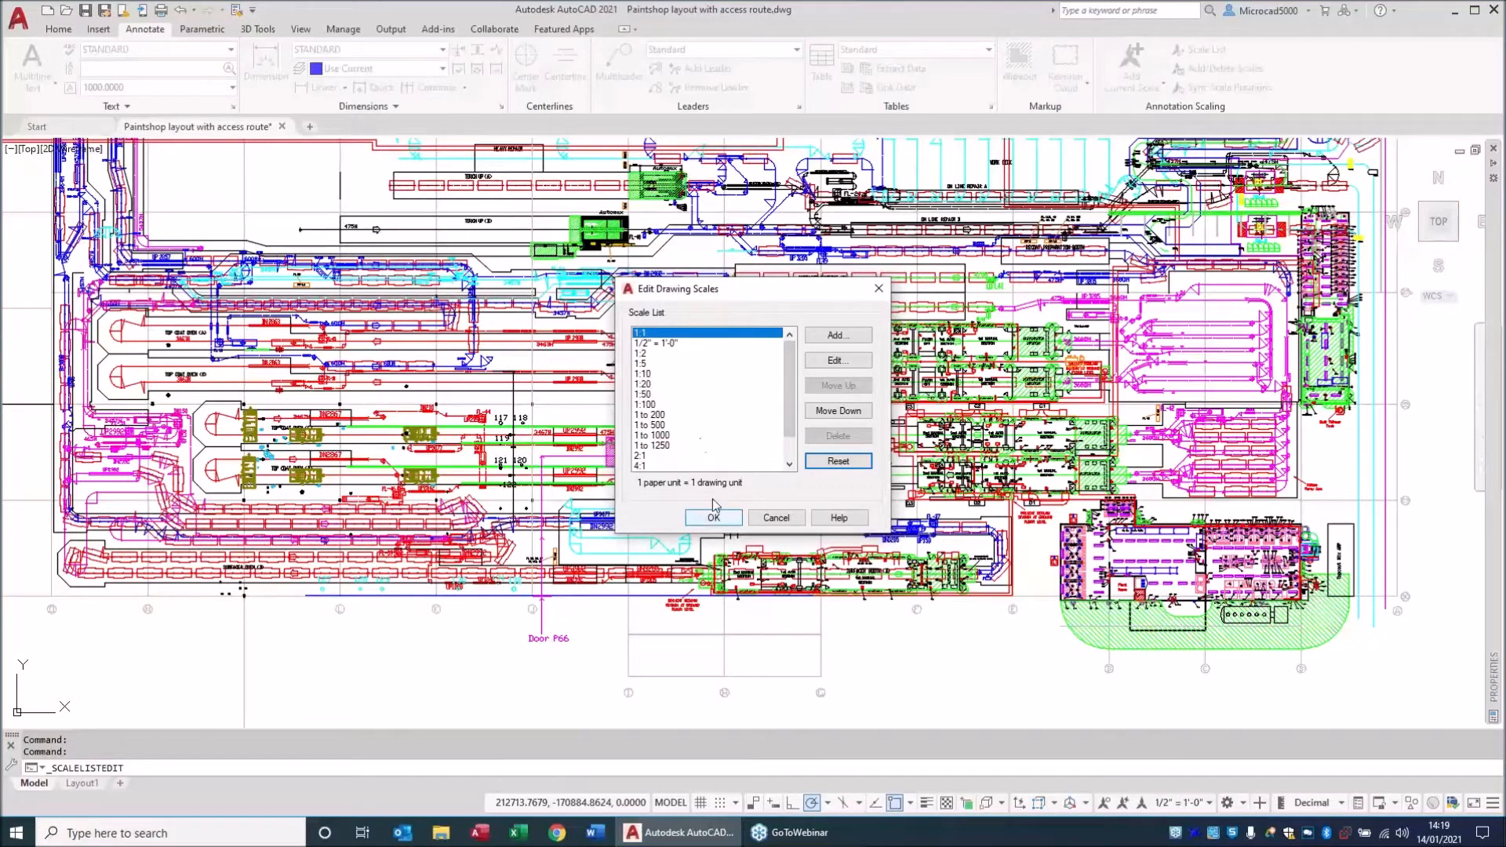
left_click(676, 345)
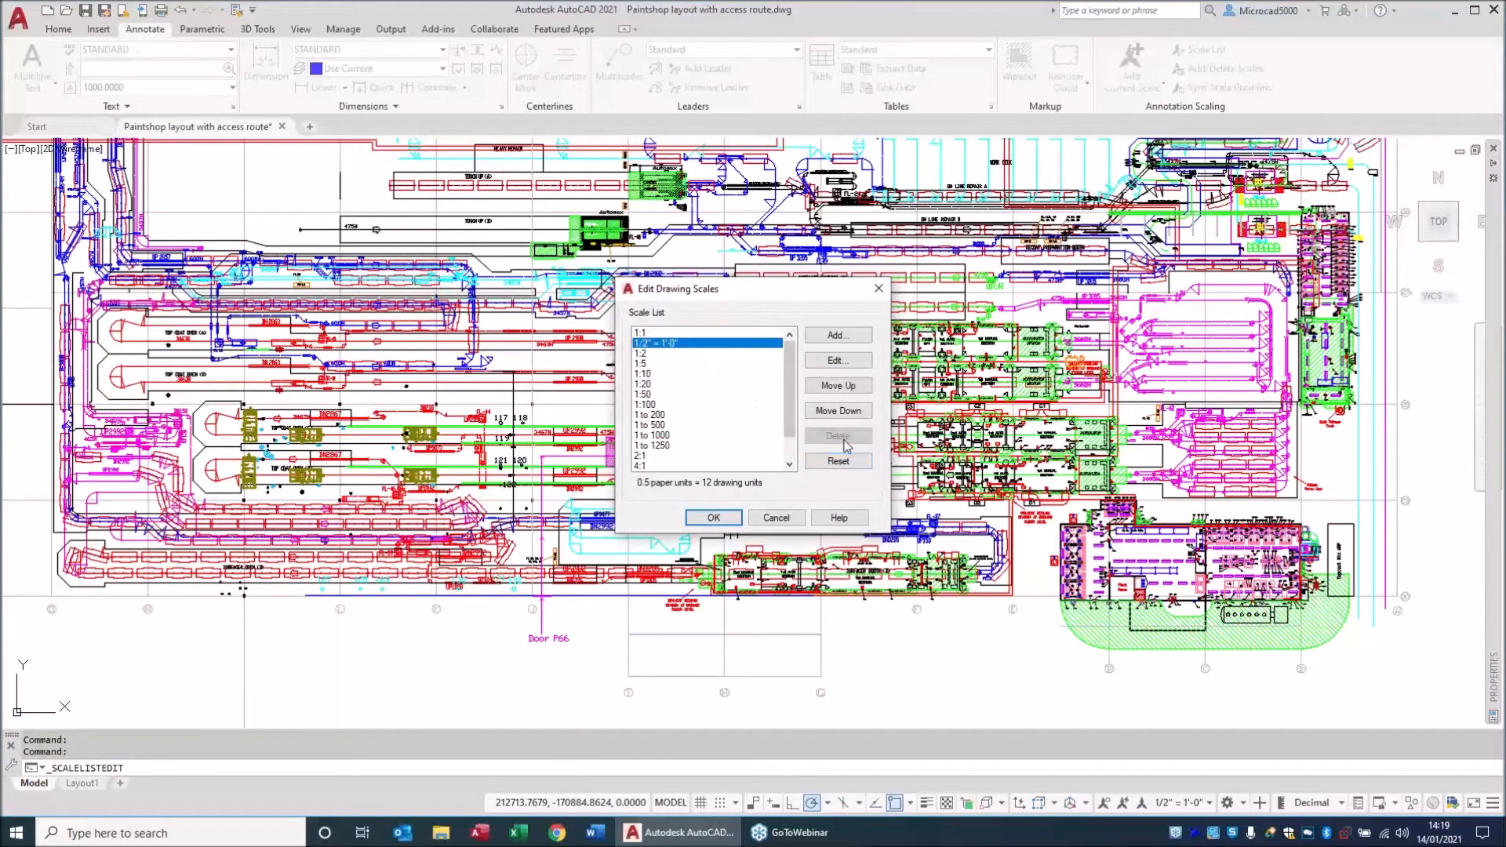
left_click(648, 333)
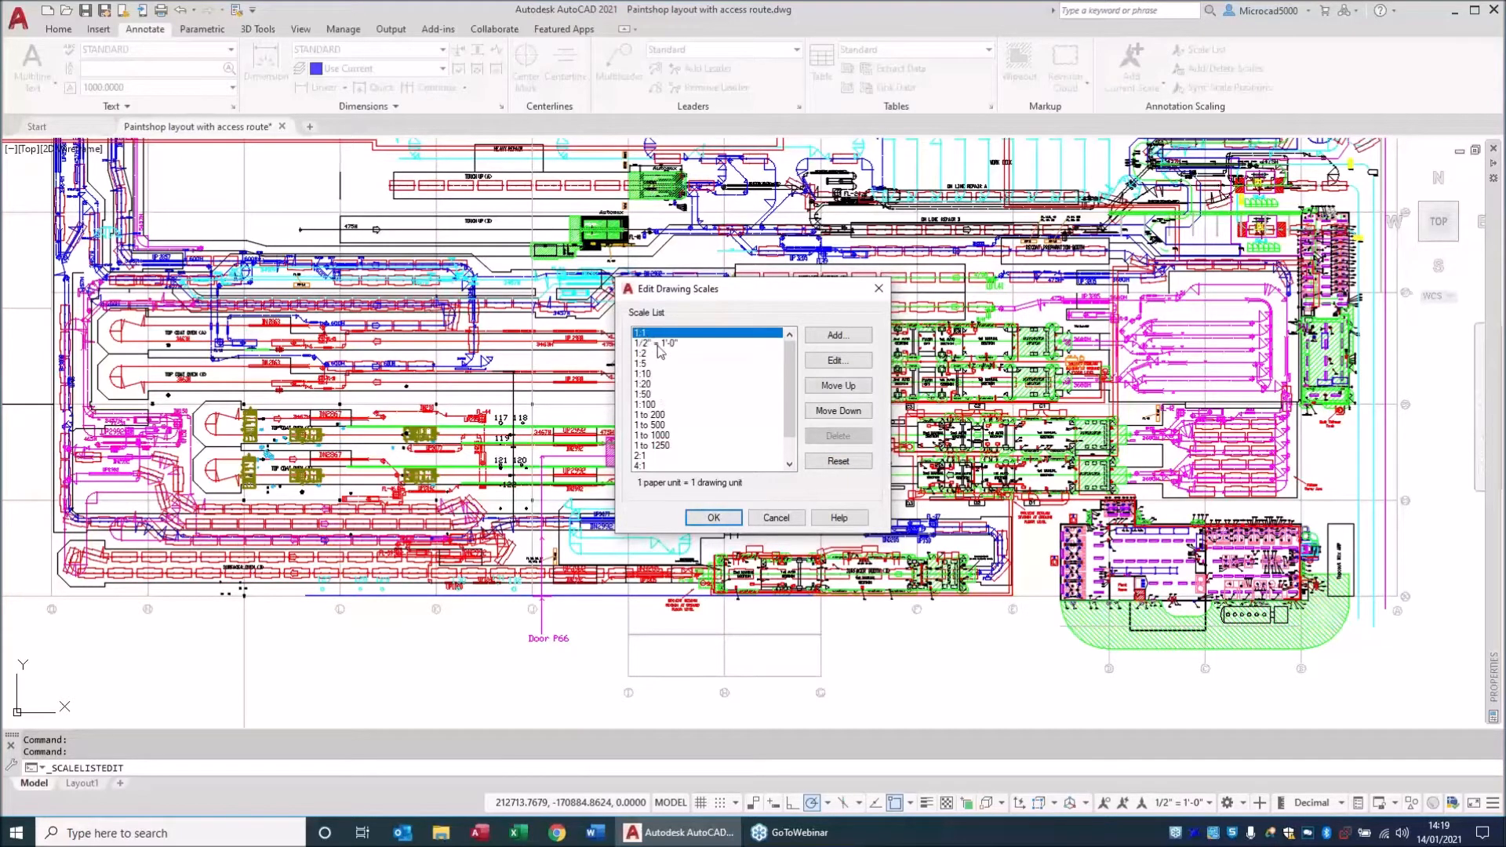
left_click(713, 519)
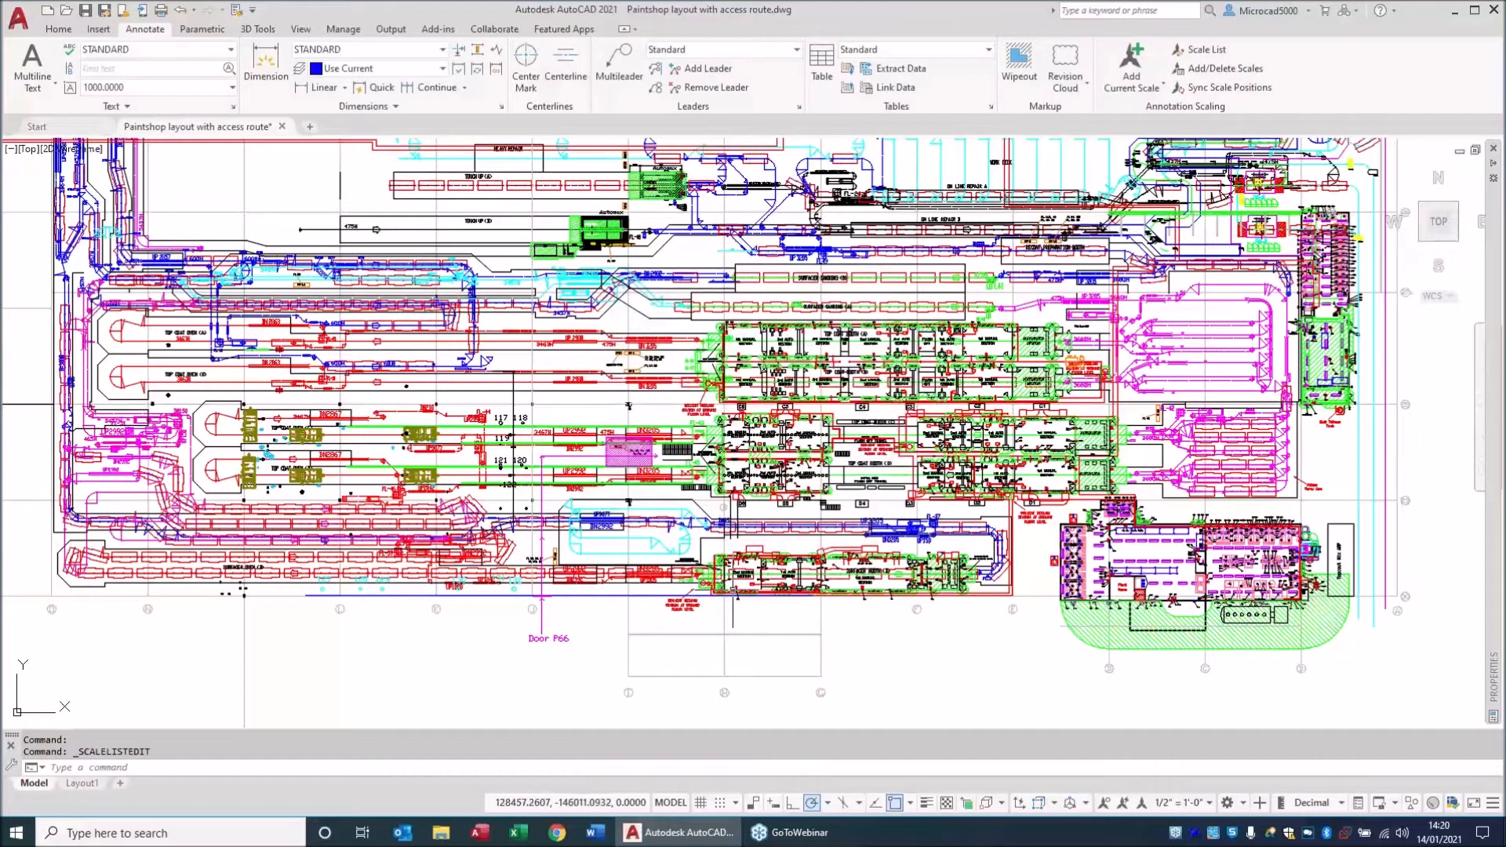
right_click(733, 593)
key("Escape")
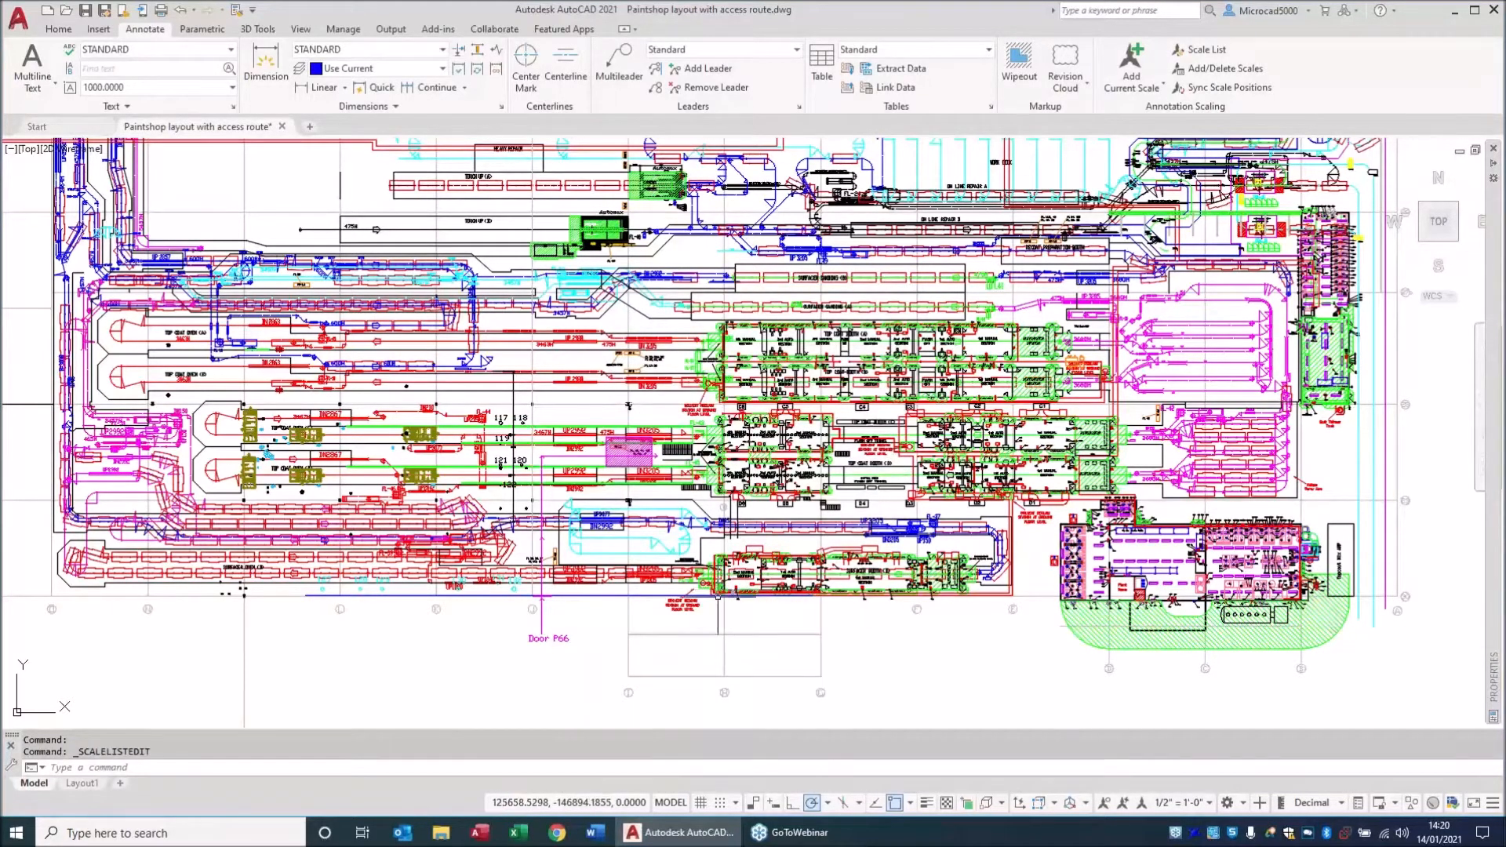
In the display options, turn off viewport creation in new layouts, paper shadow, paper background and printable area, and accept.
mouse_move(716, 578)
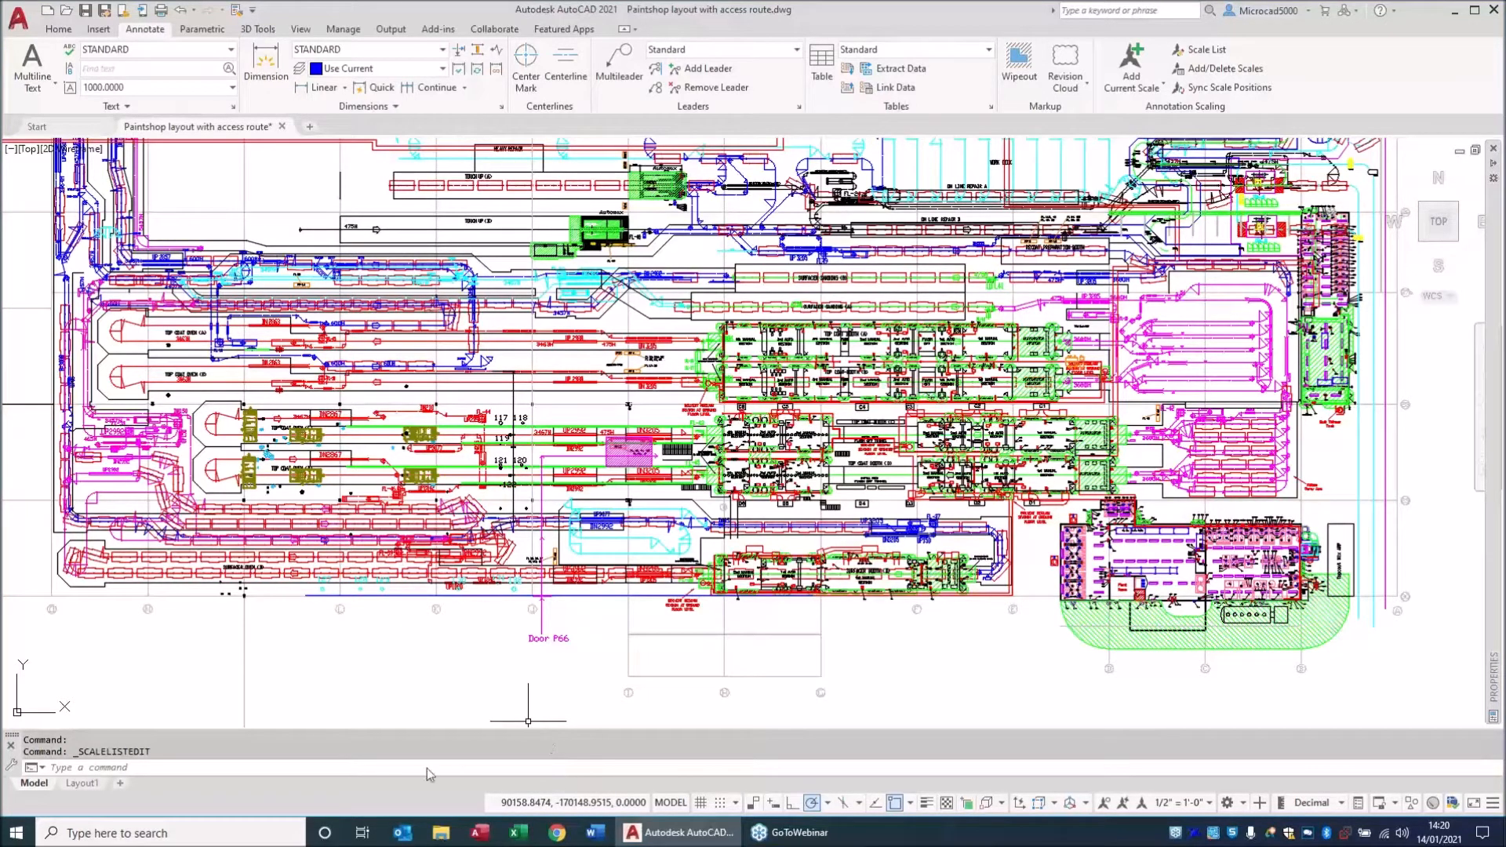
right_click(386, 753)
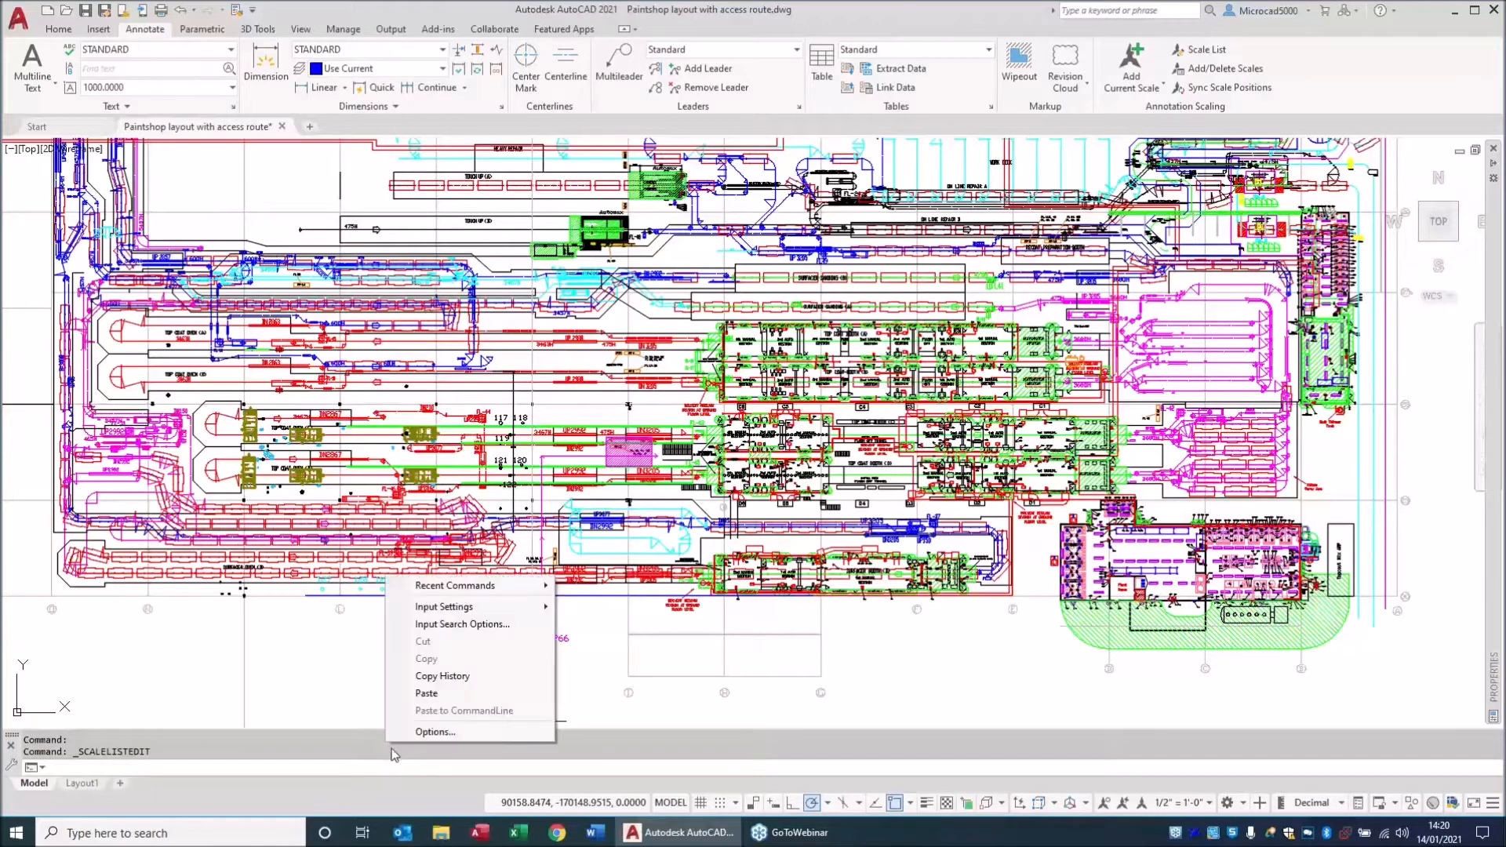
left_click(470, 732)
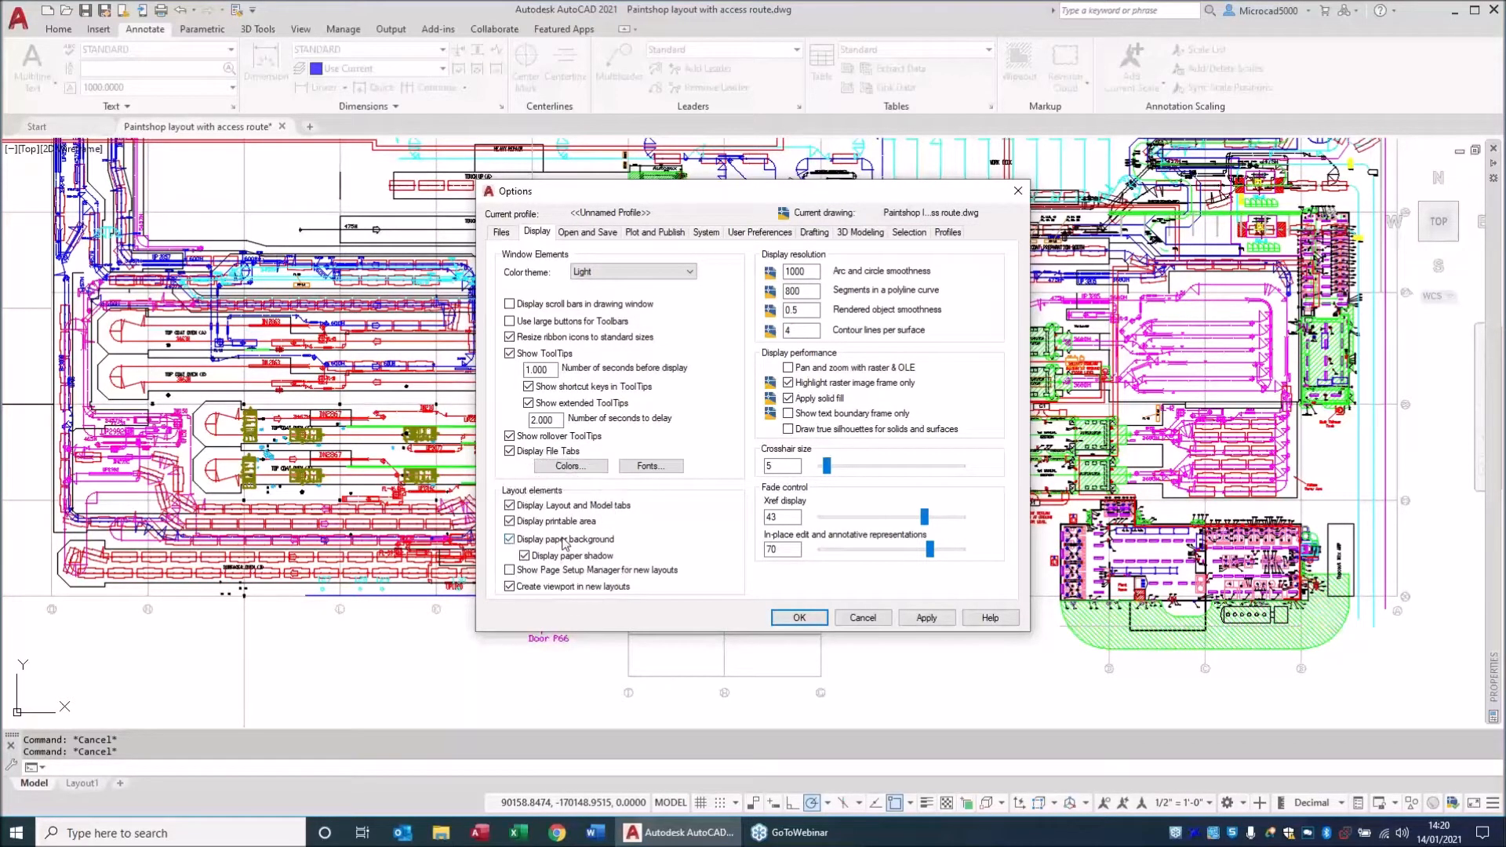
left_click(509, 587)
left_click(524, 555)
left_click(509, 540)
left_click(509, 520)
left_click(797, 618)
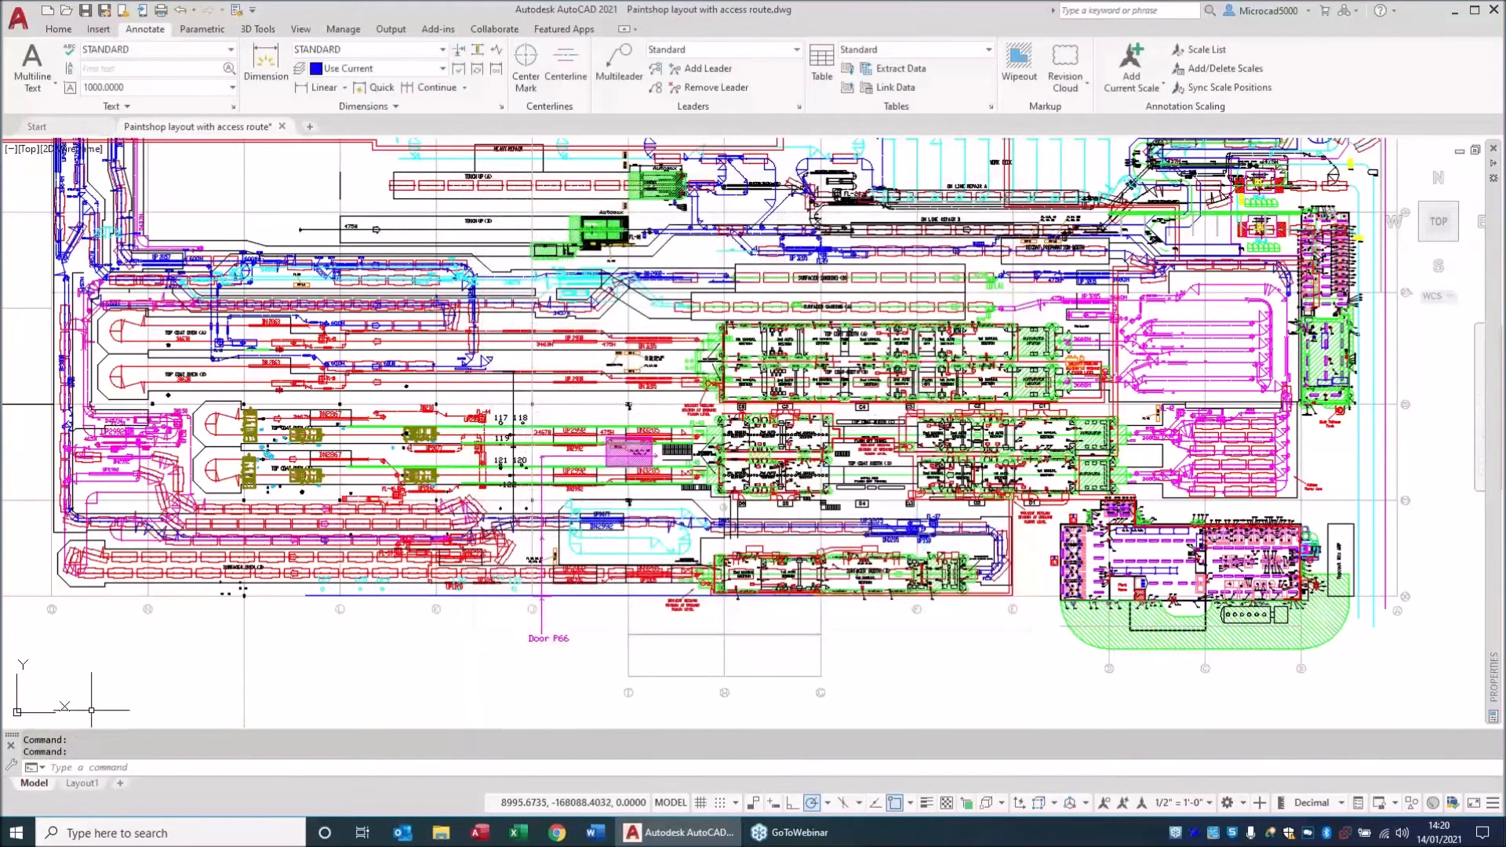
Dock the layout tabs in line with the status bar and add a new layout.
right_click(45, 782)
left_click(99, 779)
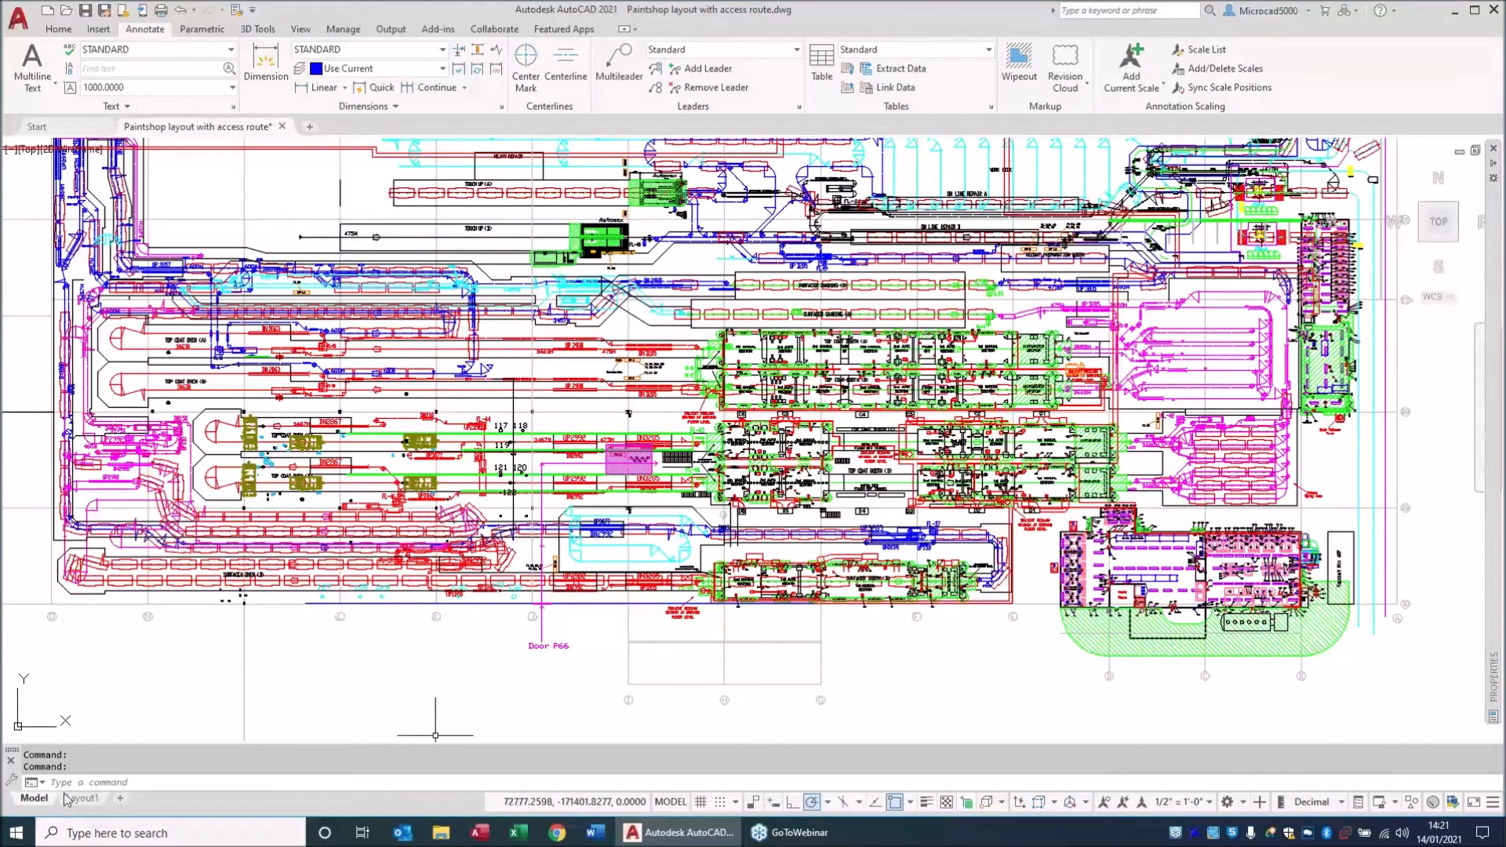
mouse_move(92, 808)
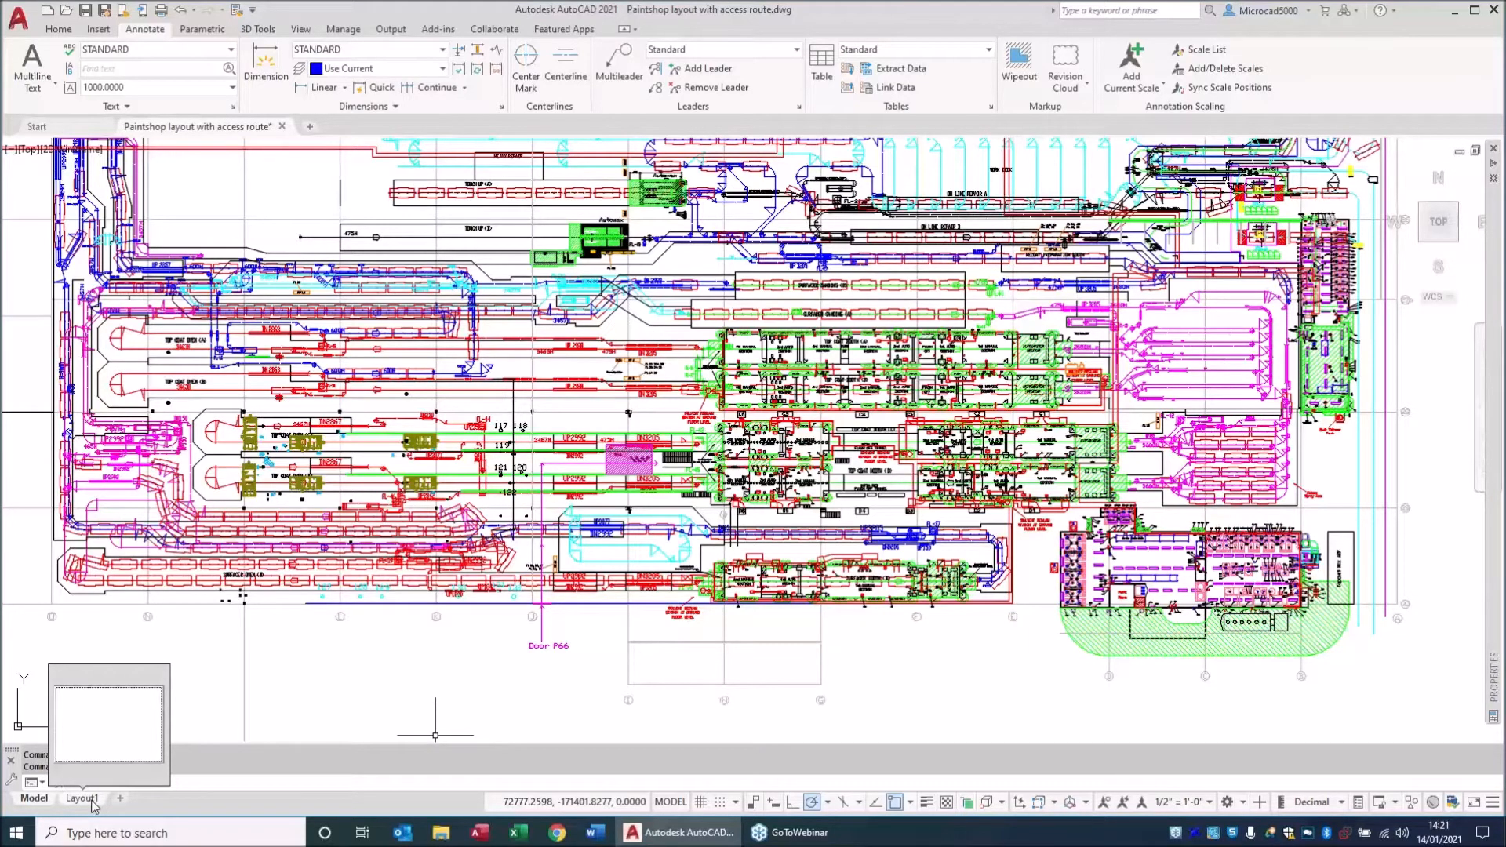
right_click(93, 806)
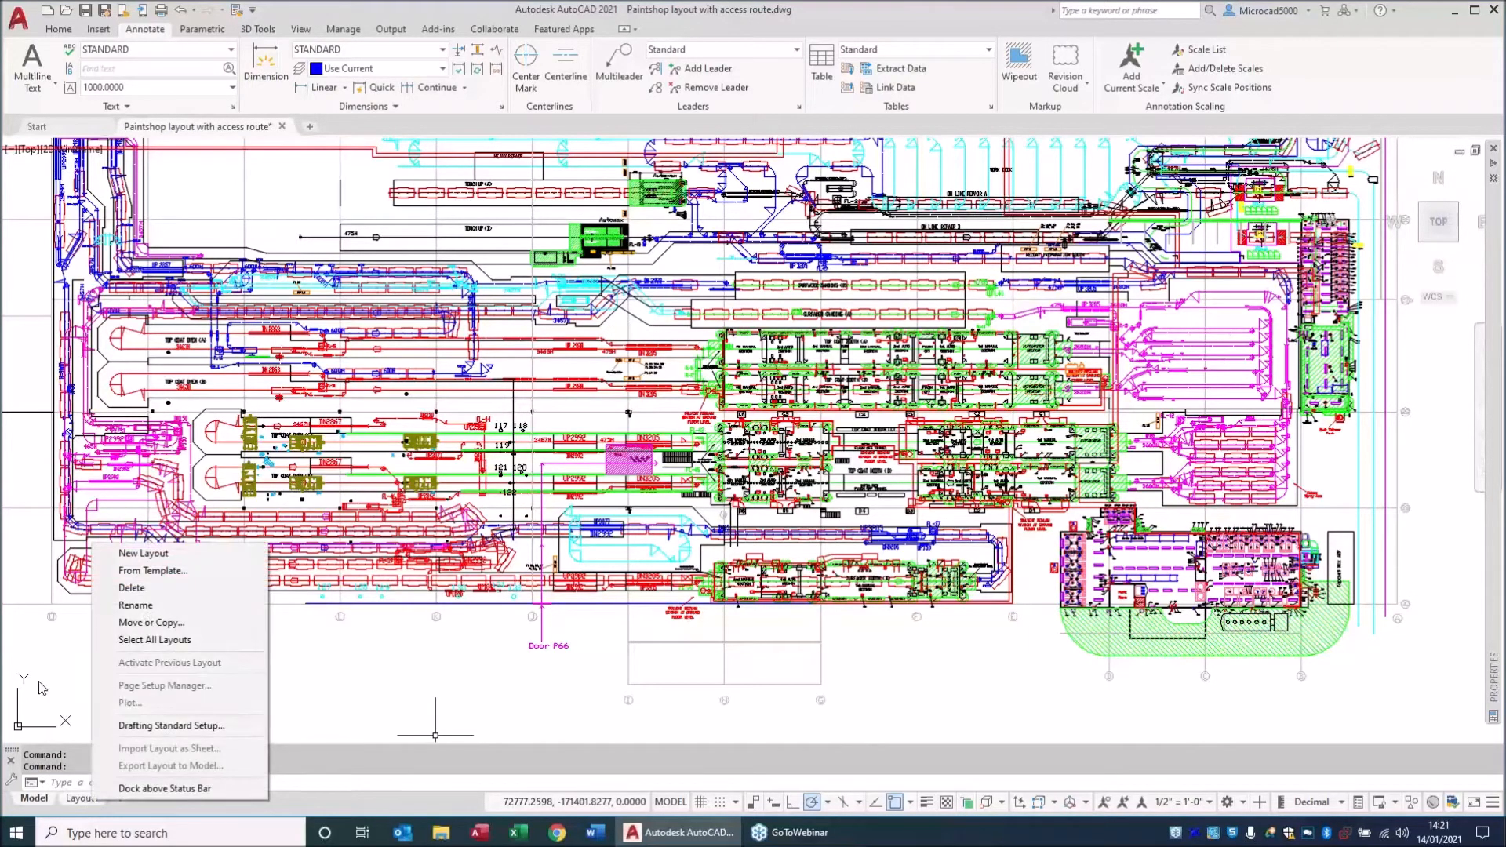
left_click(131, 555)
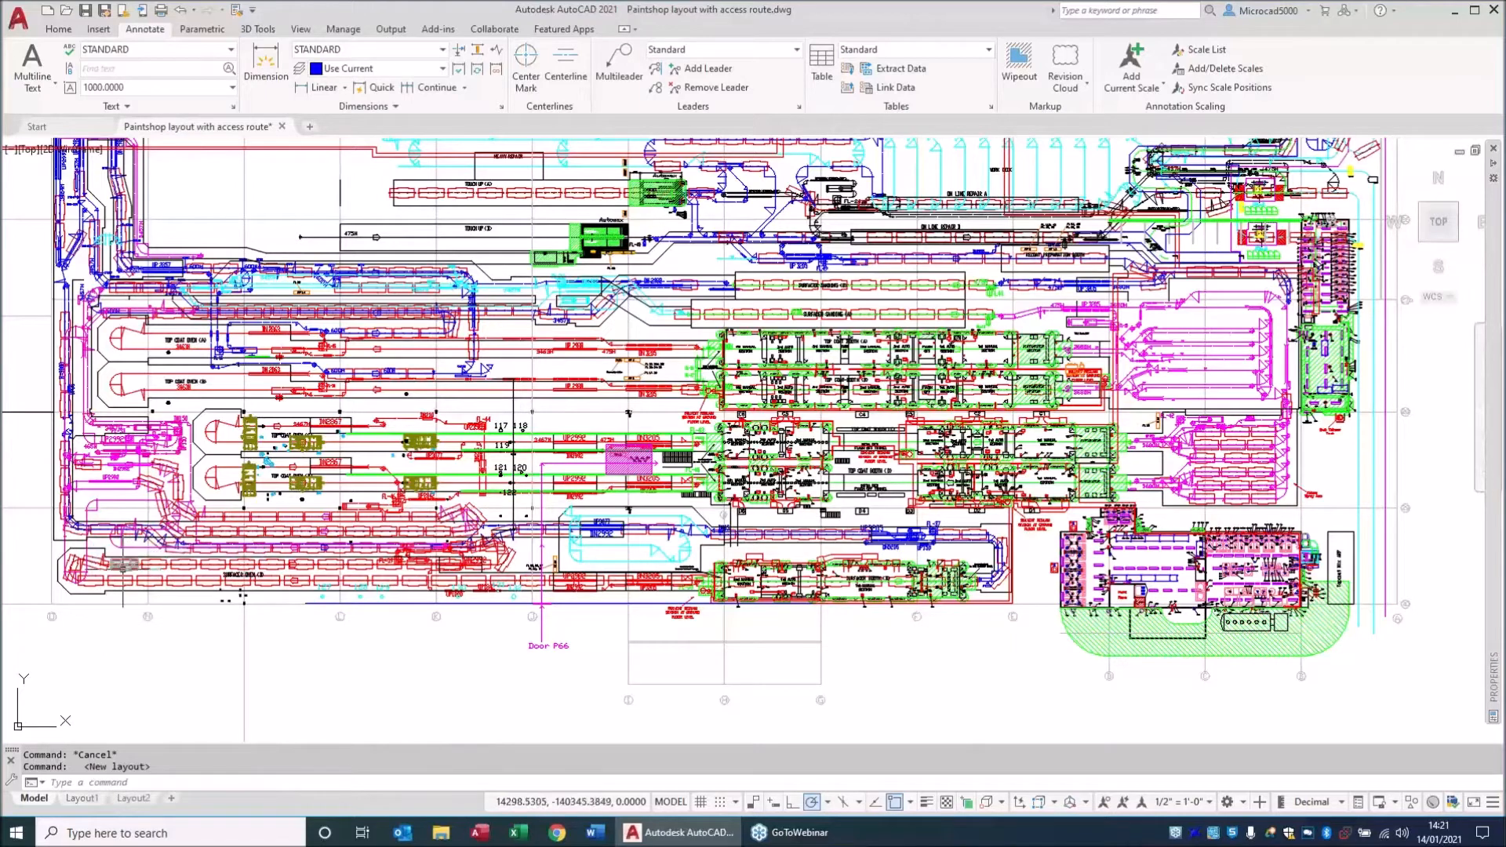
View the paper space of the new Layout2 and return to model space.
mouse_move(142, 813)
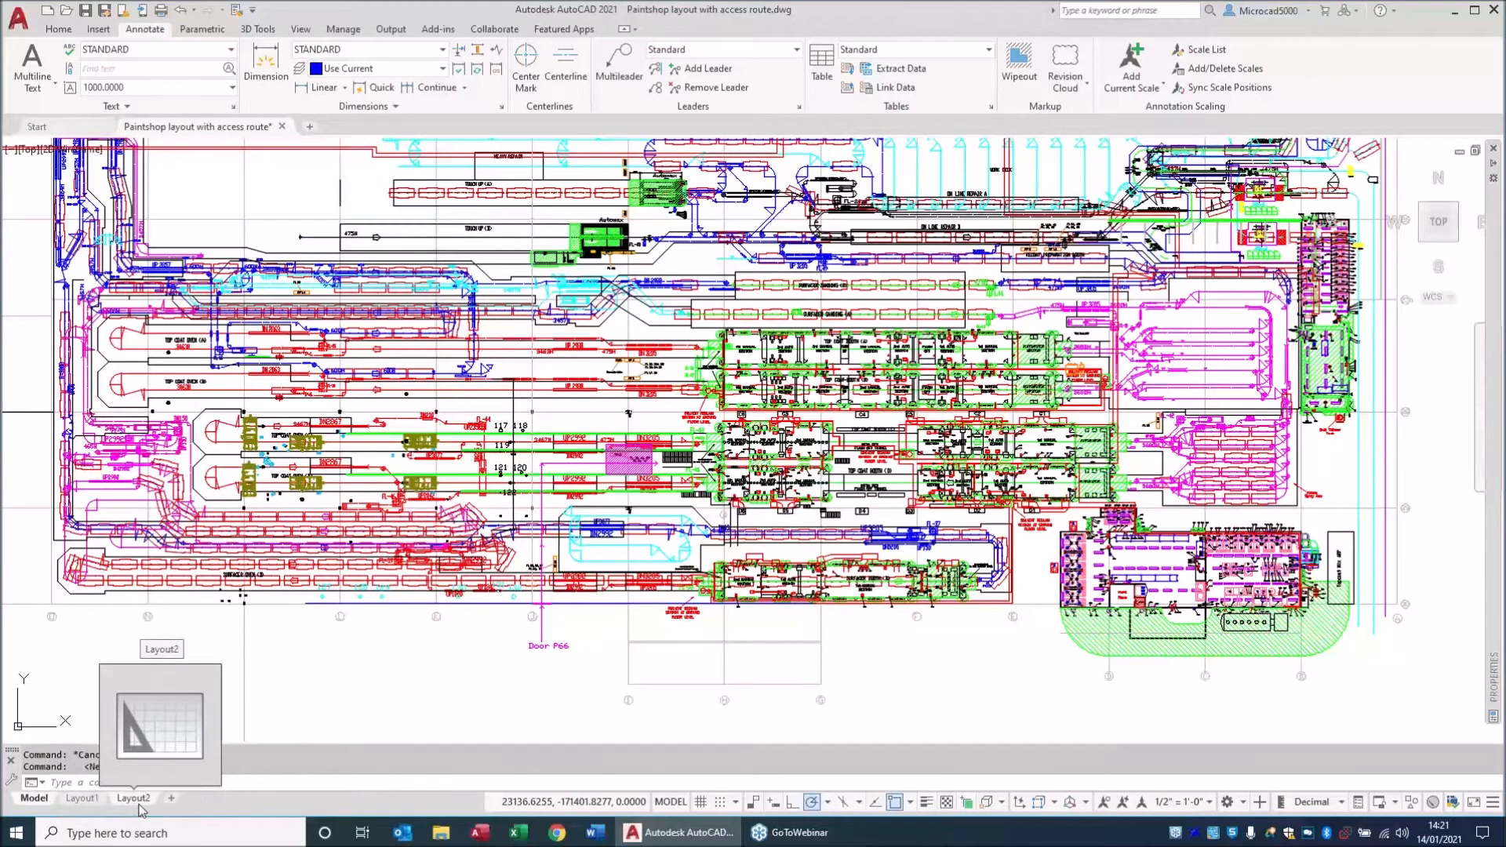
left_click(135, 799)
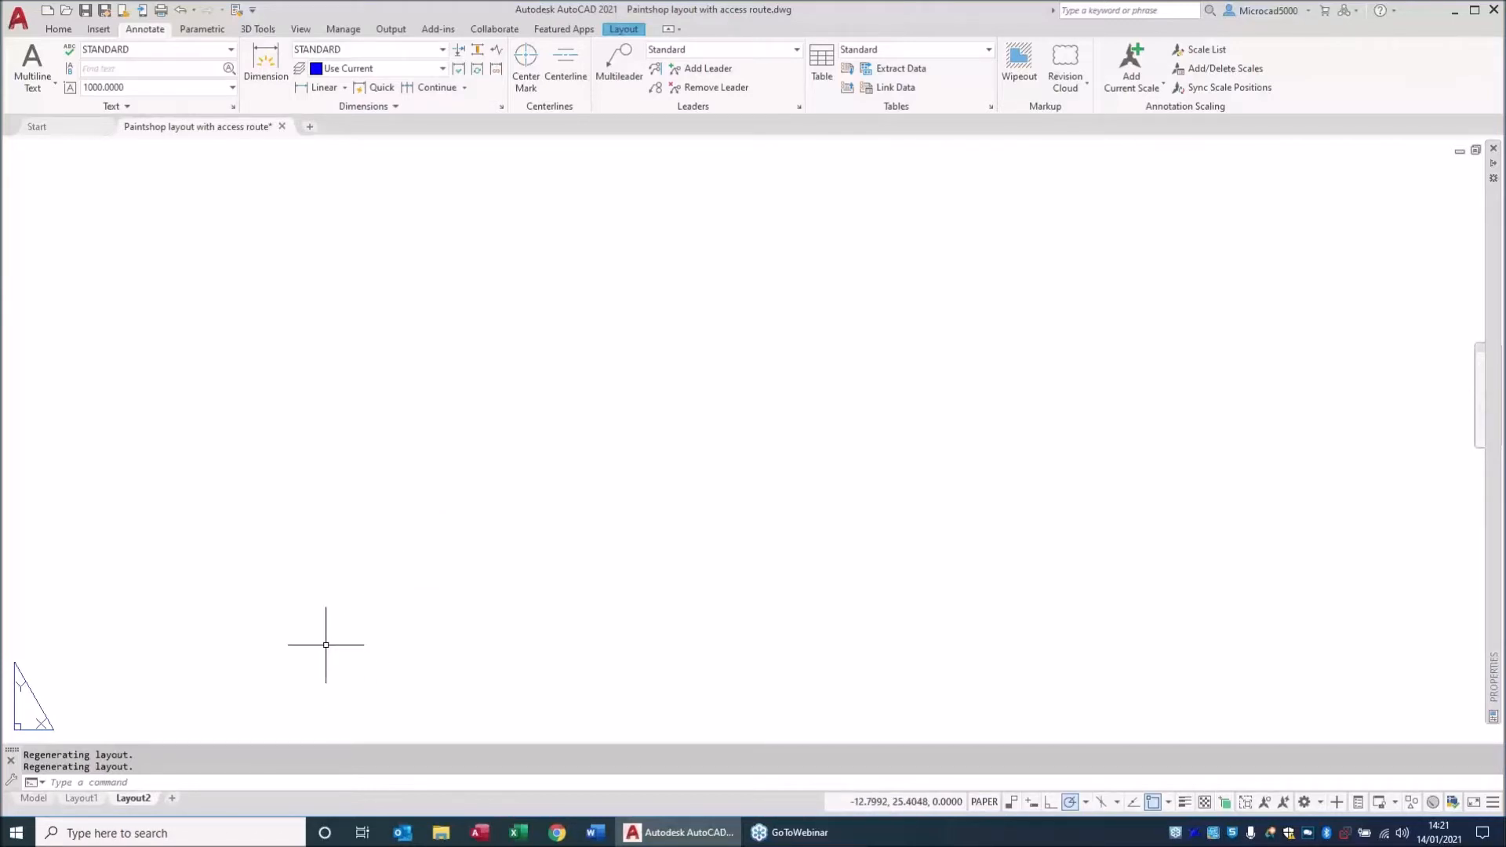
mouse_move(33, 803)
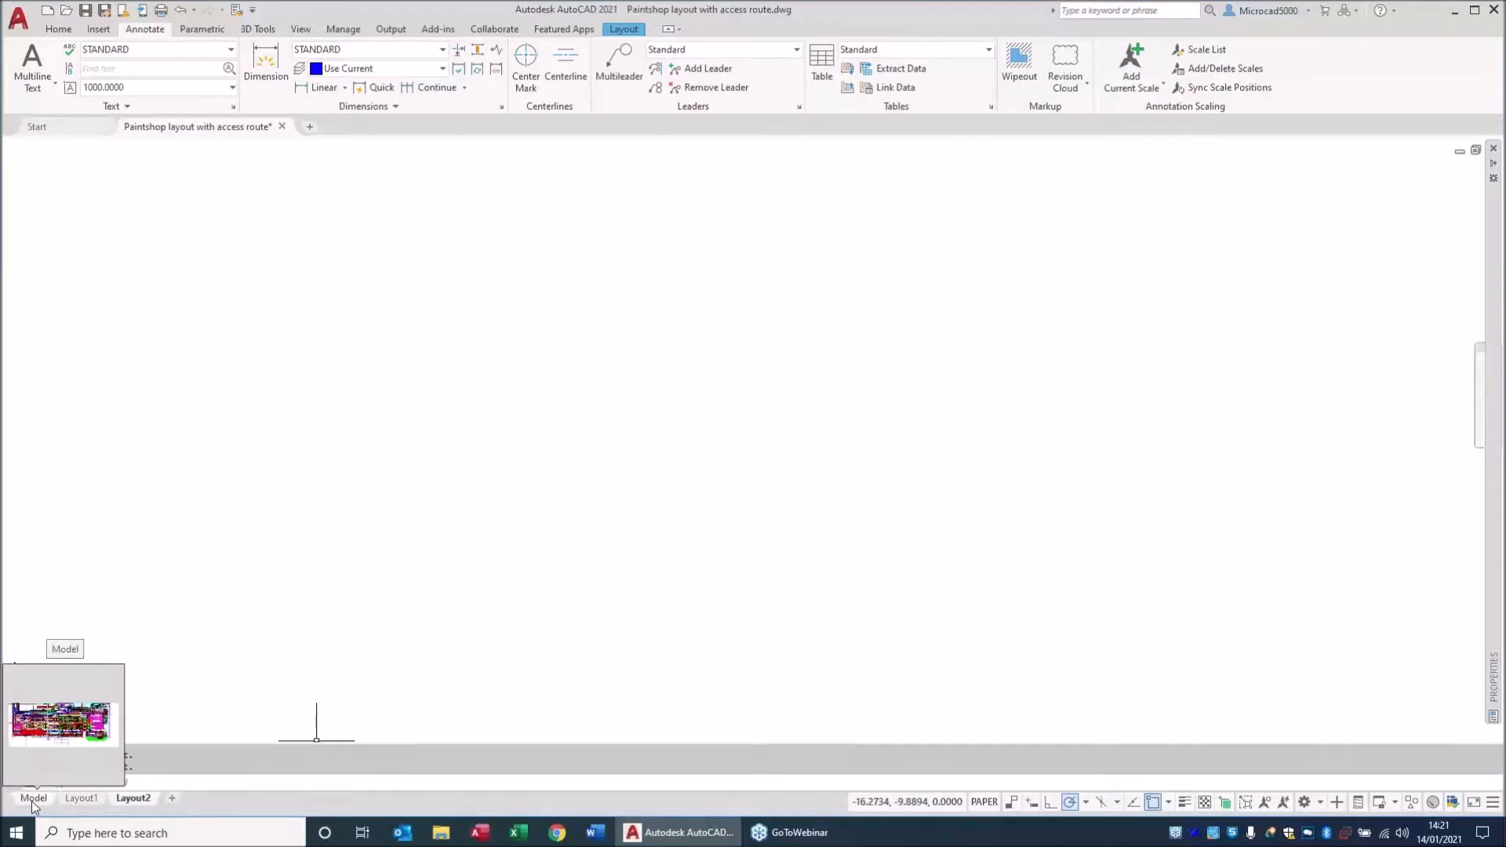
left_click(33, 798)
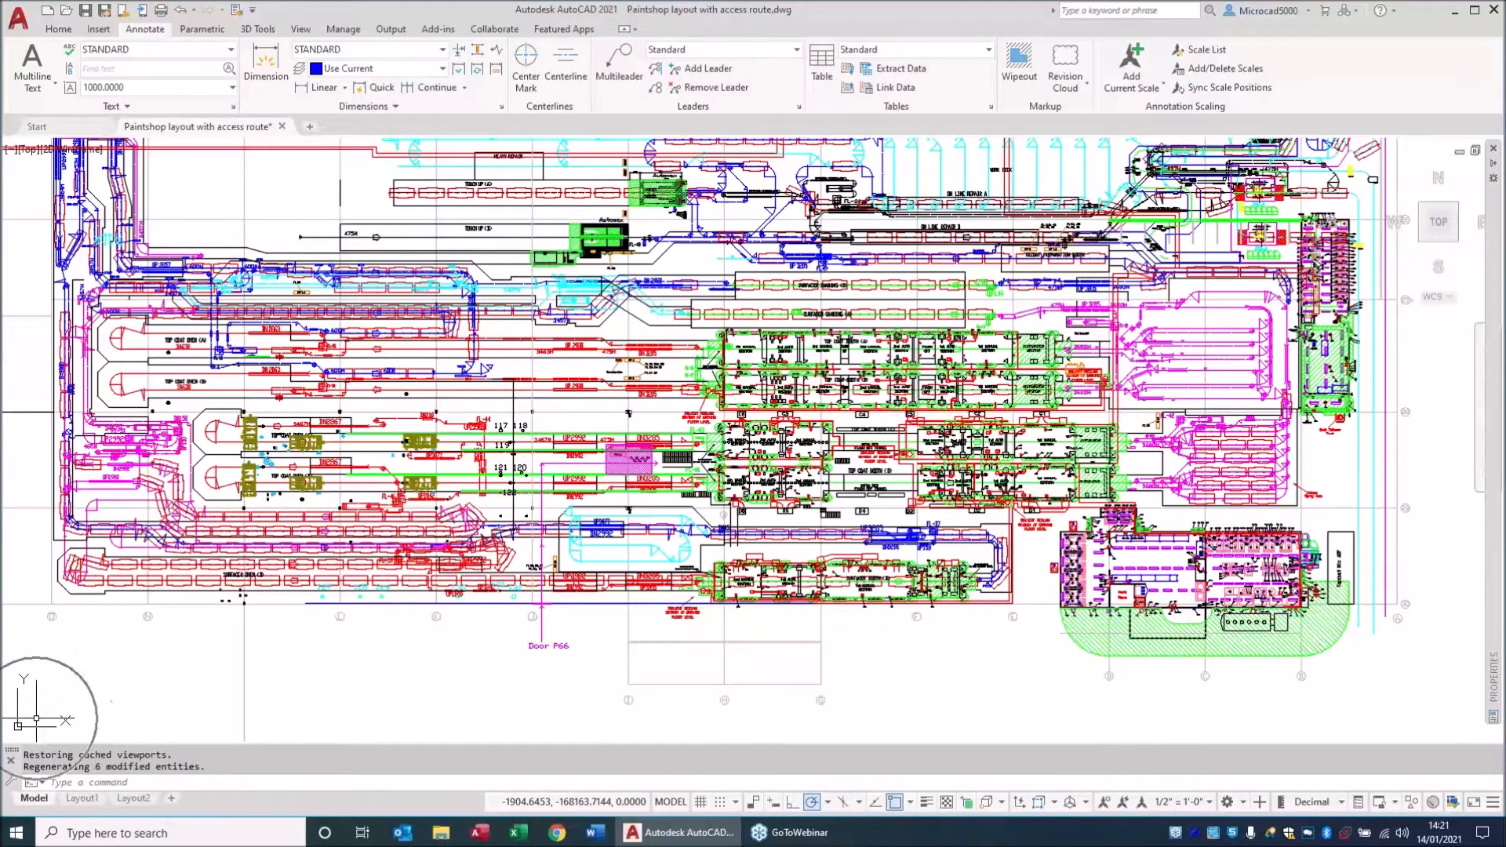
Measure the width of the door opening near label E0432 in model space.
middle_click_drag(1397, 367, 872, 355)
scroll(772, 365, "up", 10)
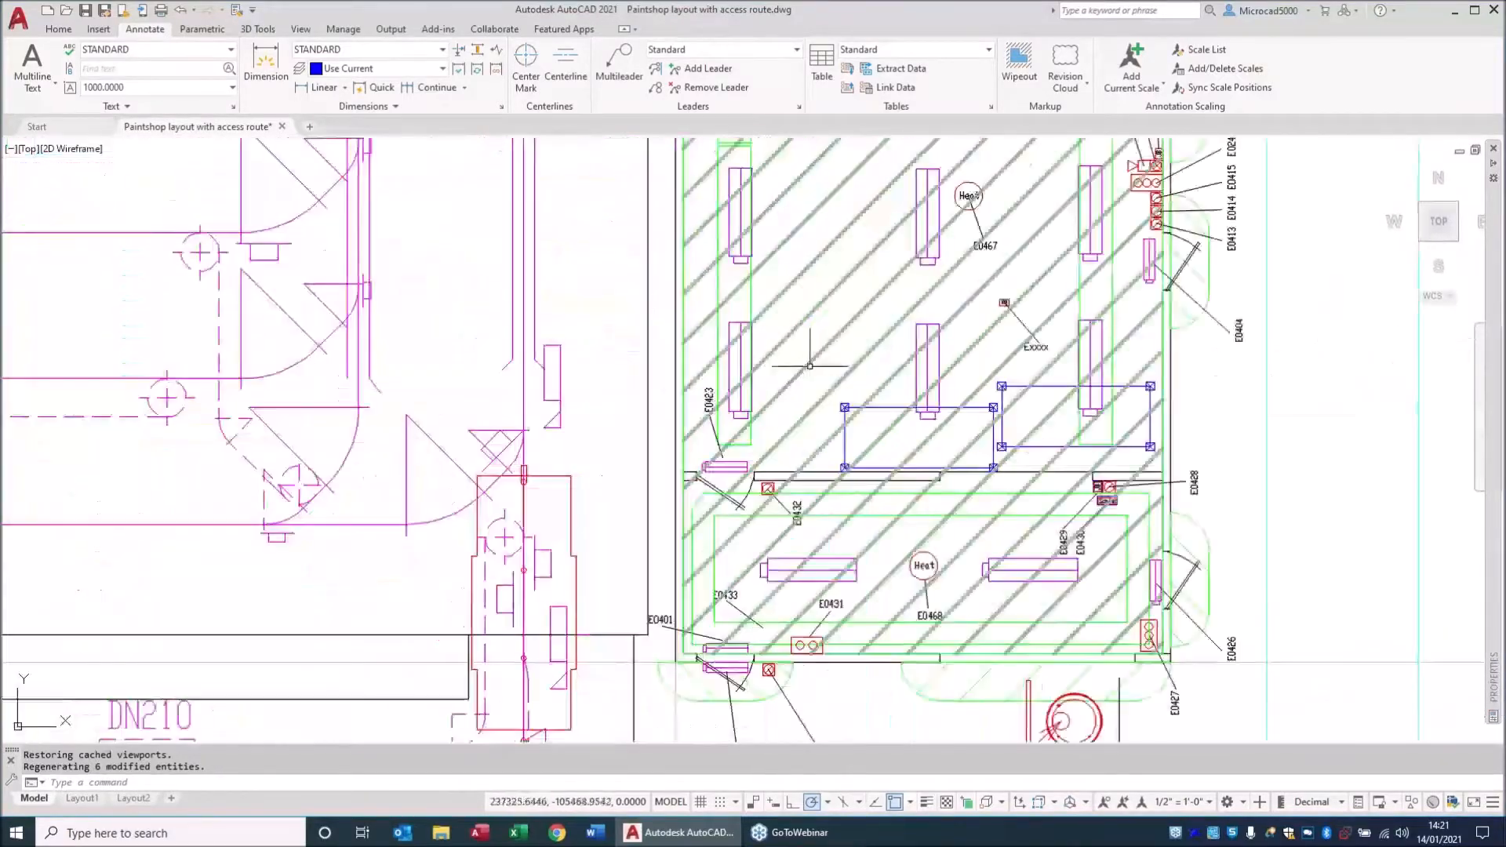
type("di")
key("Return")
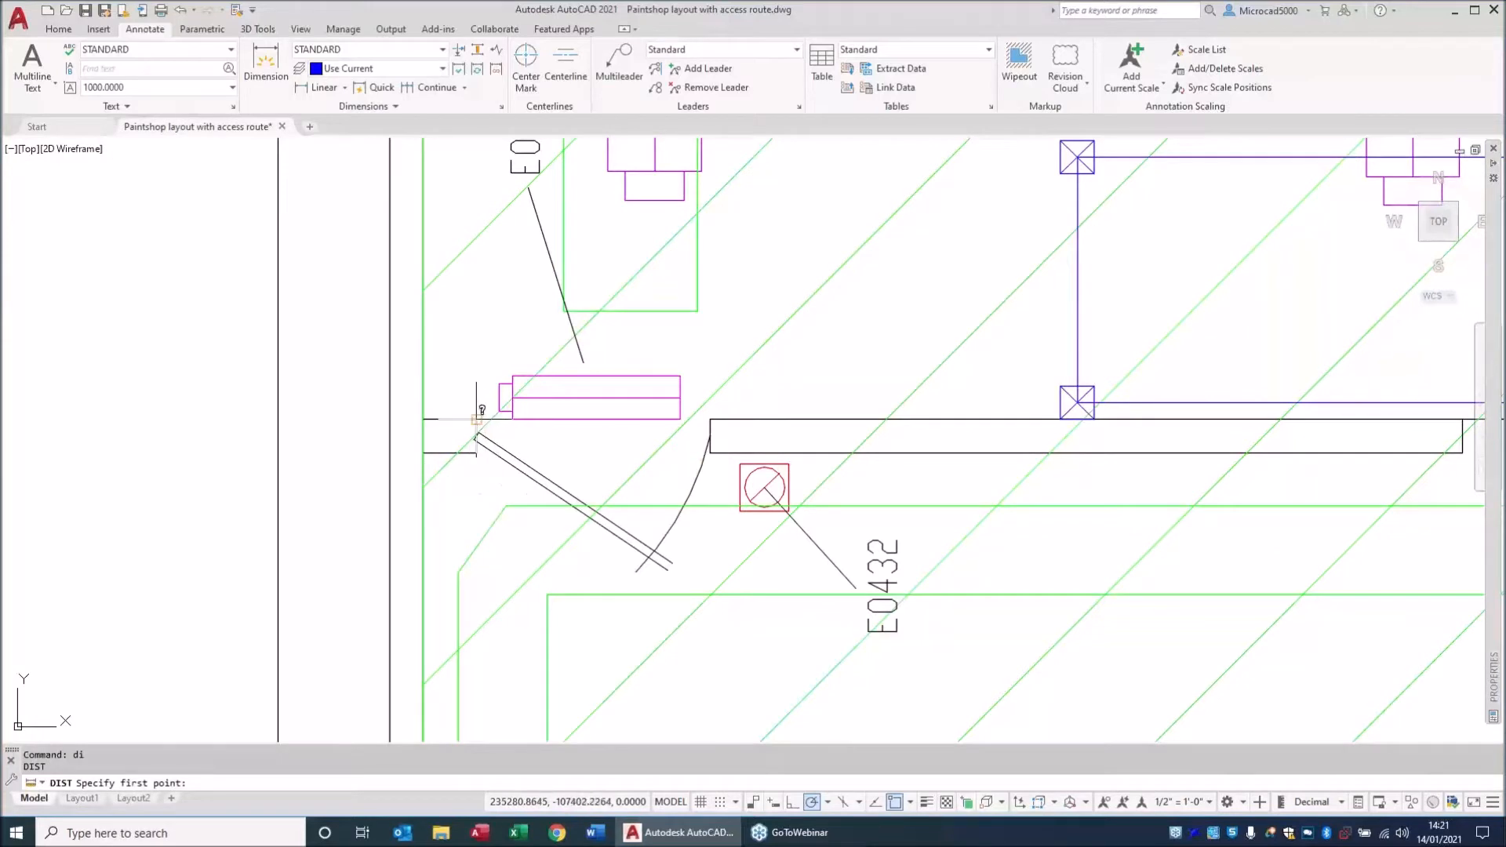
left_click(476, 420)
left_click(710, 420)
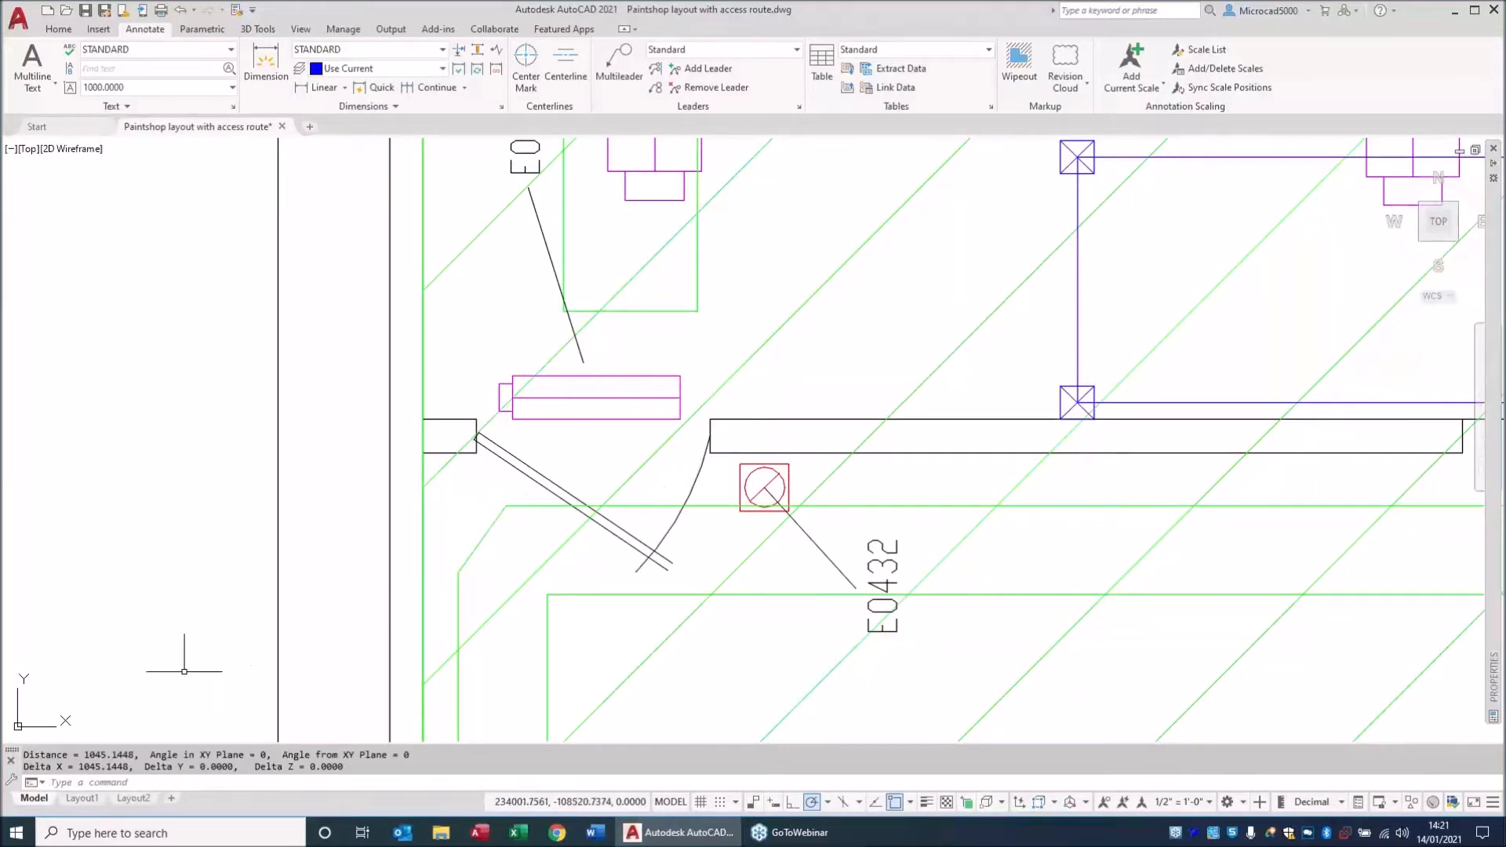
key("ctrl")
key("ctrl")
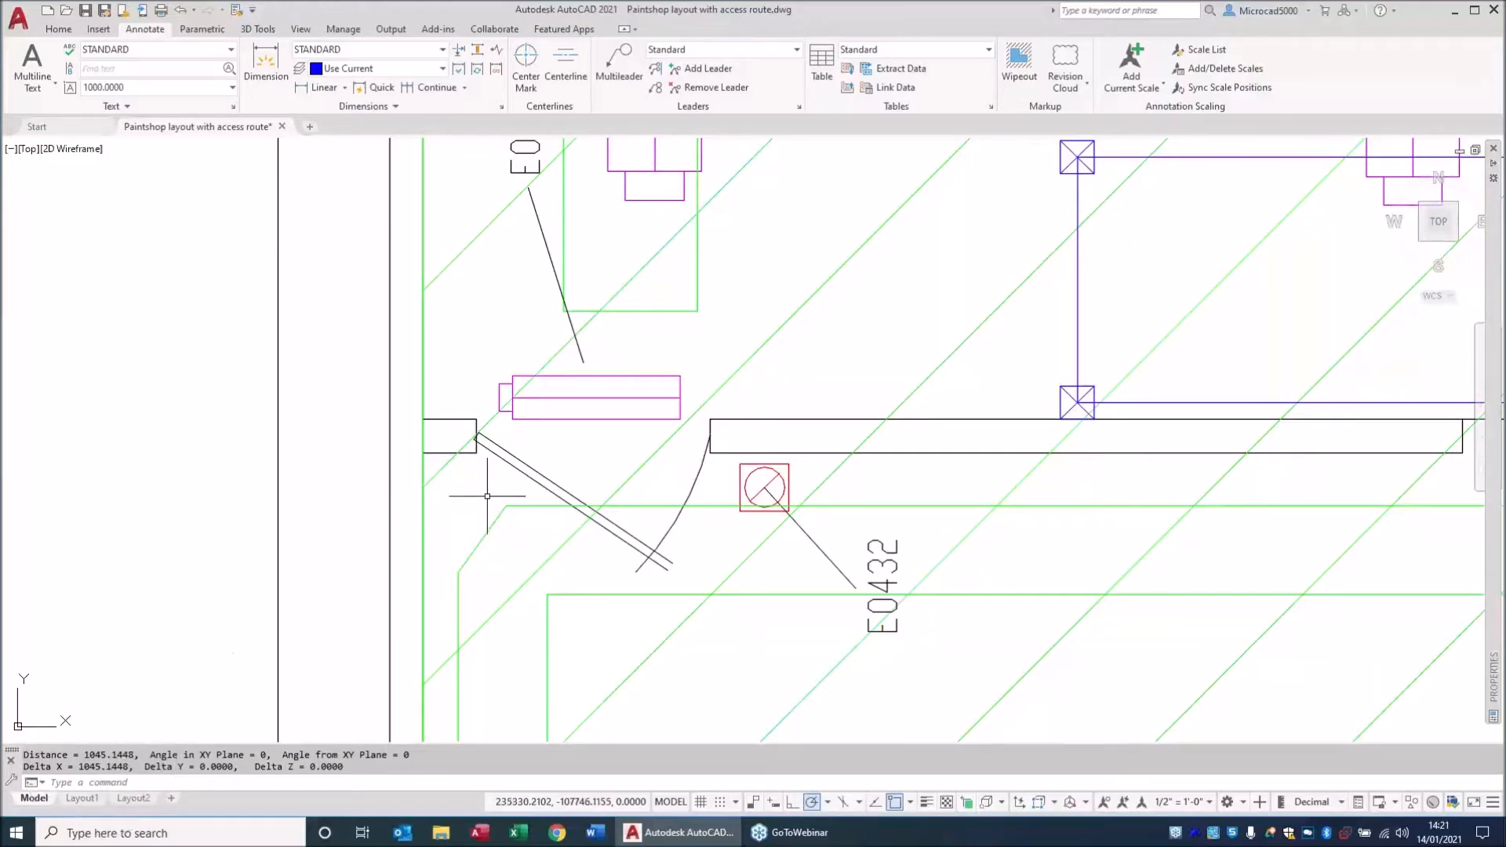
Zoom back out to the overall paintshop layout and switch to Layout2.
scroll(797, 444, "down", 6)
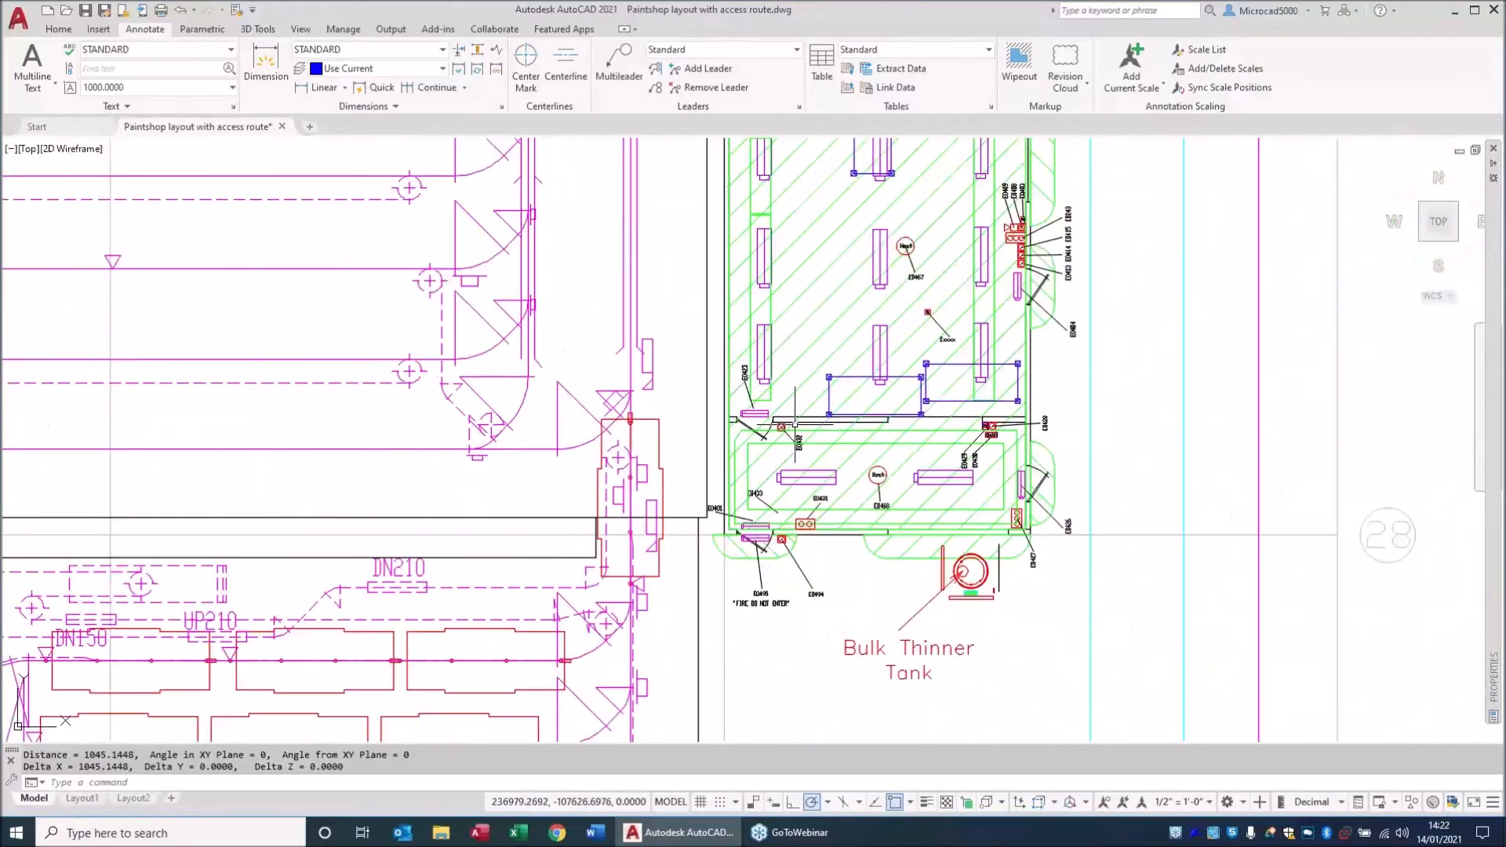
scroll(797, 444, "down", 3)
middle_click_drag(355, 501, 730, 414)
scroll(729, 414, "down", 3)
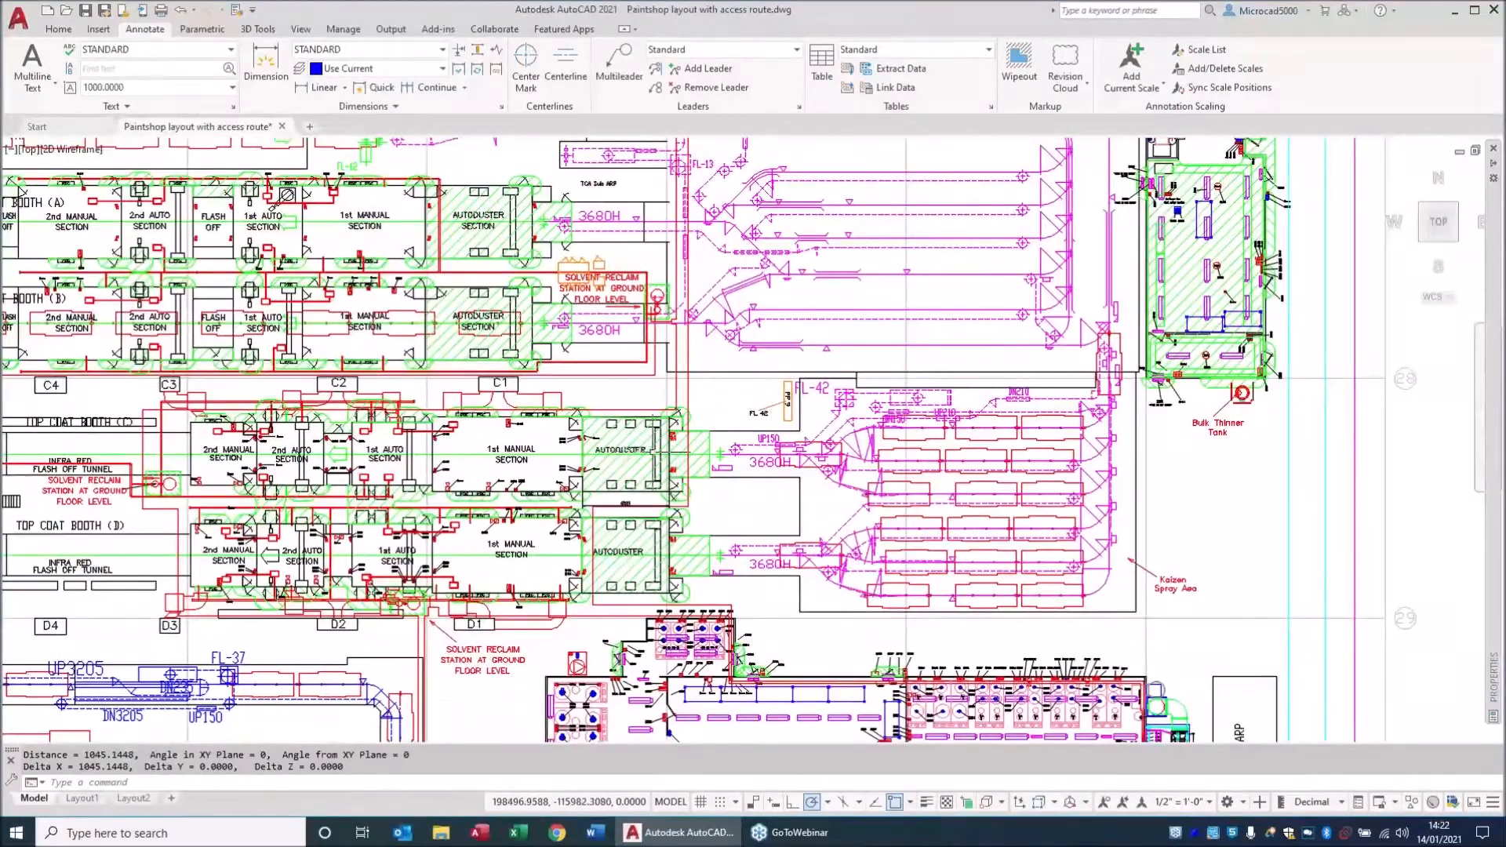
scroll(706, 424, "down", 2)
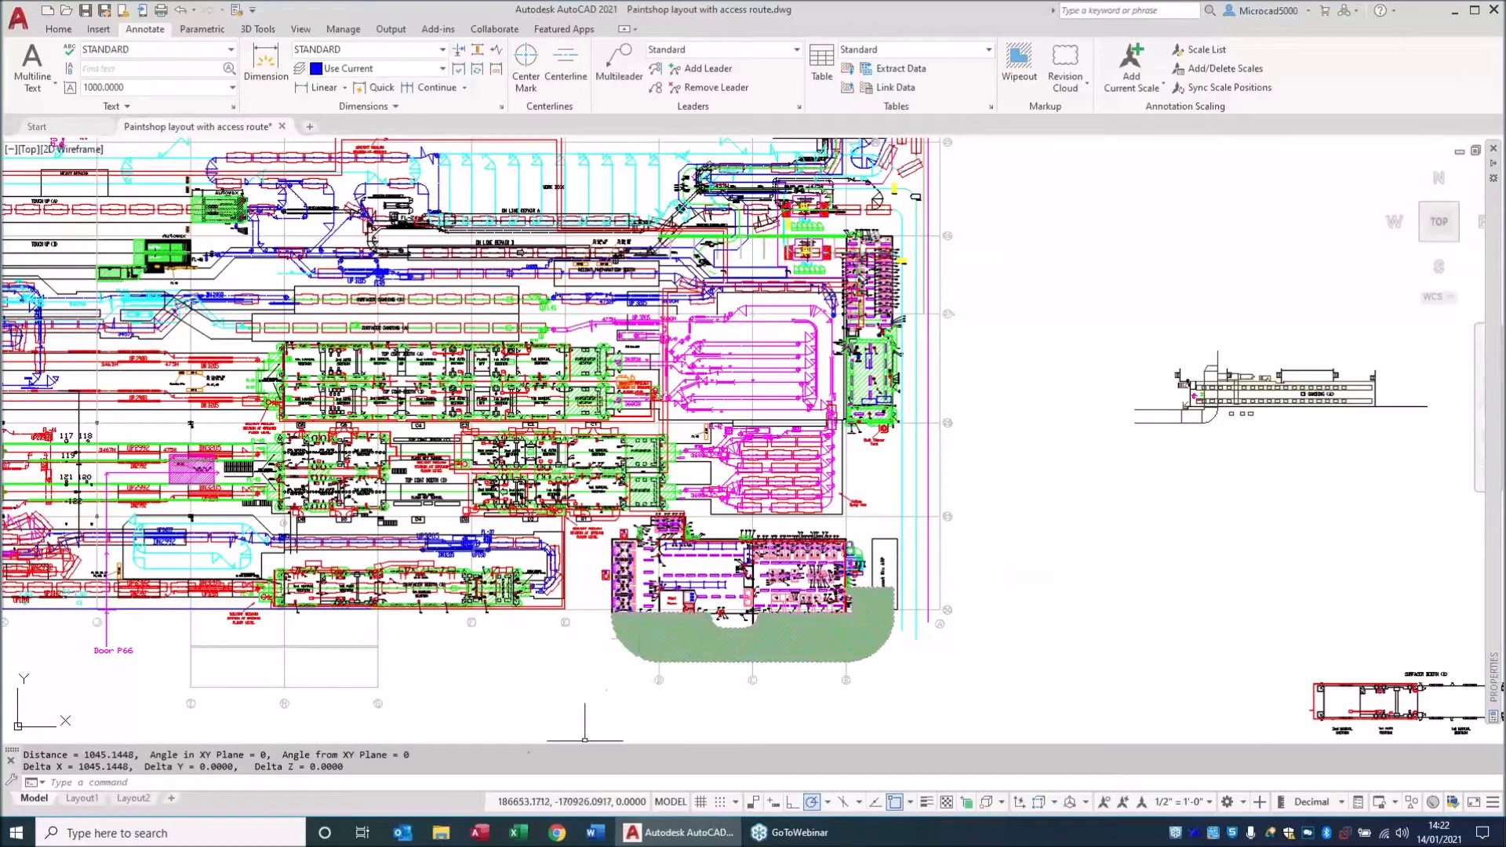
left_click(148, 795)
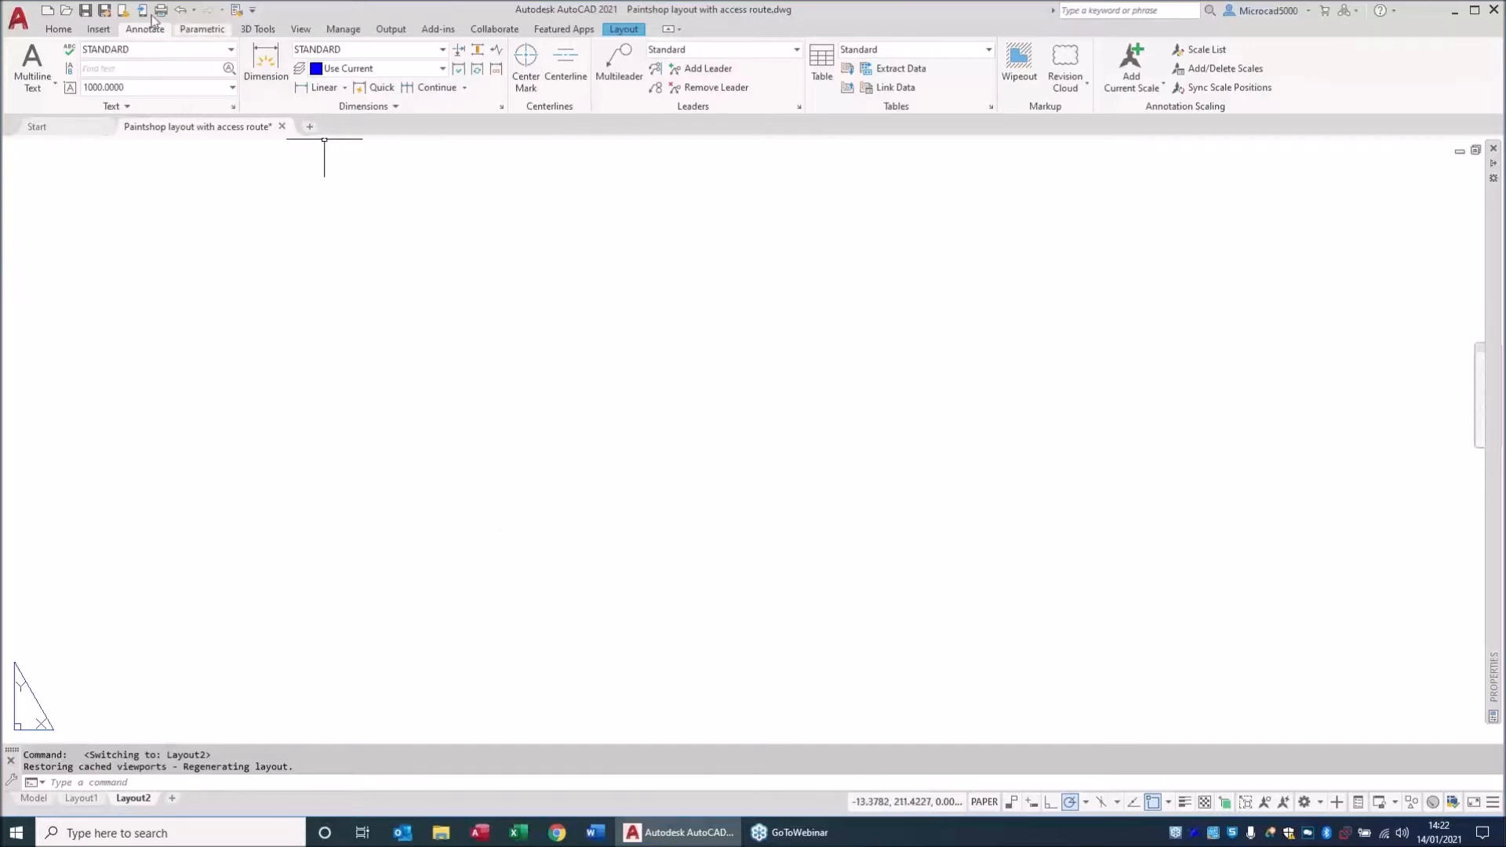
Draw three connected test line segments in Layout2's paper space and erase them.
left_click(58, 29)
left_click(21, 61)
left_click(156, 414)
left_click(294, 266)
left_click(355, 381)
left_click(525, 312)
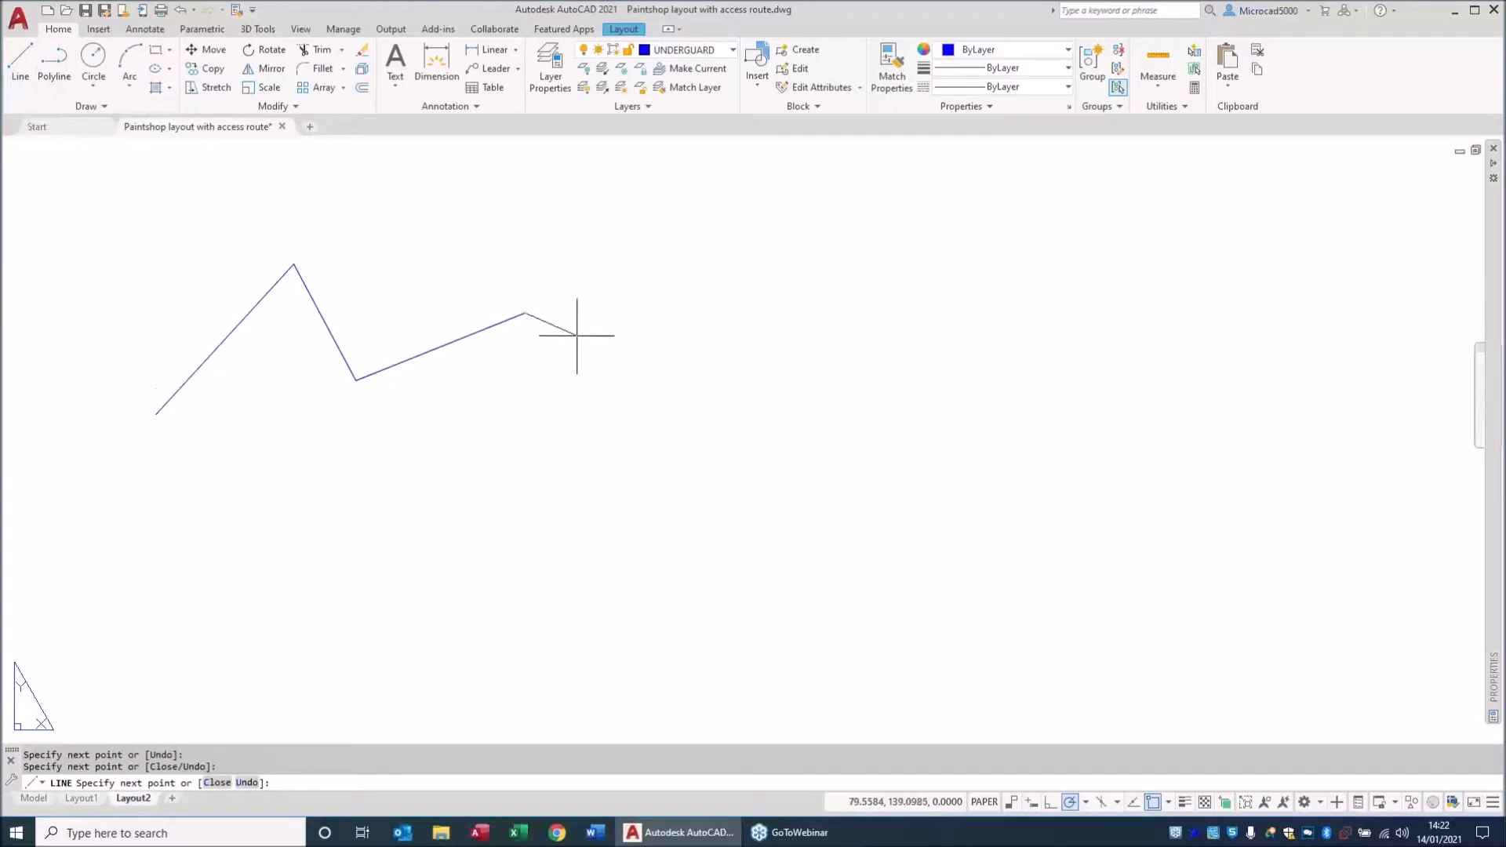
key("Escape")
left_click(572, 455)
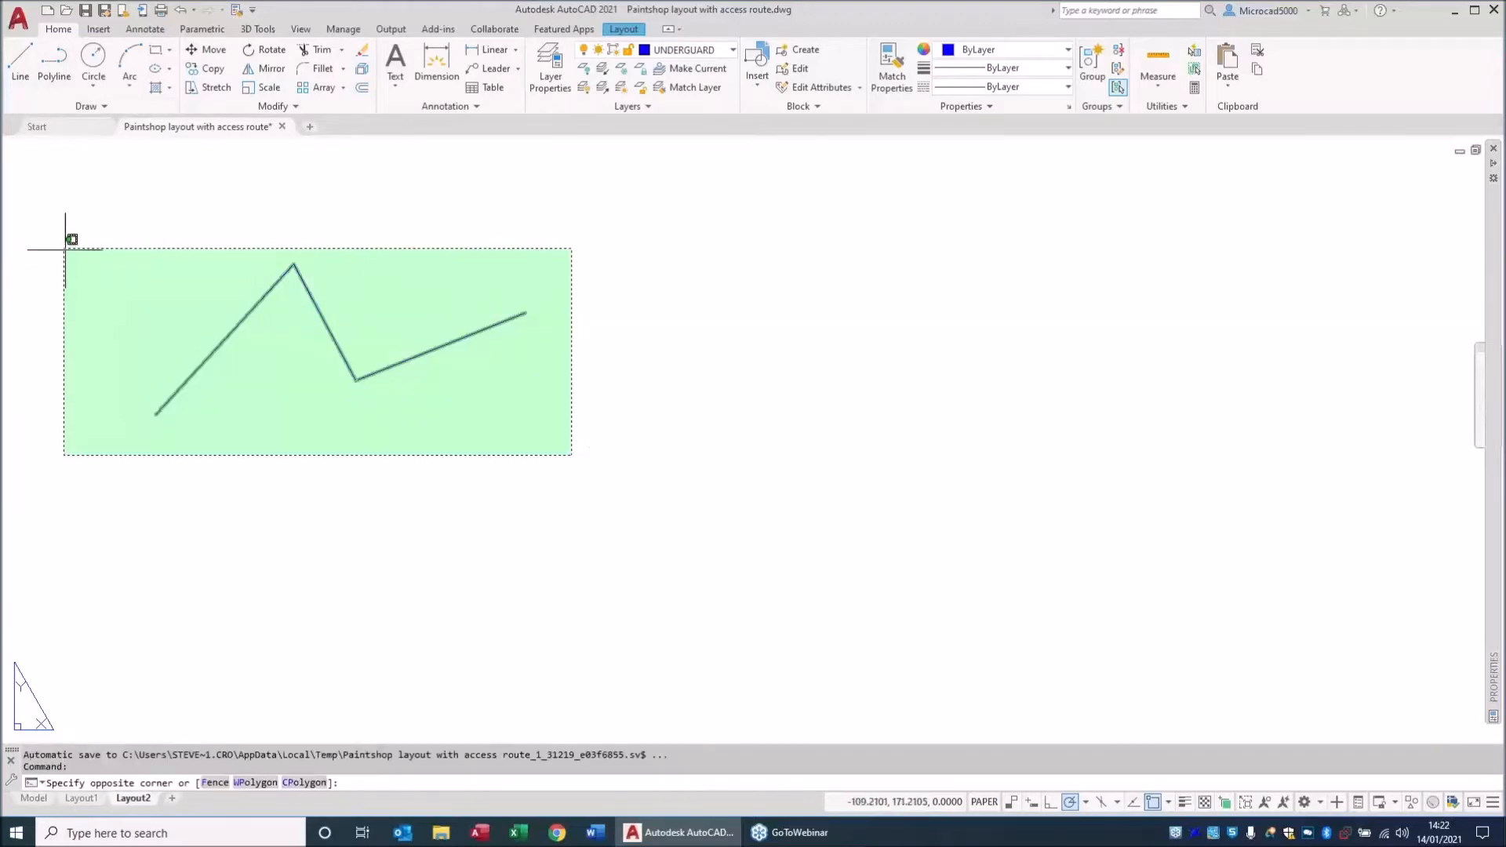
left_click(87, 253)
key("Delete")
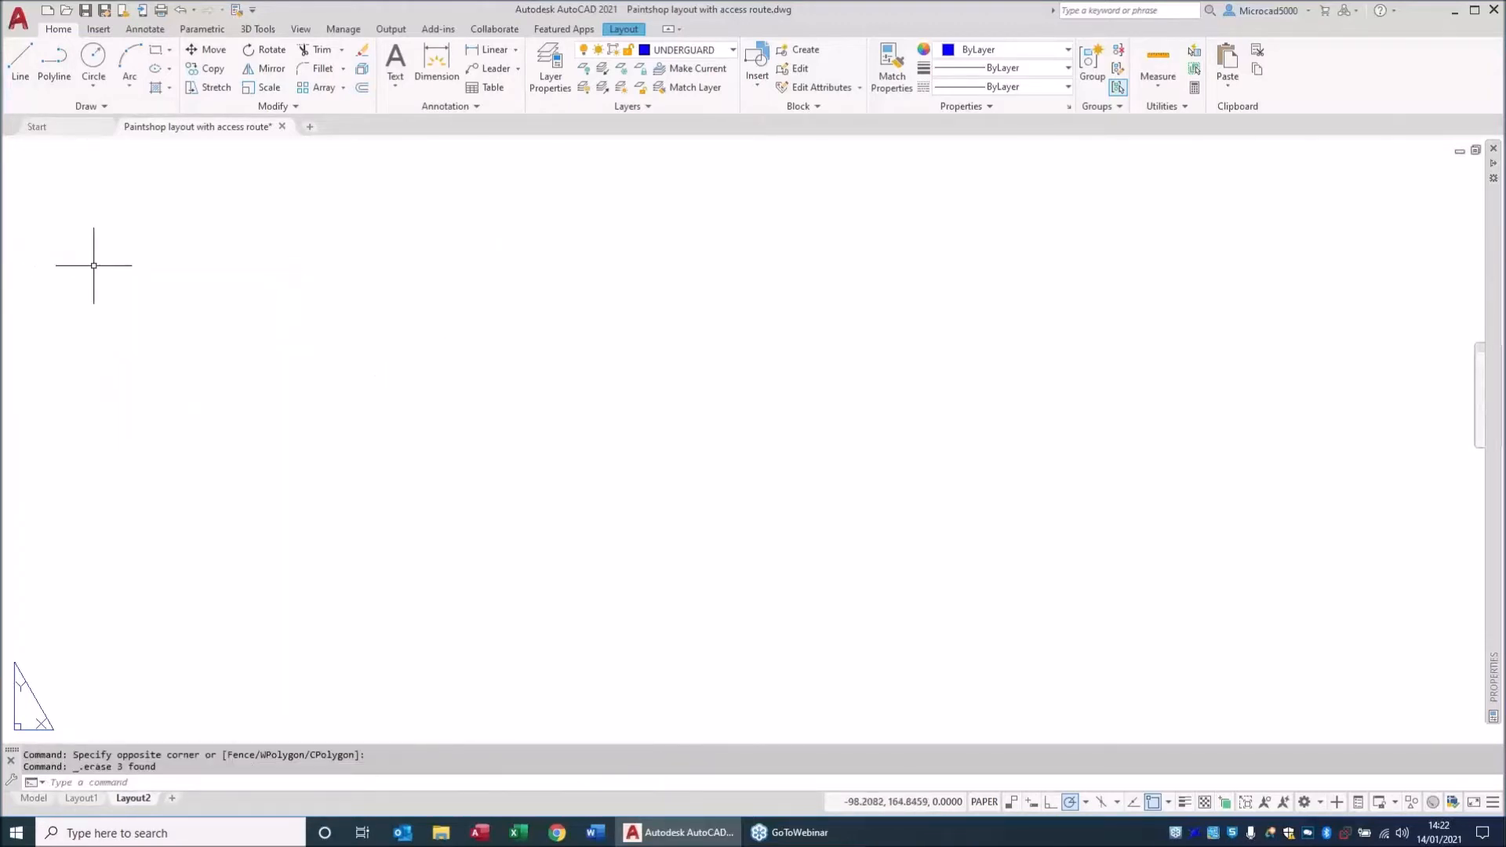
Draw a rectangle from 0,0 to 1189,841 in Layout2 and turn off object snap.
left_click(155, 53)
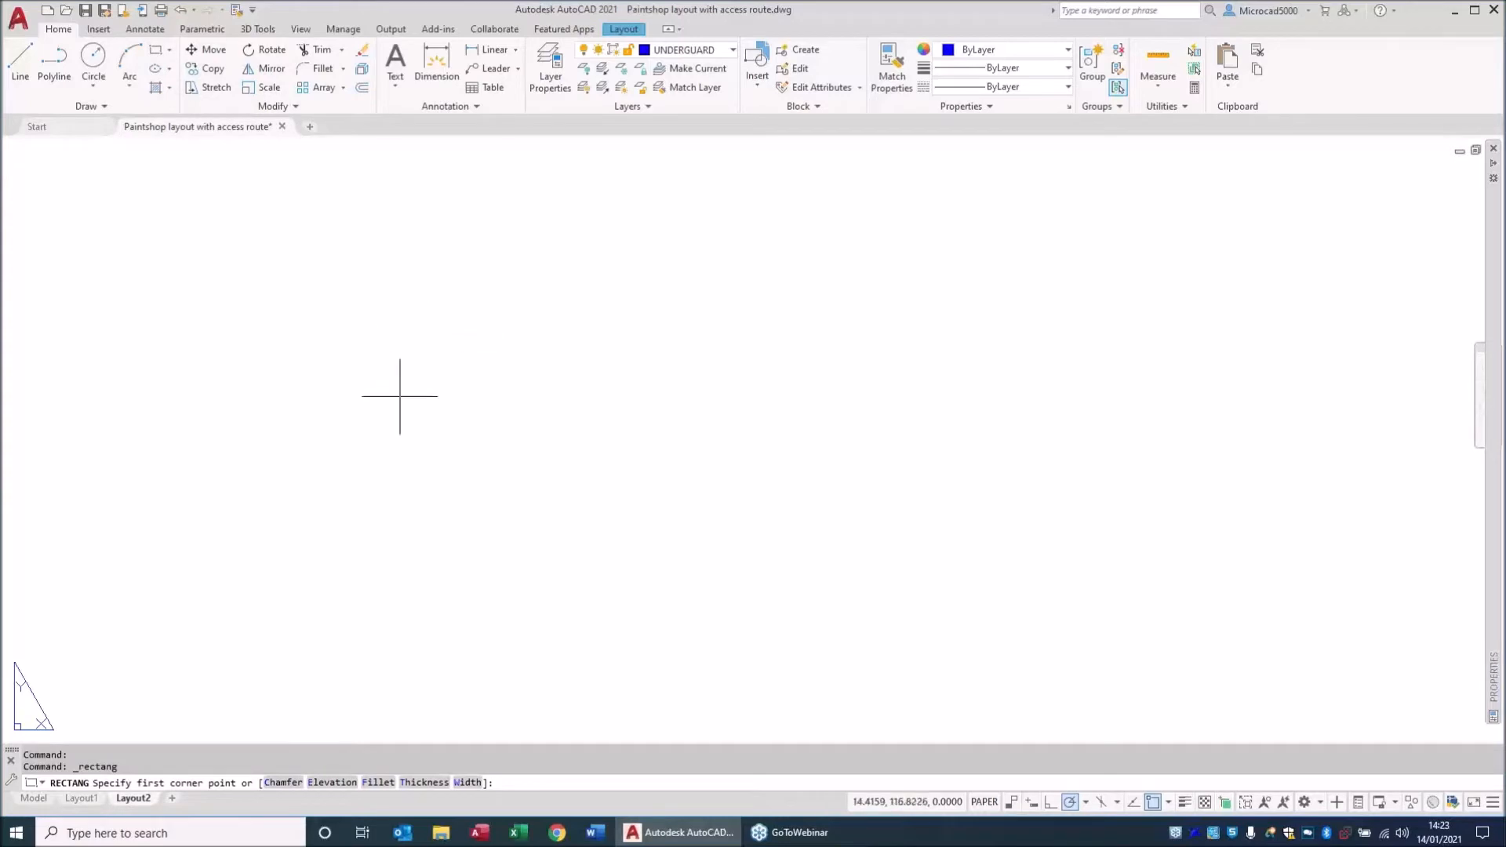
type("0,0")
key("Return")
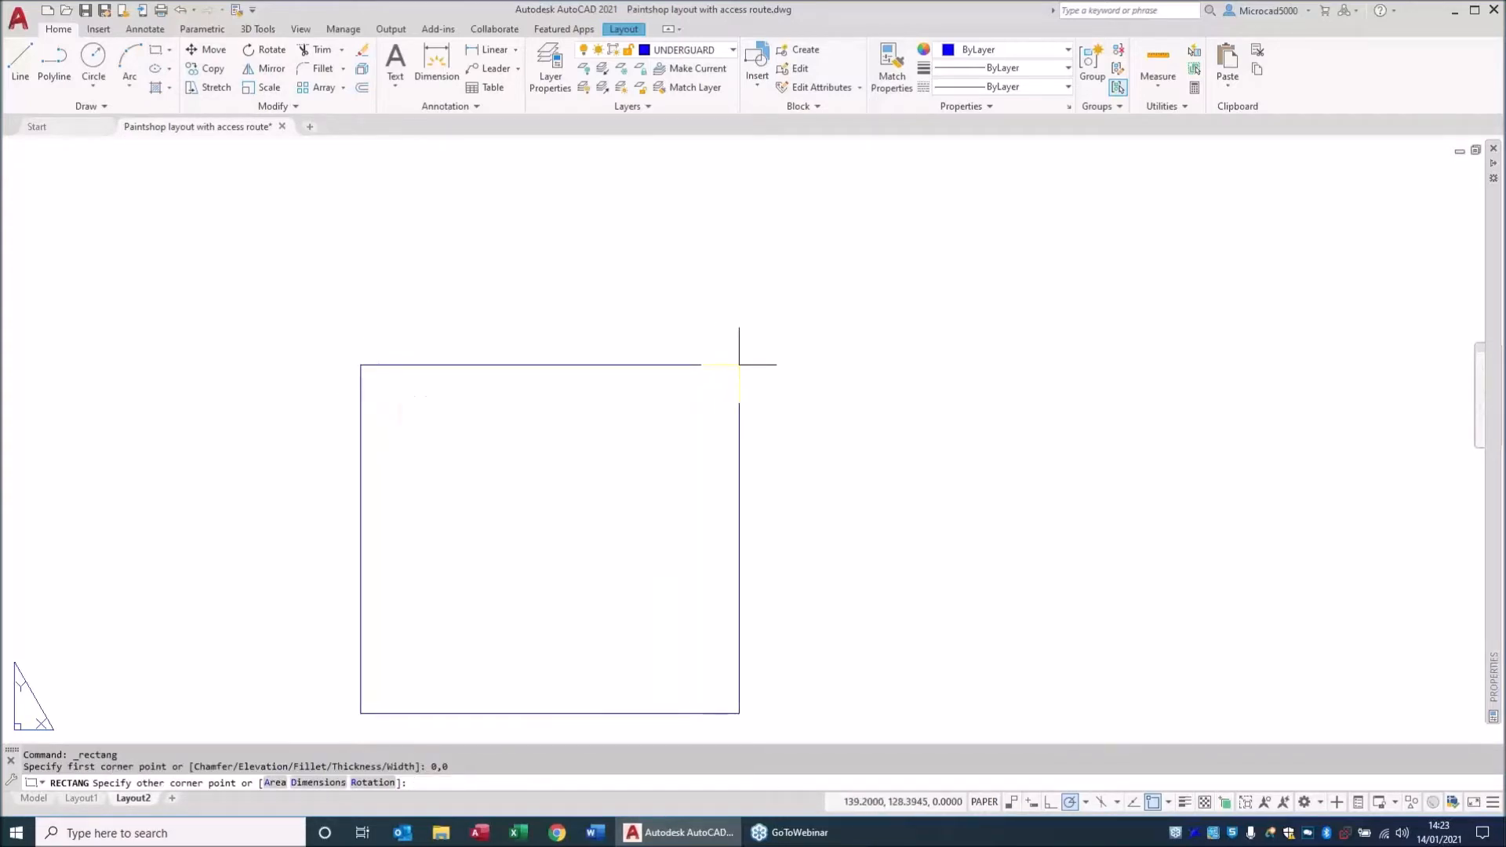
type("1189,841")
key("Return")
scroll(806, 406, "down", 6)
middle_click_drag(875, 407, 713, 488)
scroll(749, 437, "up", 4)
middle_click_drag(680, 431, 676, 491)
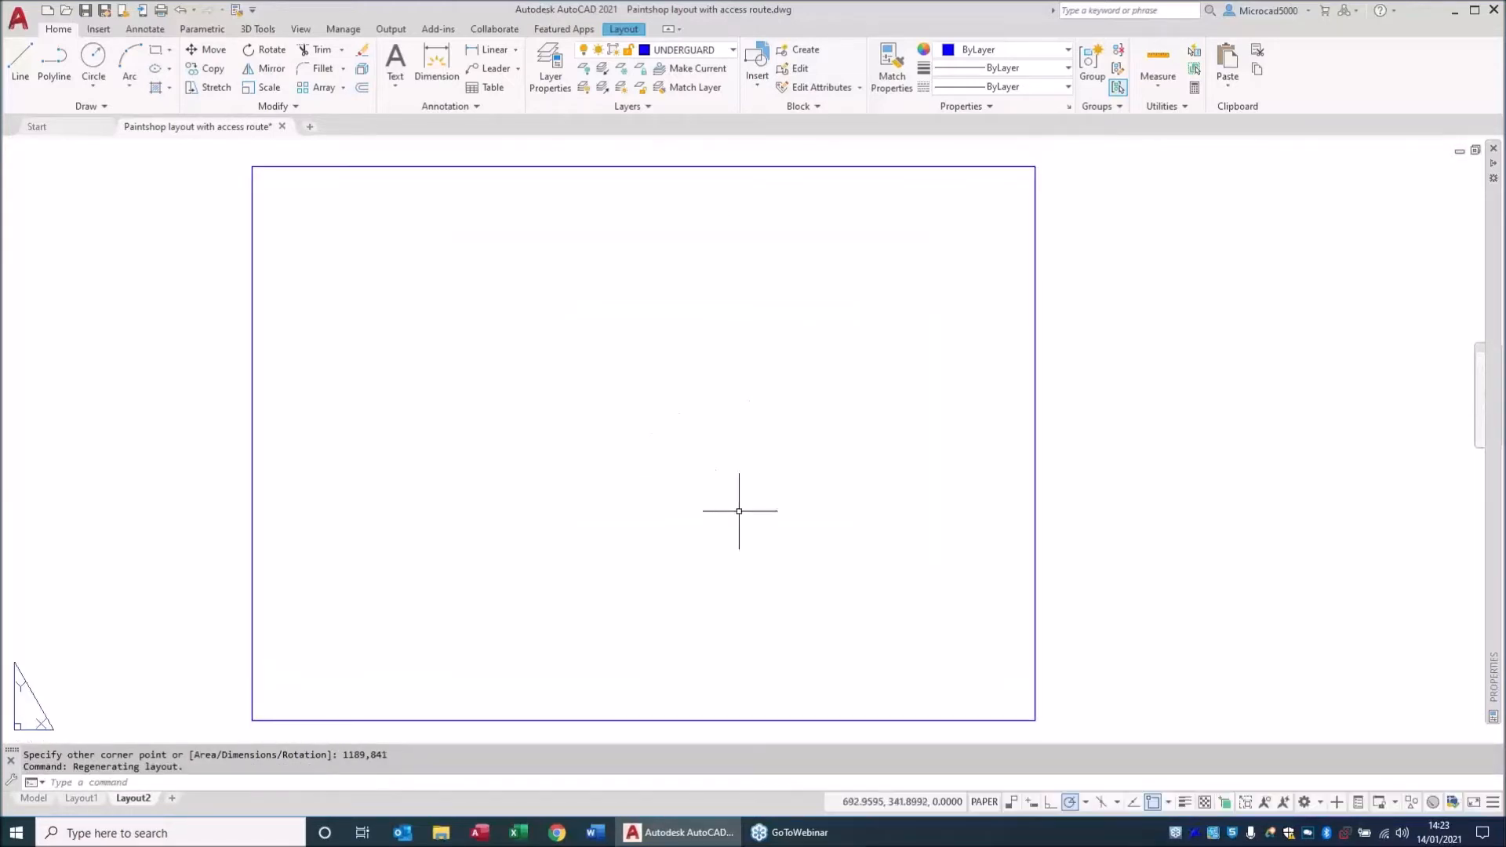
key("F3")
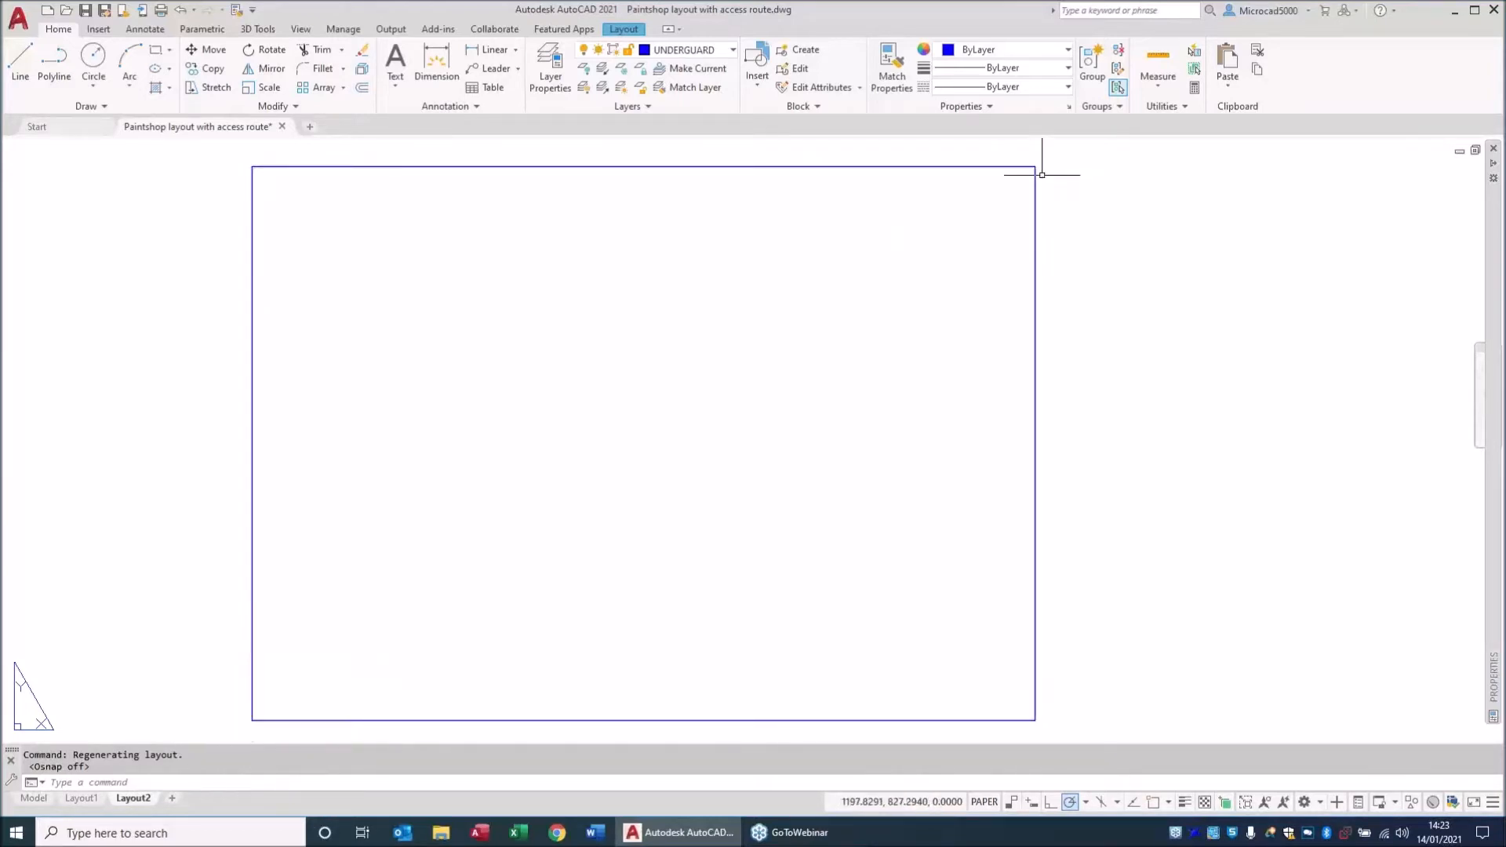
Draw a vertical line from the sheet outline's top edge to its bottom edge at about X 1077 to form a title strip.
mouse_move(1035, 167)
type("l")
key("Return")
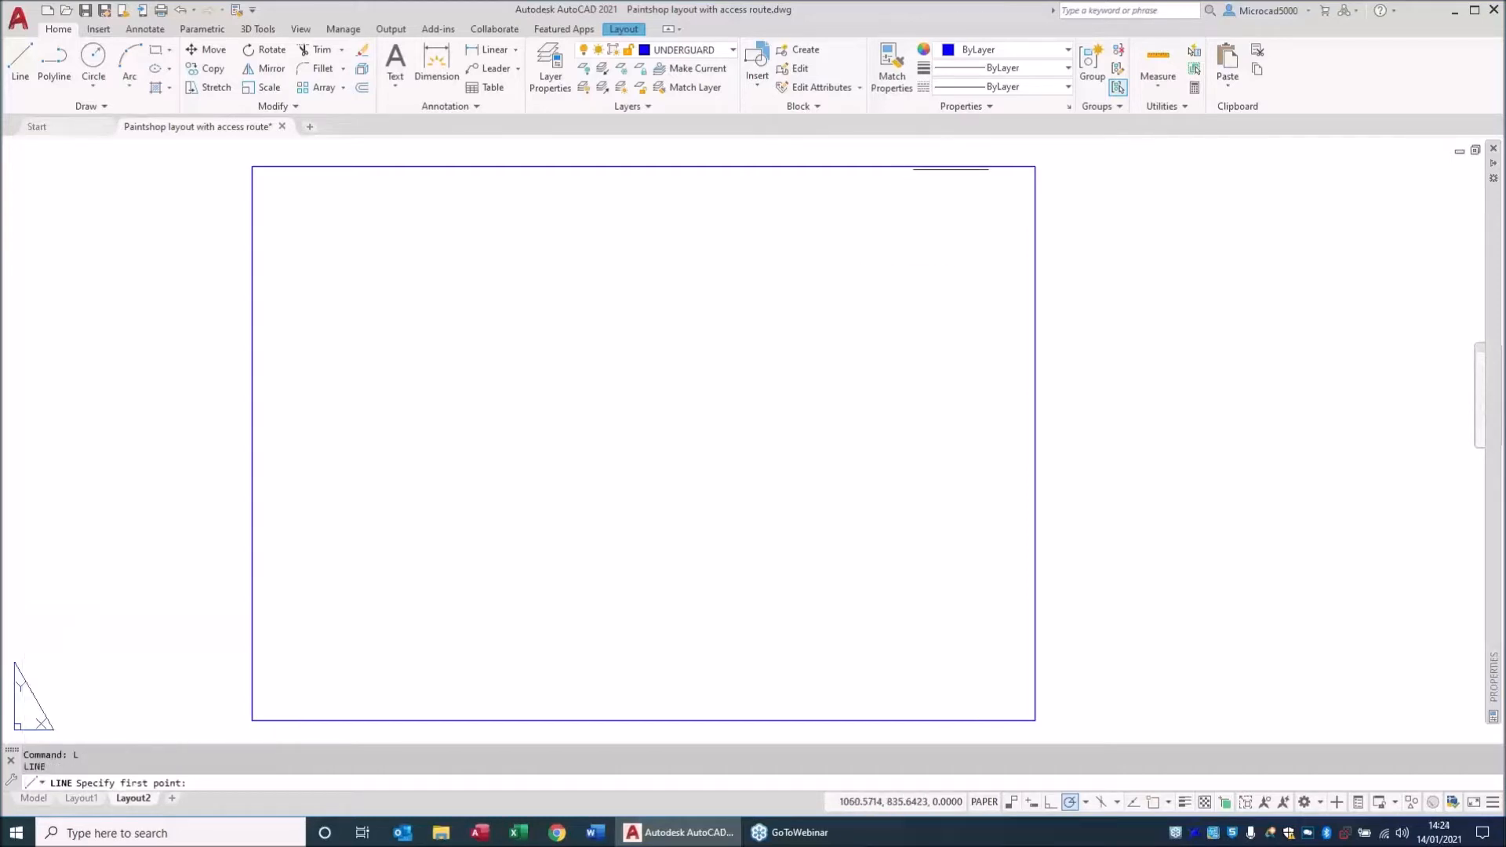
left_click(961, 168)
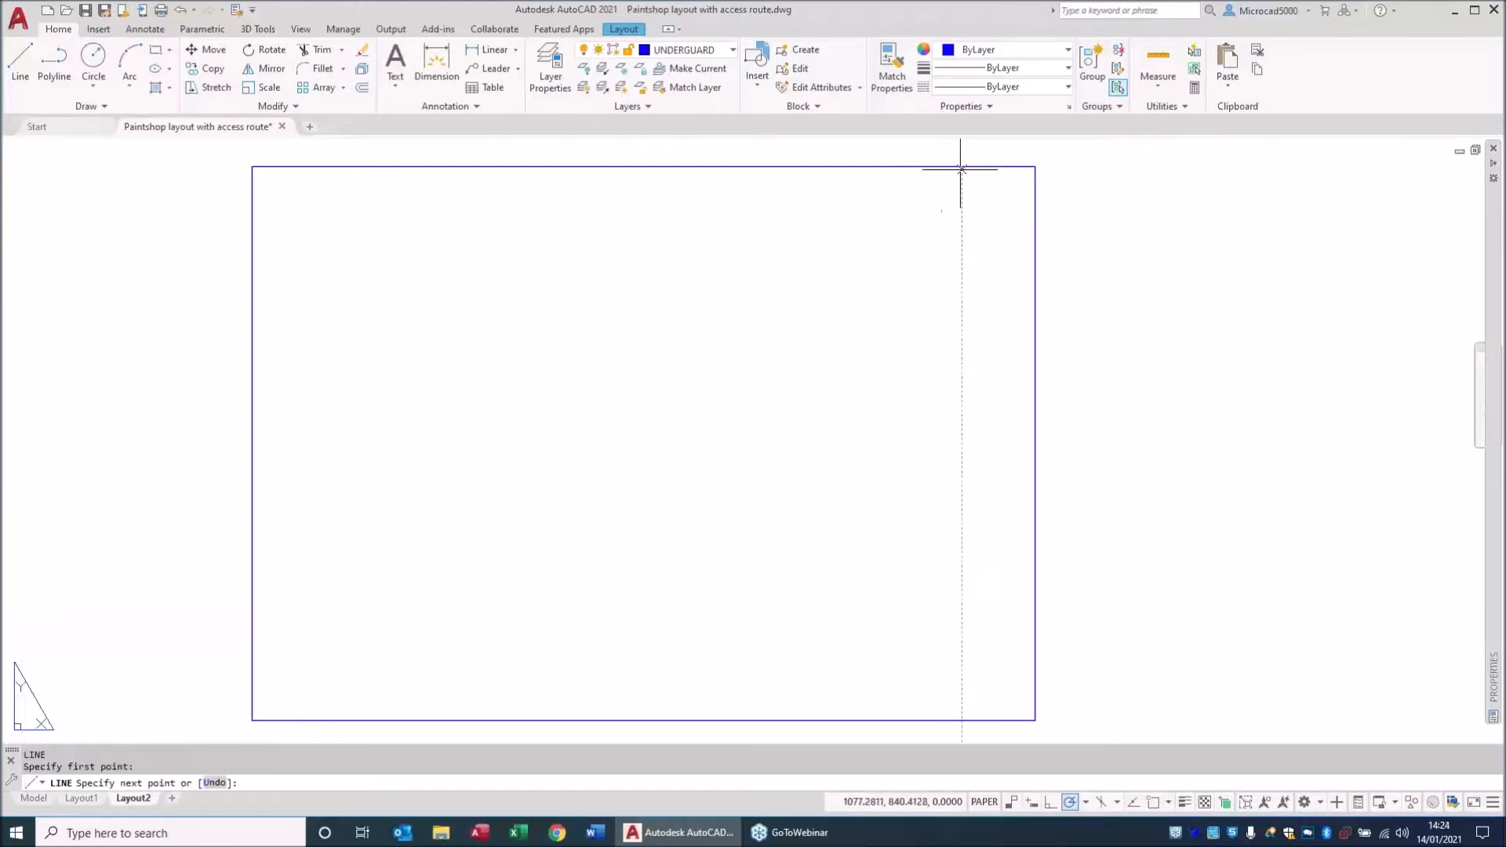
left_click(961, 719)
key("Return")
Draw three horizontal lines across the lower part of the title strip, the lower two at about Y 62 and Y 21.
key("Return")
left_click(961, 628)
left_click(1034, 628)
key("Return")
key("Return")
left_click(961, 680)
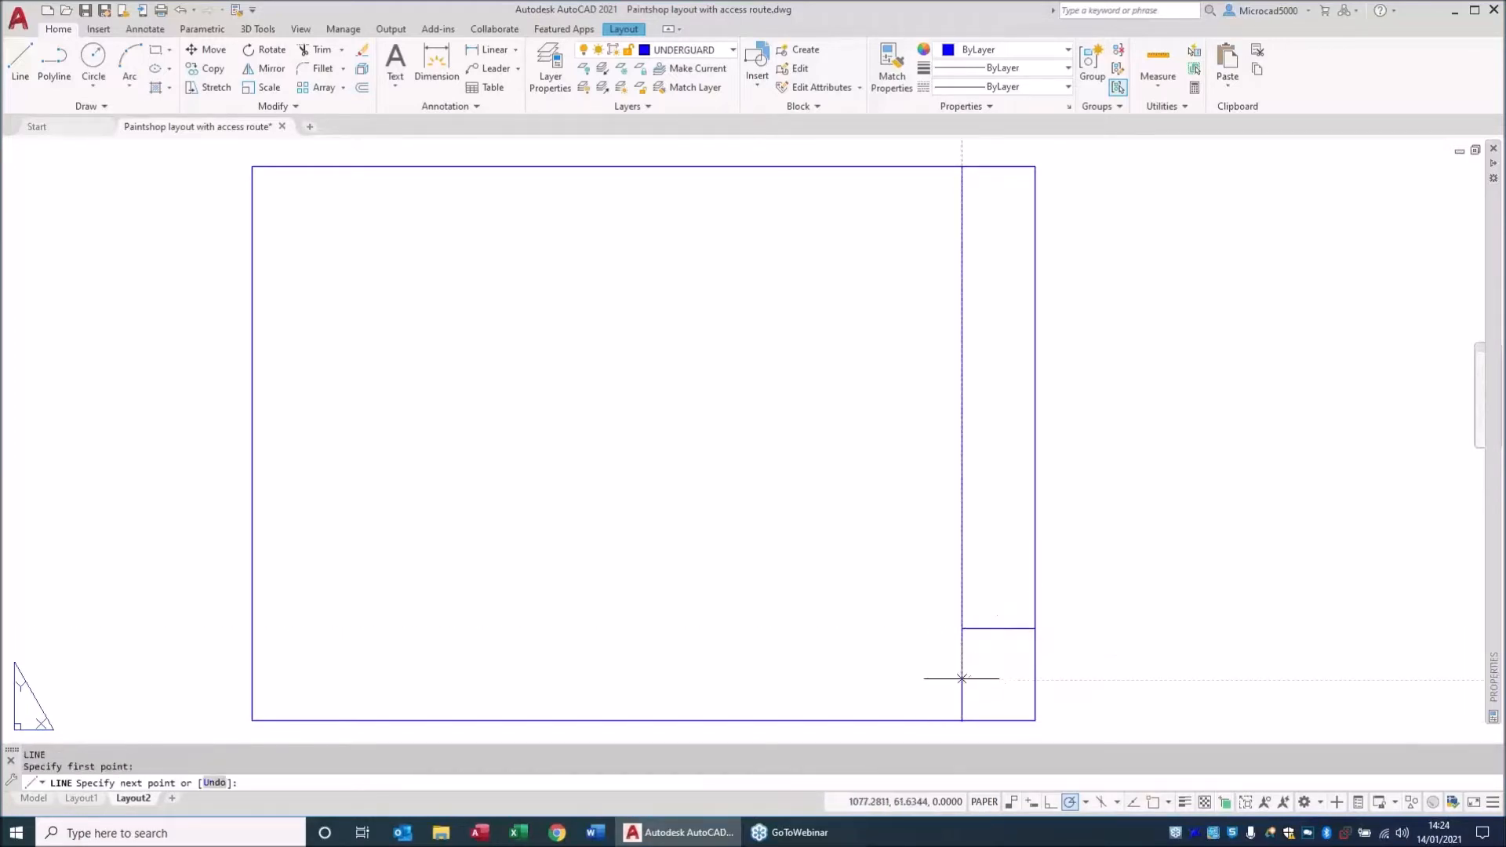
key("Return")
key("Return")
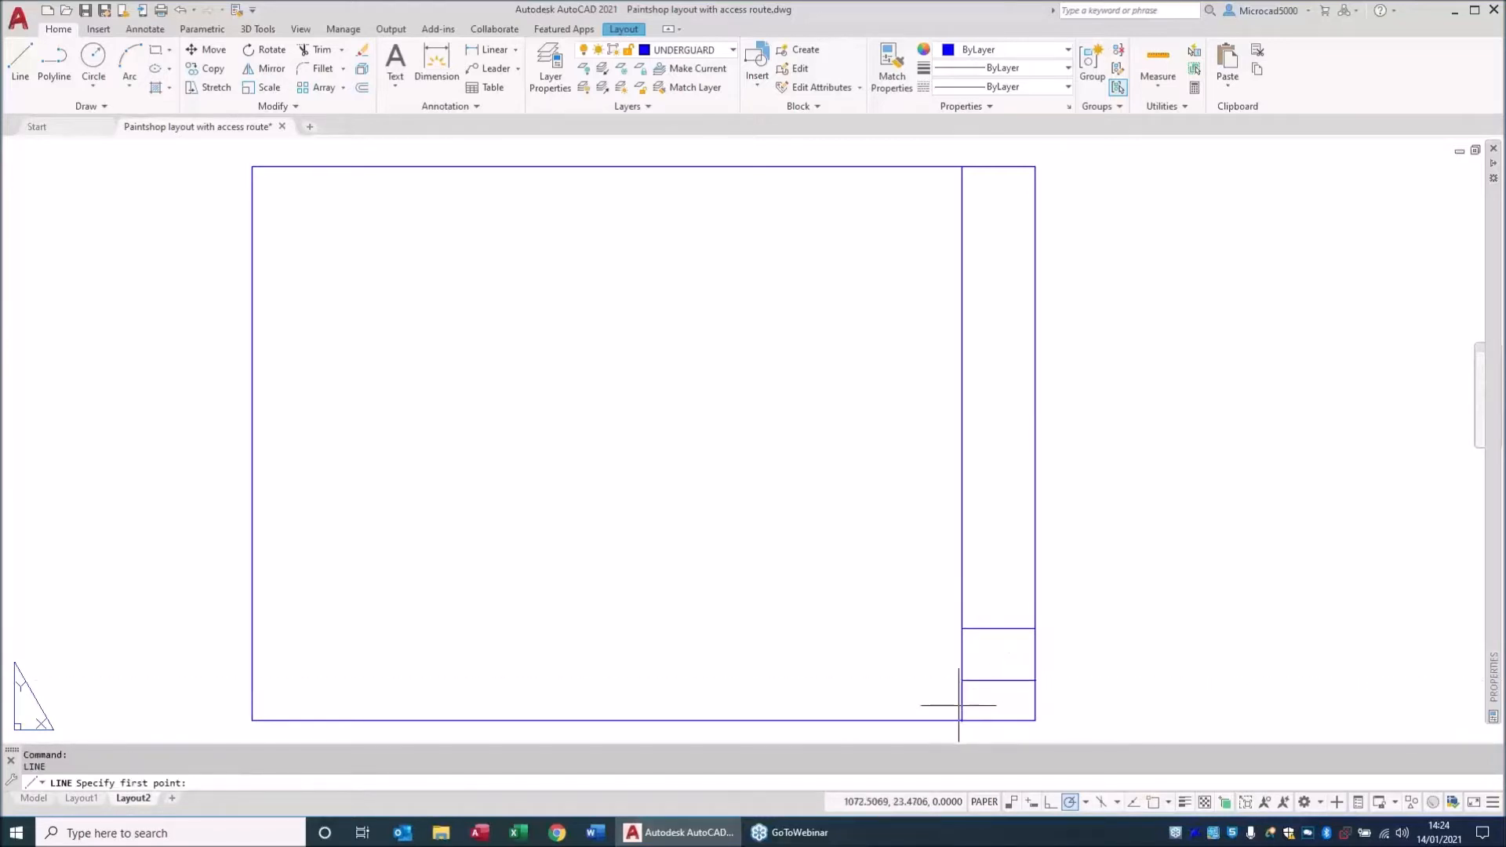
left_click(962, 706)
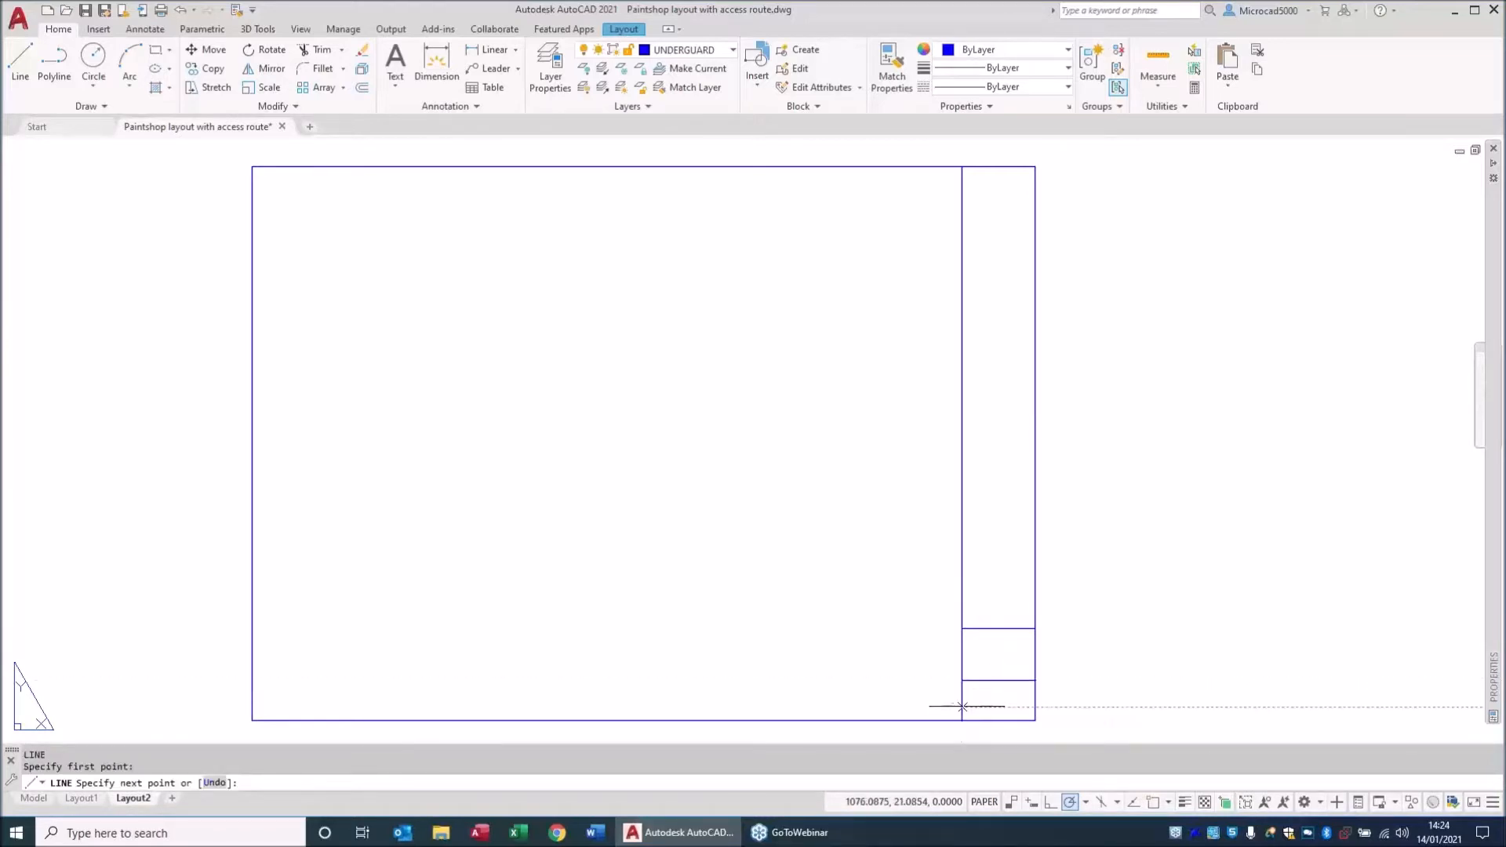
left_click(1035, 706)
key("Return")
Draw two short vertical lines dividing the title strip's lowest row into three cells.
key("Return")
left_click(986, 706)
left_click(987, 719)
key("Return")
key("Return")
left_click(1010, 706)
left_click(1010, 719)
key("Return")
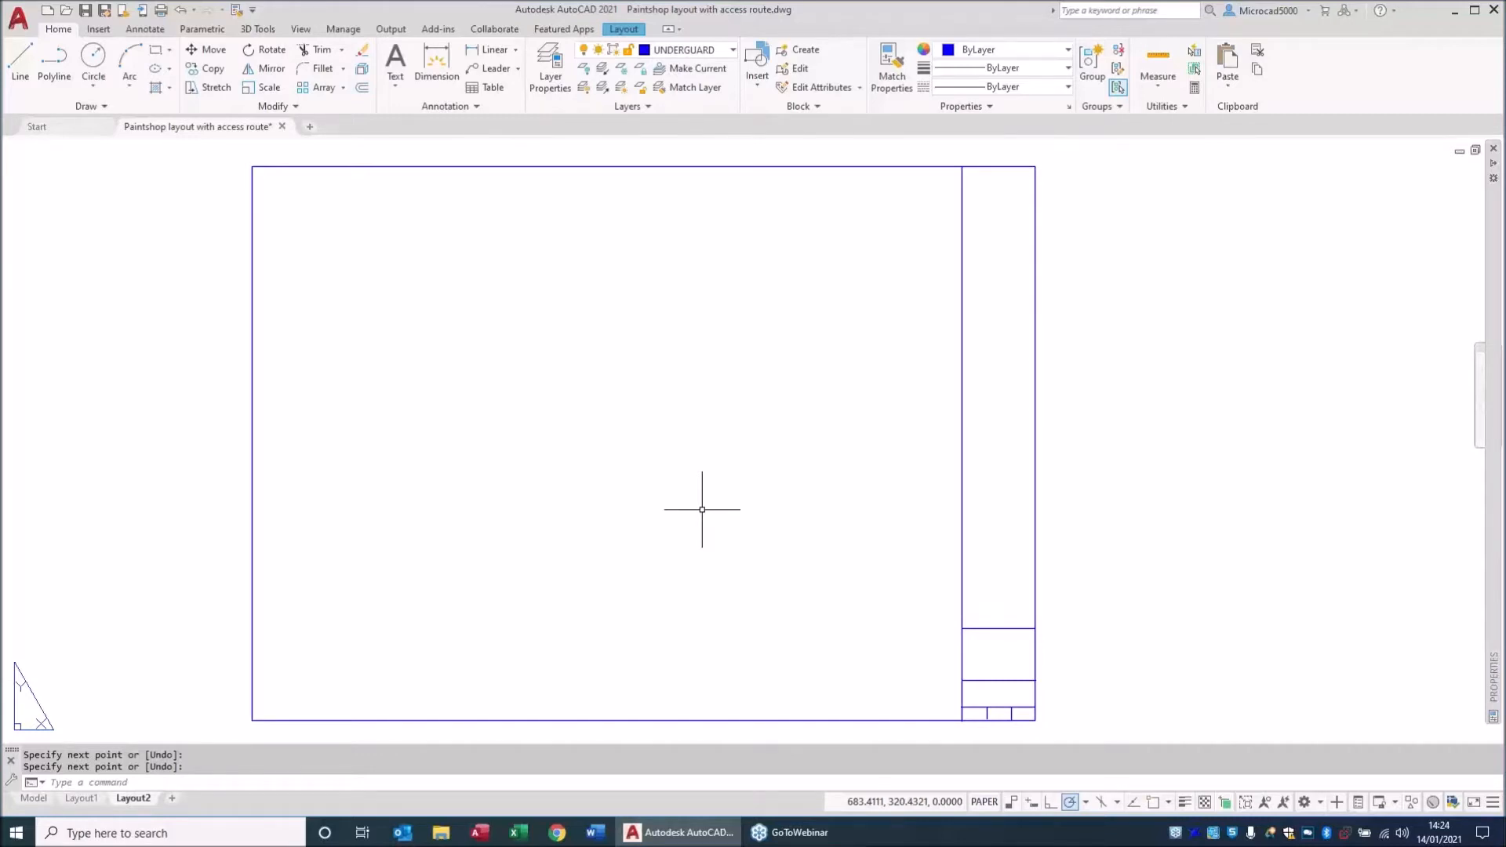
Create a rectangular viewport about 680 by 530 in the upper-right part of the sheet, beside the title strip.
left_click(622, 29)
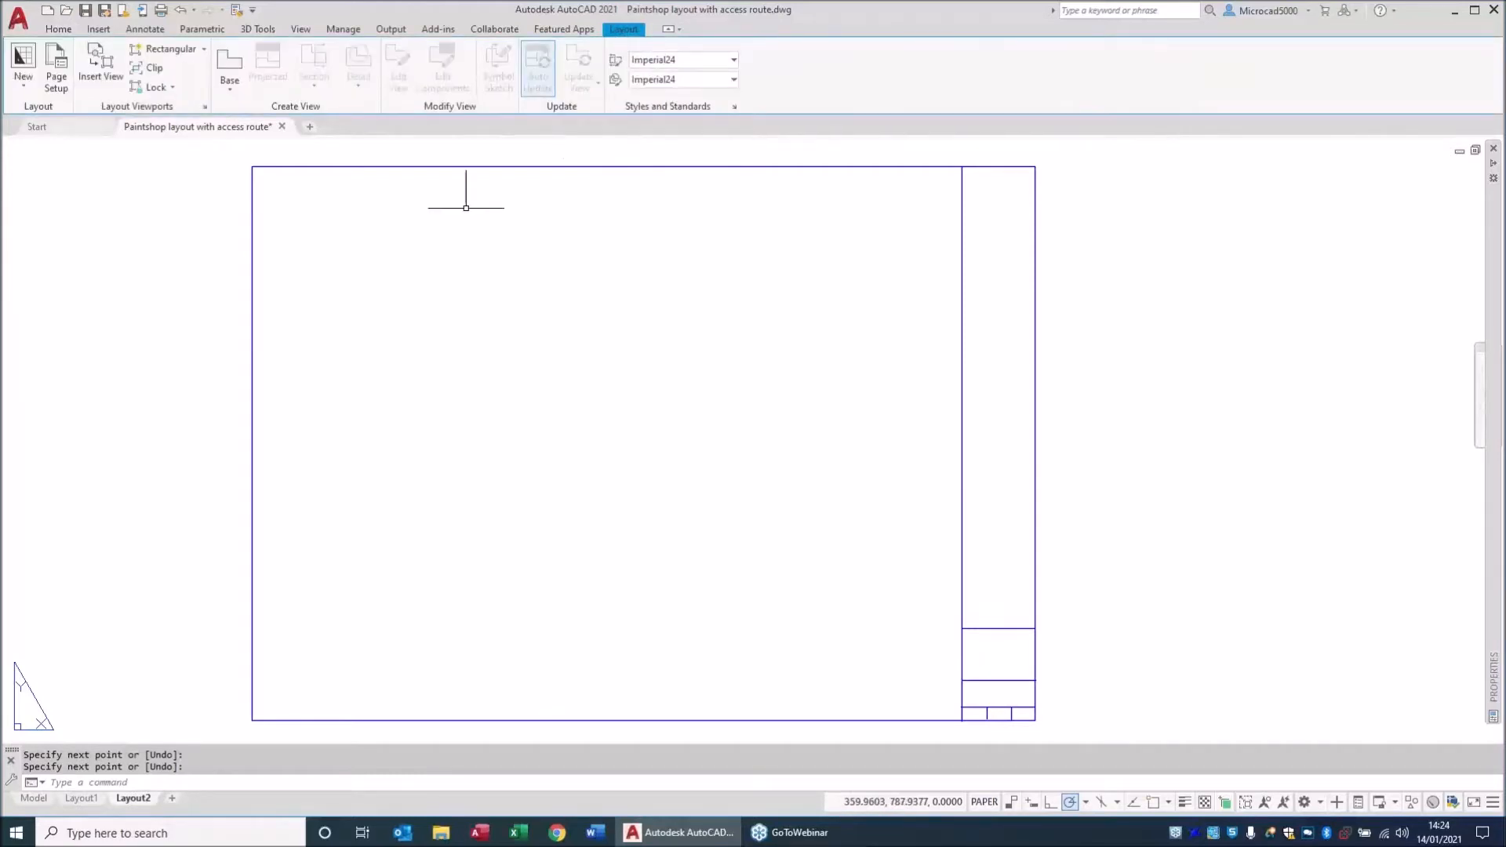
left_click(203, 48)
left_click(172, 73)
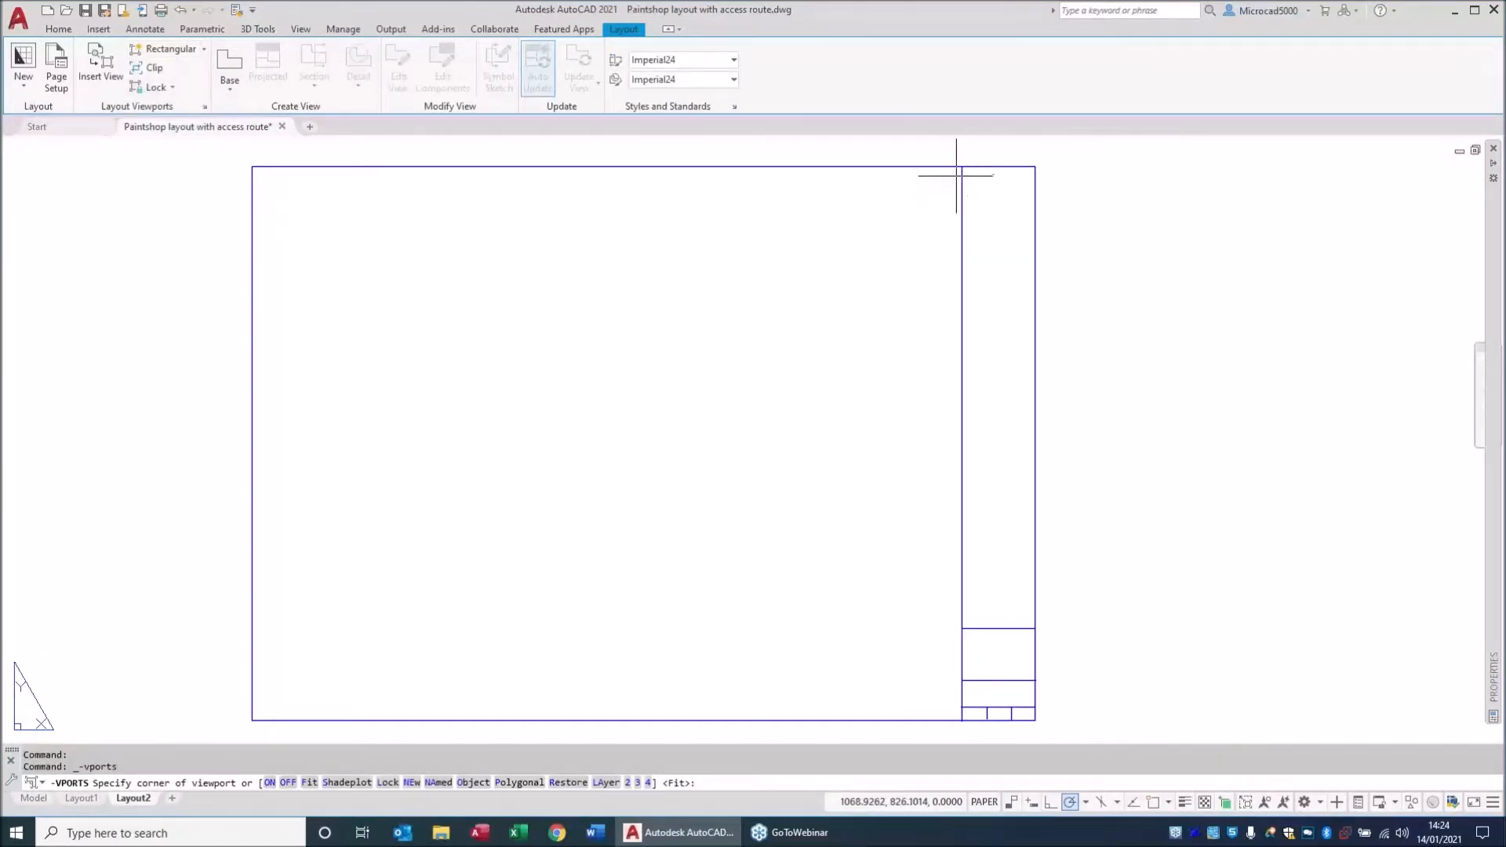
left_click(957, 175)
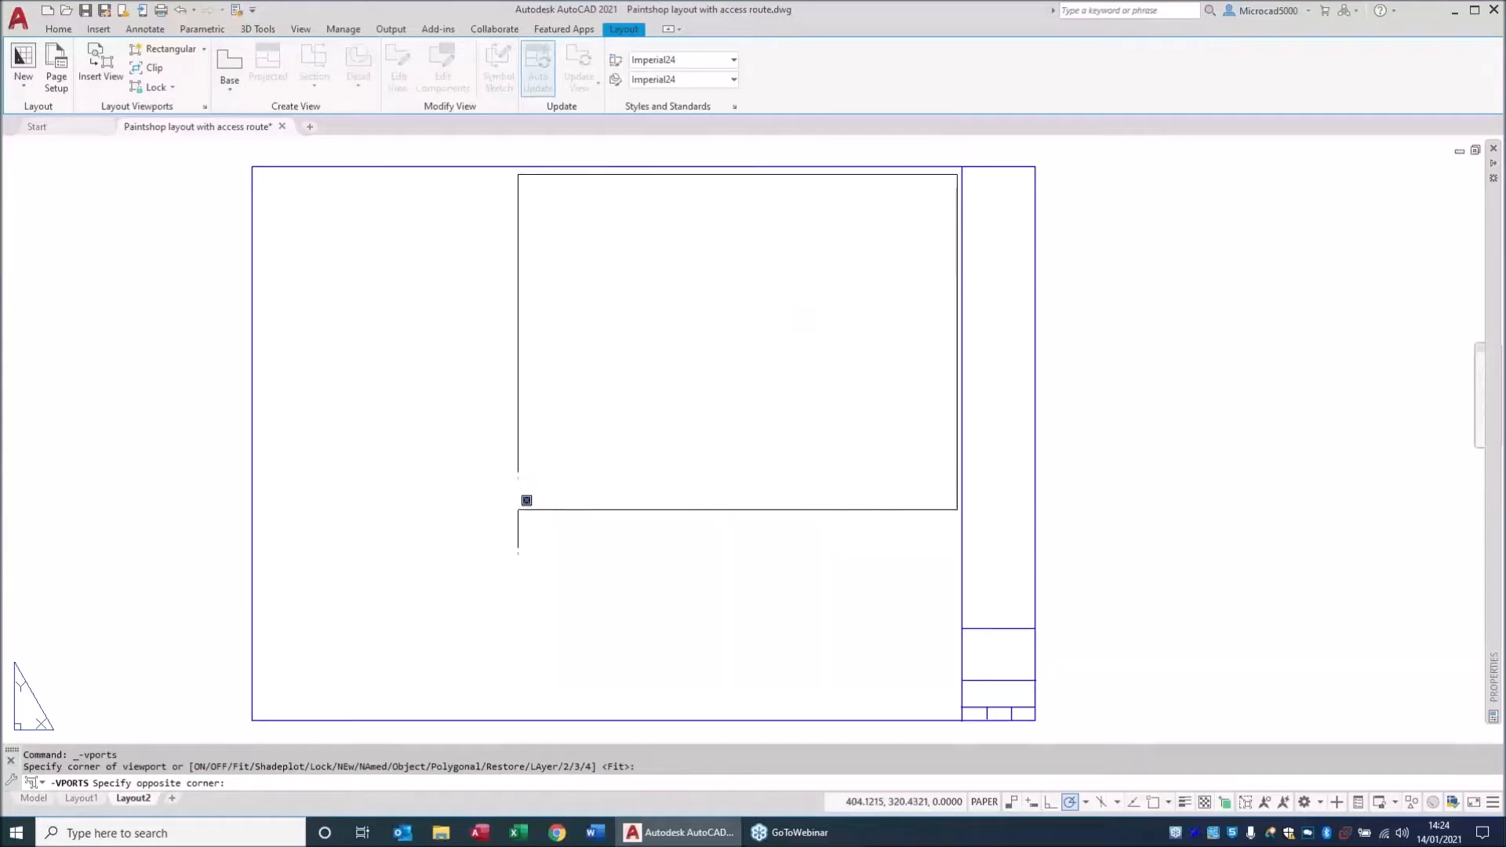
left_click(508, 523)
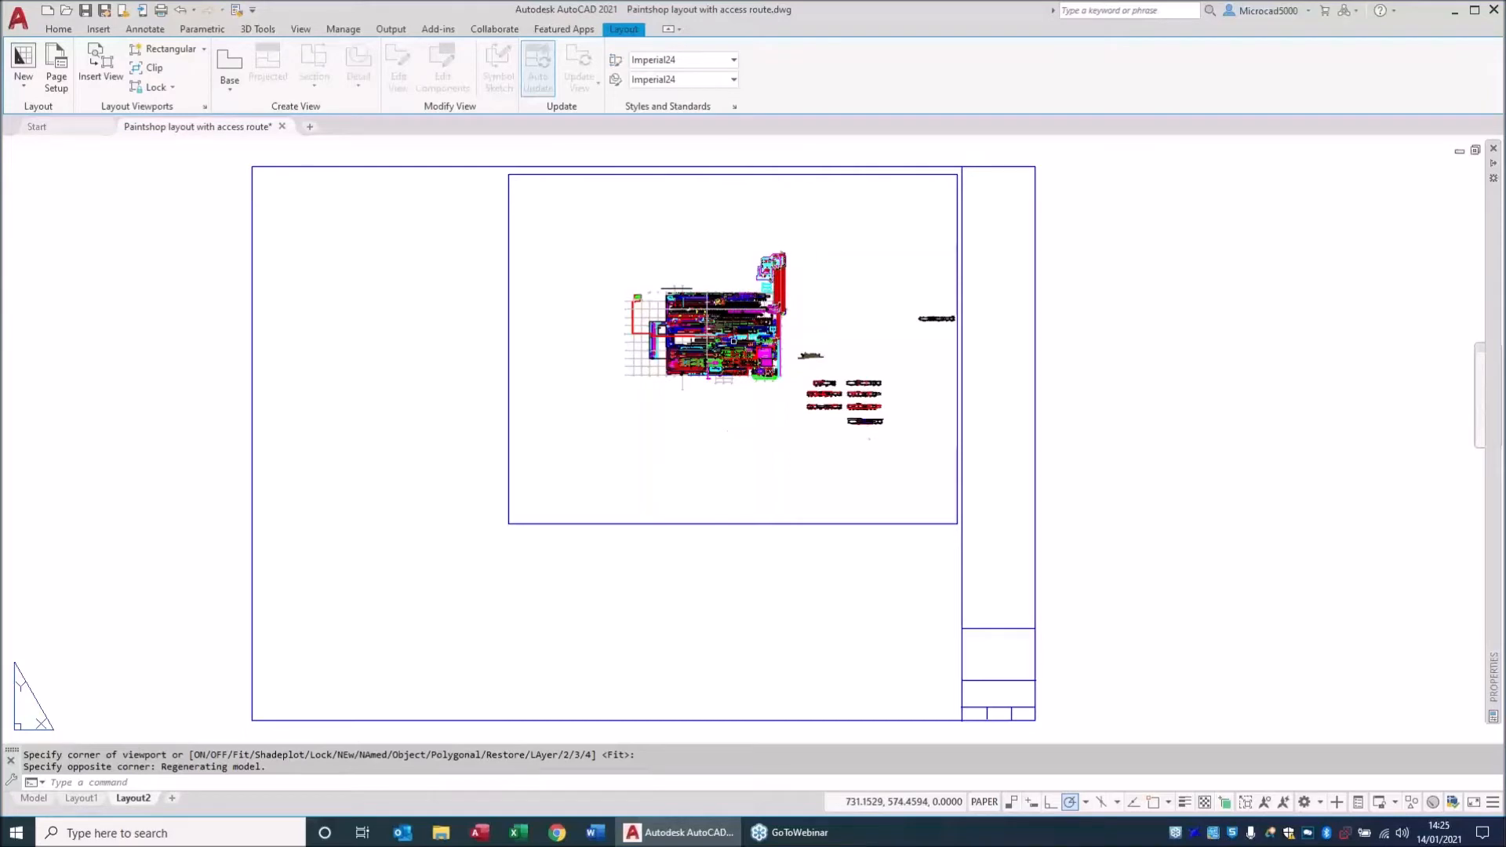
Try viewport scales 1:100 and 1 to 200, then set 1 to 500 and position the paintshop plan inside the viewport.
double_click(731, 340)
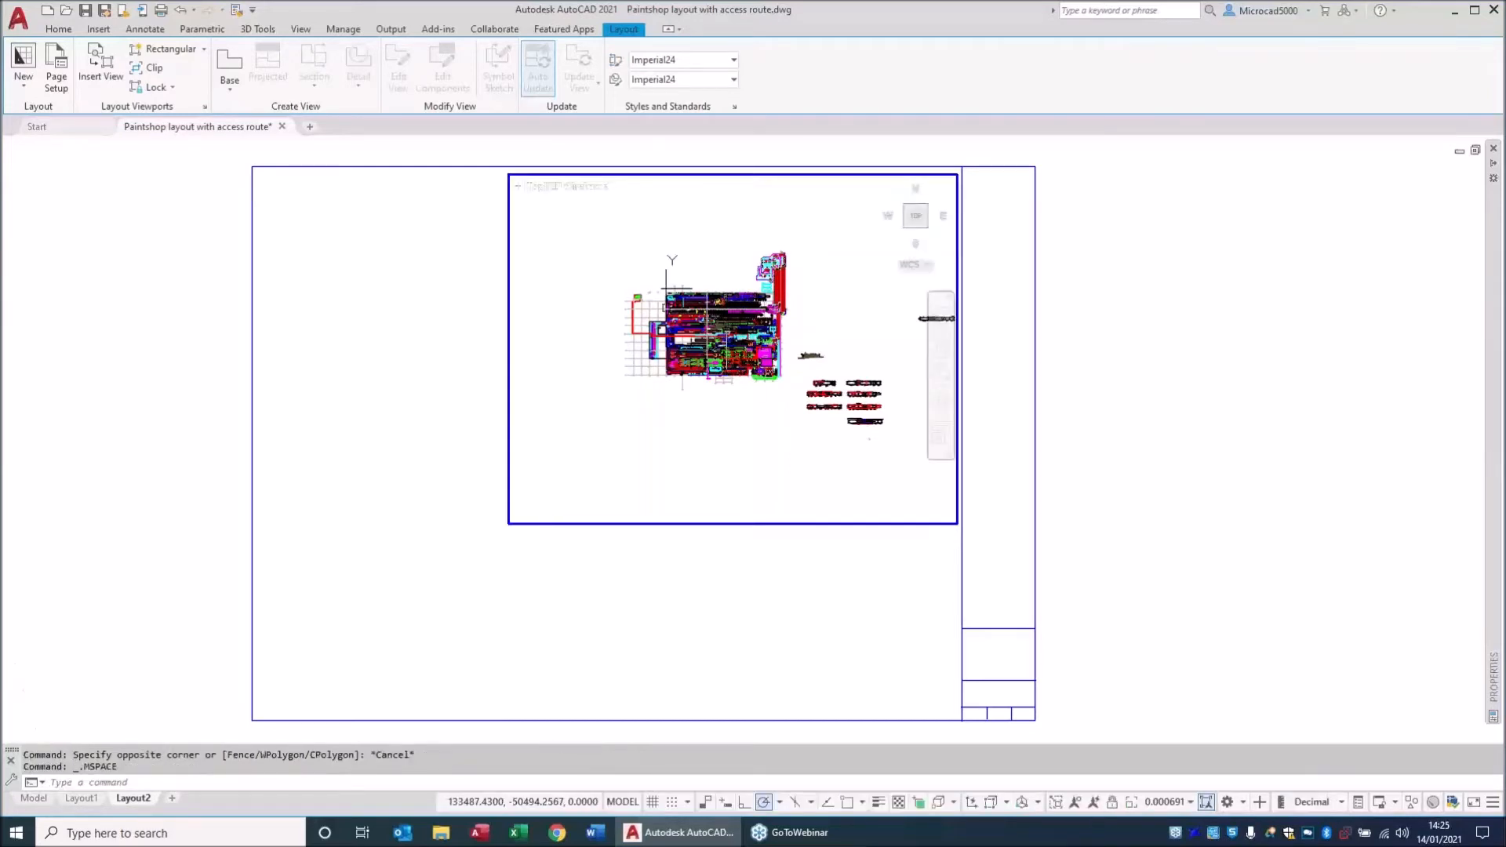
scroll(734, 334, "up", 4)
middle_click_drag(720, 324, 776, 390)
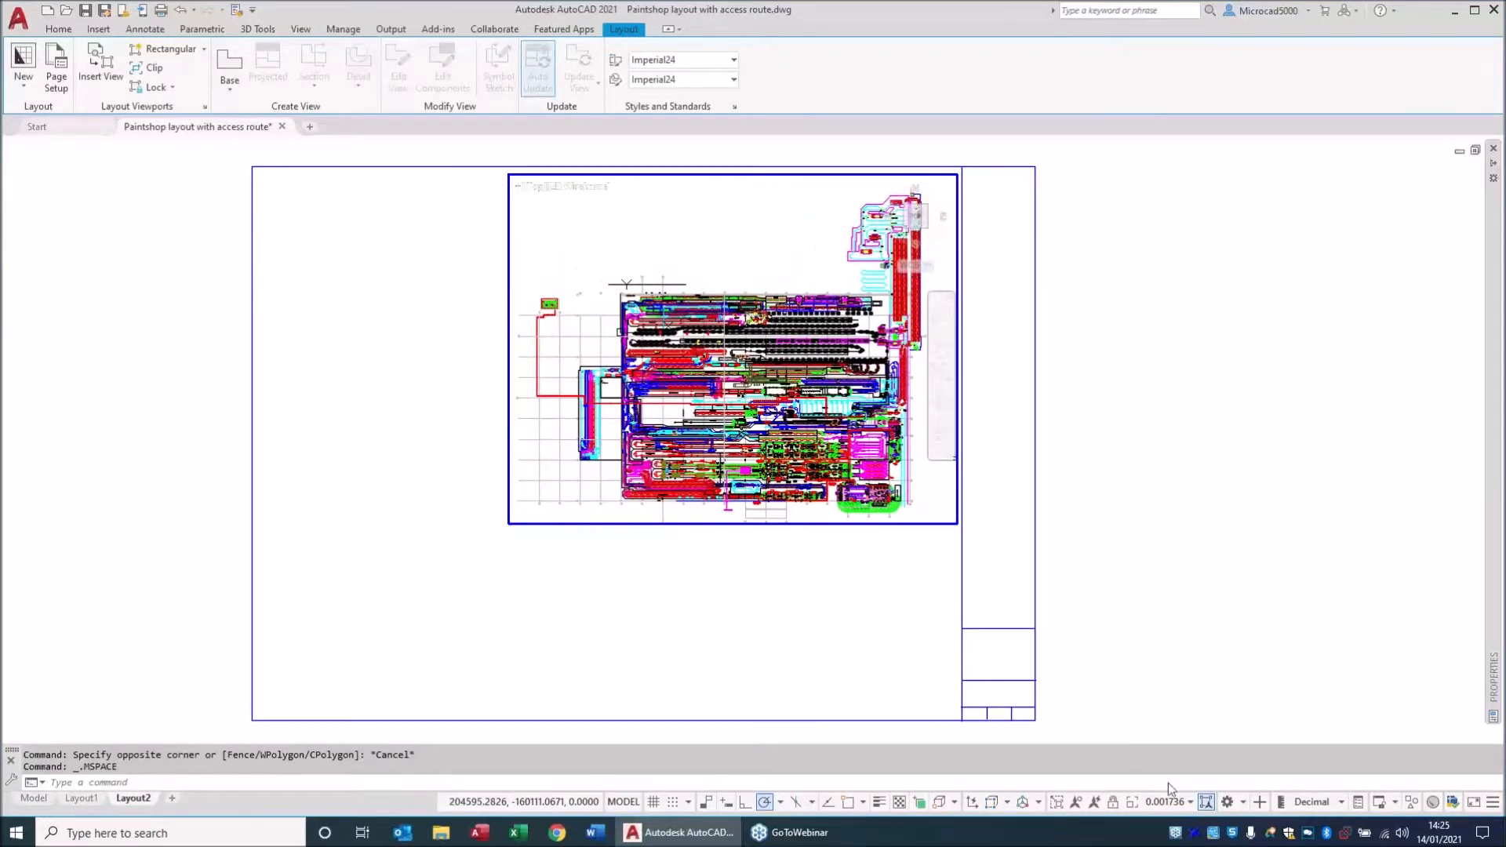
left_click(1187, 802)
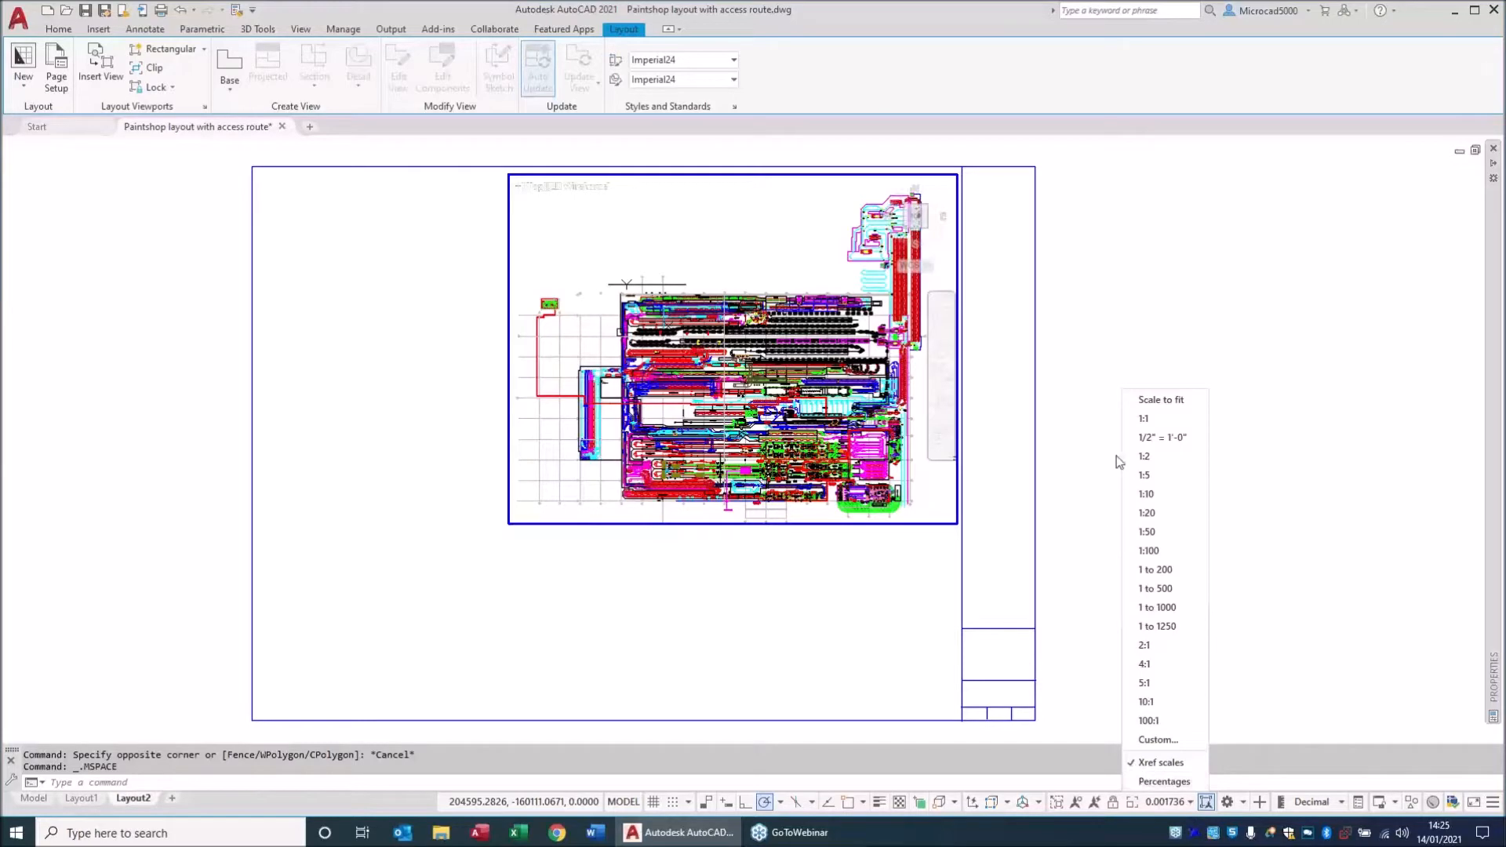
left_click(1148, 551)
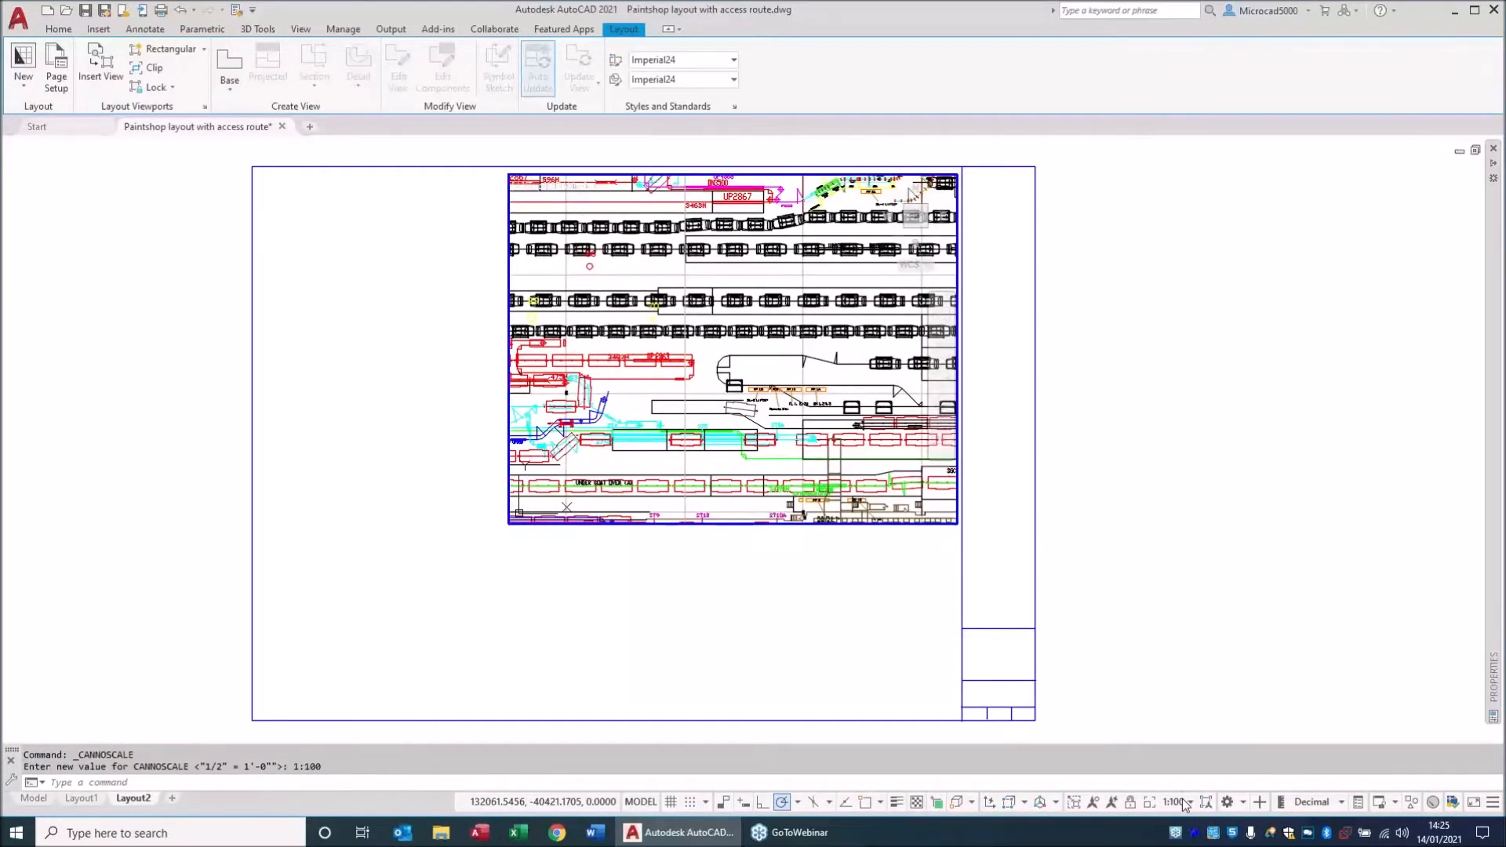
left_click(1182, 798)
left_click(1173, 572)
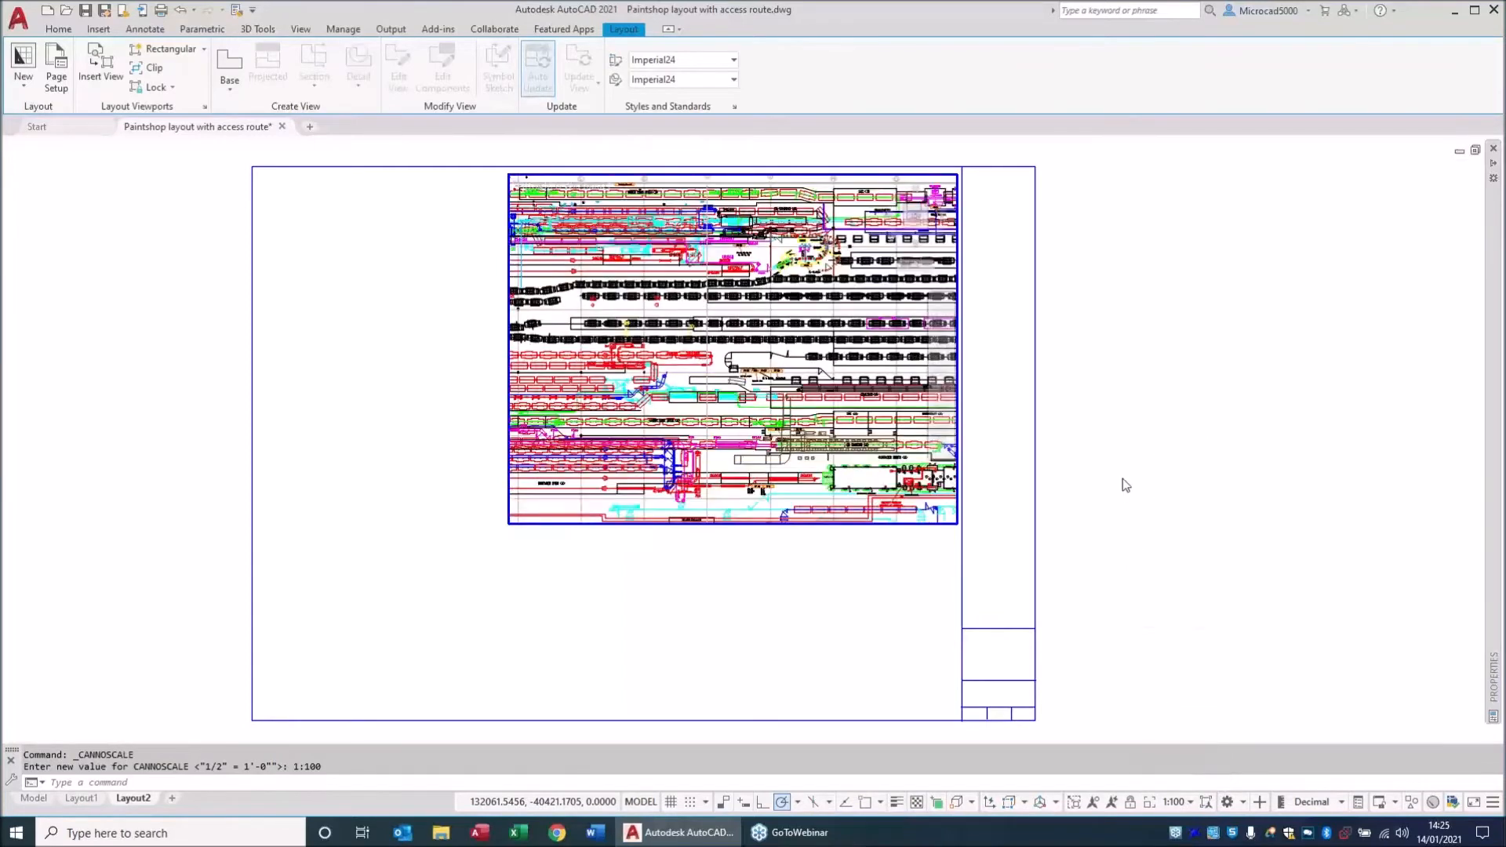
left_click(1182, 798)
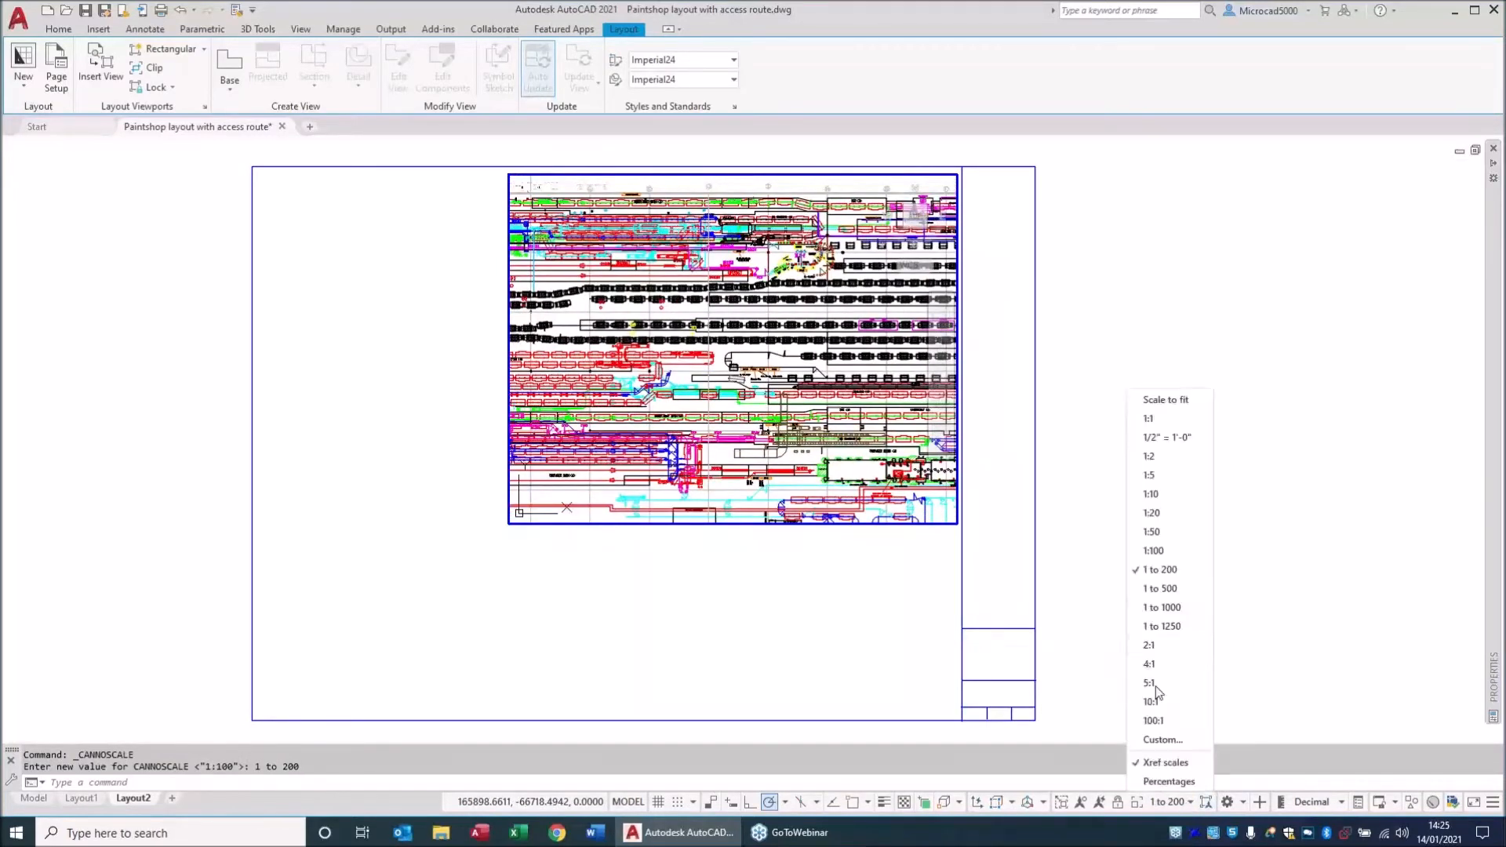
left_click(1151, 579)
mouse_move(842, 449)
middle_mouse_down()
mouse_move(828, 436)
mouse_move(842, 465)
middle_mouse_up()
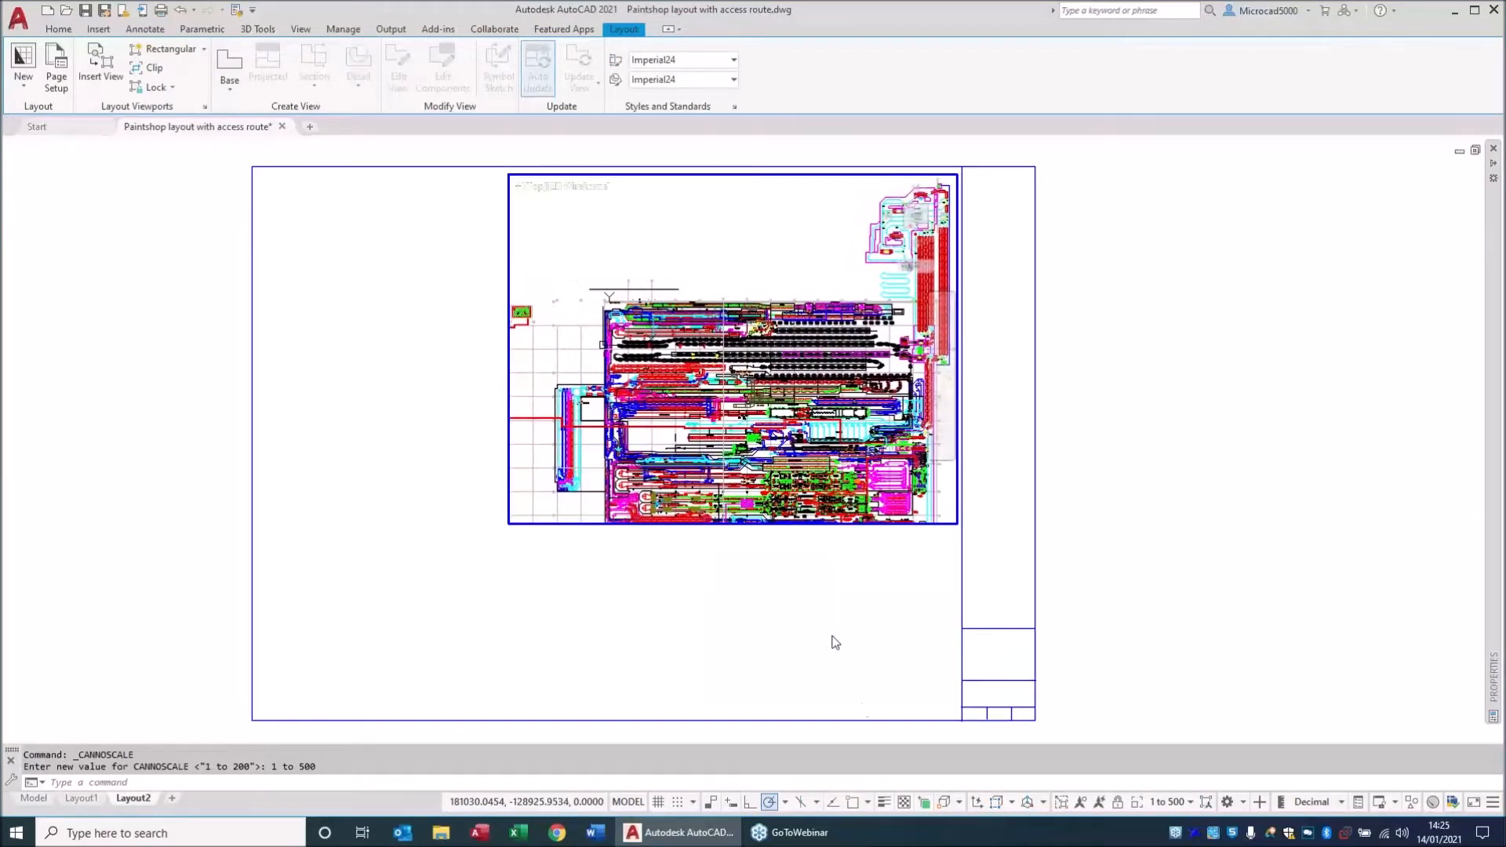
Return to paper space and stretch the viewport's lower-left corner to about 441,239 to fit around the paintshop plan.
double_click(834, 627)
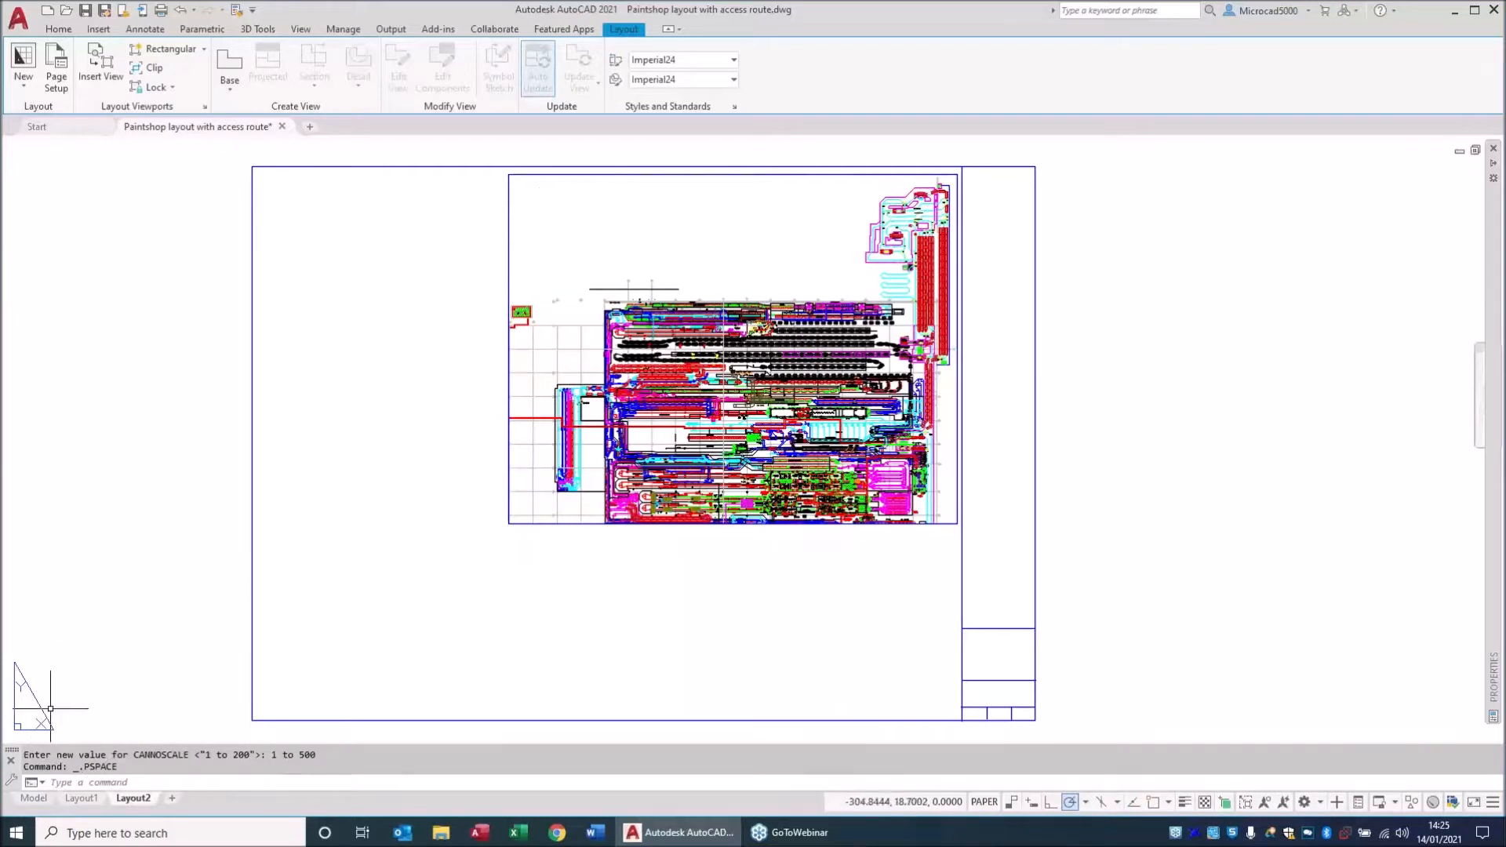
left_click(509, 518)
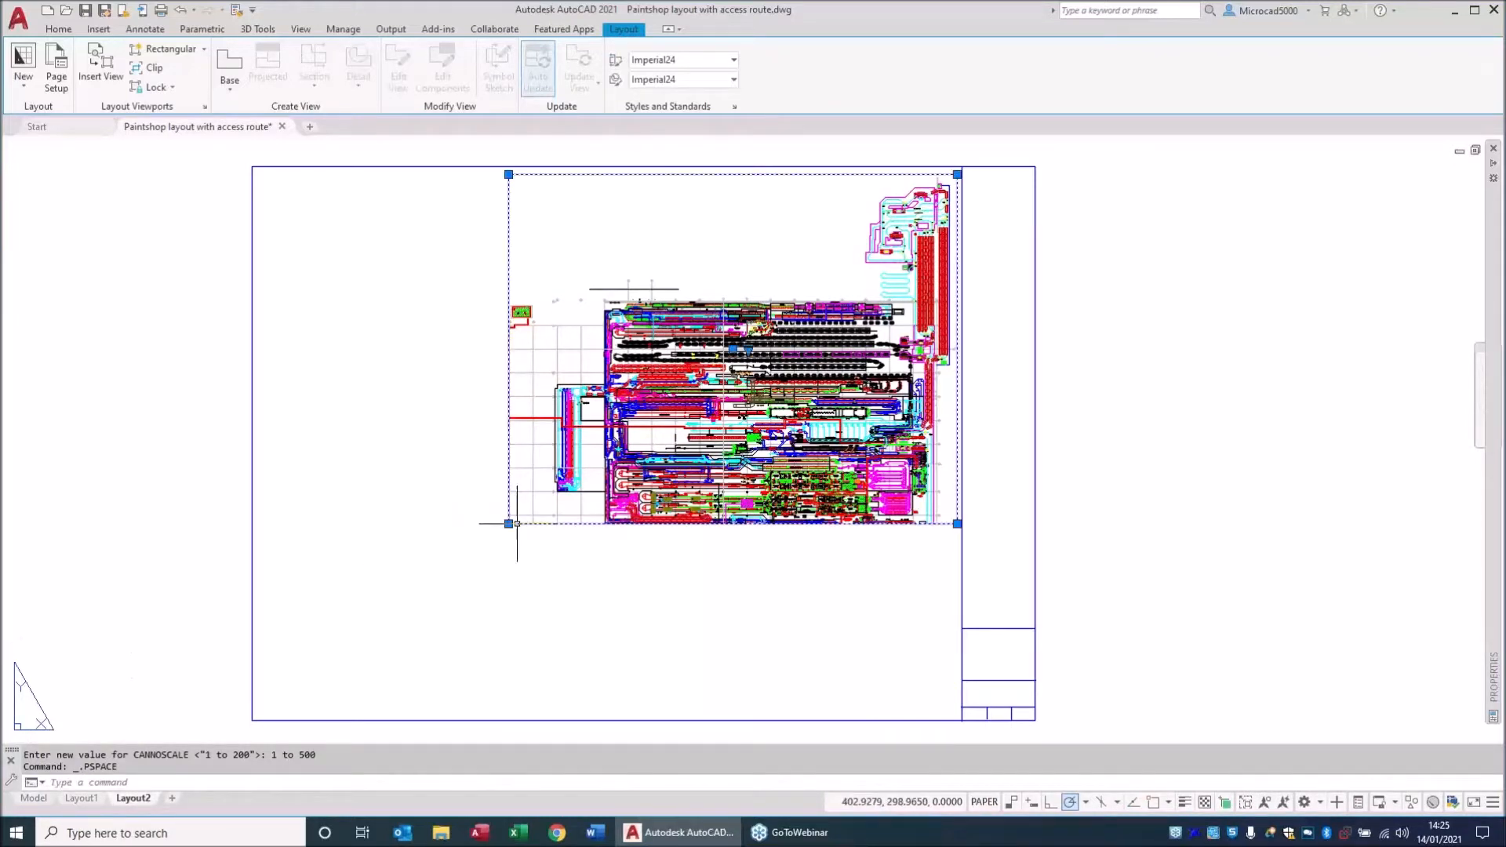
left_click(508, 523)
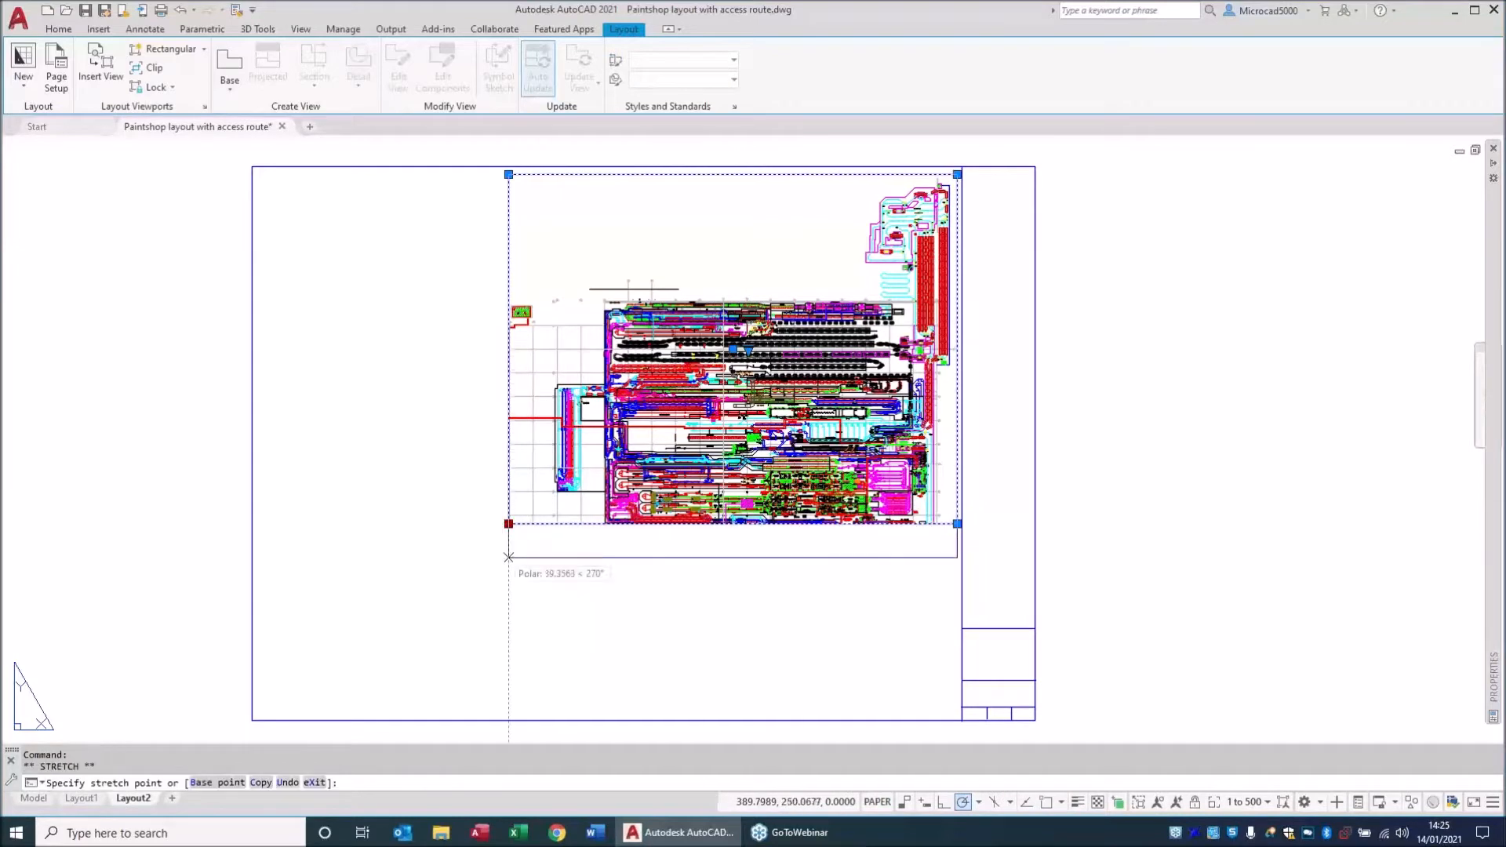
left_click(542, 562)
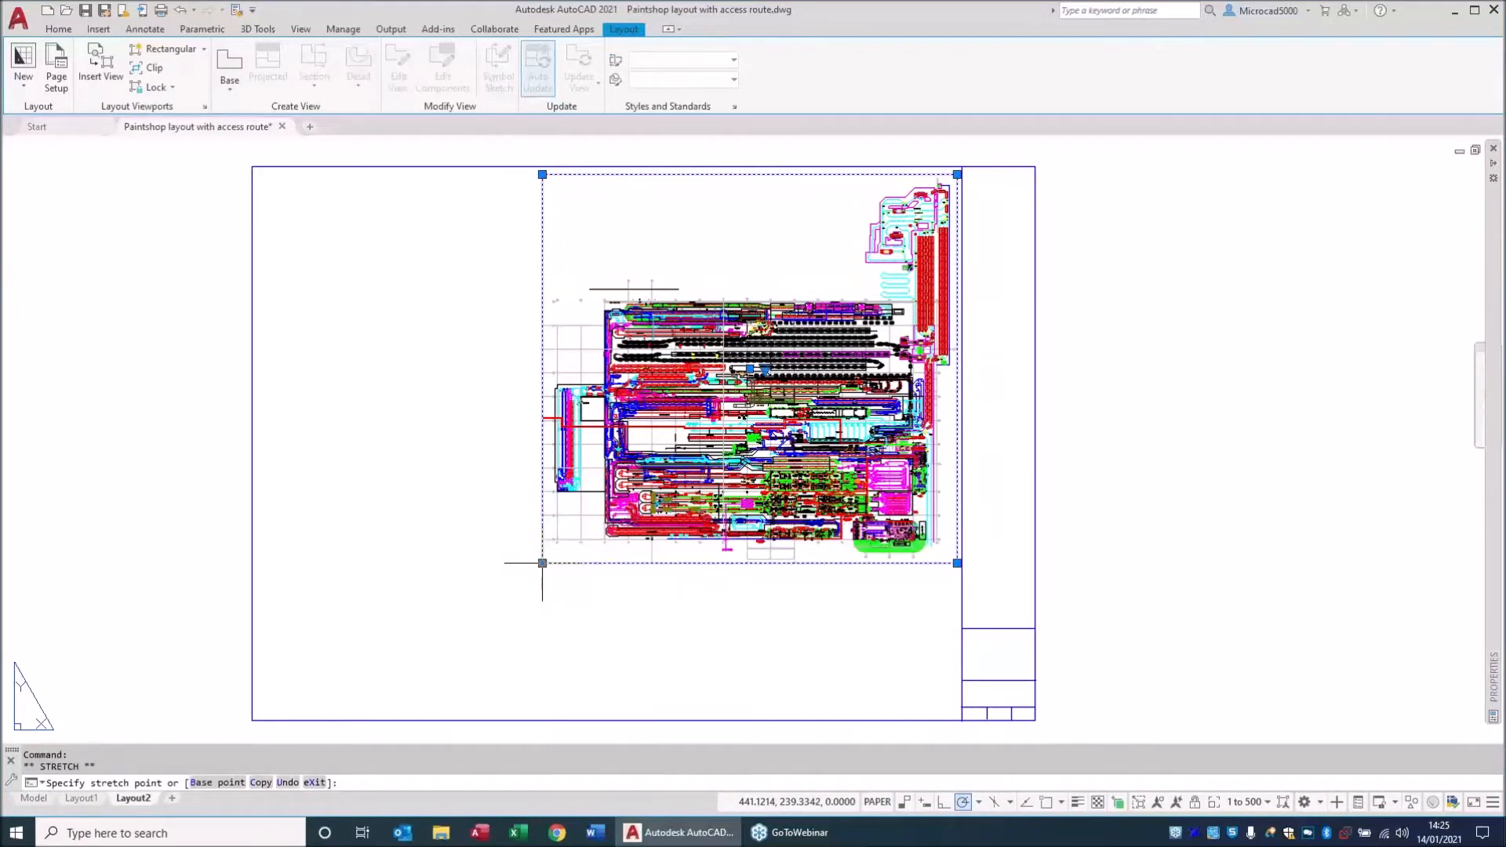
key("Escape")
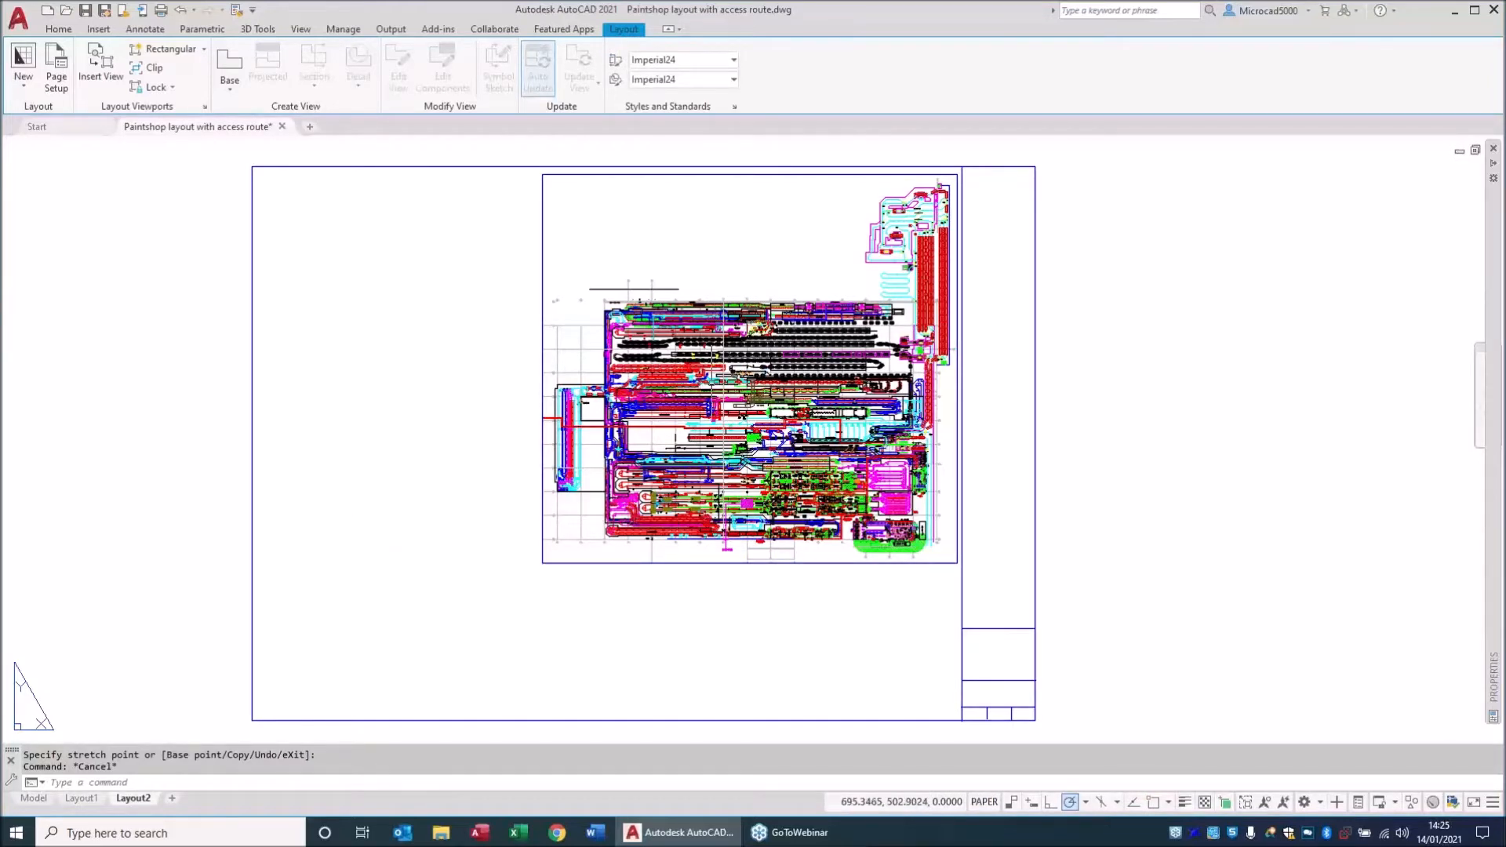
Reactivate the viewport, zoom its view in and out, and reset its scale to 1 to 500.
double_click(602, 344)
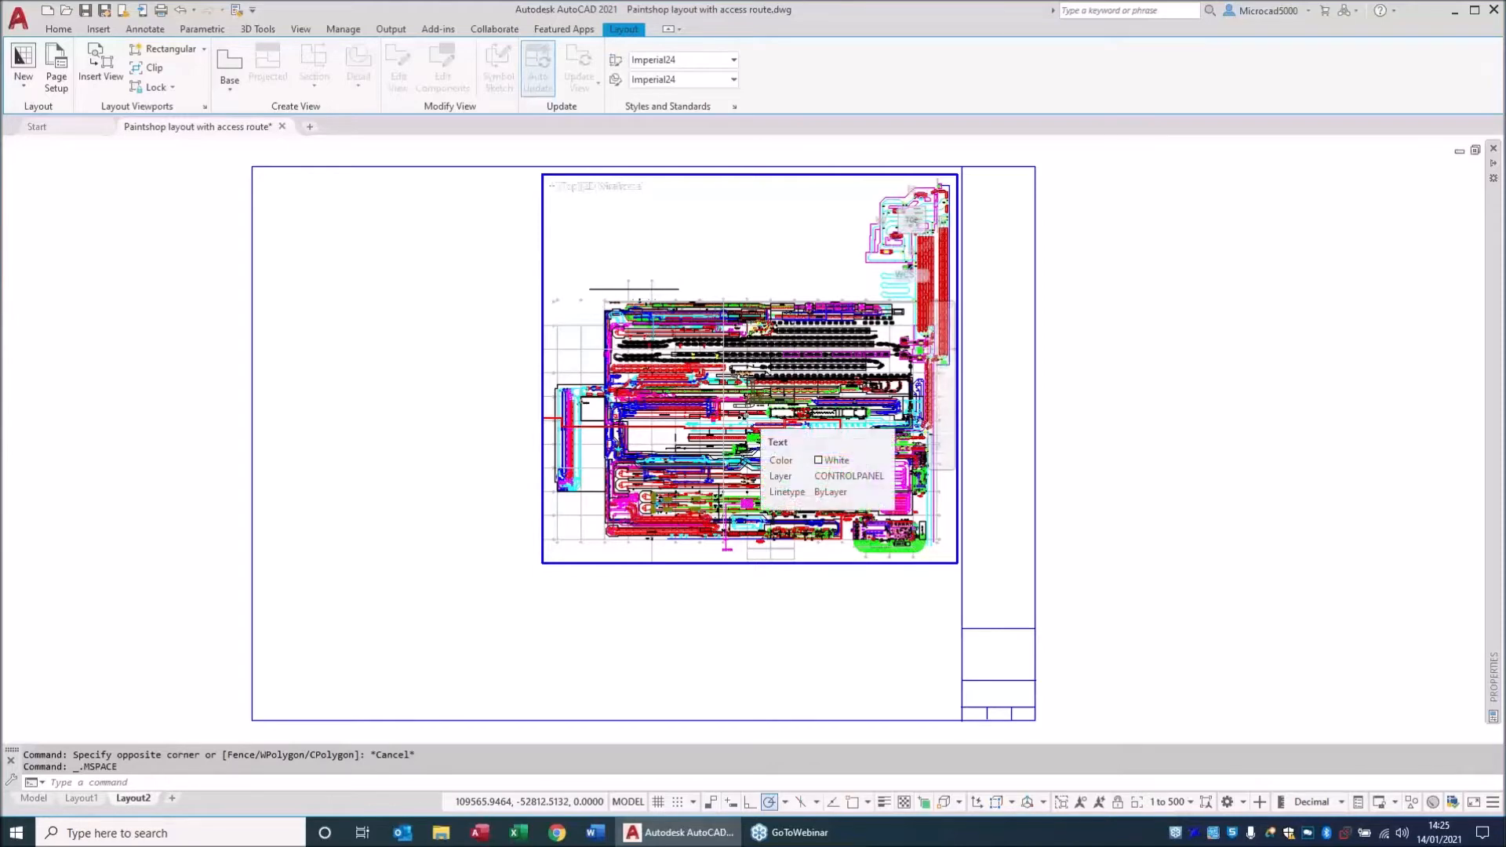
scroll(748, 416, "up", 3)
scroll(748, 416, "down", 3)
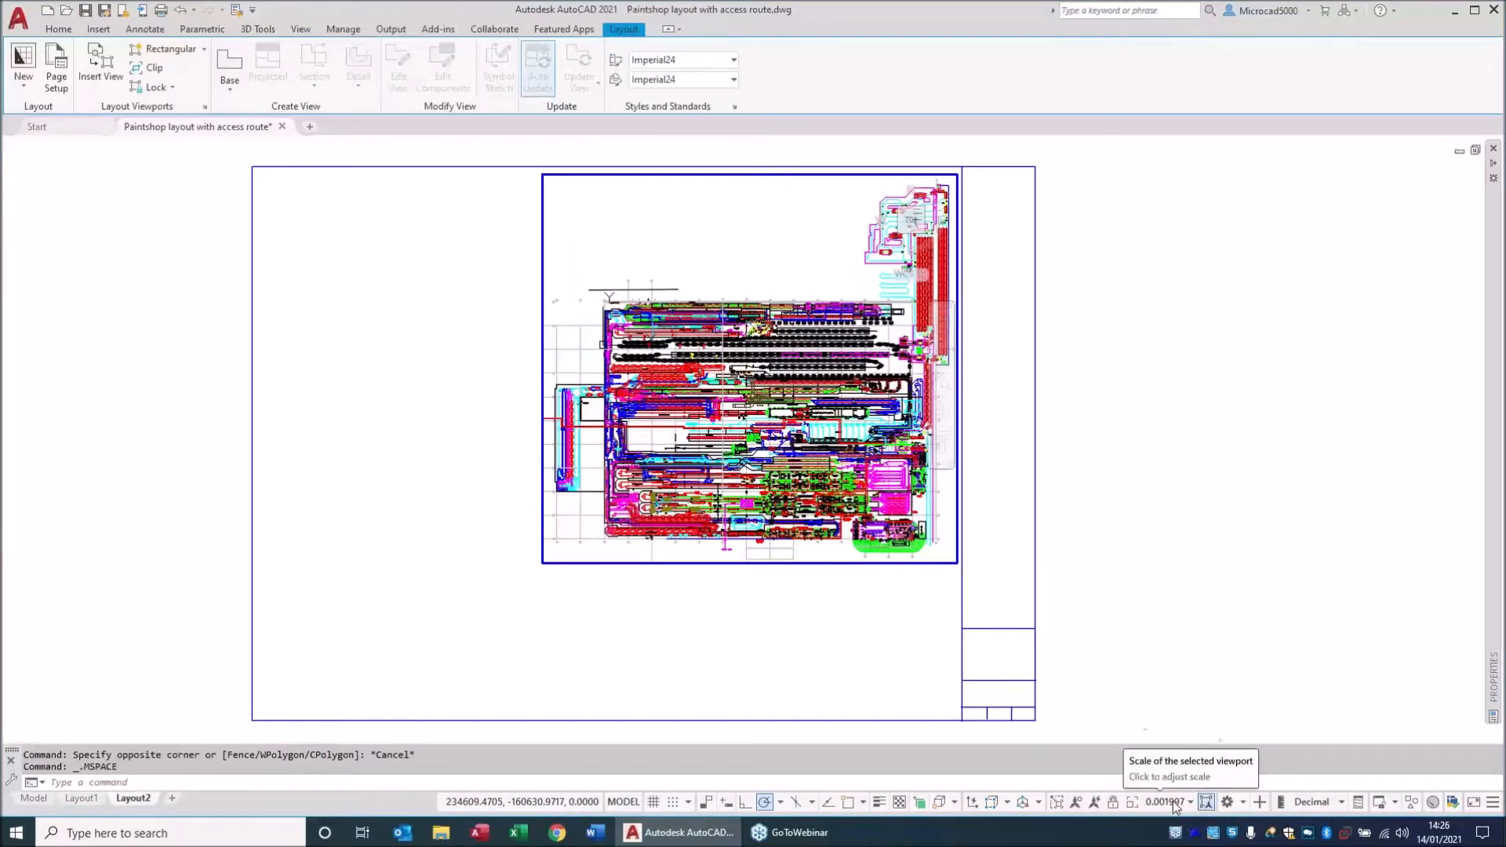
middle_click_drag(602, 343, 644, 385)
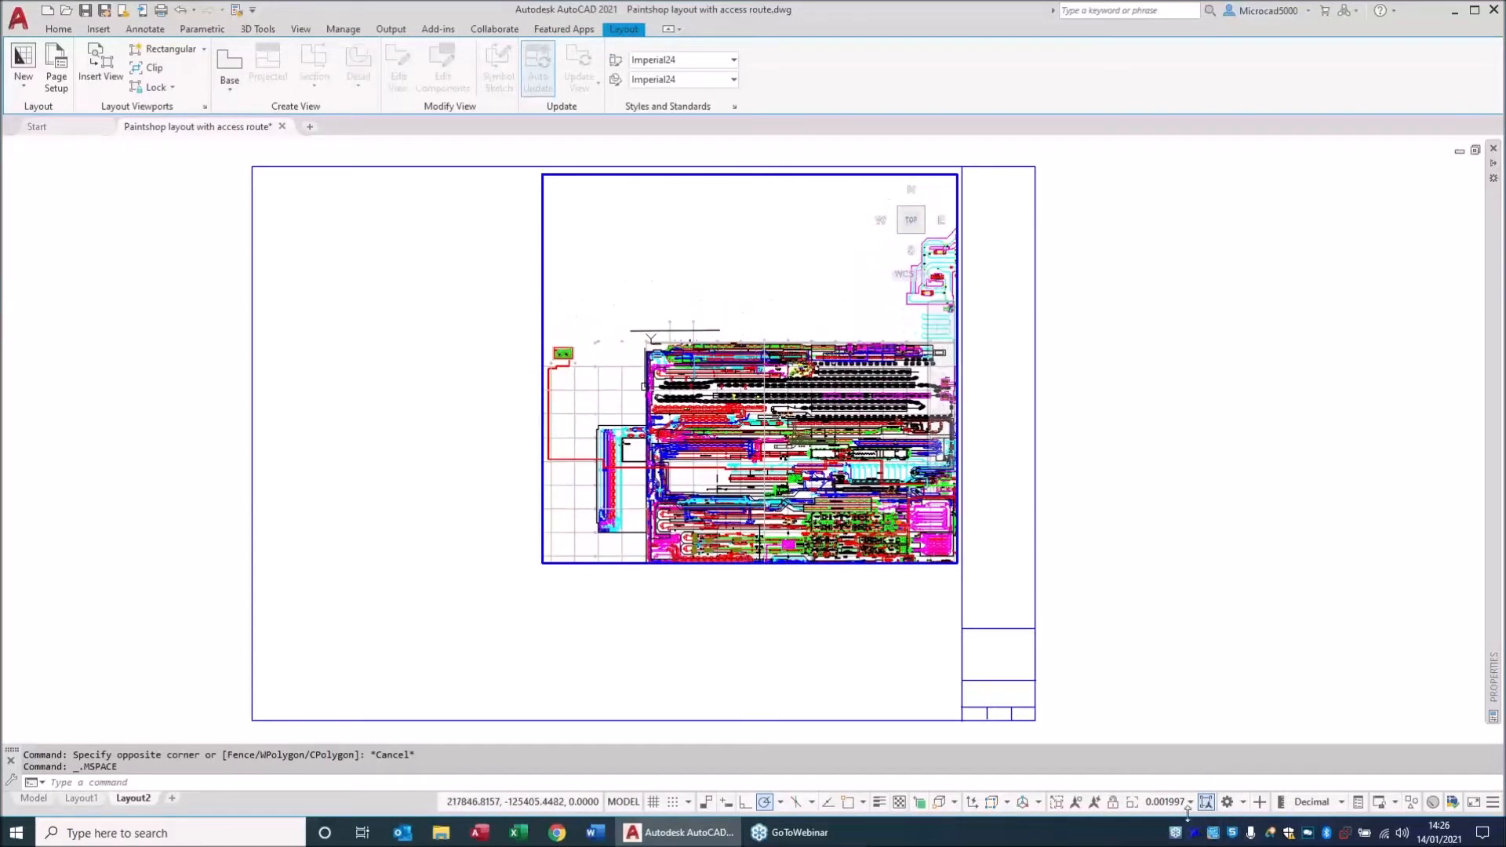
left_click(1189, 804)
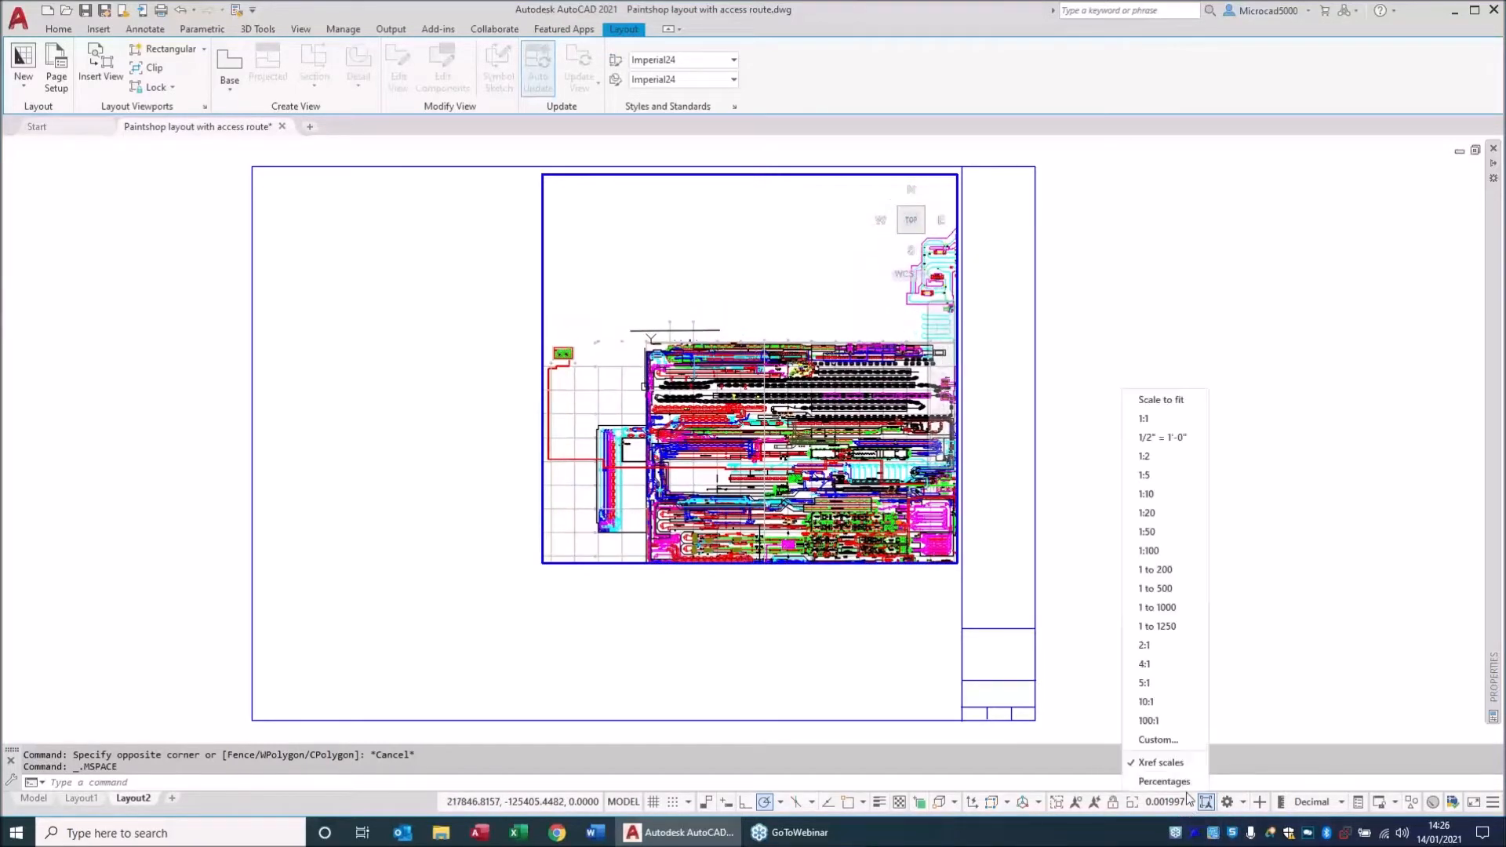
left_click(1157, 590)
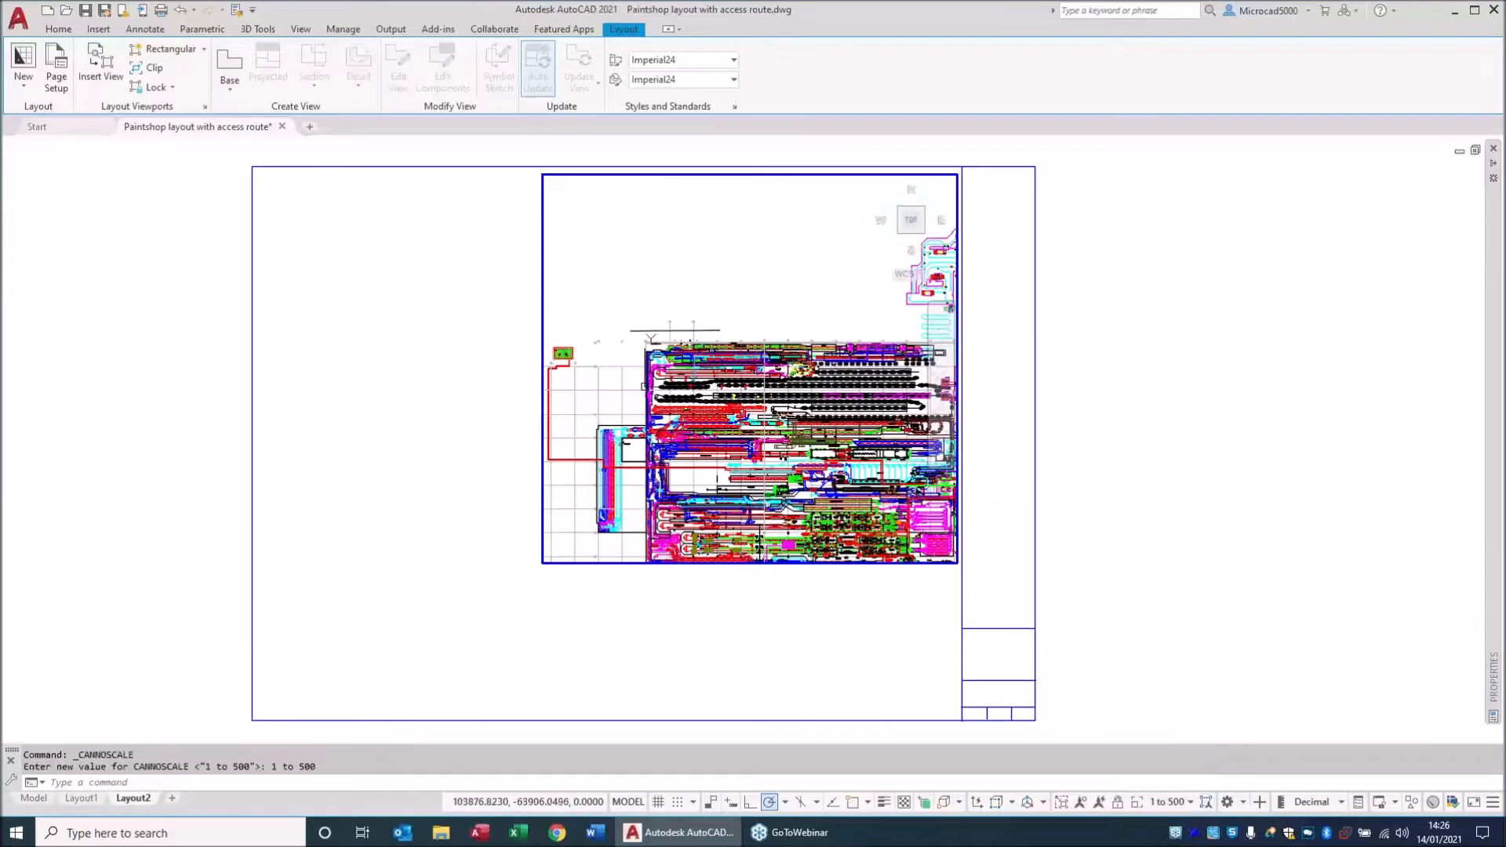
Recentre the paintshop plan in the viewport, lock the viewport, and return to paper space.
middle_click_drag(643, 386, 598, 317)
middle_click_drag(808, 388, 820, 422)
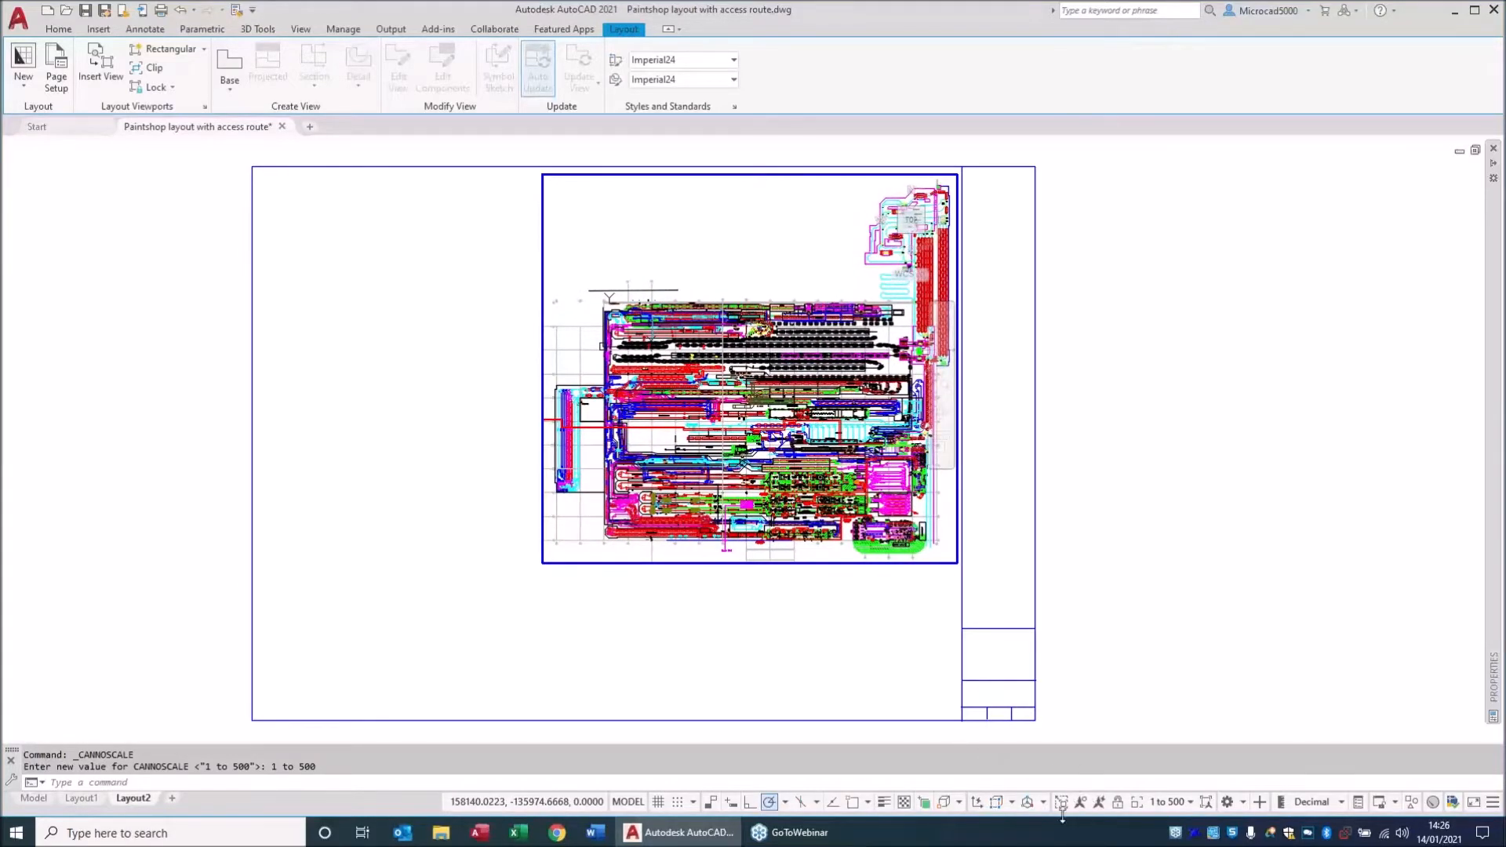
left_click(1118, 803)
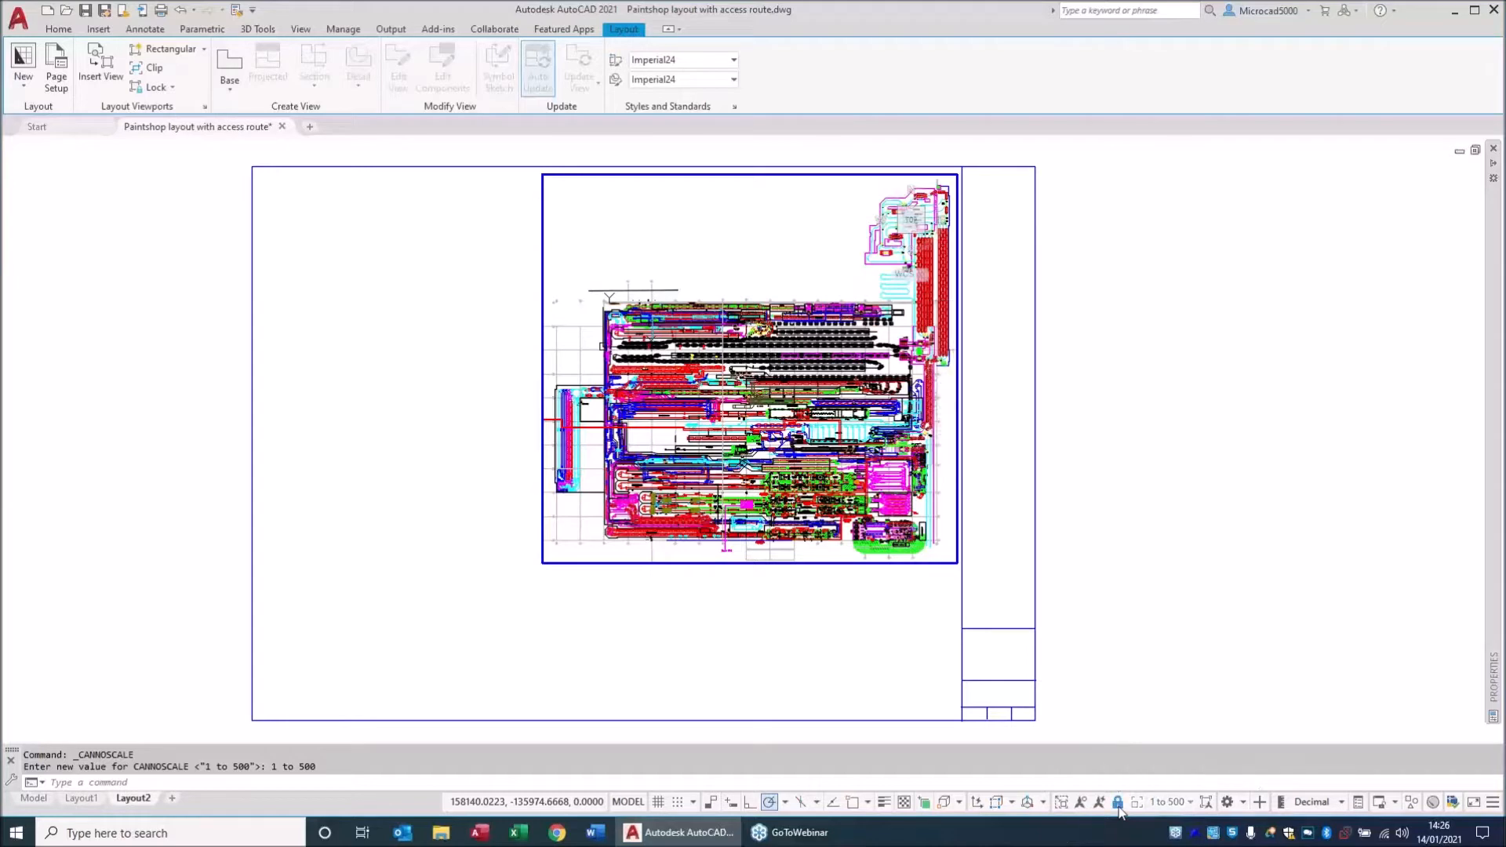
double_click(584, 632)
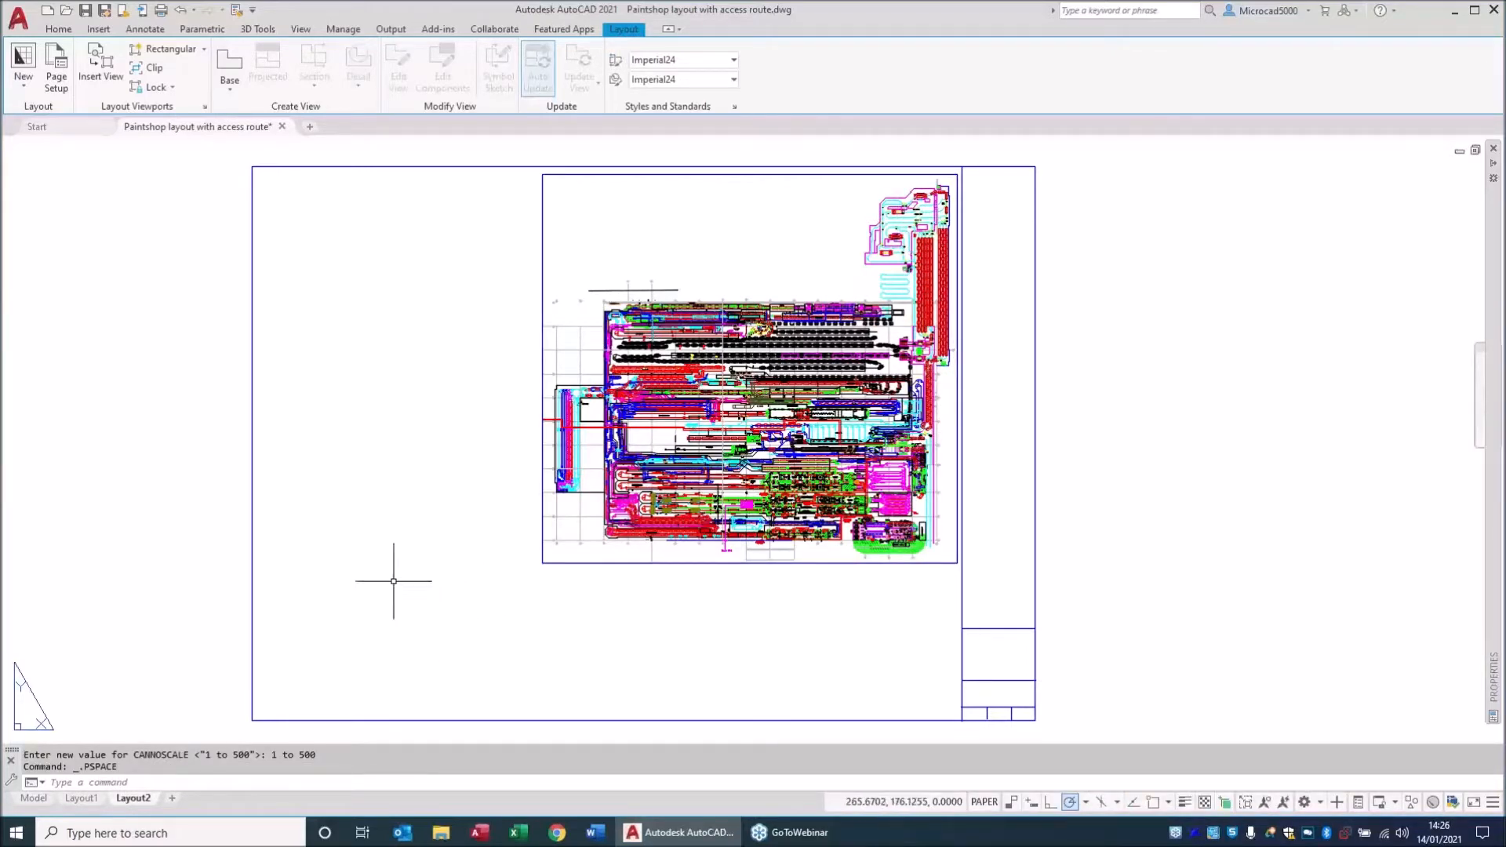
Create two more rectangular viewports on the sheet: a tall one left of the main viewport and a wide one beneath it.
left_click(182, 52)
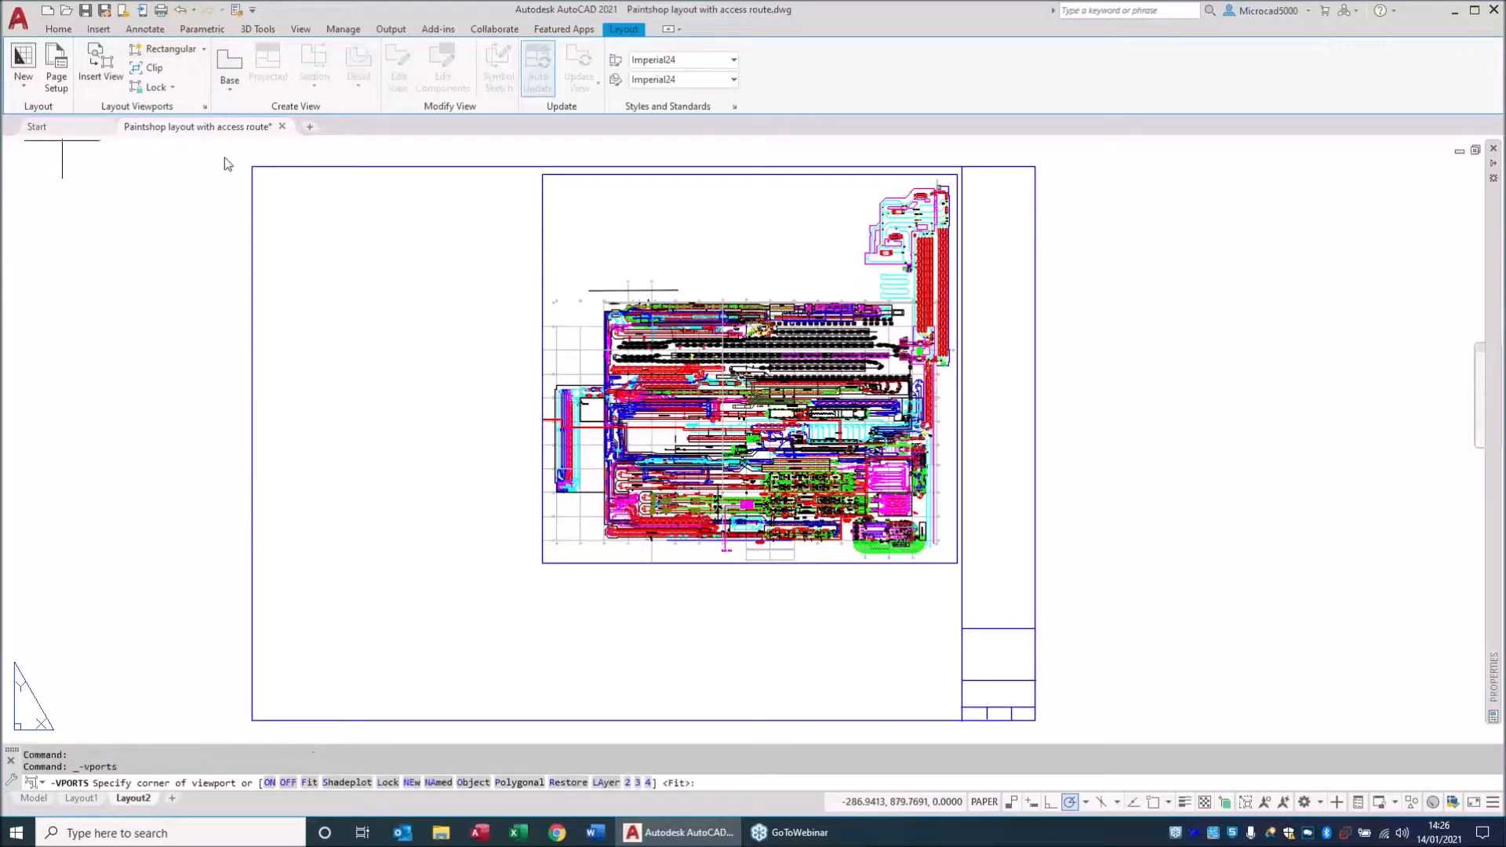
left_click(280, 180)
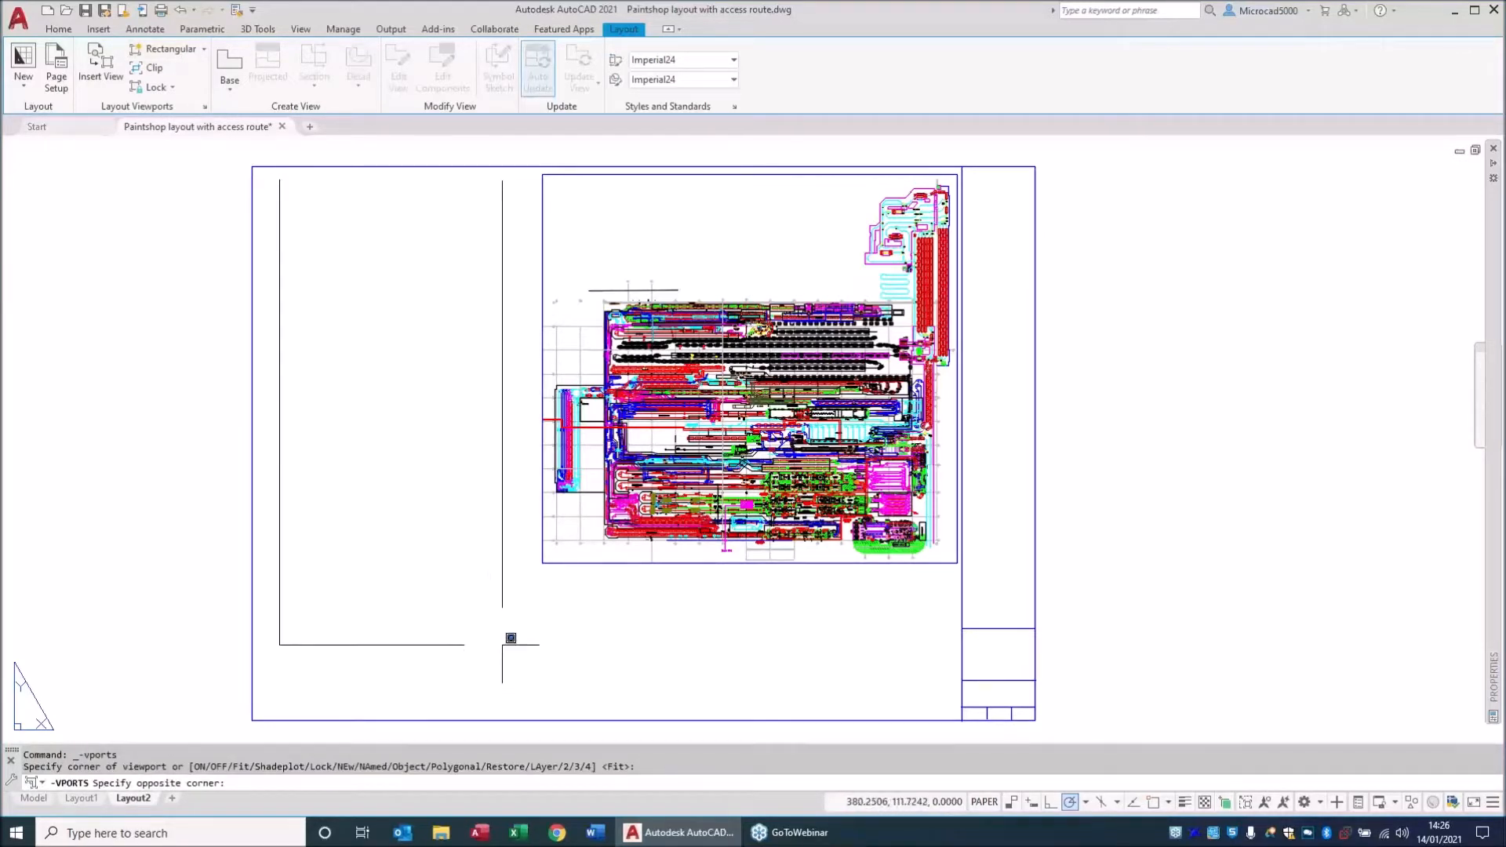
left_click(504, 580)
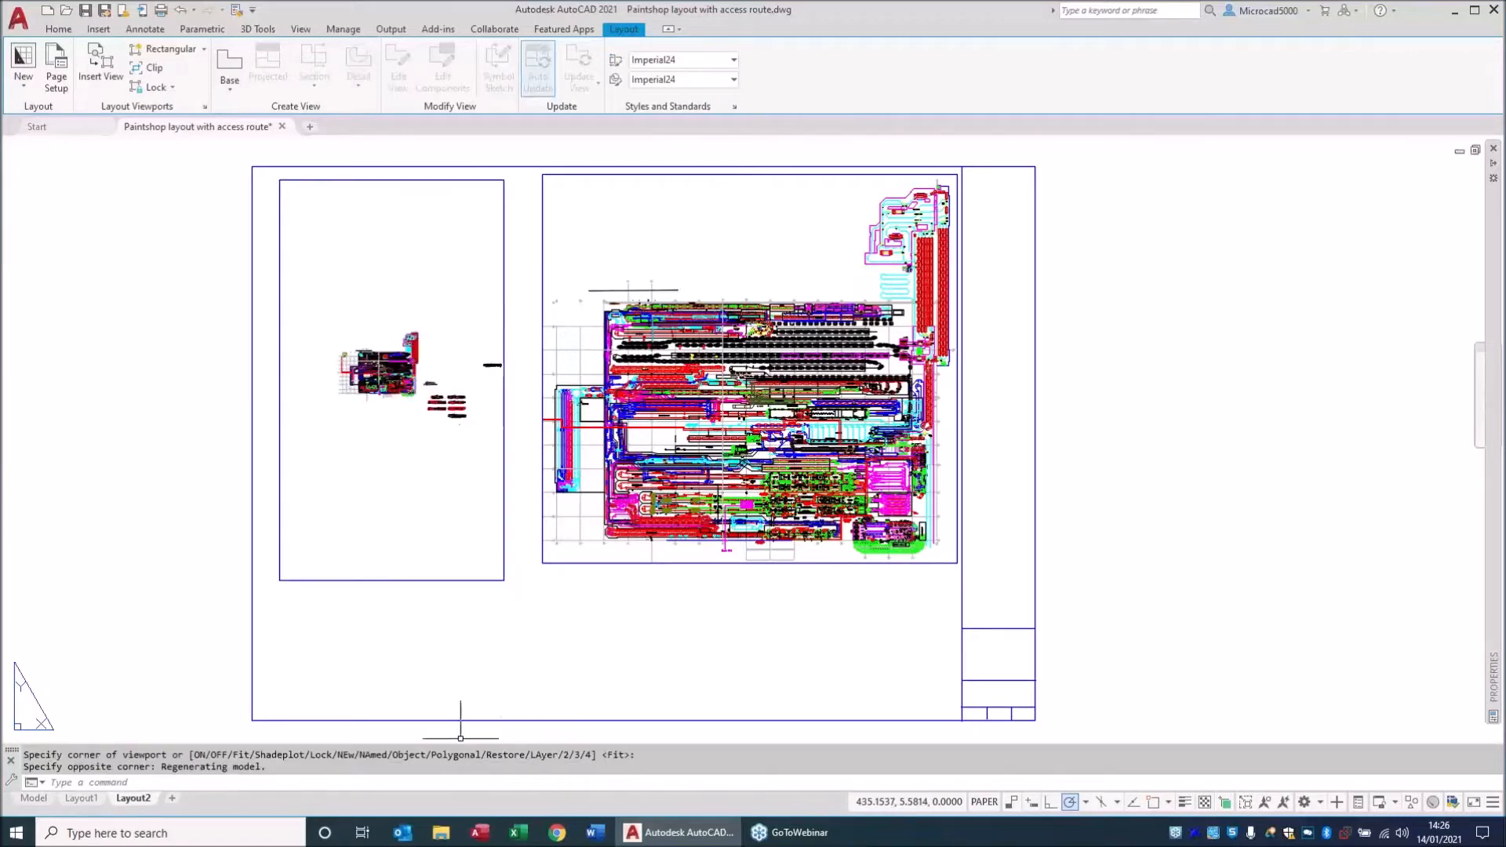
key("Return")
left_click(363, 716)
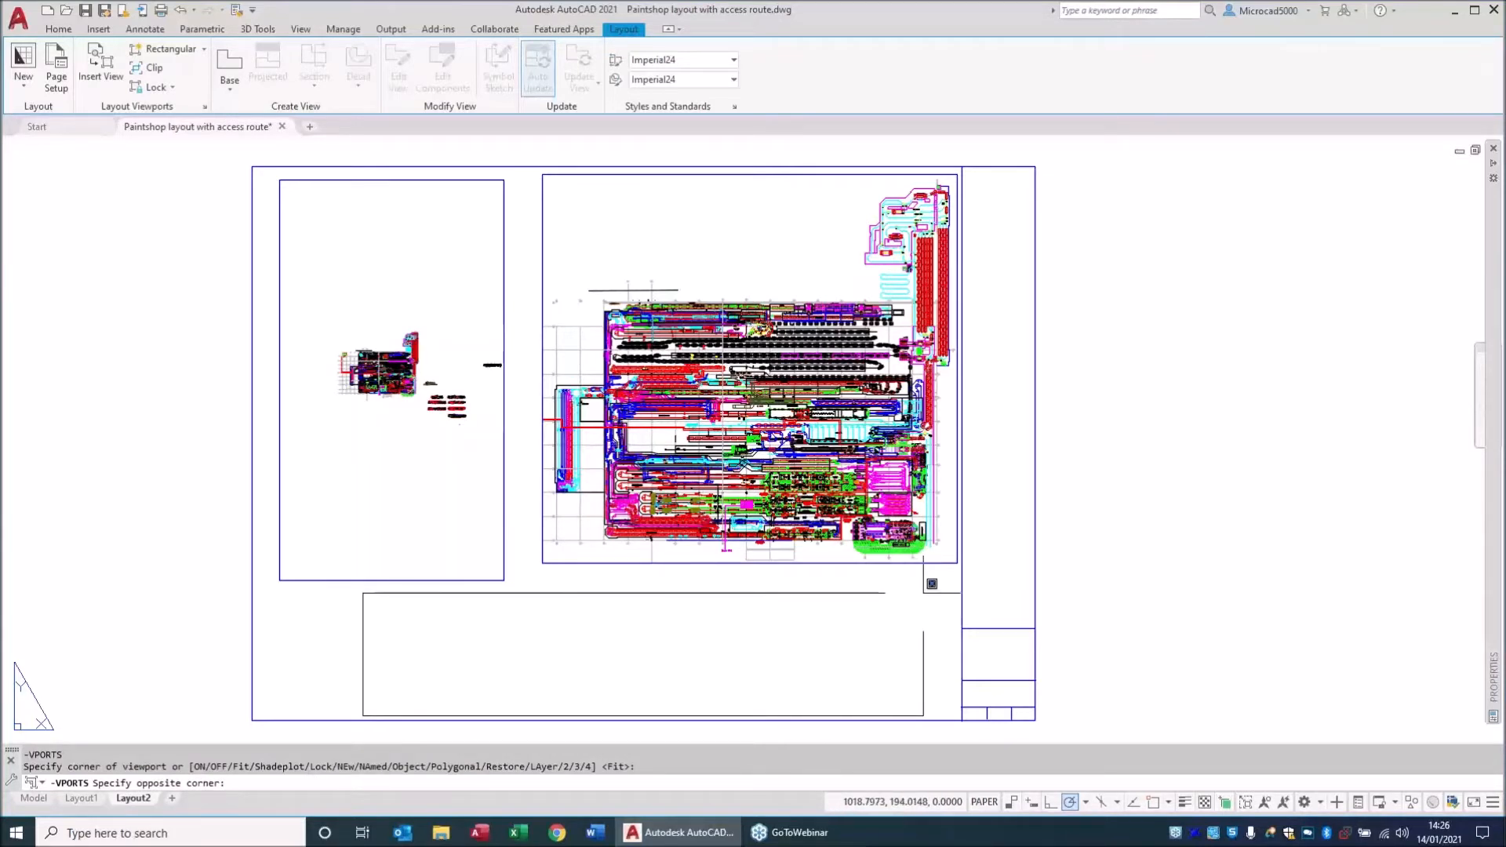
left_click(924, 593)
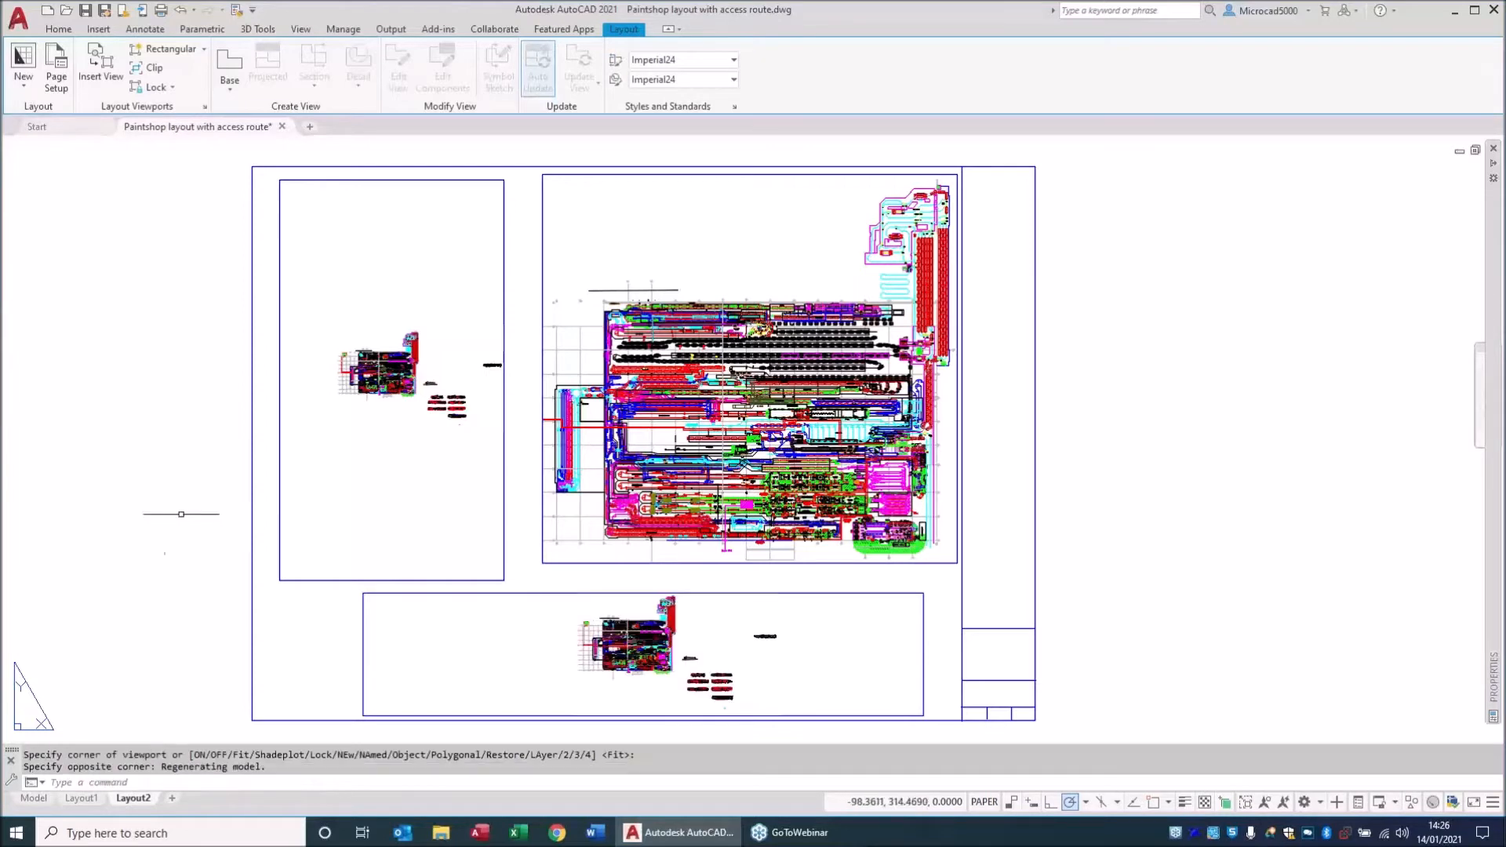
Stretch the lower viewport's upper-left corner inward so its left edge clears the tall viewport.
left_click(366, 593)
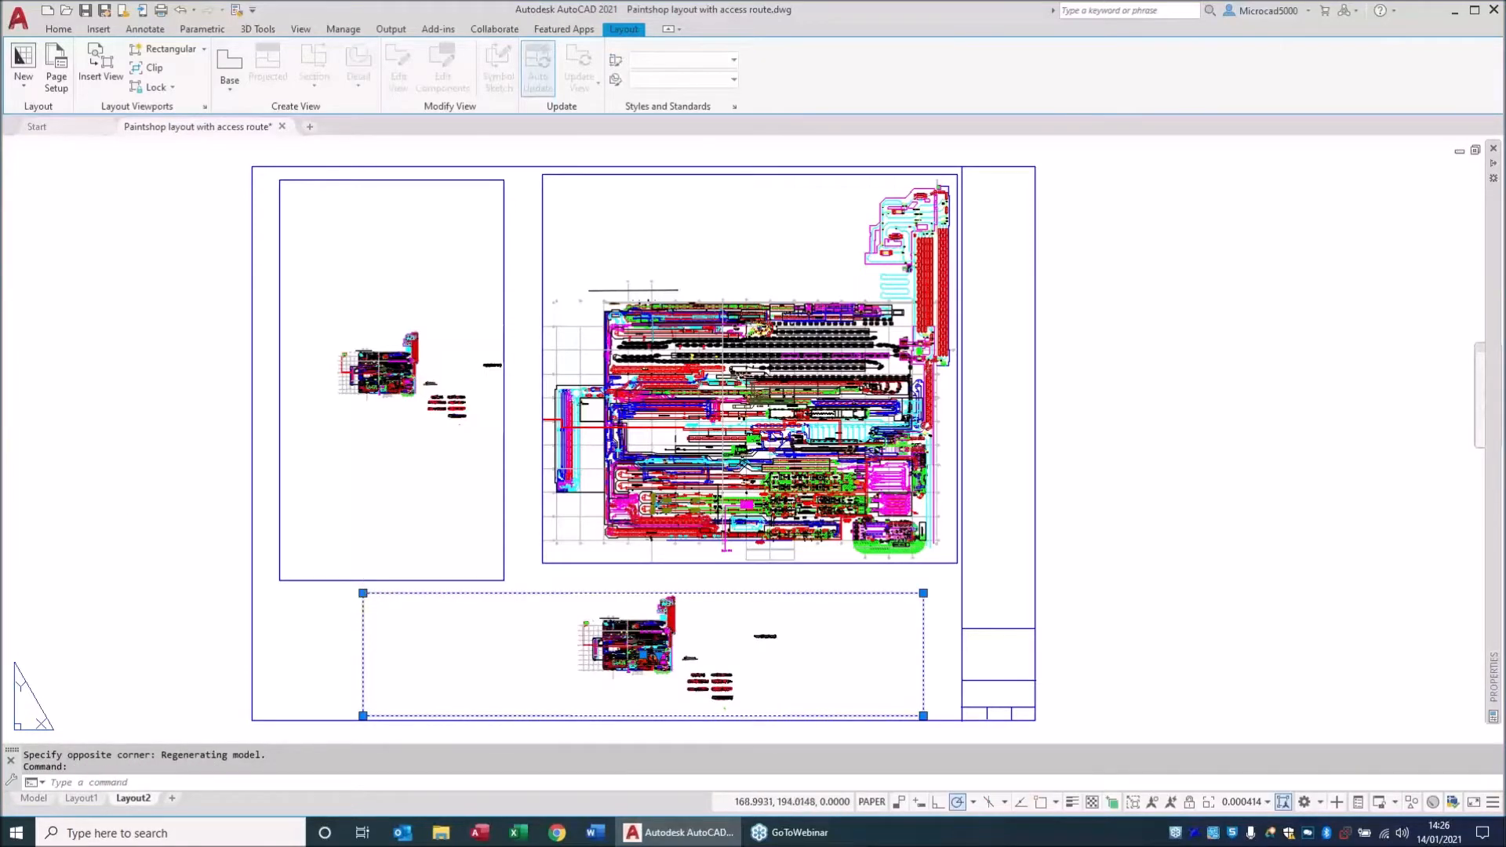
left_click(364, 593)
left_click(513, 584)
Activate the tall viewport, scale its view of the left-hand conveyor lanes to 1:100, lock it, and return to paper space.
double_click(347, 472)
scroll(350, 380, "up", 6)
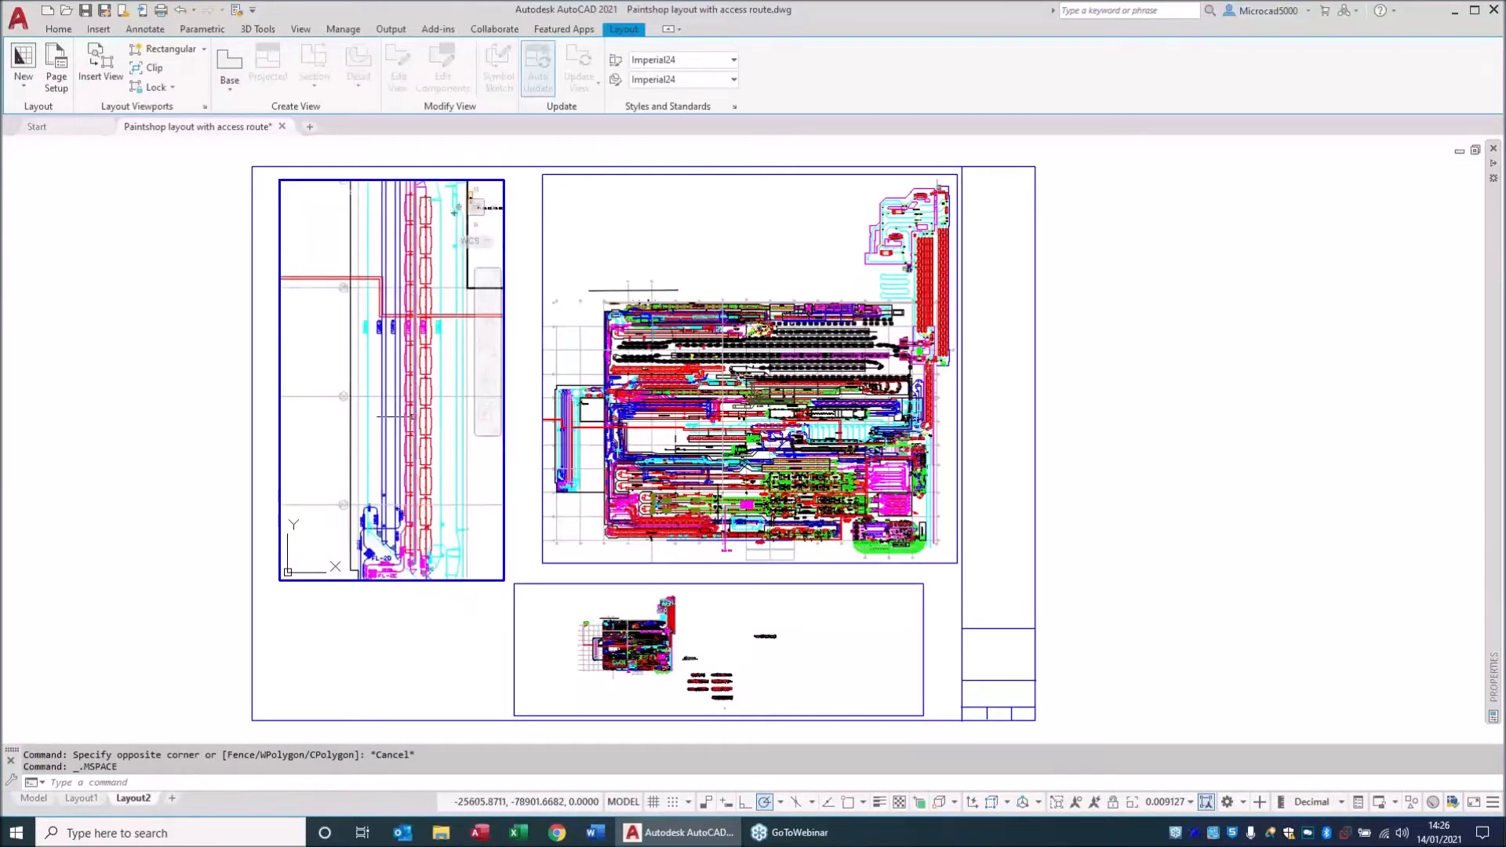
left_click(1189, 803)
left_click(1154, 555)
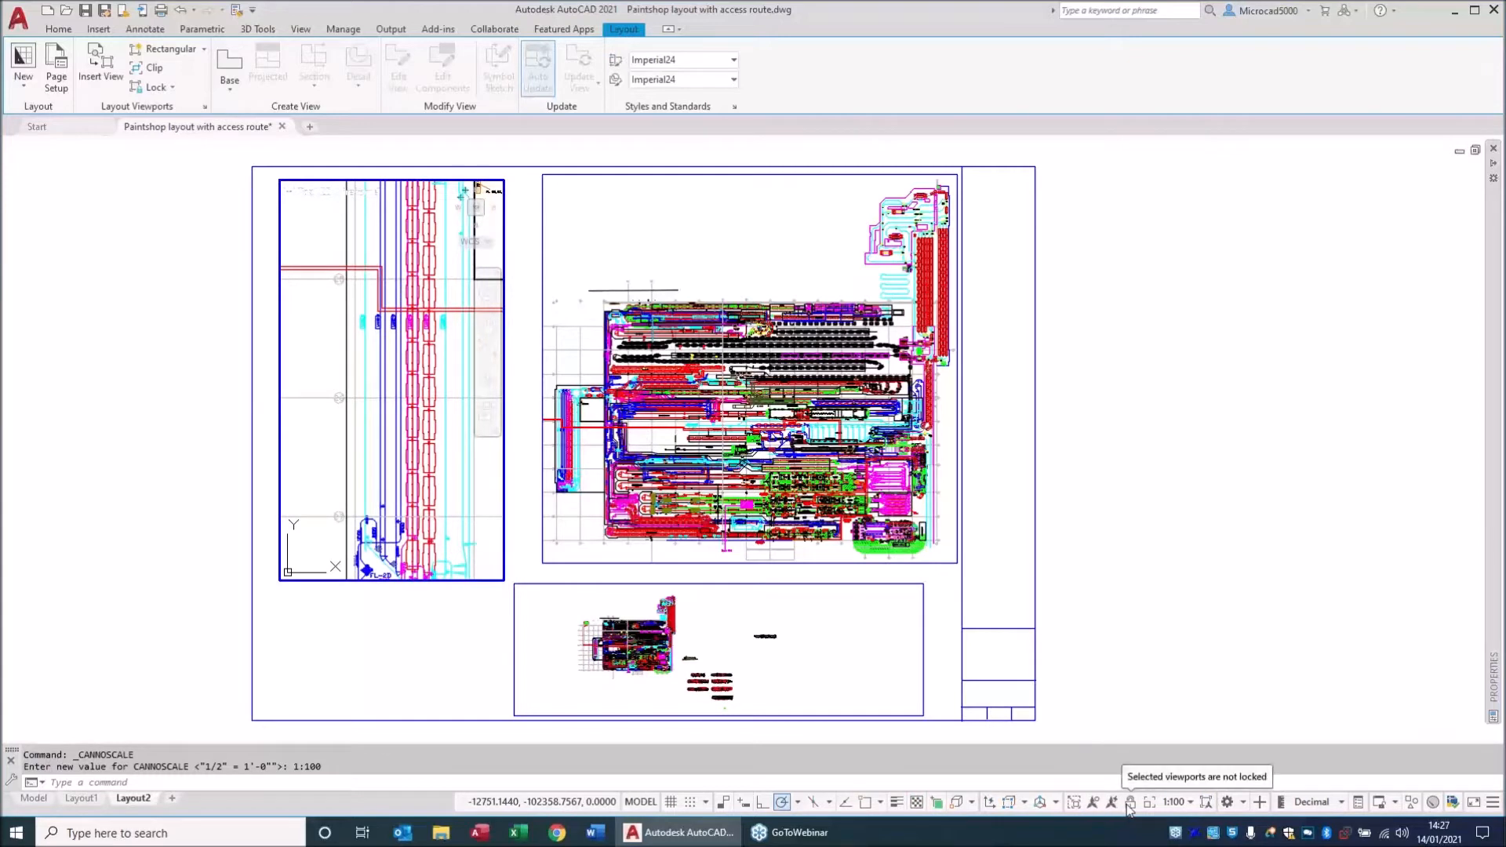
double_click(449, 628)
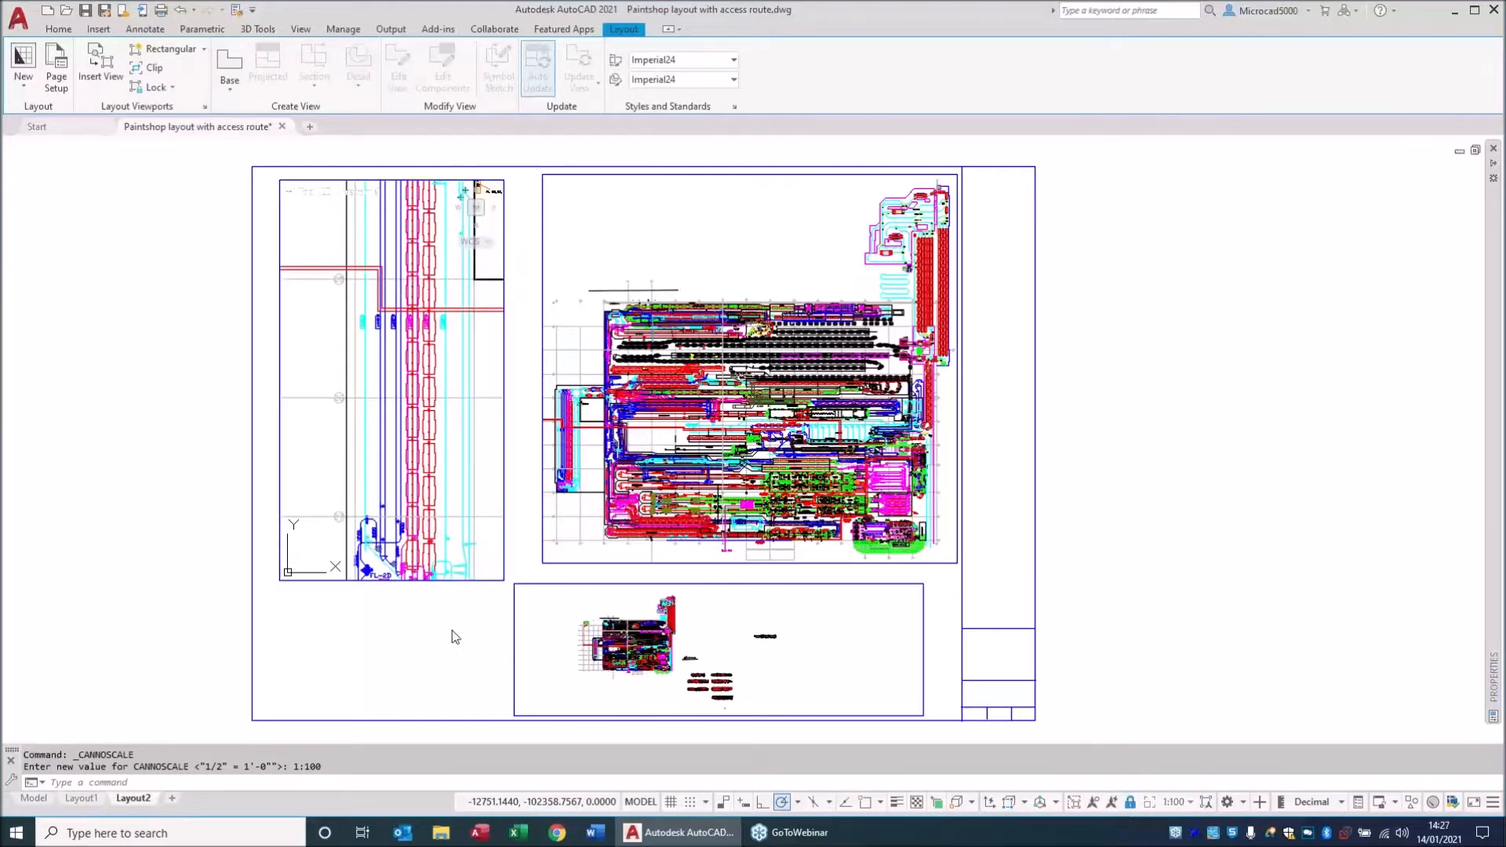
Stretch the tall viewport's lower-right corner down towards the sheet's lower border, then recentre its view on the full conveyor loop and lock it.
left_click(441, 579)
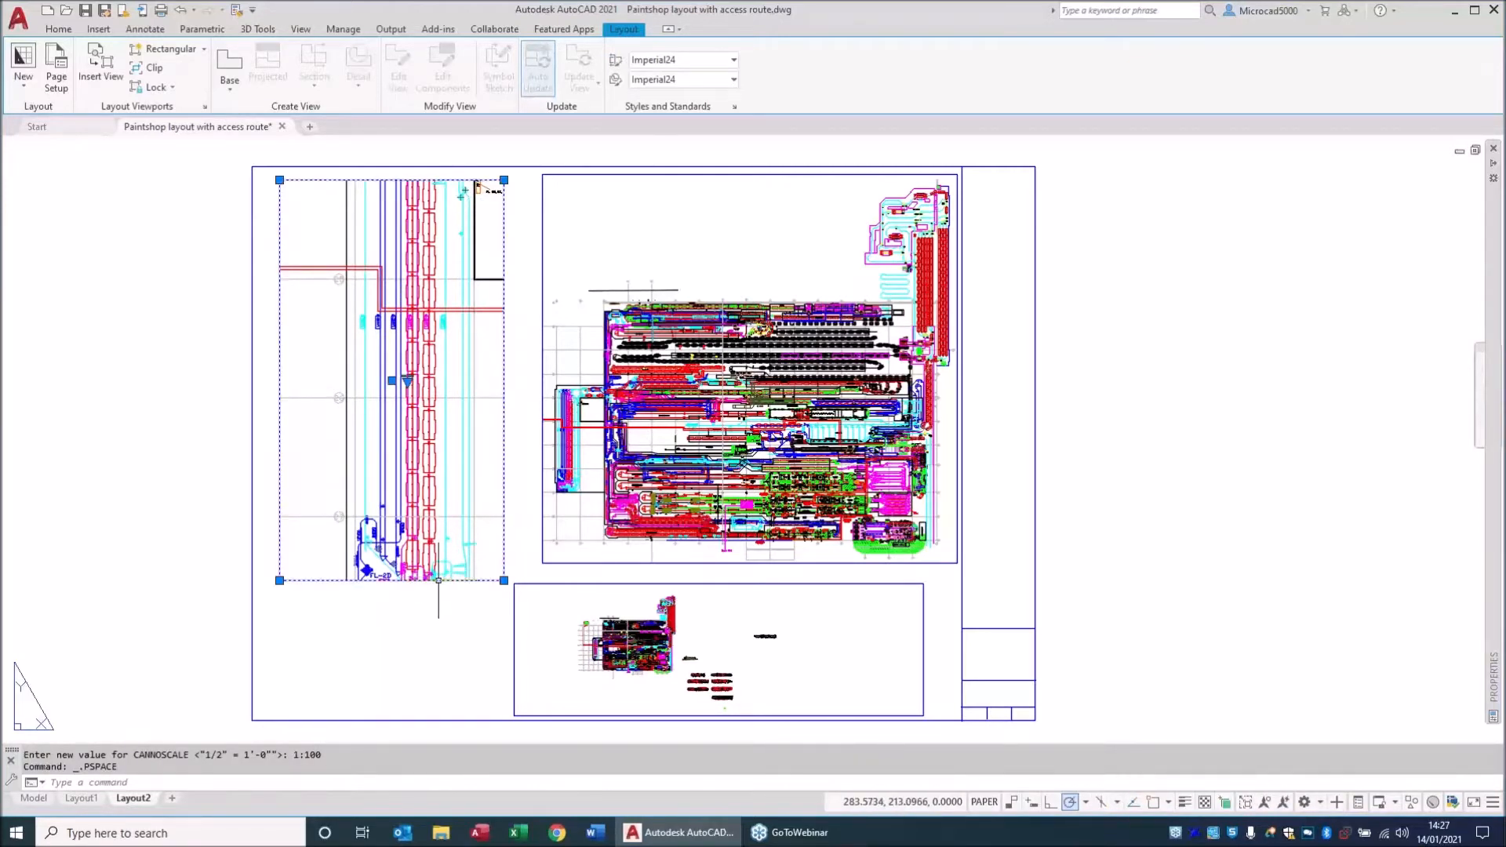
left_click(503, 581)
left_click(503, 696)
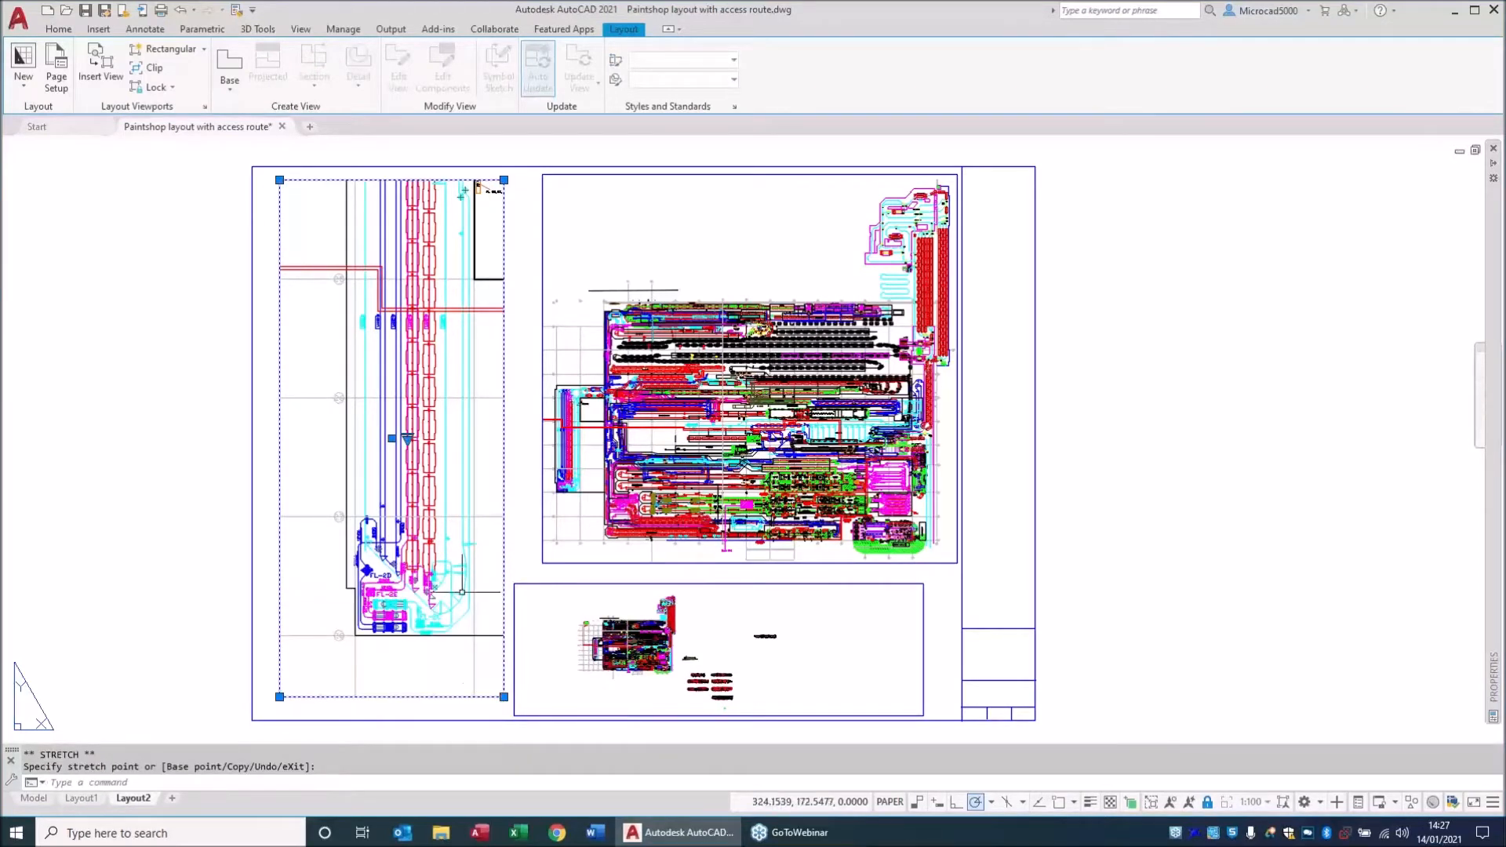
double_click(407, 439)
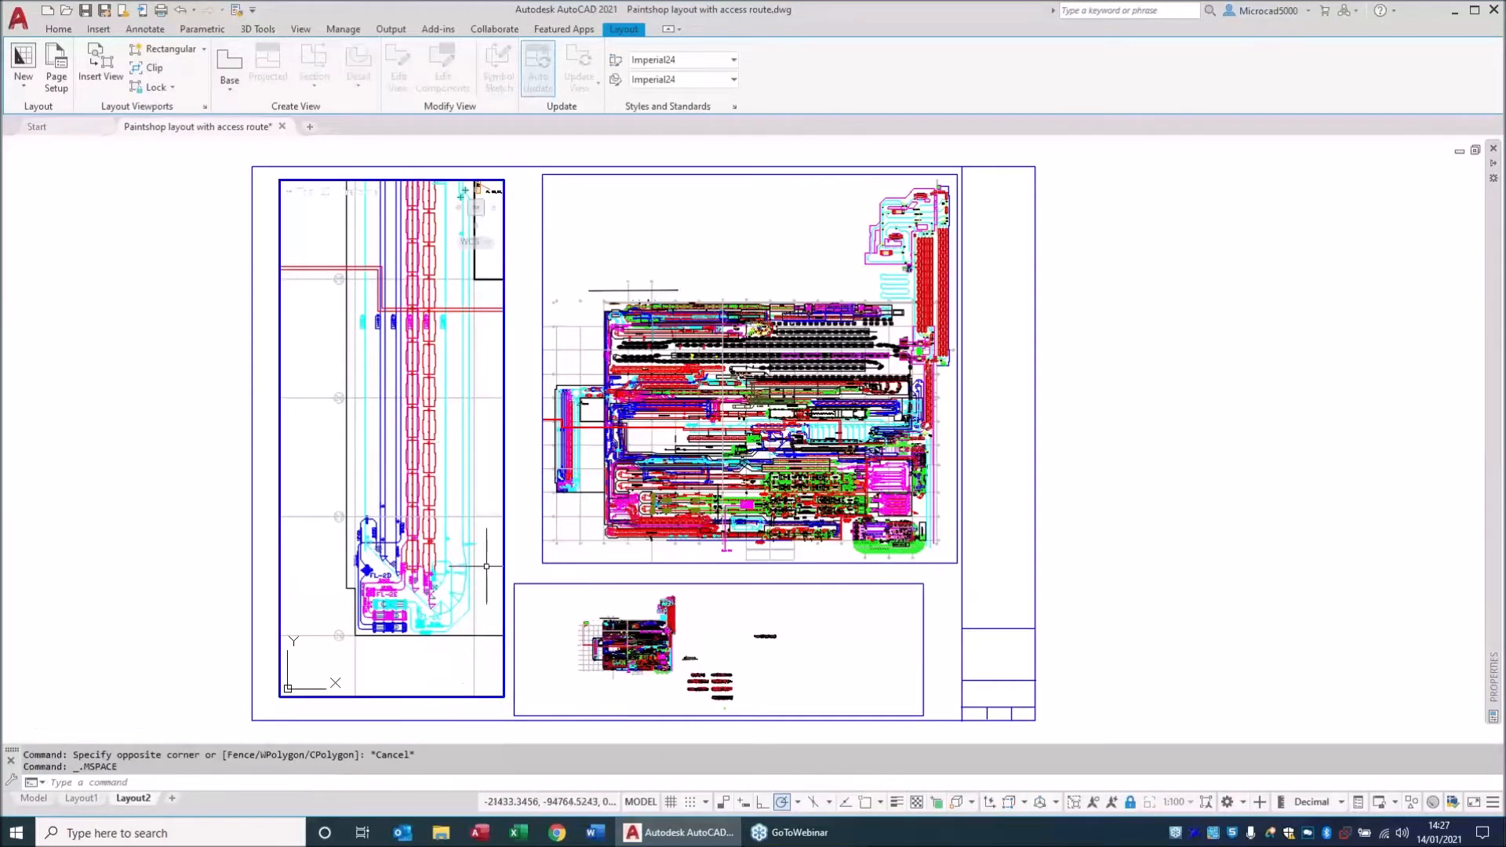
left_click(399, 311)
middle_click_drag(393, 351, 371, 410)
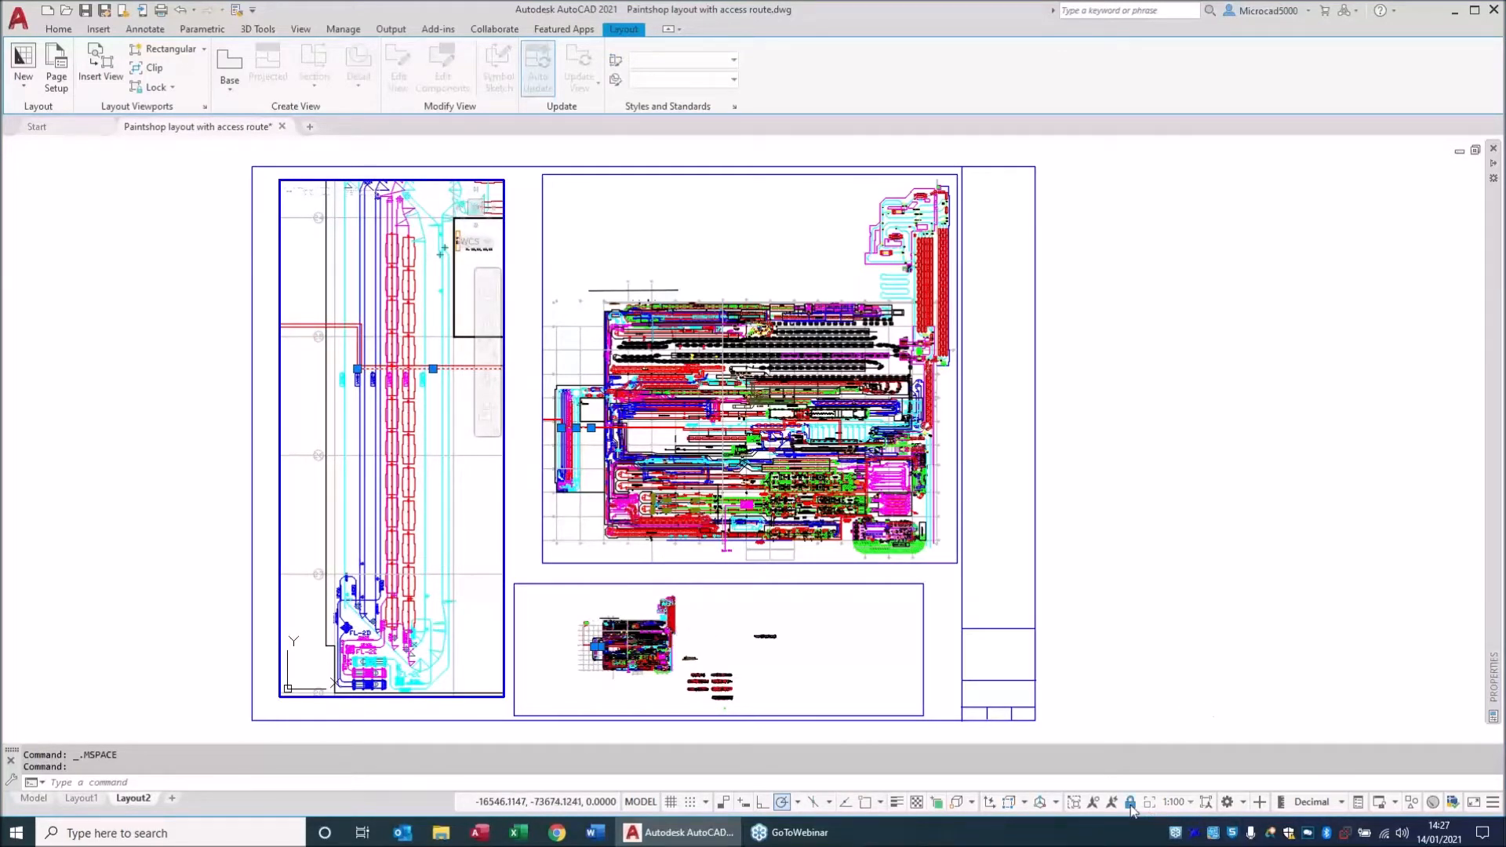
Activate the lower viewport, clear the selection, and frame the building with the green hatched surround.
left_click(839, 634)
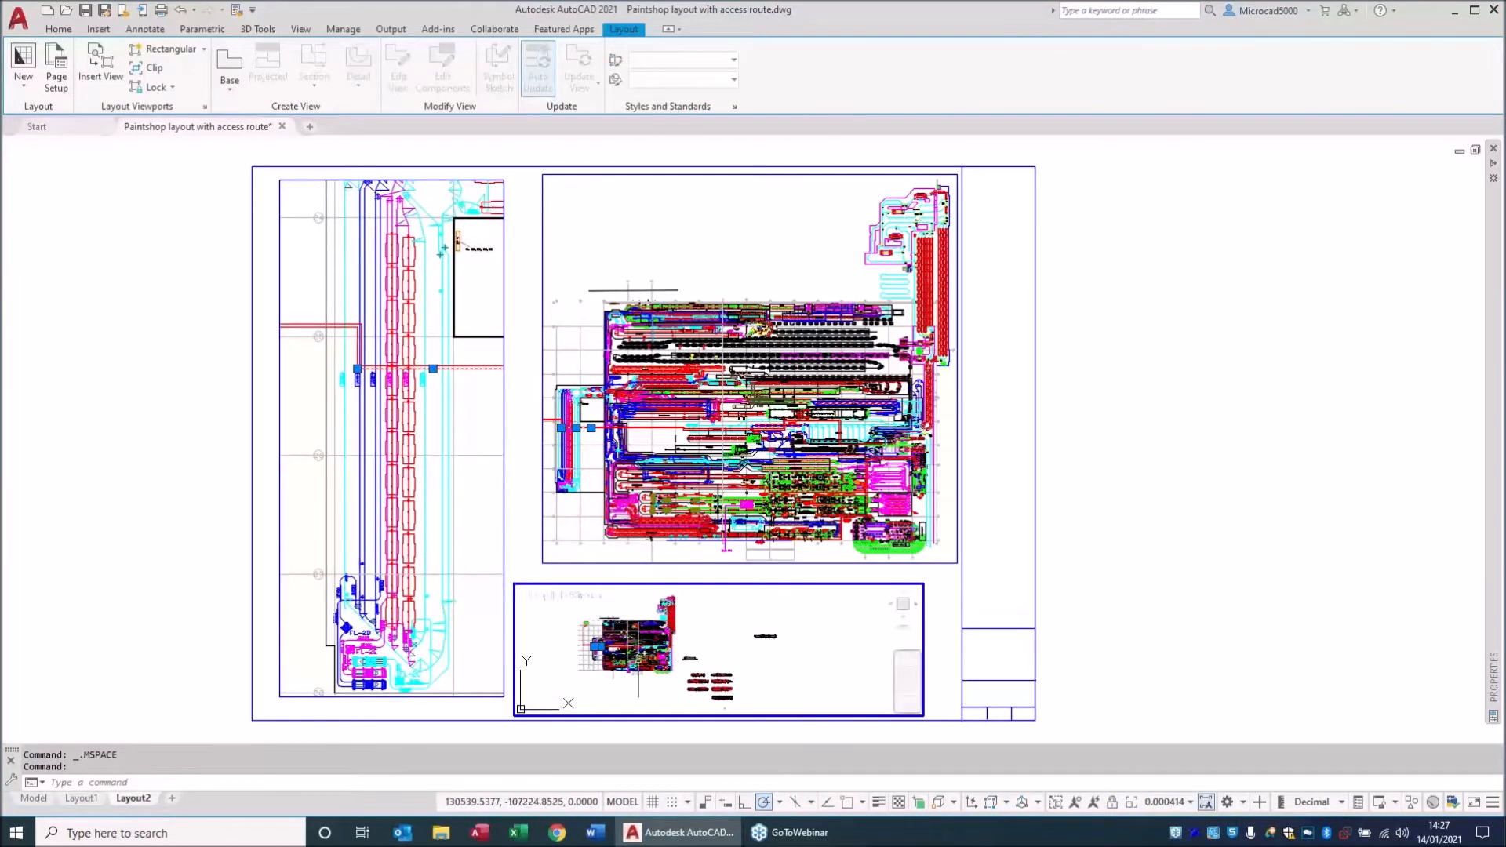
key("Escape")
scroll(667, 673, "up", 3)
scroll(667, 673, "up", 8)
middle_click_drag(676, 649, 723, 639)
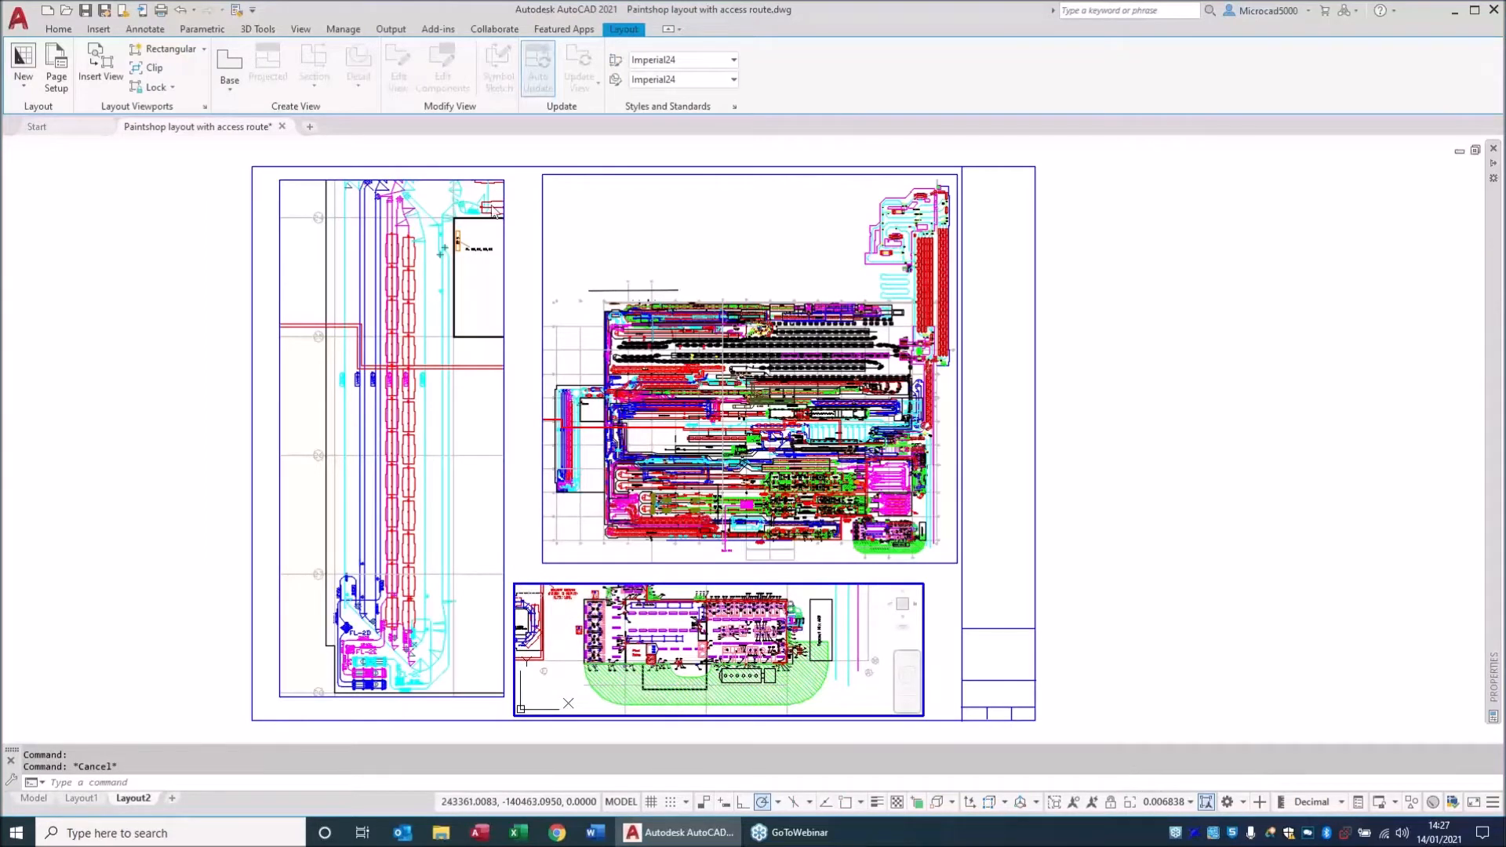
Change the tall viewport's scale to 1 to 200 and lock it.
left_click(378, 422)
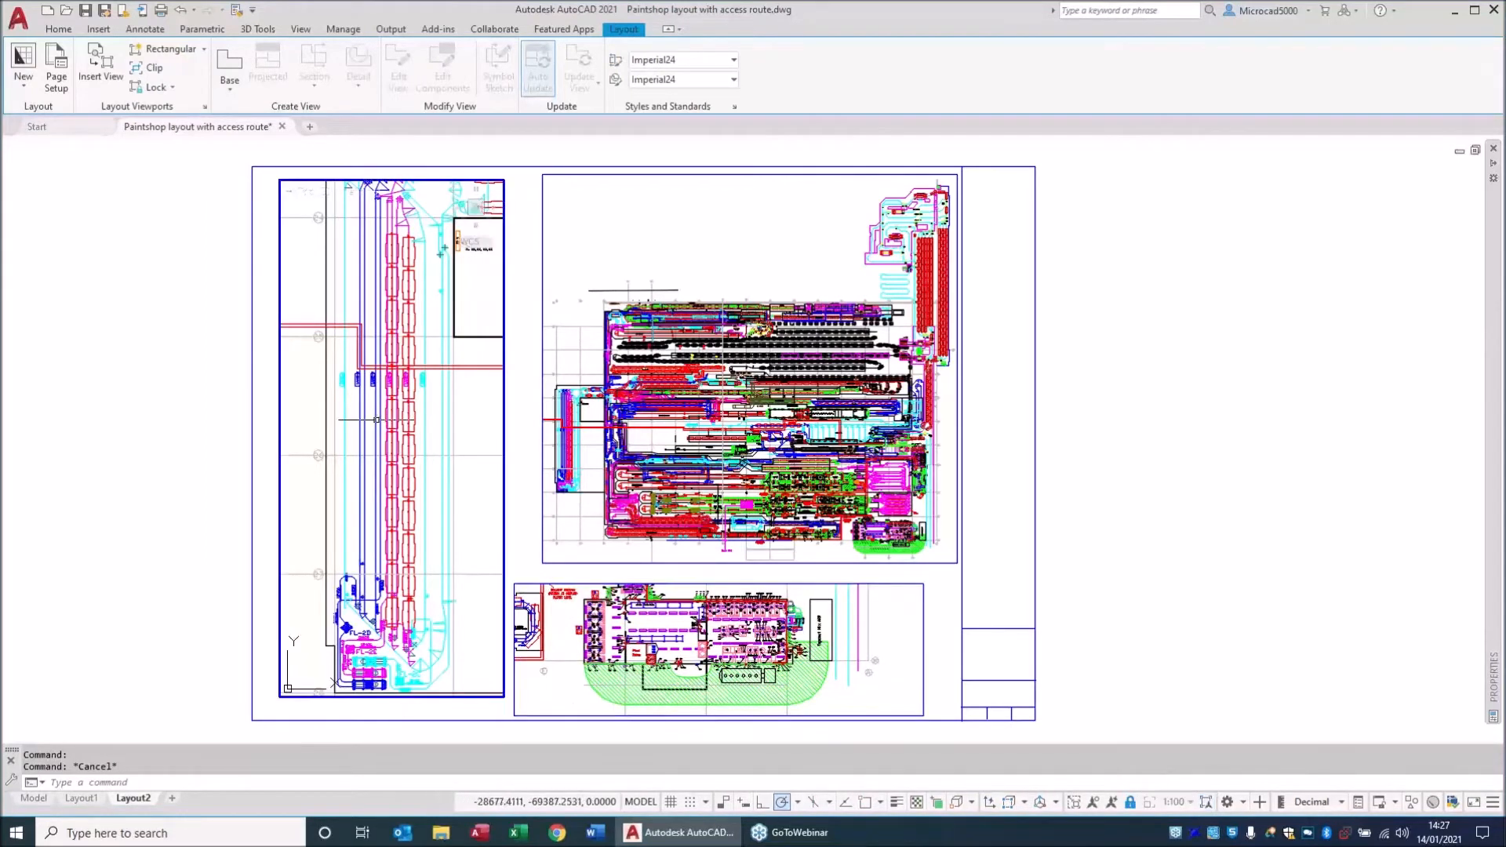
left_click(1189, 802)
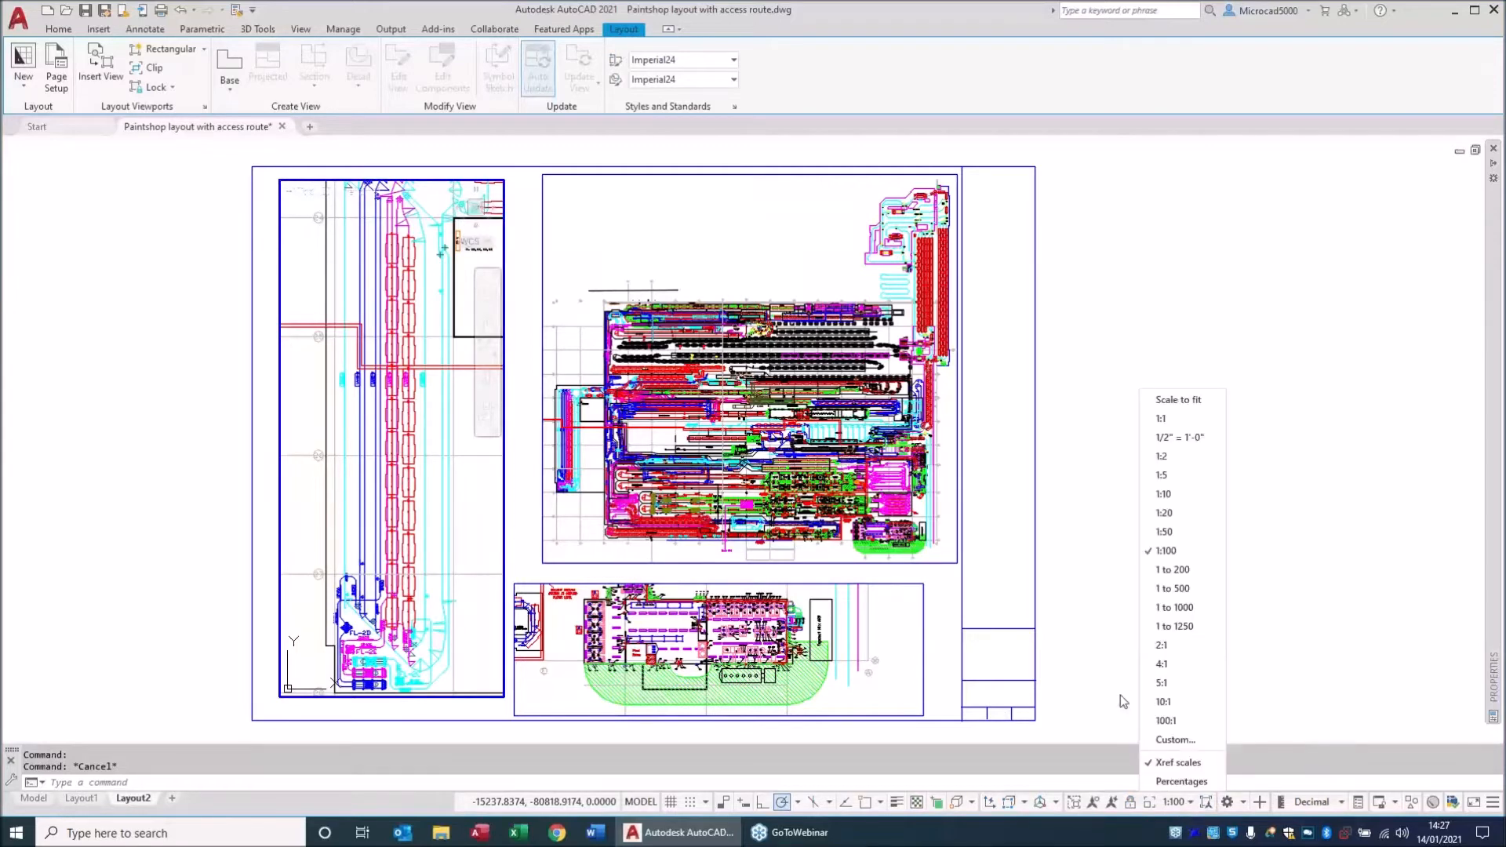
left_click(1187, 578)
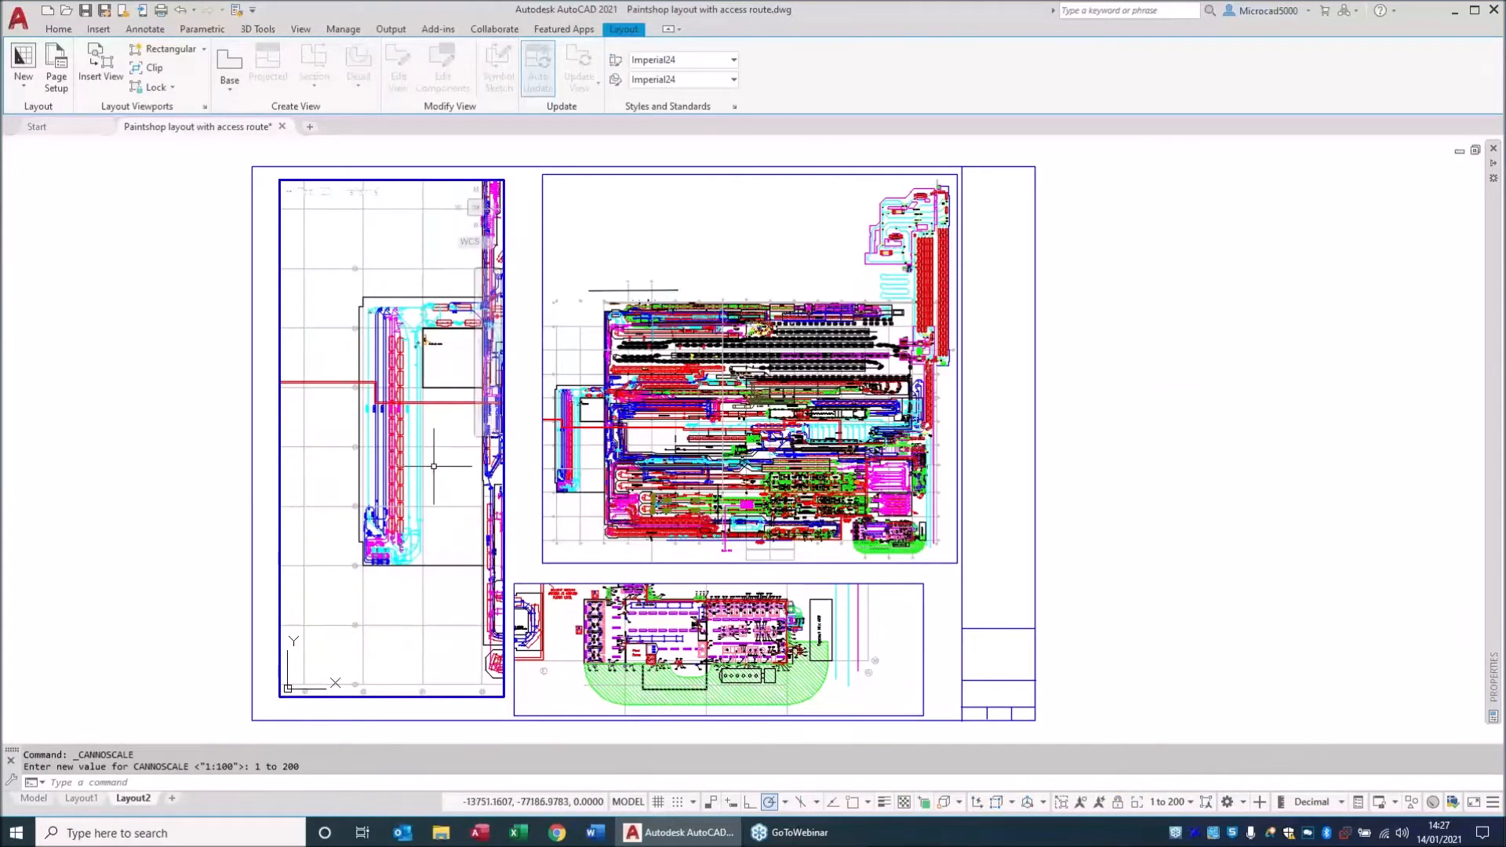
left_click(1117, 804)
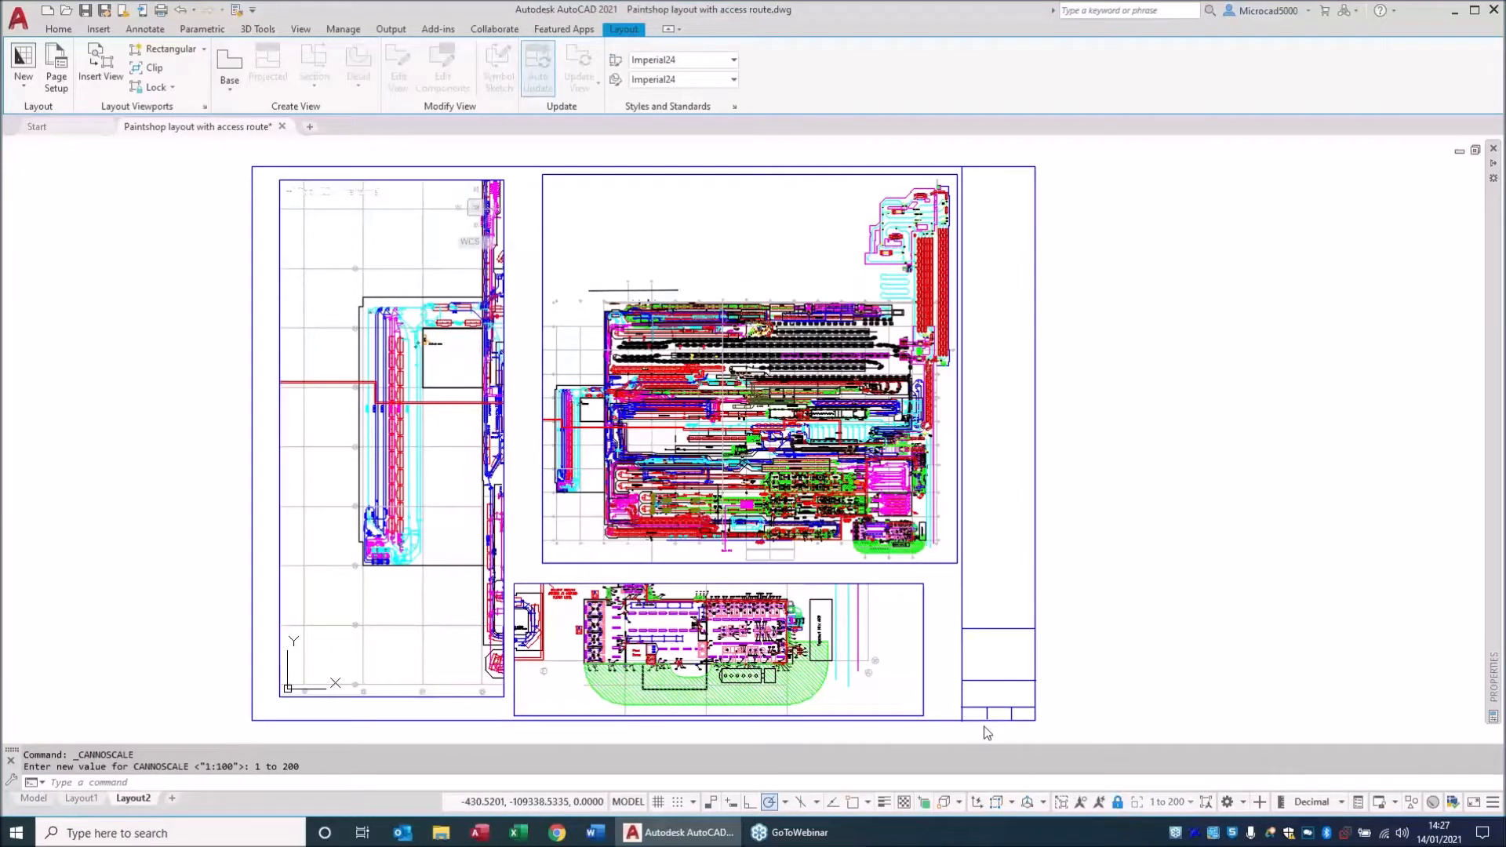
Set the lower viewport's scale to 1:100 and lock it.
left_click(840, 665)
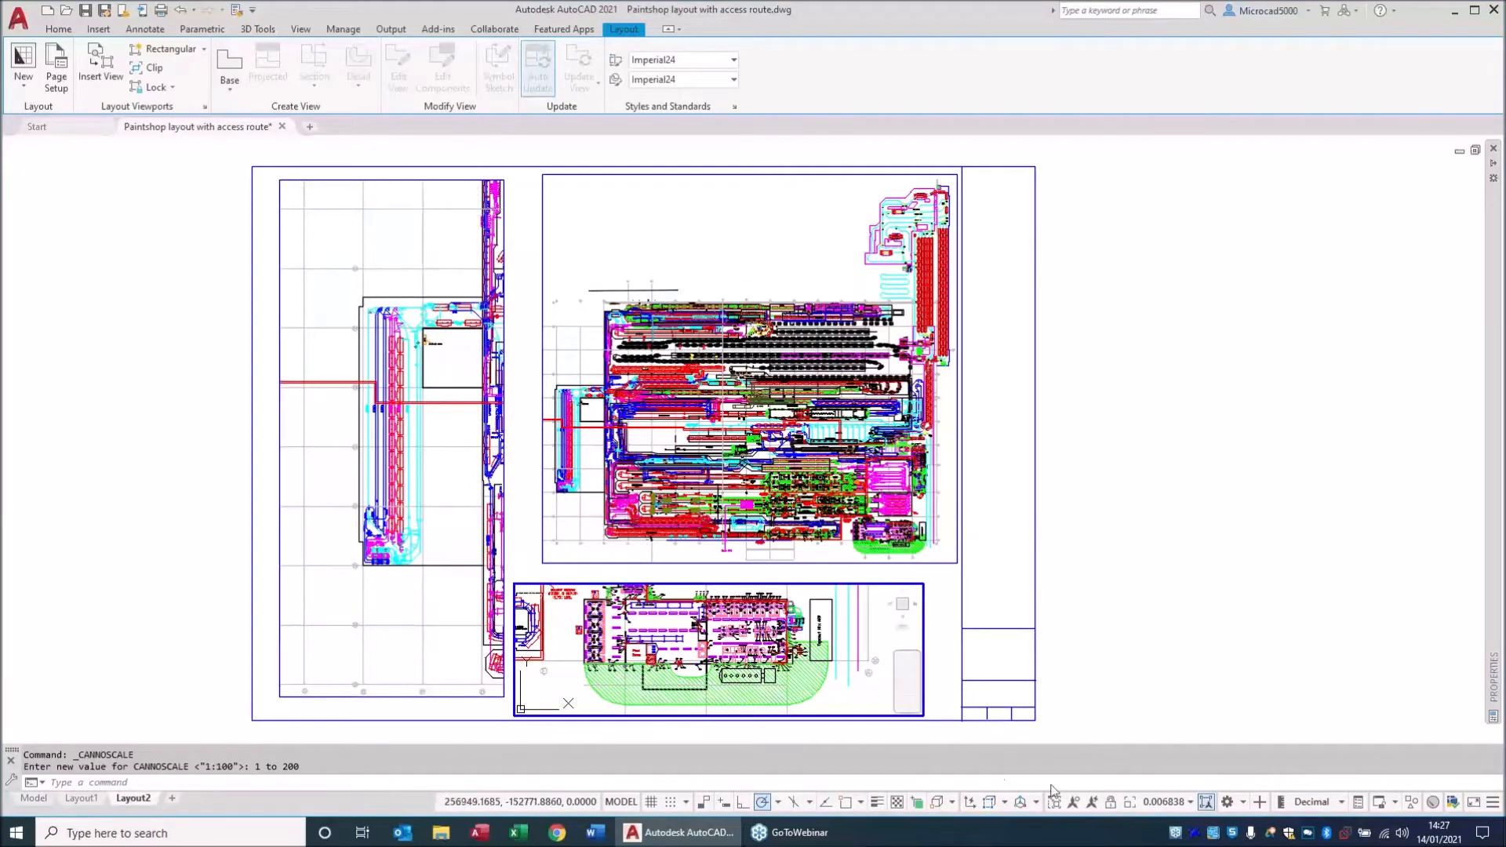
left_click(1185, 804)
left_click(1149, 551)
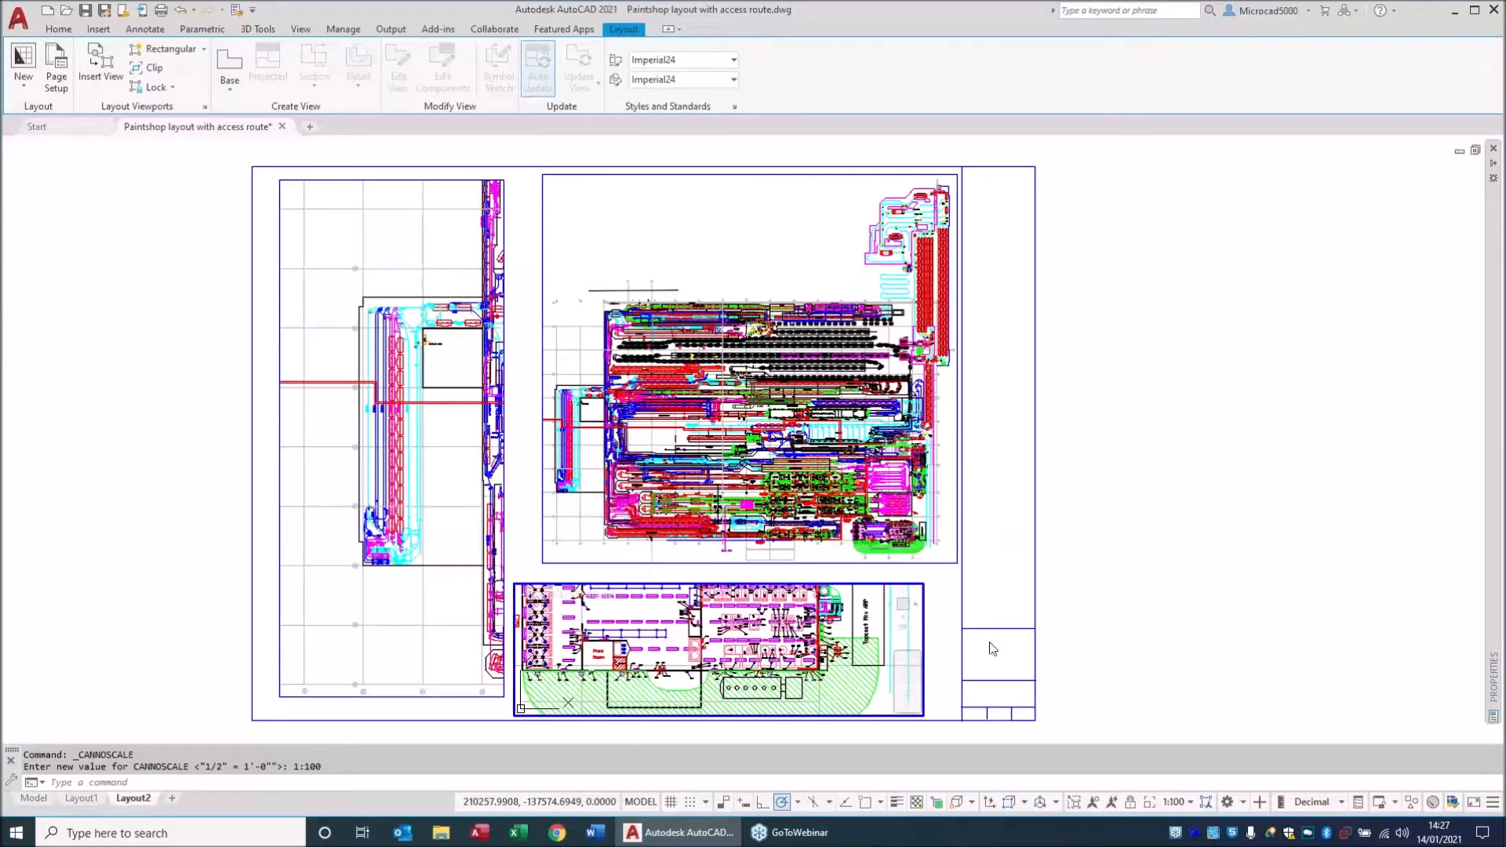
left_click(1130, 802)
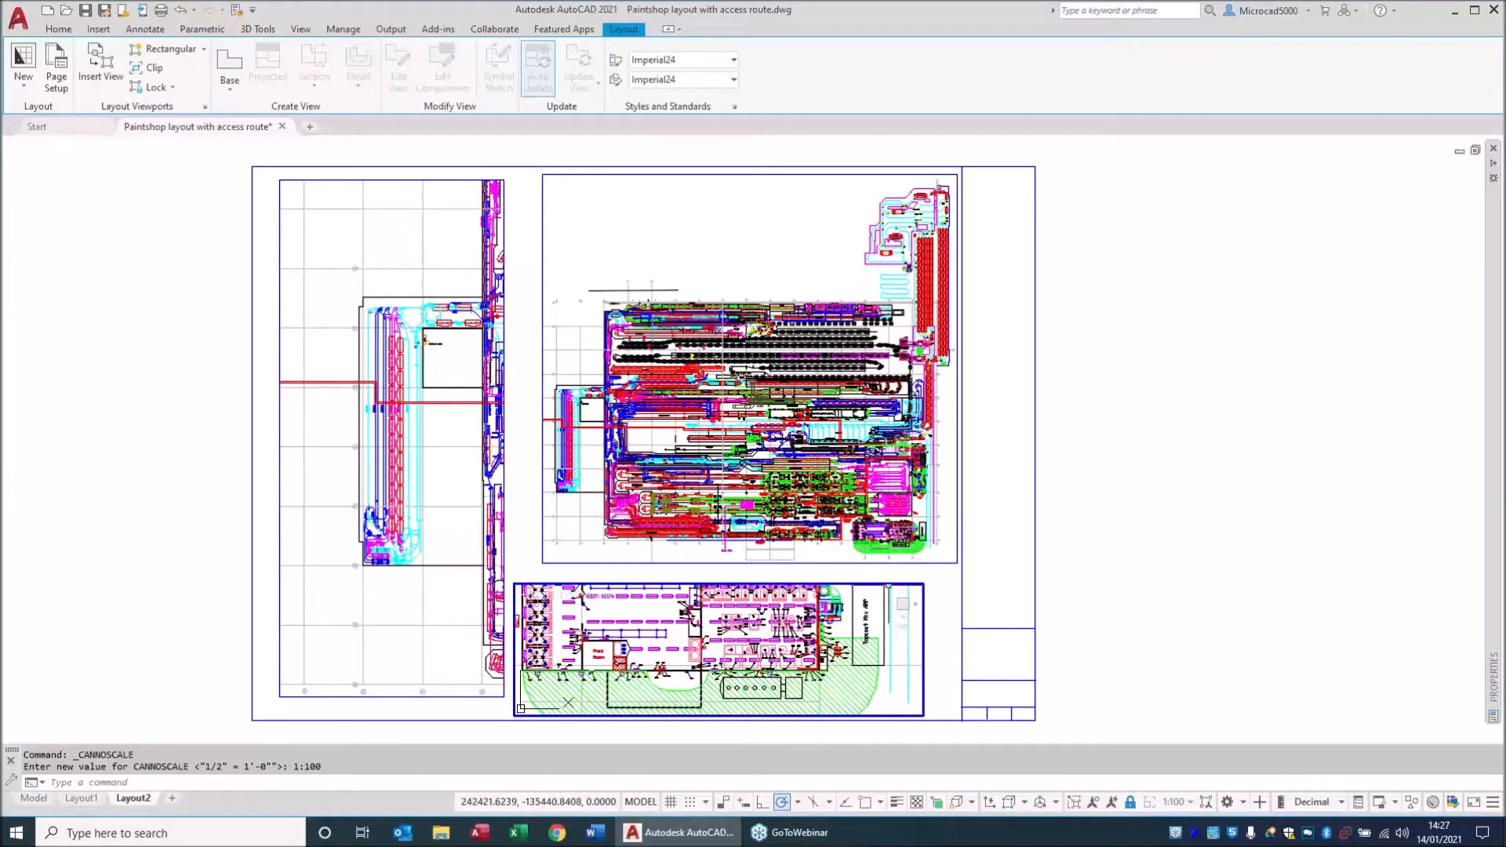
Return to paper space and stretch the lower viewport's upper-right corner to about 1063,230 to reveal more of the building.
double_click(937, 614)
left_click(911, 585)
left_click(923, 584)
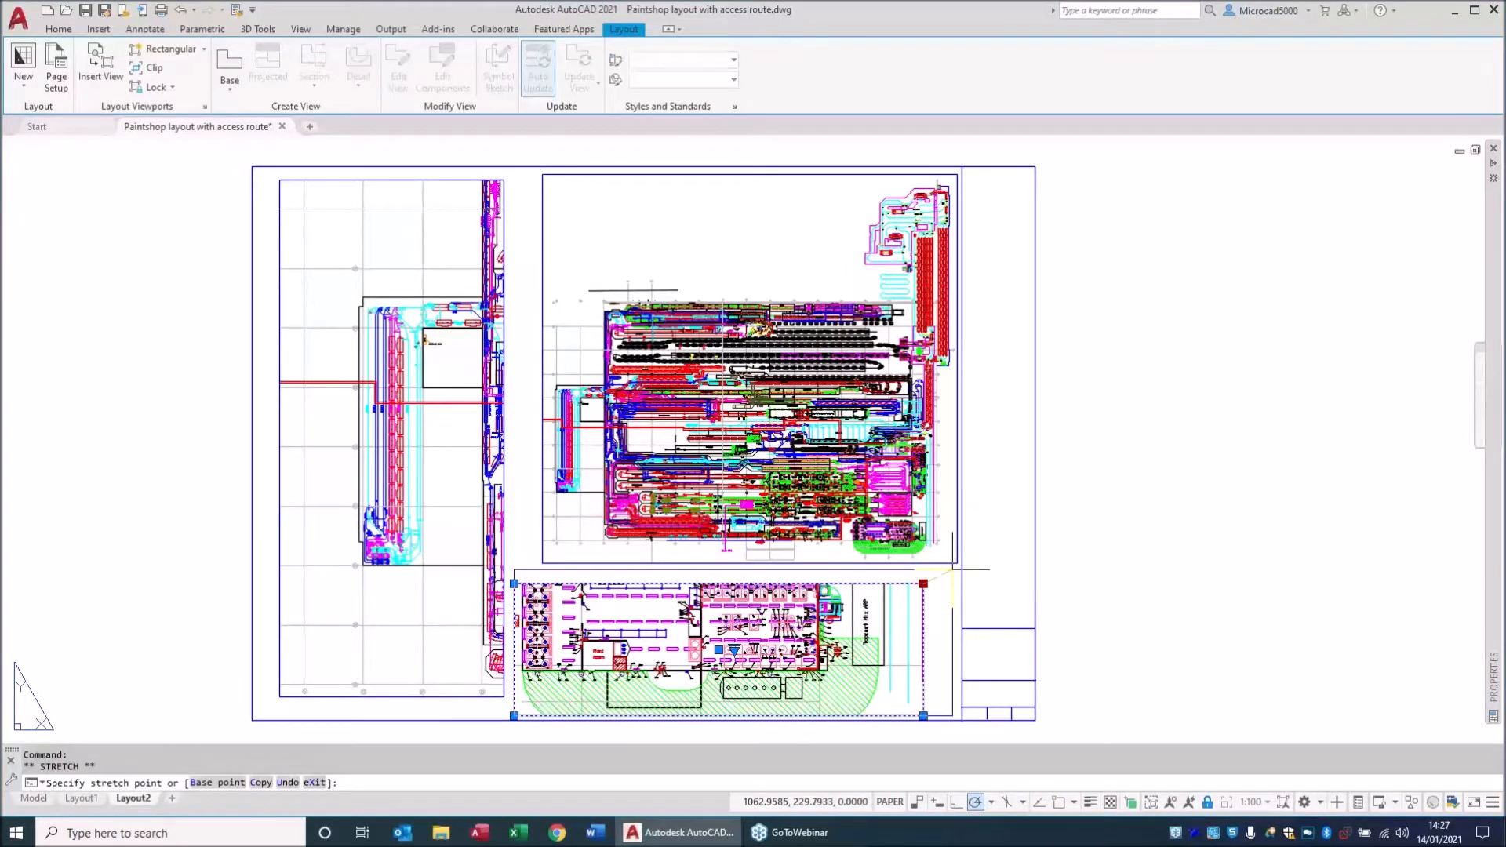
left_click(951, 568)
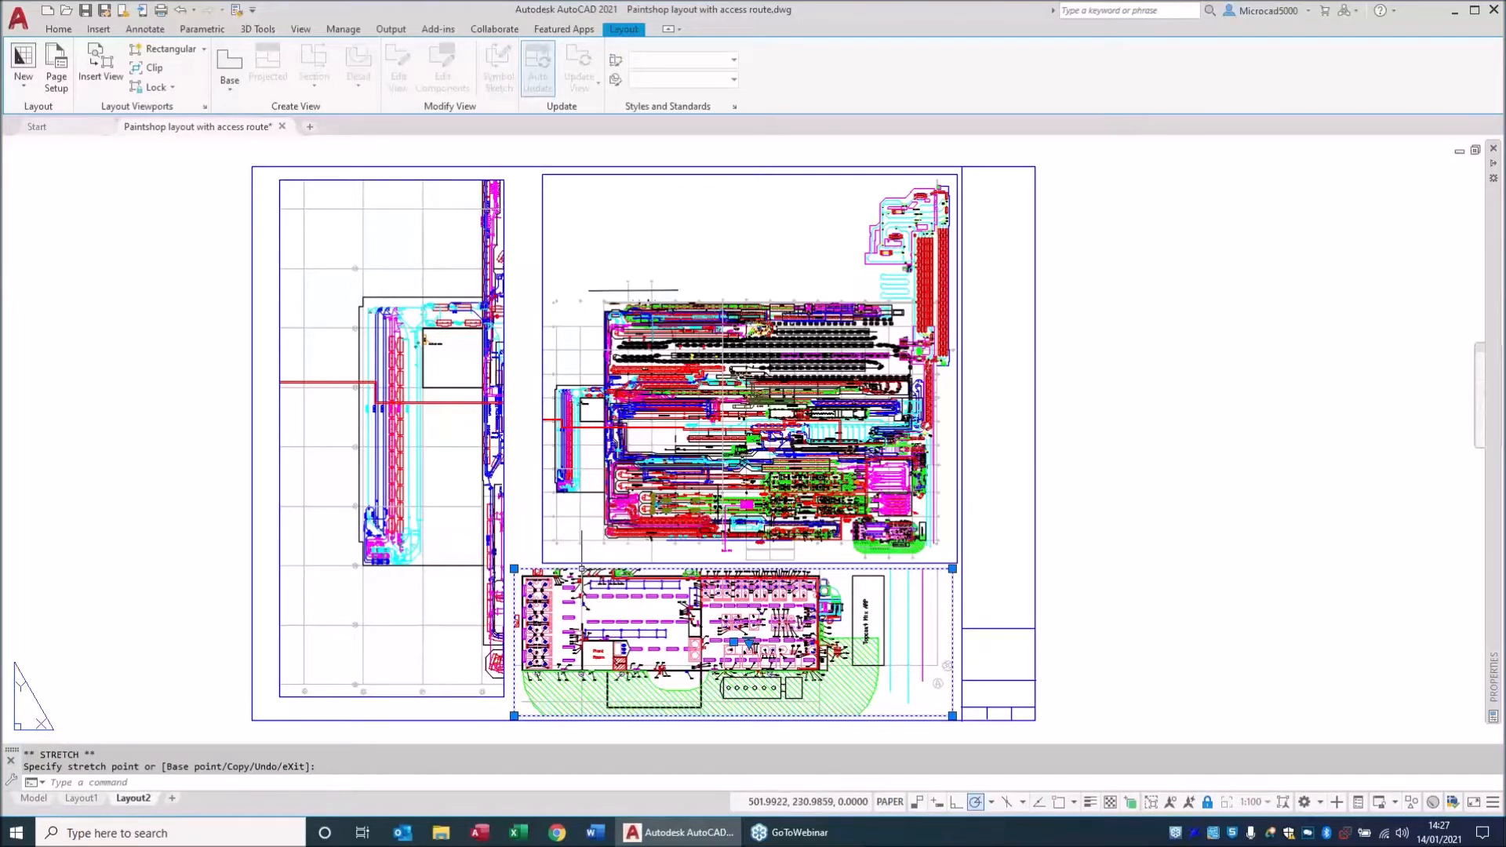
key("Escape")
Activate the lower viewport, check that its scale stays locked while navigating, and return to paper space.
double_click(662, 656)
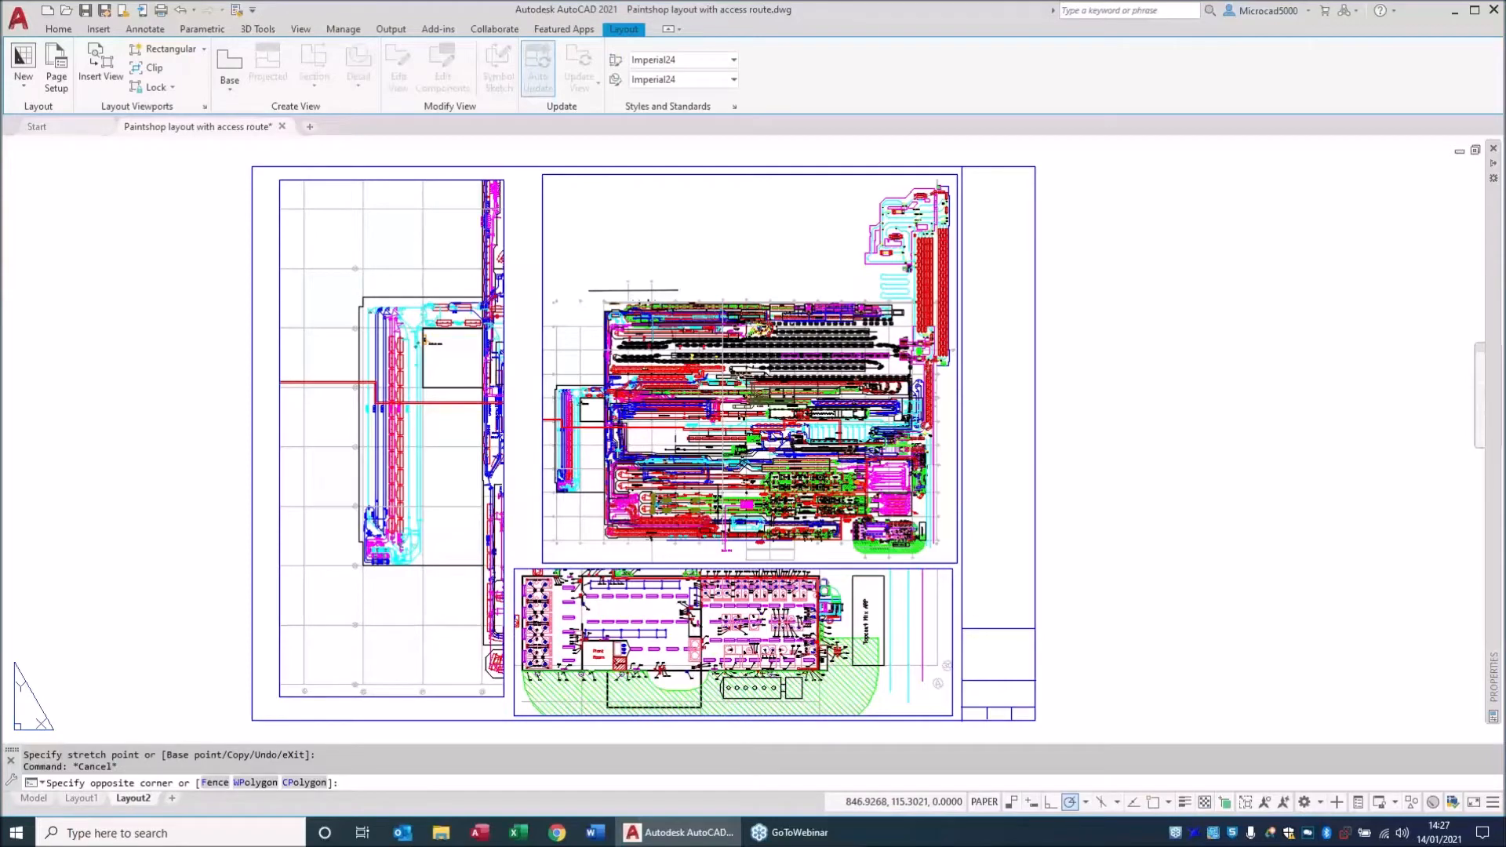
scroll(663, 666, "up", 5)
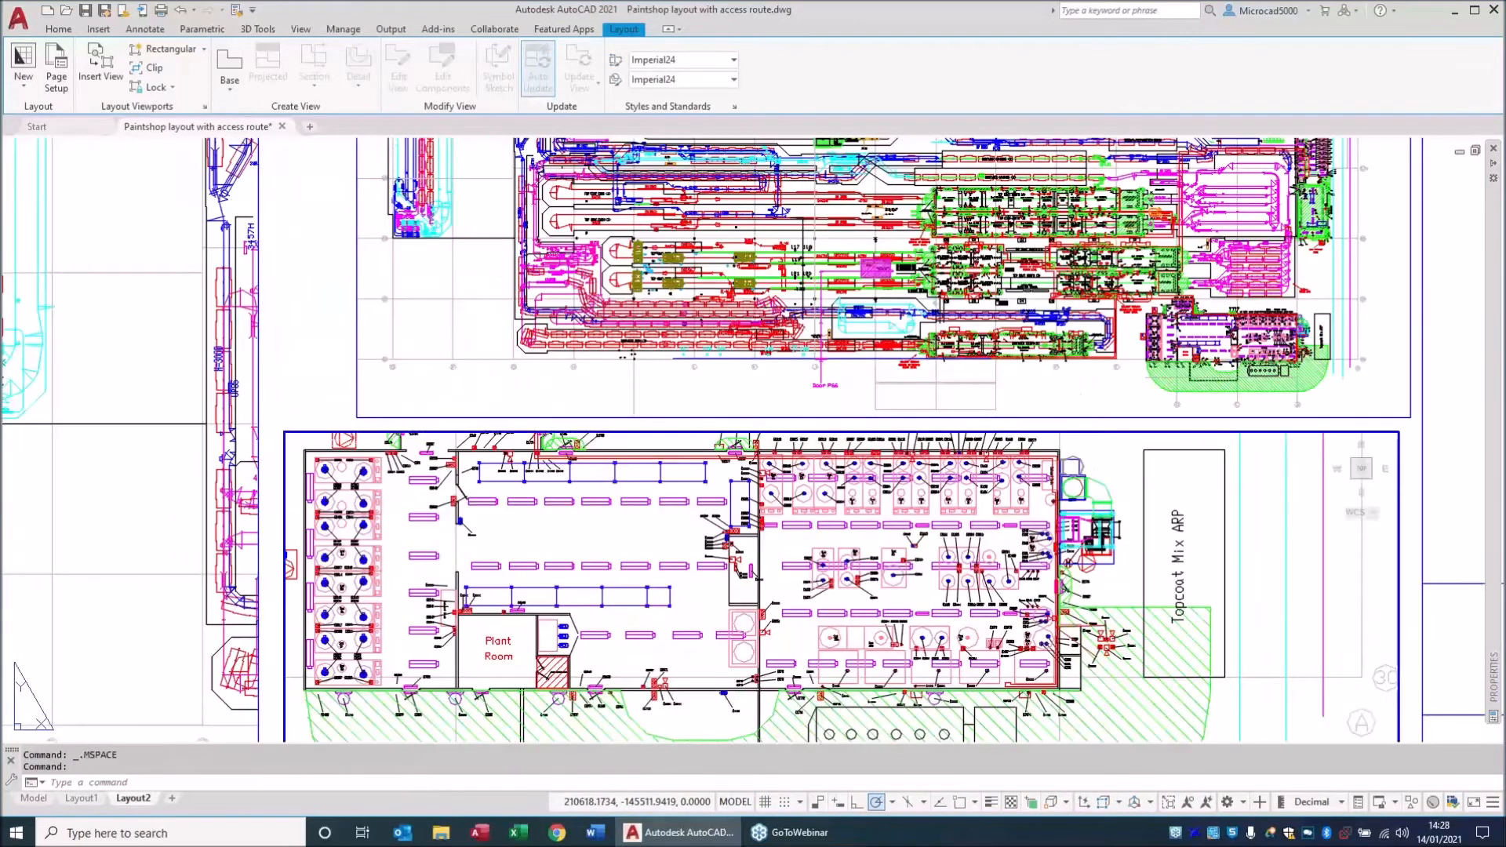
scroll(662, 667, "down", 3)
scroll(663, 630, "up", 2)
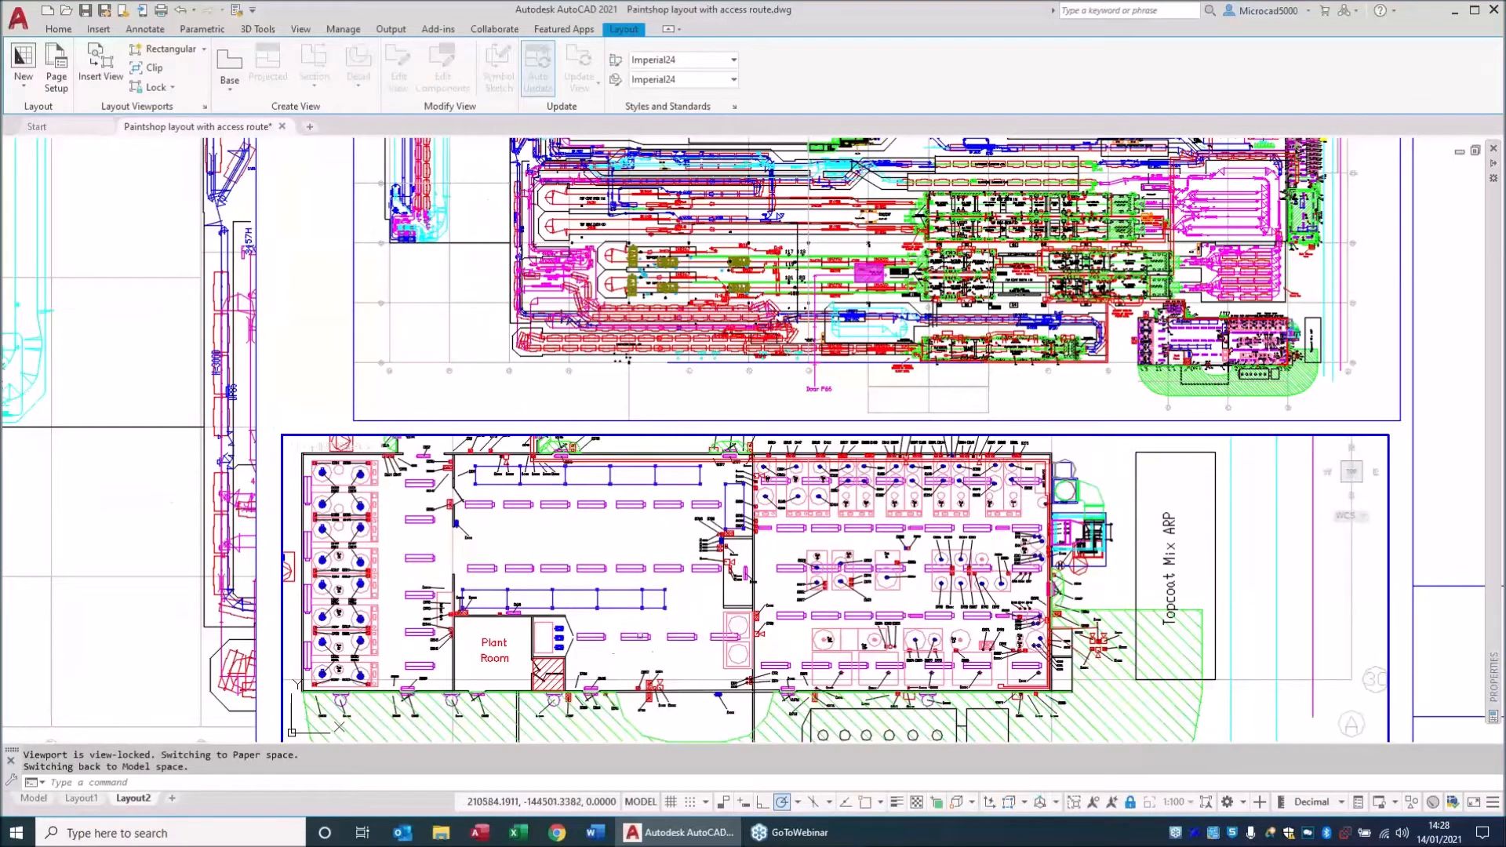
middle_click_drag(592, 600, 434, 450)
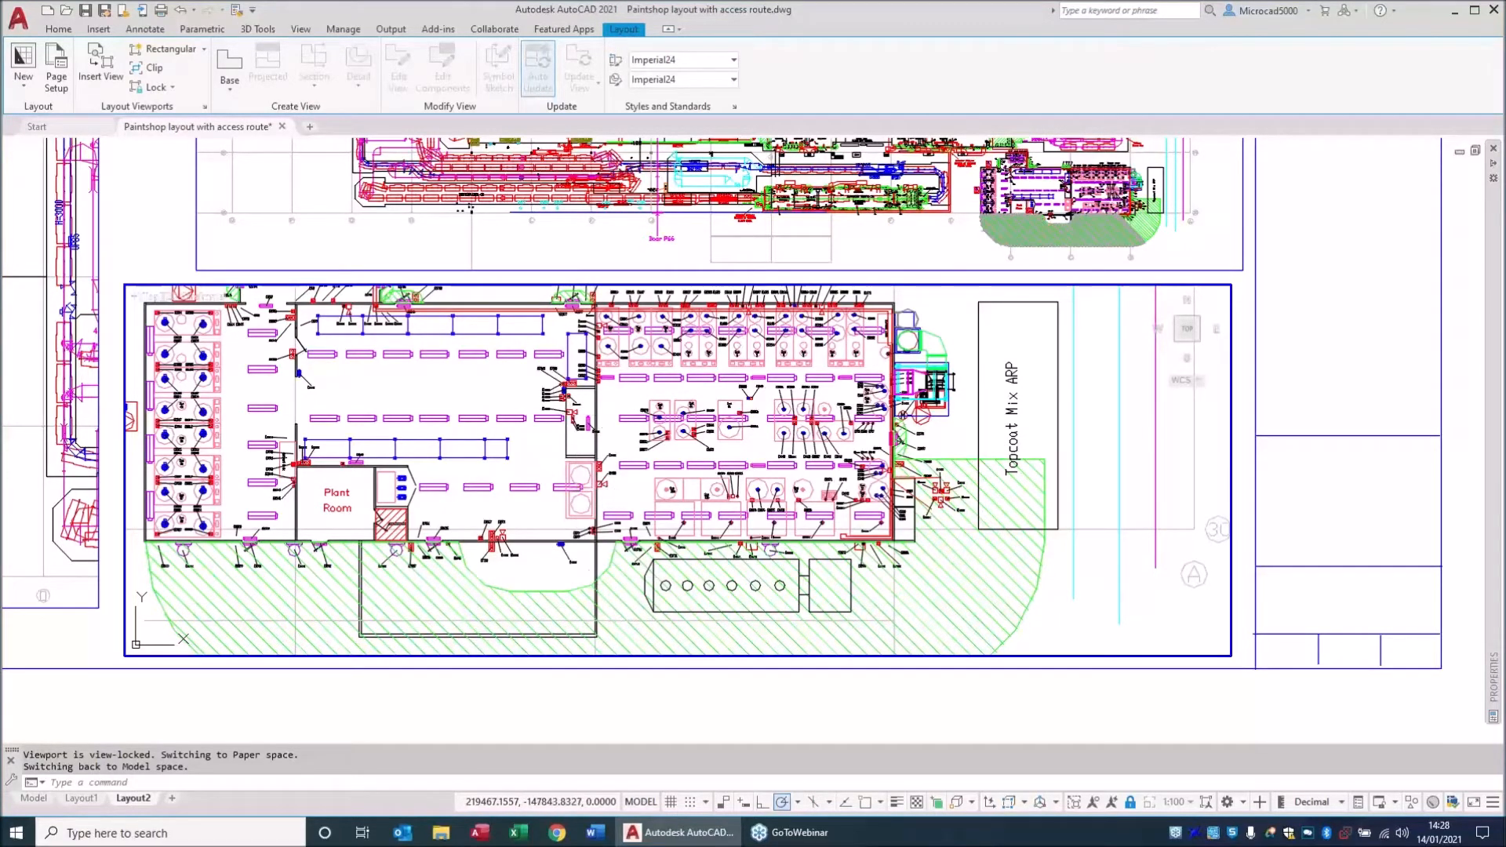
double_click(128, 724)
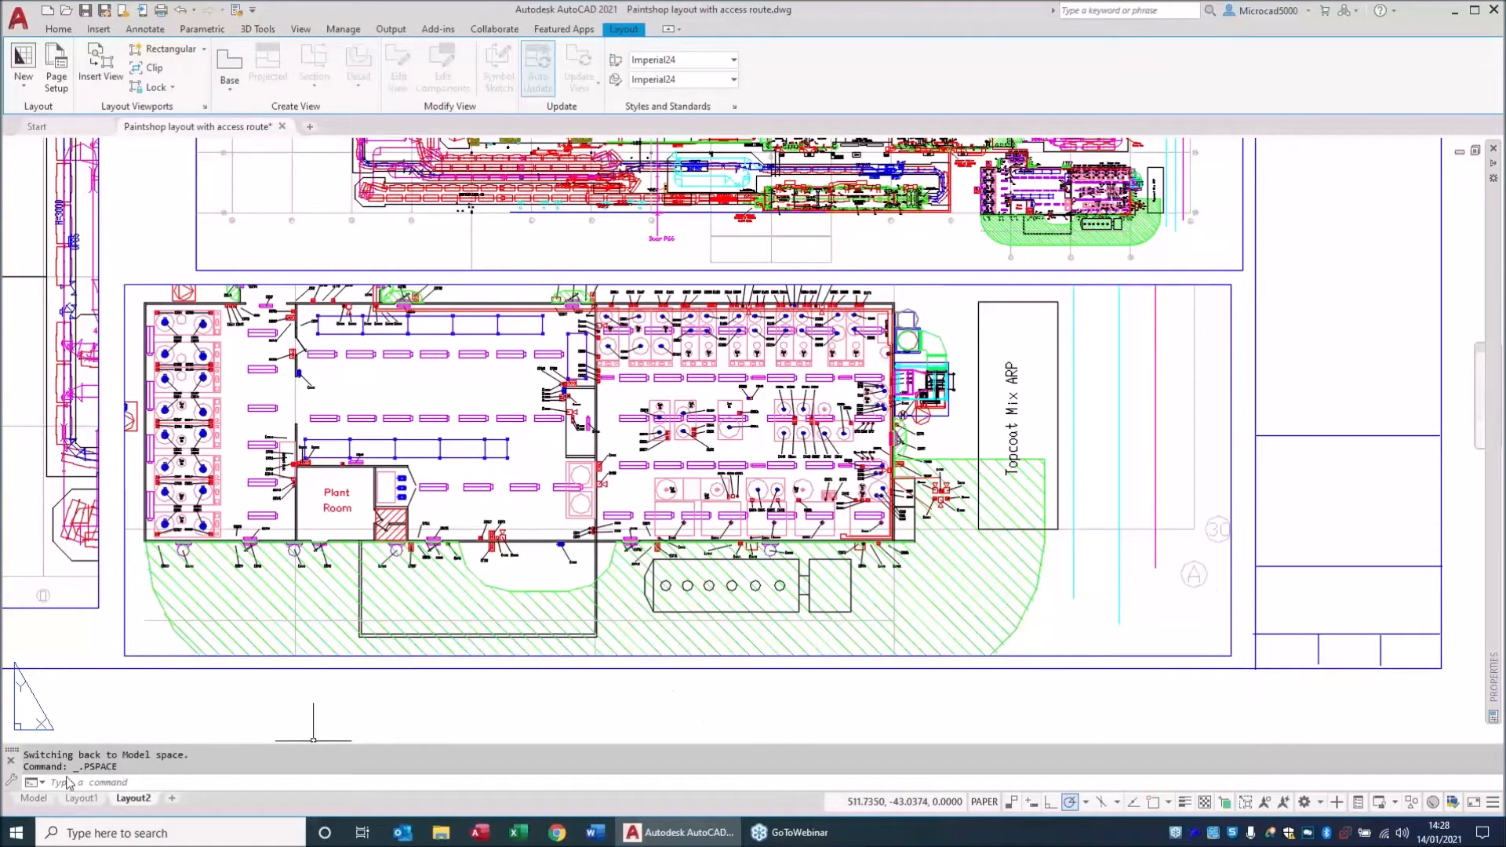
Maximize the lower viewport from its border to work in model space, and clear the stray selection window.
key("ctrl")
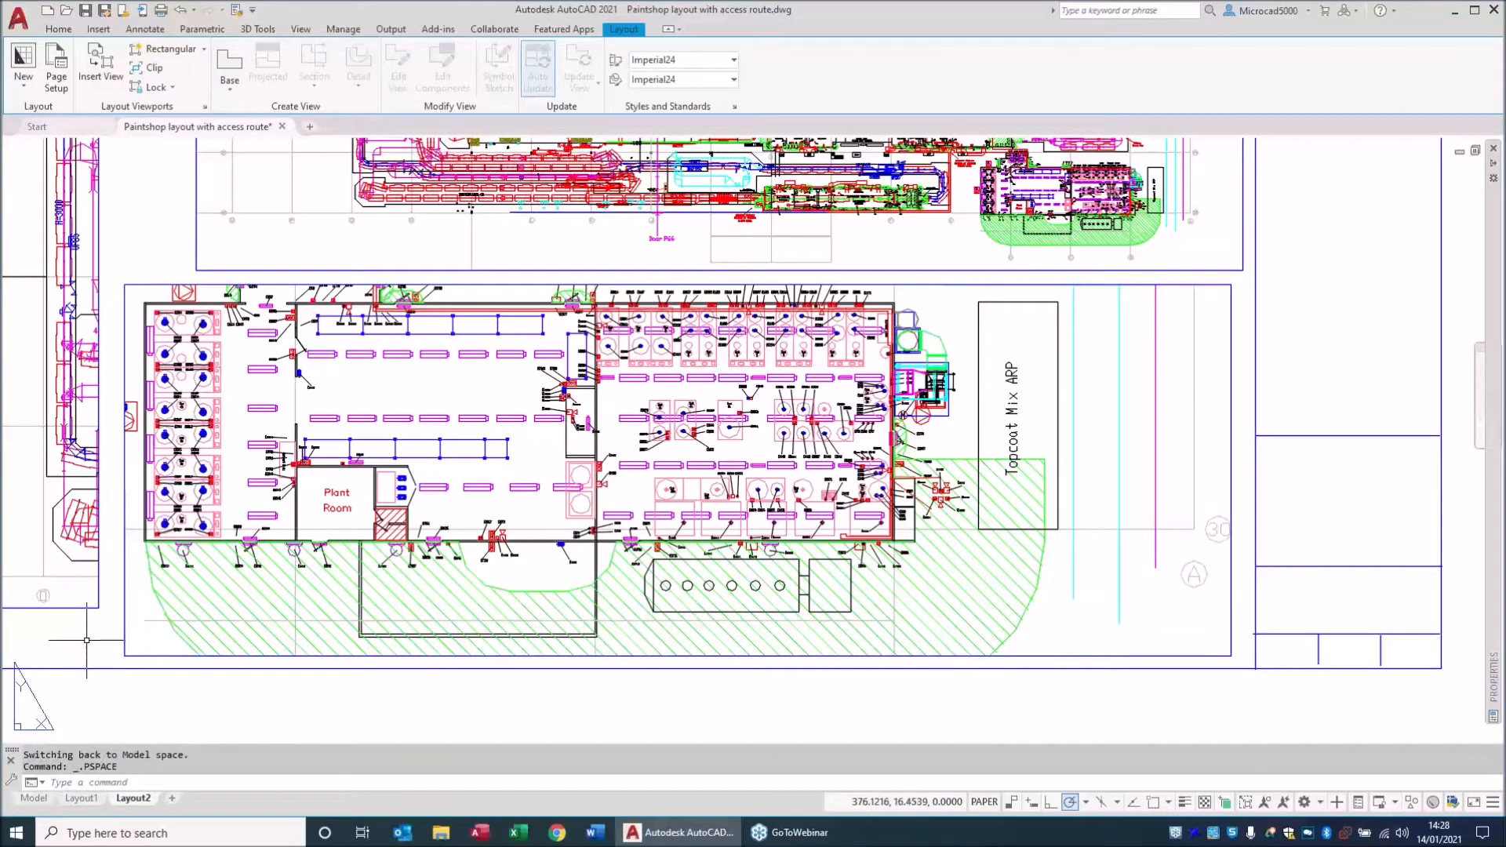
left_click(123, 624)
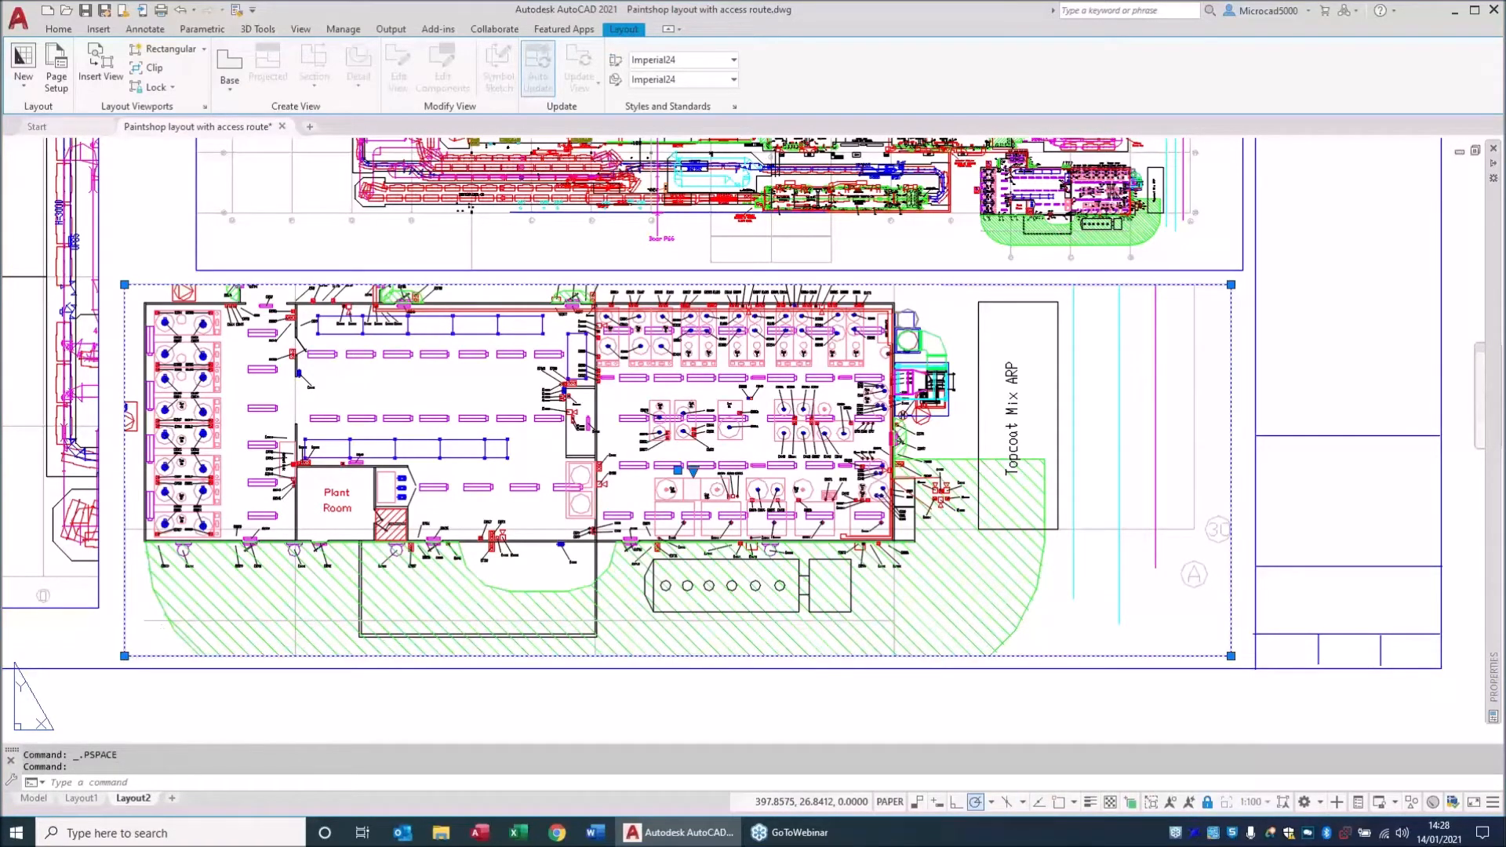
double_click(121, 625)
left_click(121, 625)
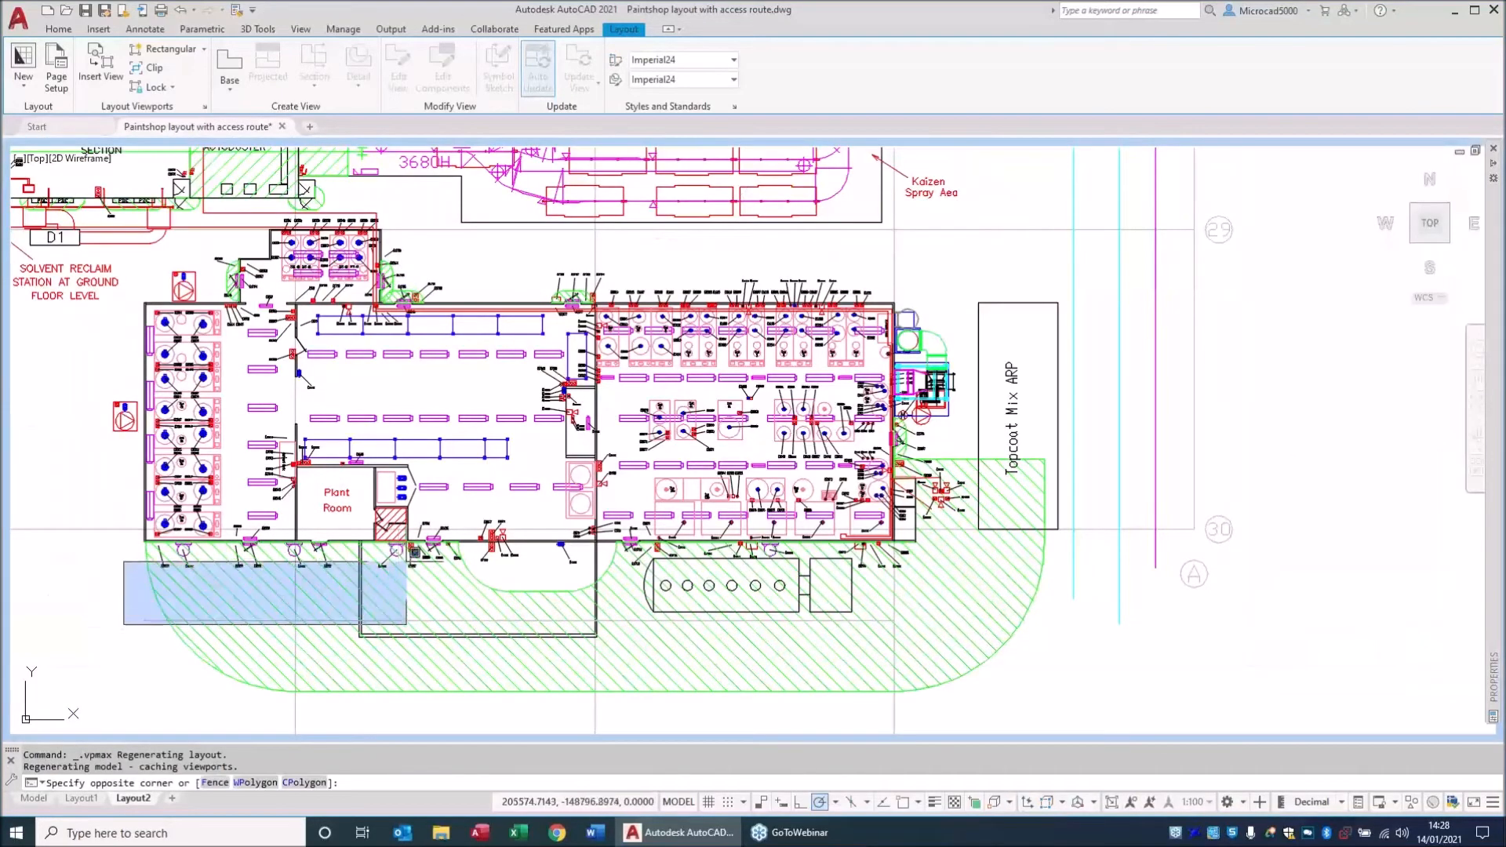
left_click(68, 634)
Turn on object snap and draw a vertical line from the wall beside the Kaizen spray area down into the building below.
scroll(510, 460, "up", 8)
scroll(528, 472, "down", 8)
mouse_move(524, 428)
middle_mouse_down()
mouse_move(734, 535)
mouse_move(510, 424)
mouse_move(572, 572)
mouse_move(570, 733)
middle_mouse_up()
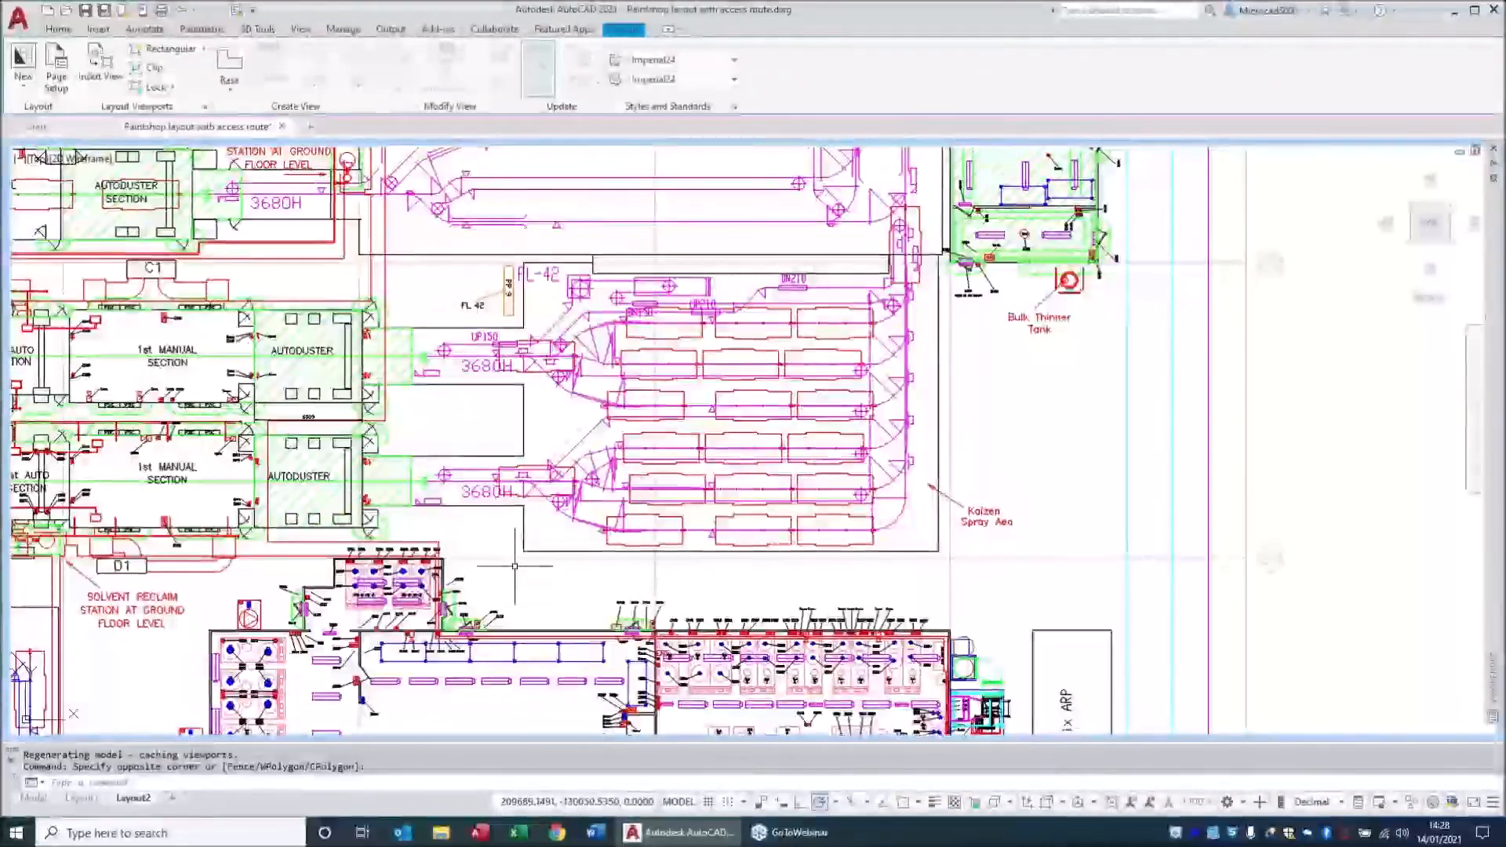
left_click(57, 30)
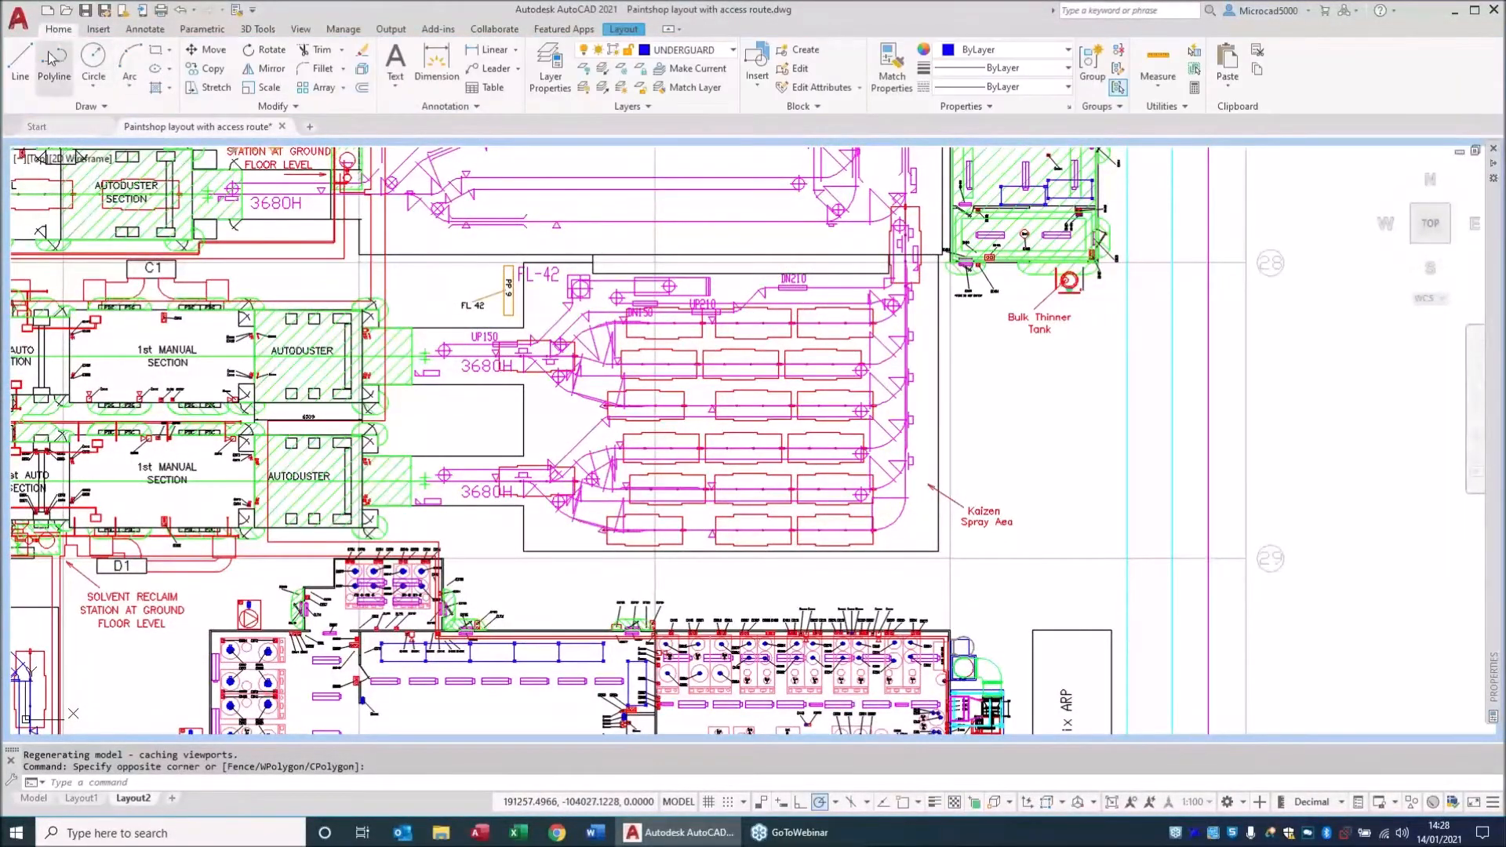
left_click(22, 61)
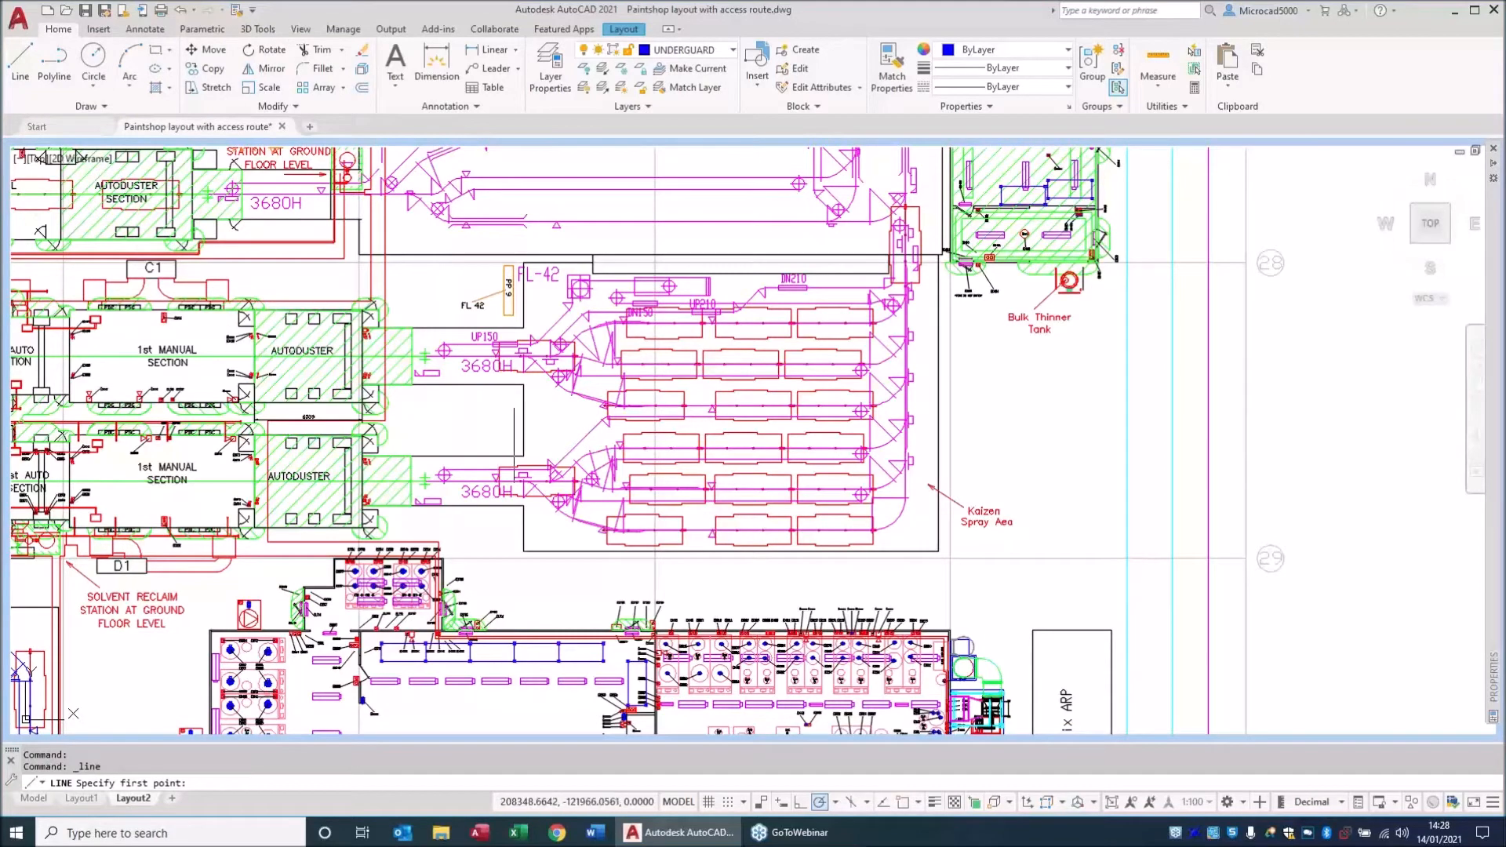
left_click(902, 801)
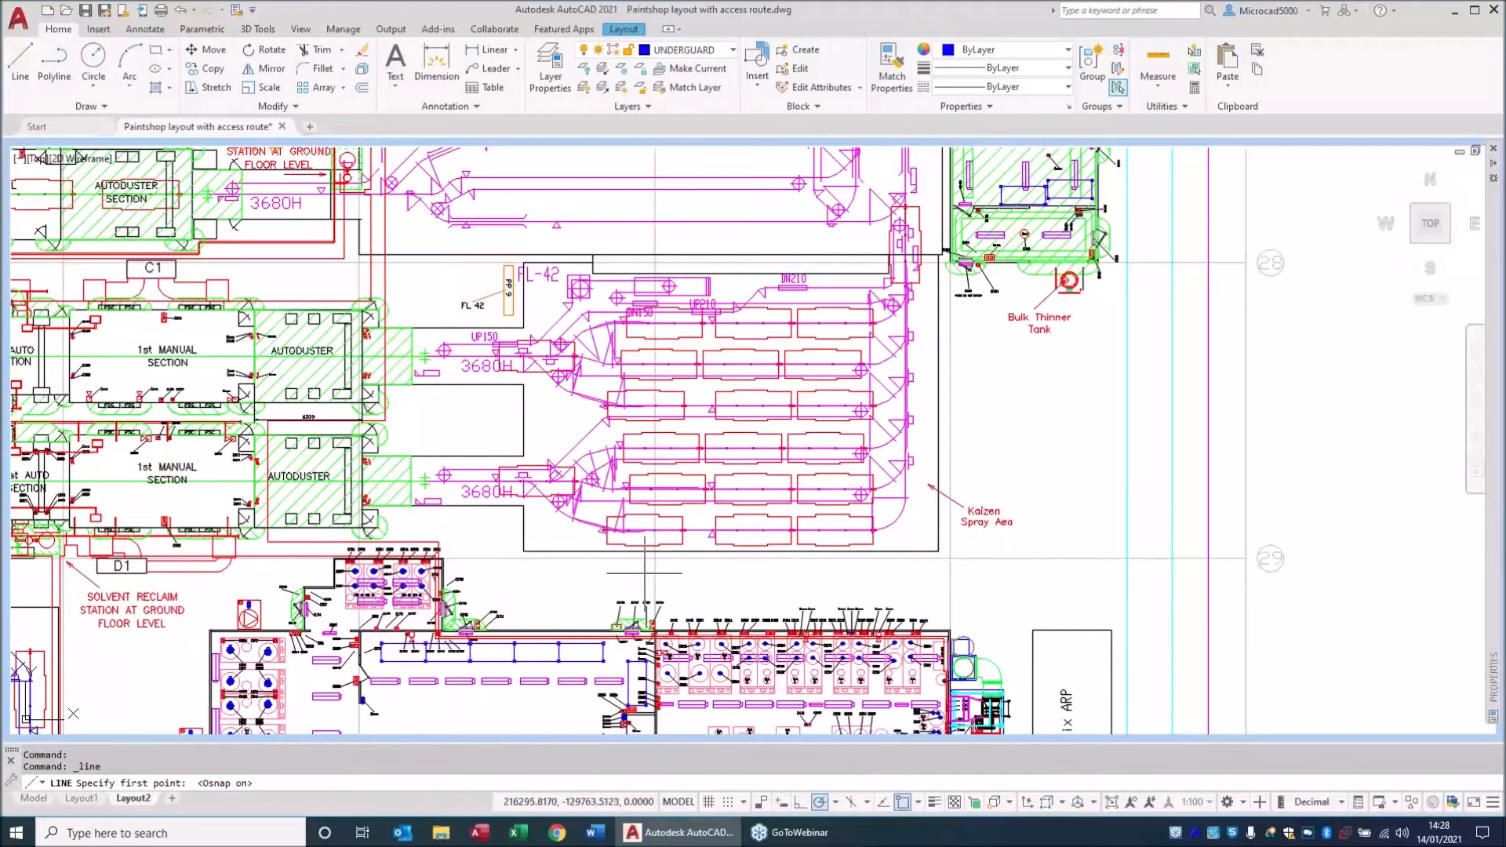
left_click(523, 457)
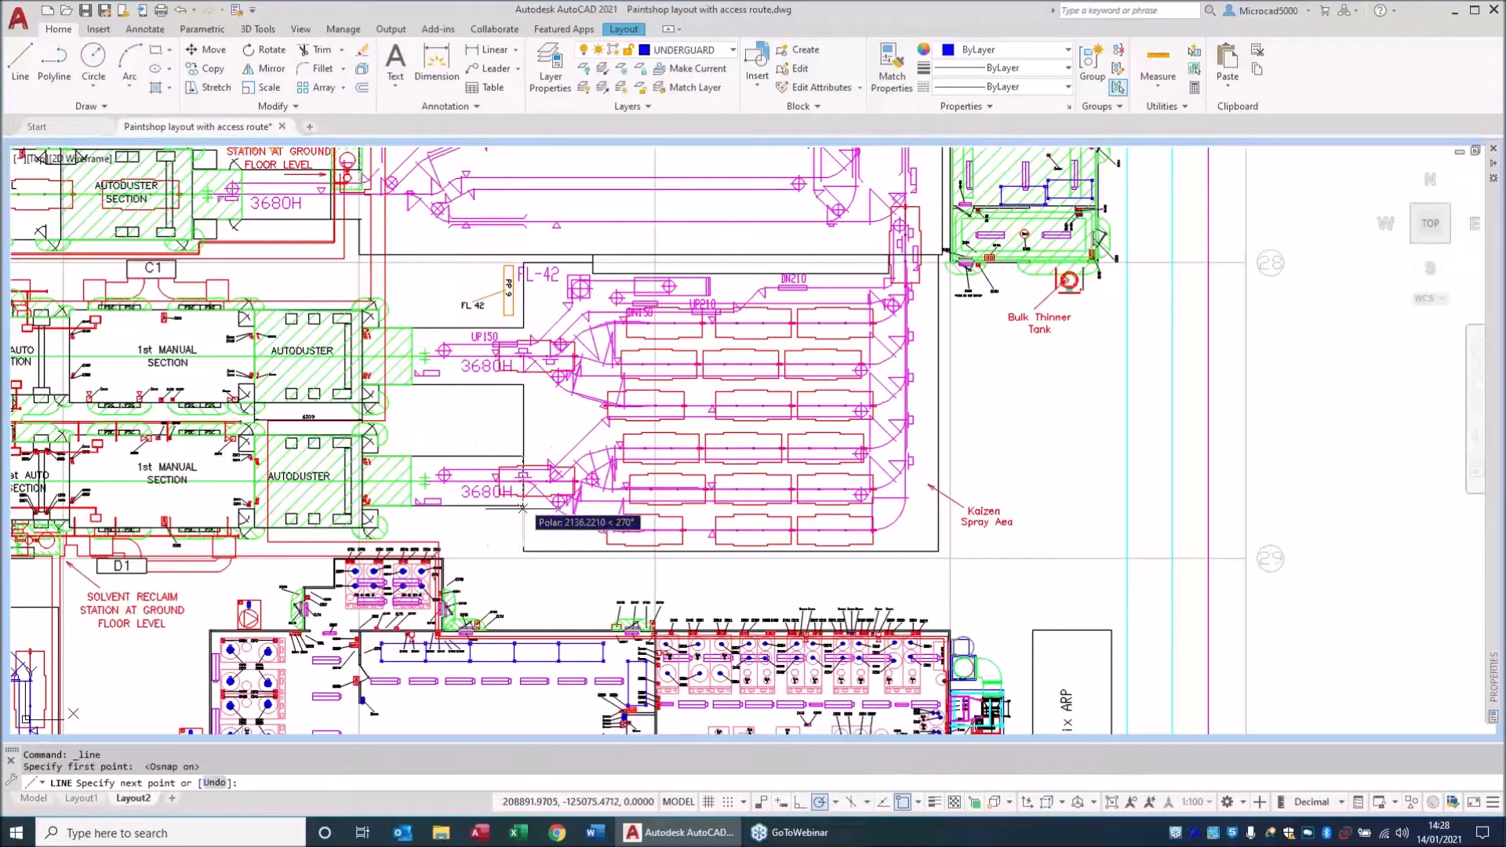
left_click(523, 712)
key("Escape")
middle_click_drag(527, 695, 611, 449)
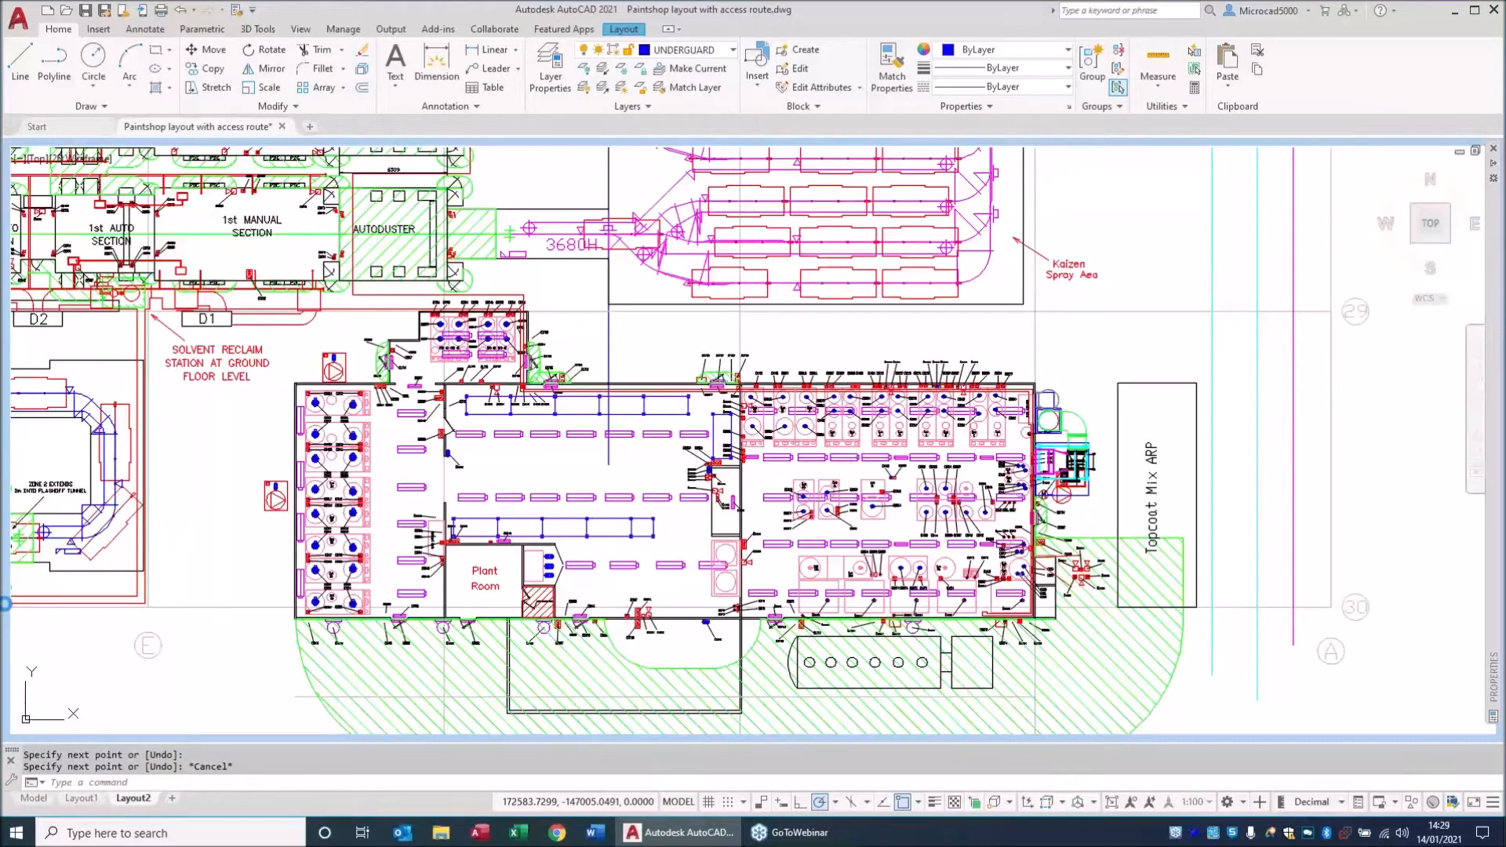
Restore the maximized viewport to the layout and inspect the new line inside the building above the Plant Room.
double_click(85, 605)
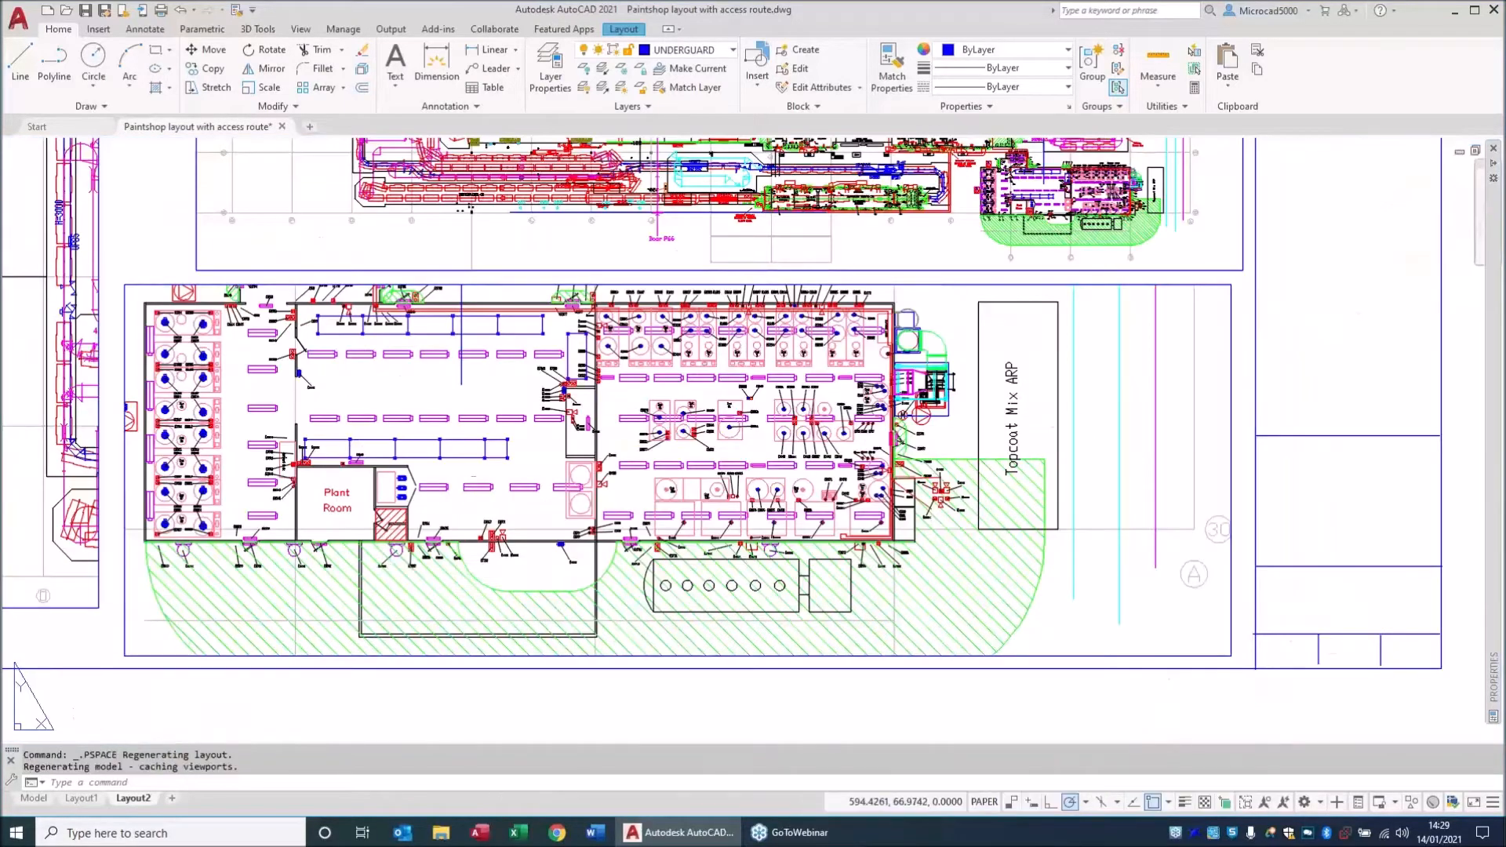
scroll(485, 323, "up", 3)
scroll(466, 323, "up", 2)
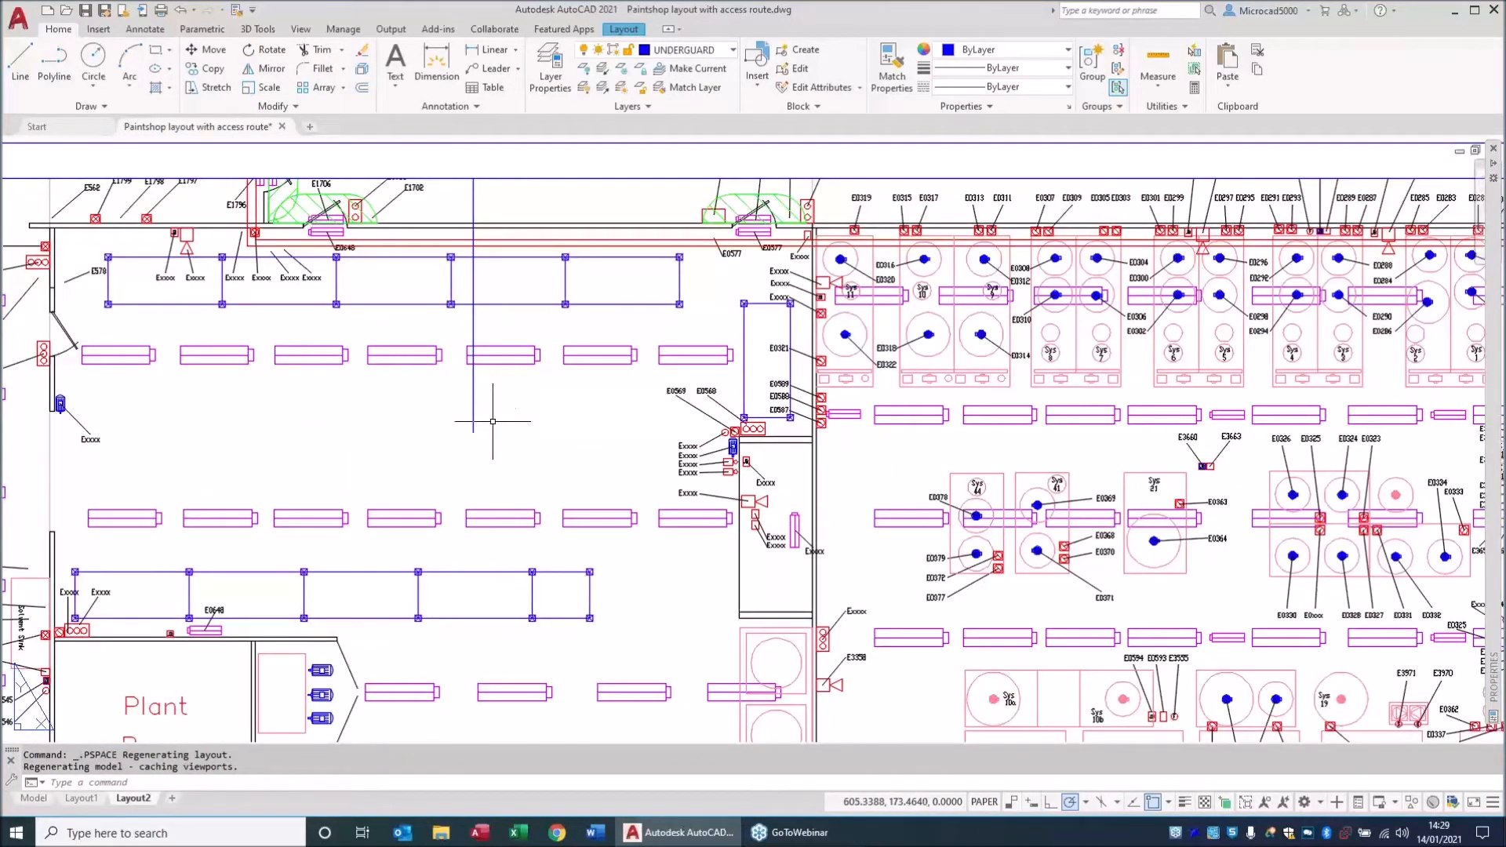
Maximize the lower viewport from its border, look over the Plant Room building in model space, and restore the viewport to the layout.
scroll(487, 403, "up", 1)
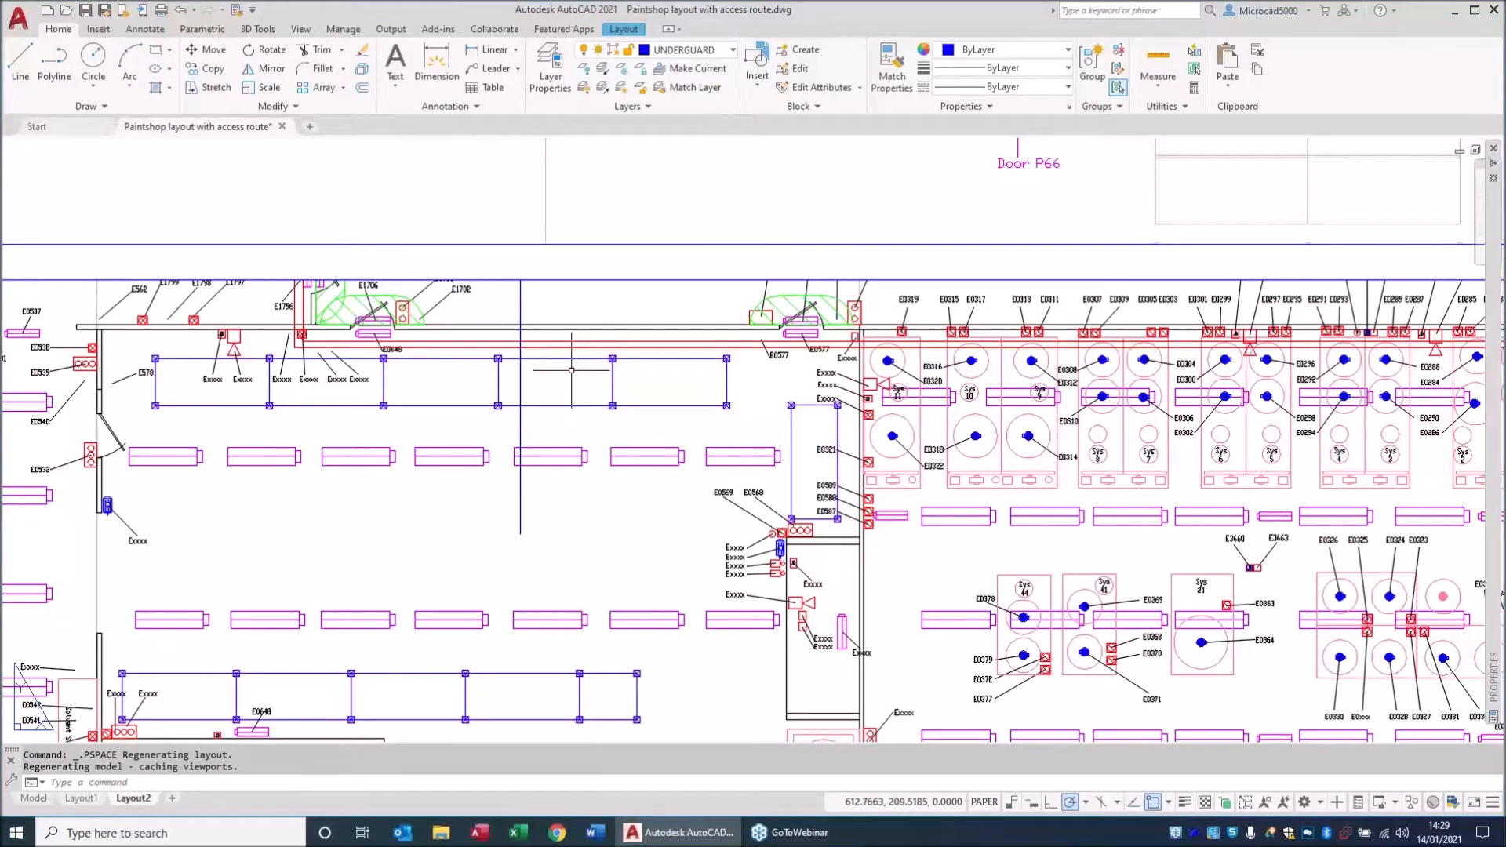
left_click(602, 279)
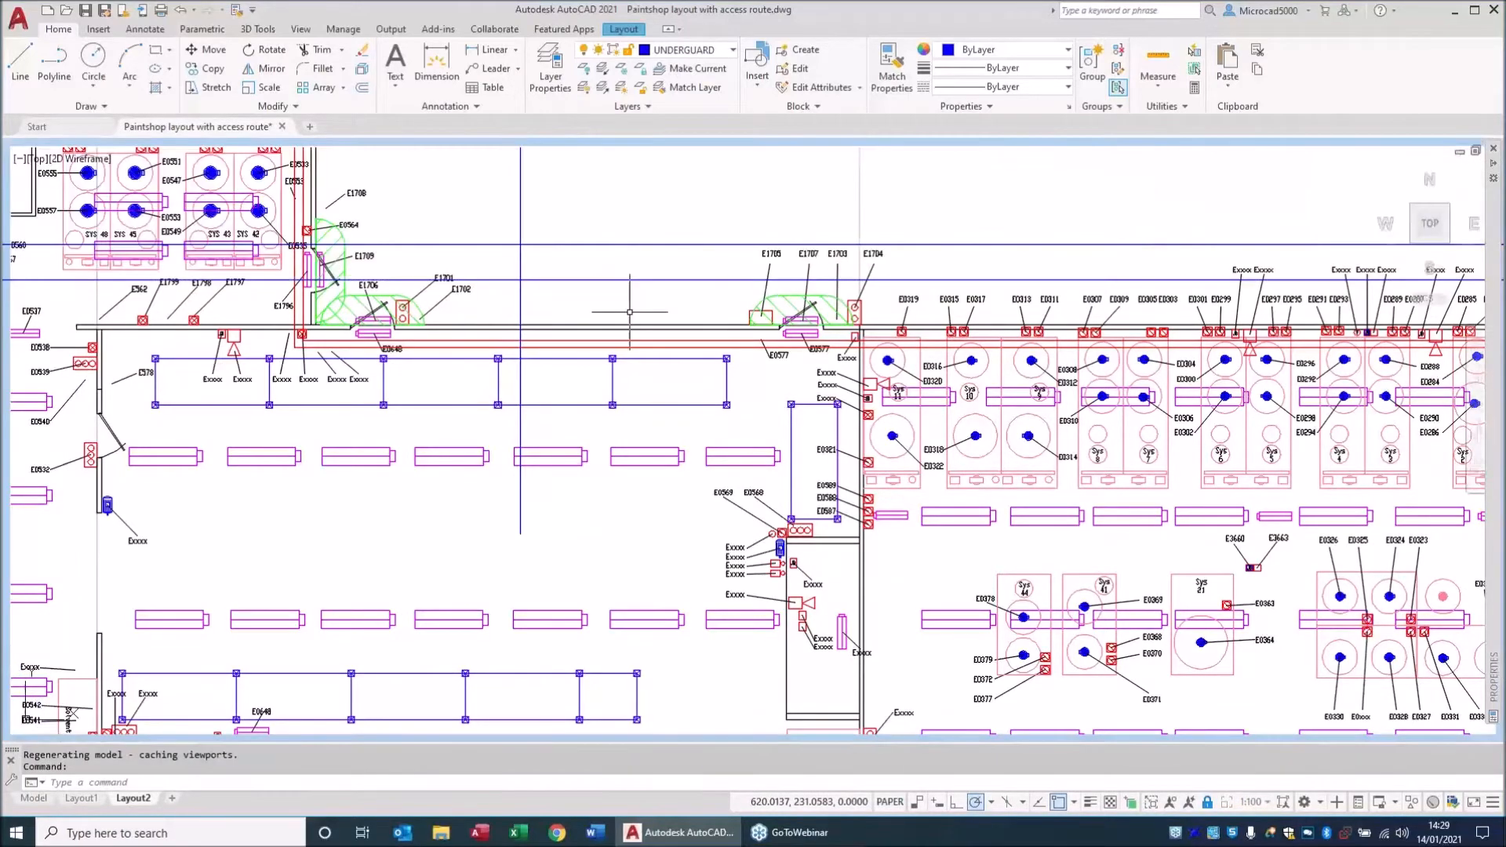
scroll(653, 381, "down", 3)
scroll(653, 381, "up", 5)
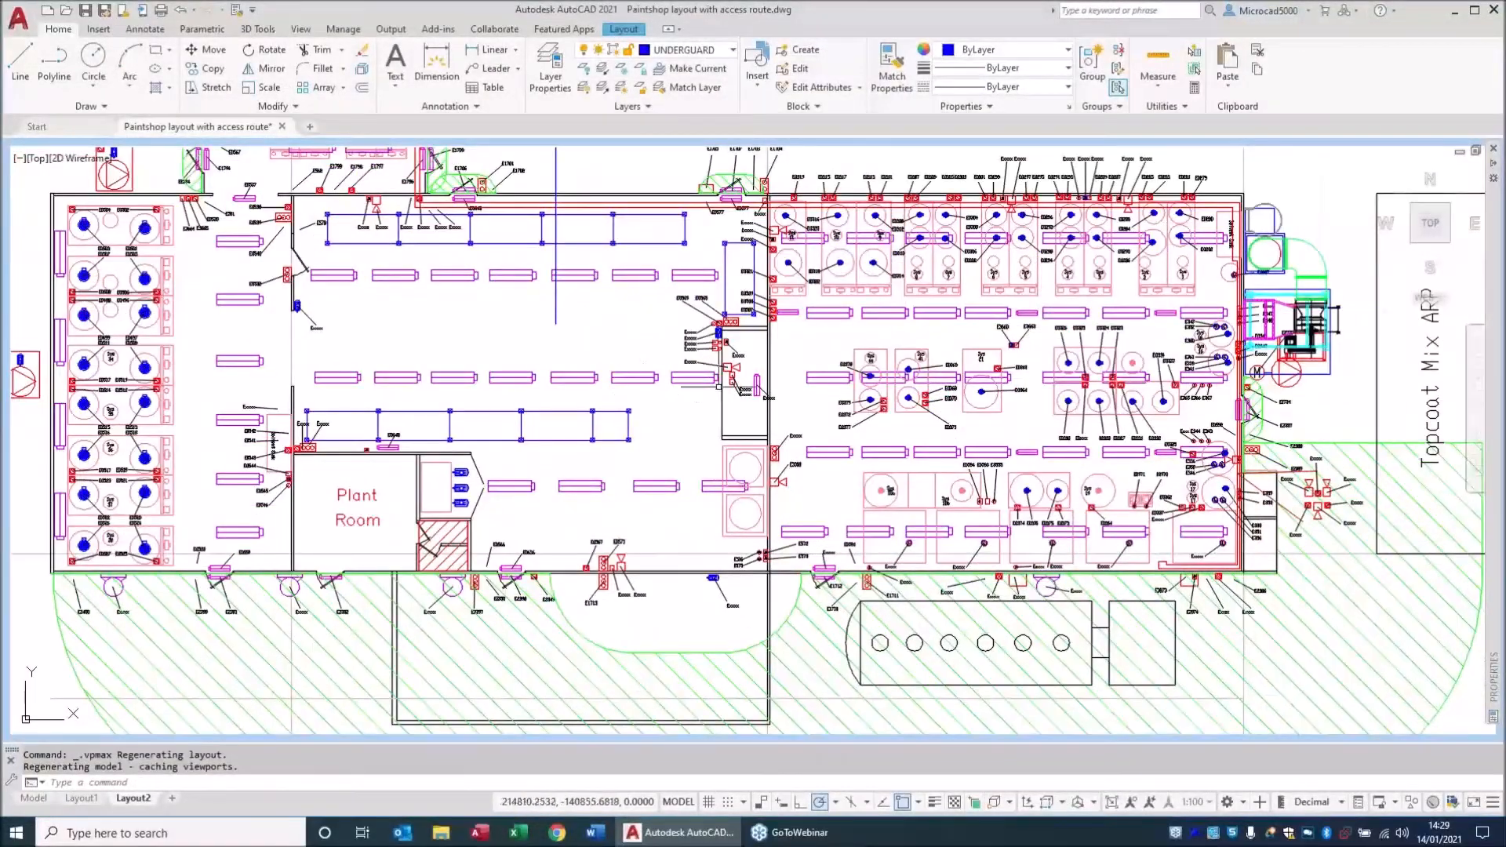
scroll(705, 369, "up", 10)
scroll(752, 408, "down", 8)
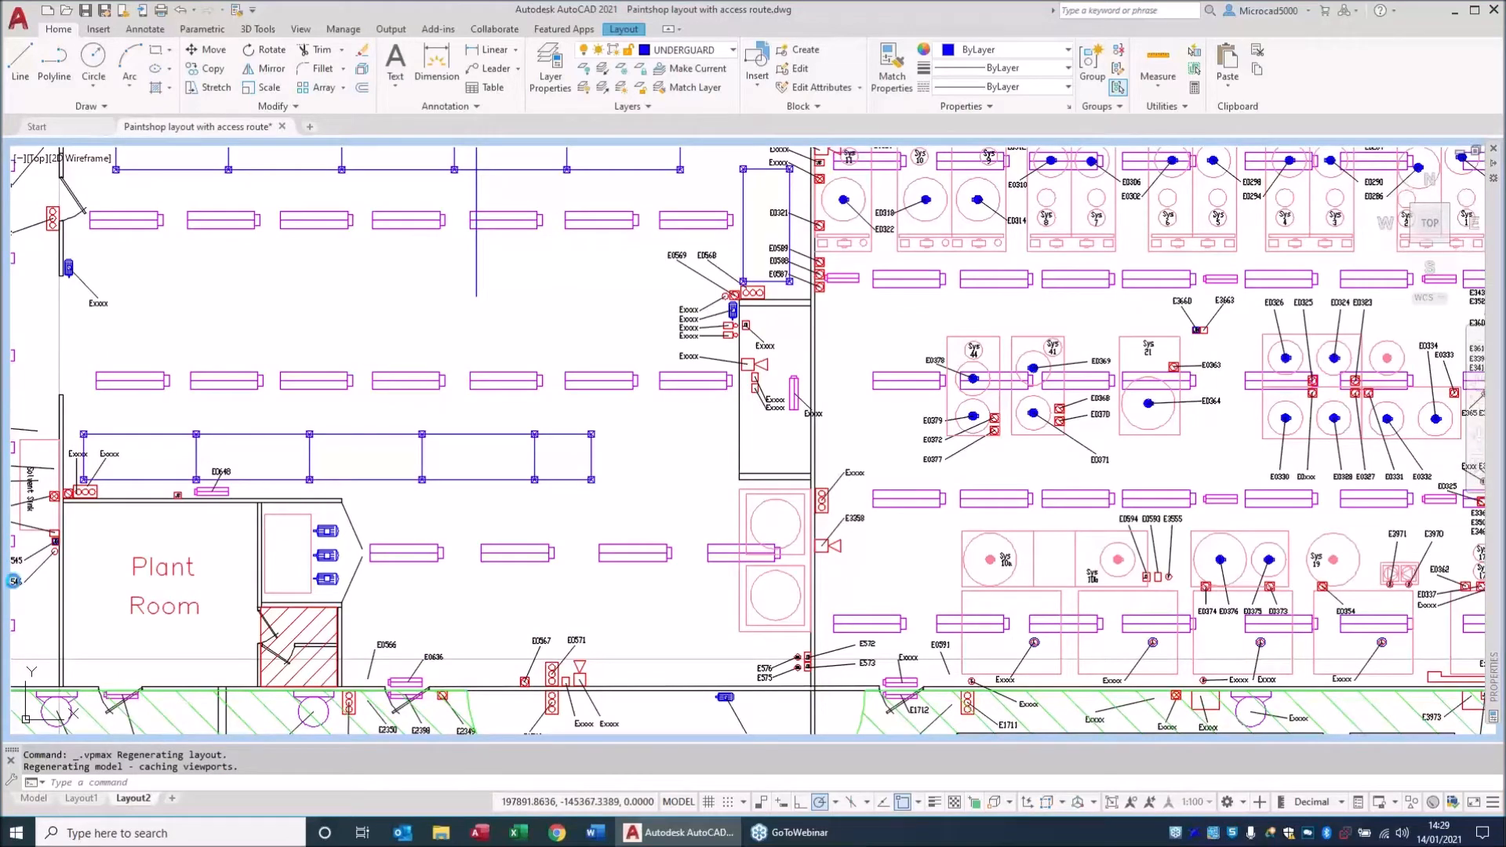
double_click(24, 598)
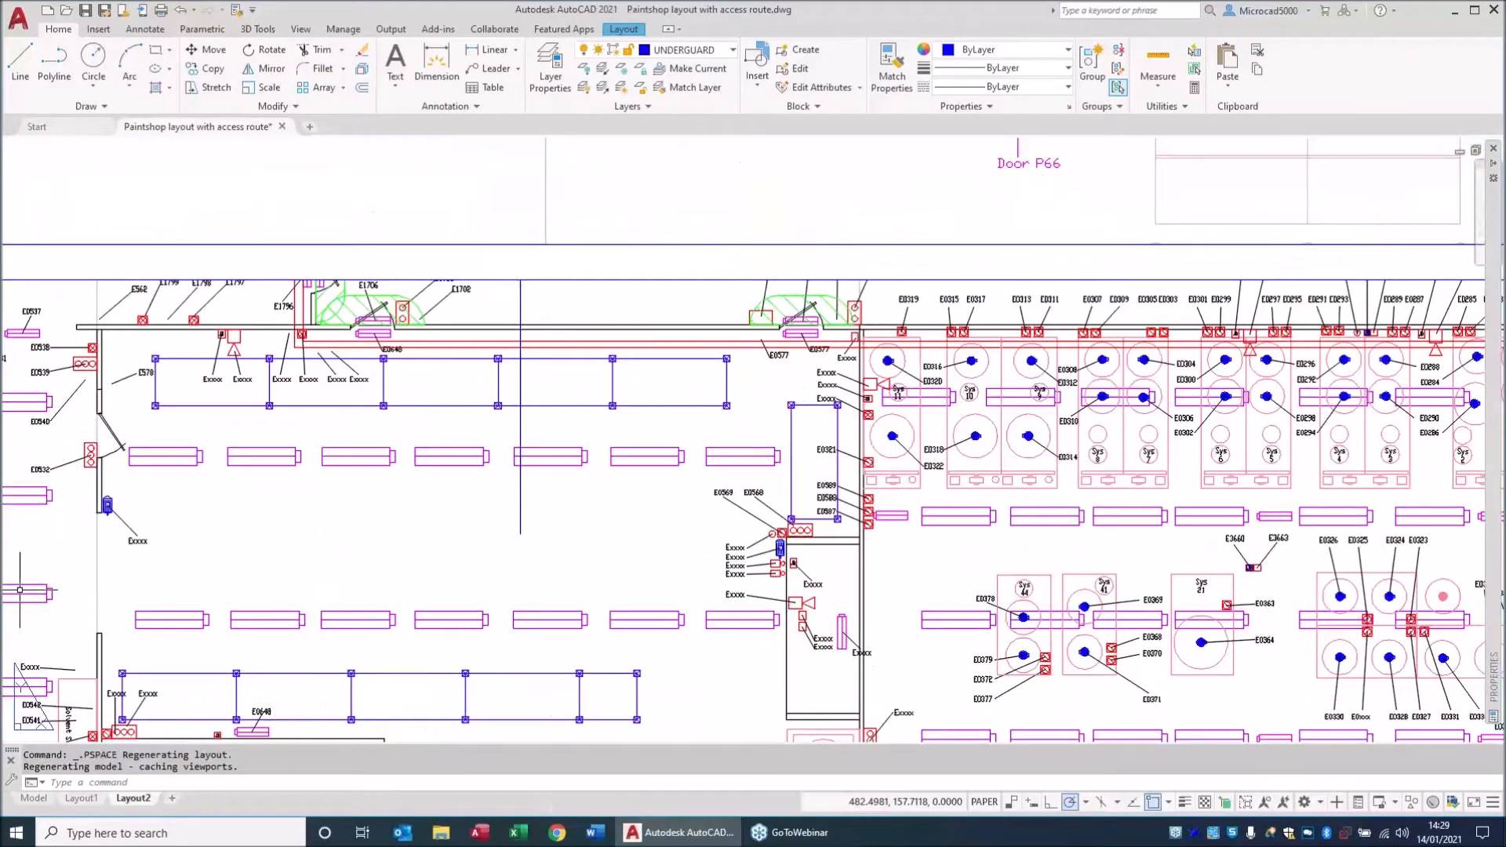
Bring the whole sheet into view, activate model space inside the tall left-hand viewport, and return to paper space.
scroll(412, 557, "down", 5)
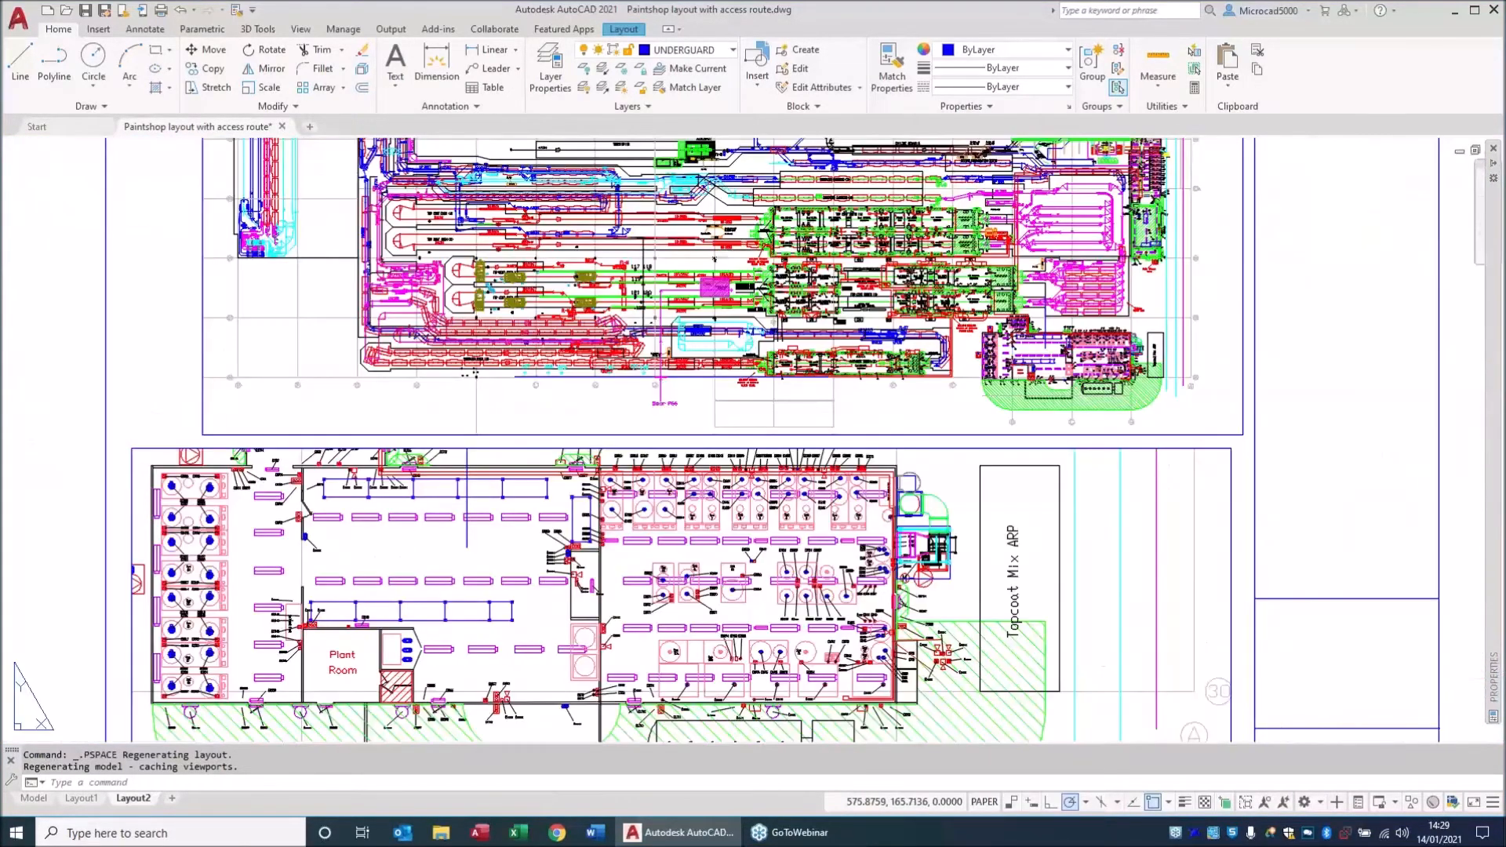
scroll(520, 567, "down", 3)
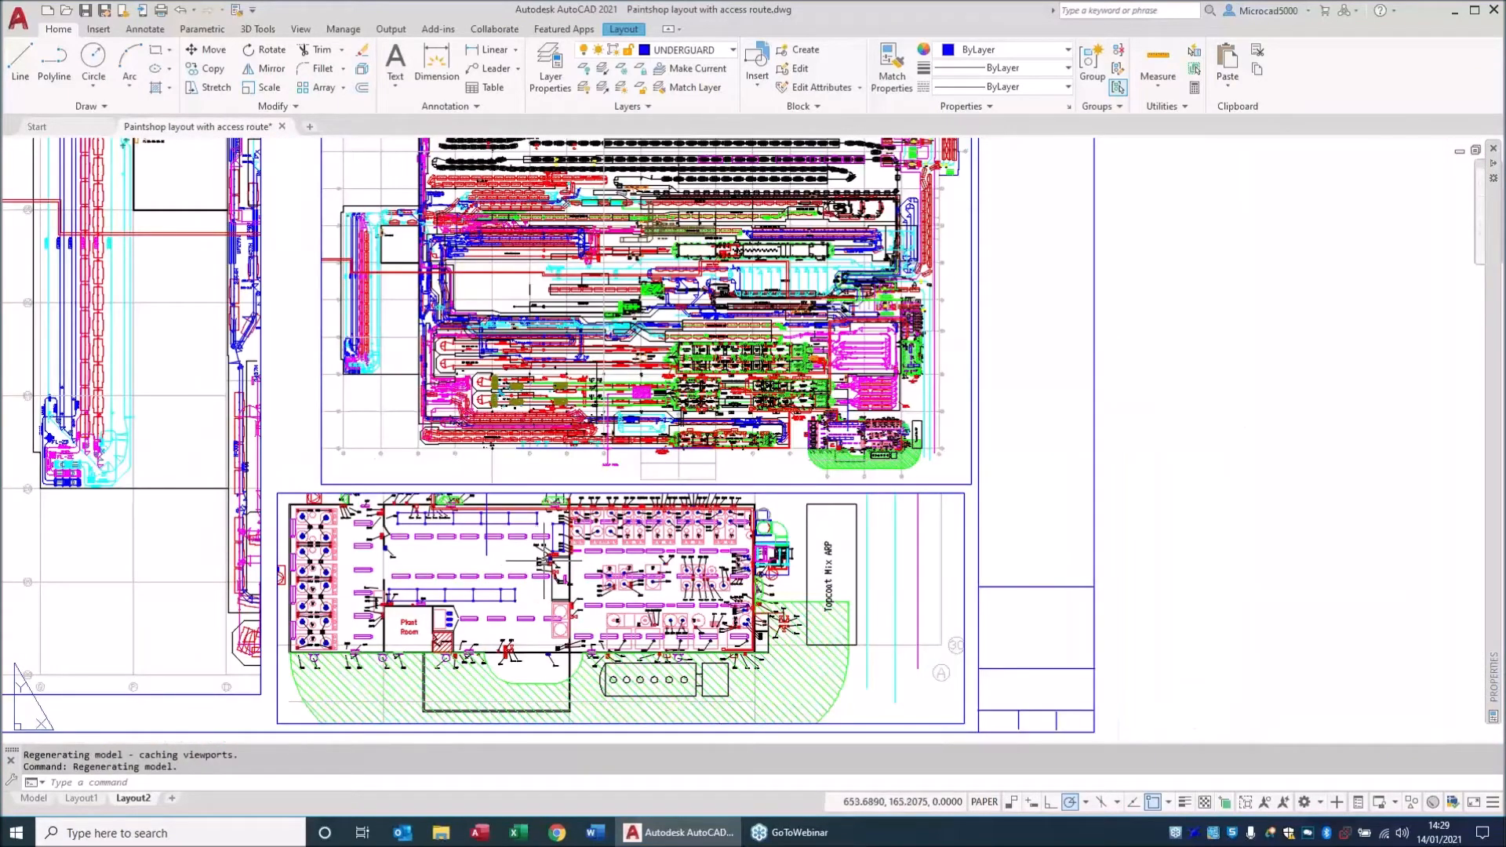
scroll(520, 567, "down", 3)
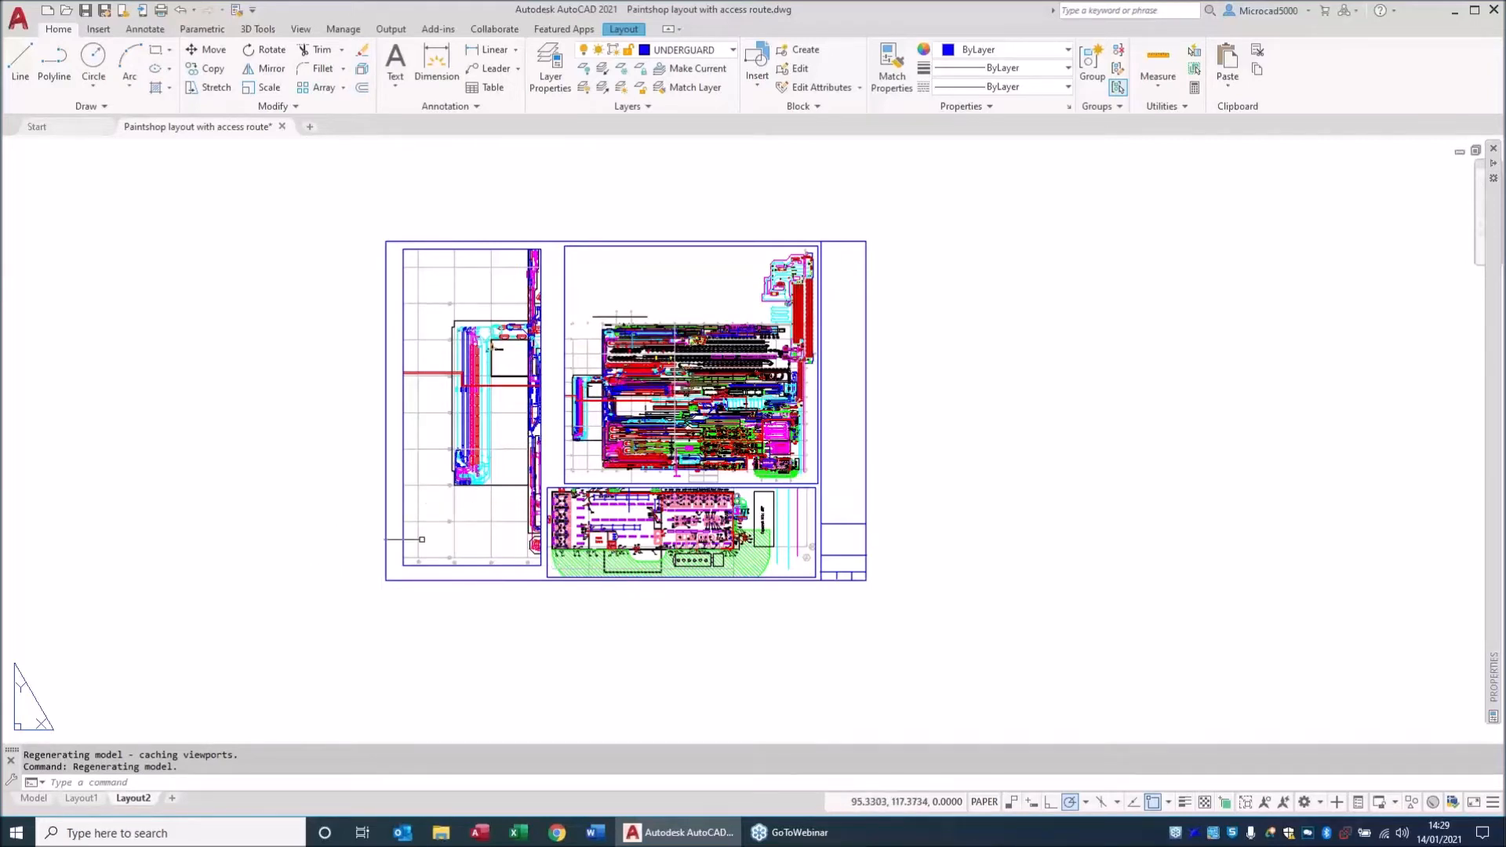
double_click(486, 545)
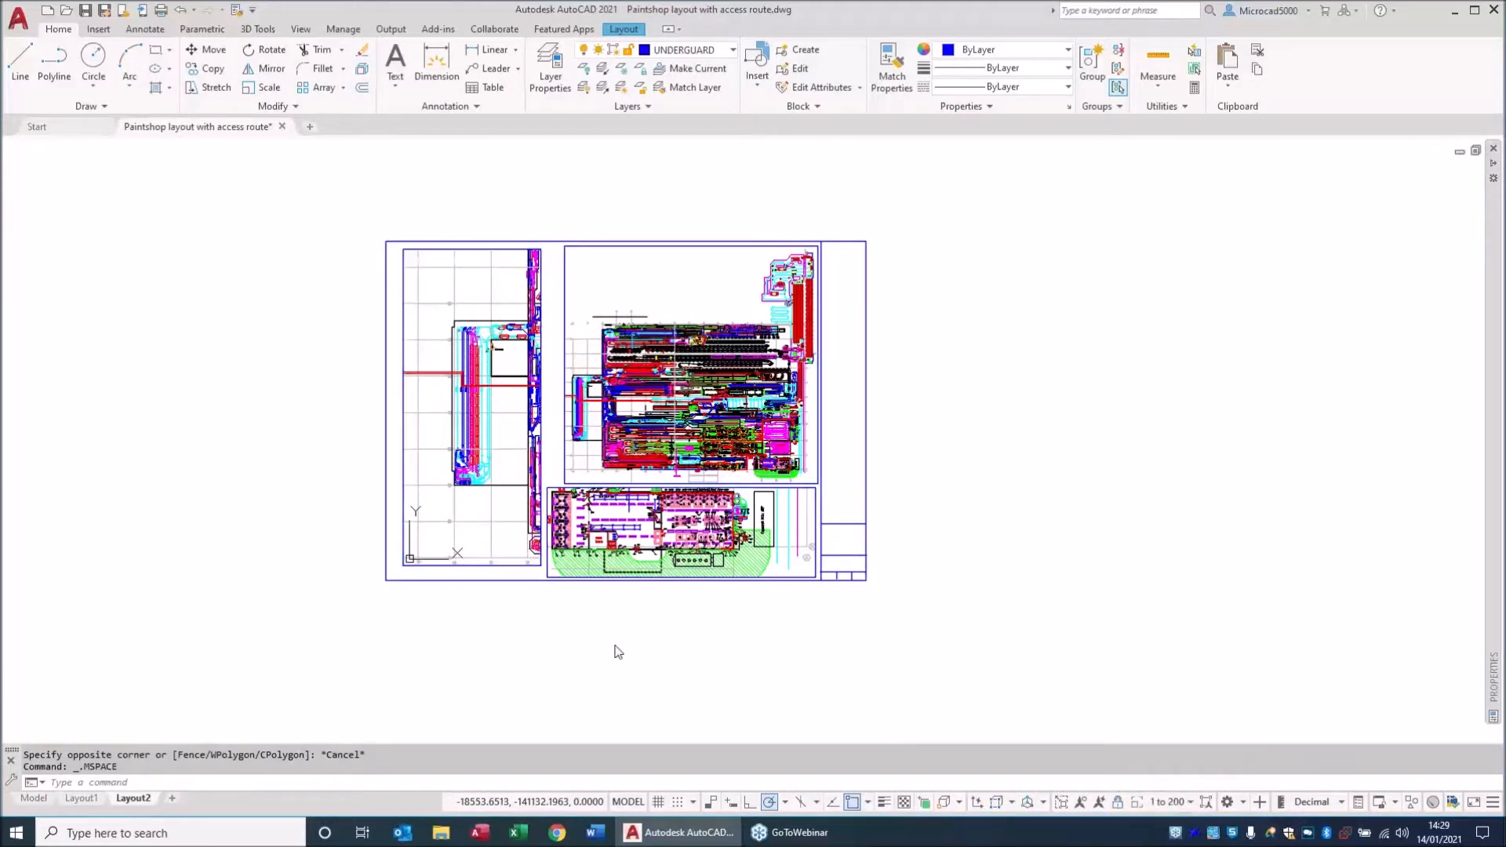
double_click(336, 616)
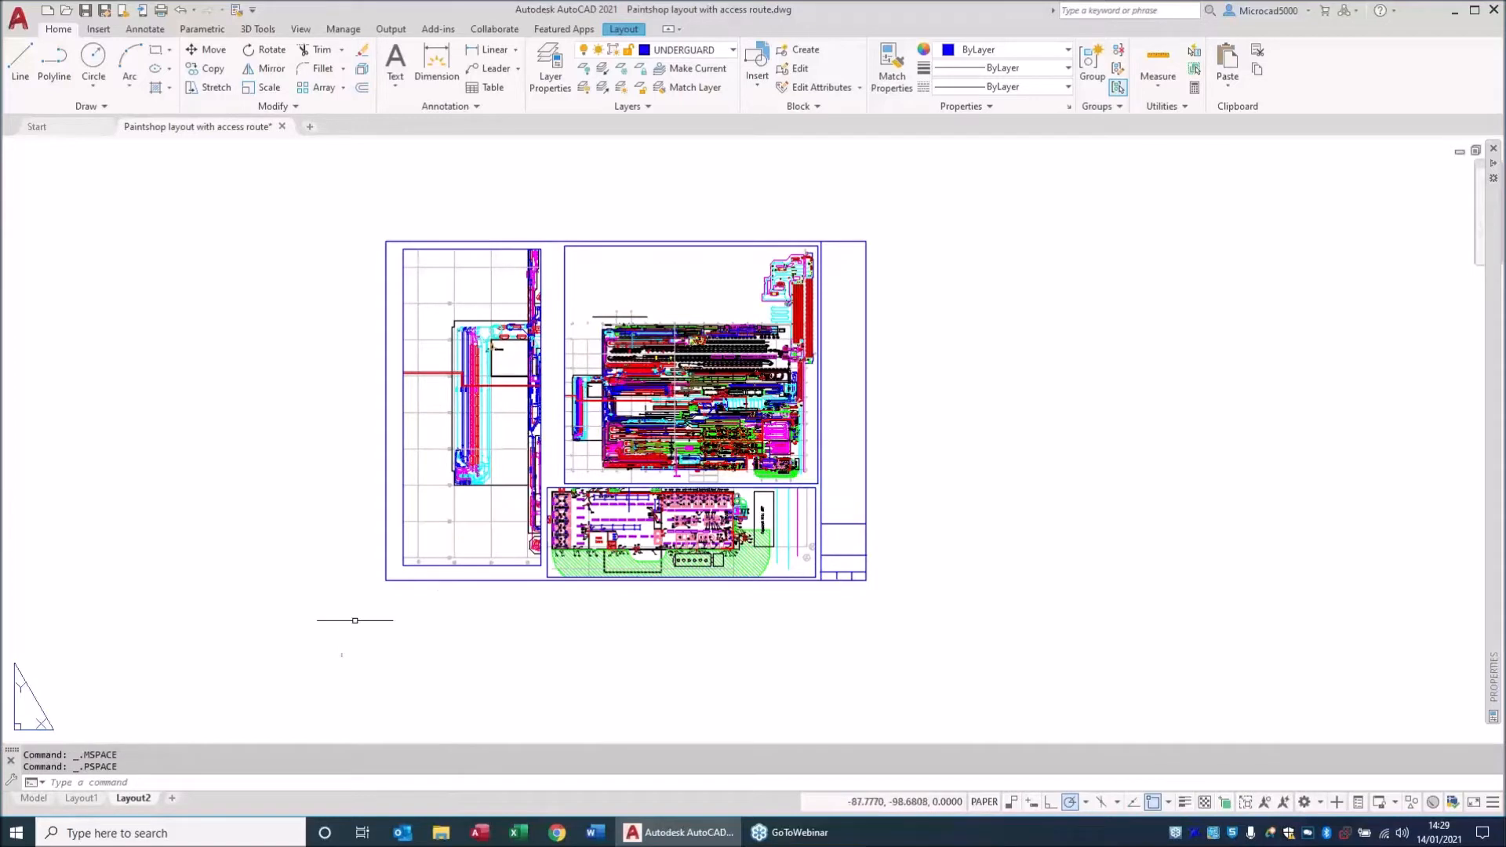
Stretch two opposite corners of the tall left-hand viewport inward so its frame fits closely around the narrow conveyor building.
left_click(403, 564)
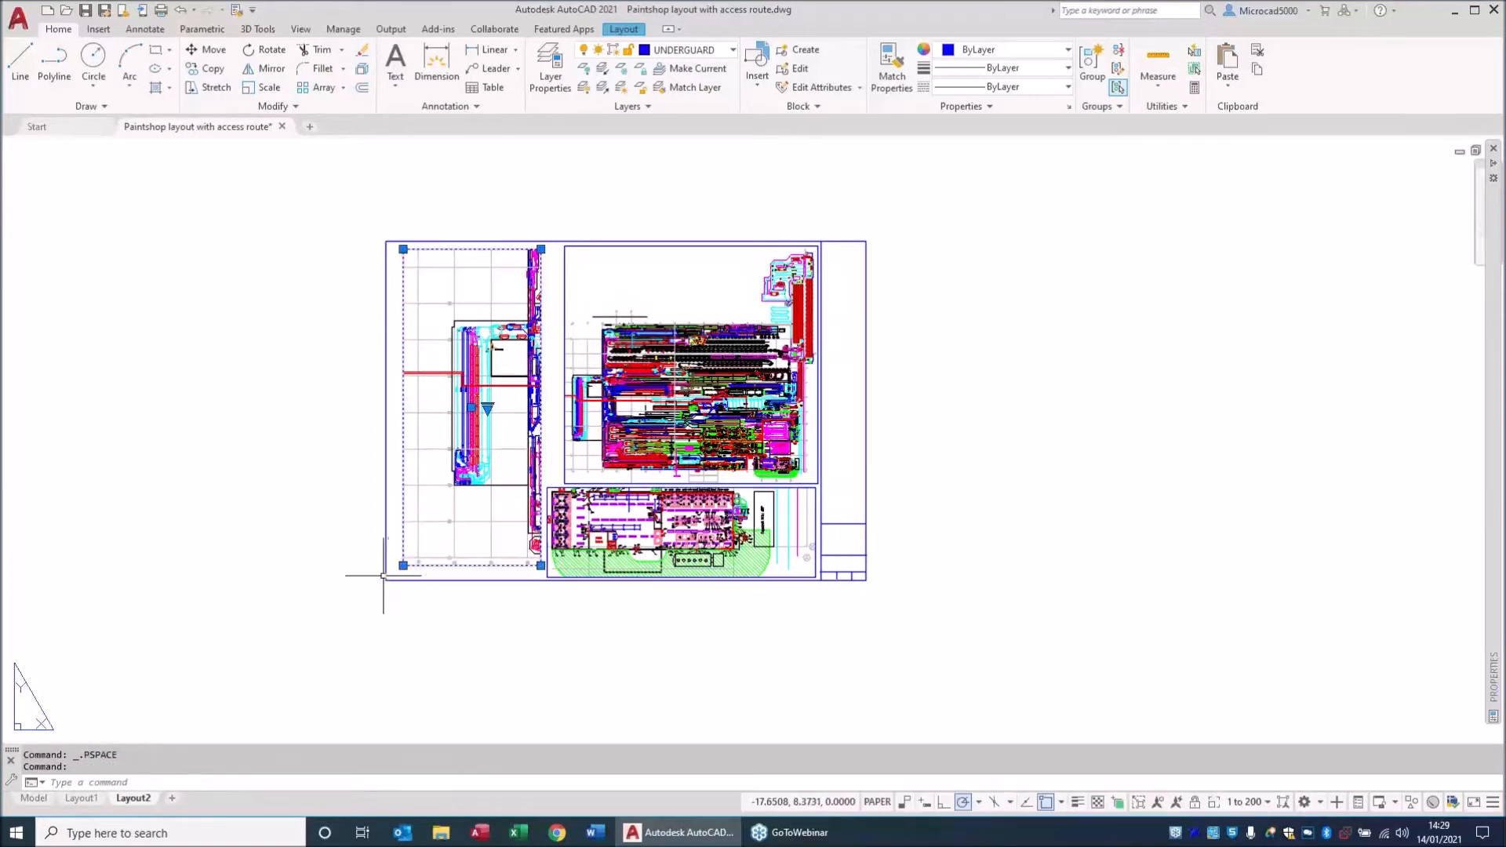
left_click(403, 565)
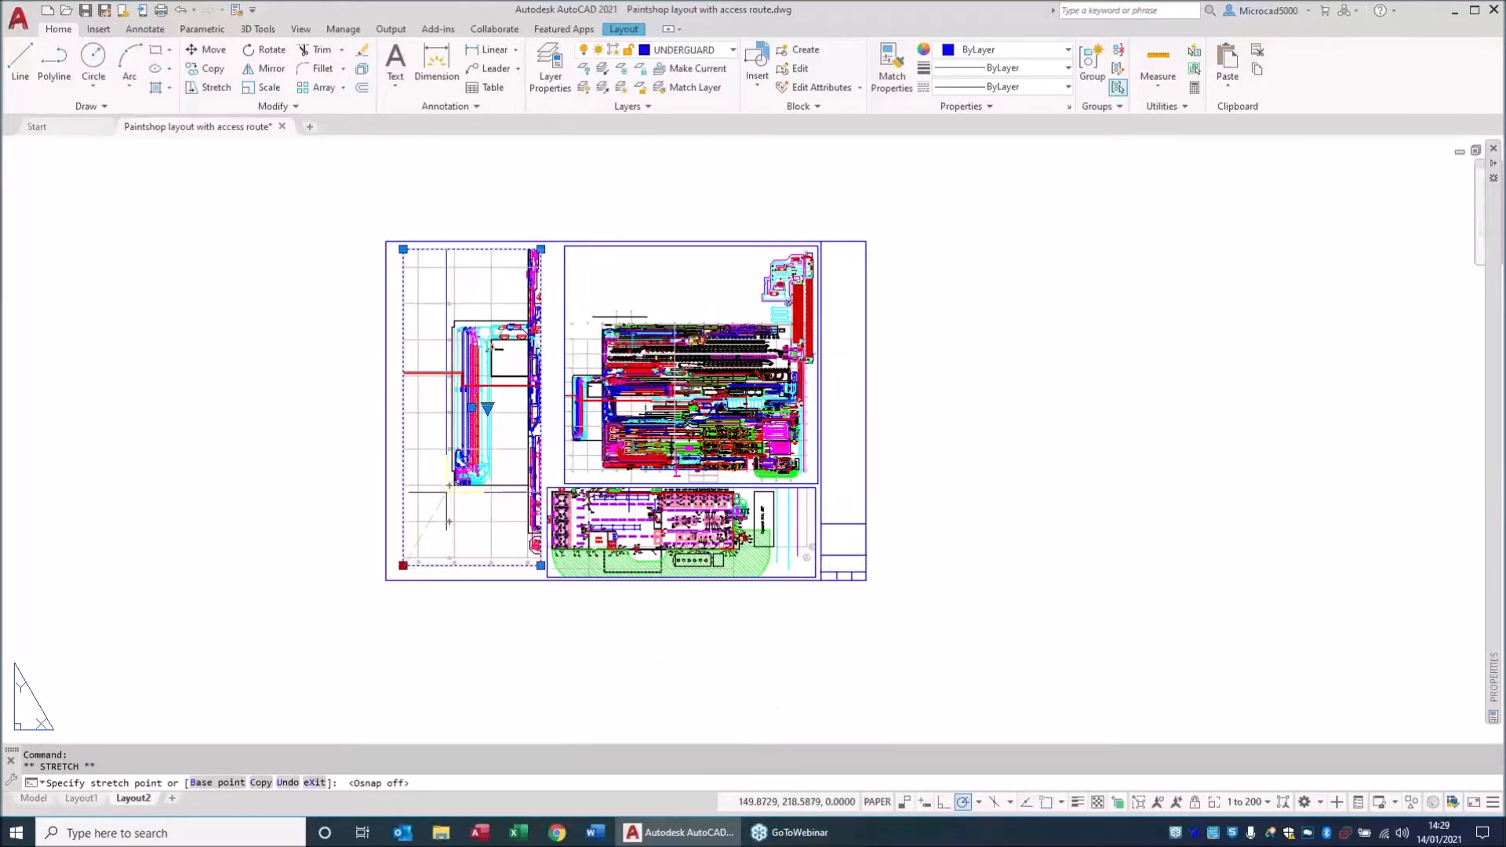
left_click(446, 492)
left_click(541, 248)
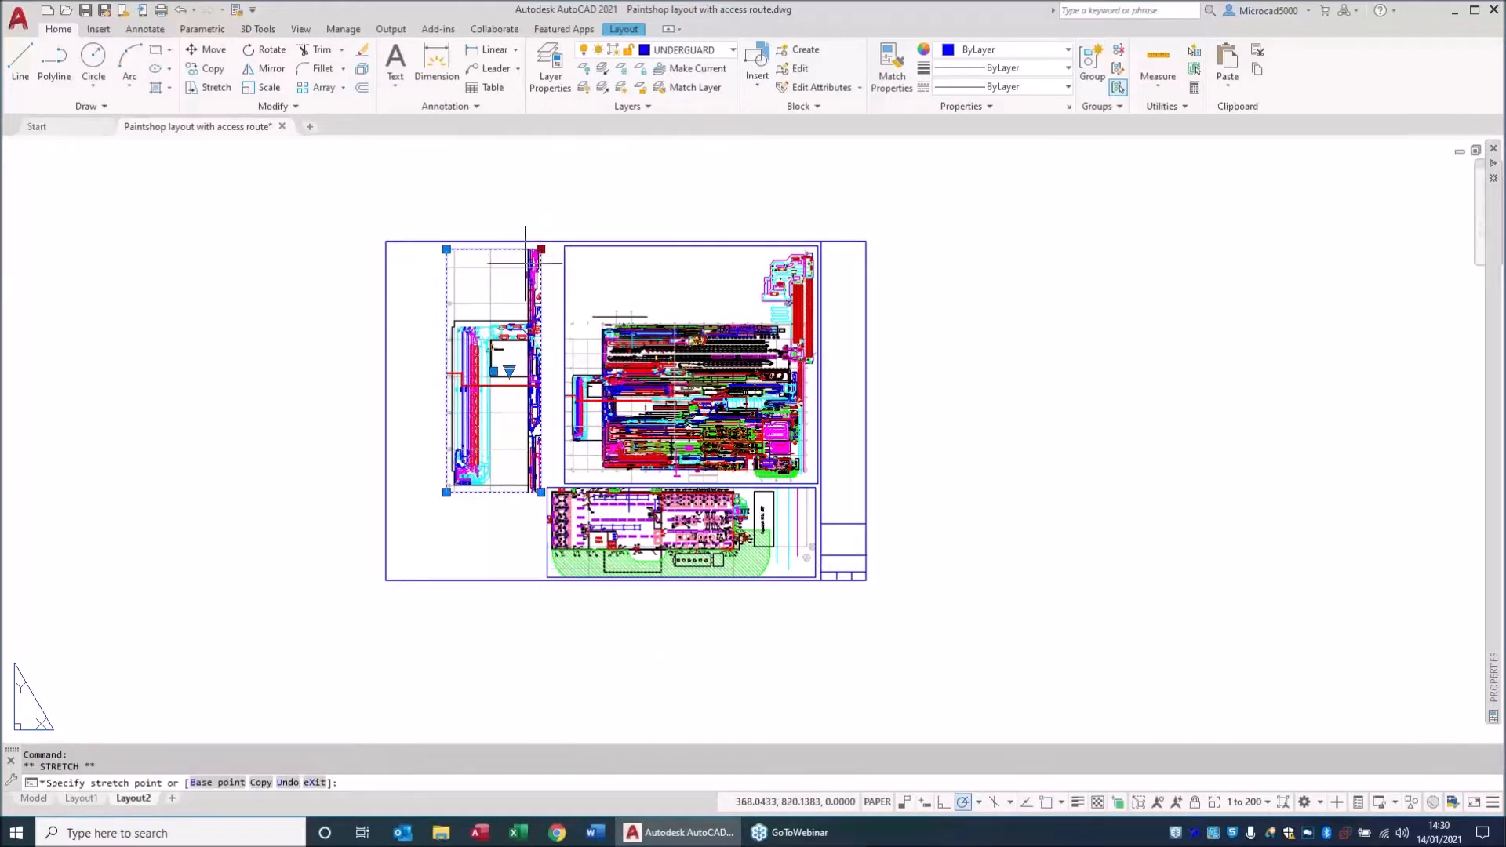
left_click(494, 314)
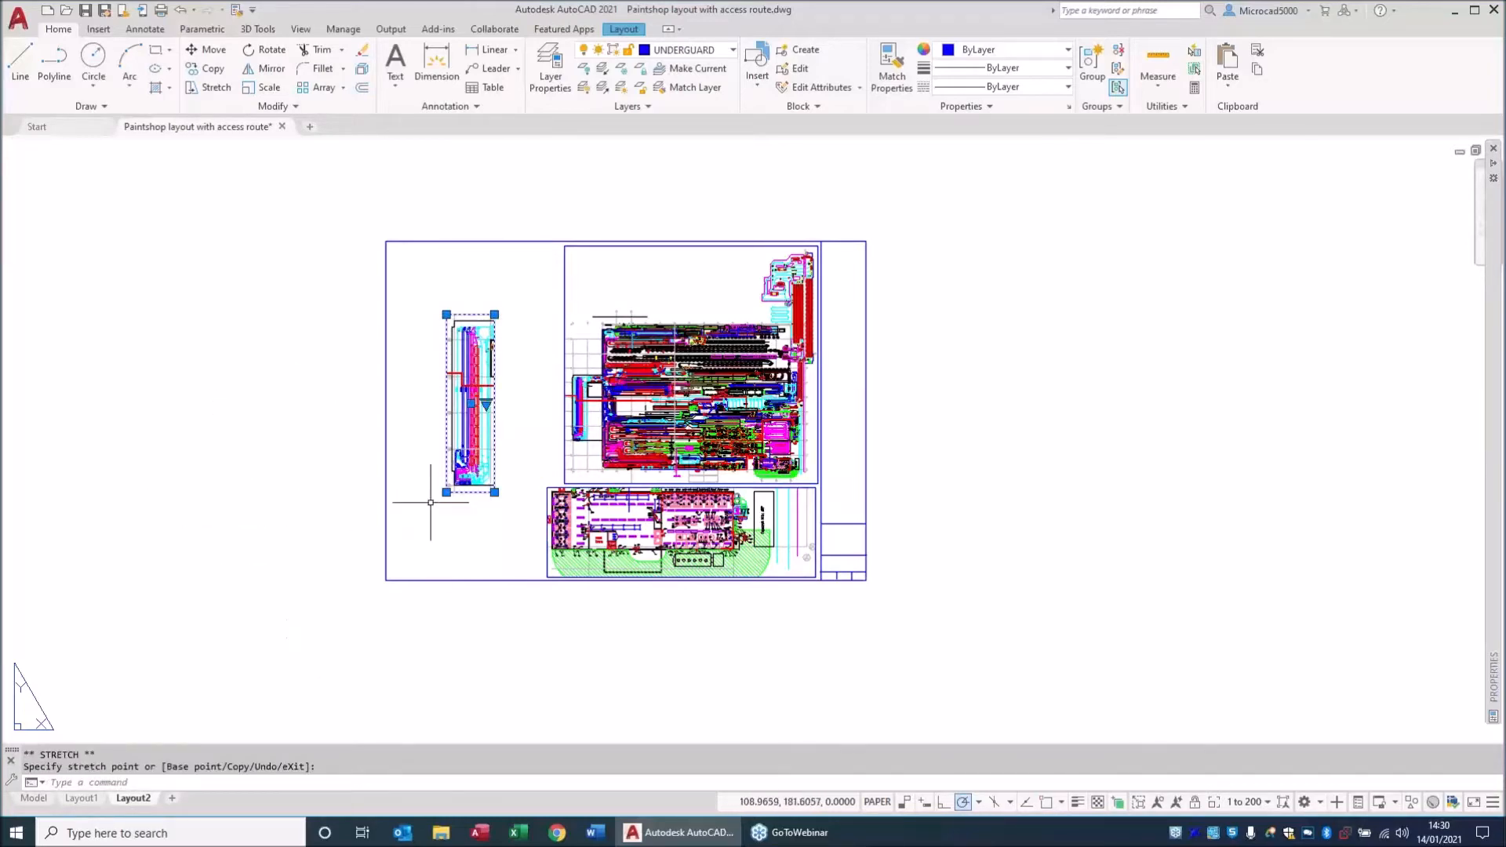
scroll(411, 431, "up", 4)
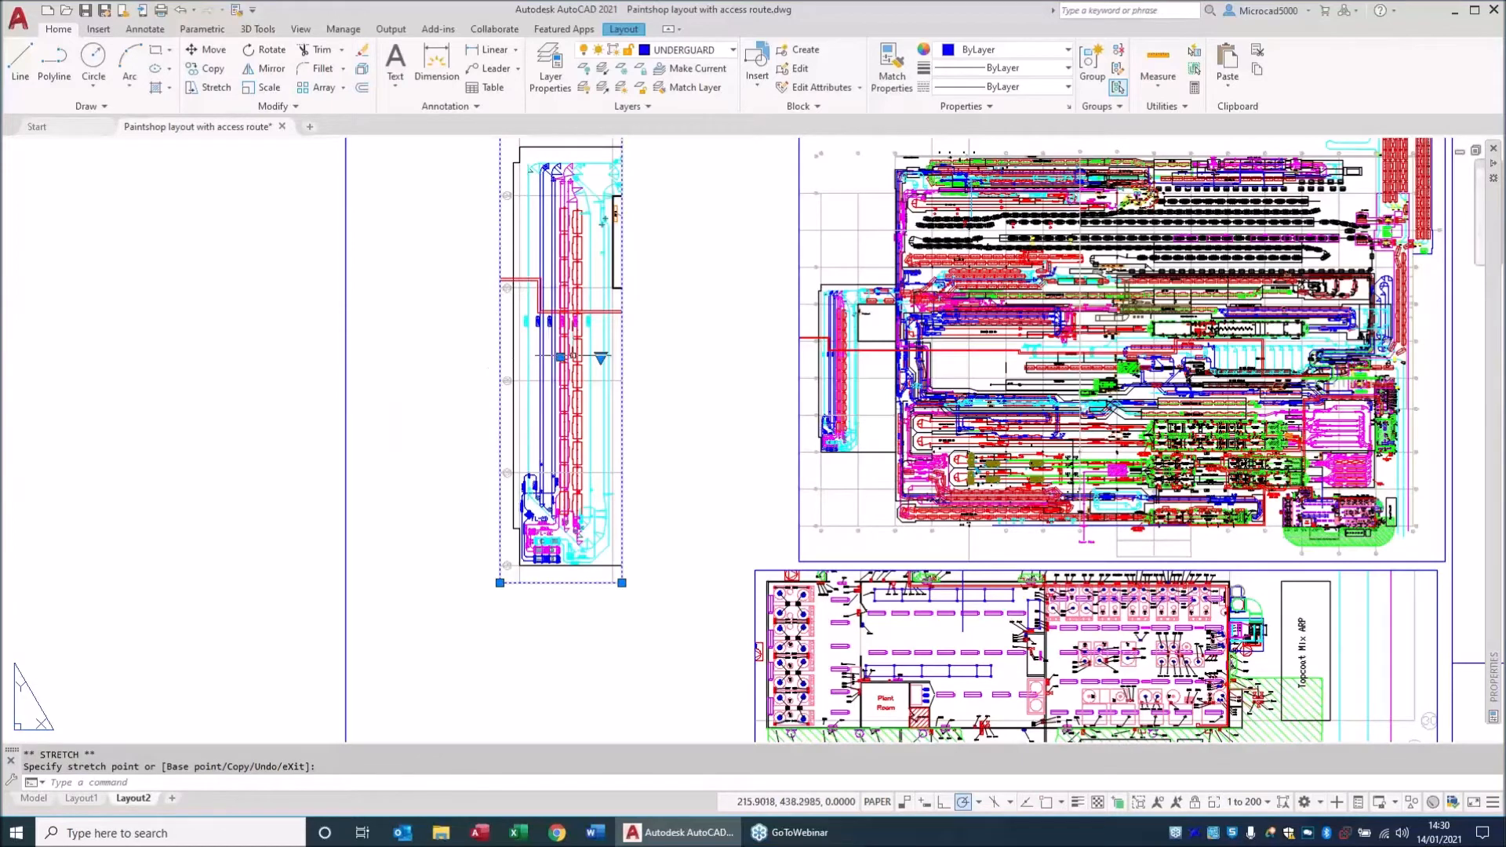
scroll(127, 462, "down", 2)
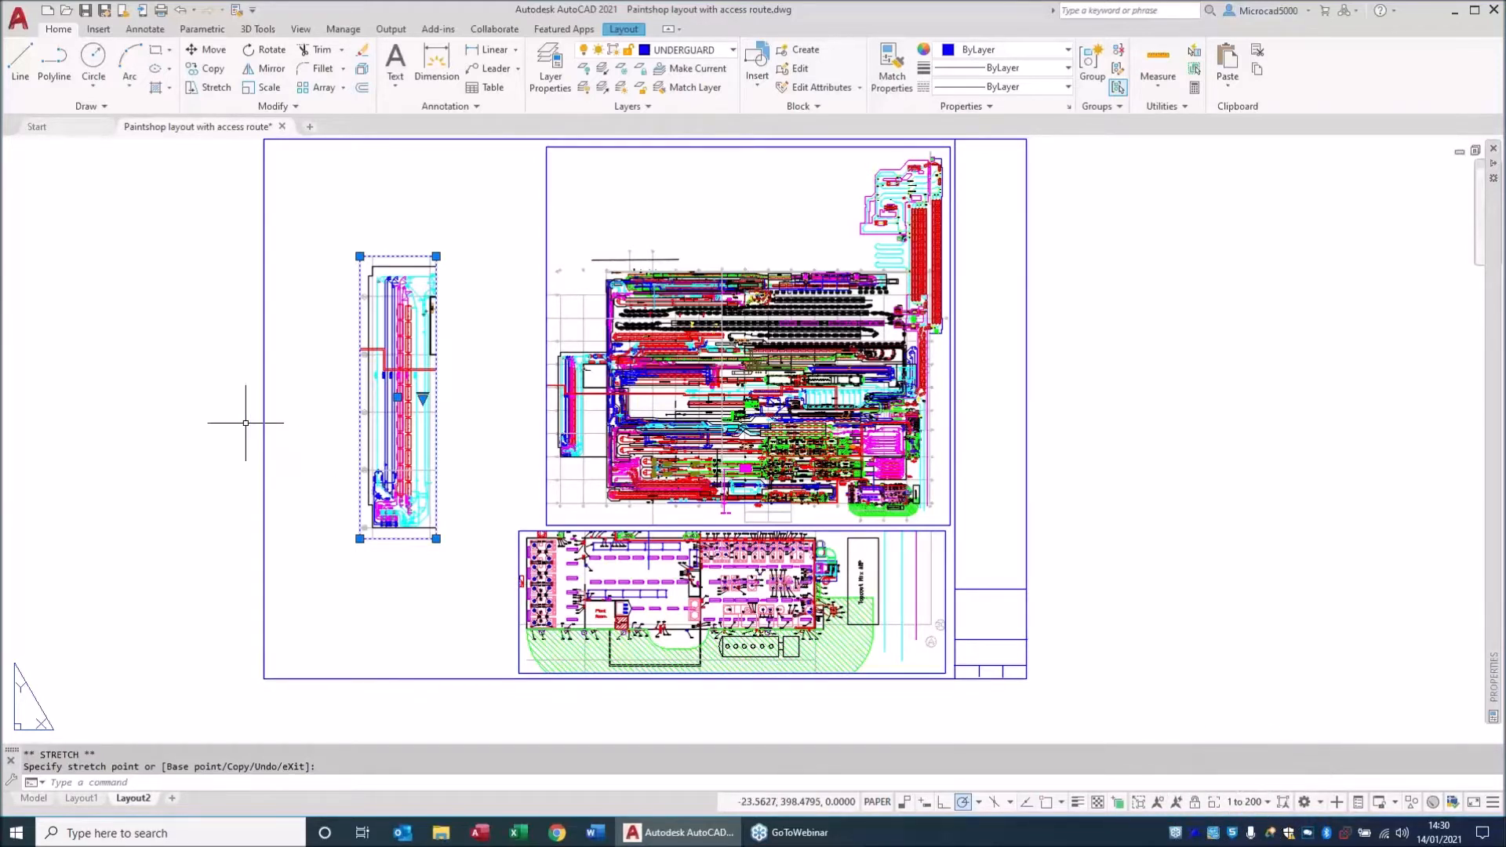
Try the cropped viewport at a scale of 1:100, and set it back to 1 to 200.
left_click(423, 397)
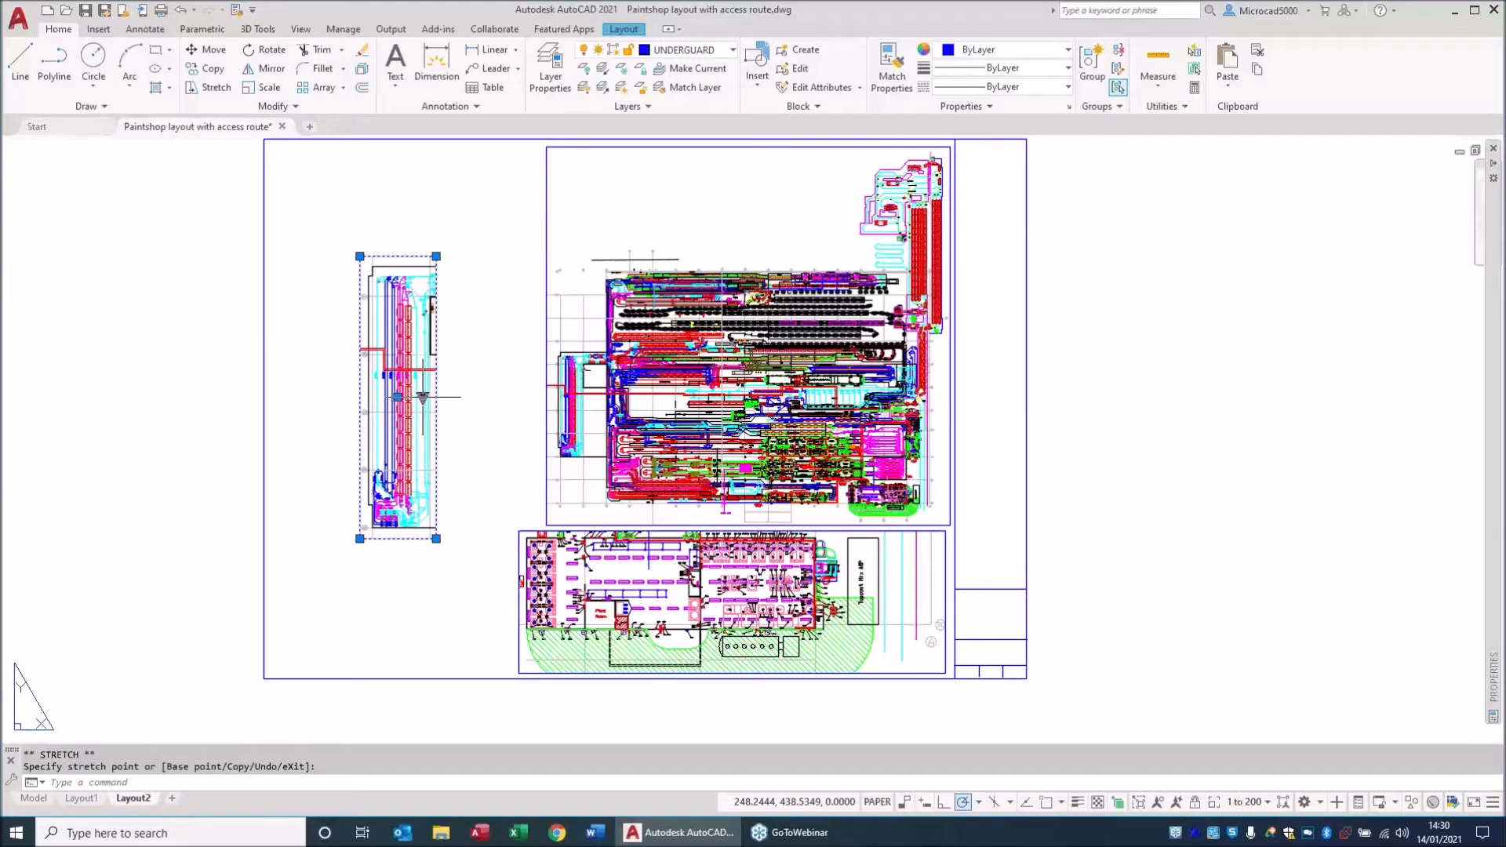
left_click(423, 397)
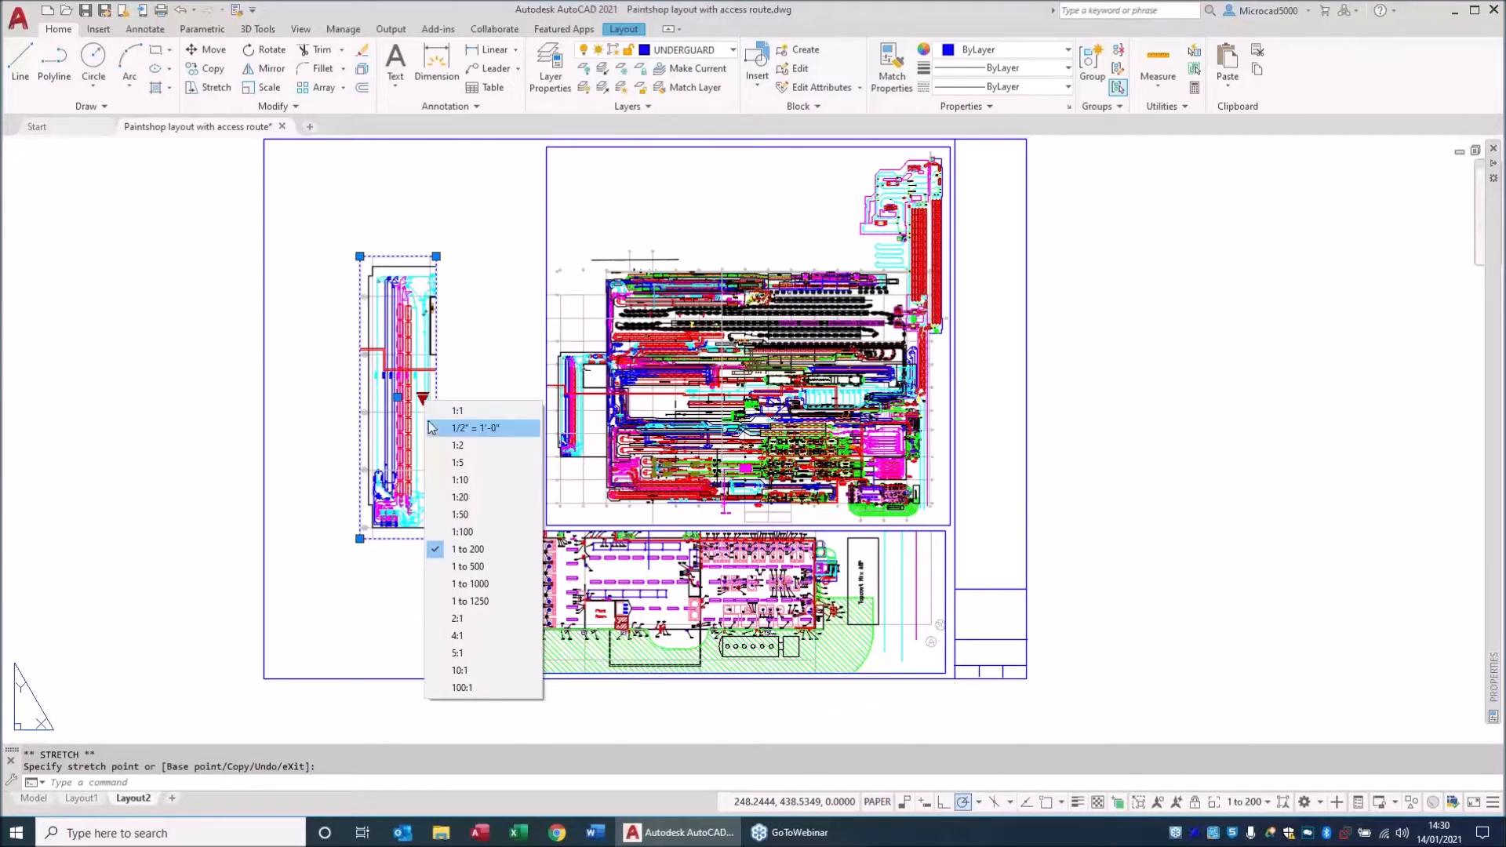
left_click(463, 532)
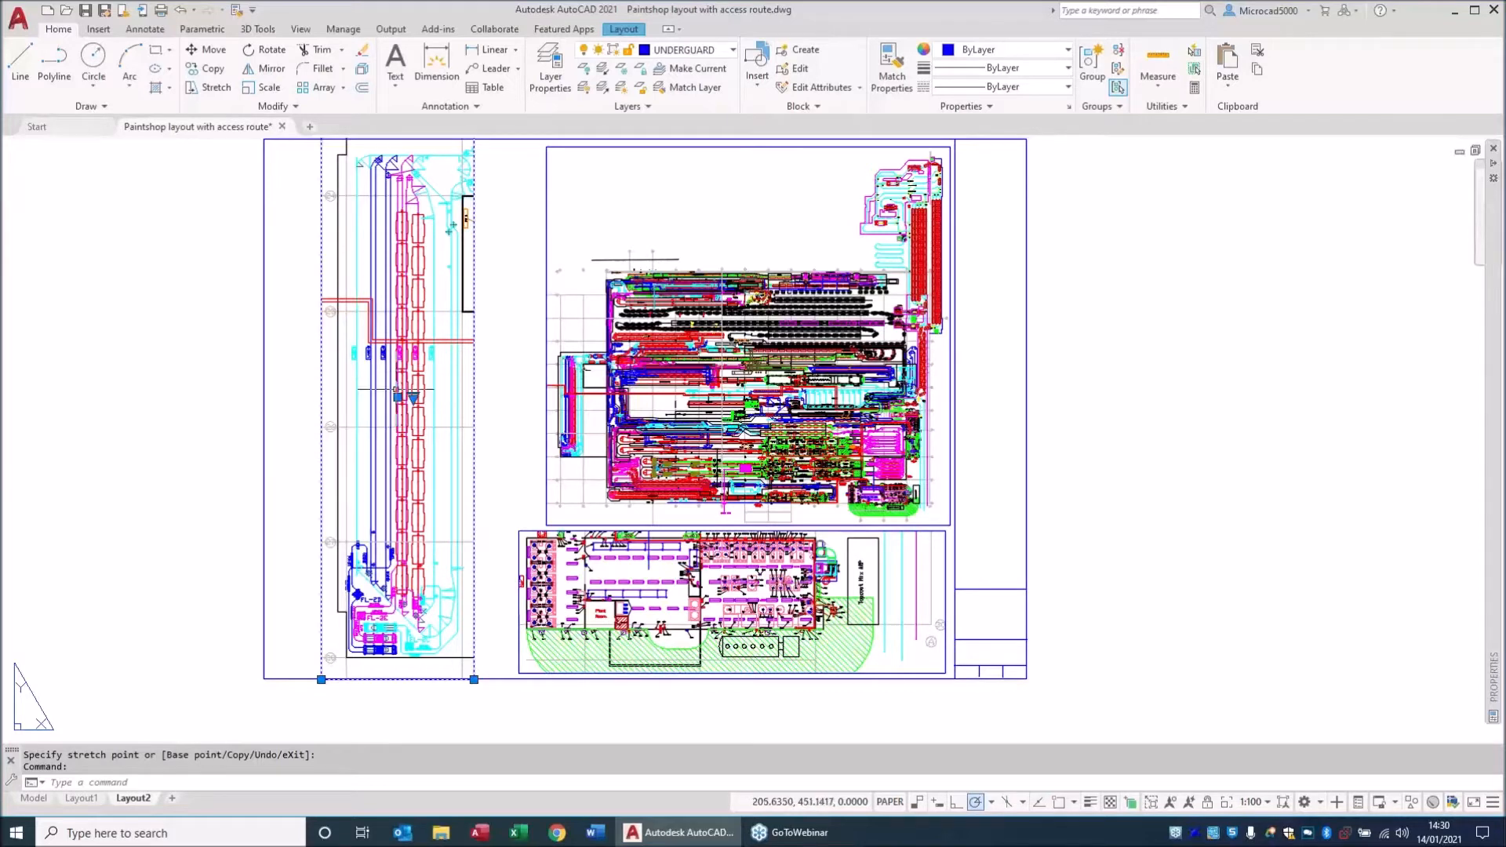
left_click(414, 398)
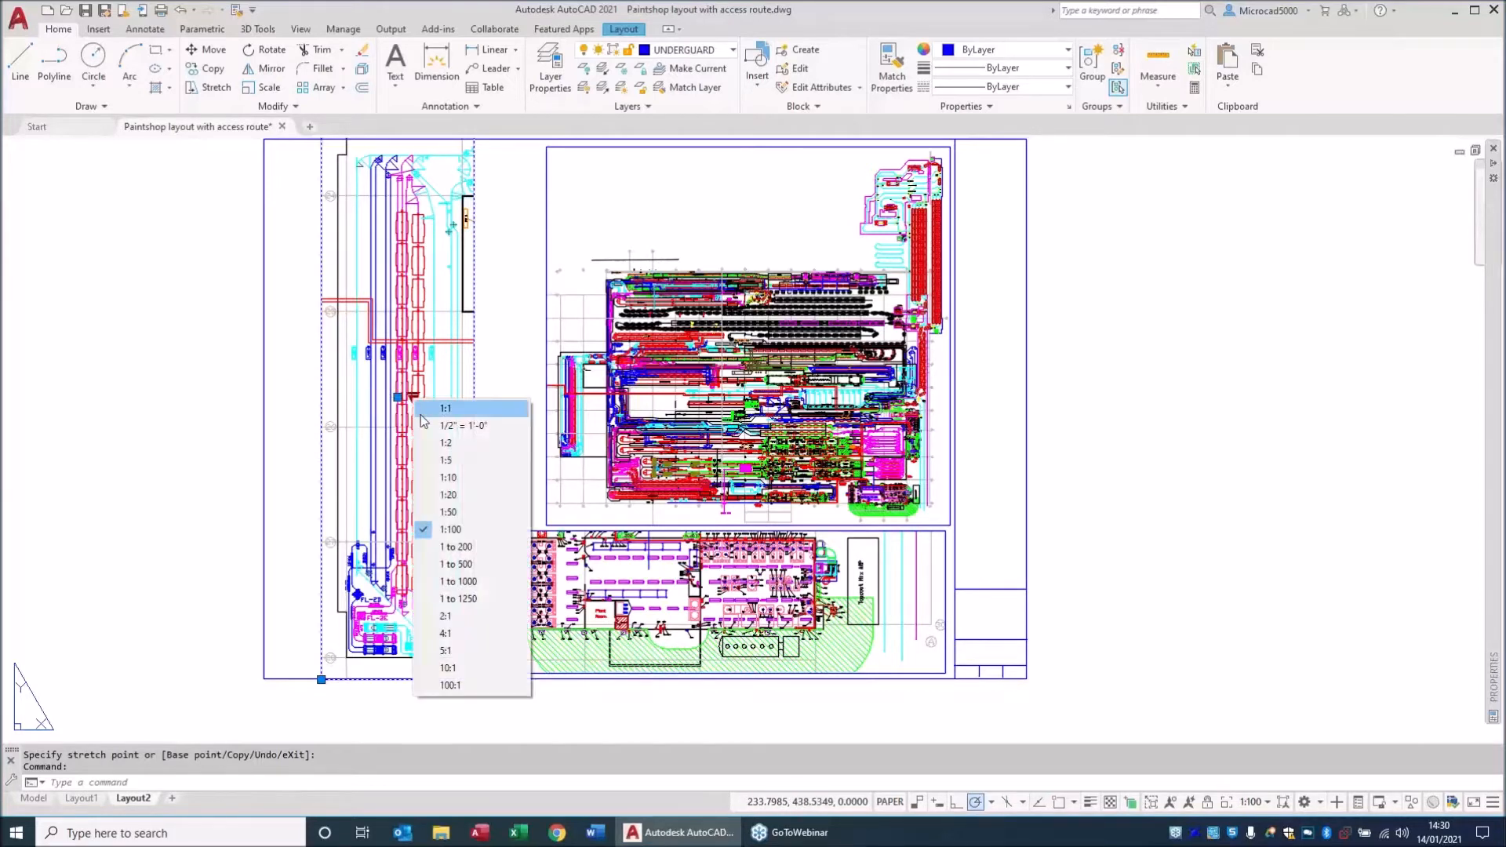
left_click(462, 545)
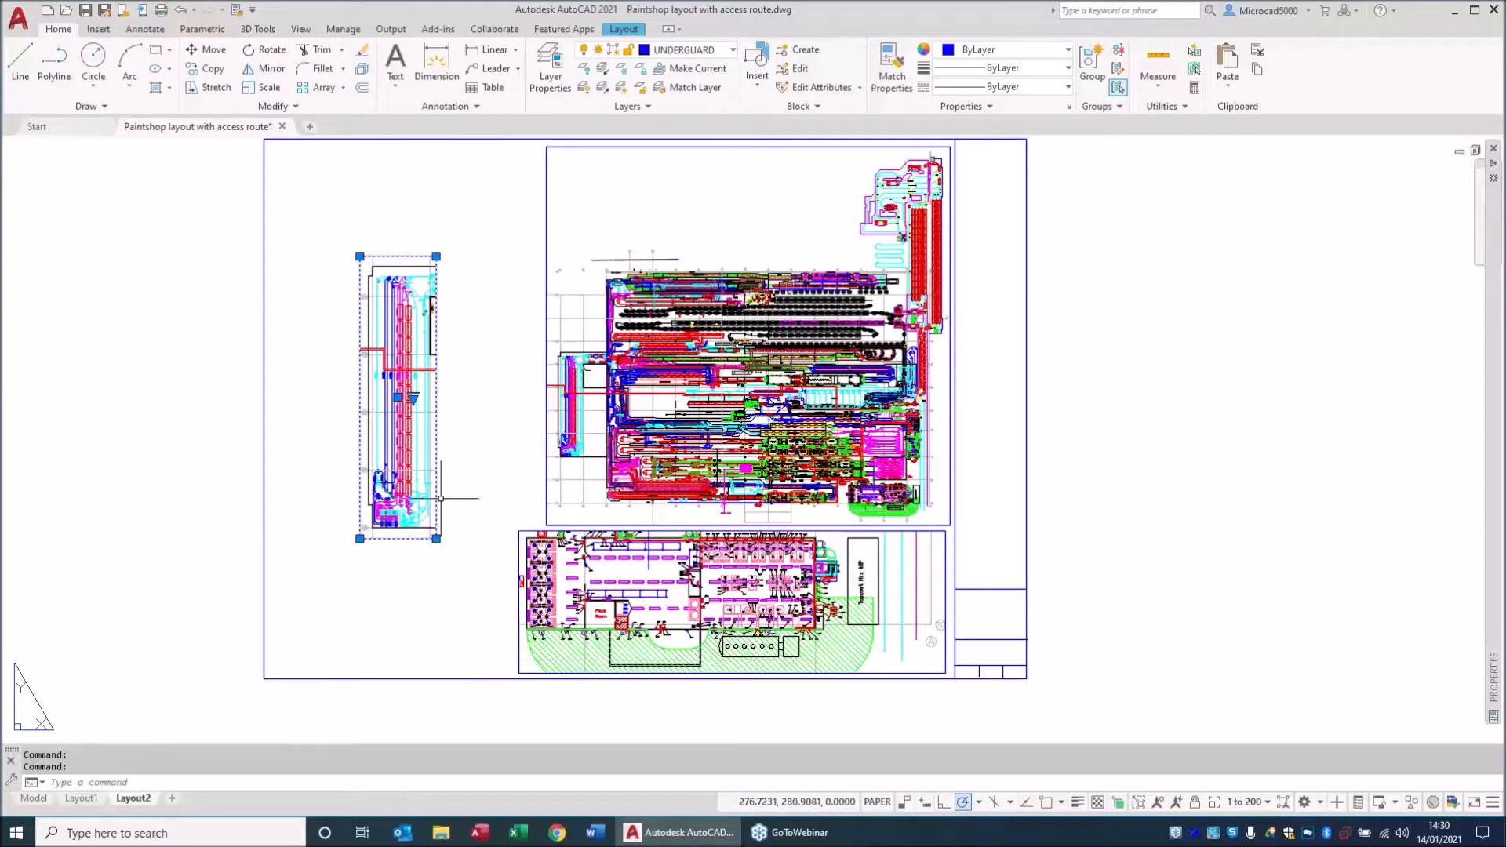
Try the cropped viewport at a scale of 1 to 500, and return it to 1 to 200.
left_click(413, 398)
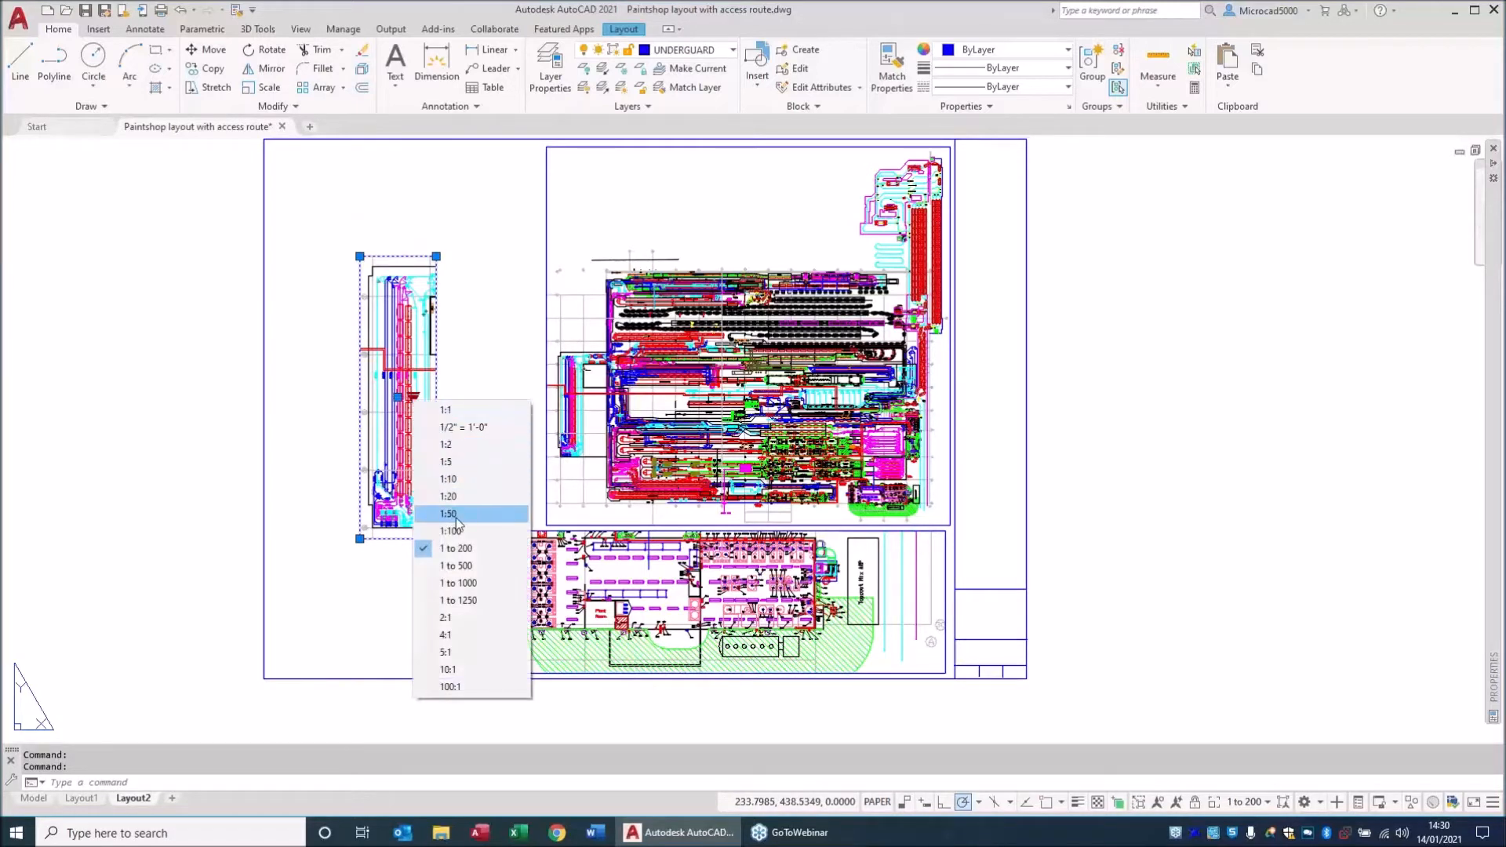
left_click(462, 565)
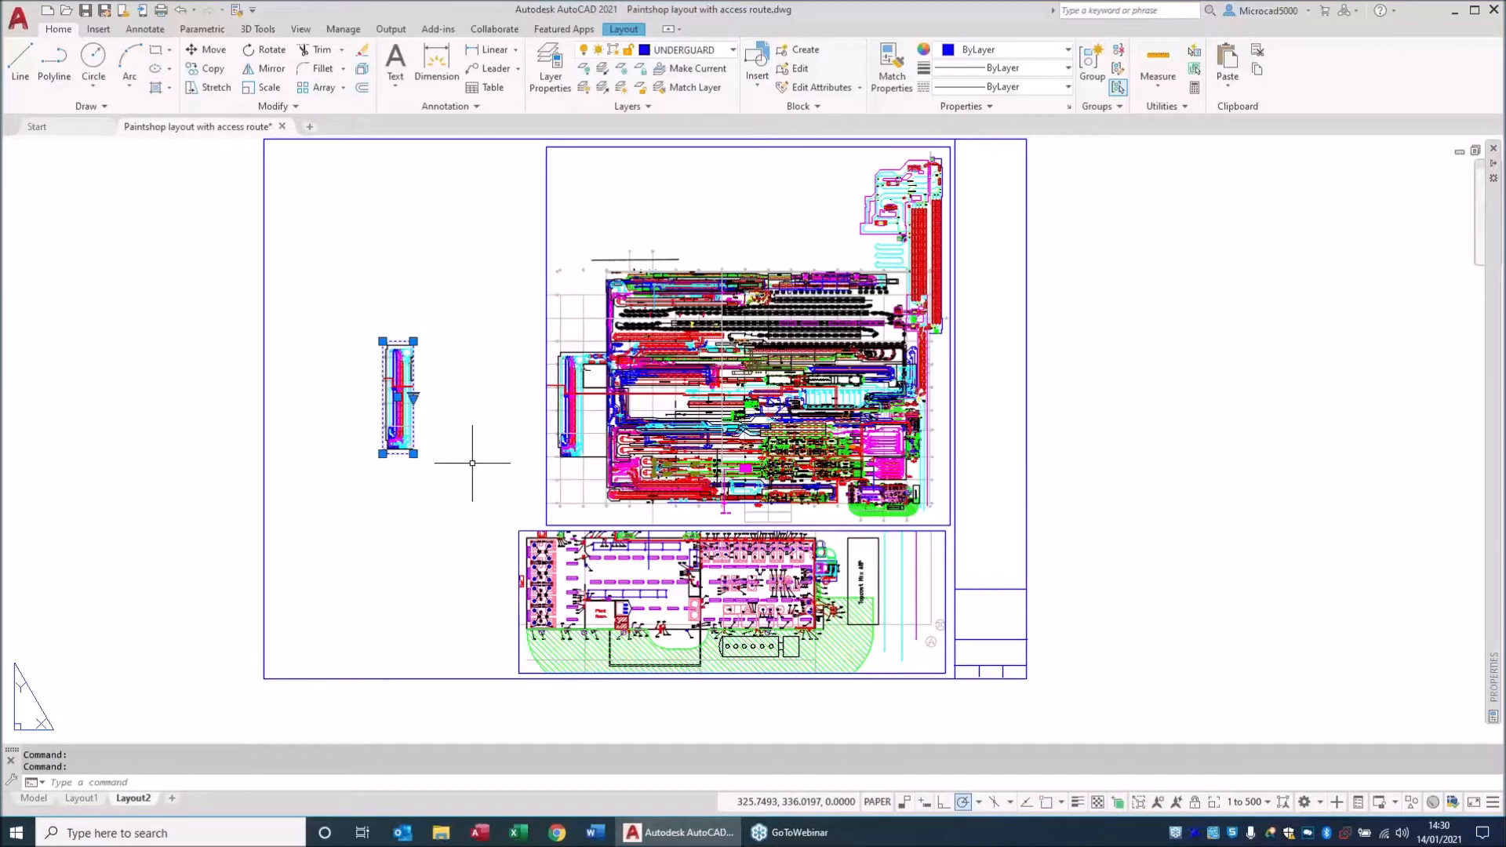
left_click(413, 398)
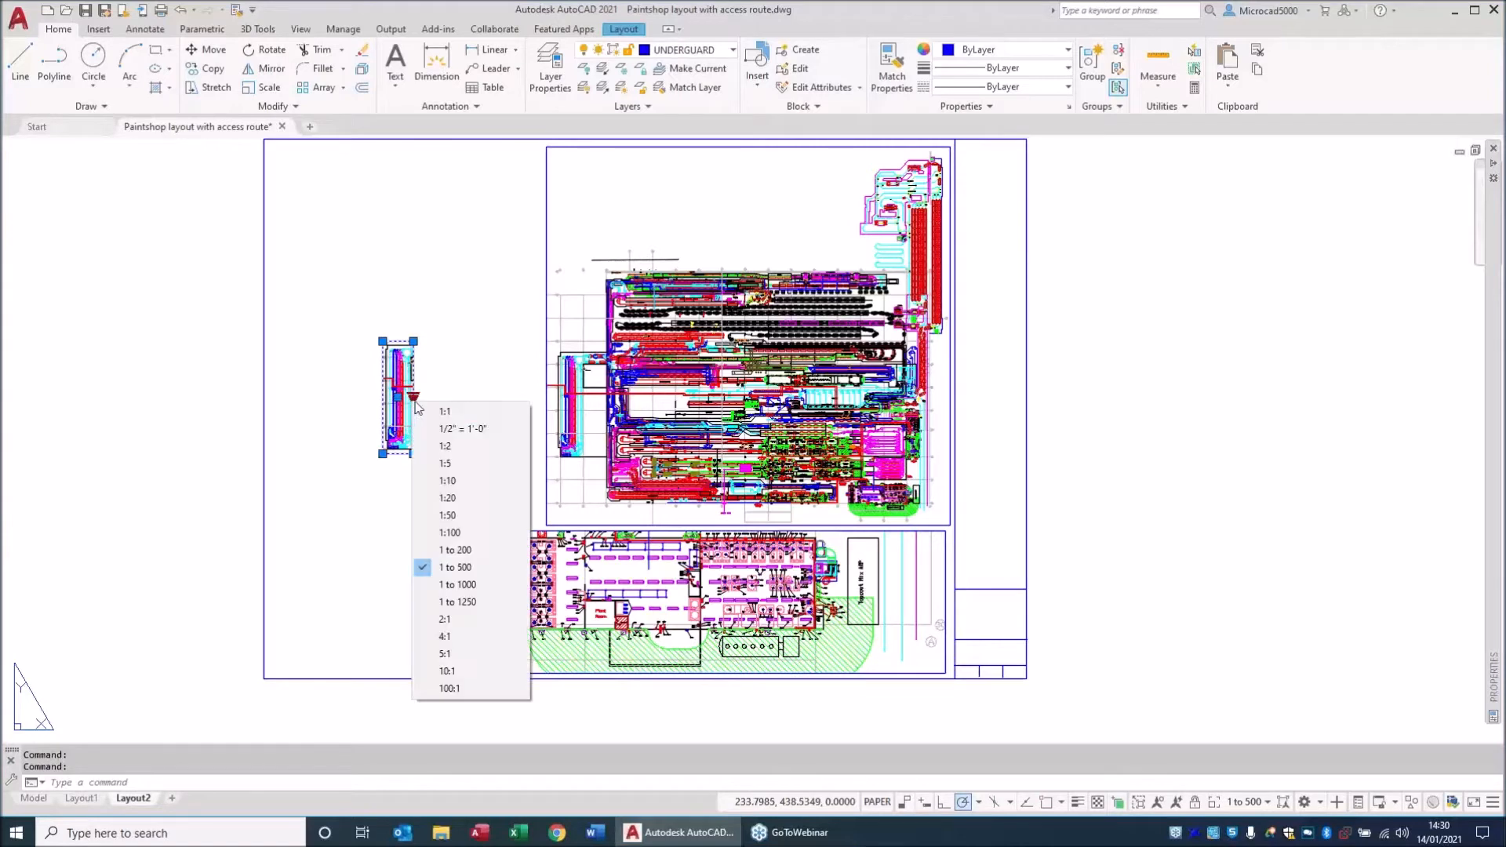
left_click(458, 550)
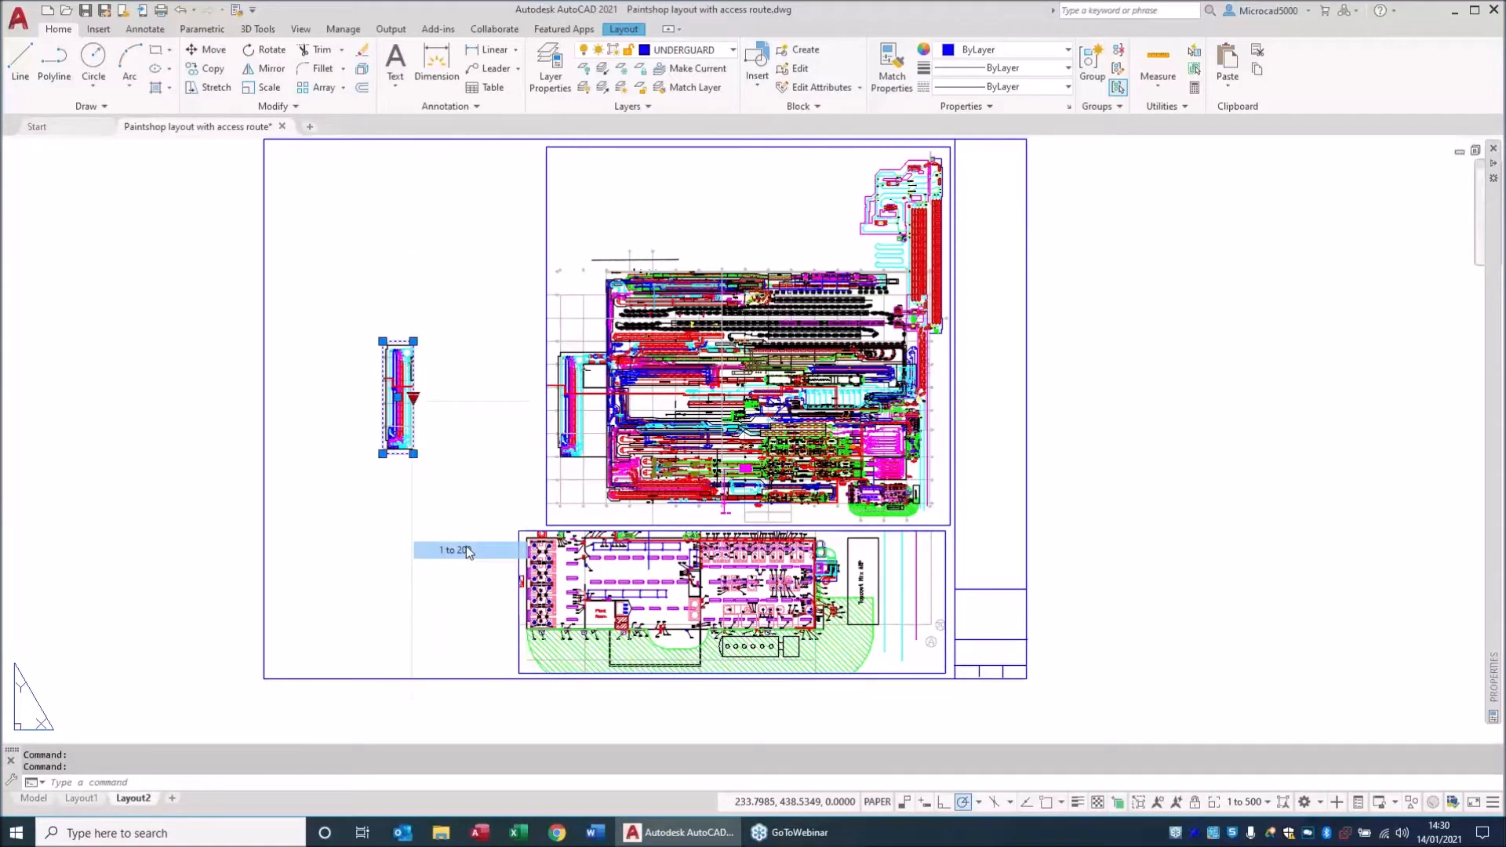
Set the cropped viewport's scale to 1:100 and clear the selection.
left_click(413, 398)
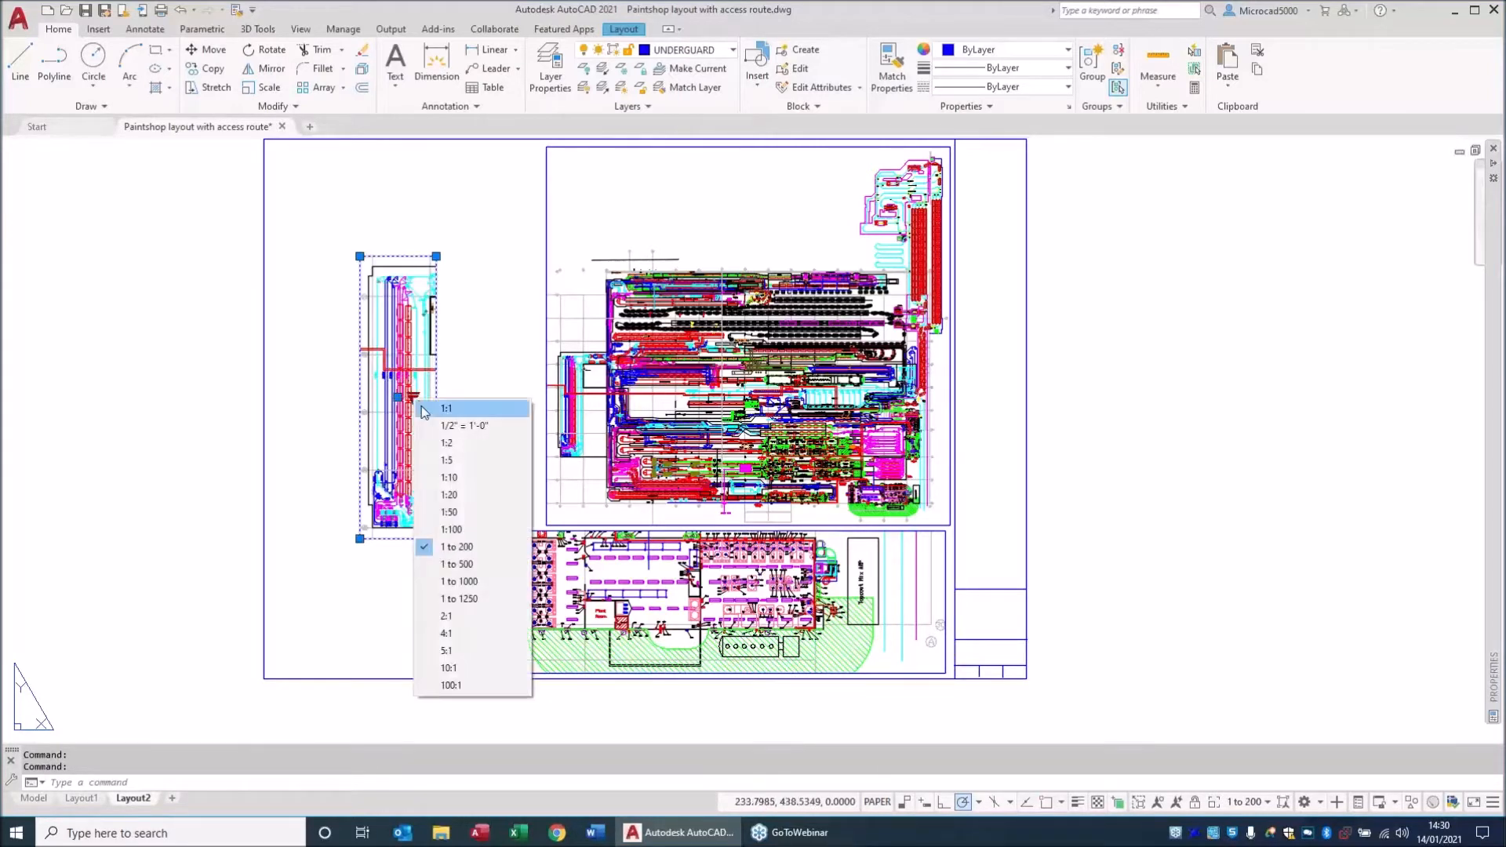
left_click(449, 530)
middle_click_drag(162, 470, 212, 459)
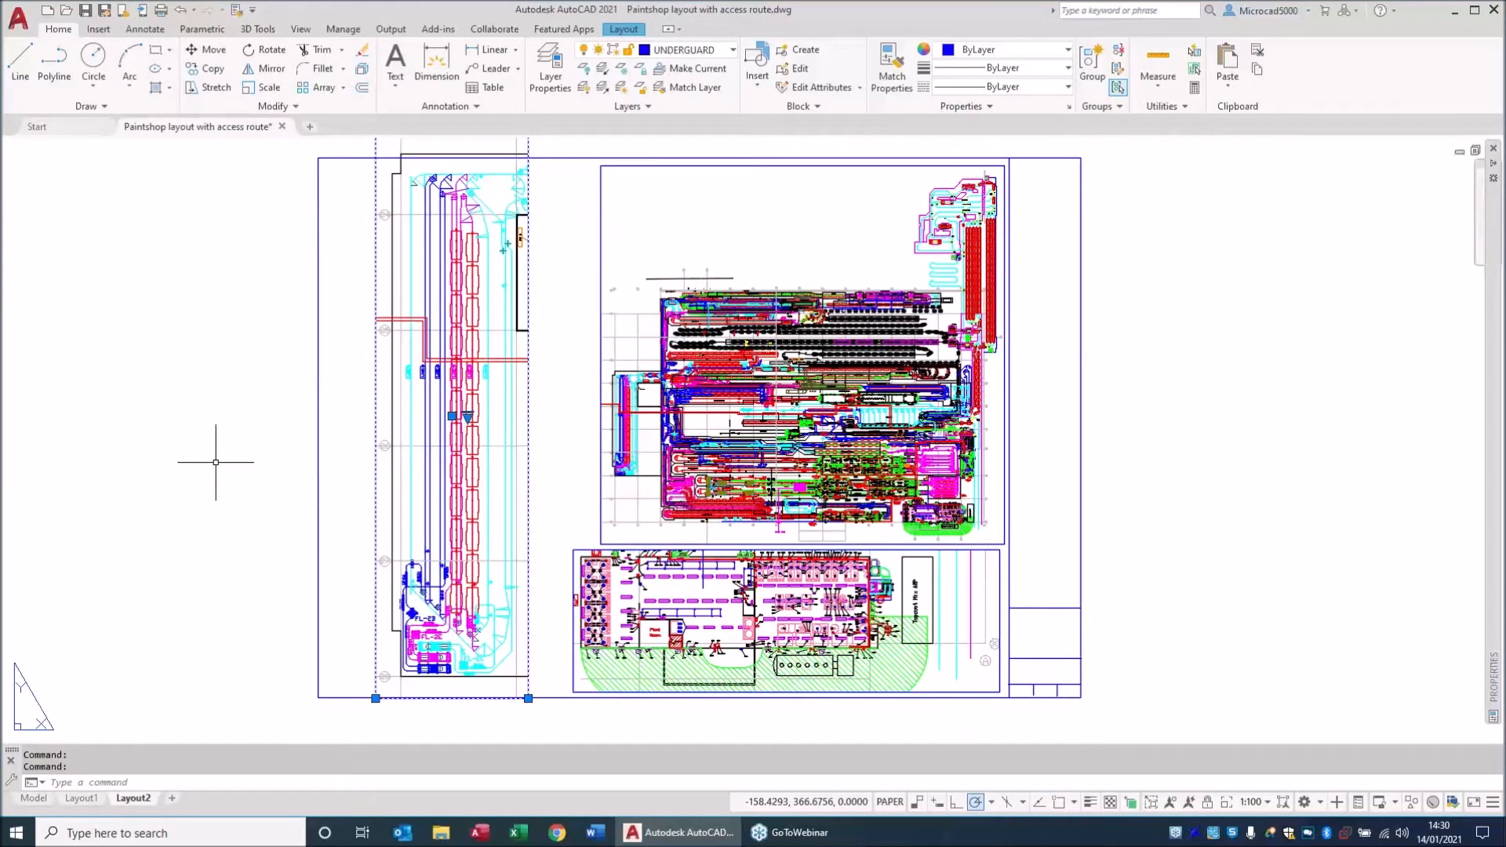
left_click(468, 416)
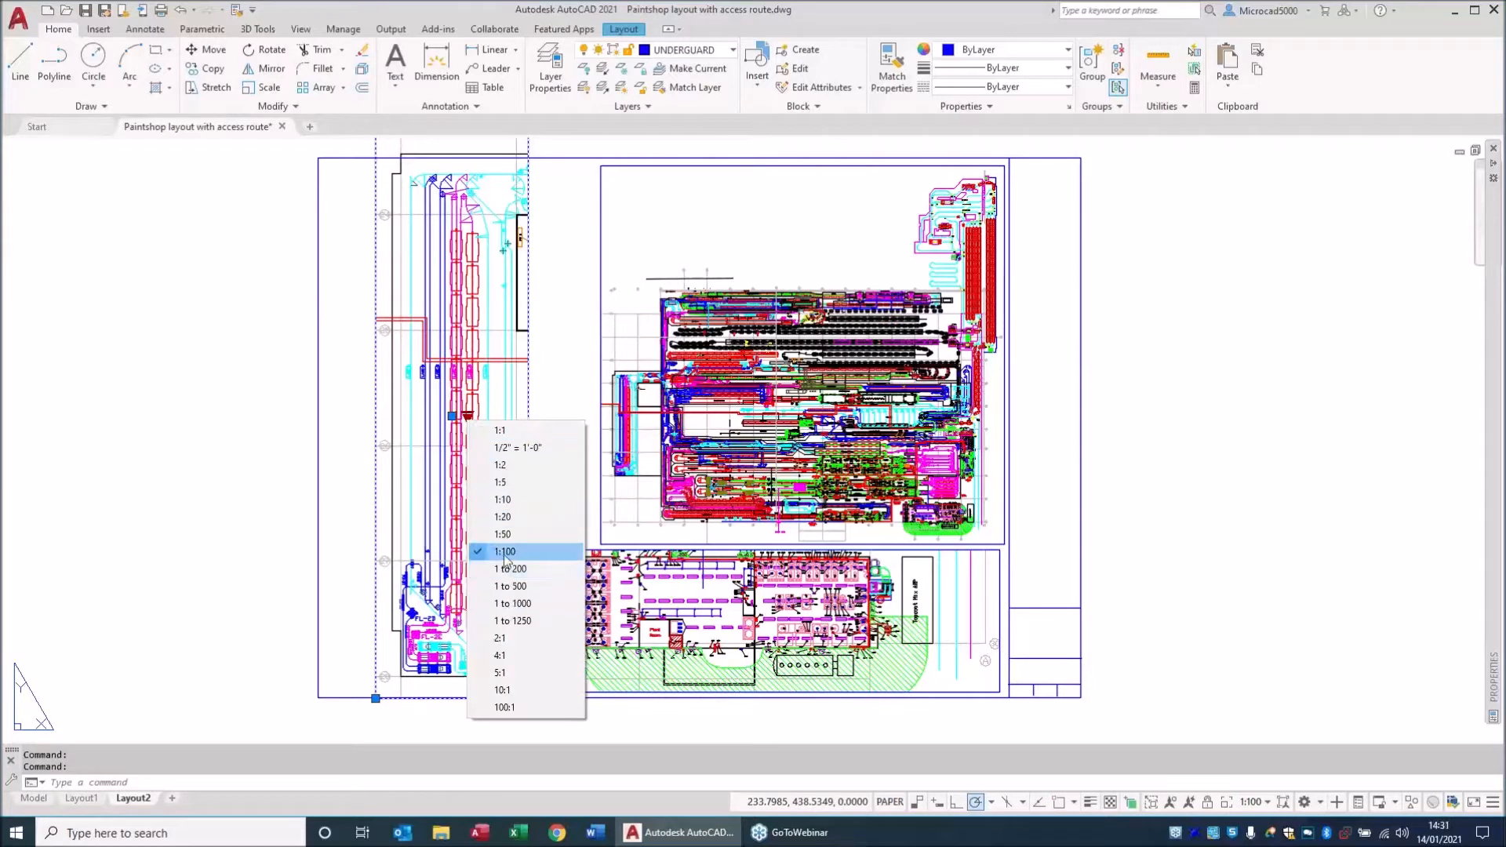
left_click(505, 552)
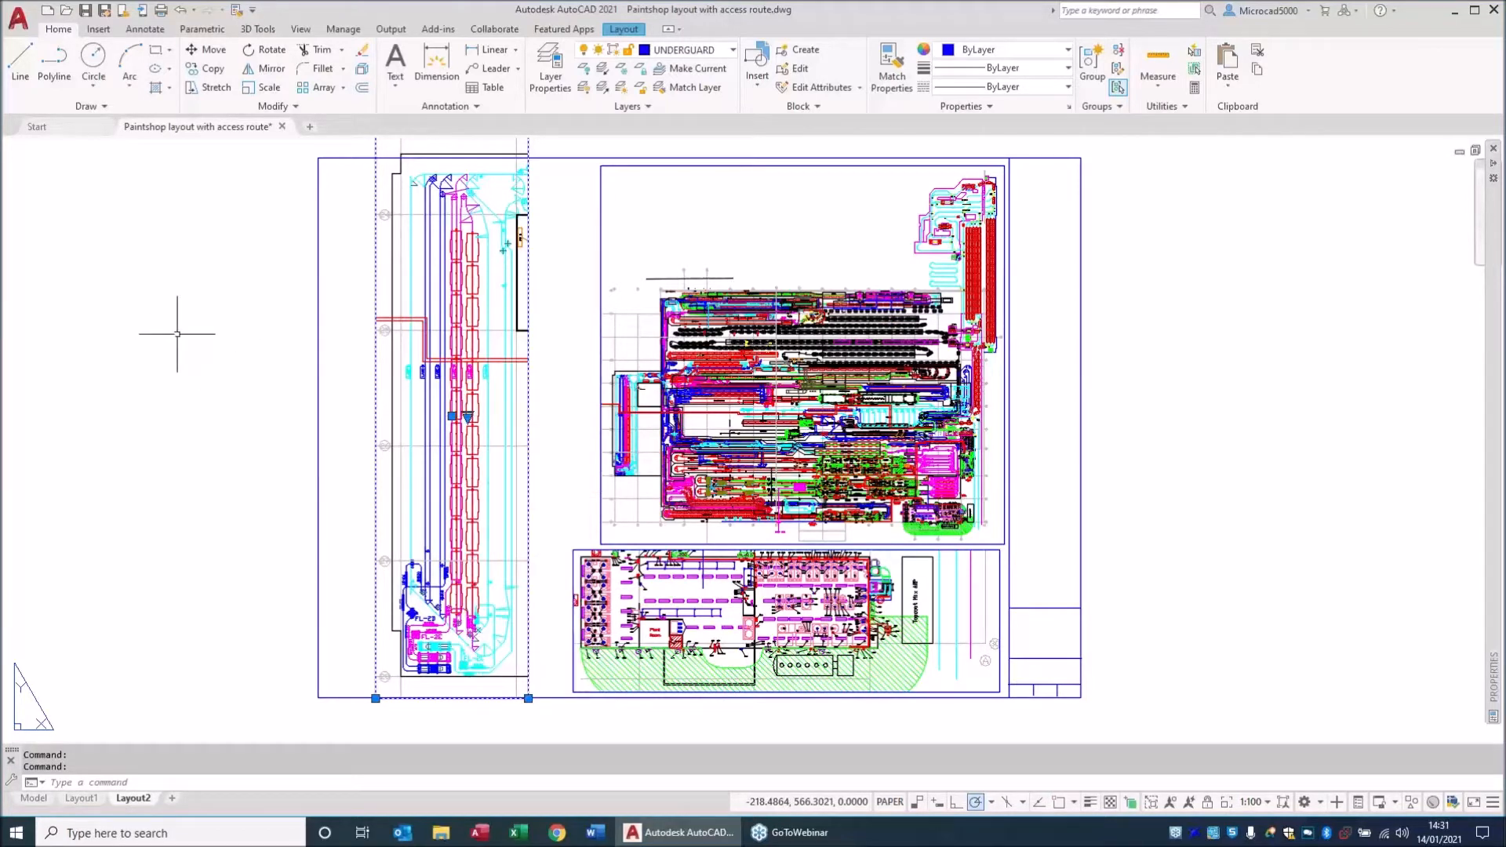
key("Escape")
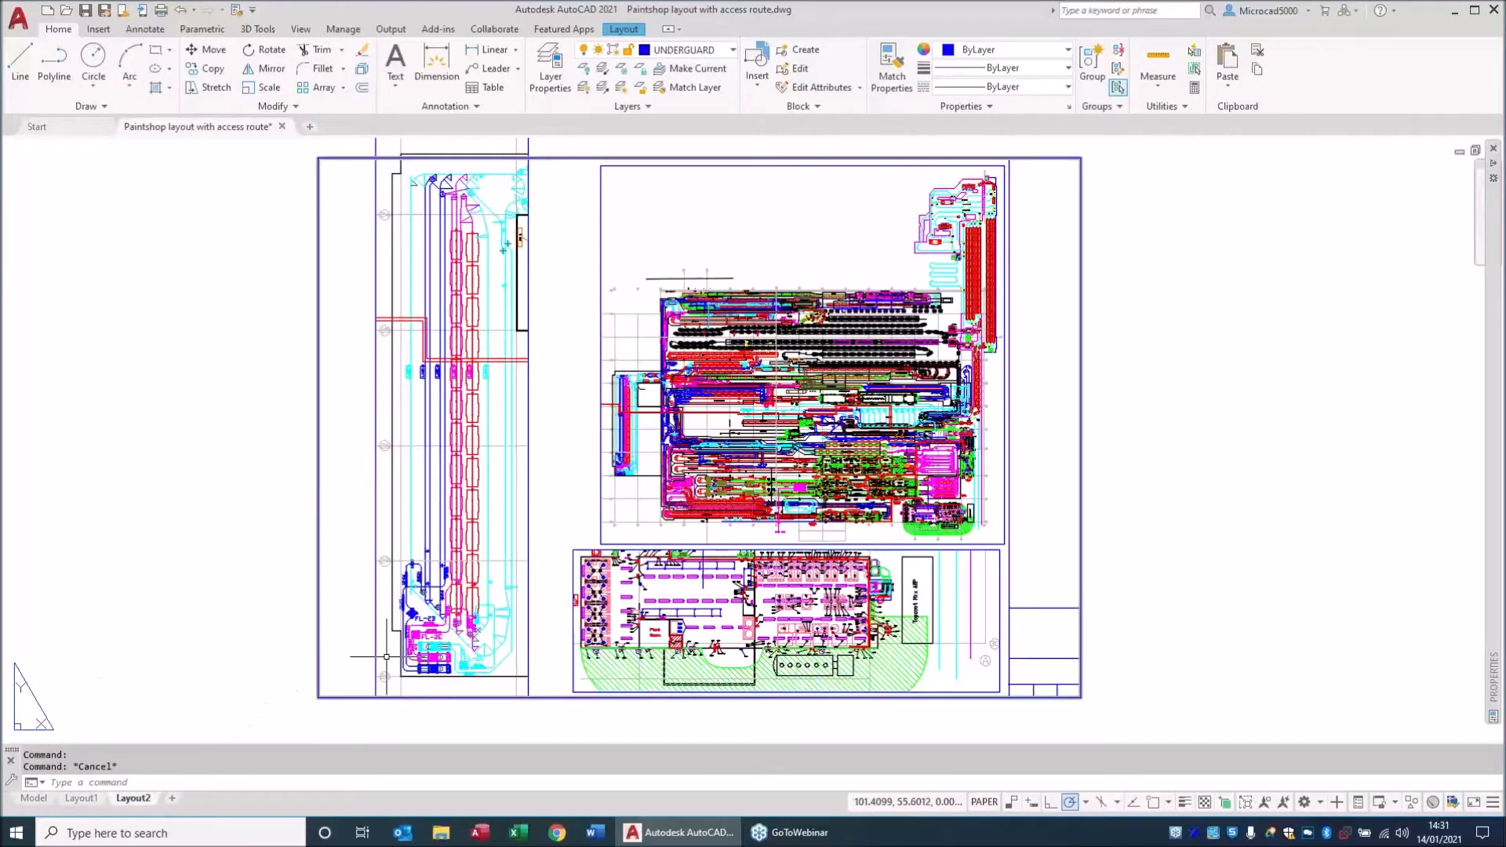
Enable the layout display of printable area, paper background and paper shadow, and turn on viewport creation in new layouts.
scroll(391, 649, "down", 3)
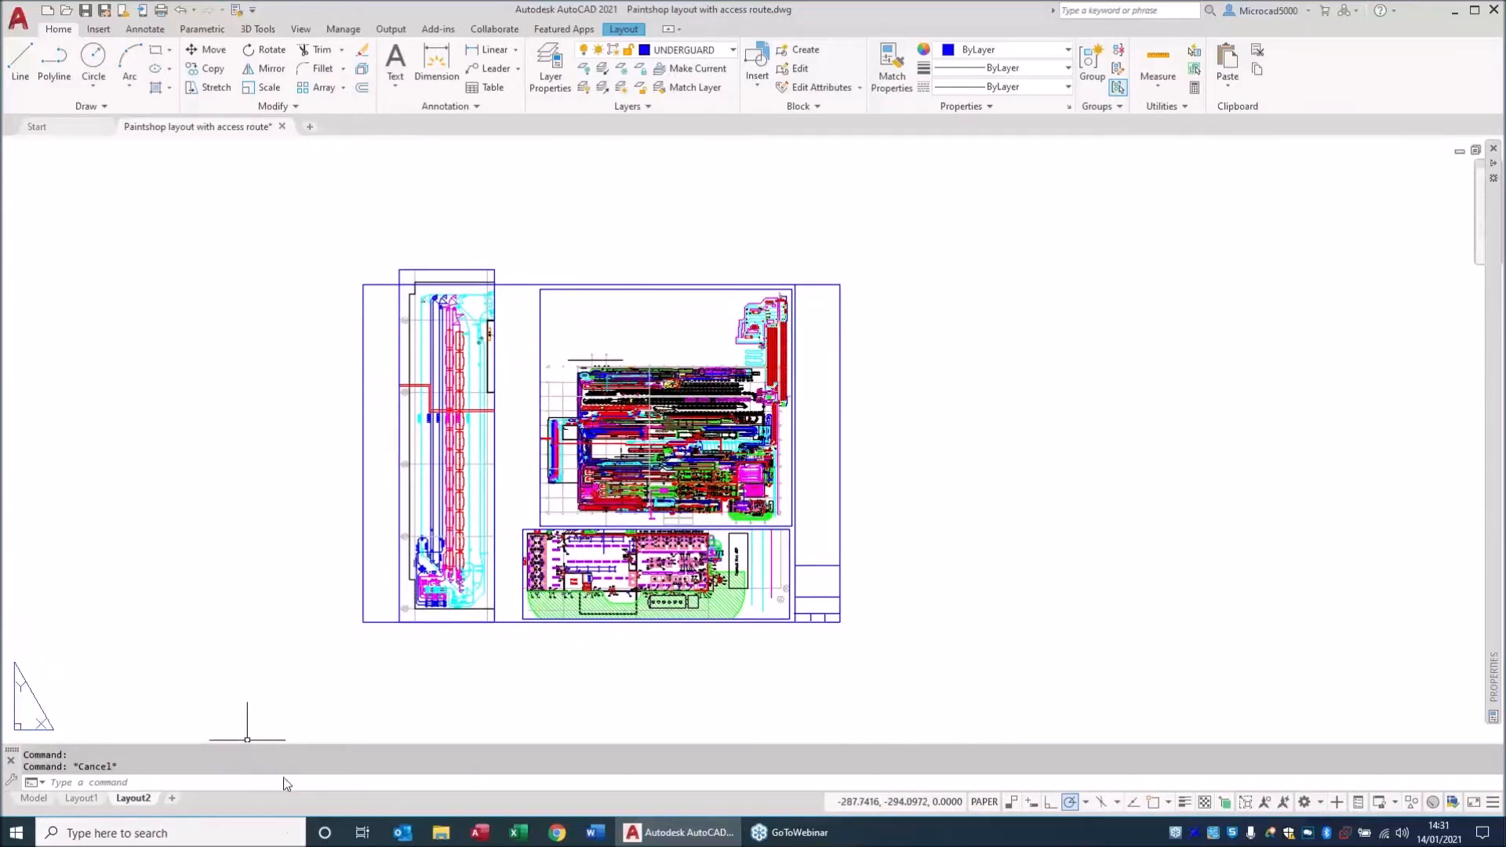
right_click(412, 770)
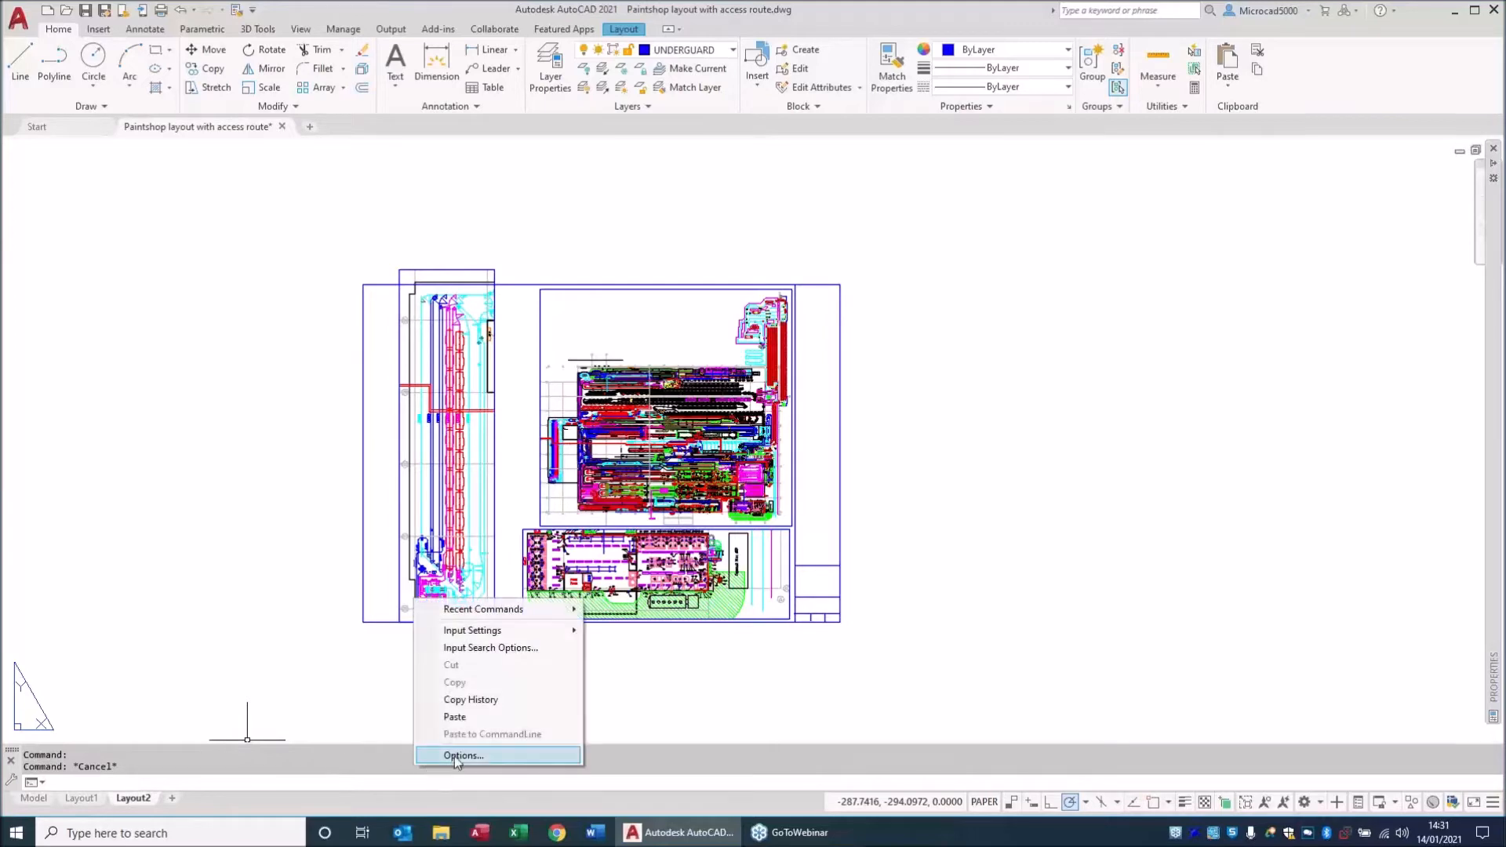
left_click(454, 756)
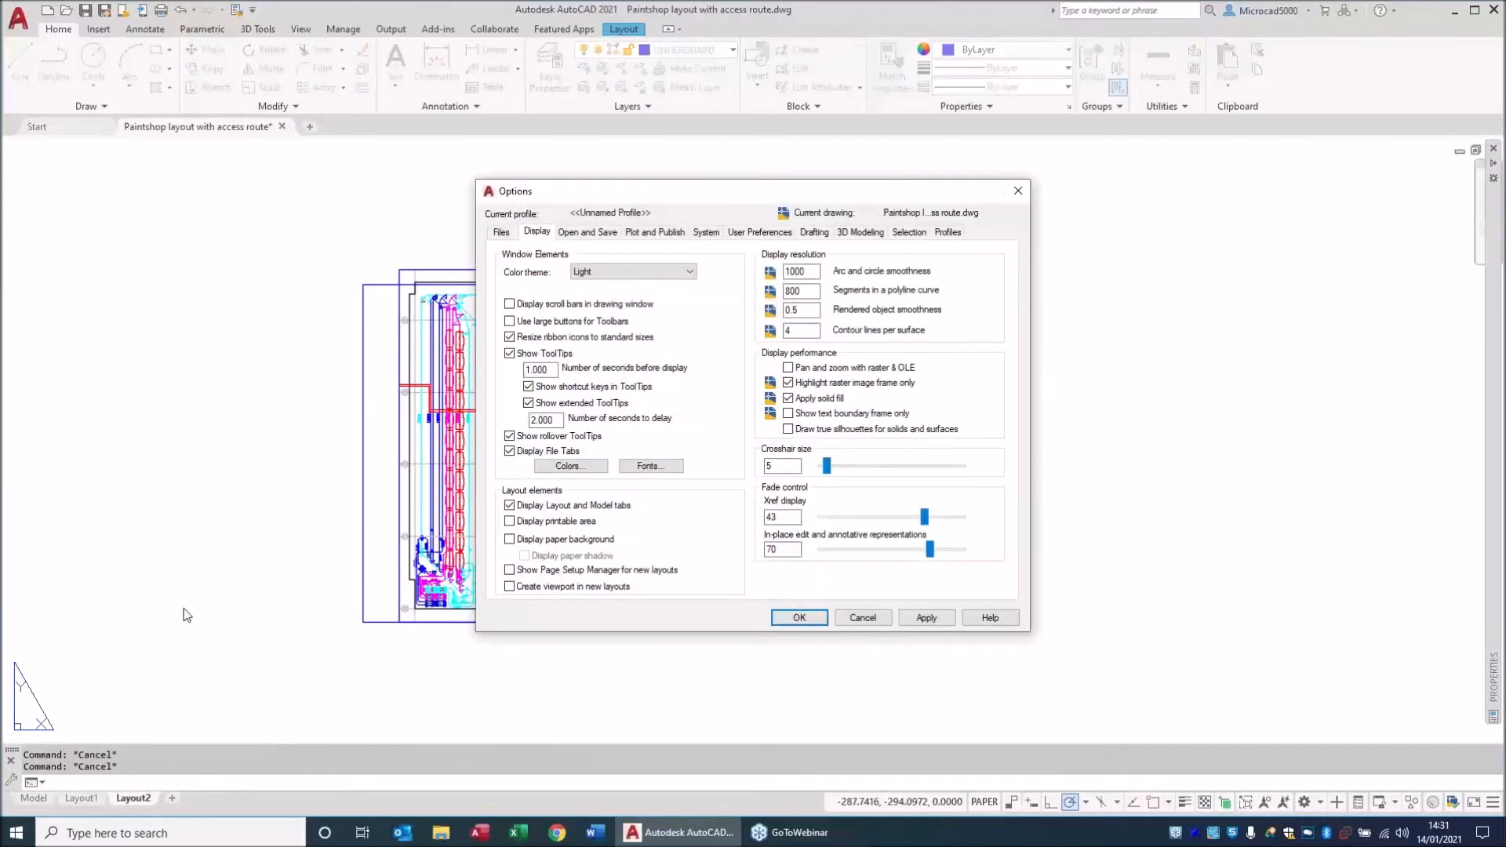
left_click(510, 539)
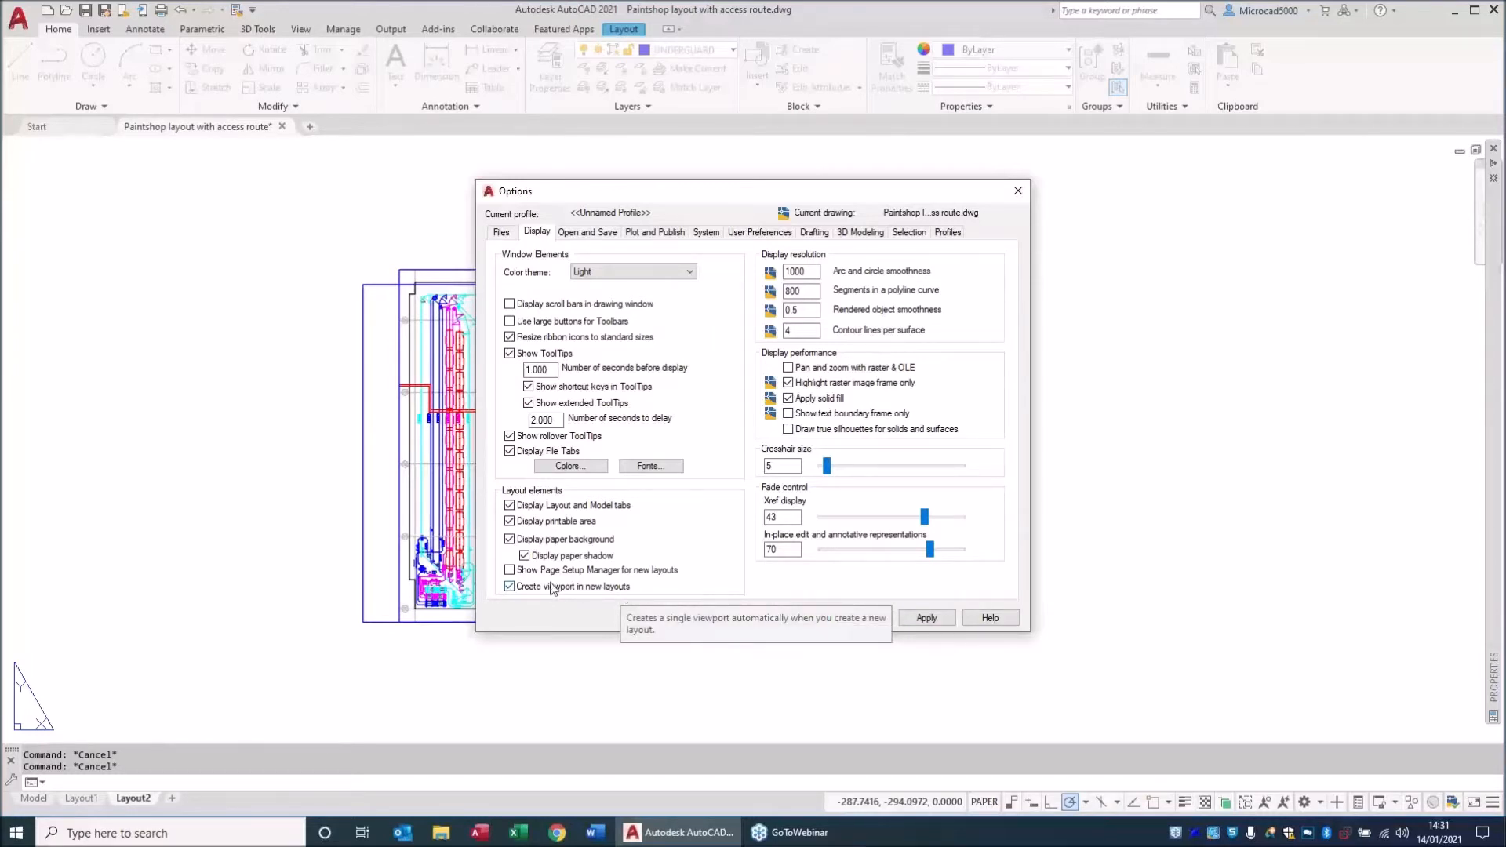
mouse_move(551, 196)
left_mouse_down()
mouse_move(796, 552)
mouse_move(1009, 463)
mouse_move(894, 349)
mouse_move(902, 270)
mouse_move(880, 257)
mouse_move(436, 197)
mouse_move(728, 197)
mouse_move(564, 216)
left_mouse_up()
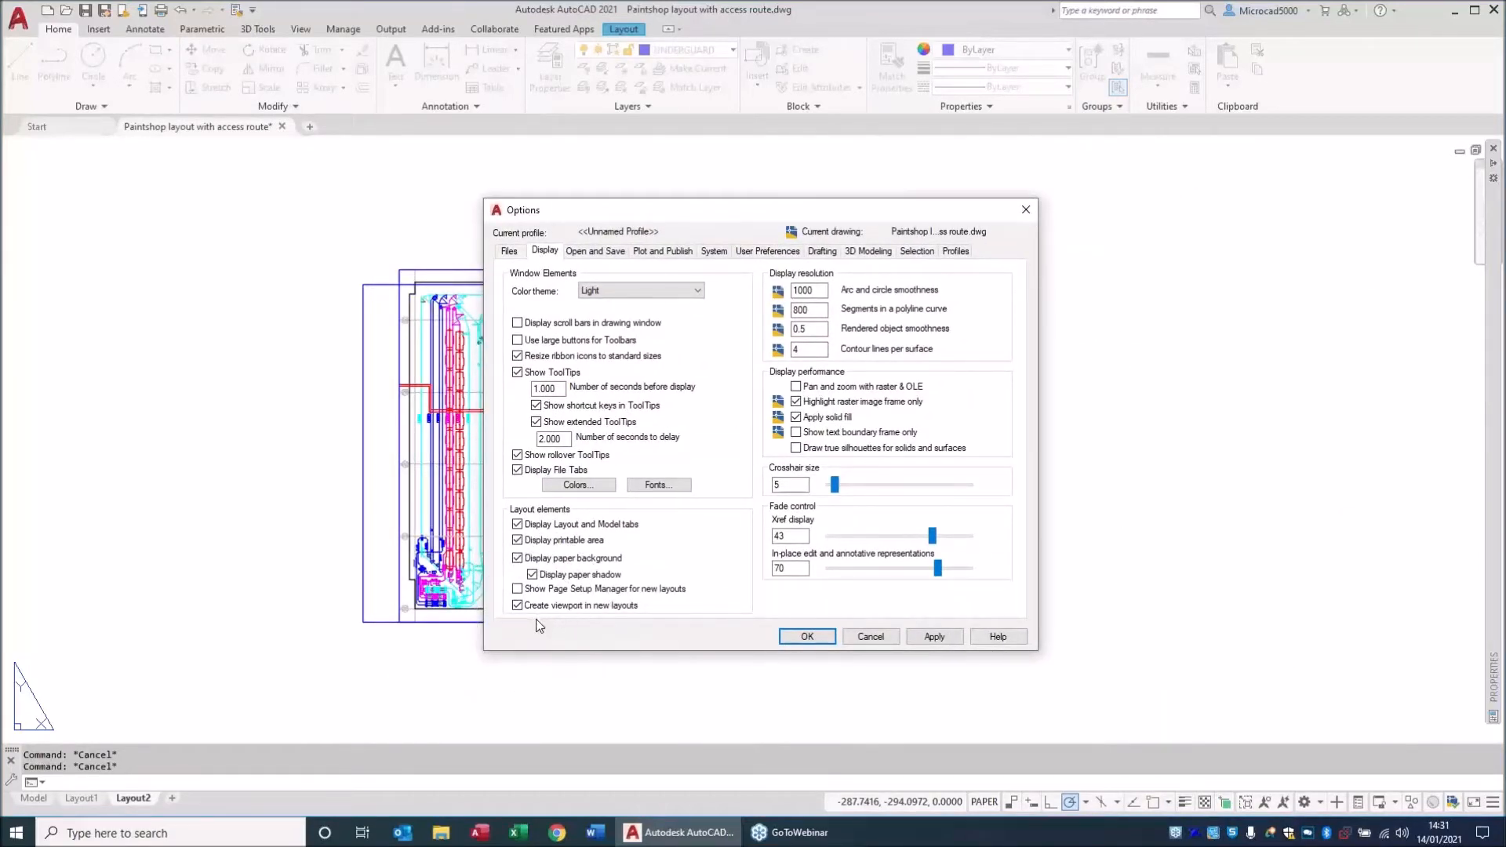
left_click(780, 636)
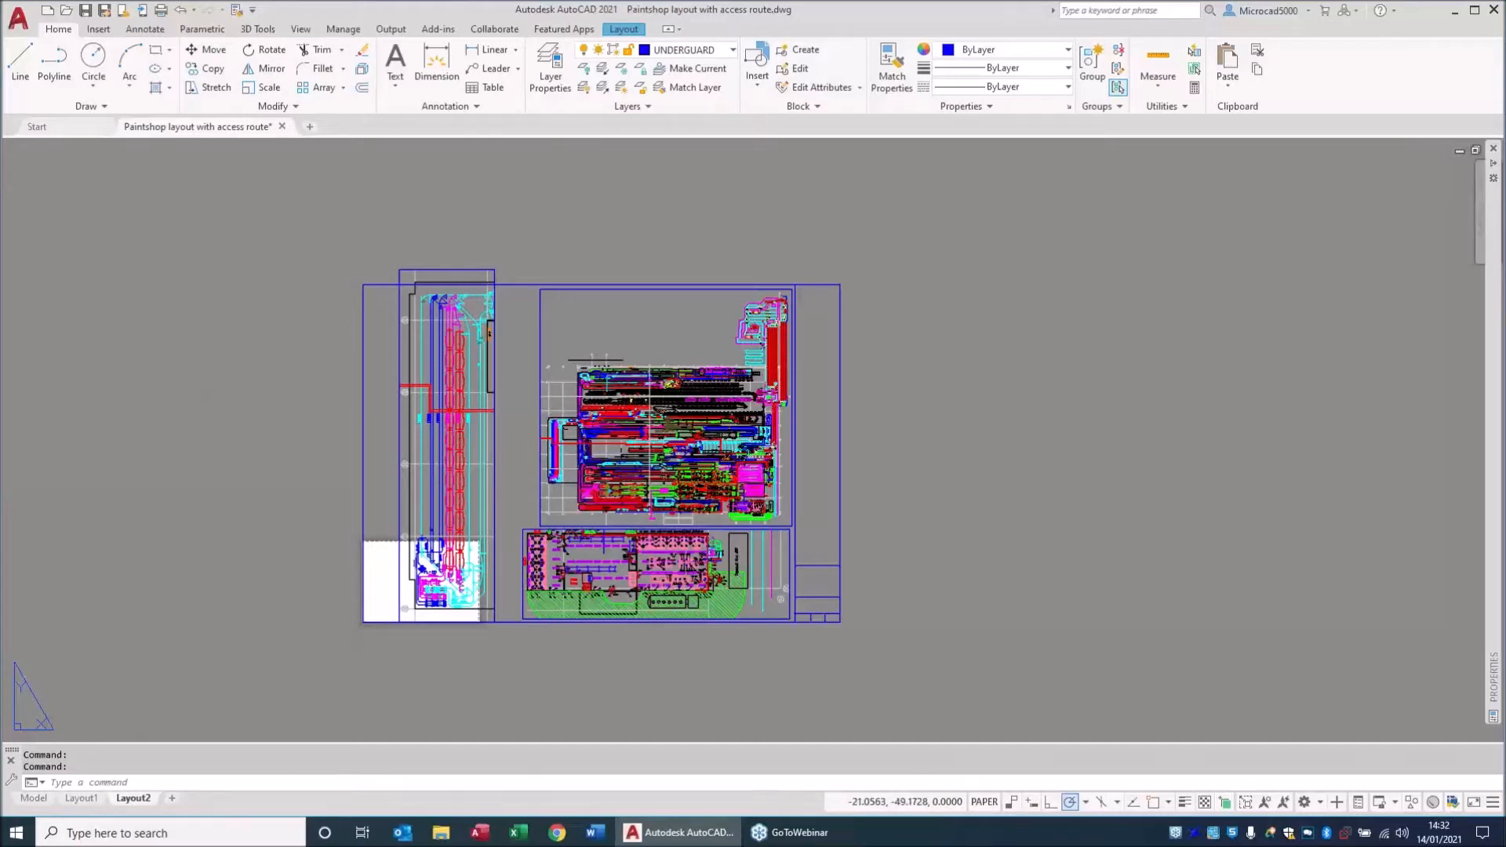
Examine the paper edge and dashed printable area around the lower-left corner of the layout's border rectangle.
scroll(359, 640, "up", 5)
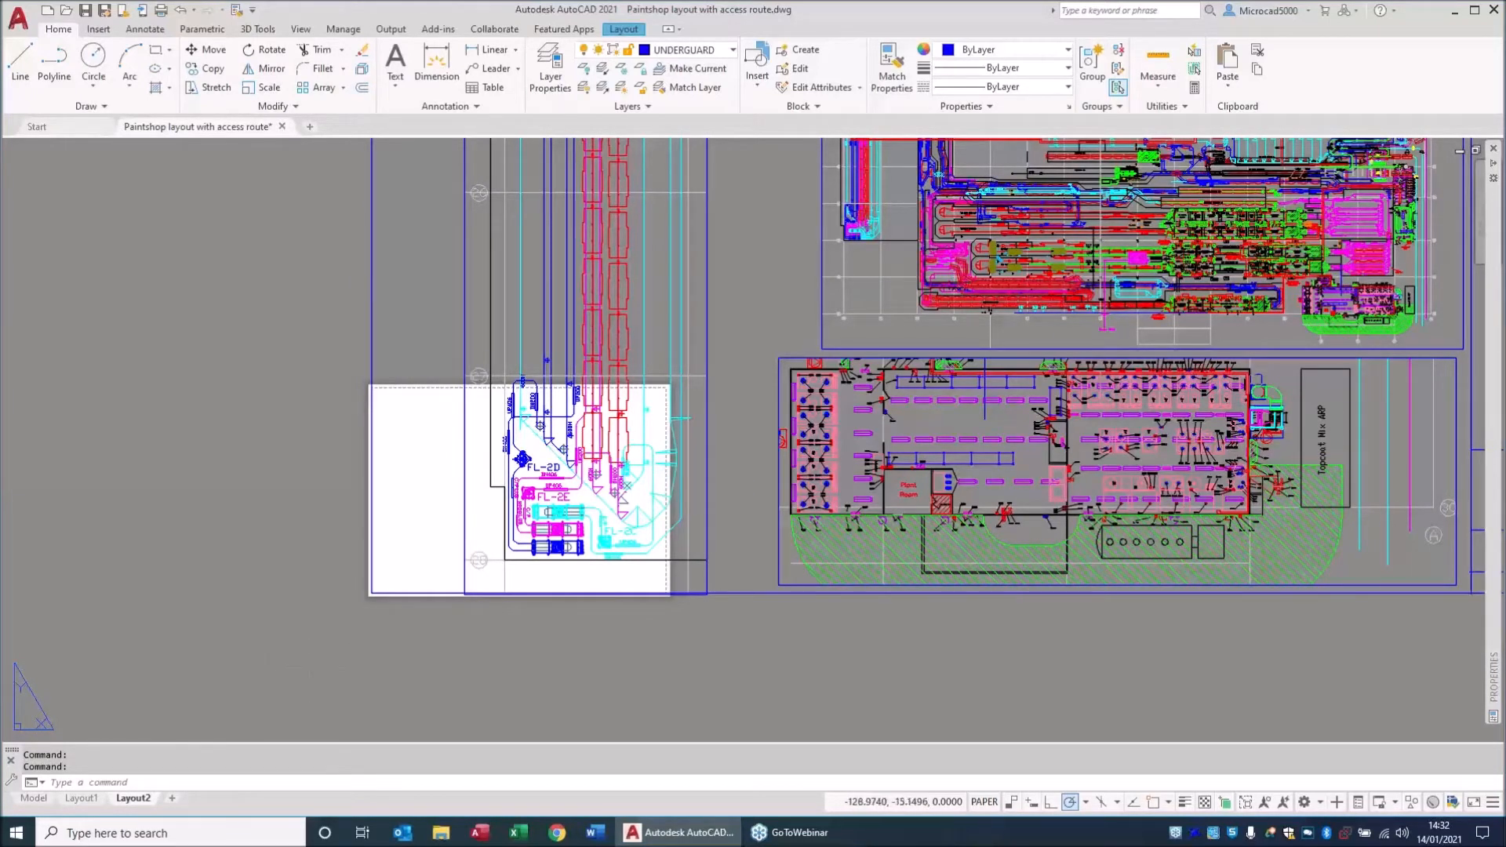
left_click(452, 353)
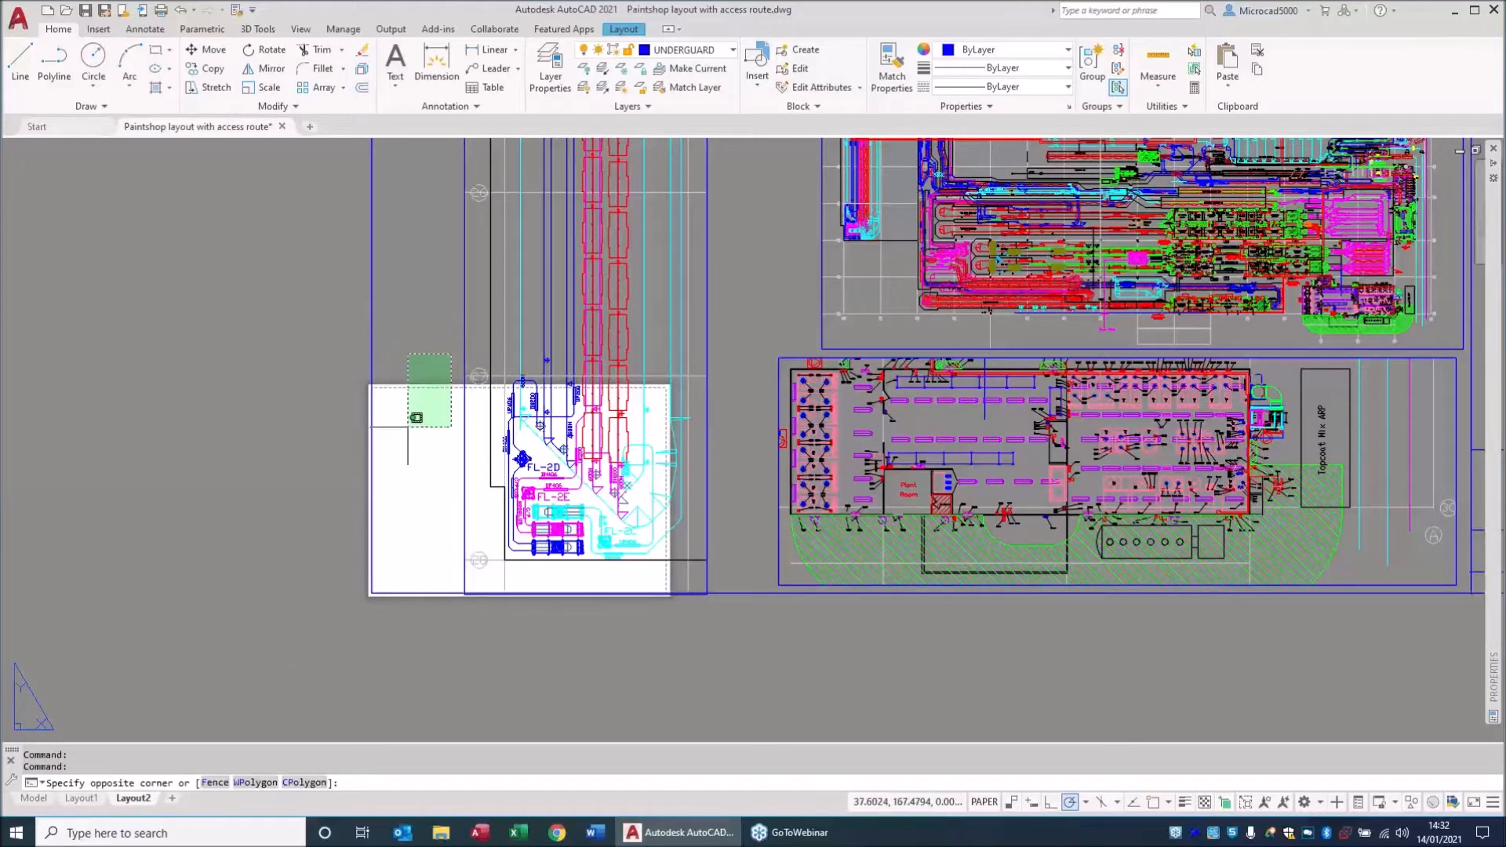
left_click(408, 445)
left_click(410, 427)
scroll(408, 413, "up", 5)
scroll(408, 413, "down", 2)
middle_click_drag(413, 575, 584, 285)
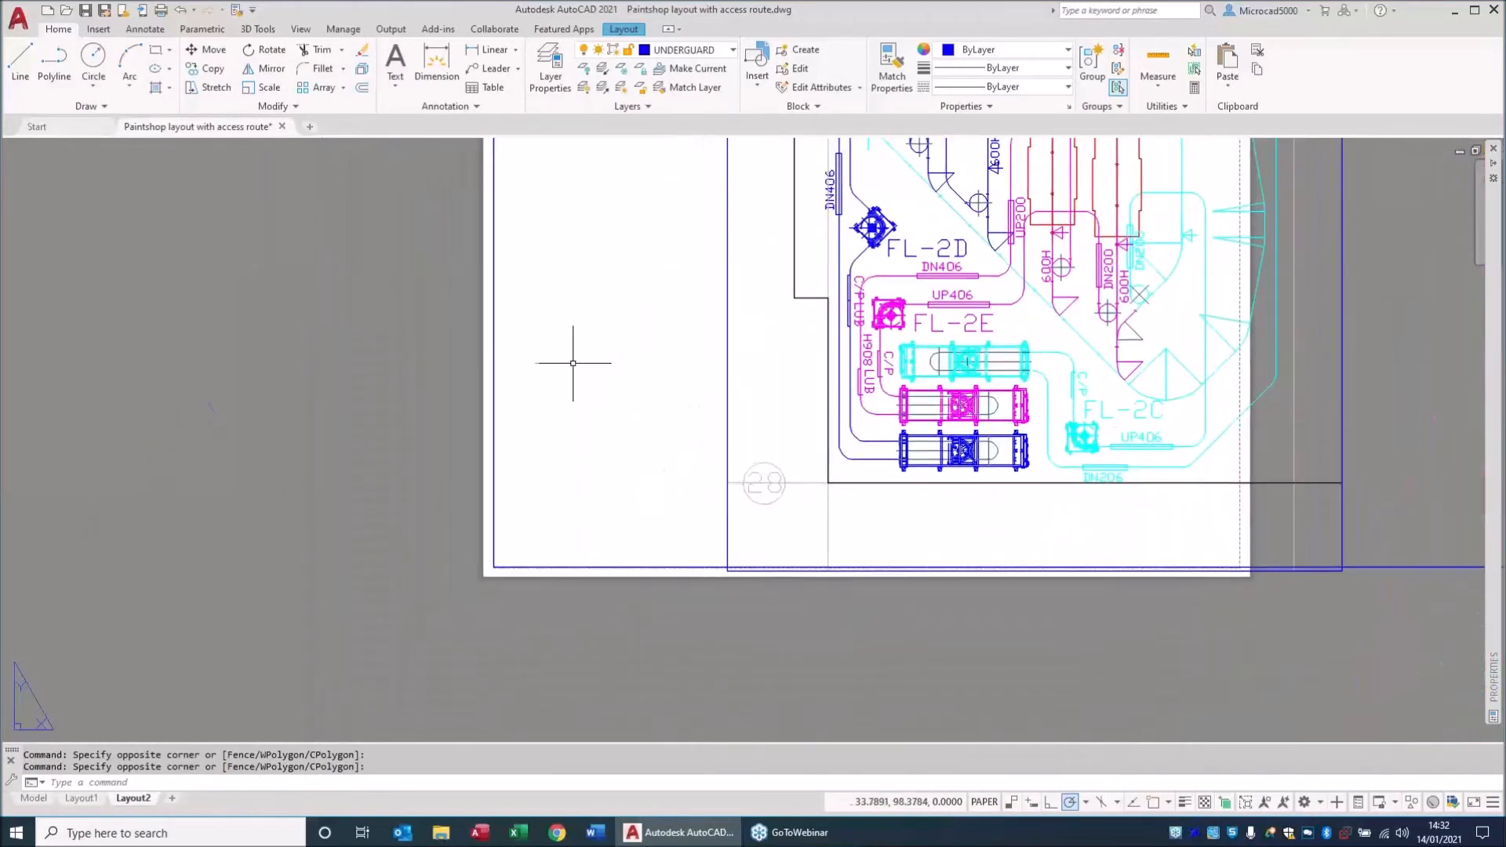
scroll(484, 579, "up", 5)
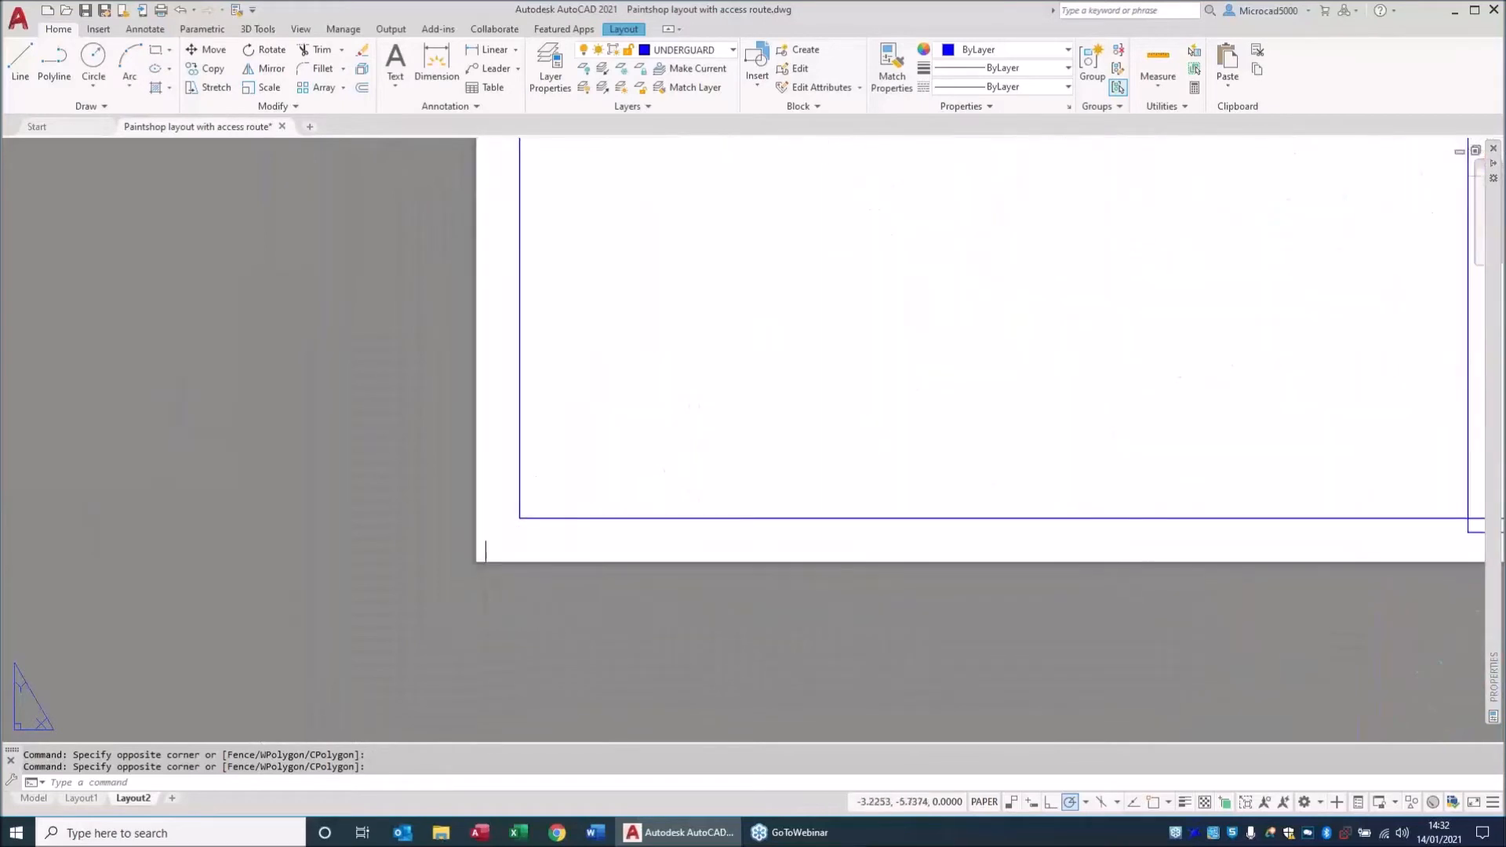
left_click(536, 518)
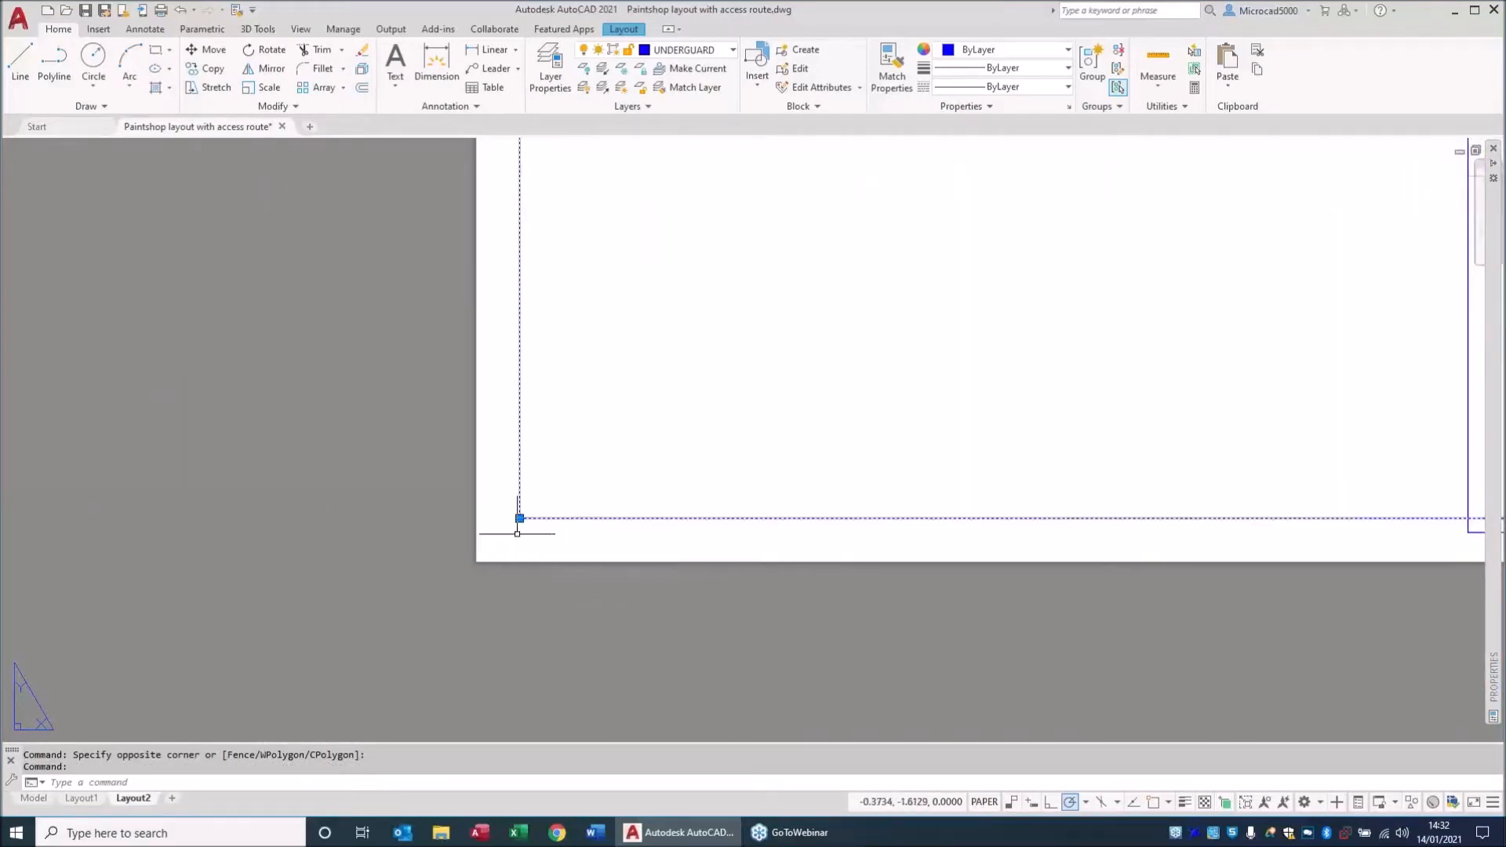
key("ctrl")
key("ctrl")
Compare the size of the displayed paper sheet with the full drawing border and its viewports.
scroll(502, 533, "down", 3)
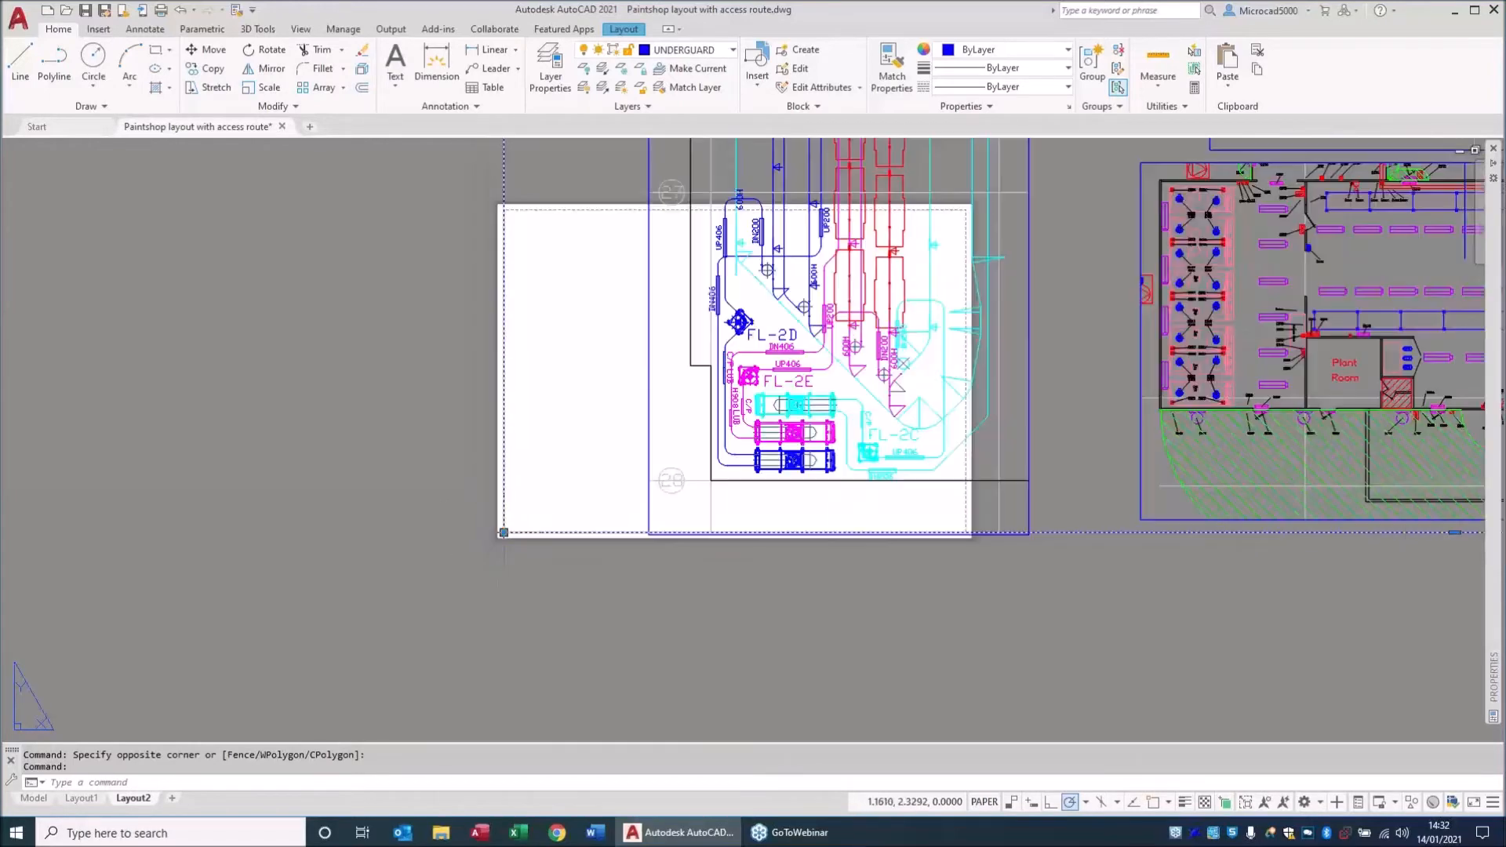
middle_click_drag(528, 460, 474, 579)
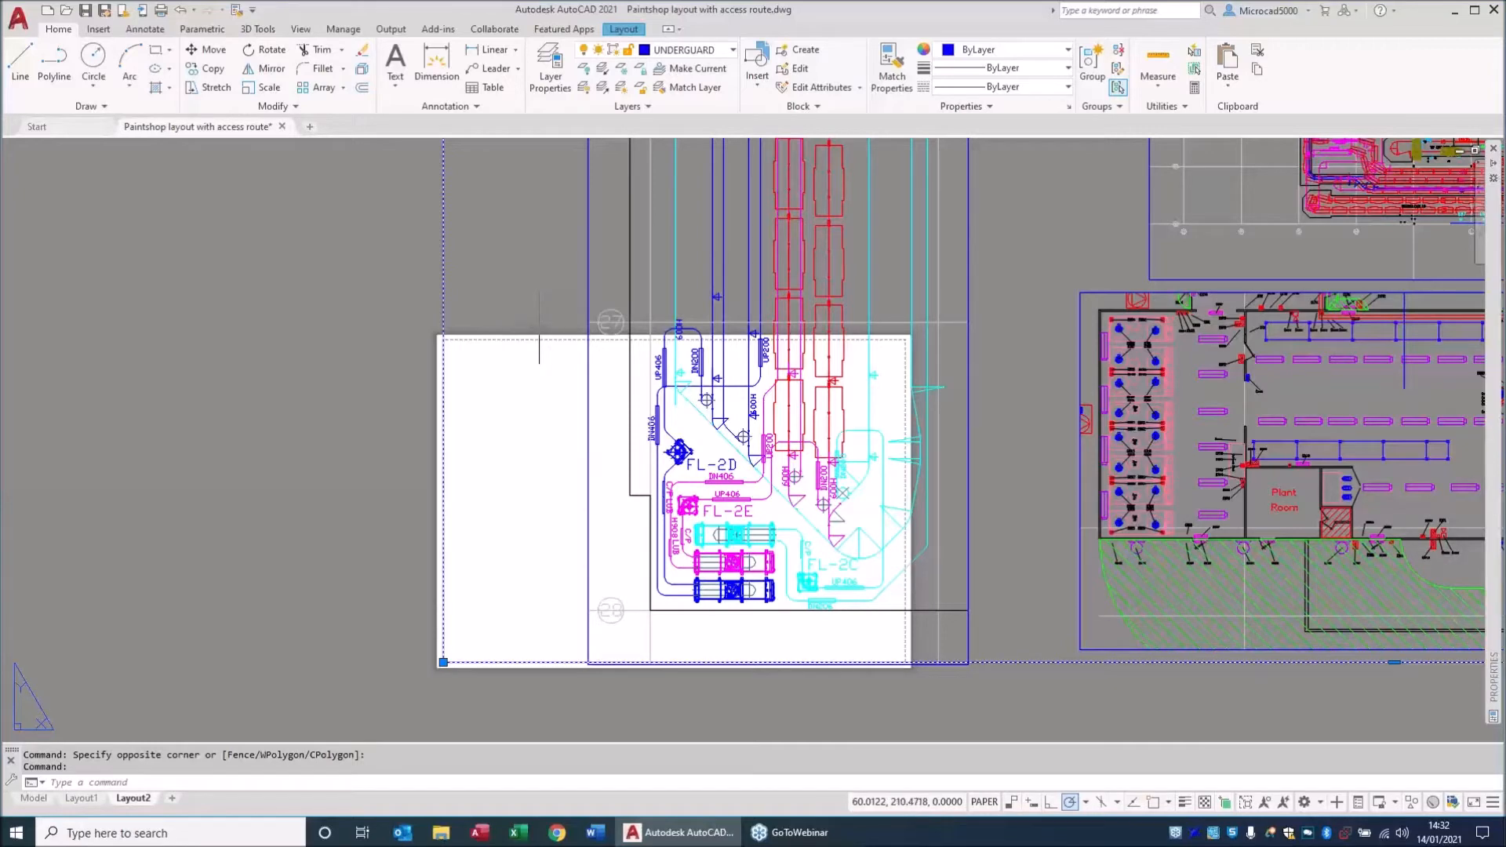
scroll(539, 325, "down", 4)
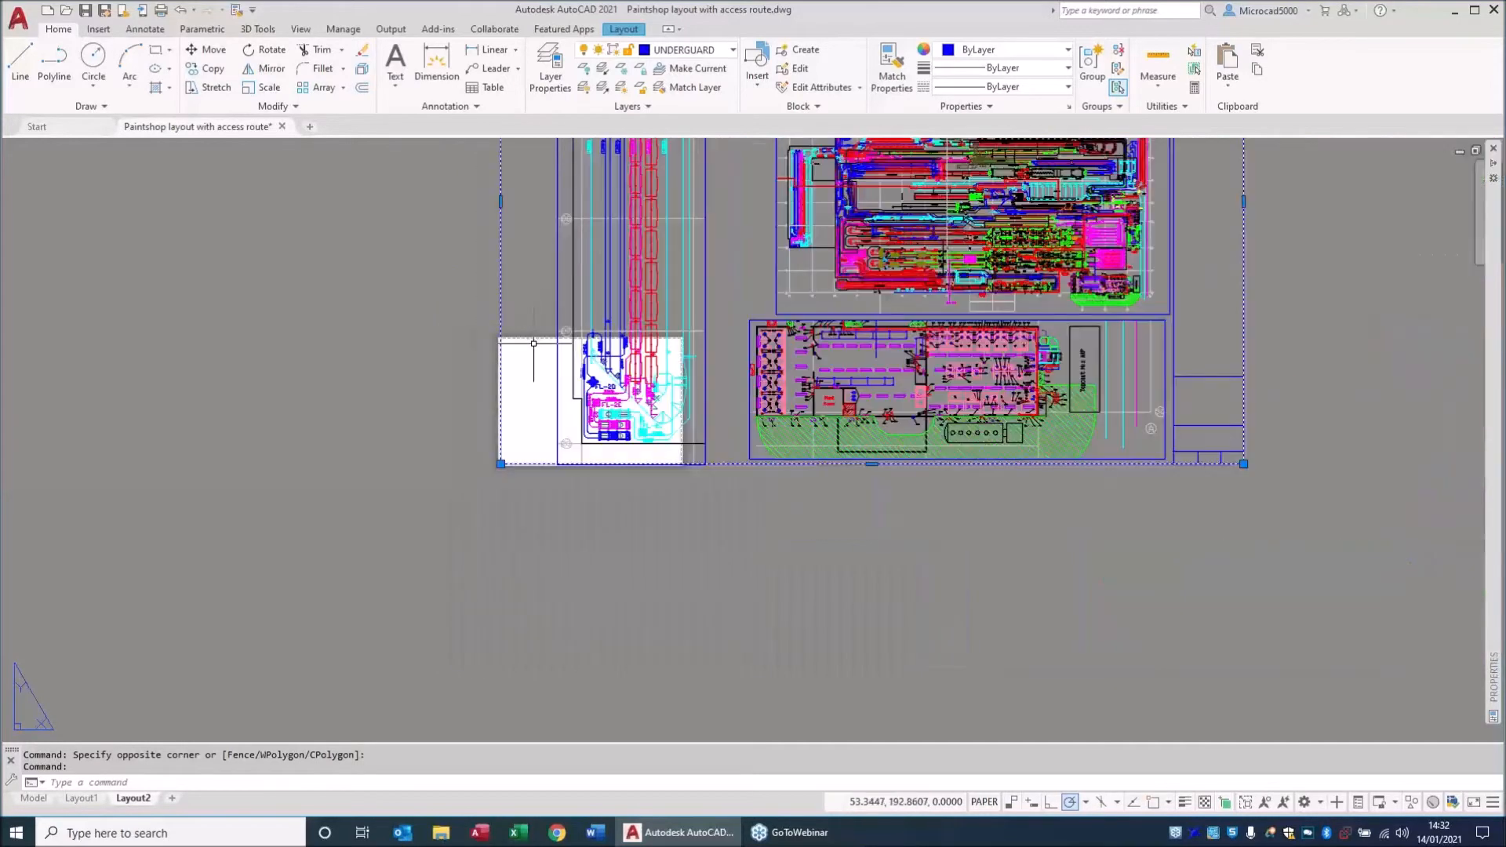
middle_click_drag(522, 370, 405, 575)
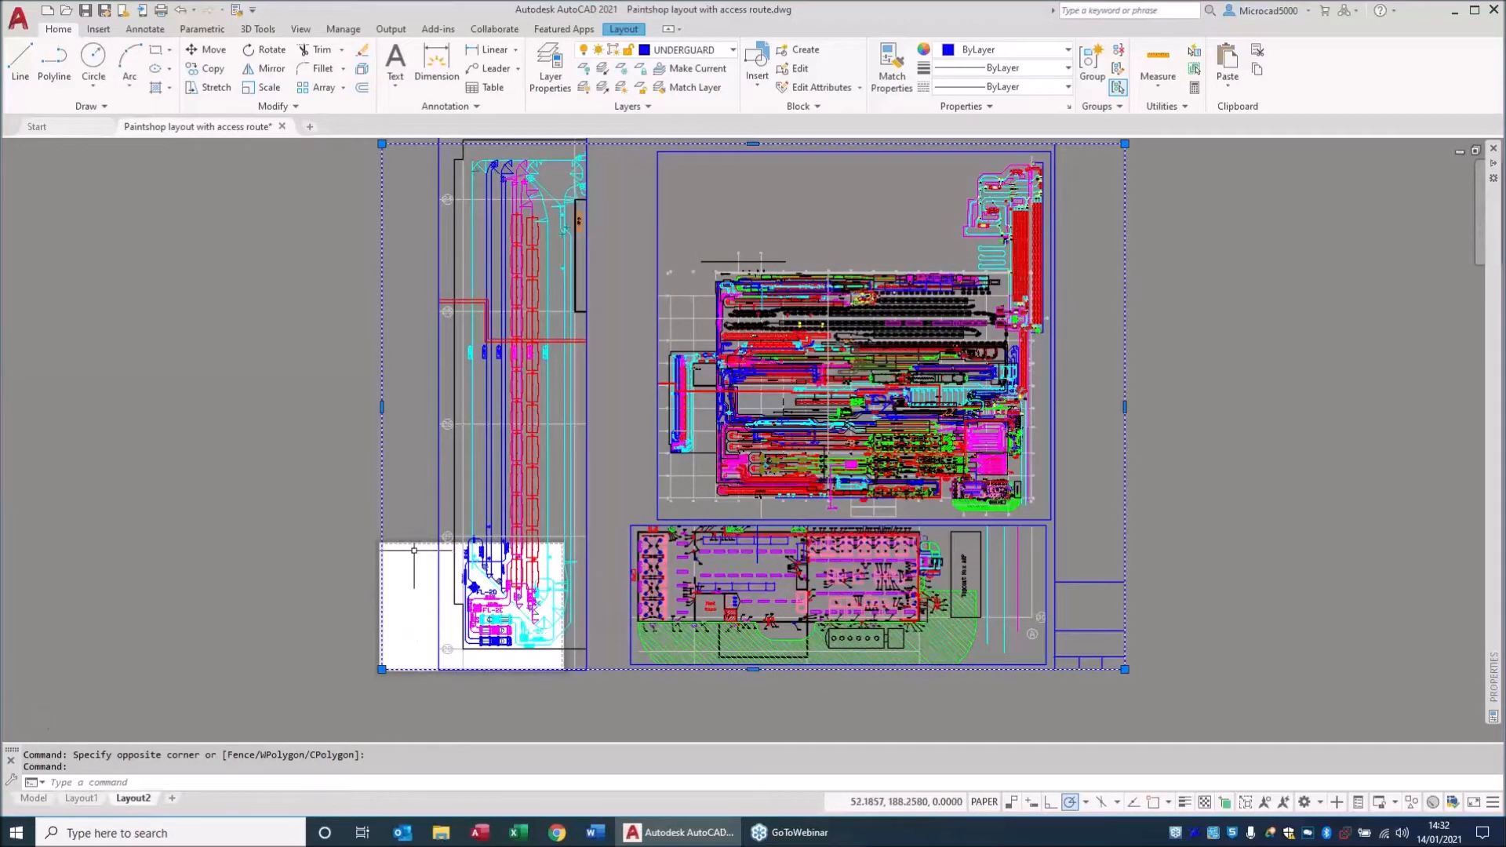
scroll(419, 549, "up", 5)
left_click(443, 484)
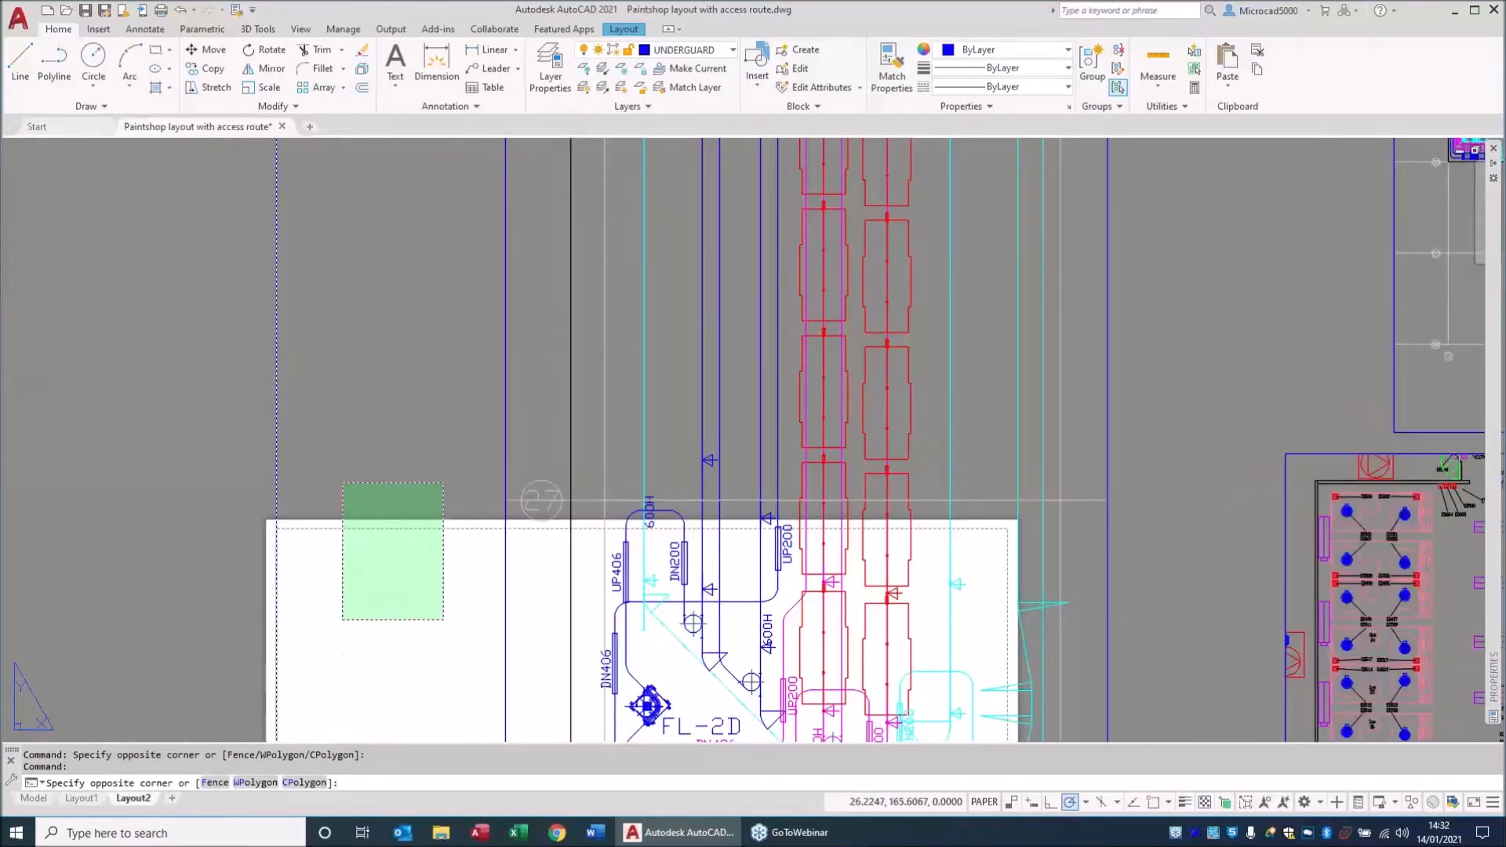
left_click(342, 620)
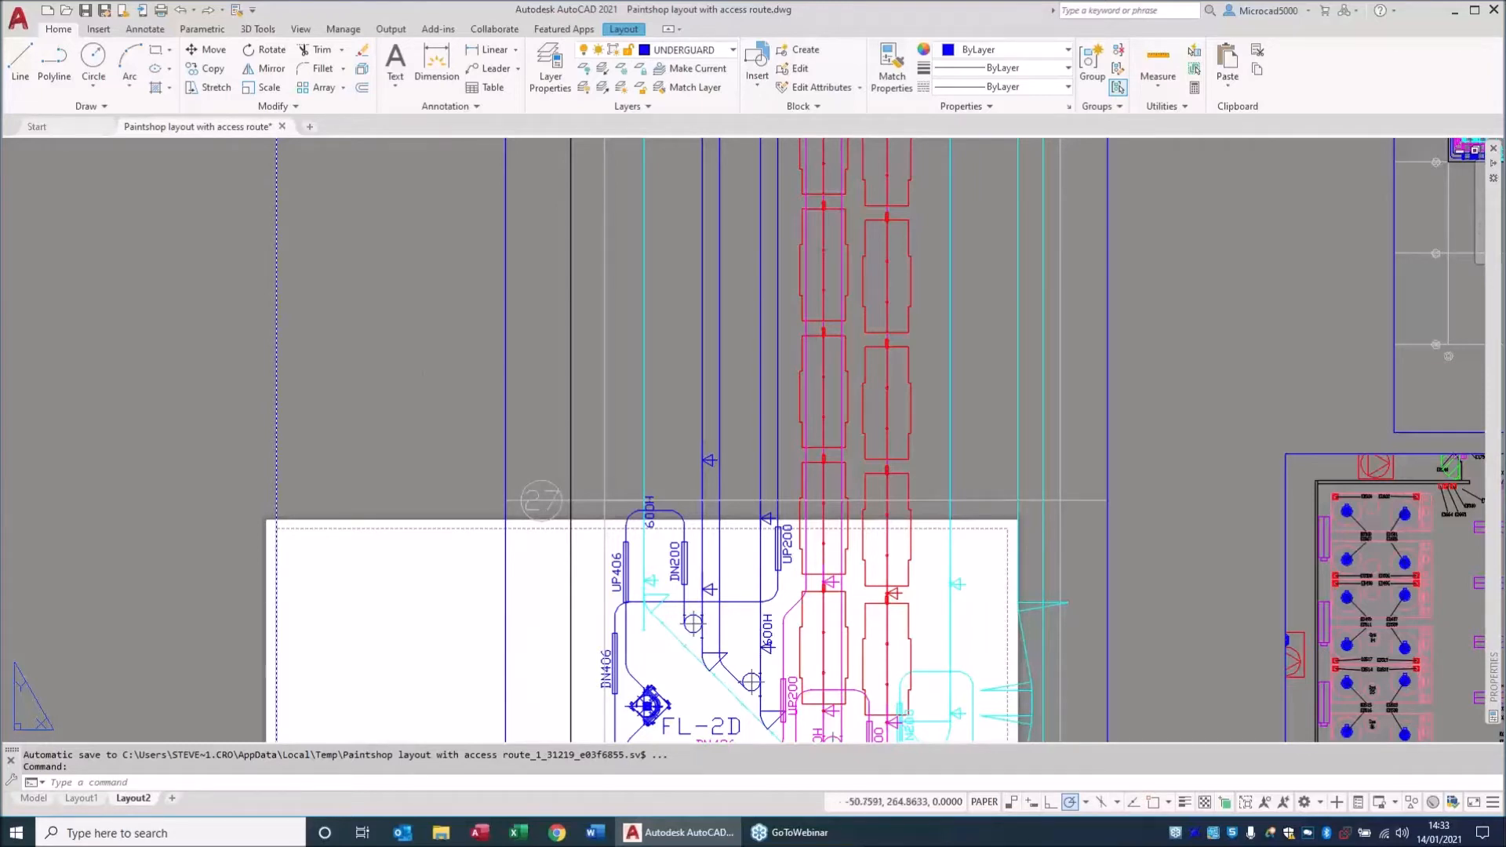
scroll(259, 573, "down", 2)
scroll(256, 572, "down", 3)
middle_click_drag(278, 603, 345, 645)
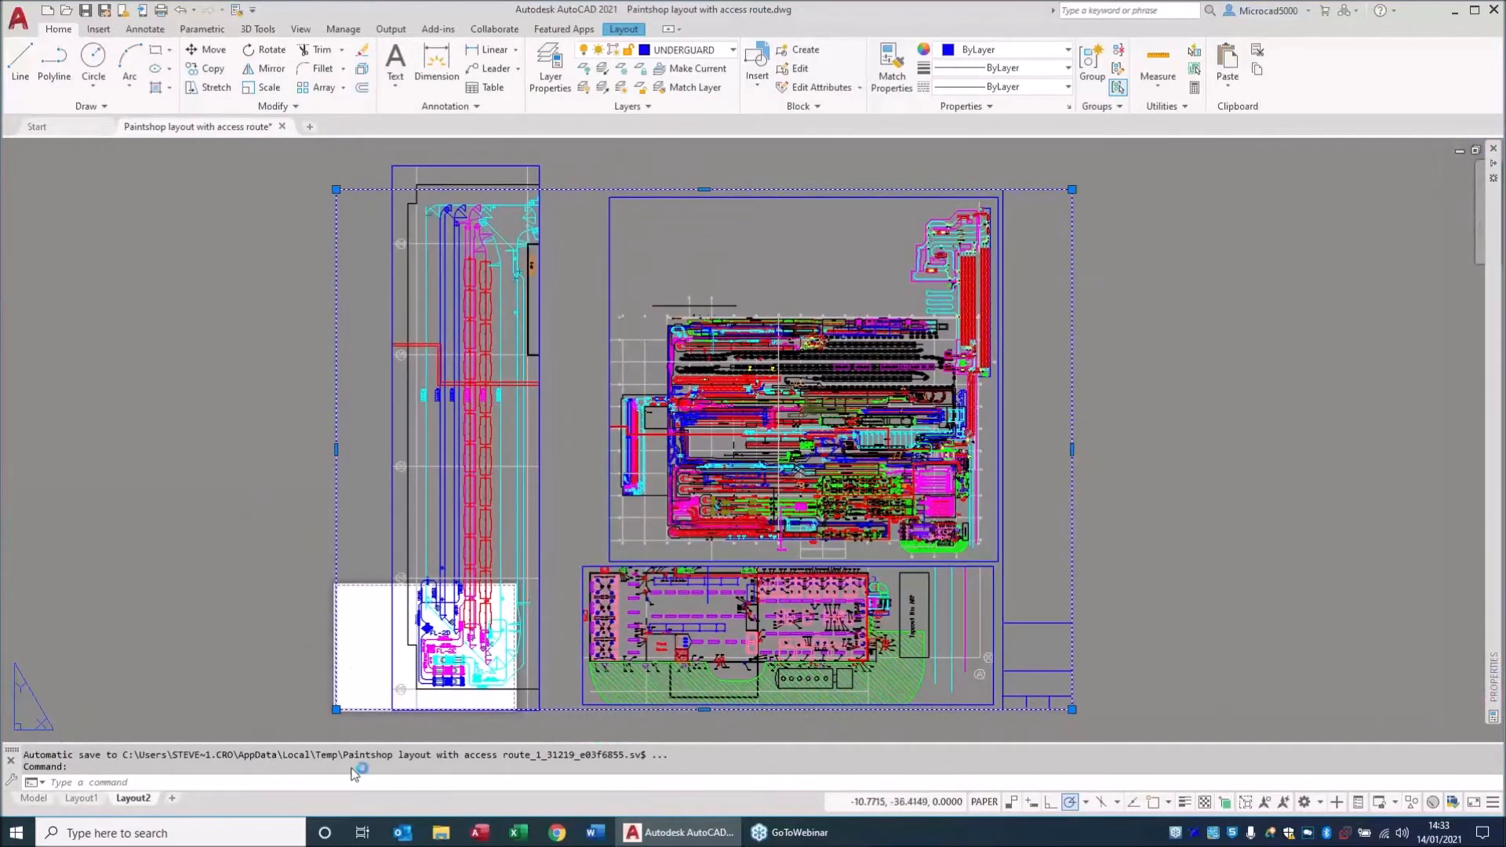
Turn off the printable area, paper background and automatic viewport creation in the layout display options.
right_click(417, 780)
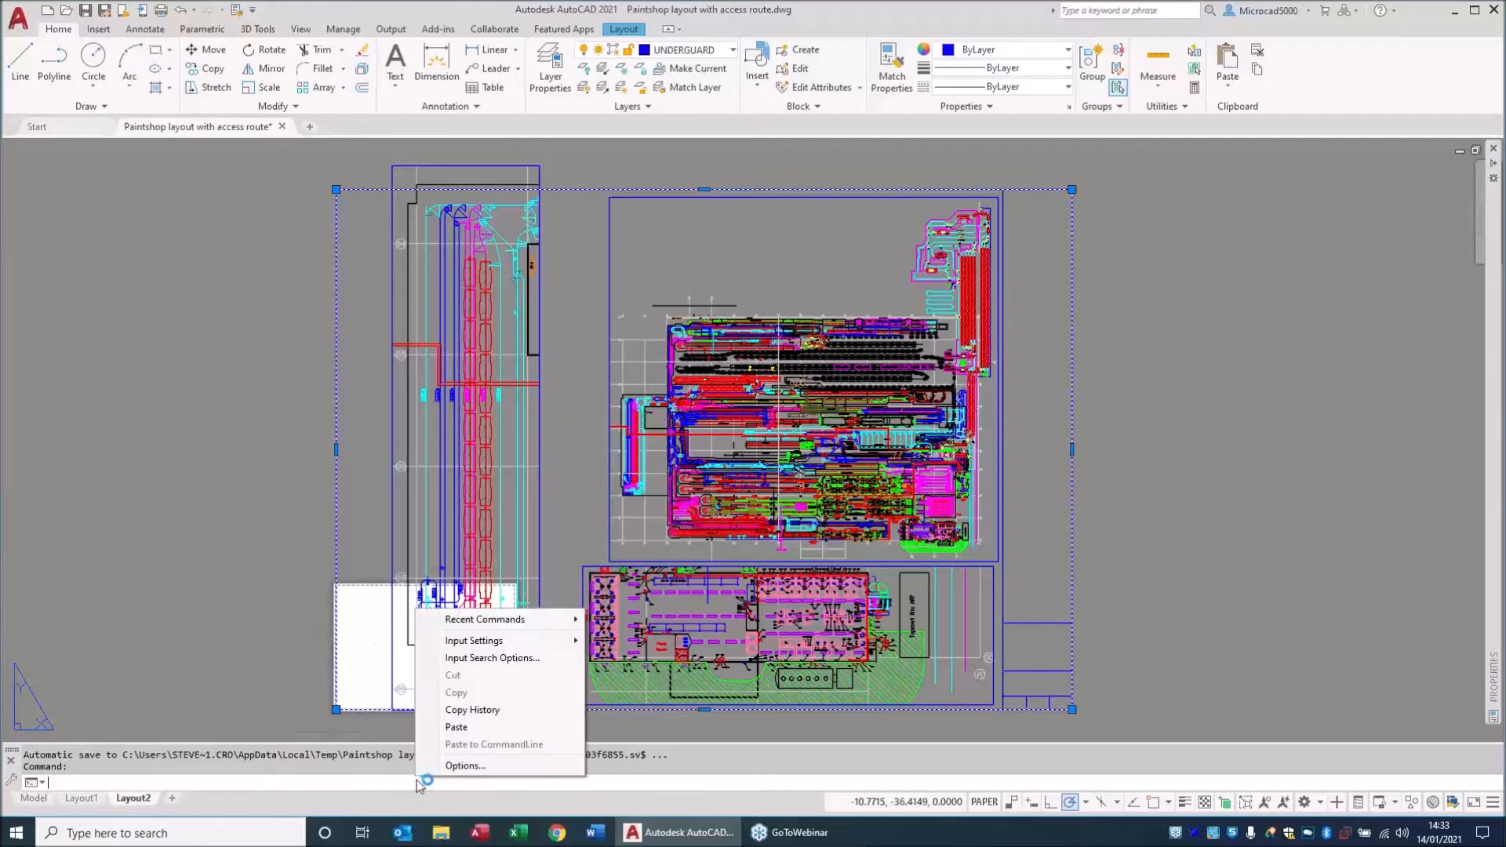
left_click(466, 767)
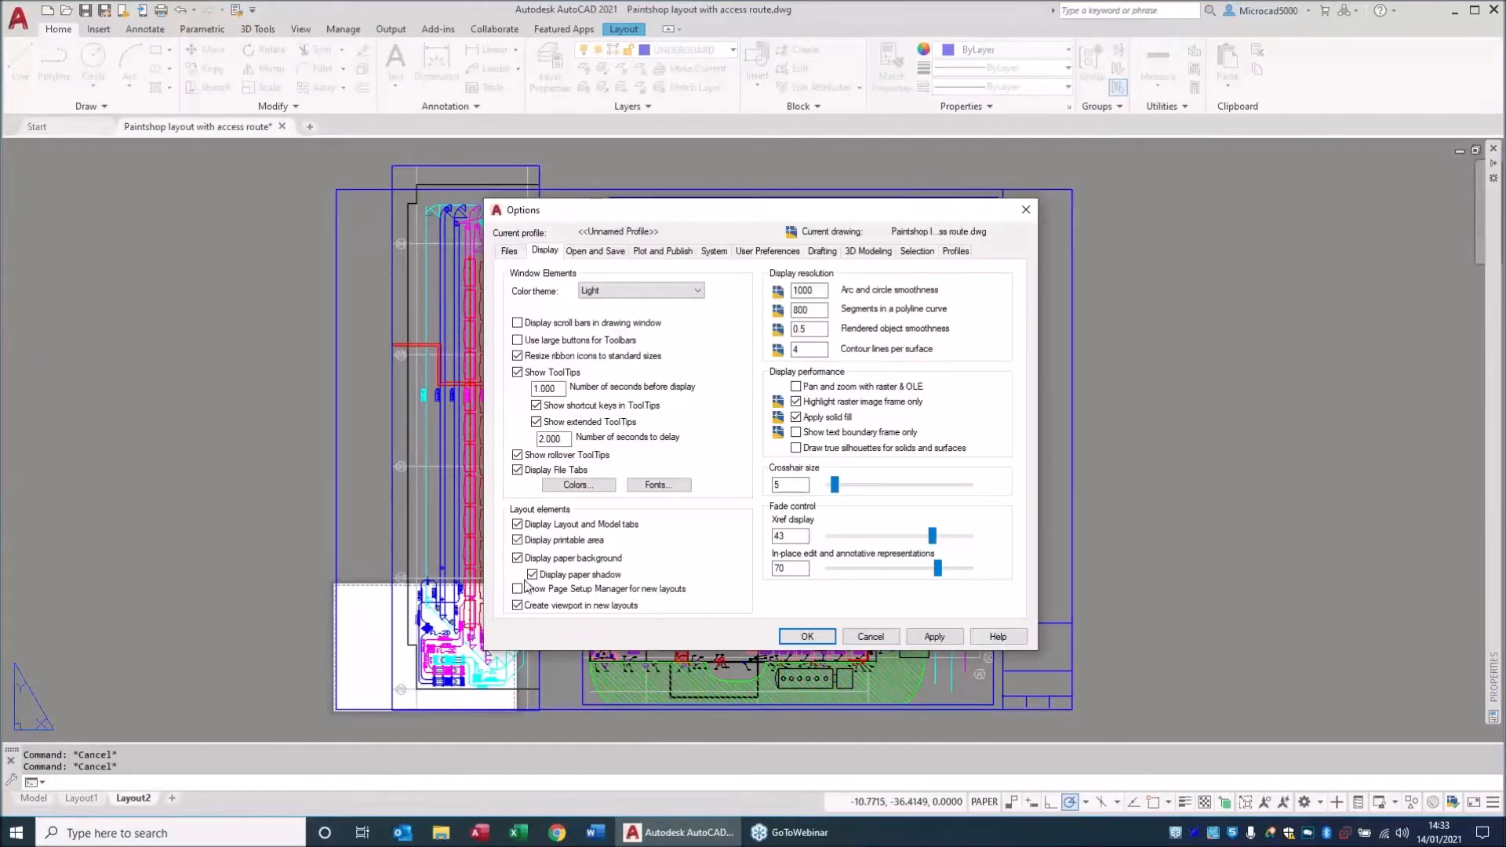
left_click(517, 606)
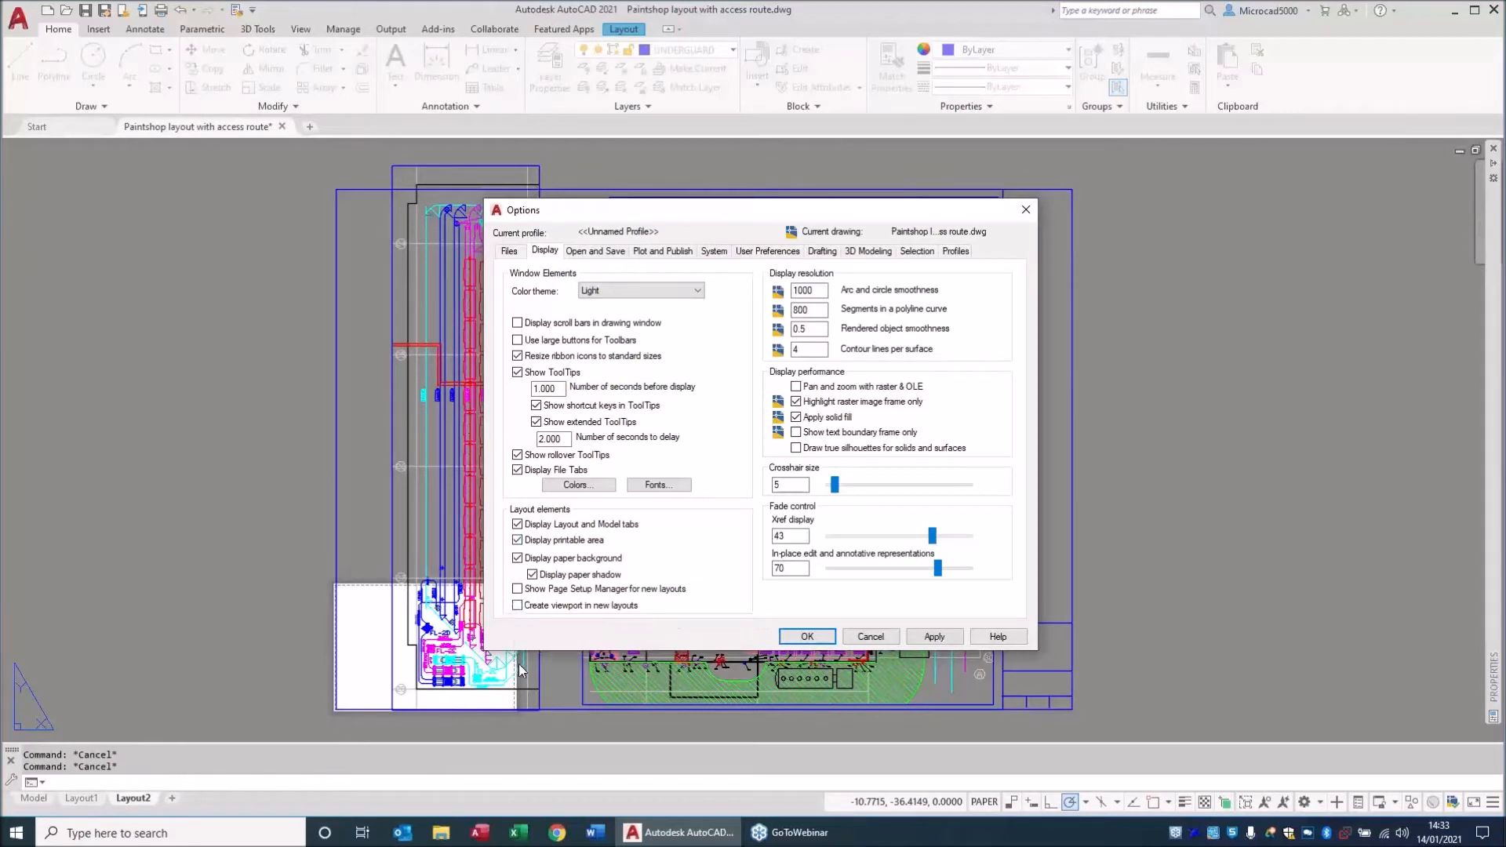
left_click(517, 559)
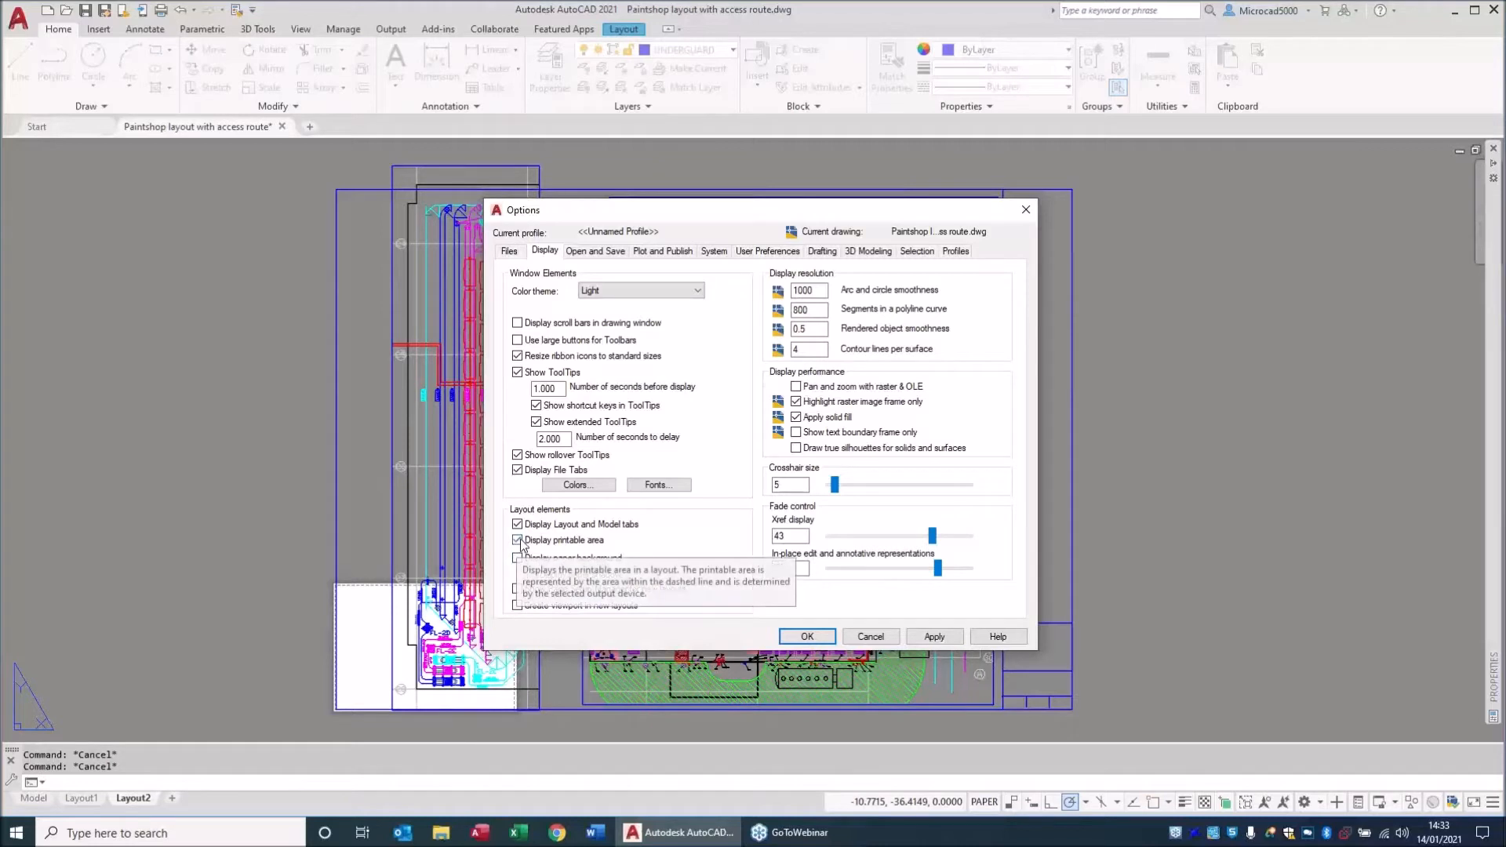
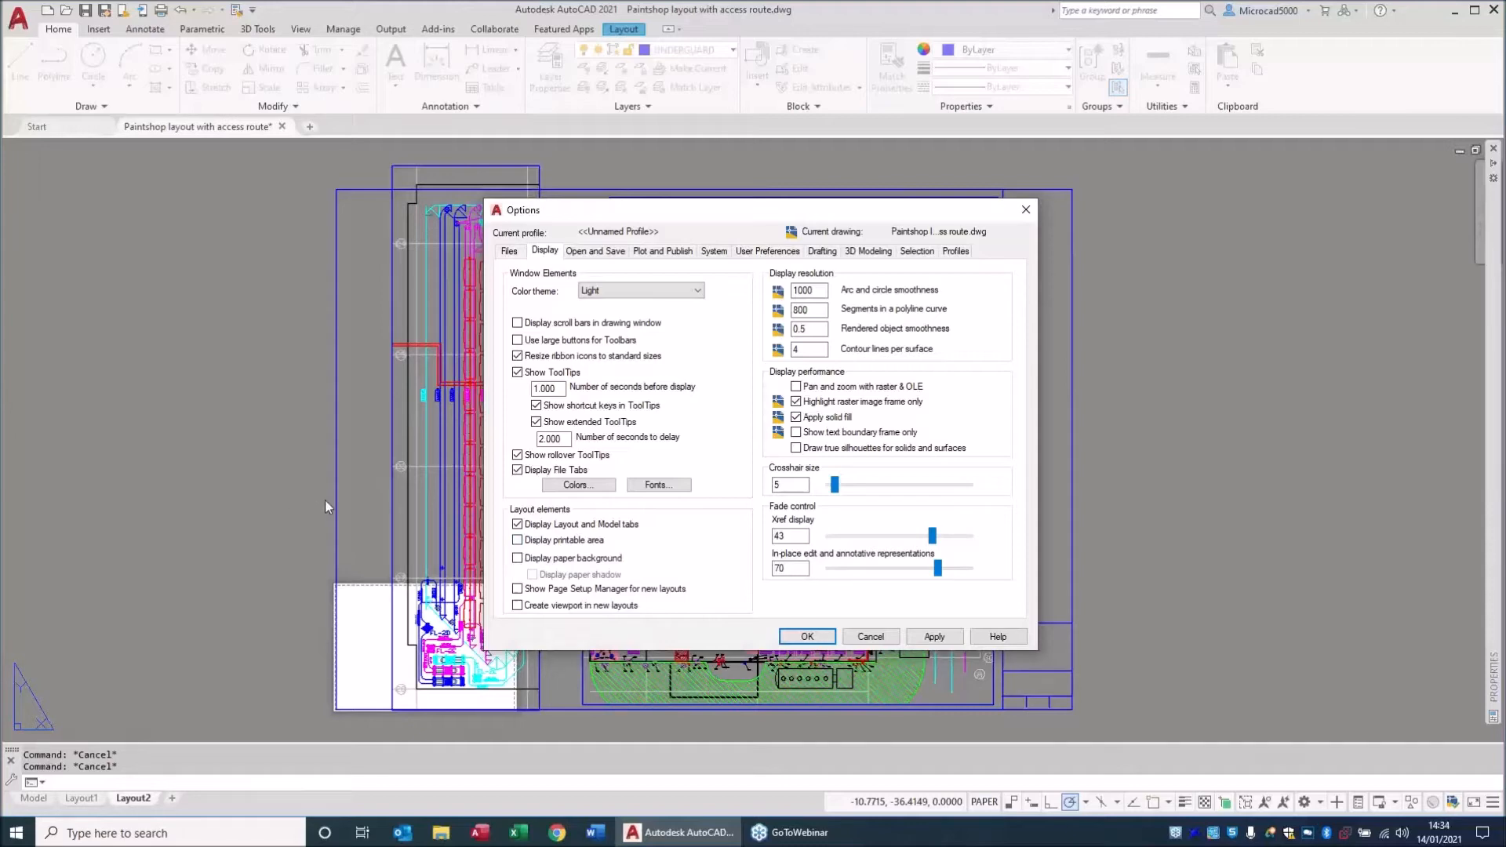
left_click(808, 636)
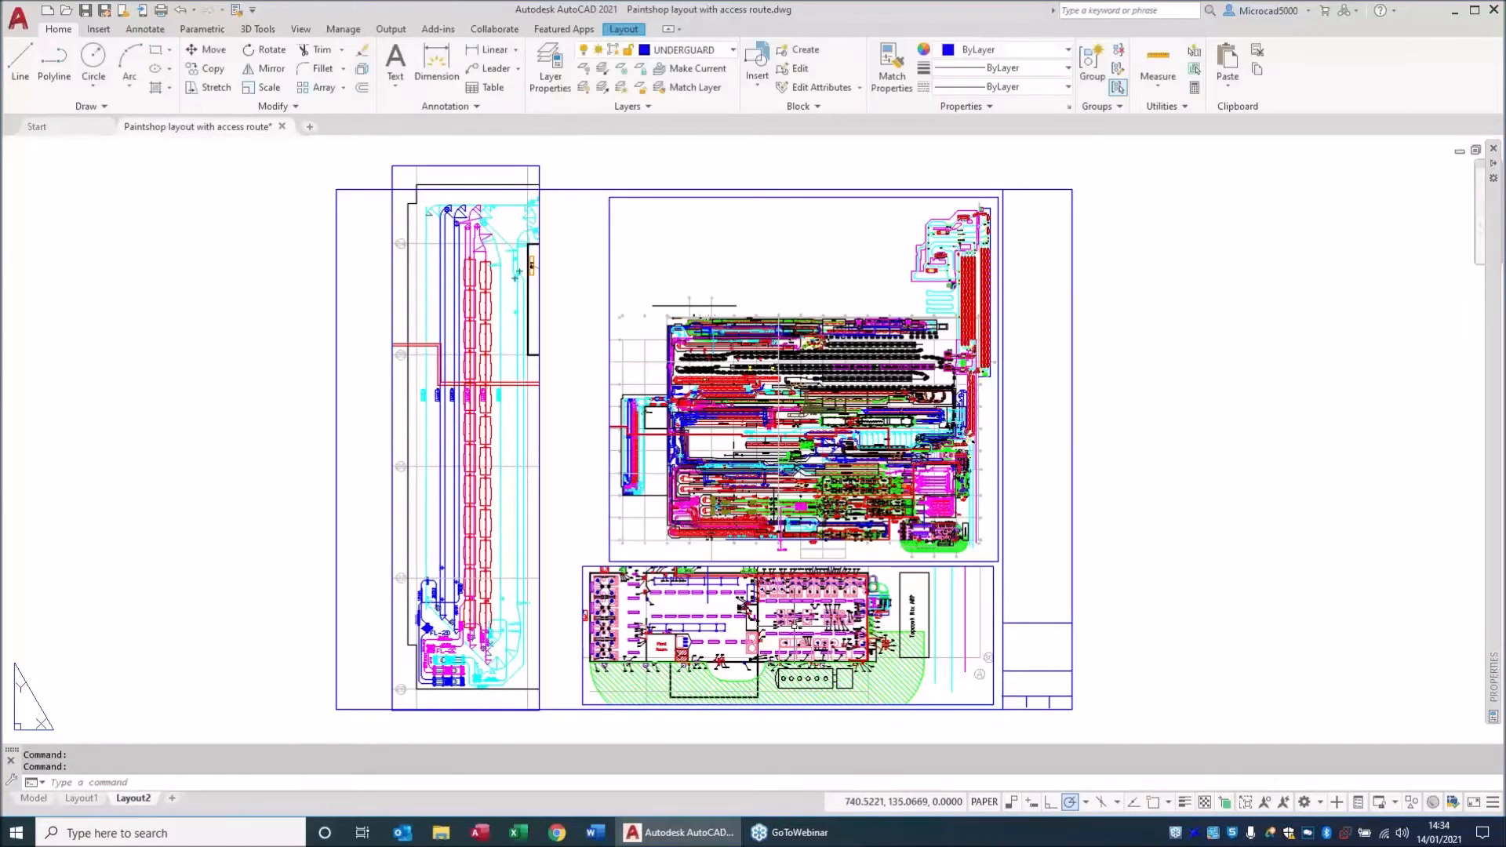
right_click(923, 630)
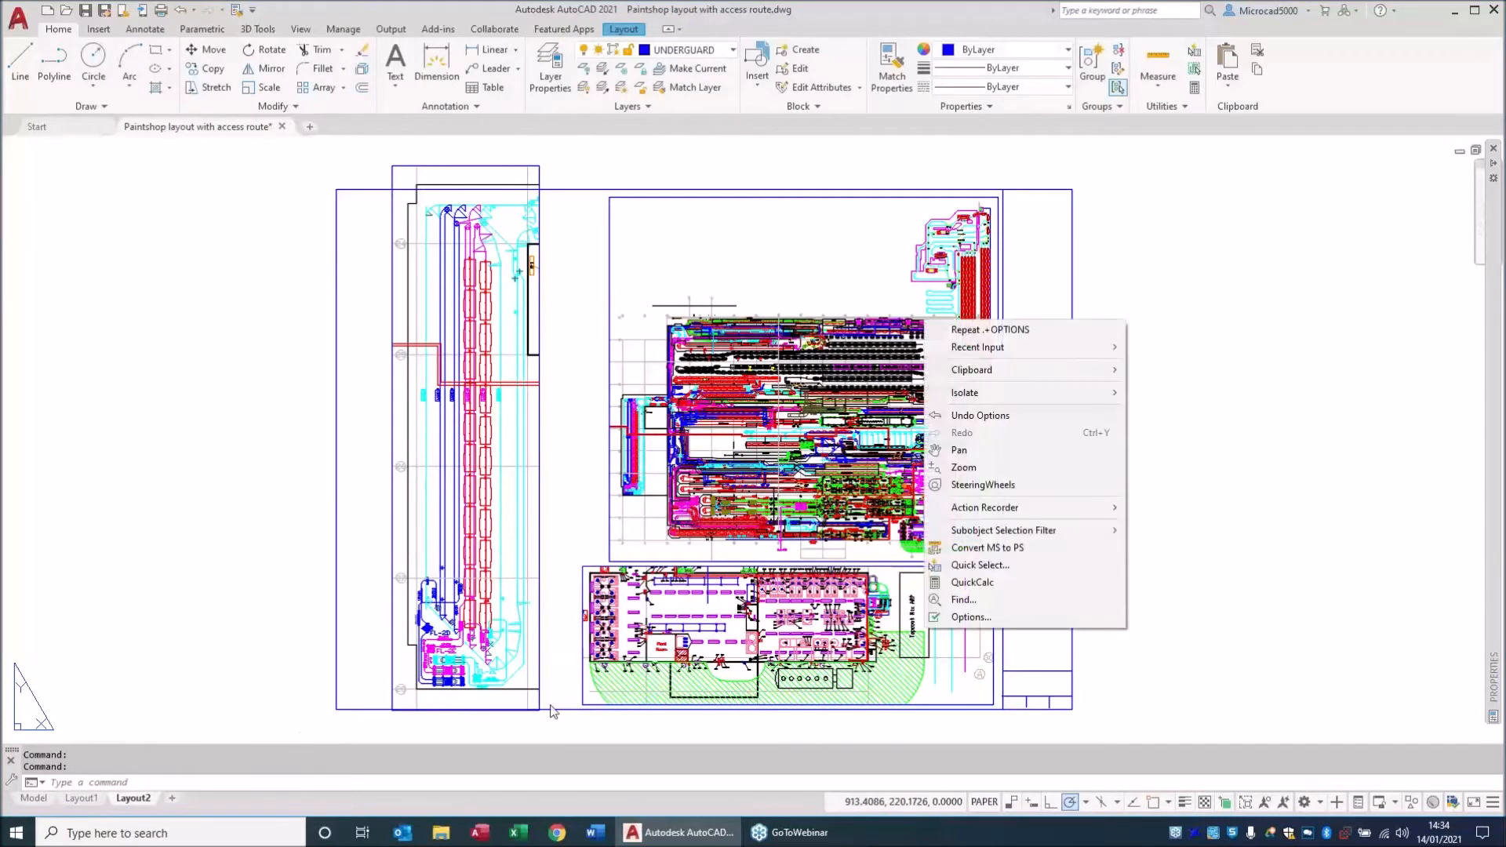
left_click(600, 396)
left_click(1075, 536)
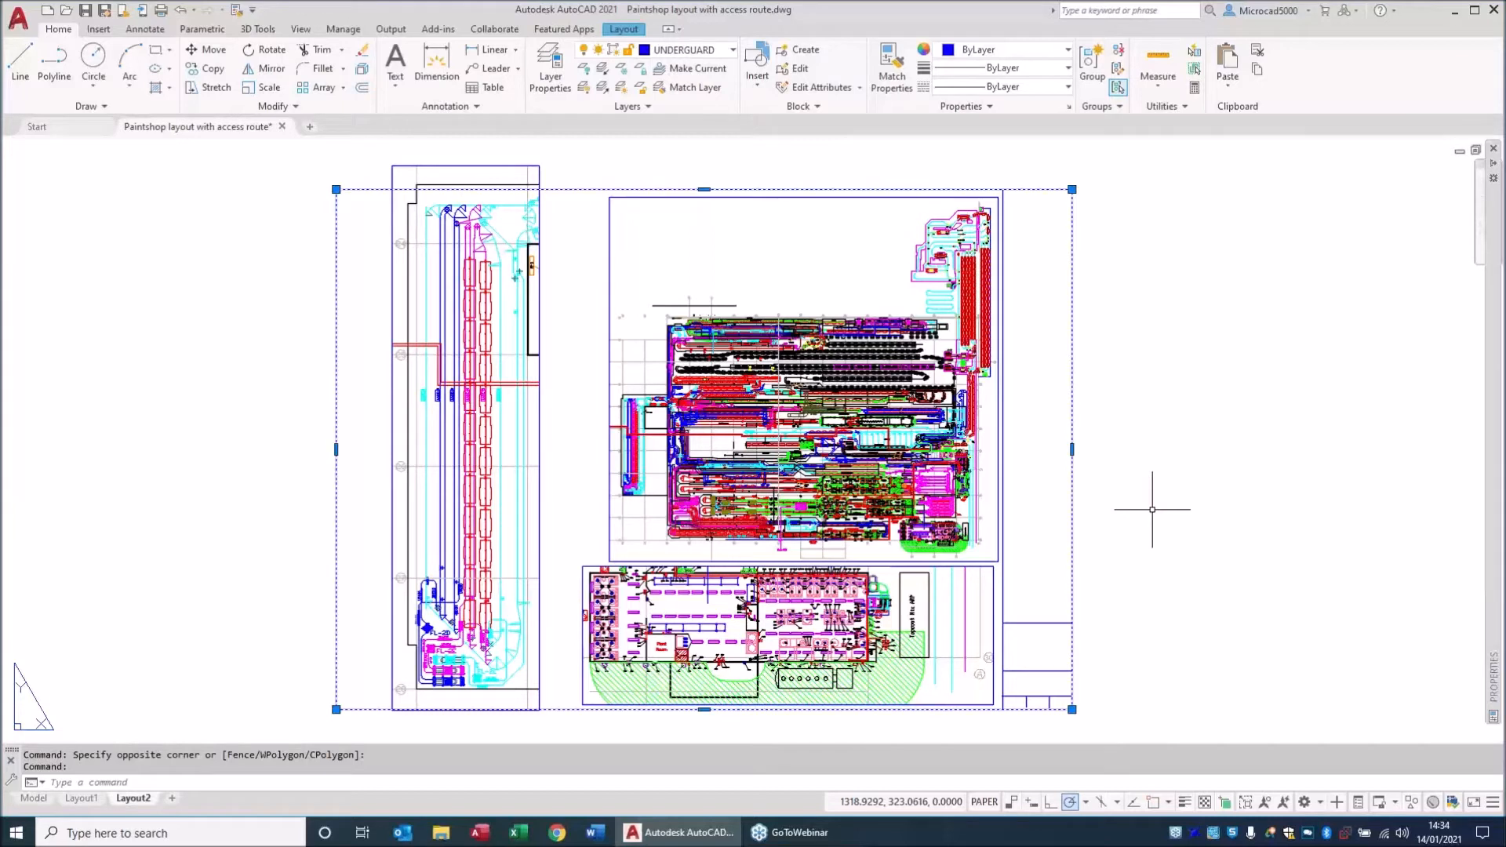
key("Escape")
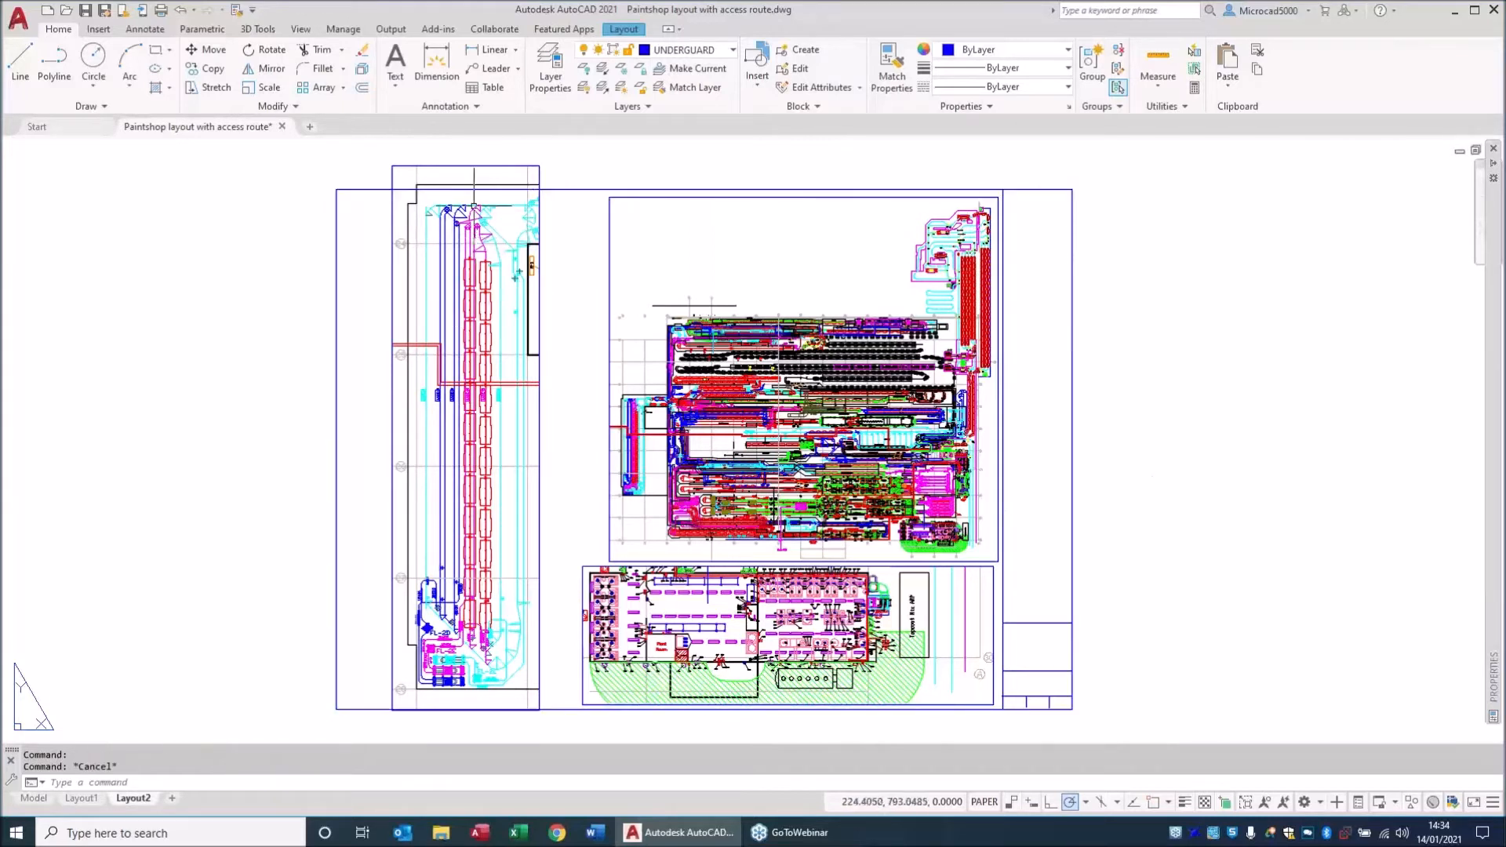
Stretch the upper edge of the tall conveyor building viewport down so it sits inside the drawing border, and clear the selection.
left_click(473, 169)
left_click(466, 153)
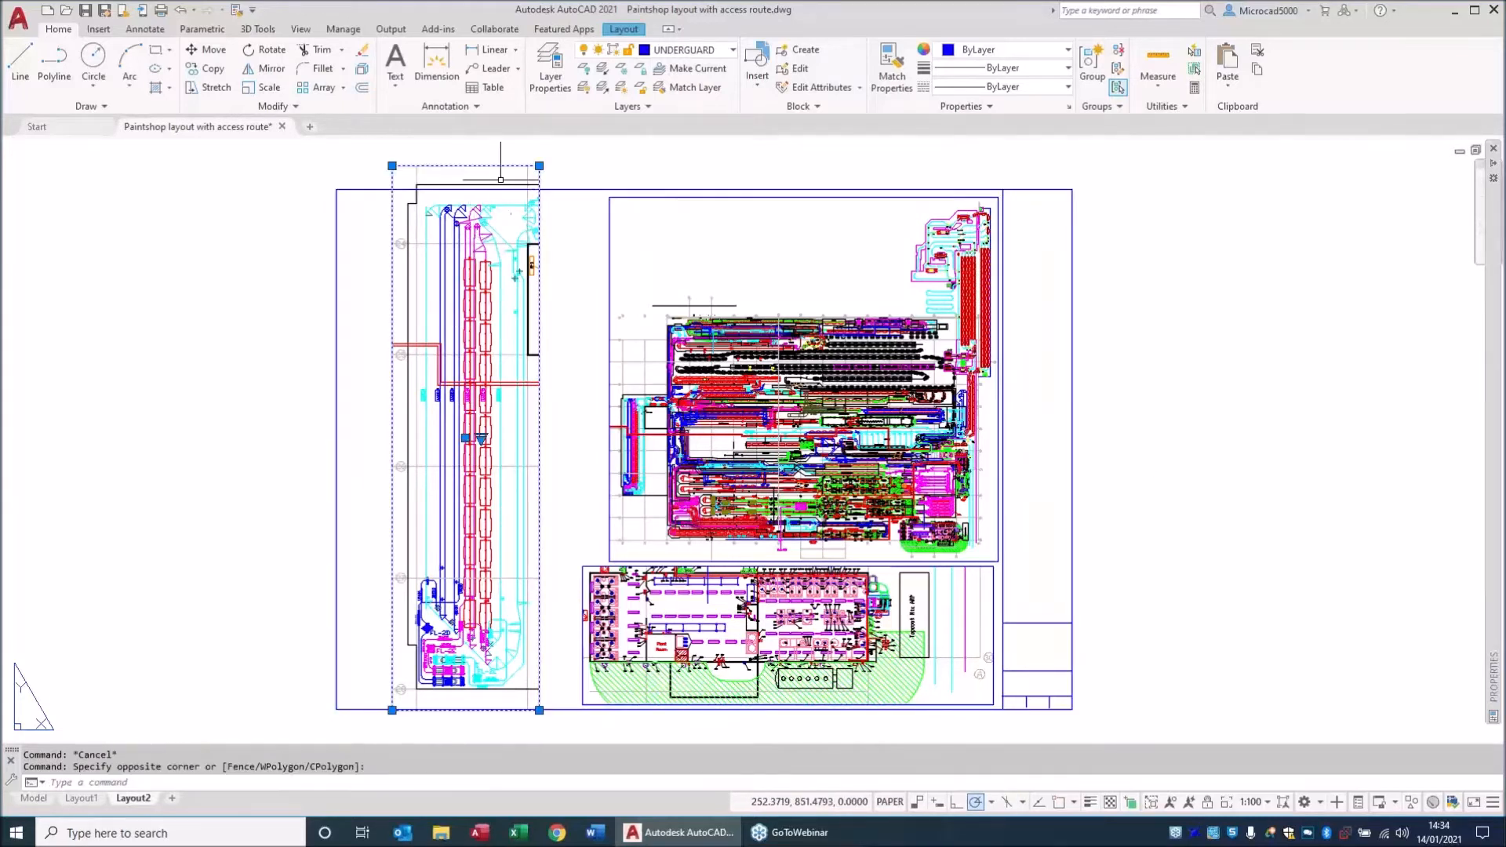
left_click(538, 165)
left_click(539, 198)
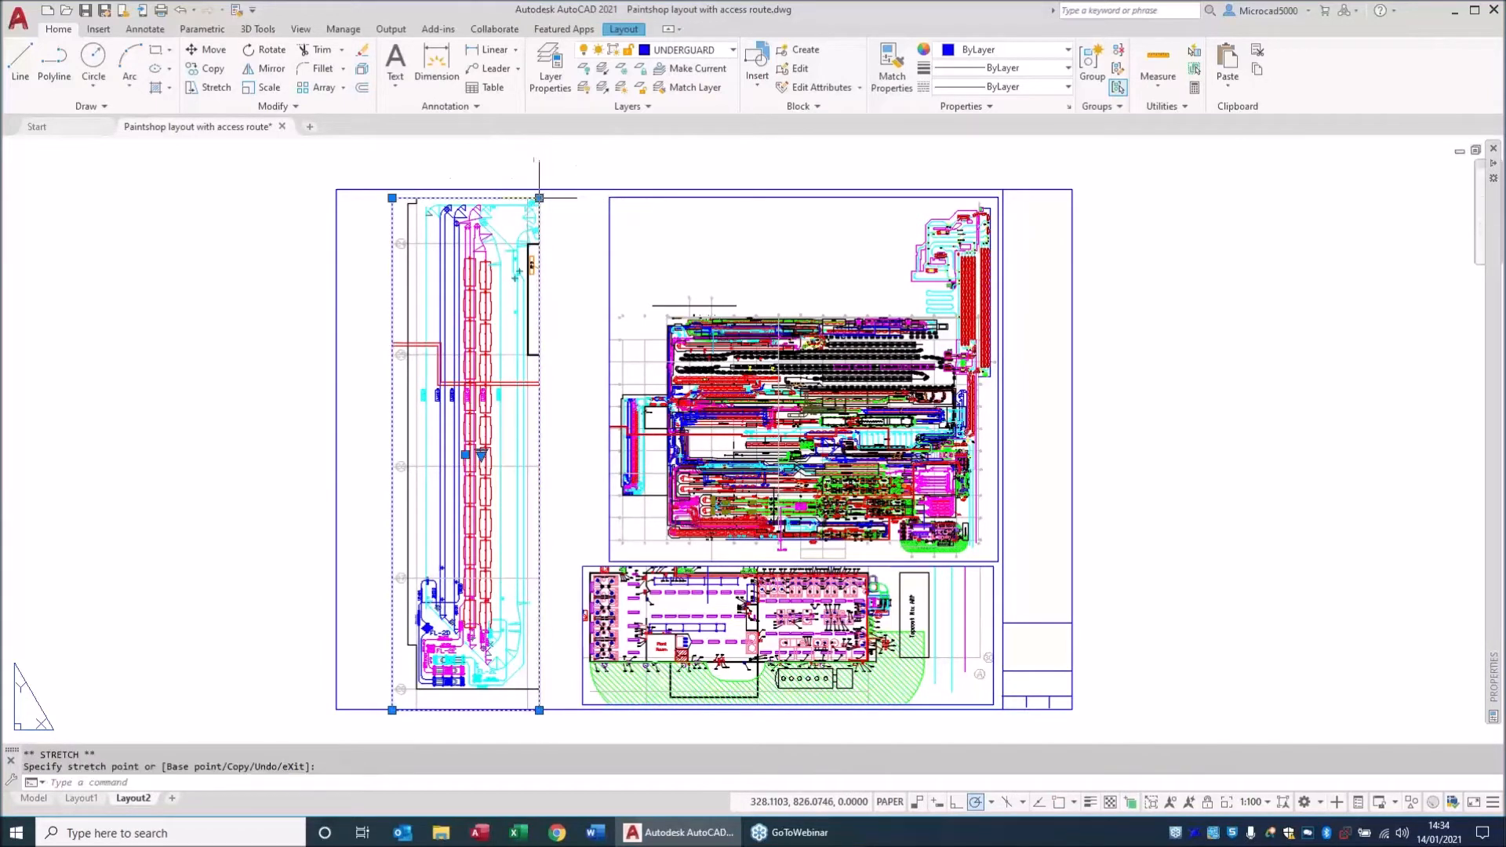
key("Escape")
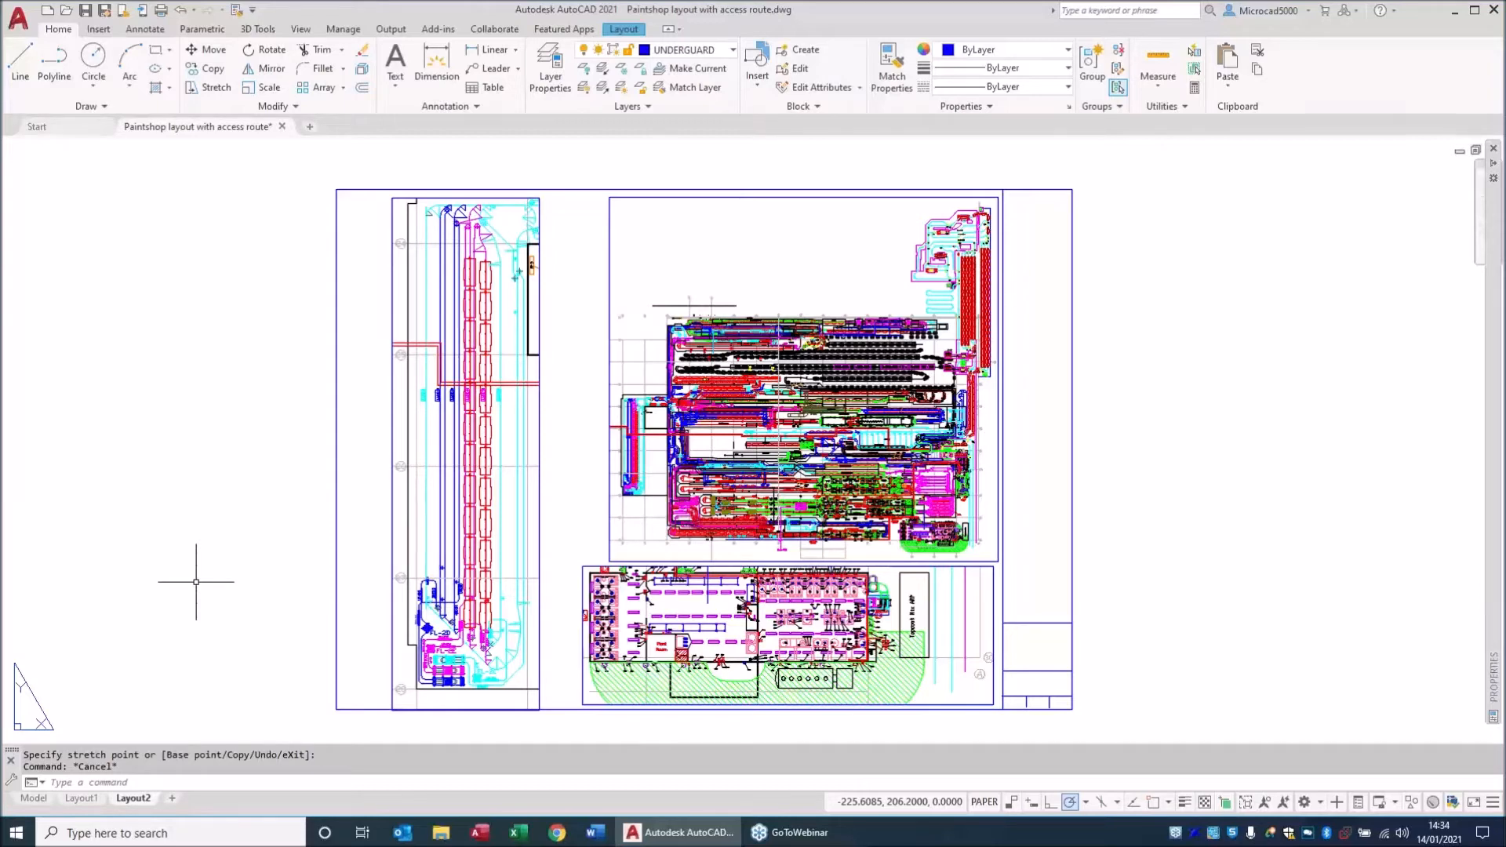
Create a new drawing from the AEC-Millimeters.dwt template in the AutoCAD 2020 Essentials Practice Files folder.
key("ctrl+n")
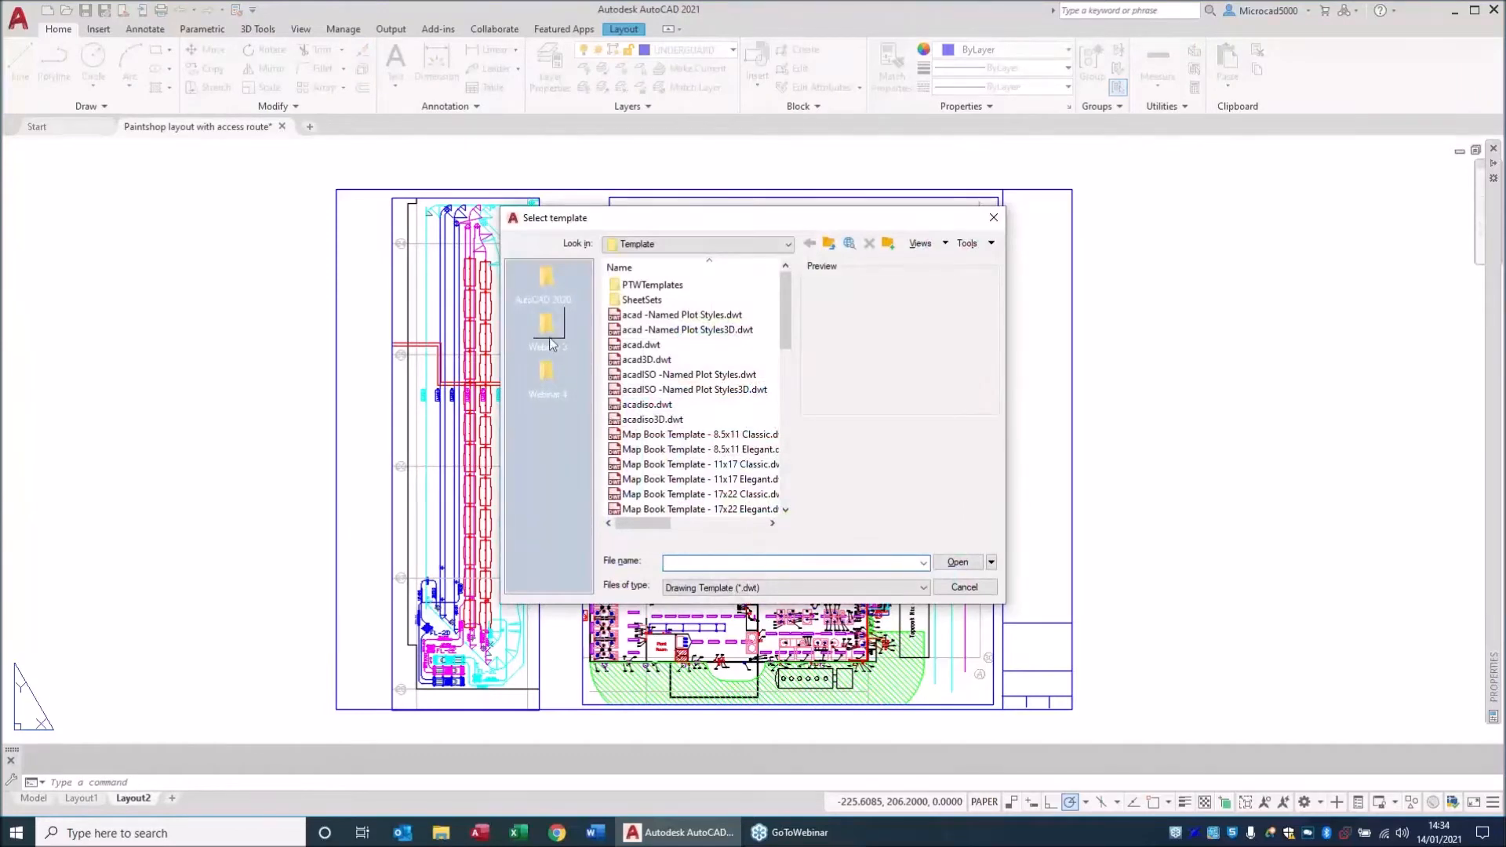
left_click(547, 279)
left_click(628, 287)
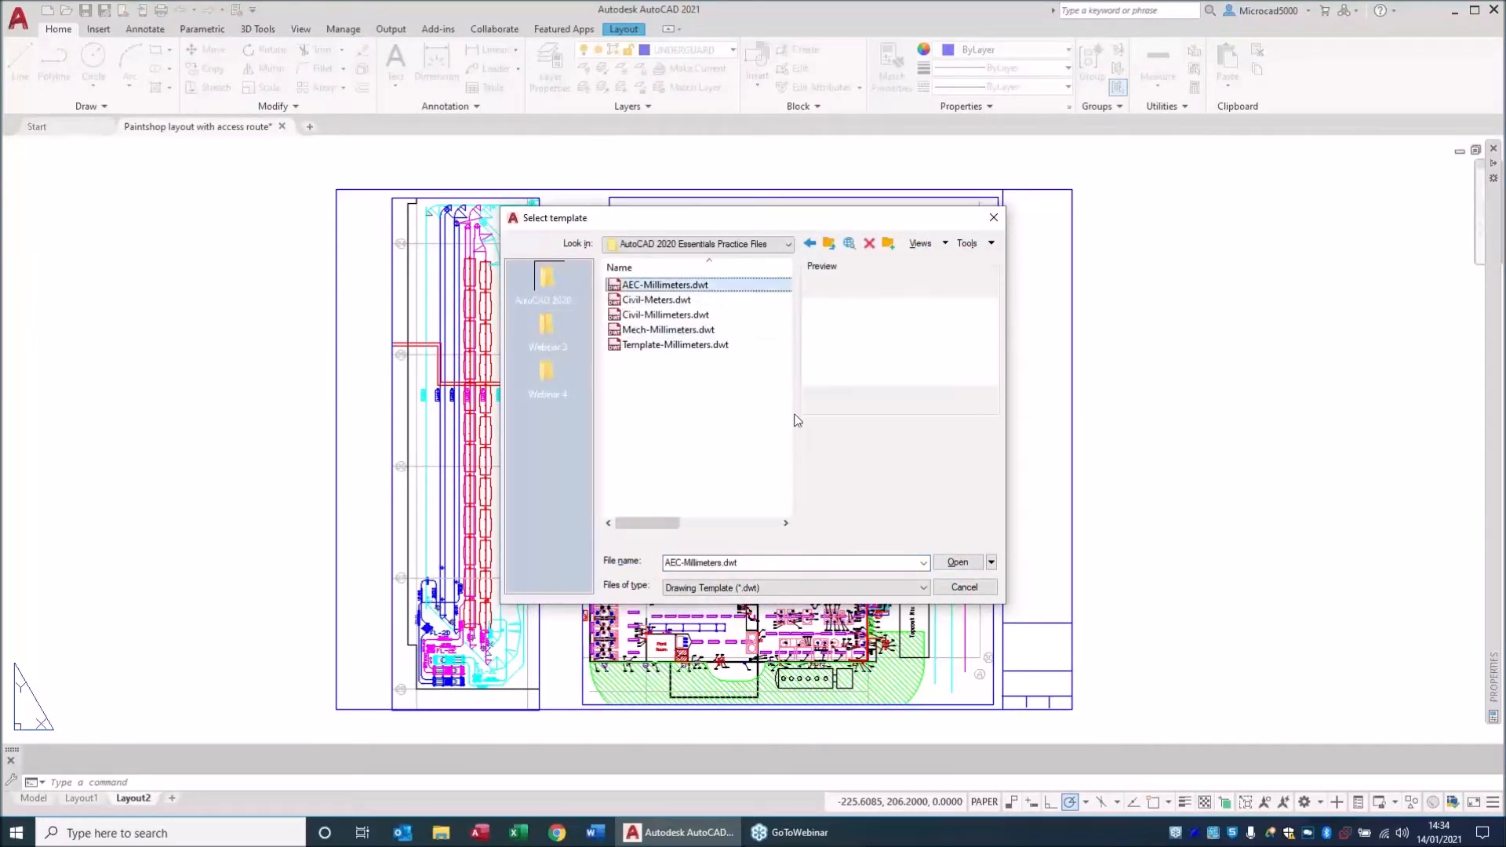
left_click(958, 562)
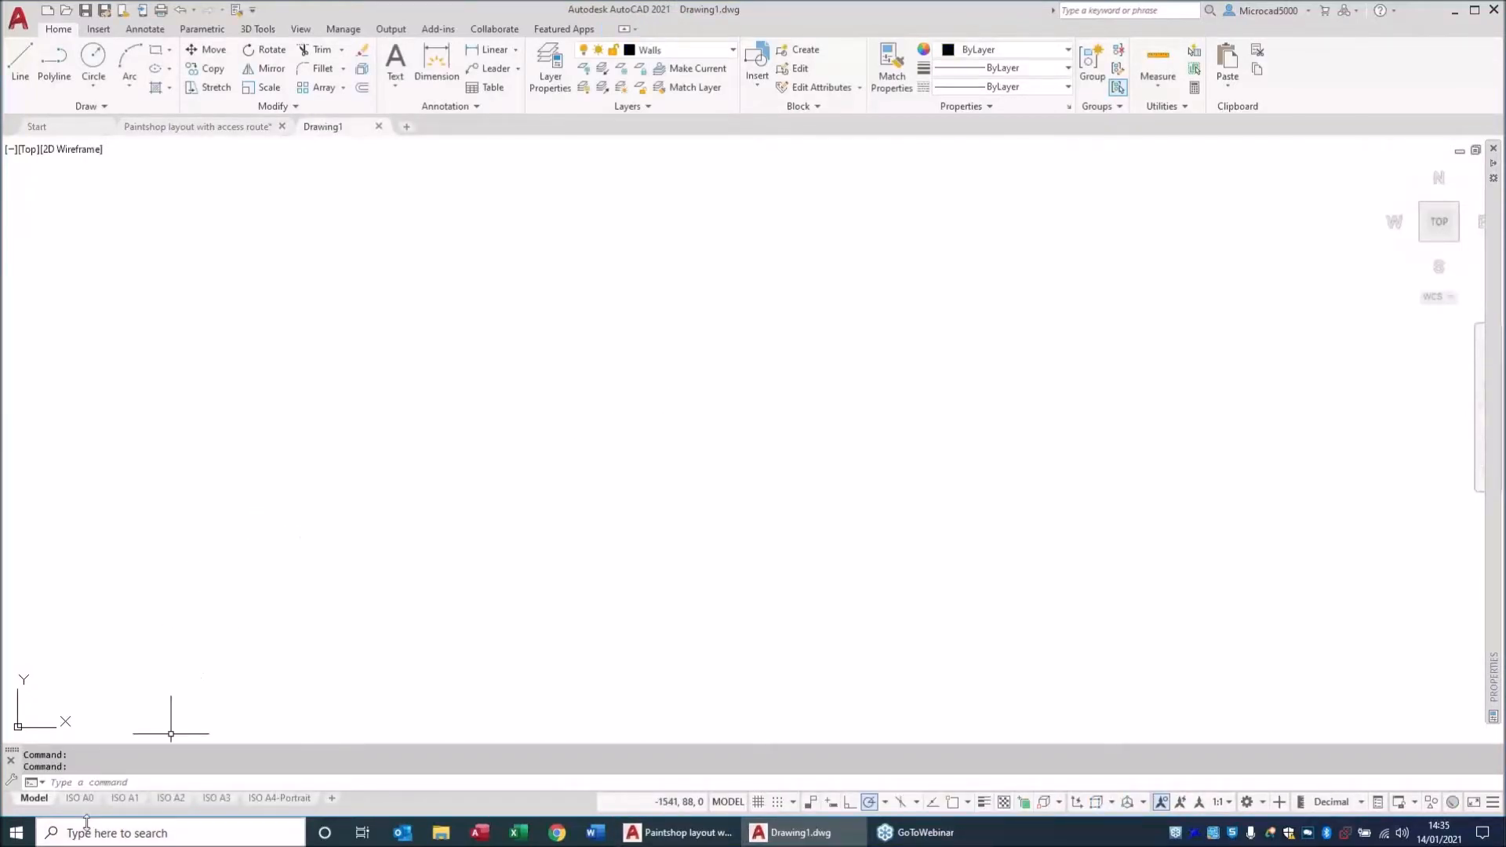
Review the template's ISO A0, A1, A2, A3 and A4-Portrait layouts, and return to ISO A0.
left_click(80, 798)
left_click(131, 801)
left_click(179, 801)
left_click(218, 800)
left_click(290, 800)
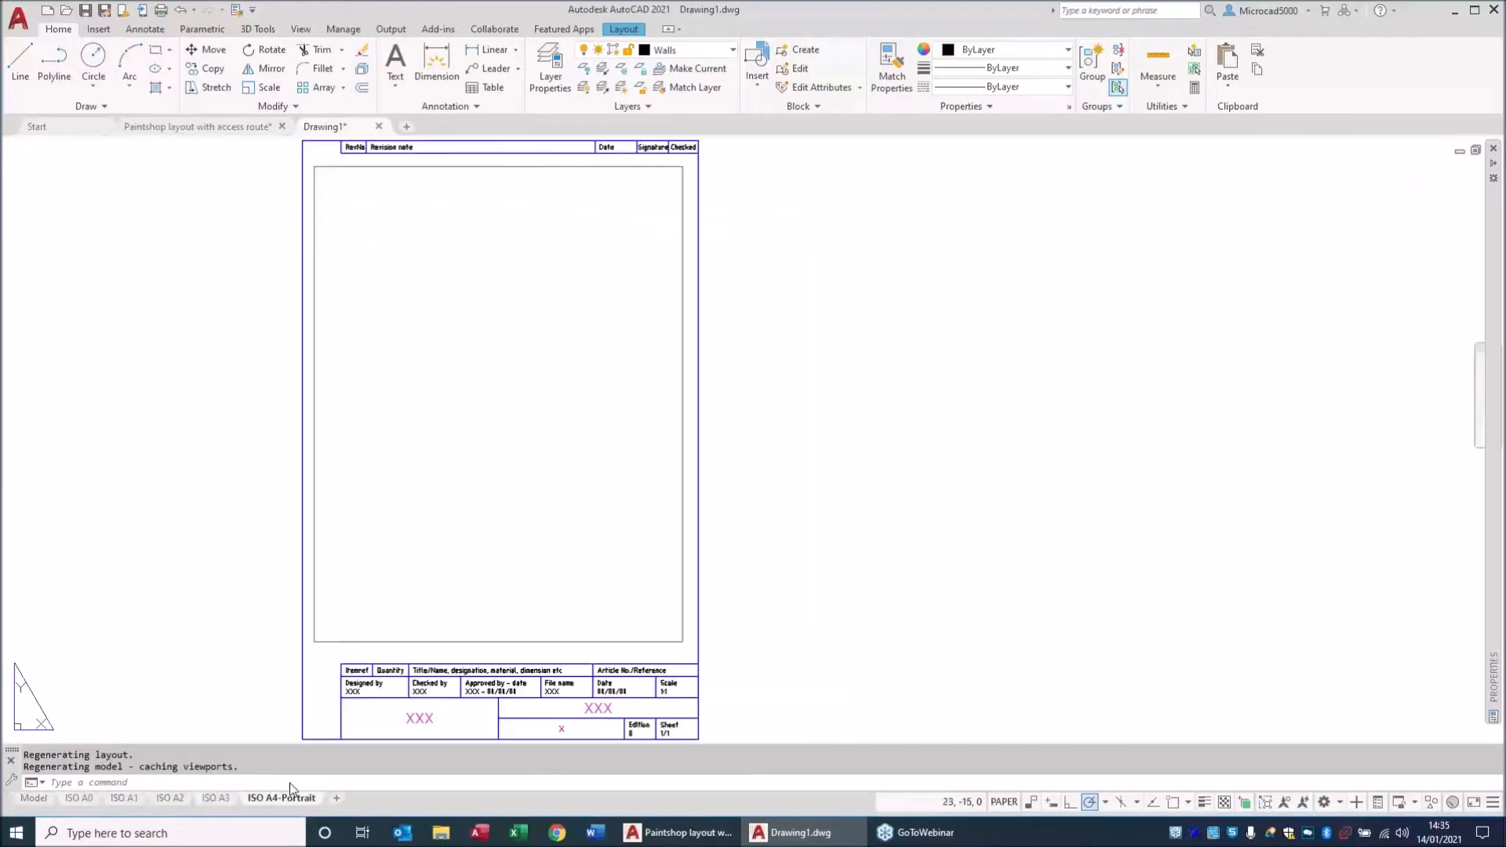
left_click(83, 801)
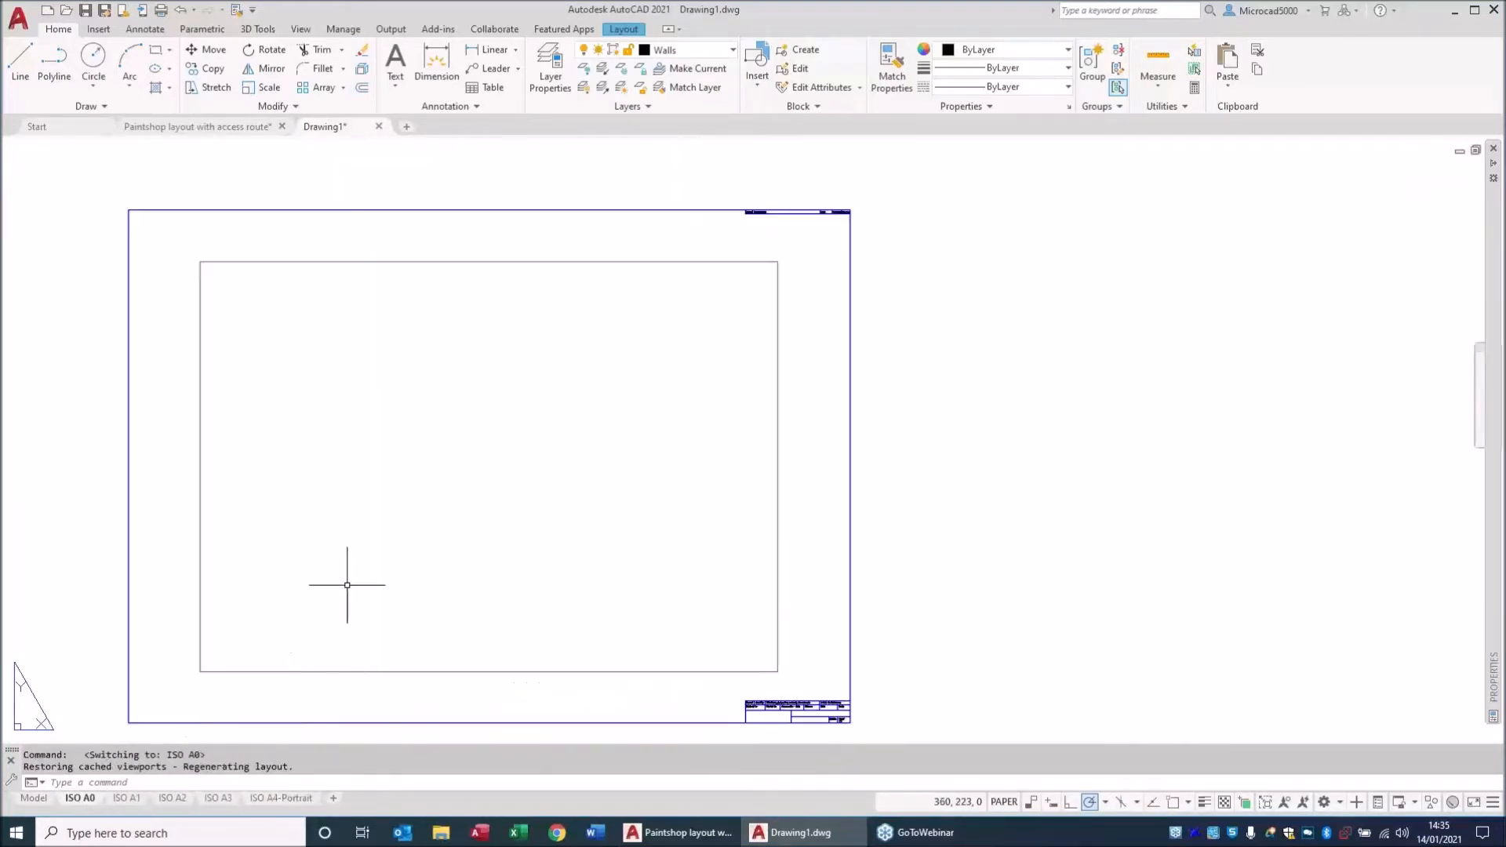
In the paintshop drawing, import all five layouts, ISO A0 to ISO A4-Portrait, from the AEC-Millimeters.dwt template.
left_click(187, 128)
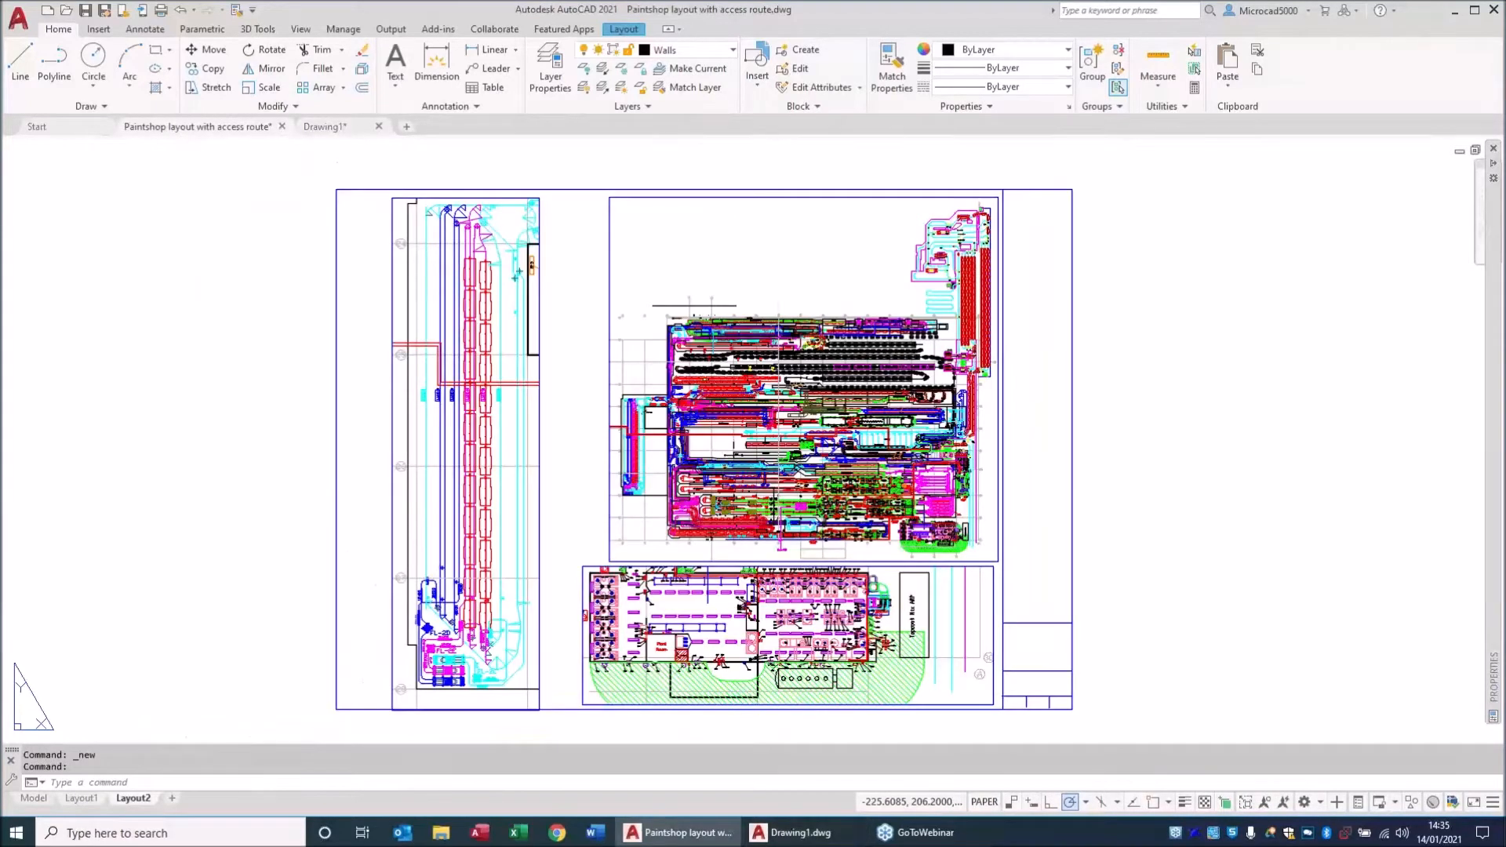
key("ctrl")
key("ctrl")
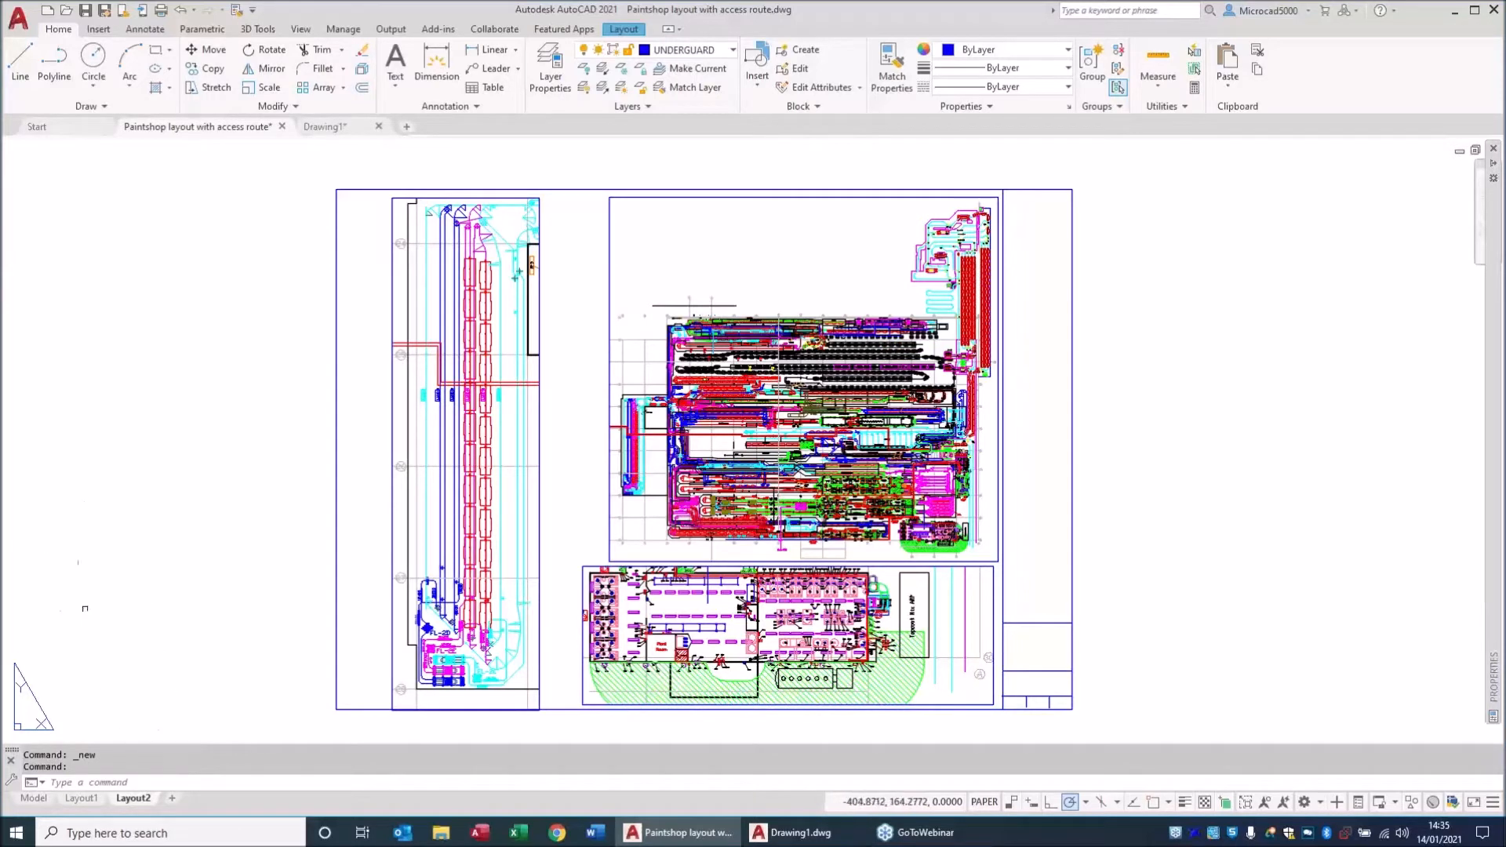
right_click(91, 798)
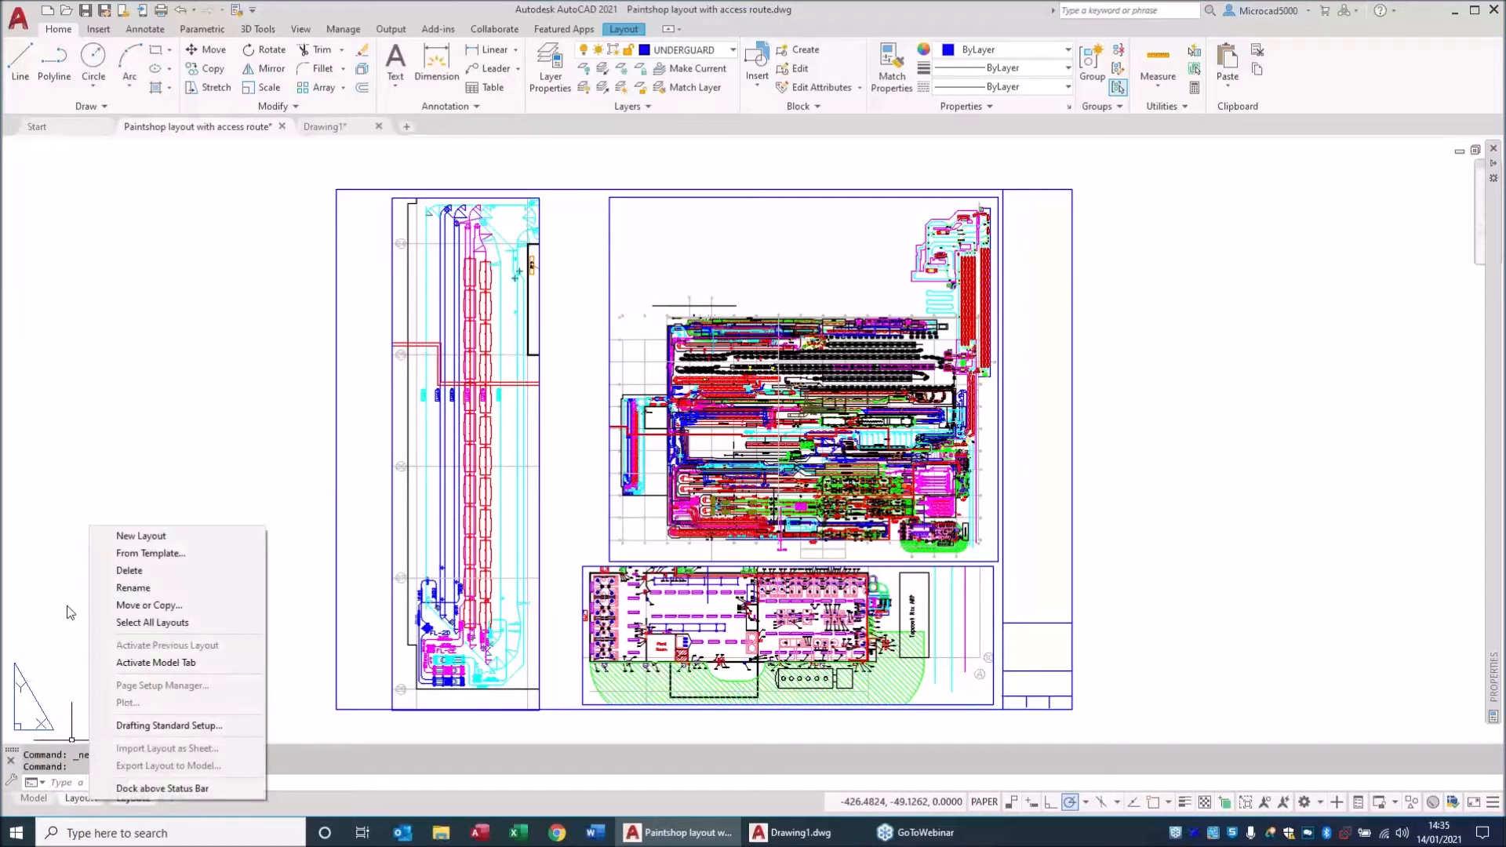
left_click(134, 557)
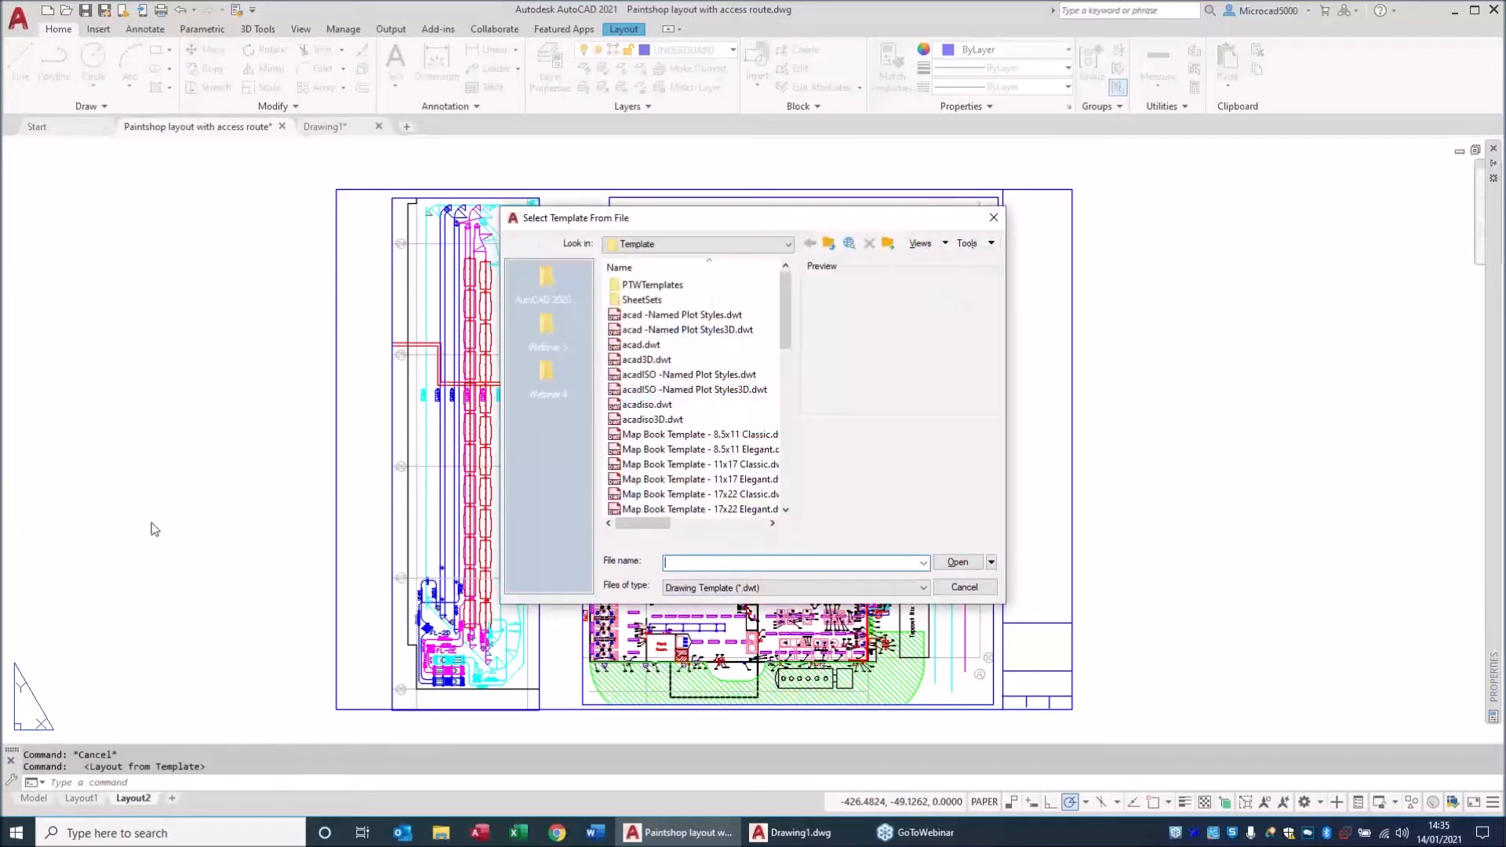
left_click(543, 286)
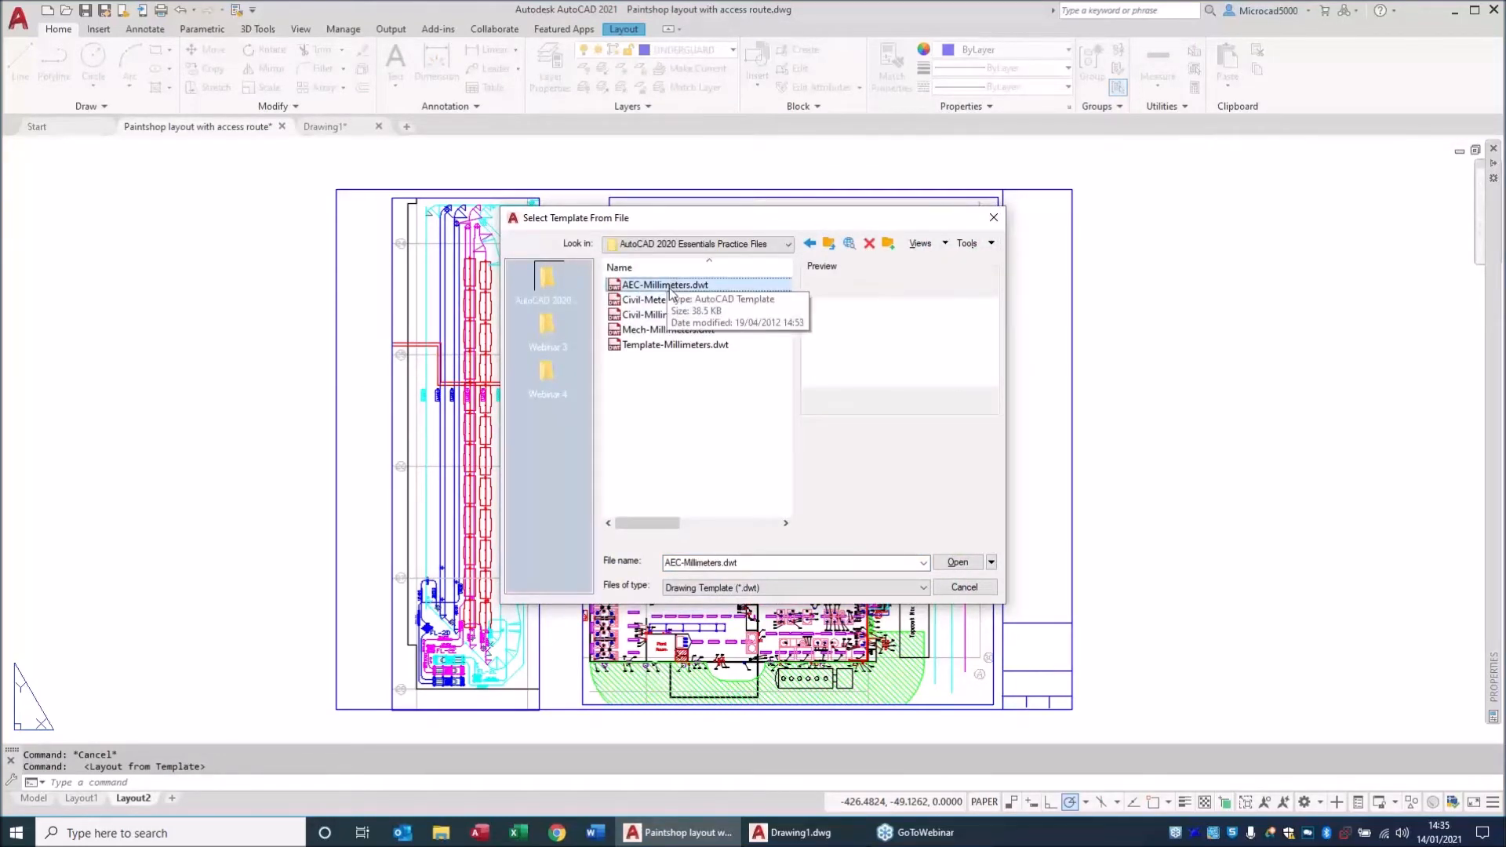
left_click(953, 562)
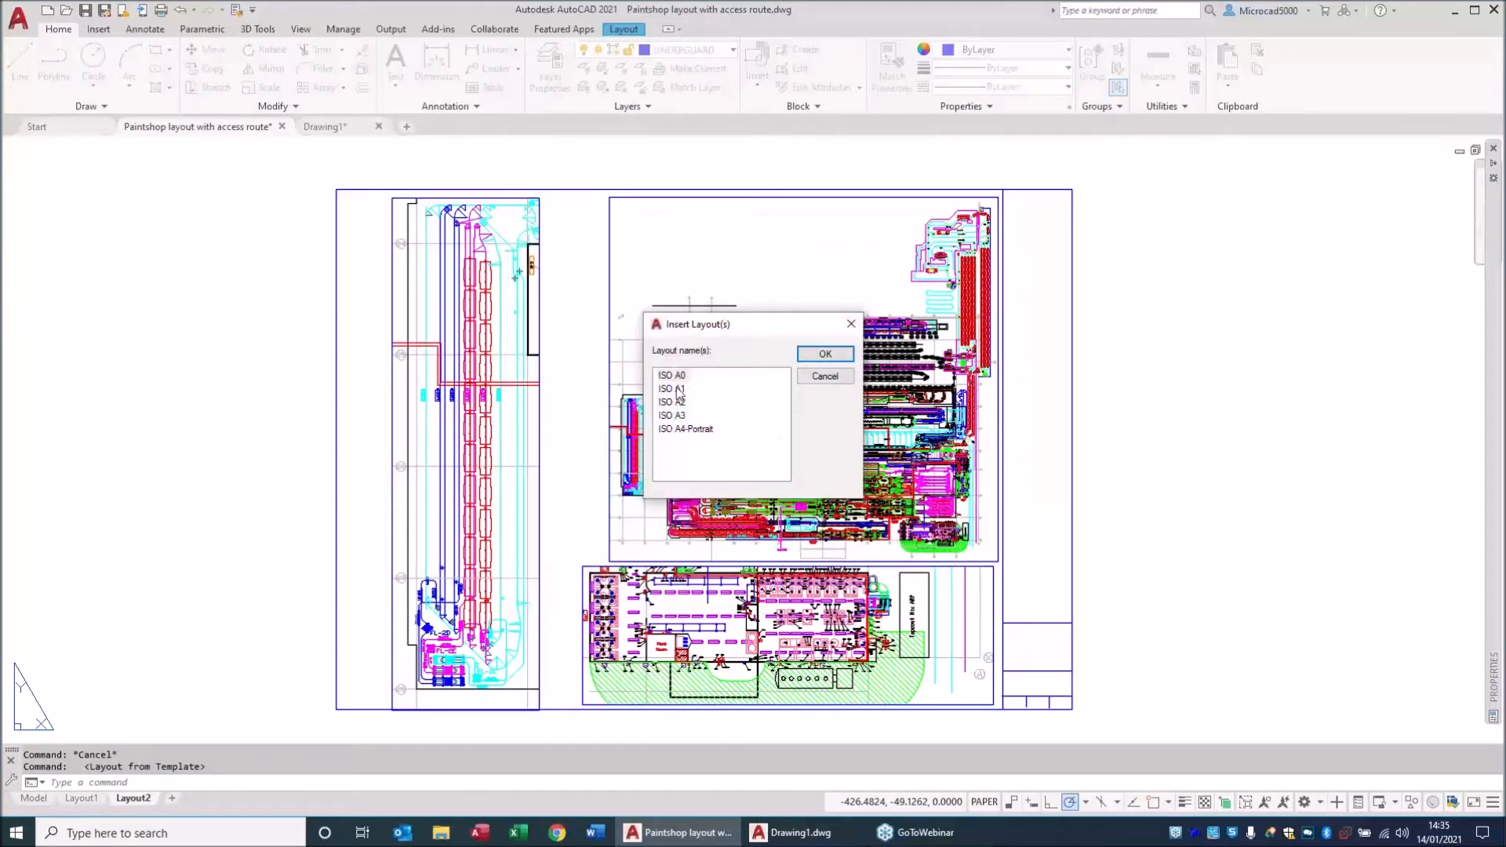
left_click(676, 377)
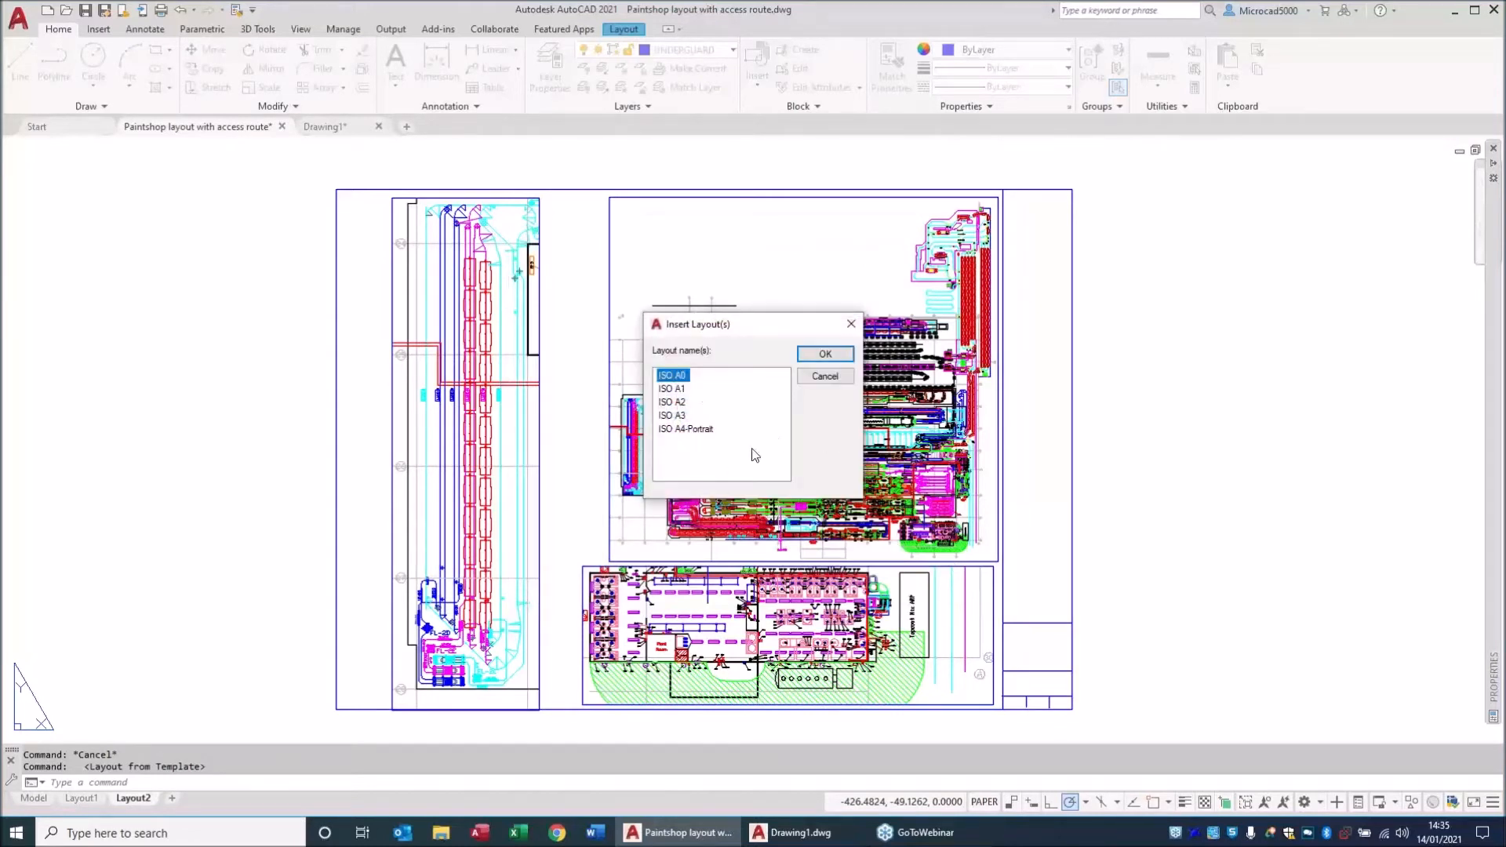
left_click(667, 430, "shift")
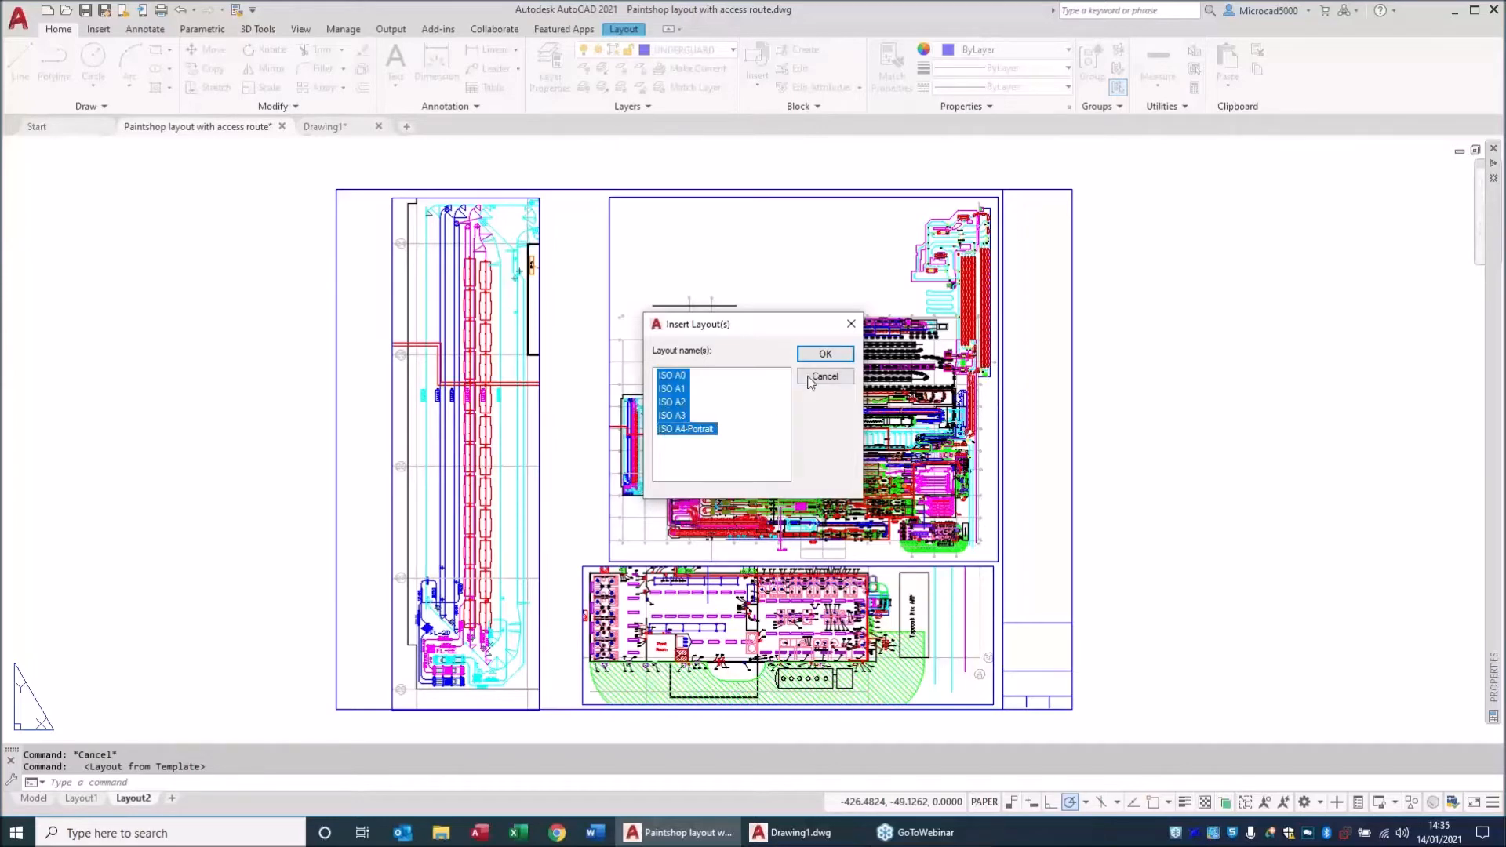
left_click(820, 357)
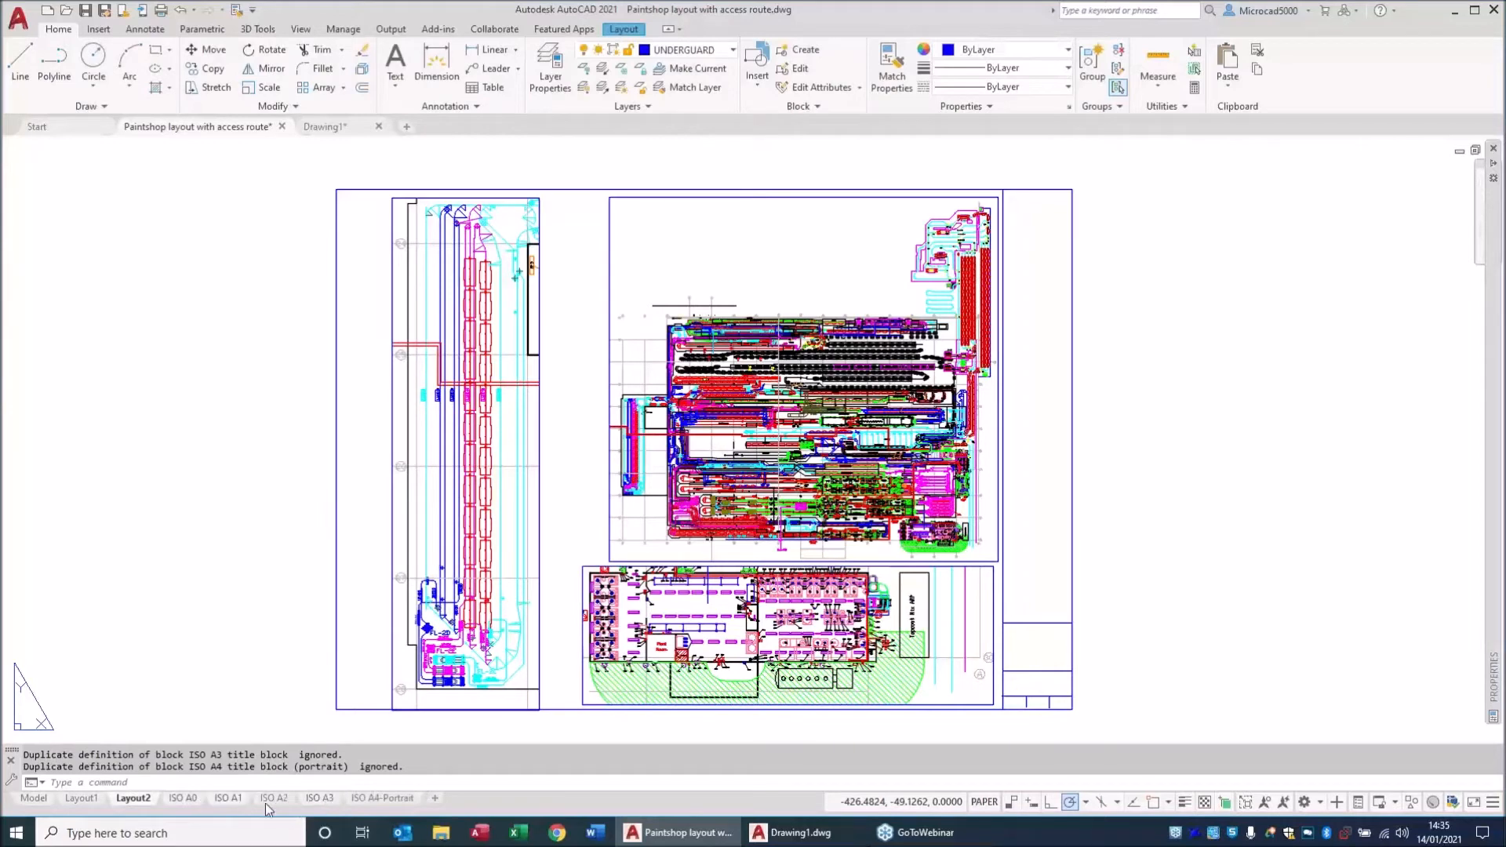
Return to model space and rename Layout2 as "A0 Factory Floorplan Layout".
left_click(34, 799)
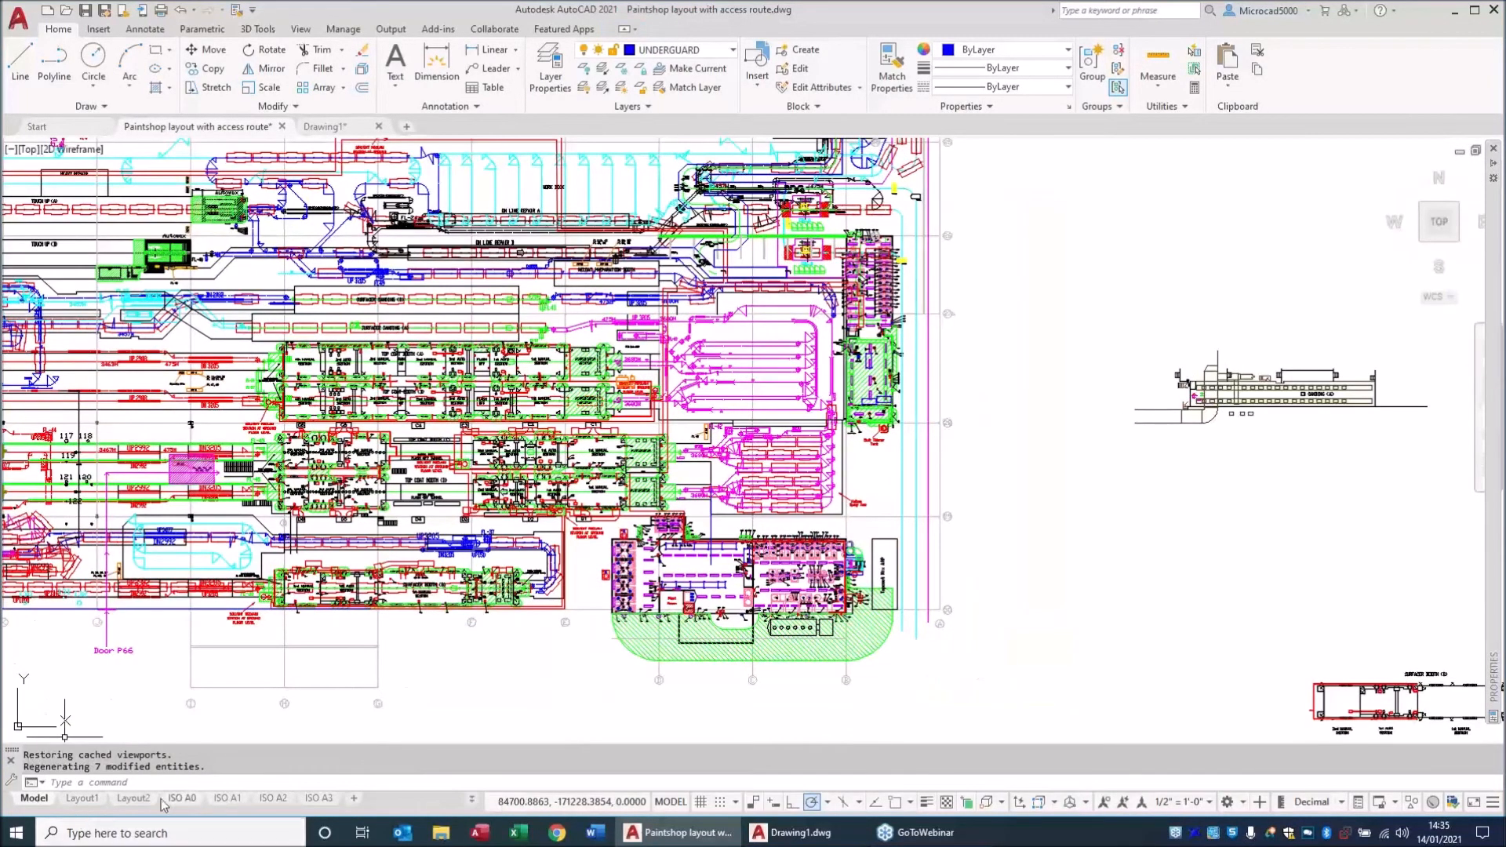
mouse_move(326, 806)
key("ctrl")
mouse_move(78, 808)
right_click(132, 800)
left_click(165, 603)
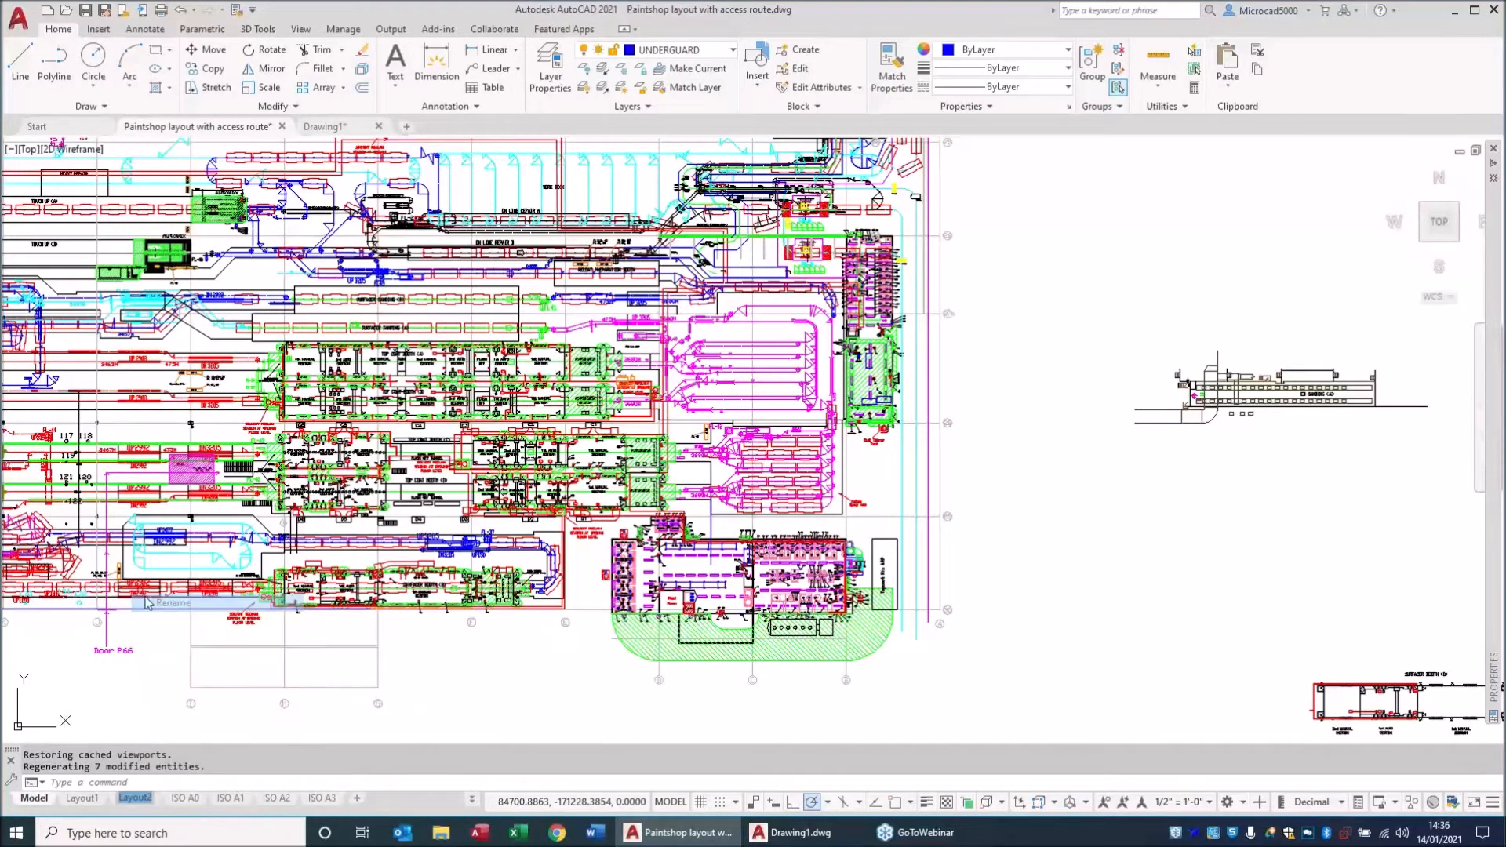
type("A0")
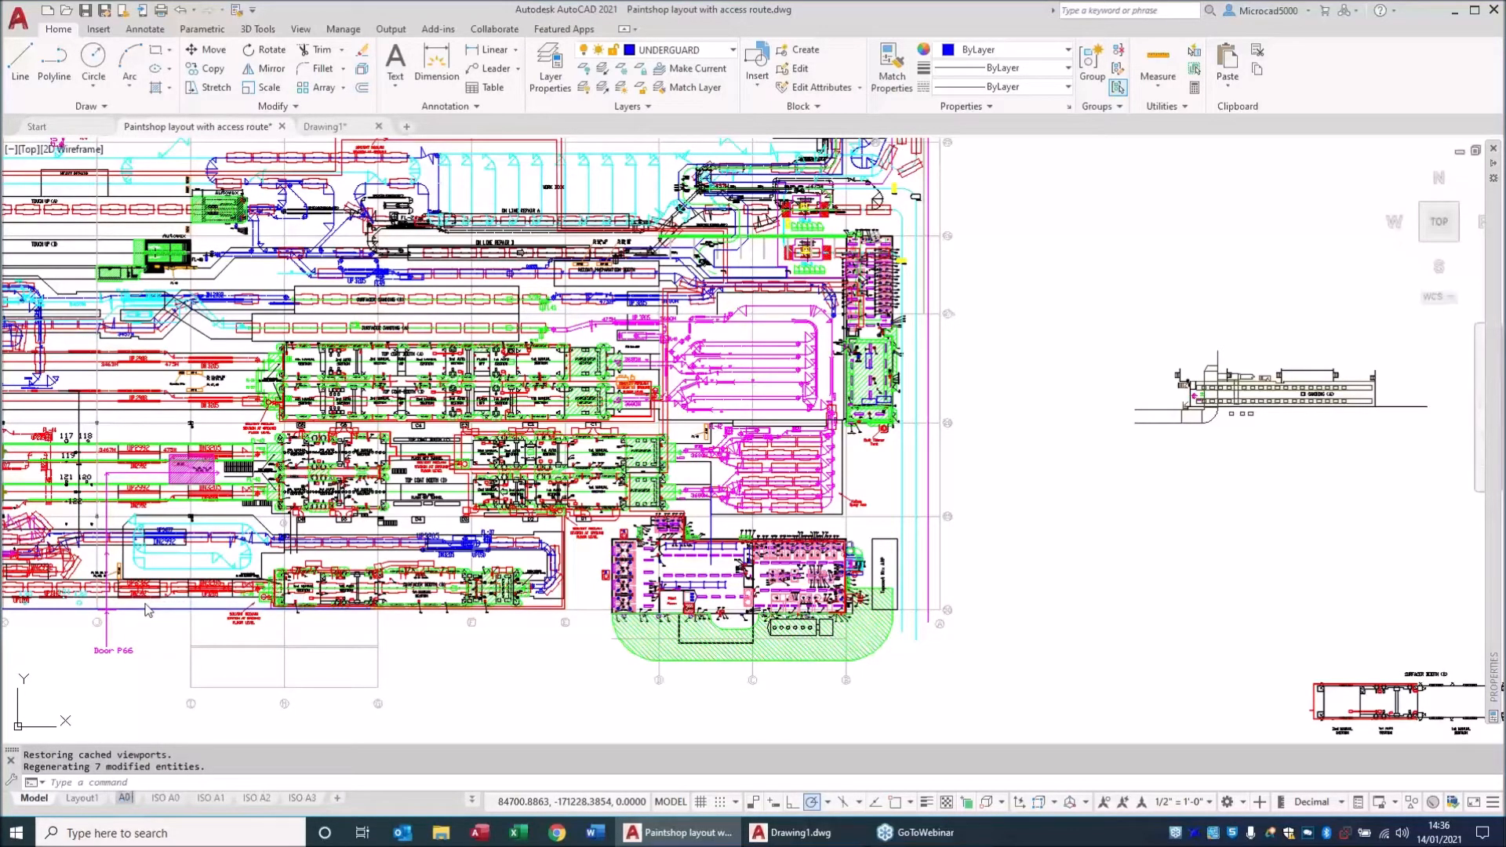
type(" Fact")
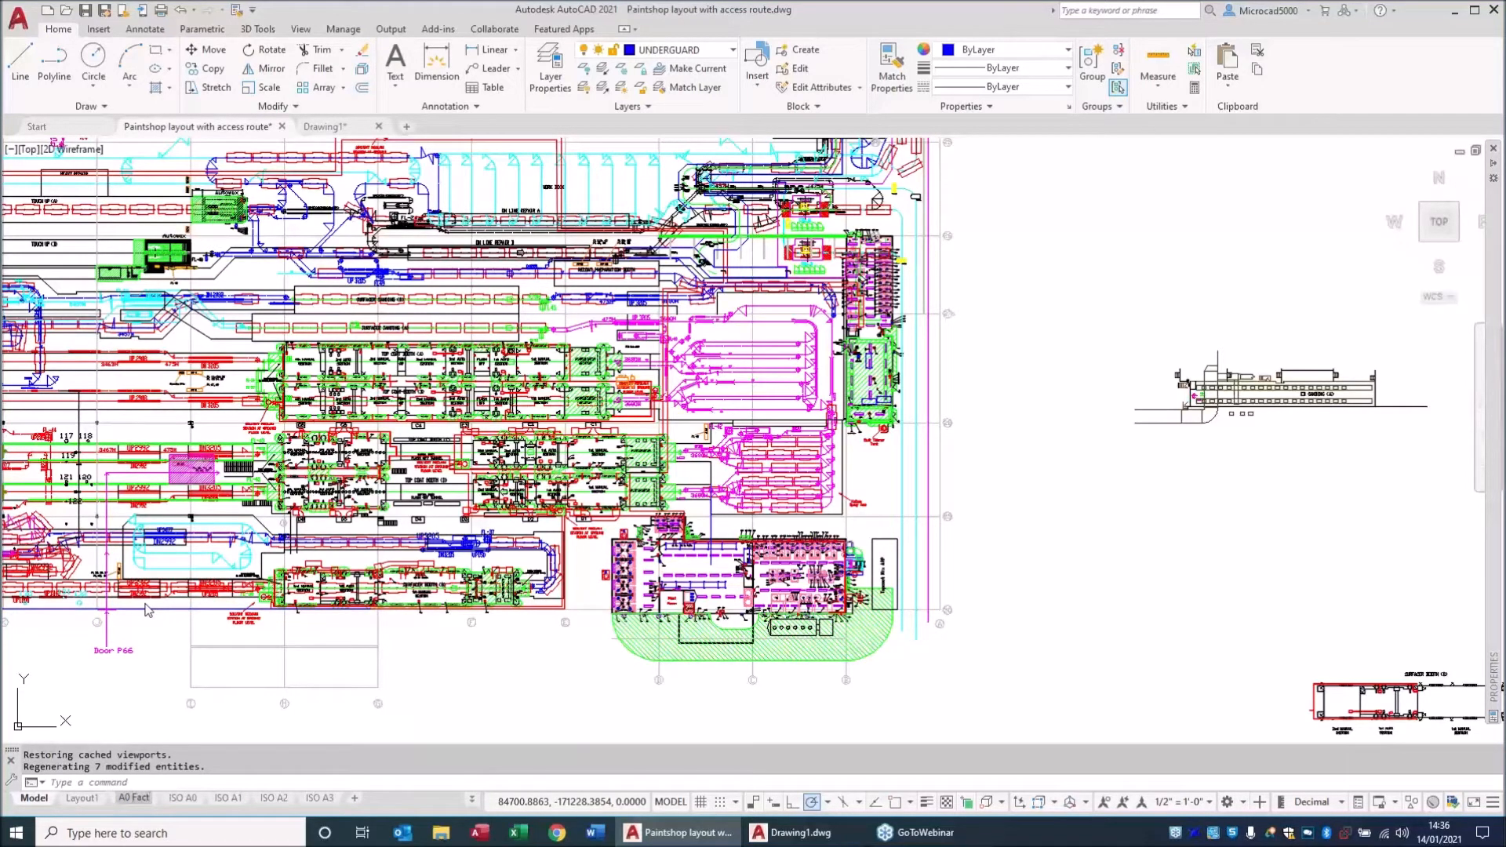
type("ory")
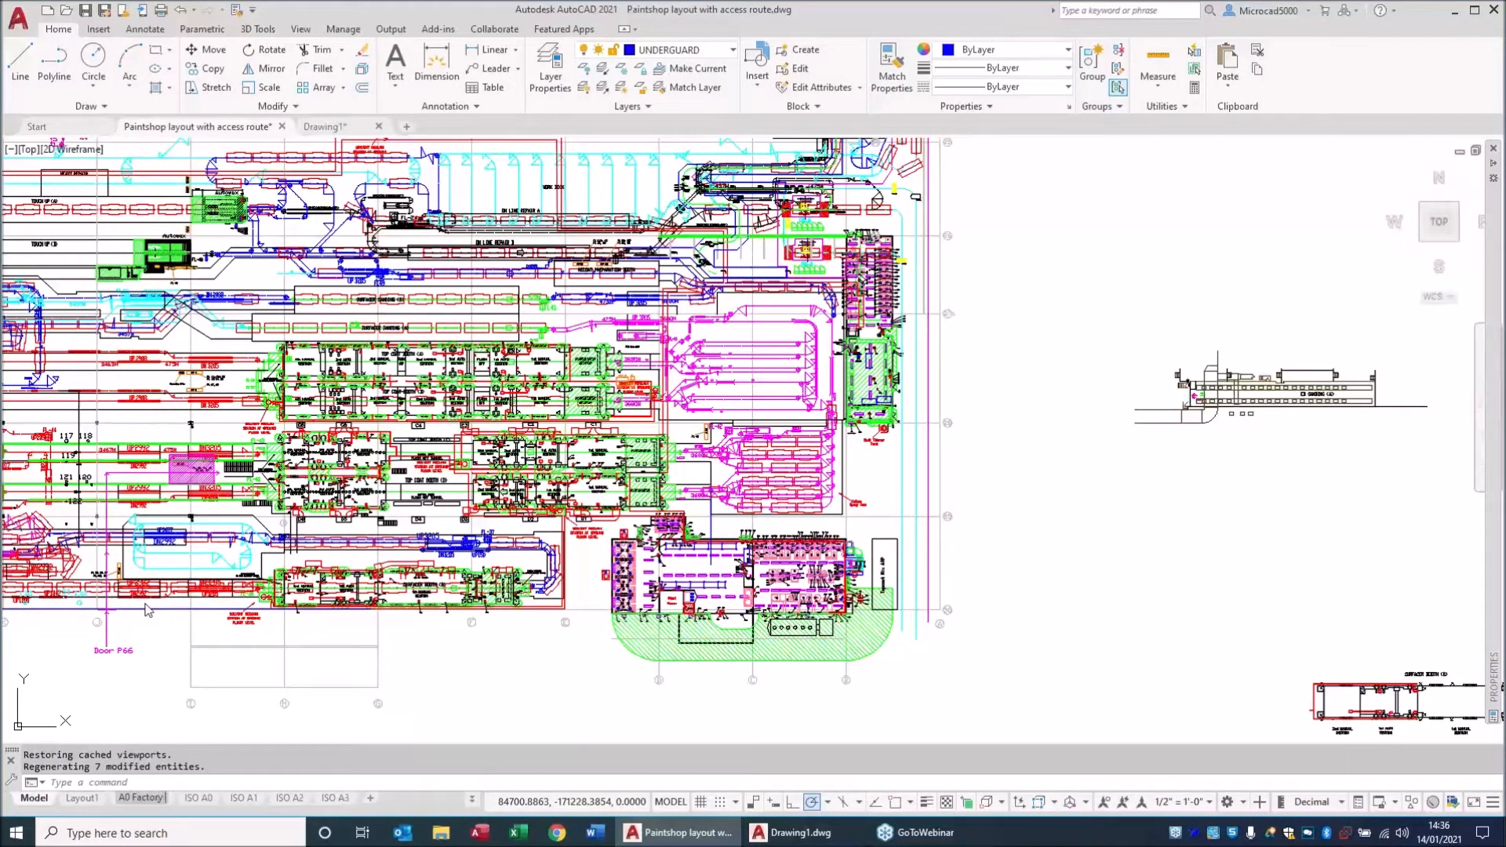
type(" Floorp")
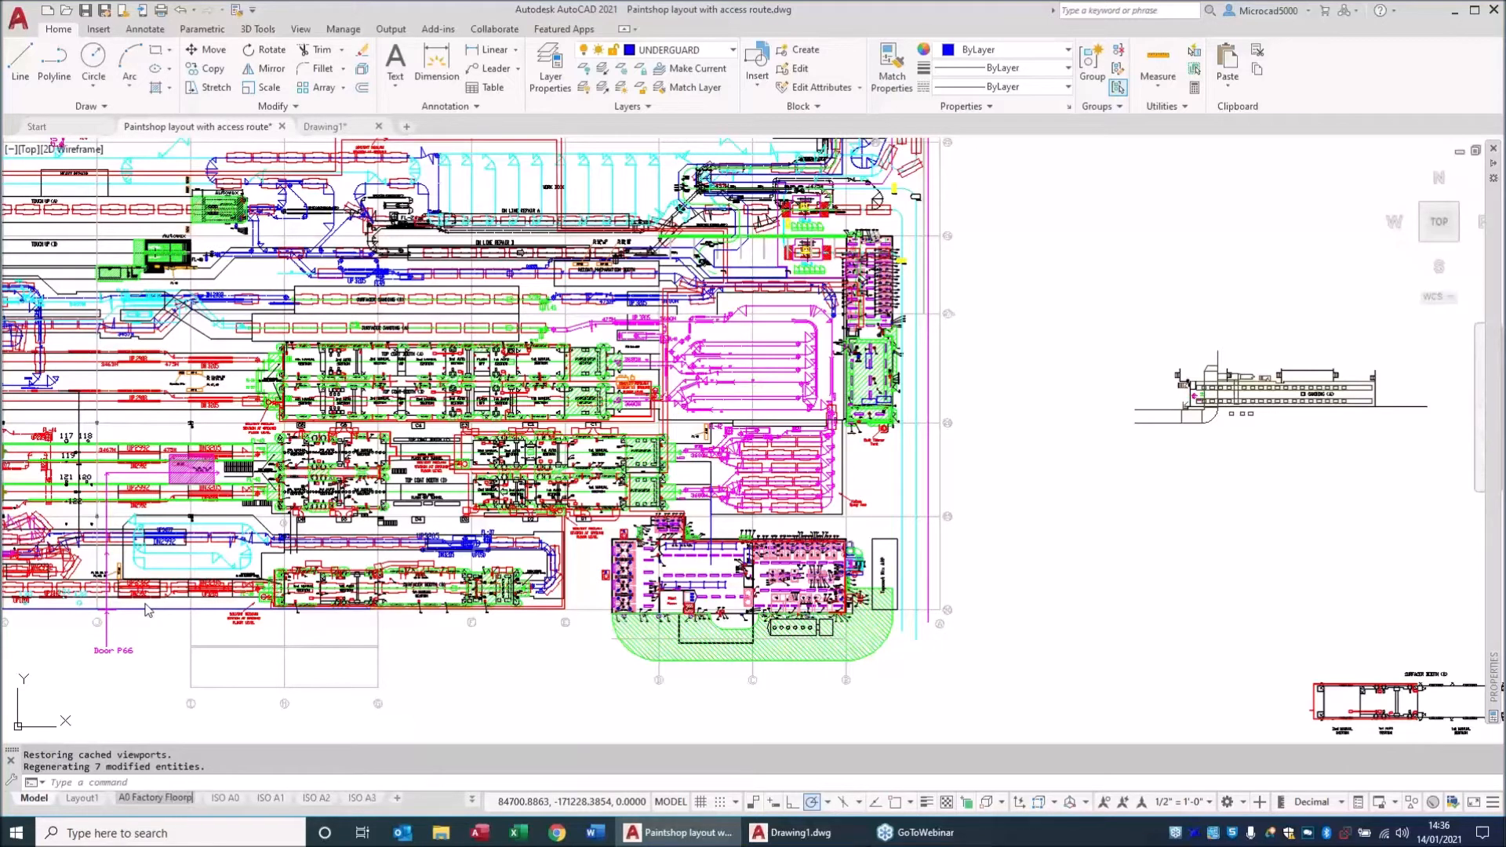
type("lan Layout")
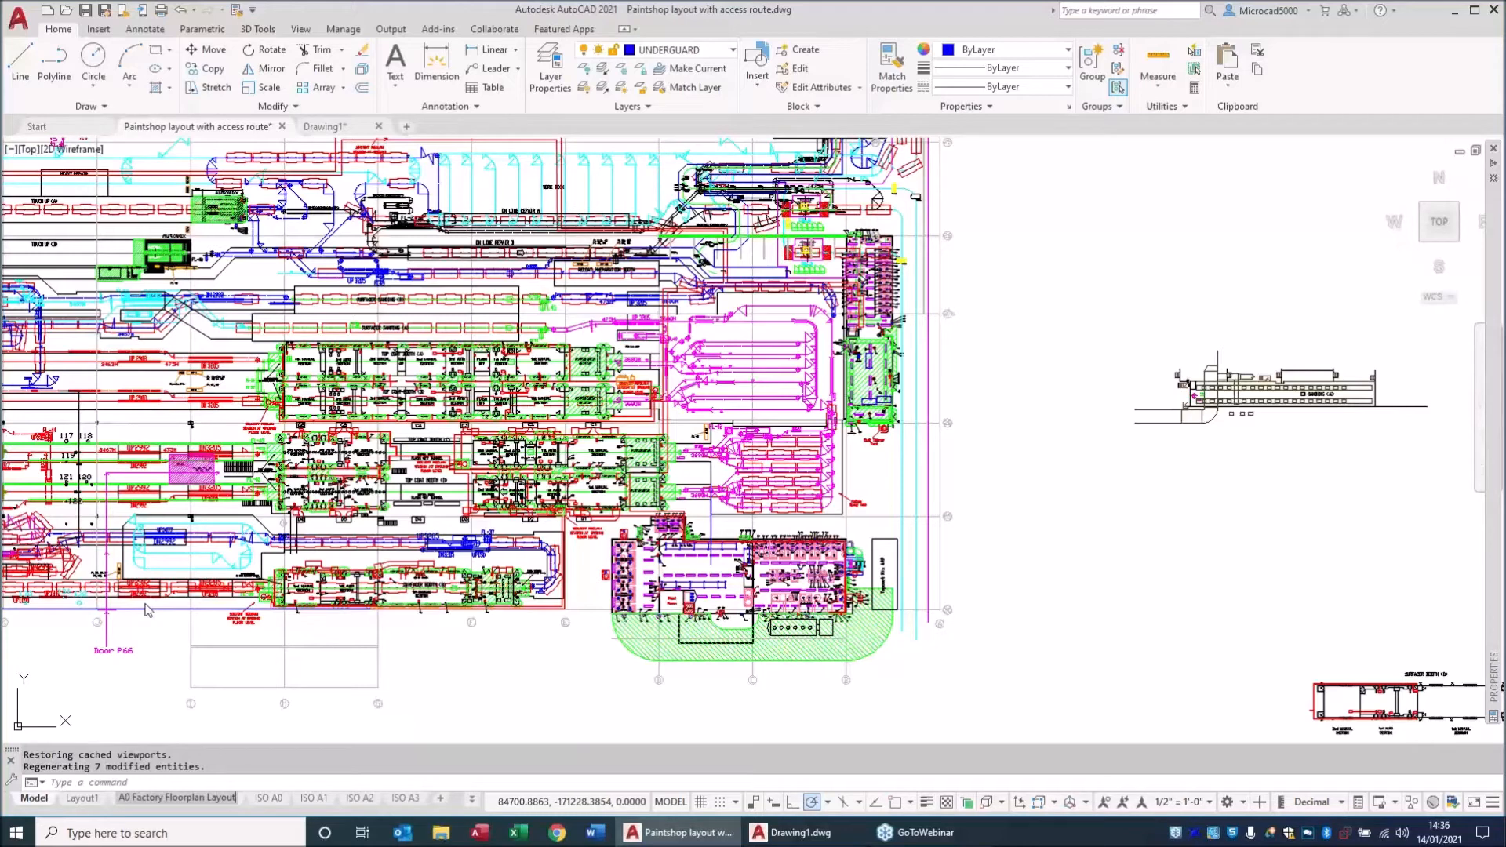
key("Return")
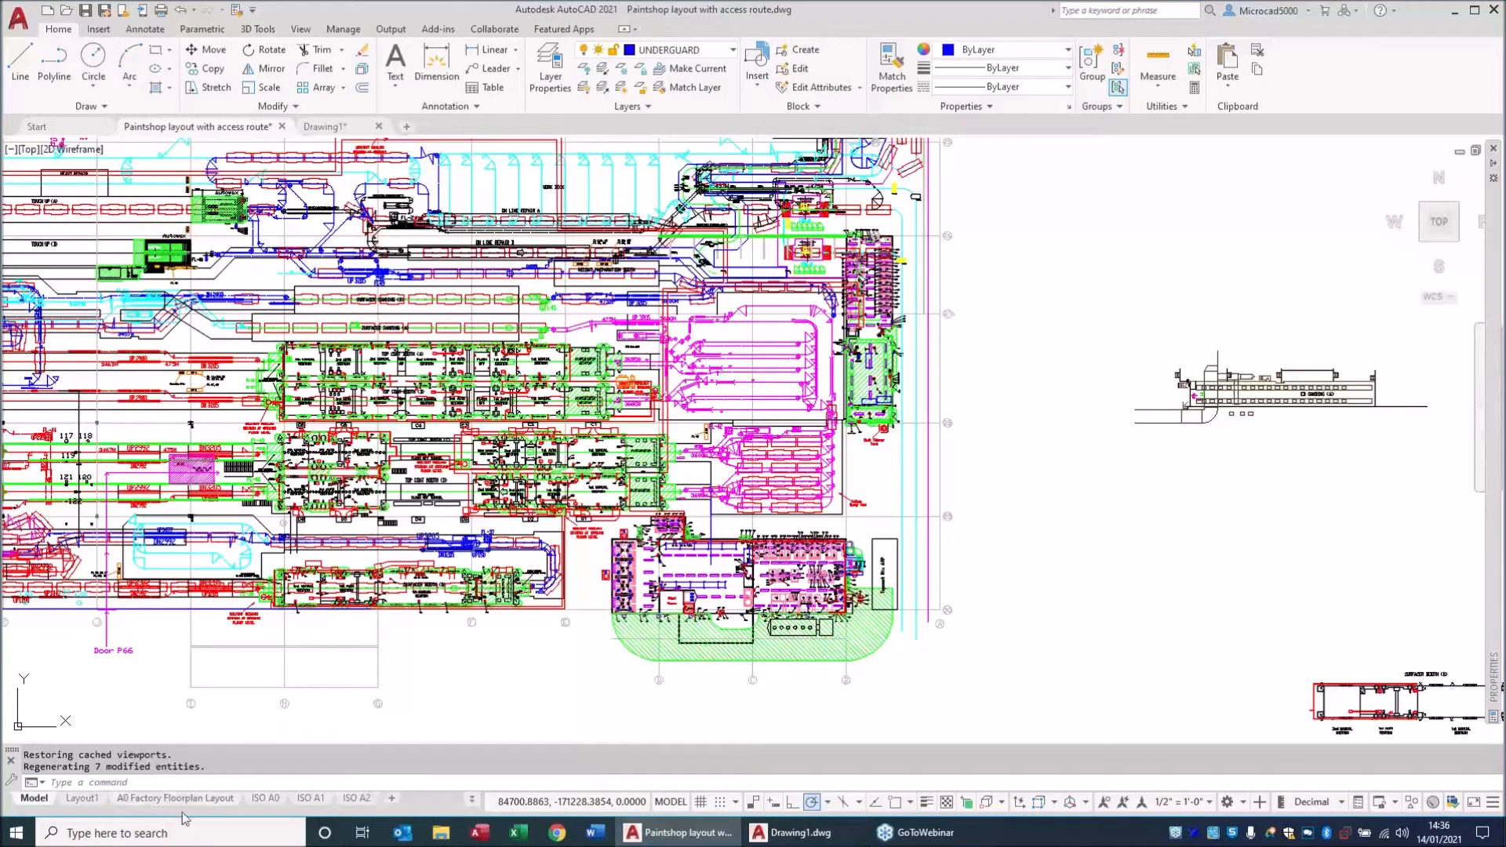
Use the list of hidden layouts to view ISO A3 and the A0 Factory Floorplan Layout, returning to model space each time.
key("ctrl")
key("ctrl")
left_click(473, 800)
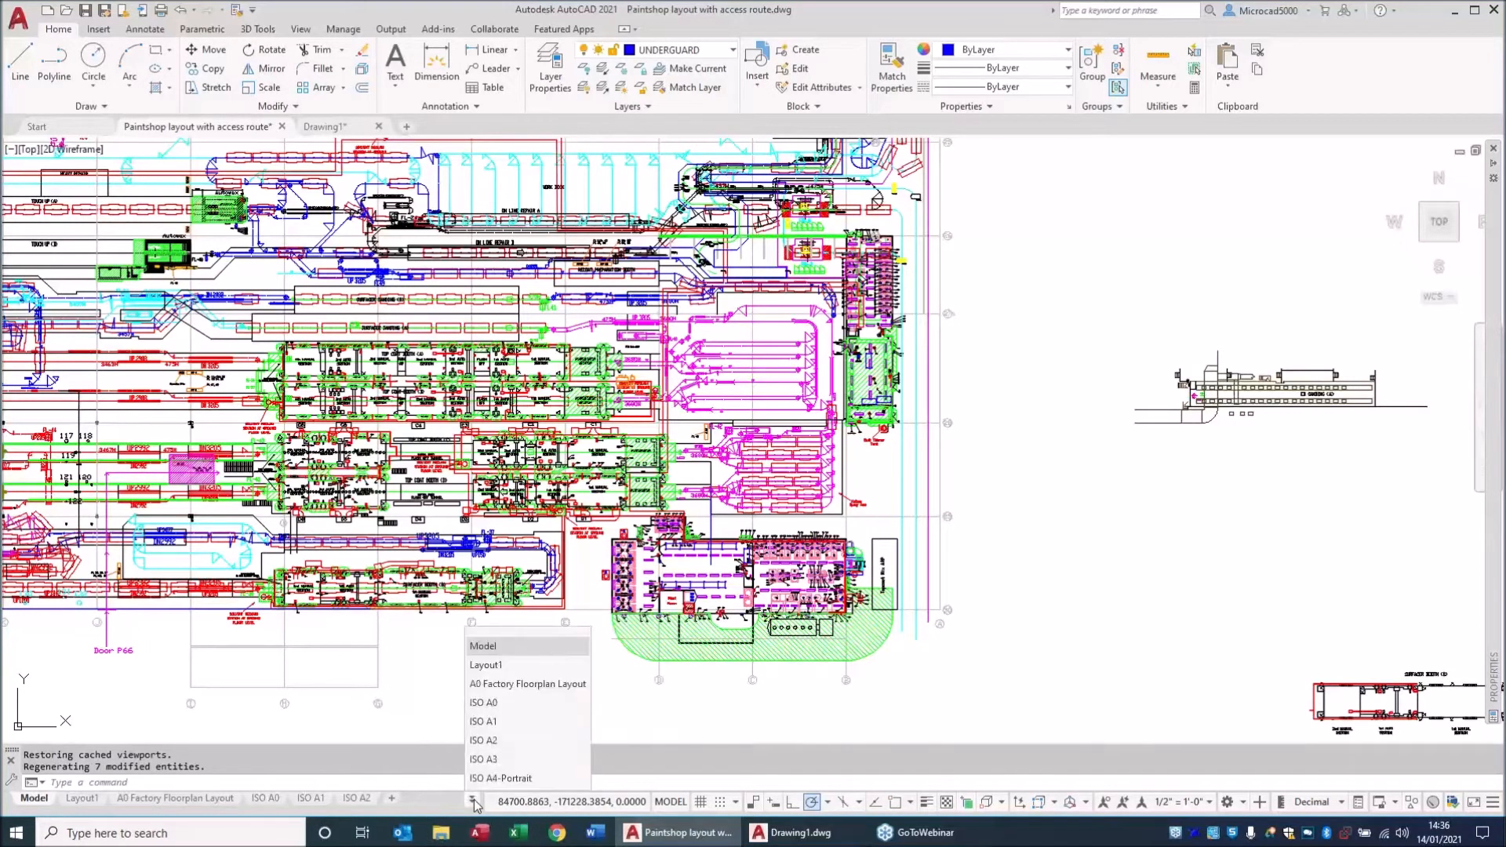
left_click(485, 759)
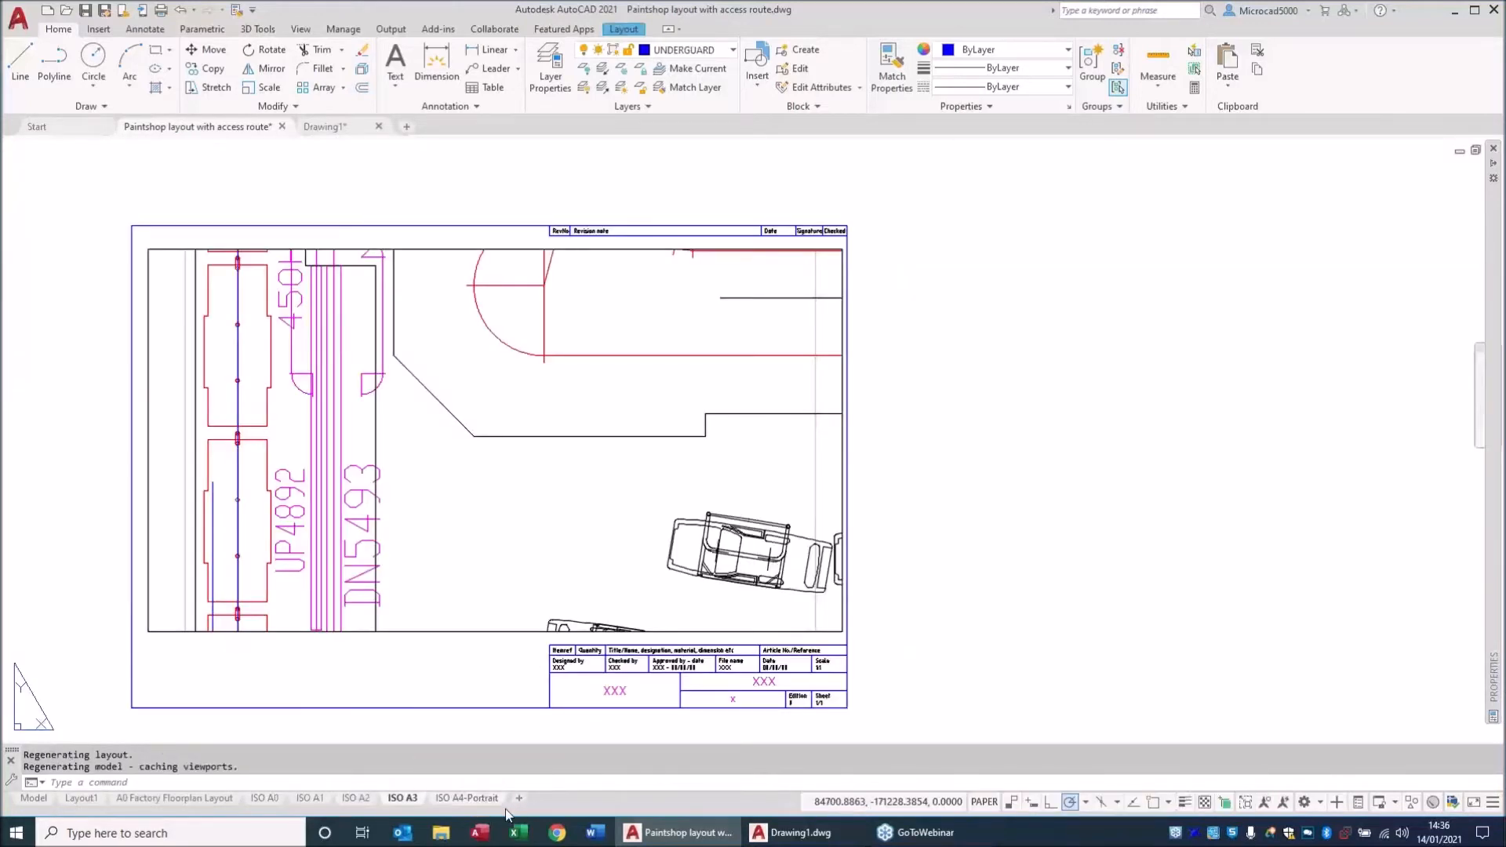
left_click(35, 798)
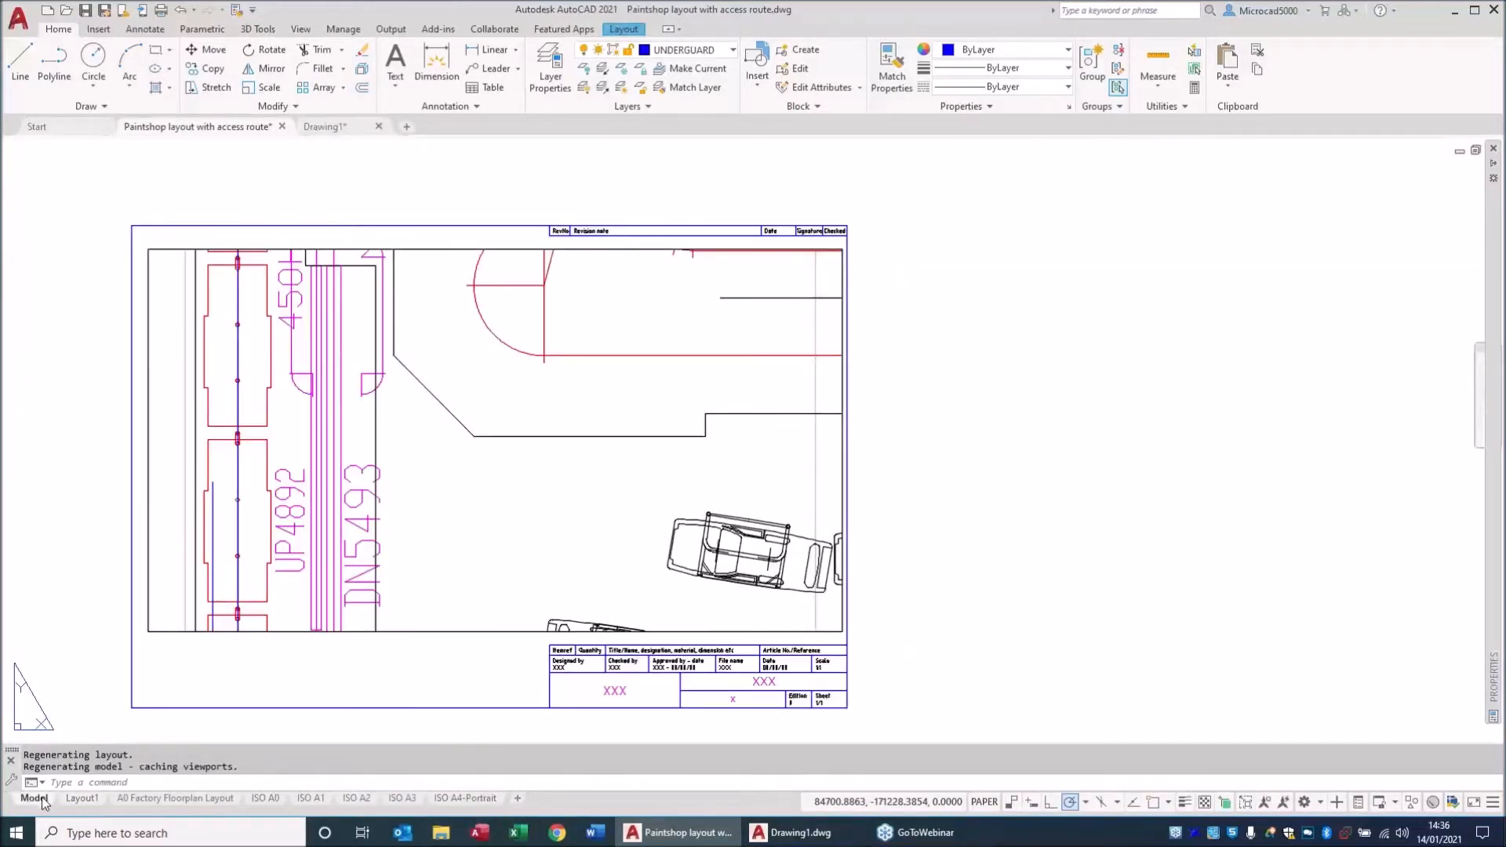
left_click(496, 800)
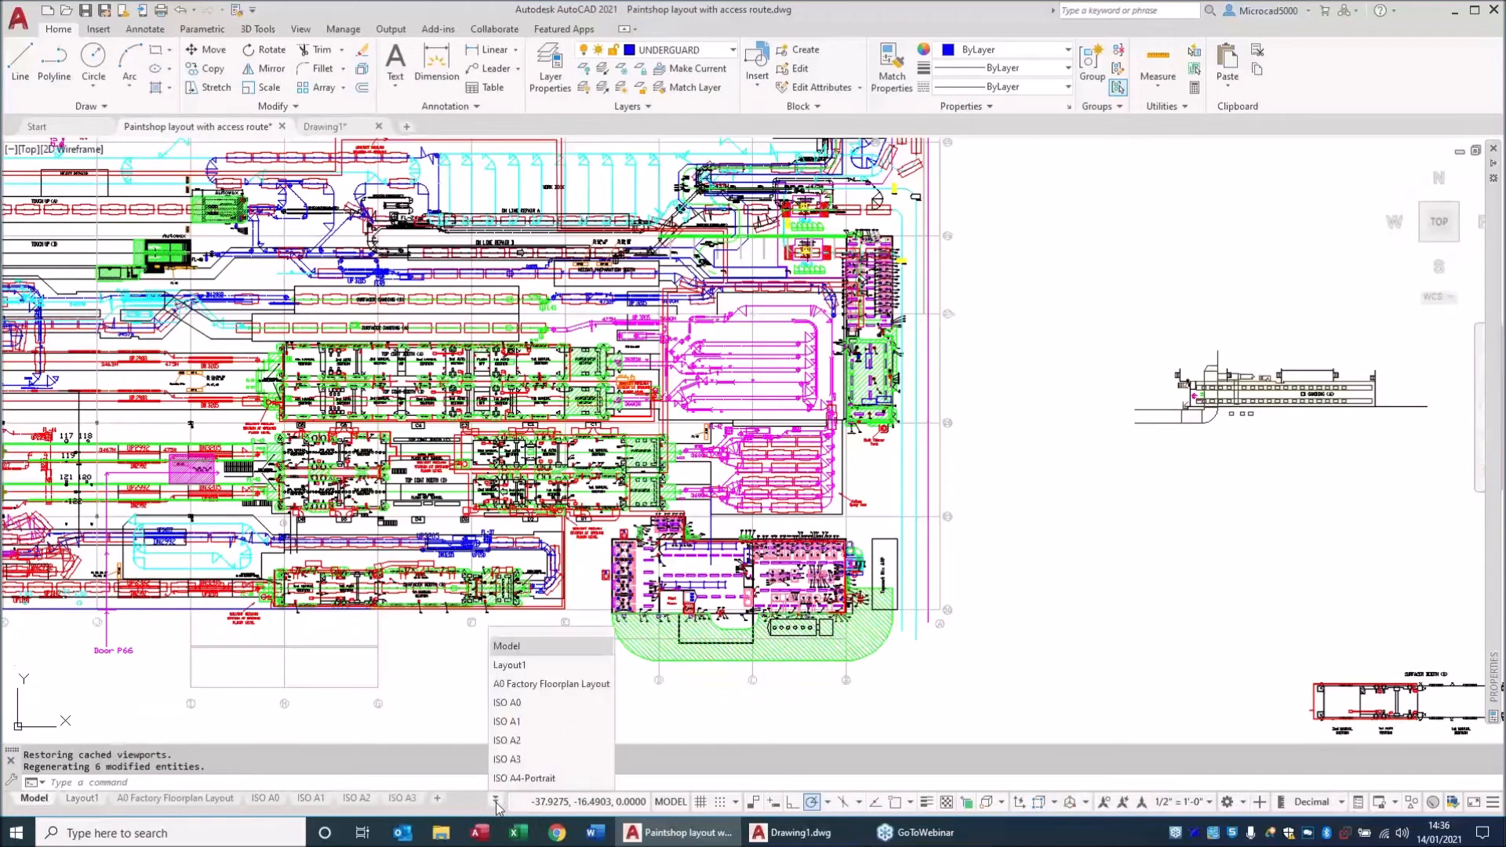
left_click(519, 684)
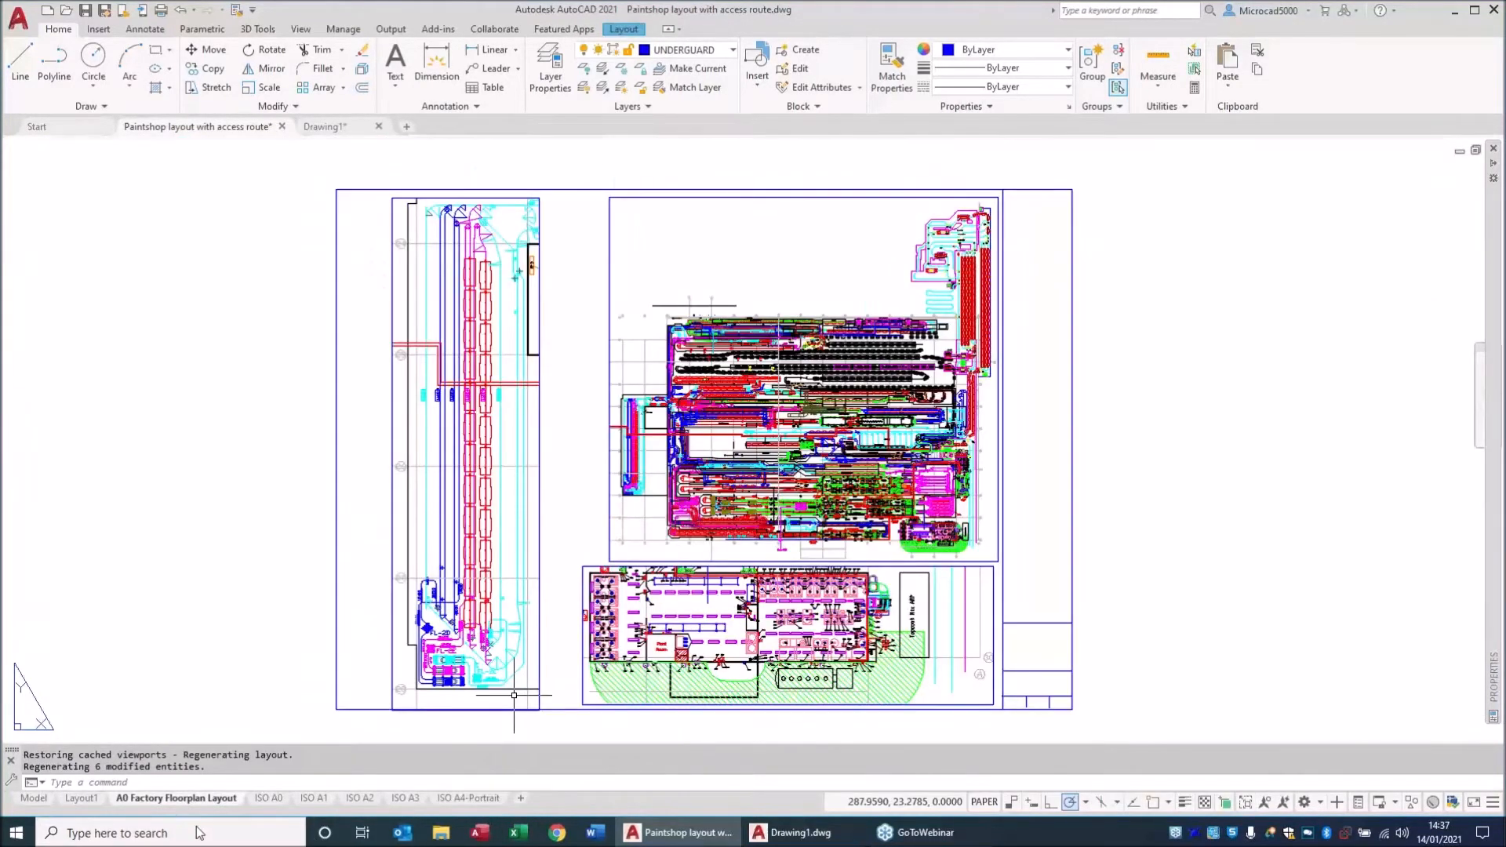
left_click(43, 800)
Dock the layout tabs above the status bar.
mouse_move(211, 806)
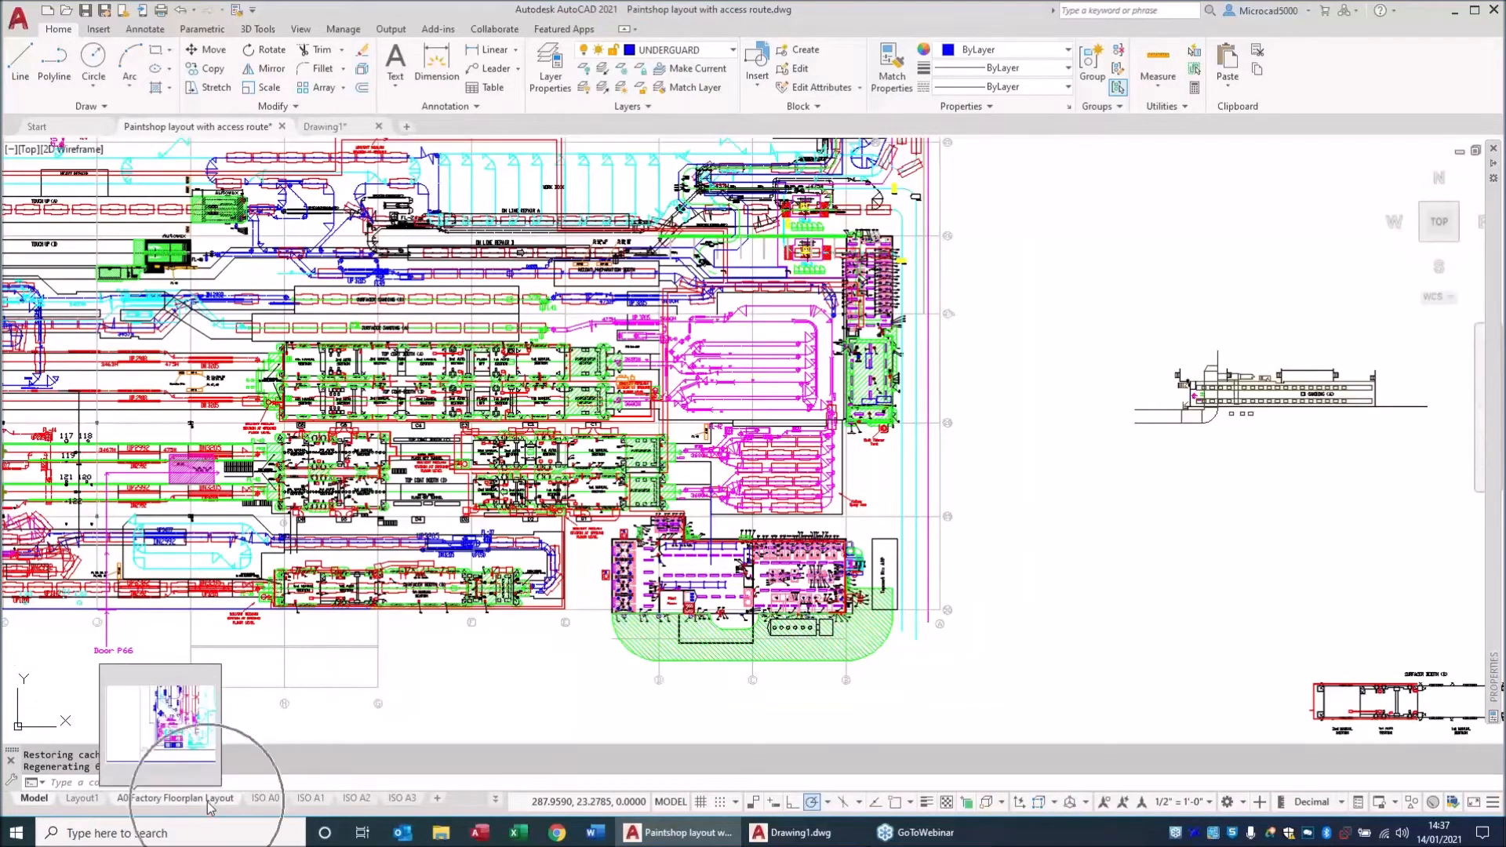
right_click(210, 806)
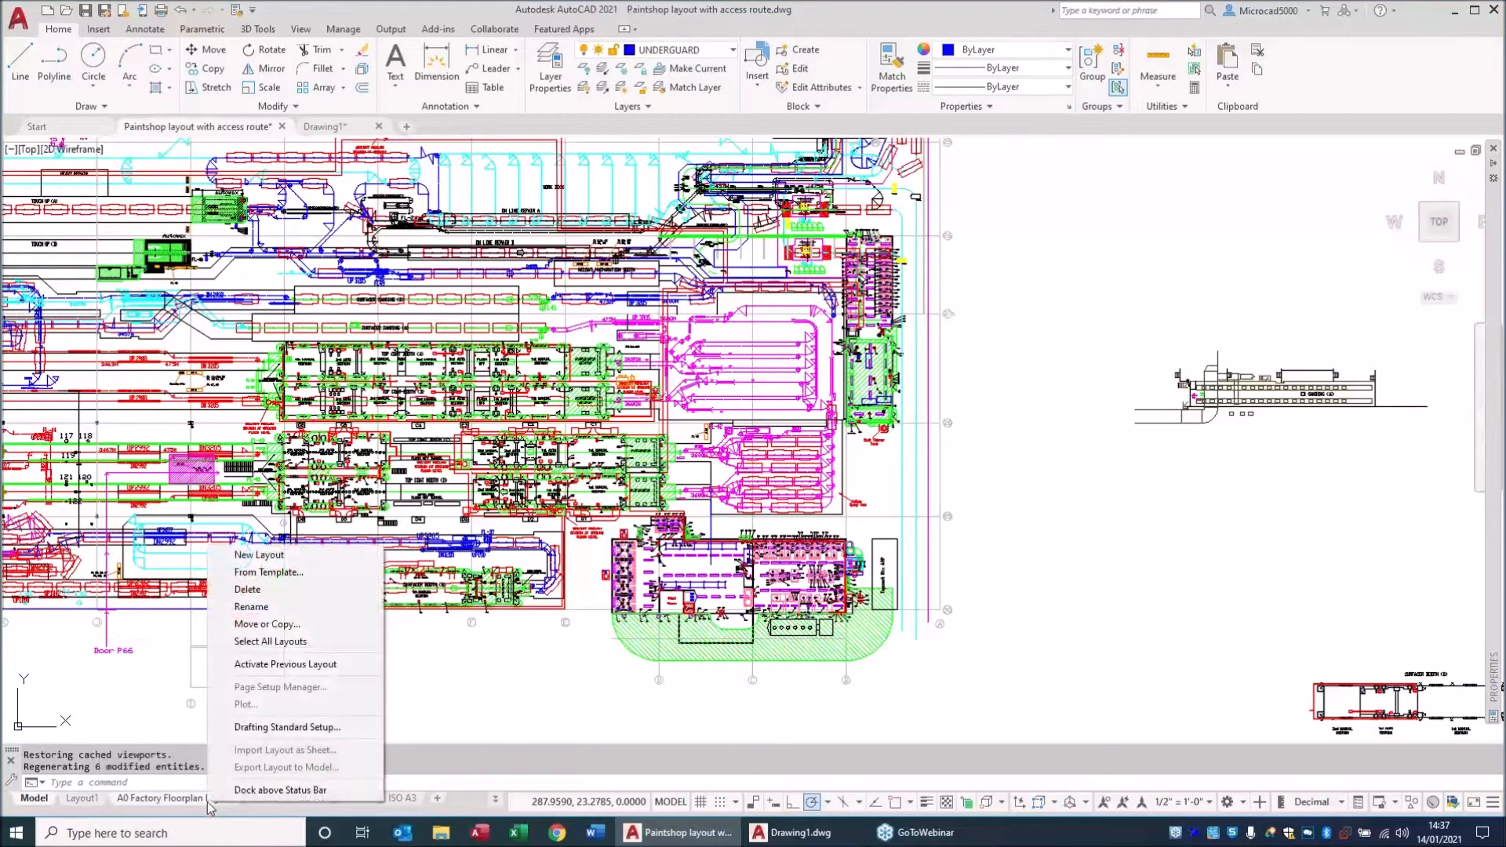
left_click(256, 791)
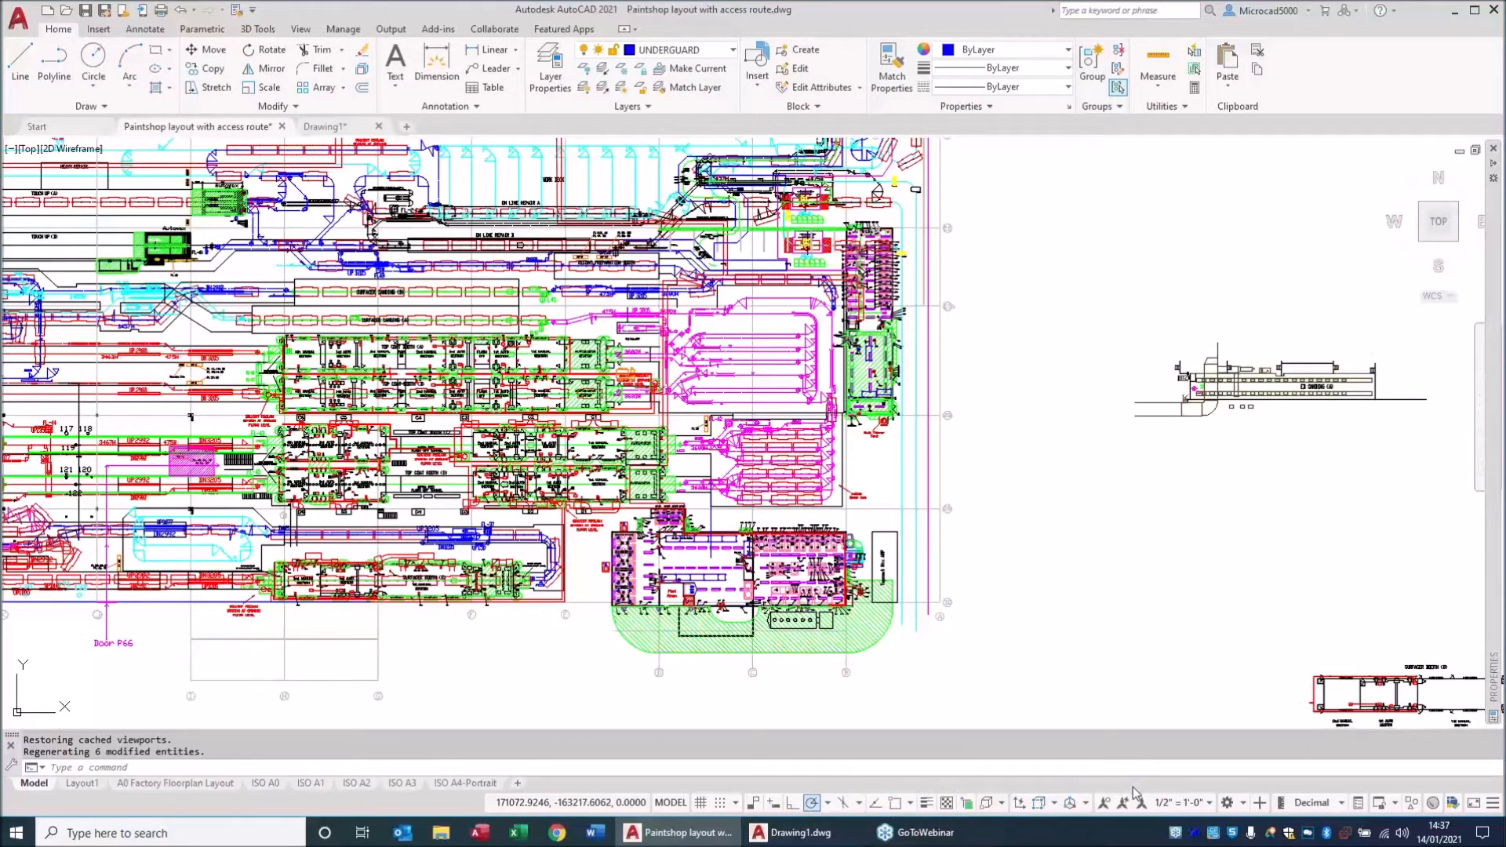
View the ISO A4-Portrait, ISO A3 and A0 Factory Floorplan layouts, and go back to model space.
left_click(468, 784)
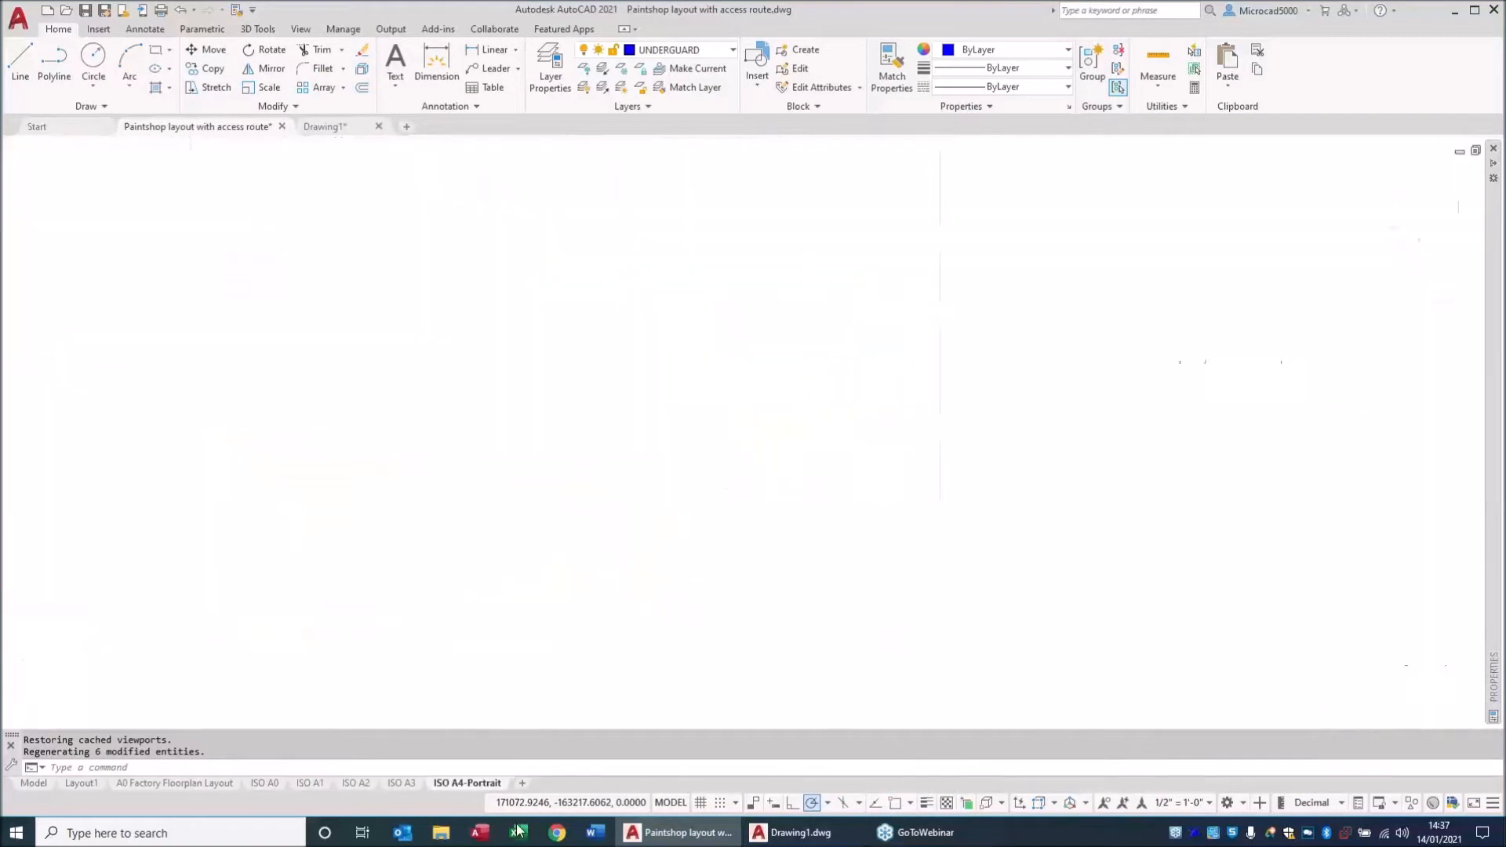
left_click(402, 785)
left_click(185, 783)
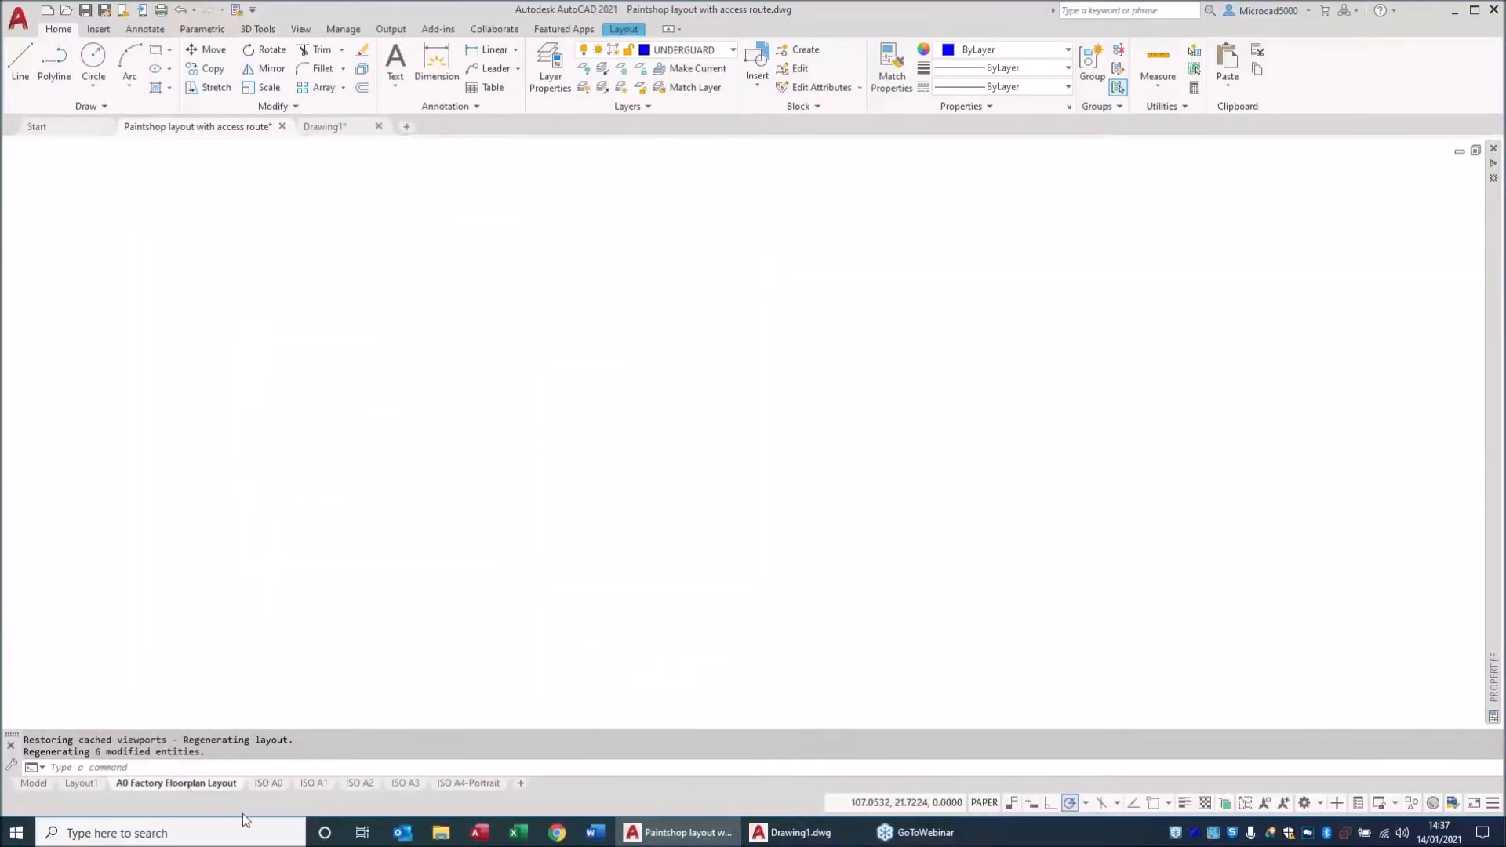
left_click(33, 784)
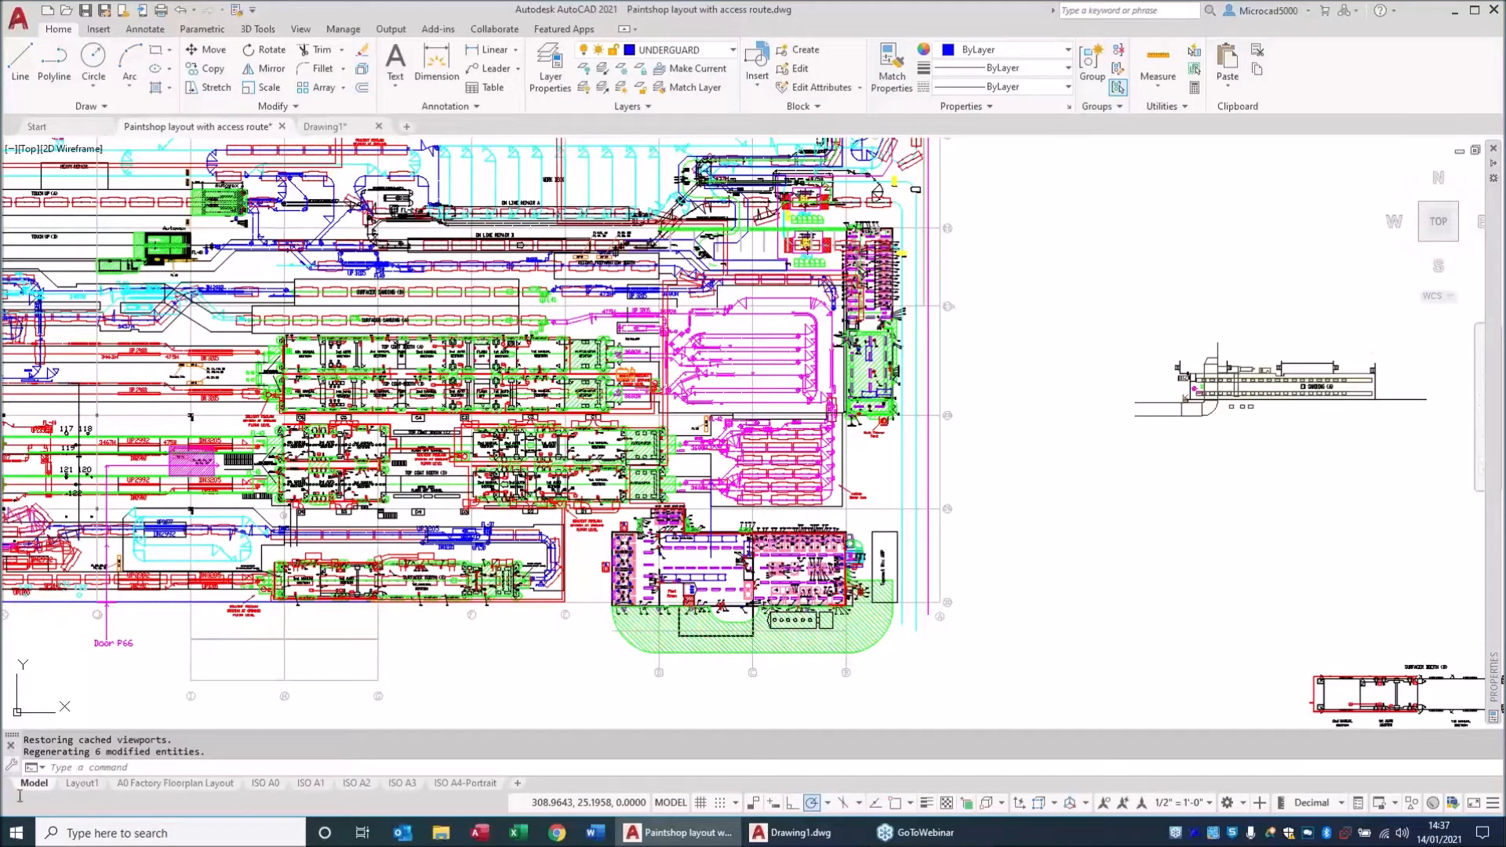
Move the A0 Factory Floorplan Layout to the end of the layout order, duplicate it in front of itself, and activate the original.
left_click(157, 784)
left_click_drag(214, 785, 510, 784)
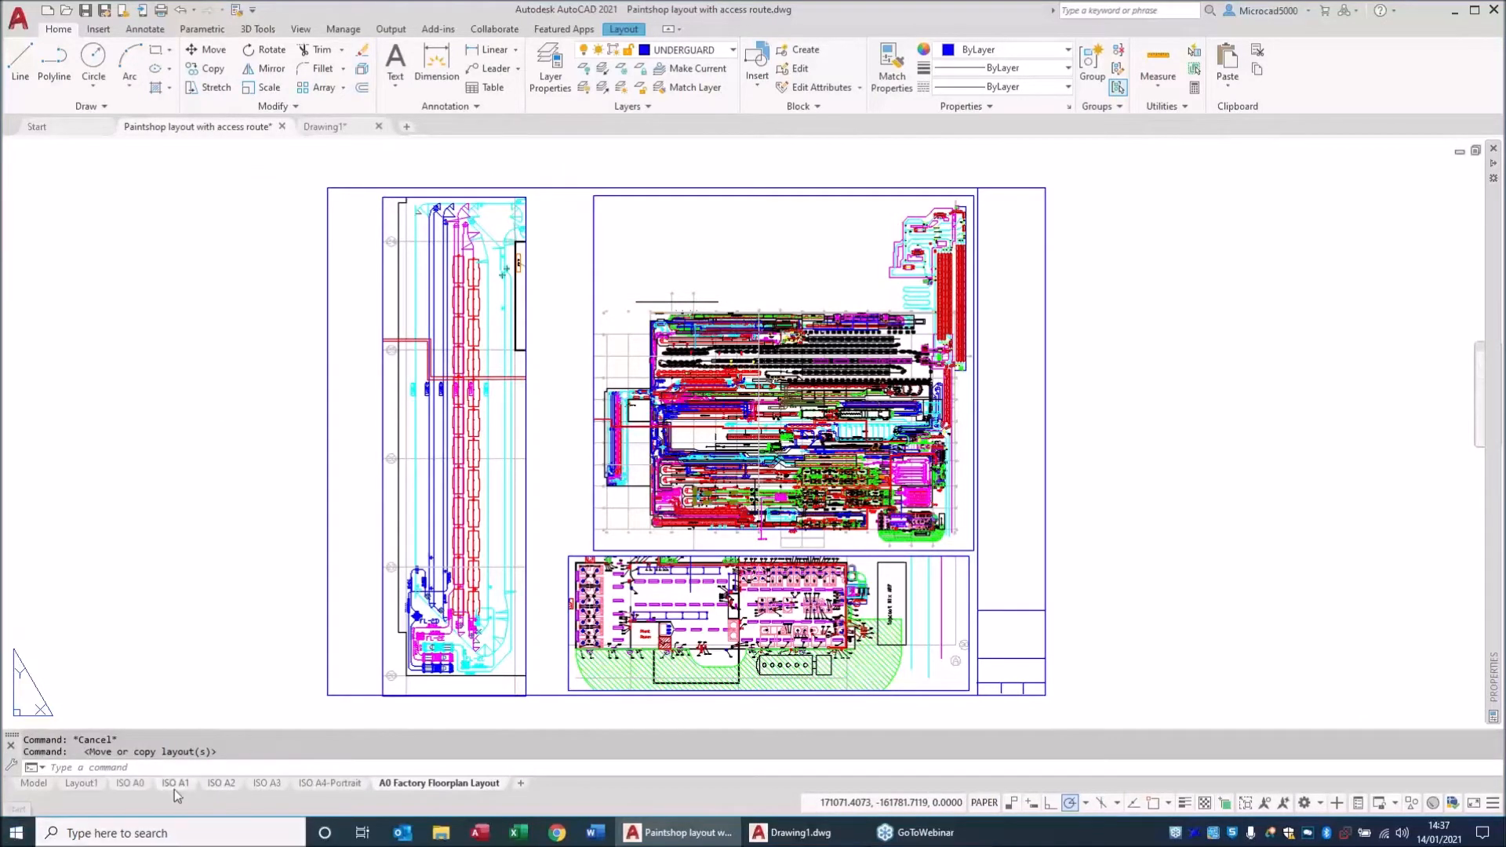
left_click_drag(435, 786, 396, 788)
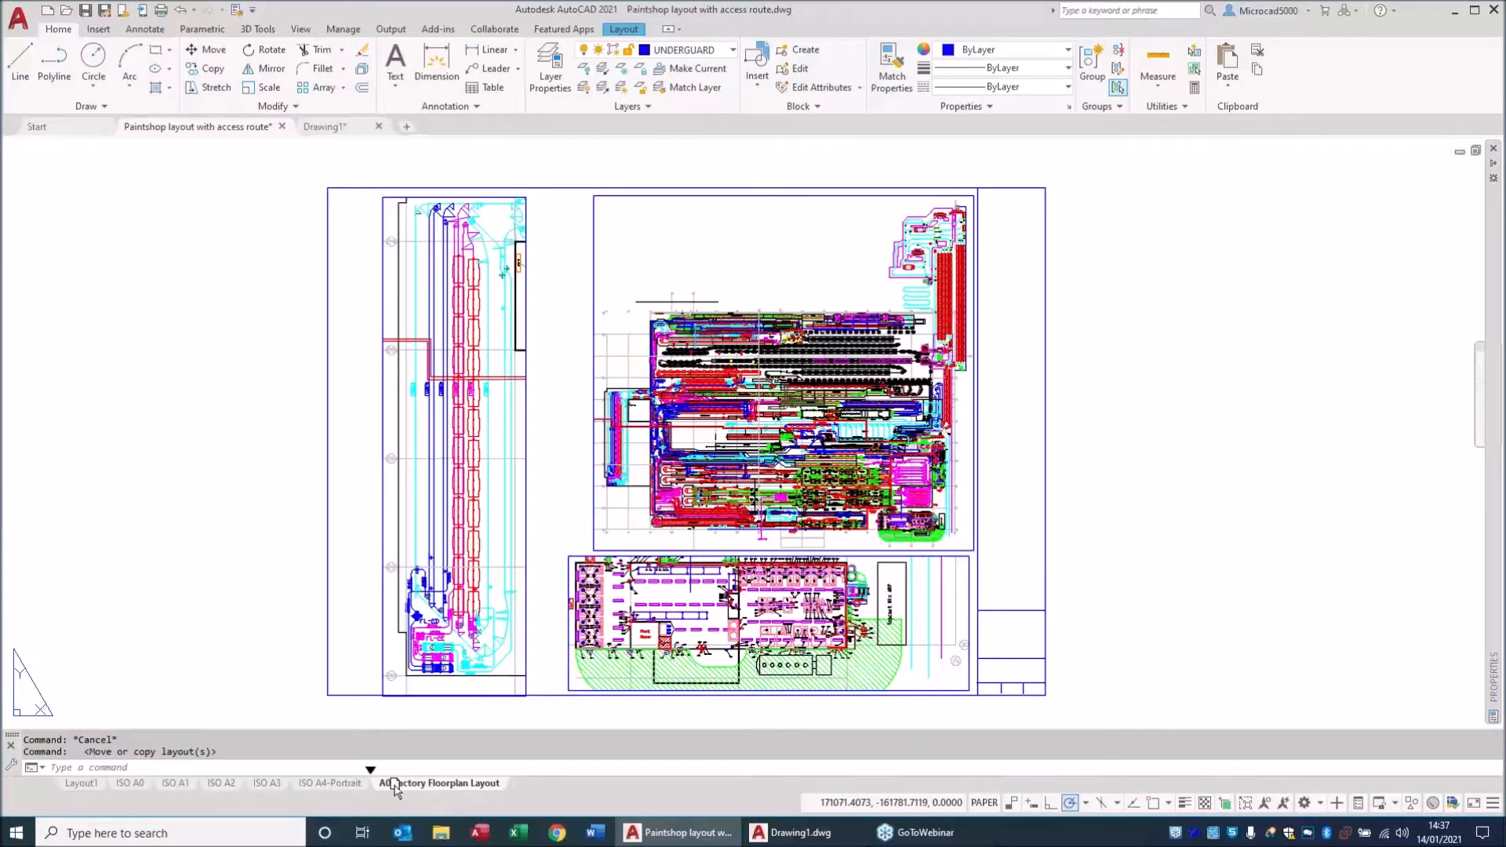
left_click_drag(396, 788, 392, 788, "ctrl")
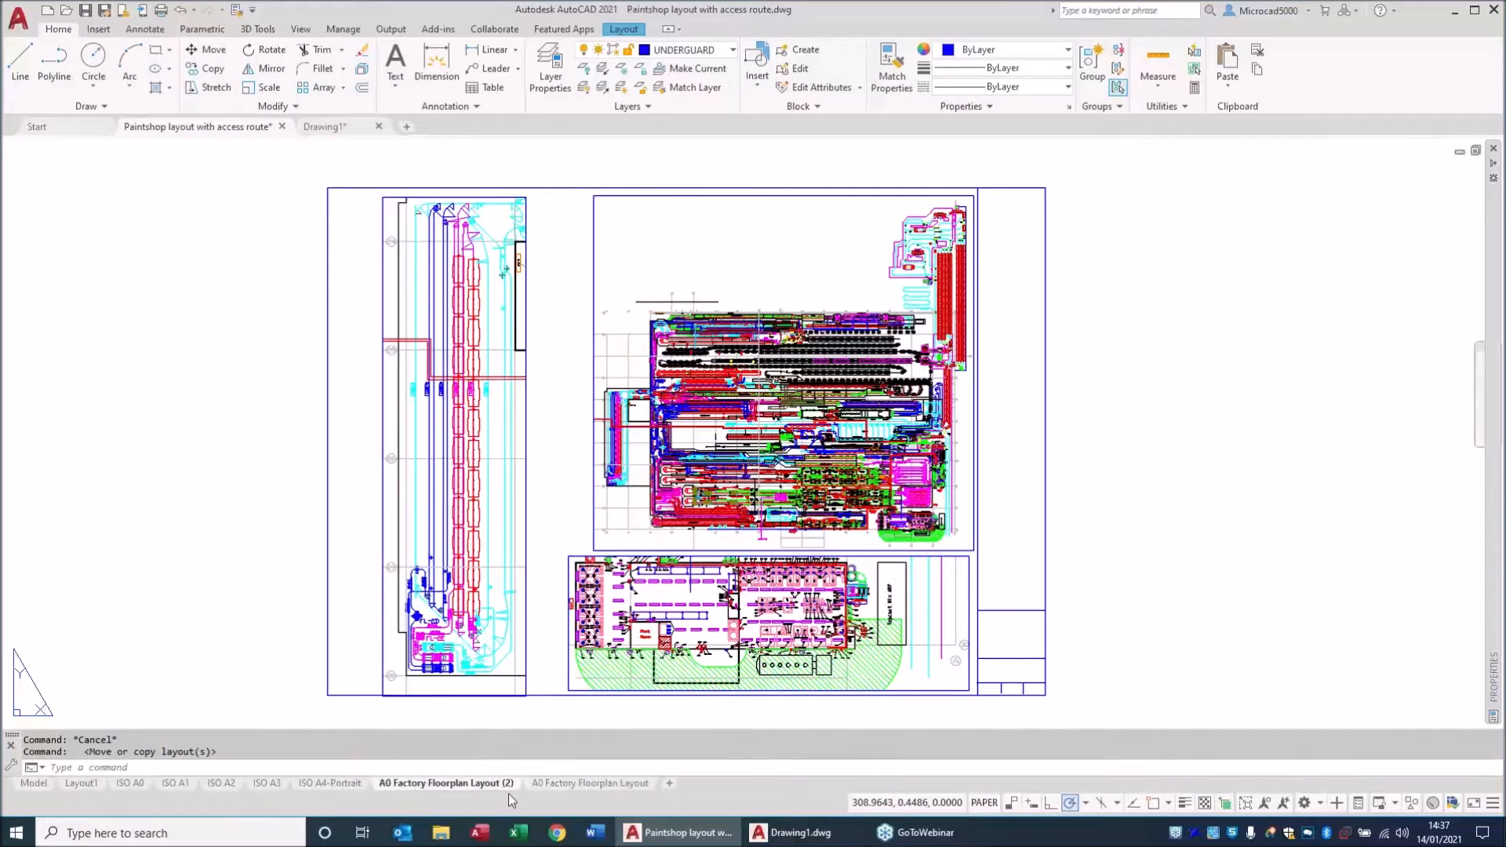
left_click(582, 785)
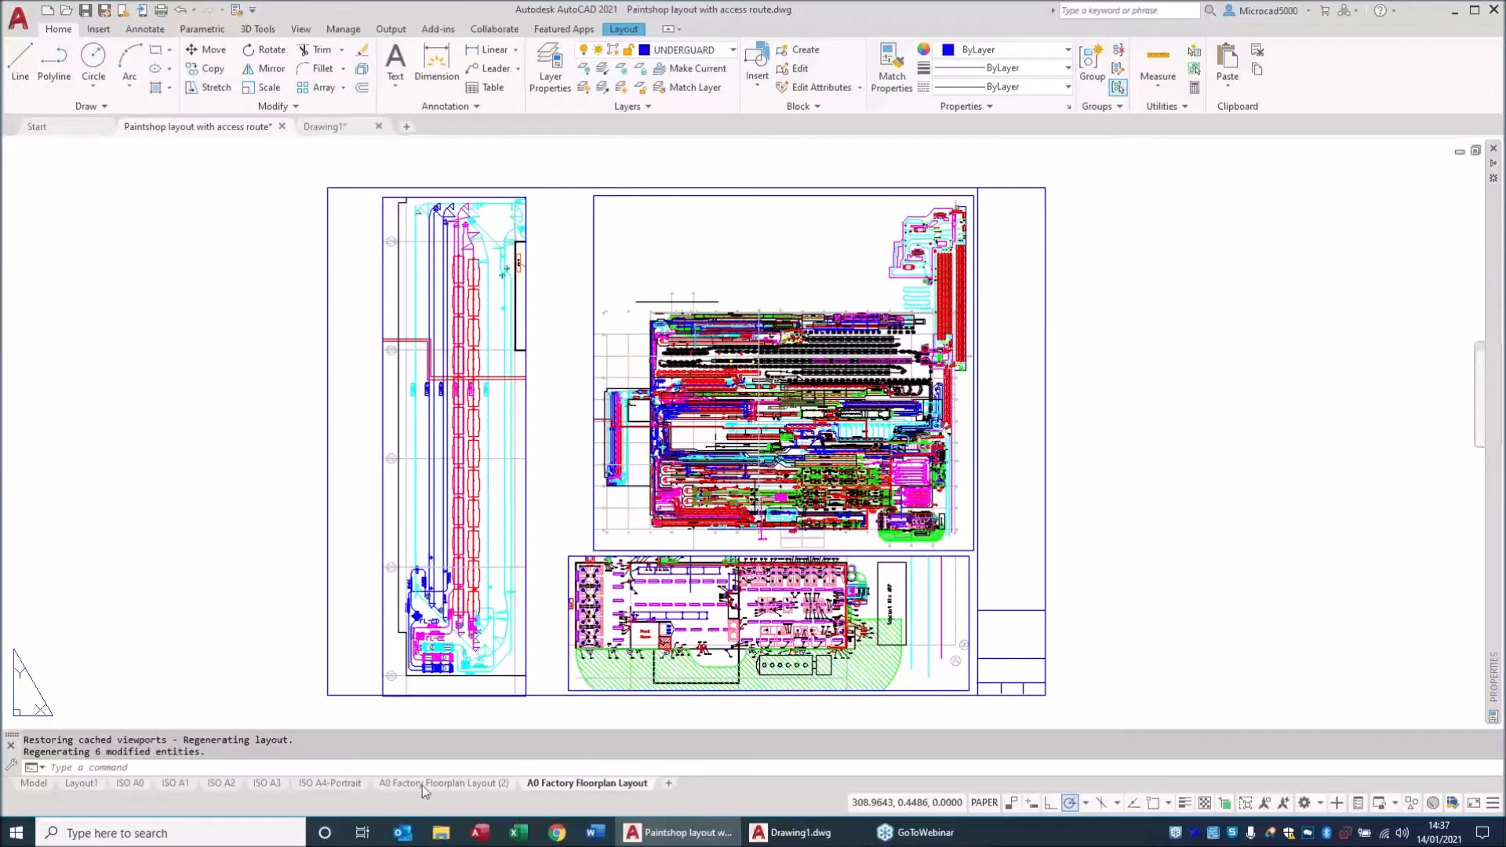
Delete the ISO A4-Portrait layout and confirm its removal.
right_click(313, 788)
left_click(350, 563)
left_click(777, 468)
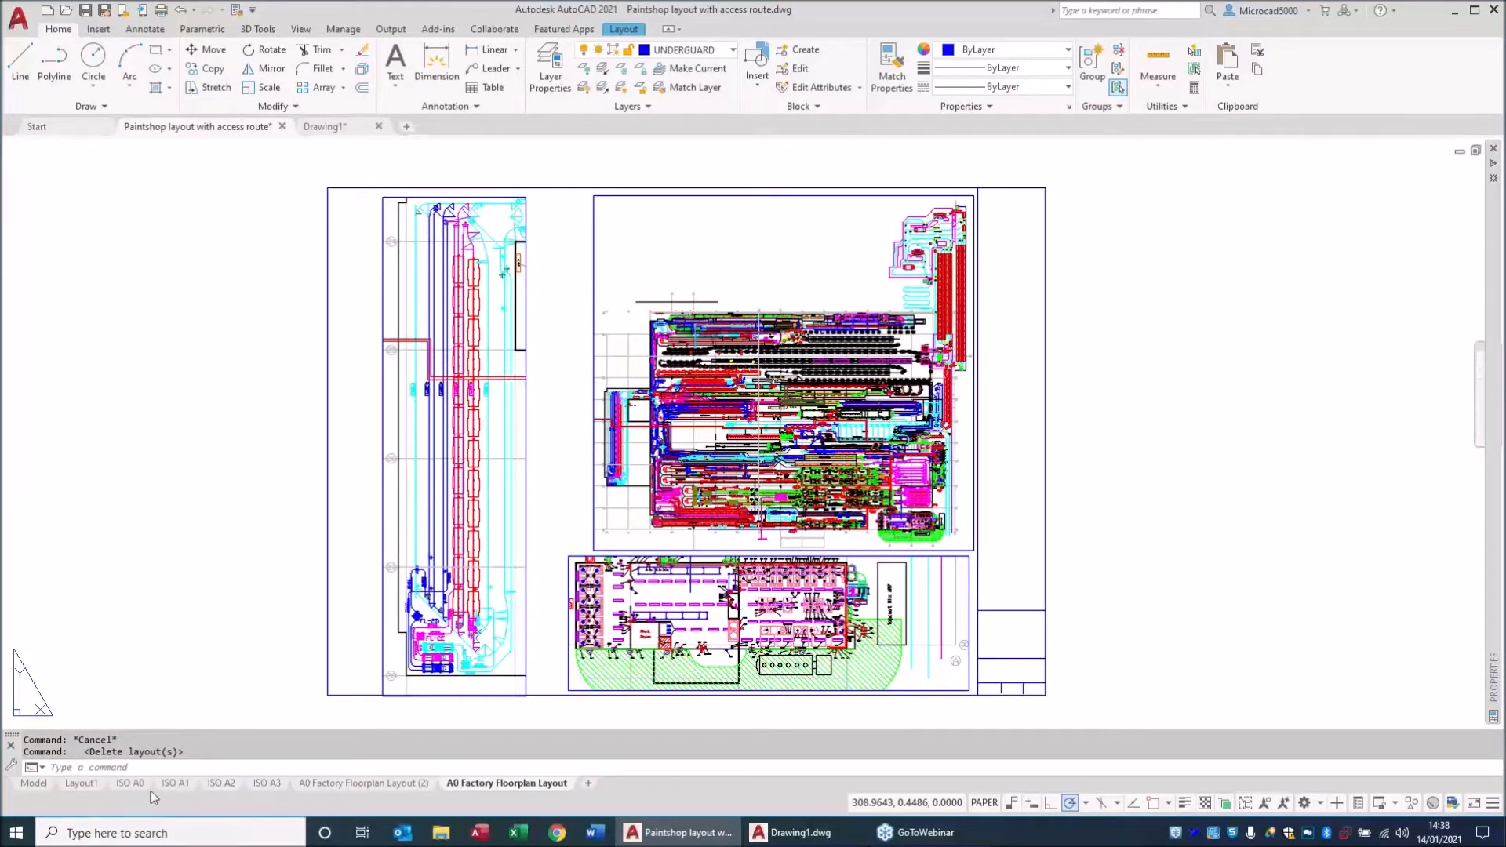
Delete the existing viewport from the ISO A0 layout and fit the empty sheet to the view.
left_click(131, 785)
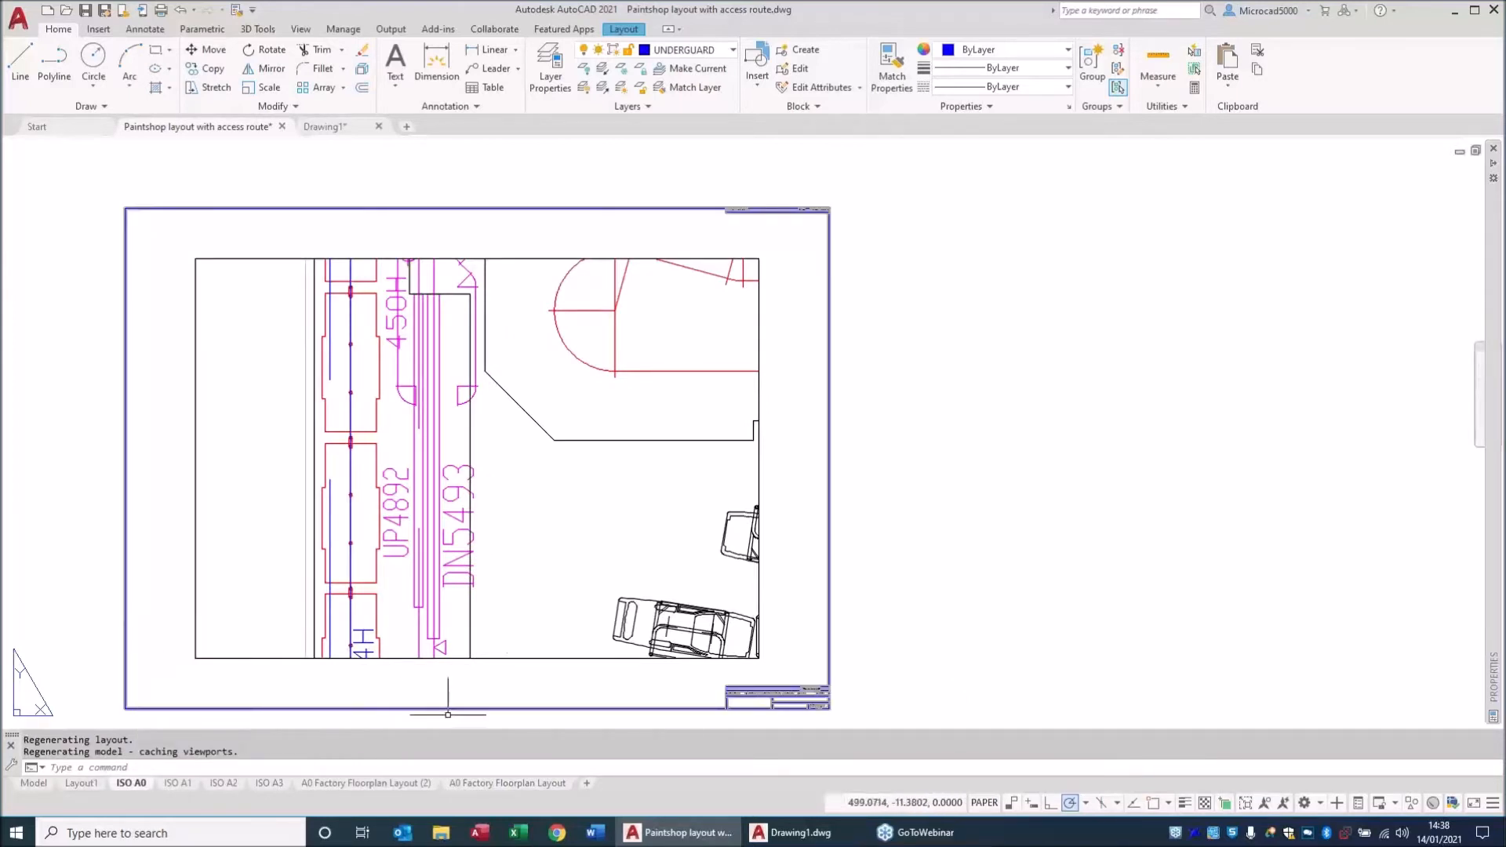
left_click(511, 658)
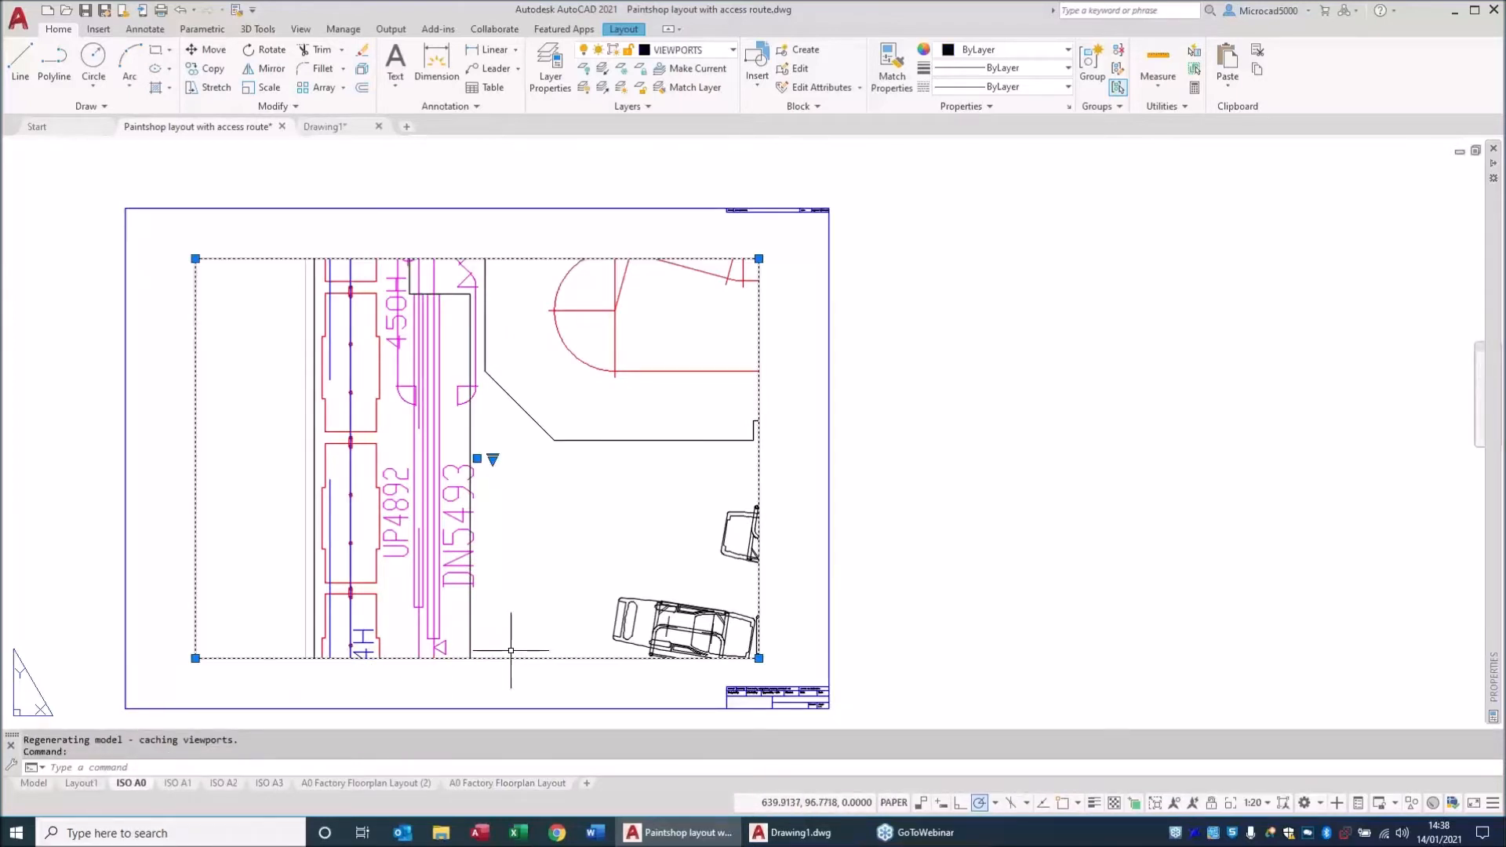
key("Delete")
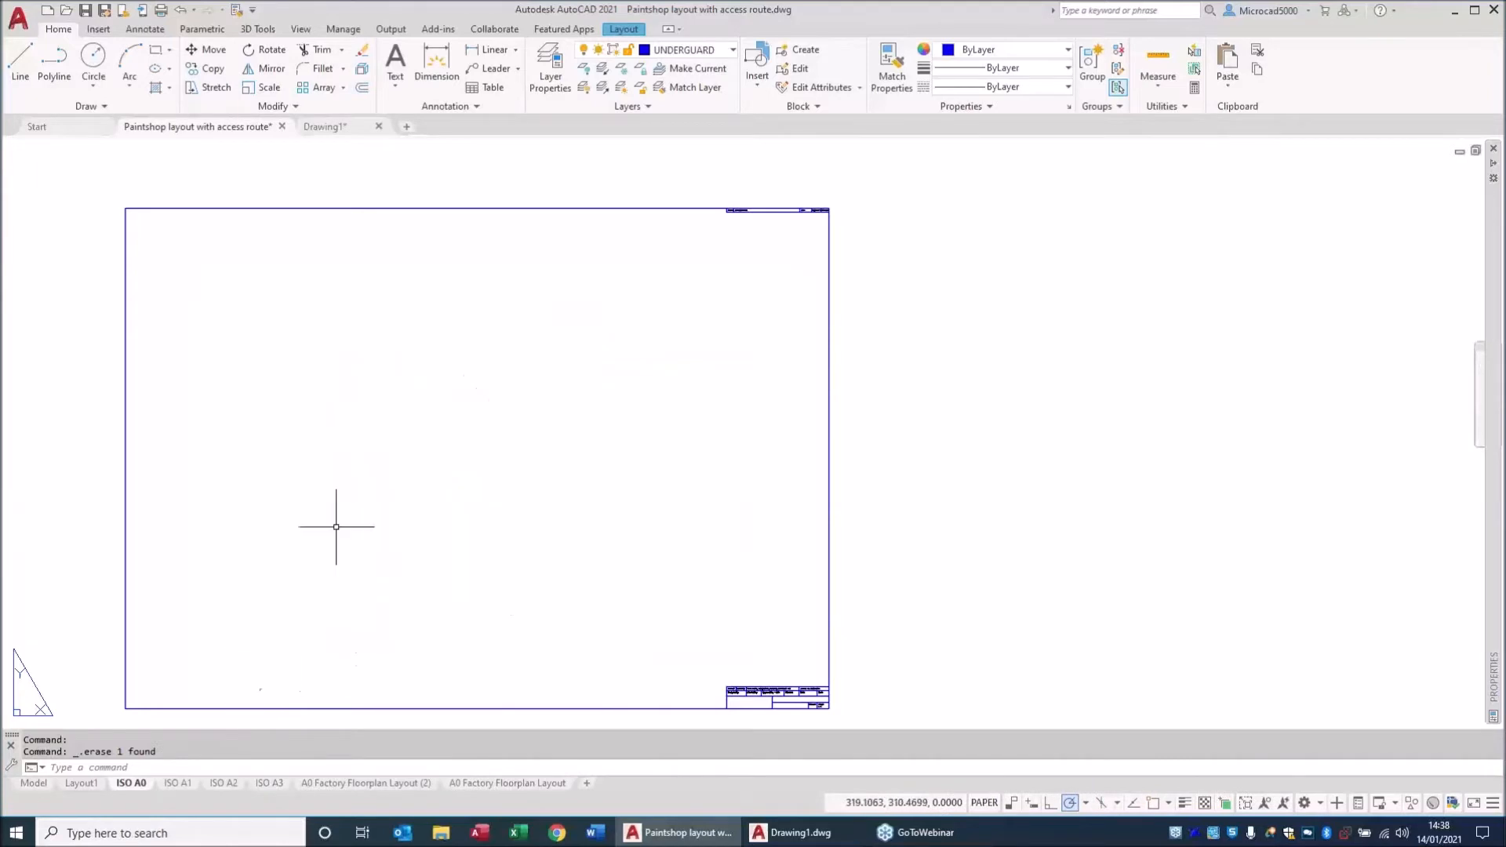
middle_click(416, 511)
middle_click(416, 511)
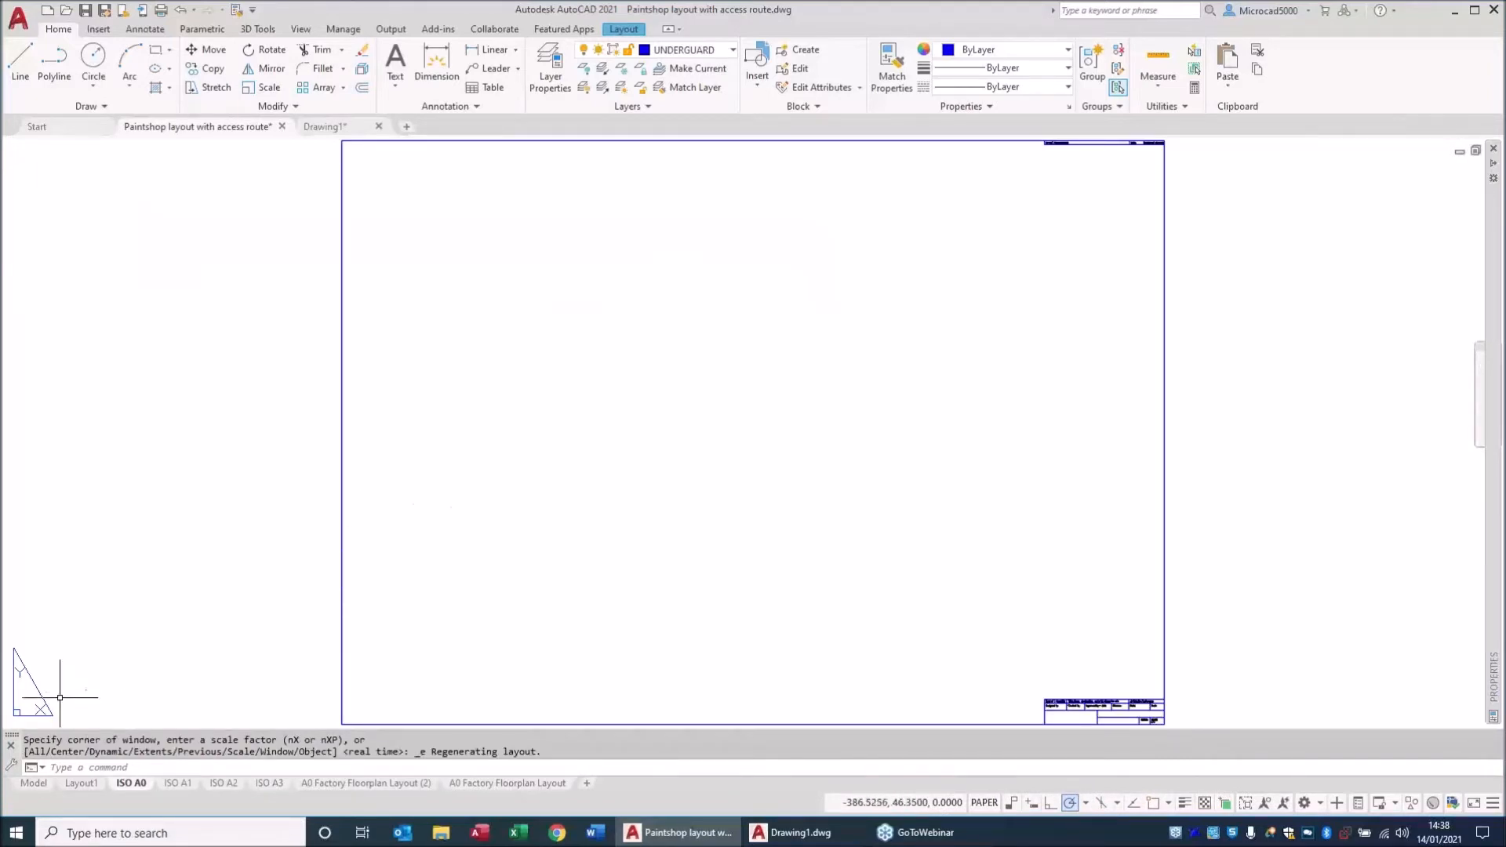
Switch to model space and frame the building containing the Plant Room, including its hatched surround and the adjacent Topcoat Mix ARP.
left_click(36, 783)
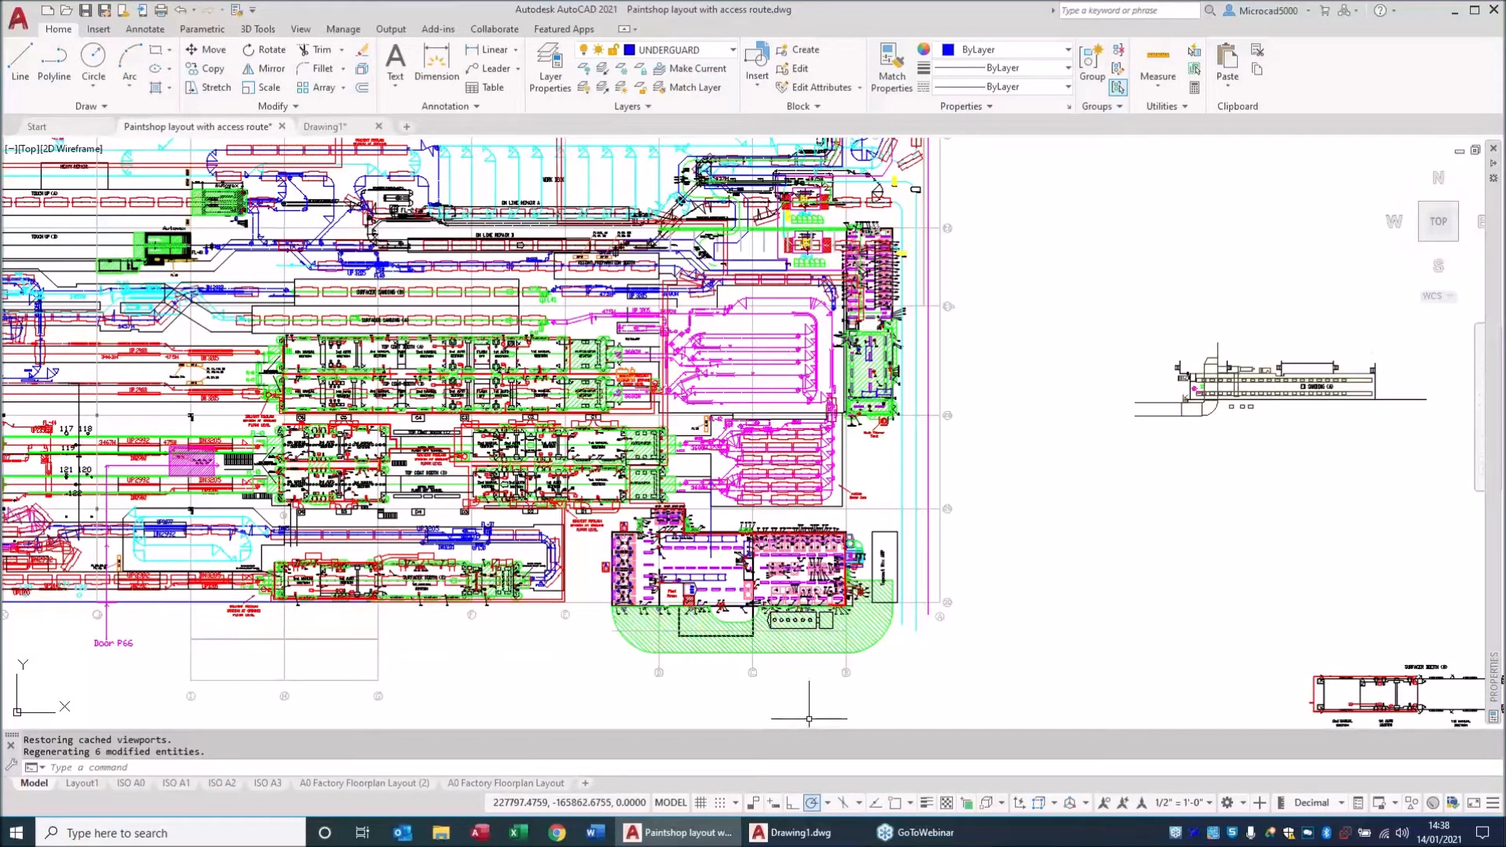
scroll(288, 412, "down", 3)
scroll(358, 384, "up", 5)
middle_click_drag(675, 599, 572, 443)
scroll(878, 452, "up", 4)
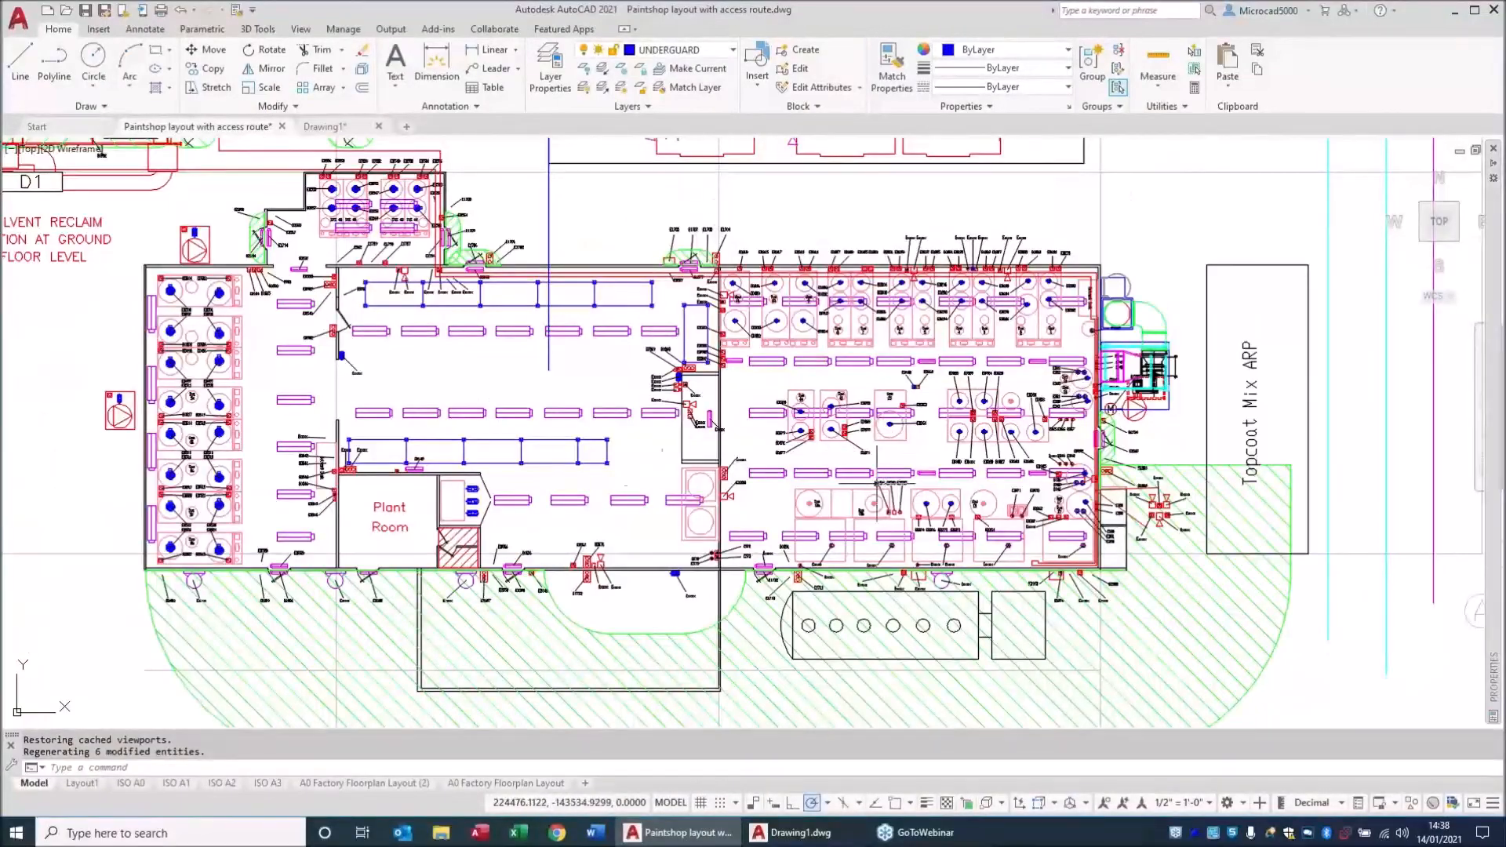
scroll(621, 365, "down", 2)
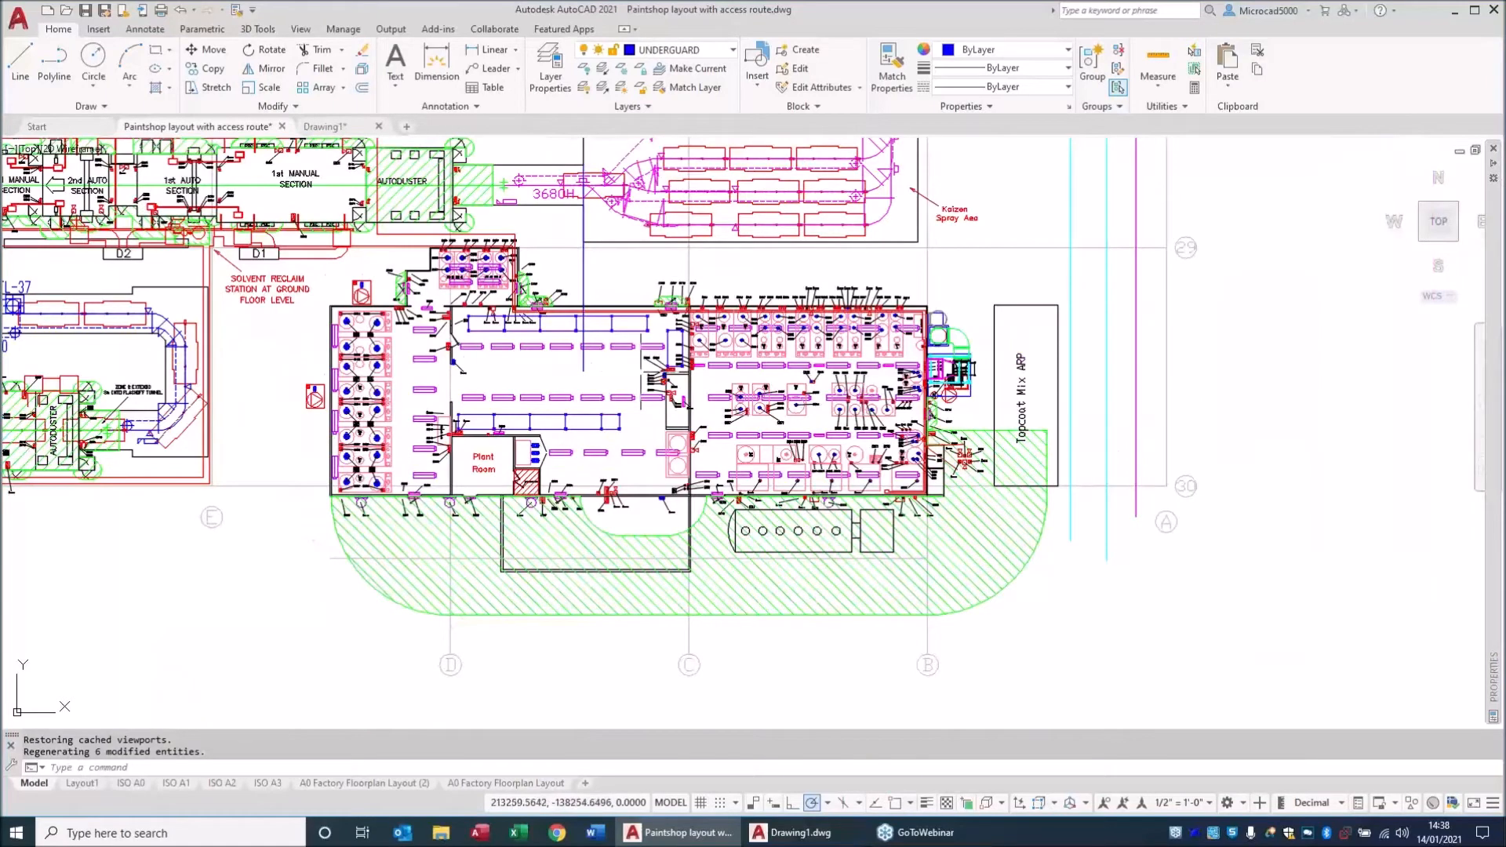
scroll(517, 437, "down", 2)
middle_click_drag(516, 436, 634, 469)
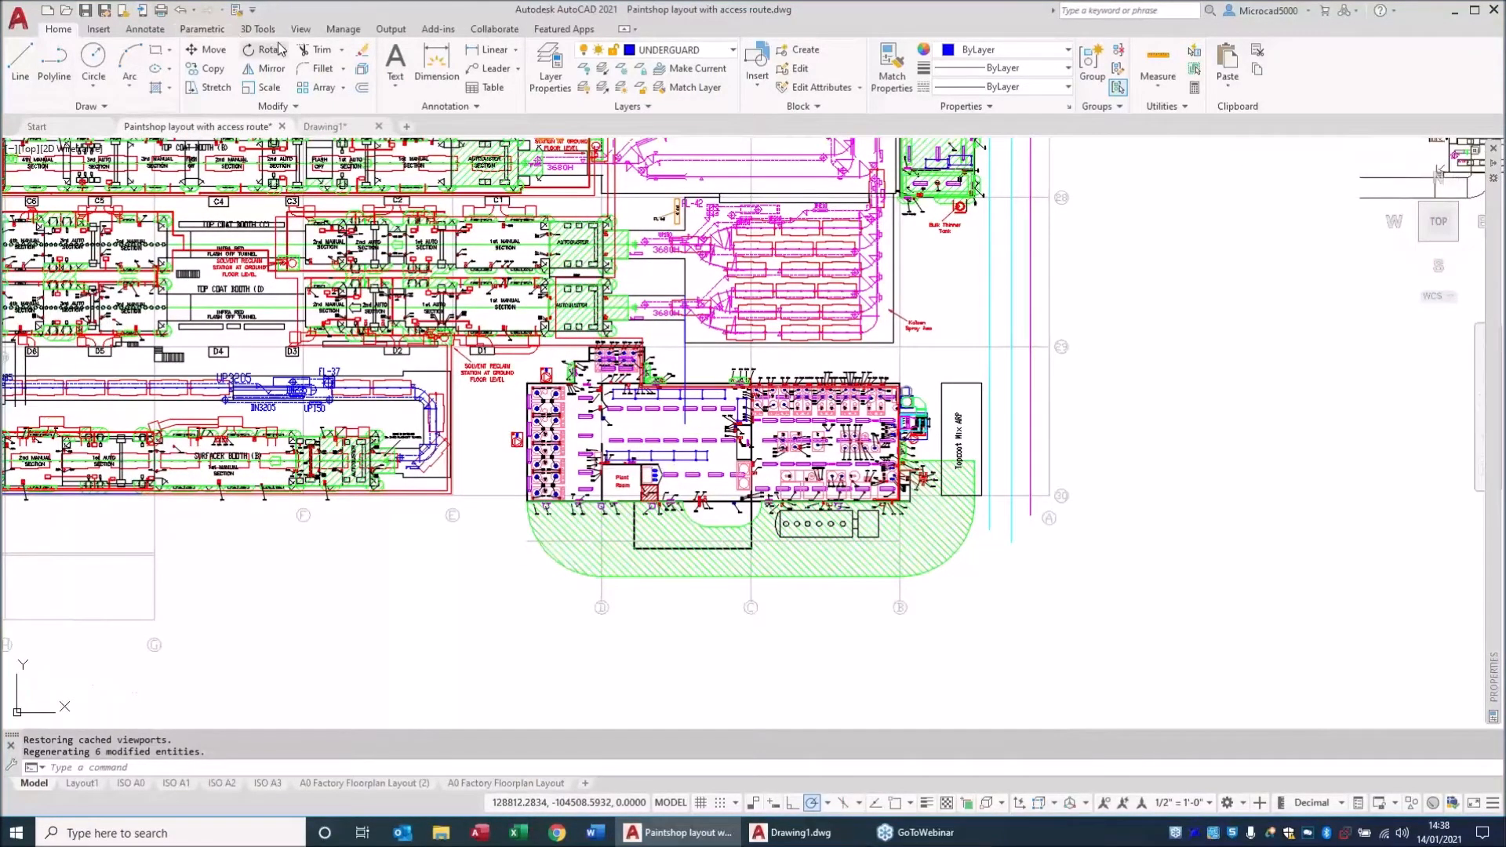
left_click(301, 30)
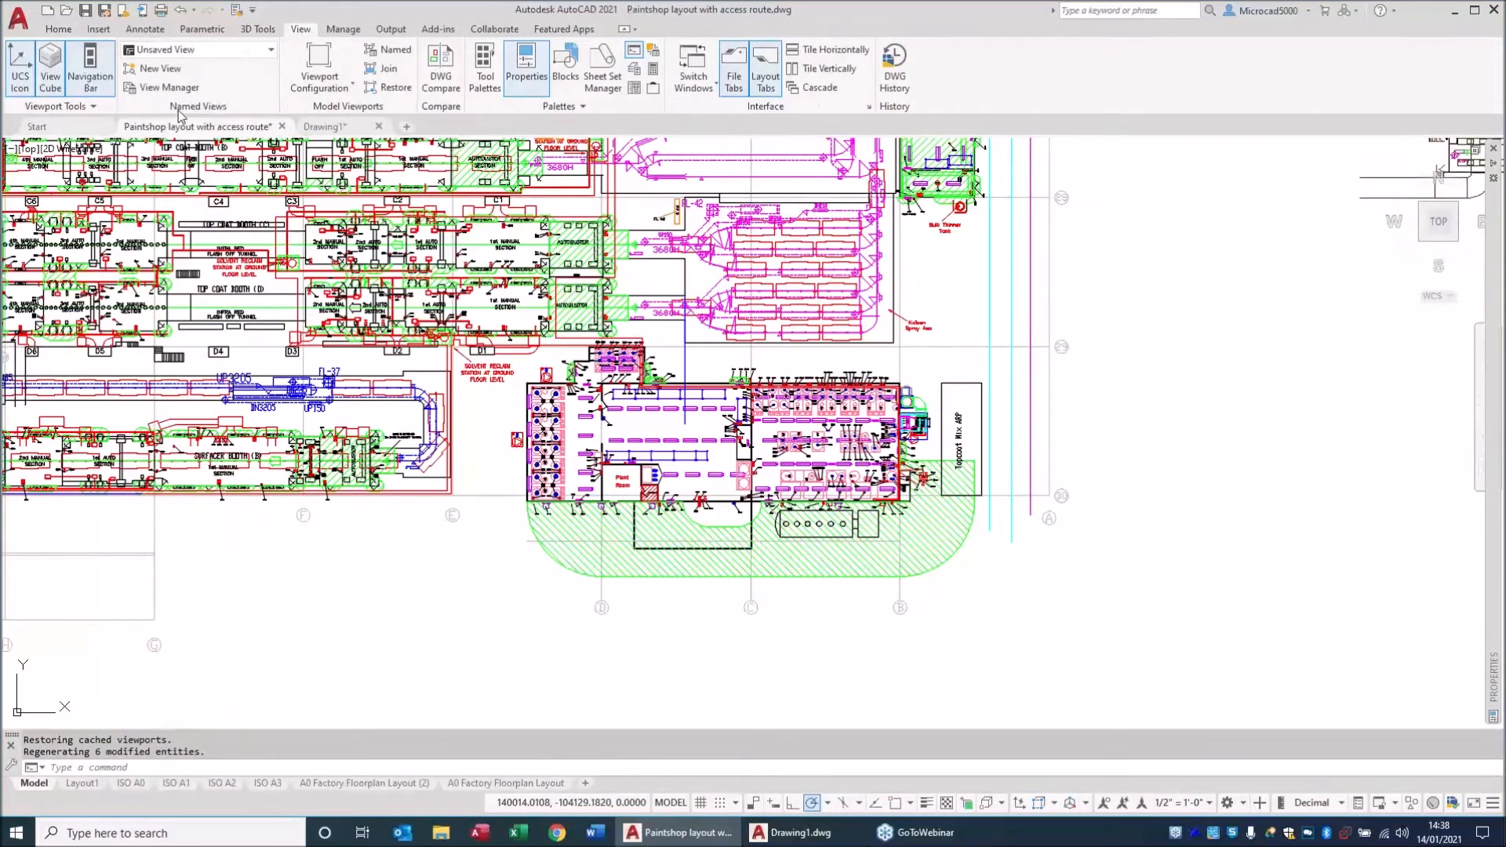
left_click(153, 68)
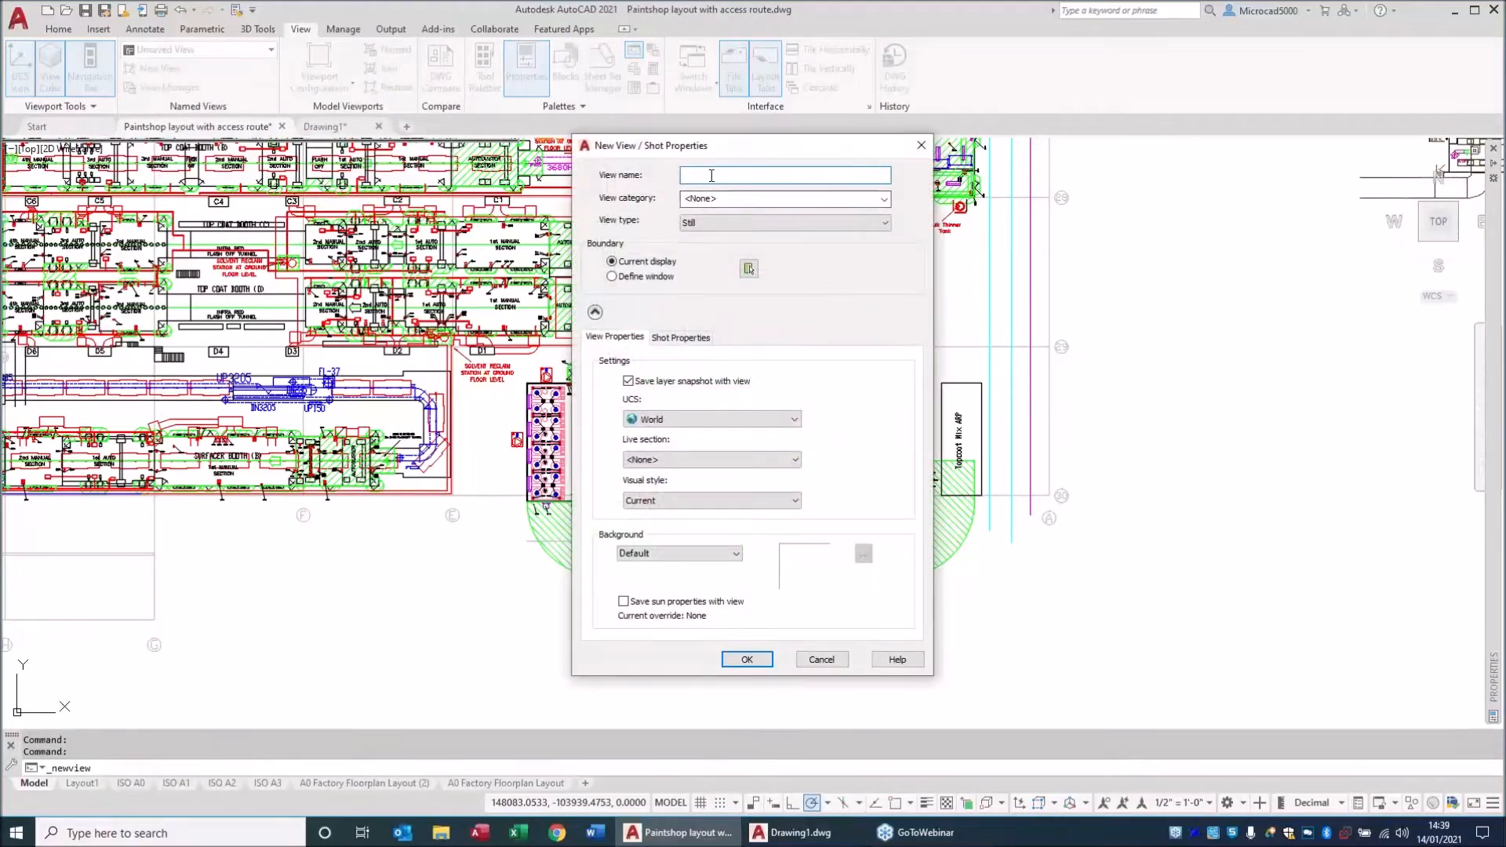
left_click_drag(730, 157, 259, 184)
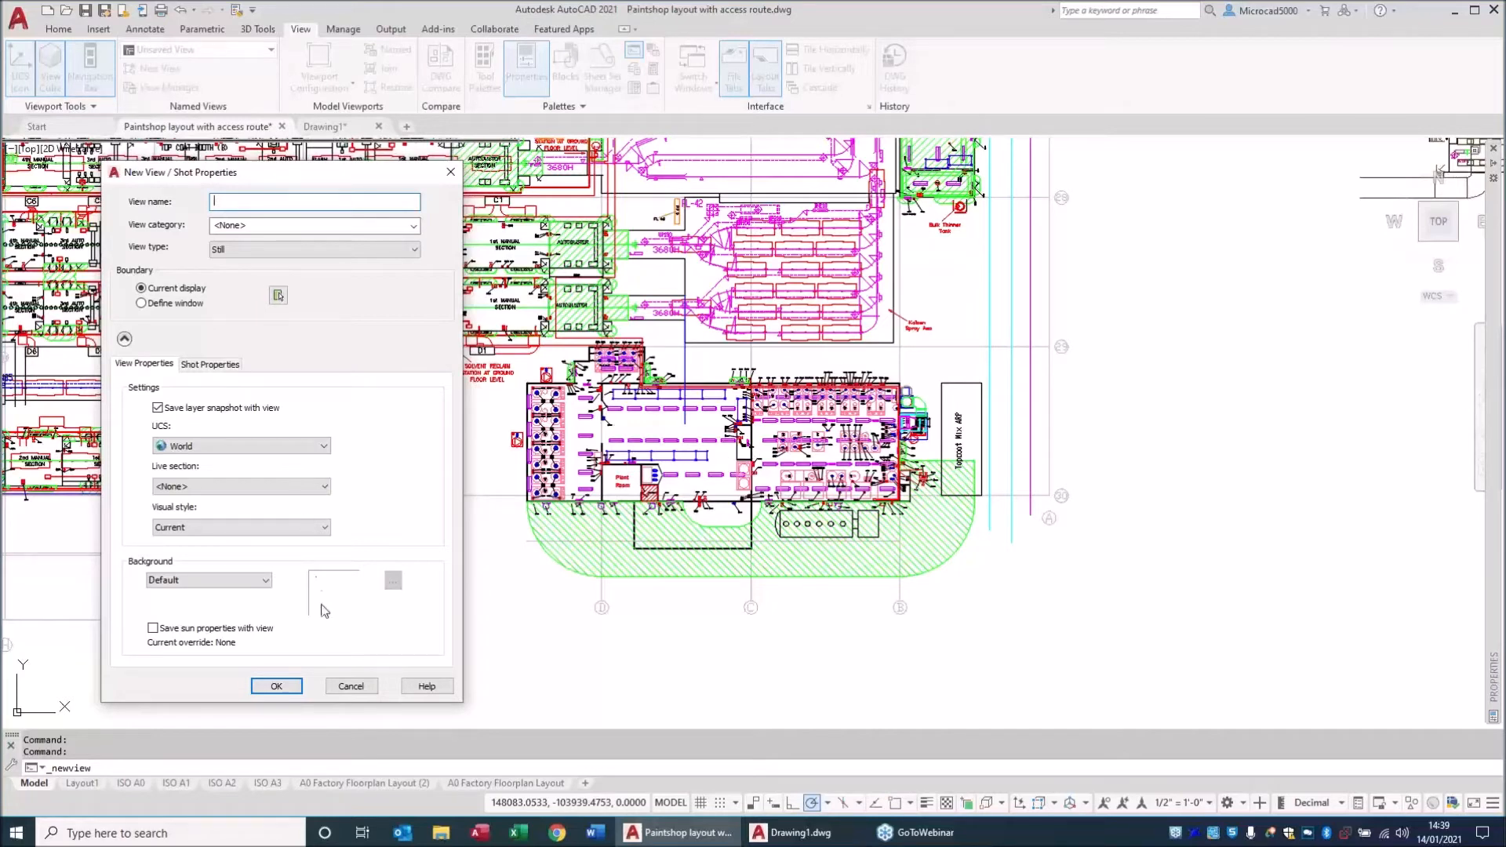
left_click(348, 690)
Examine the full extents of the paintshop layout and the paint mix building beside the Topcoat Mix ARP area.
middle_click(745, 432)
middle_click(745, 432)
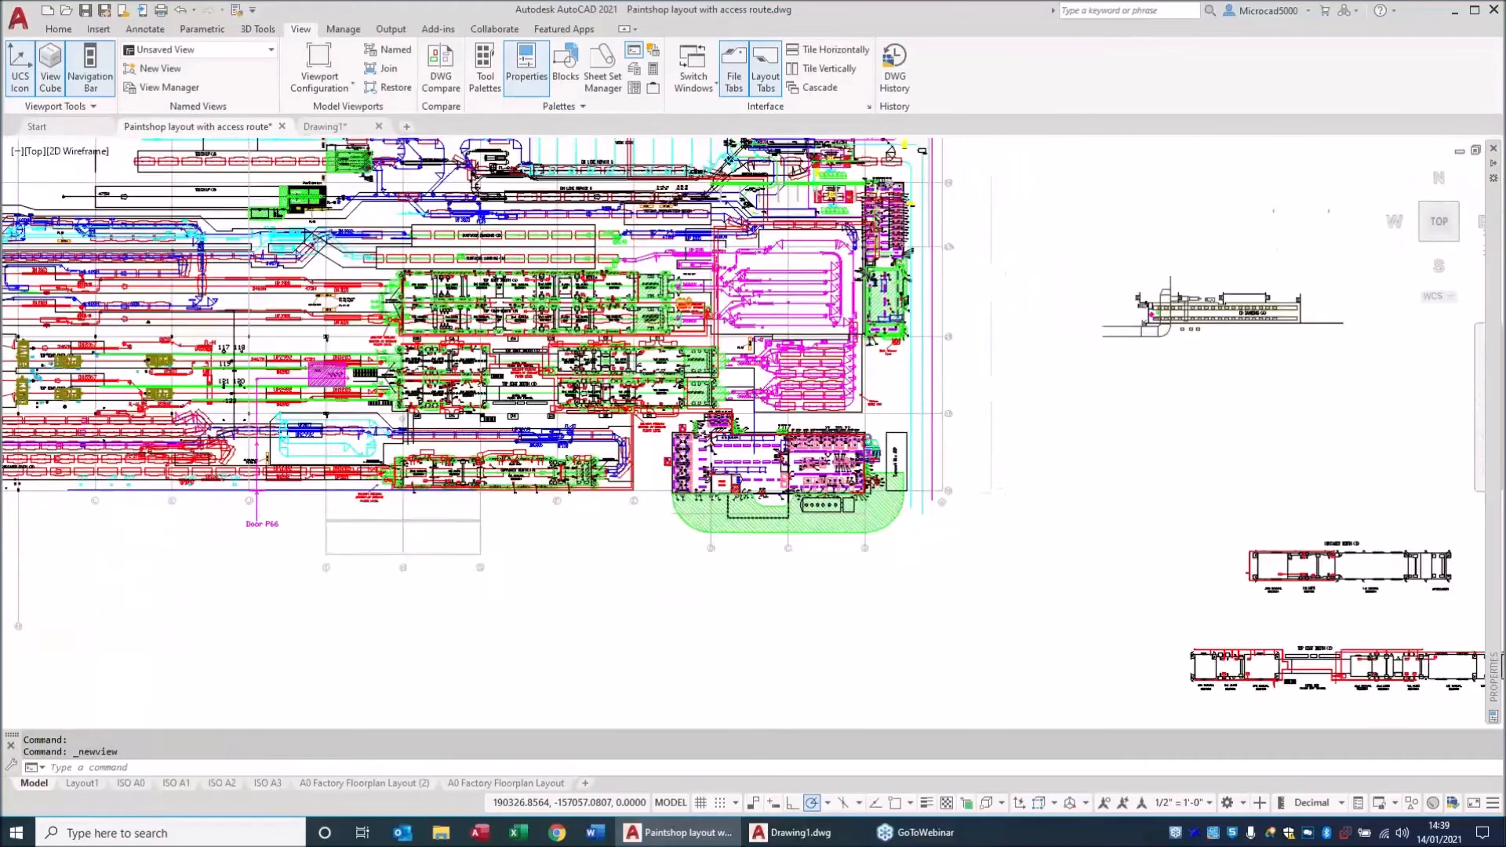
scroll(549, 196, "up", 5)
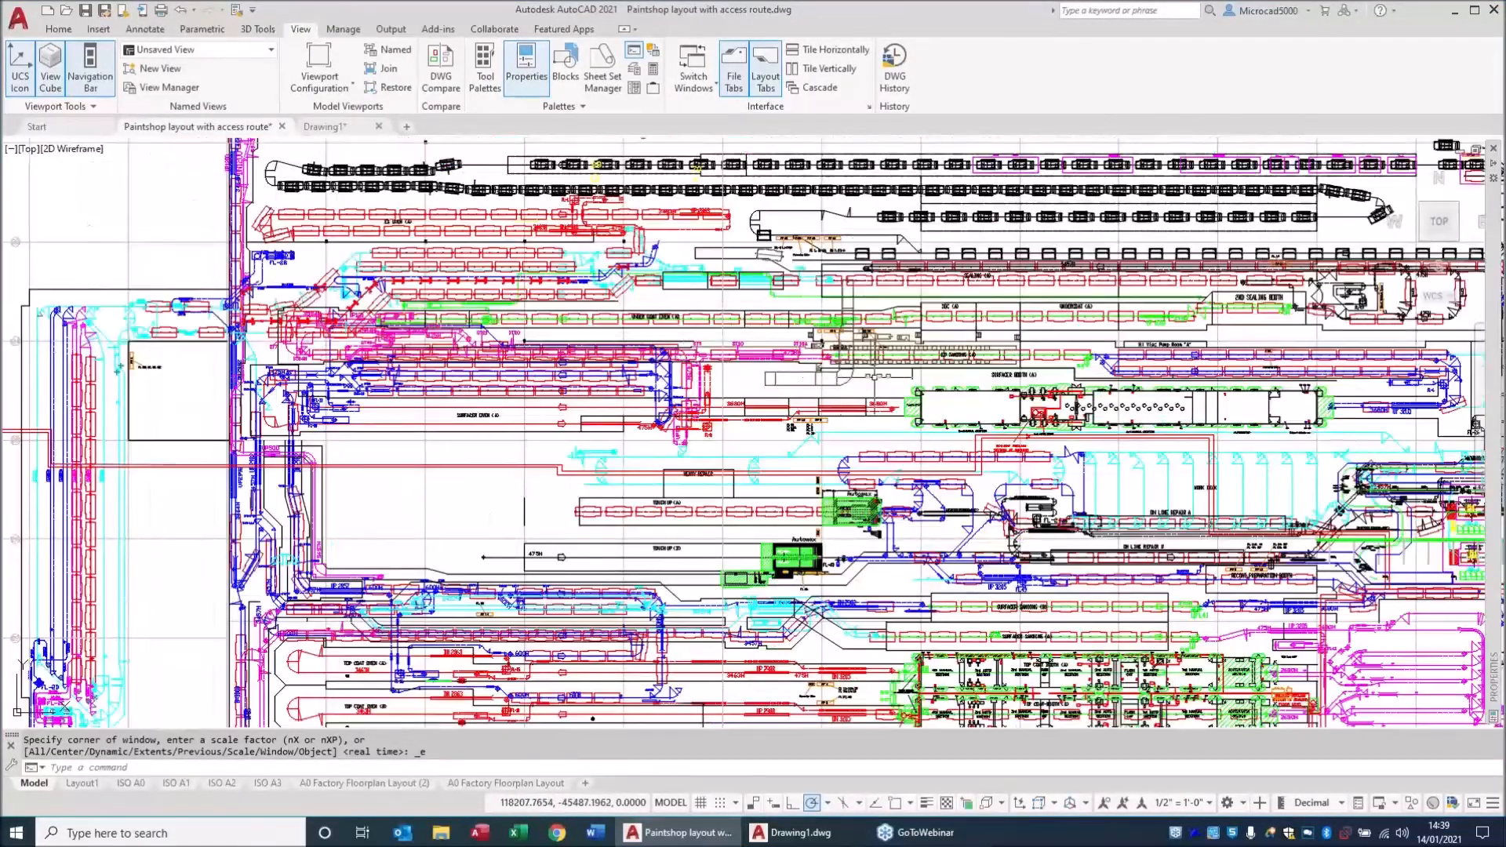
scroll(899, 355, "down", 2)
scroll(824, 357, "down", 2)
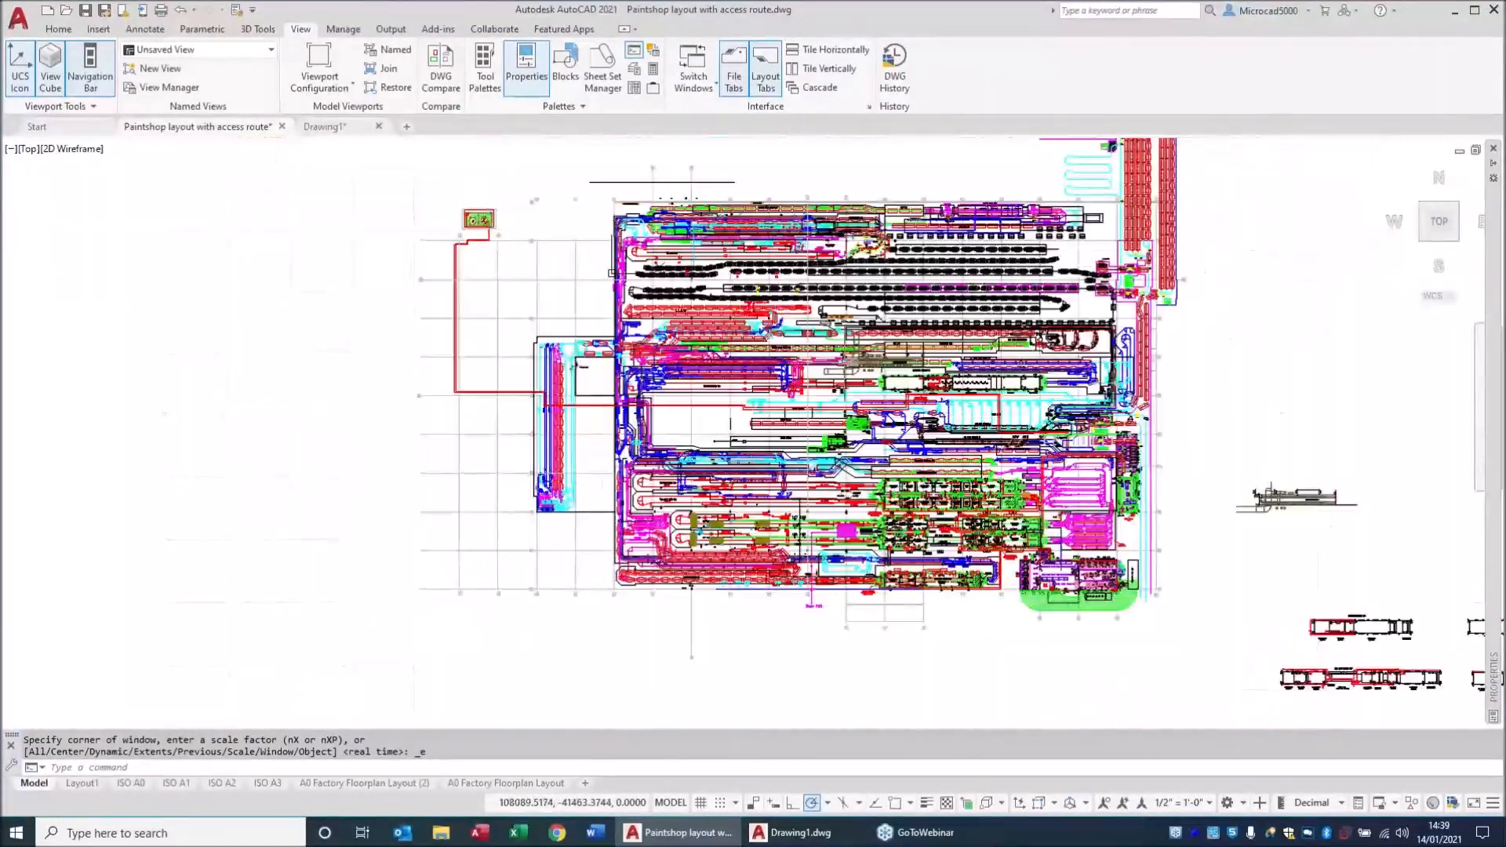
scroll(847, 376, "down", 2)
scroll(869, 572, "up", 6)
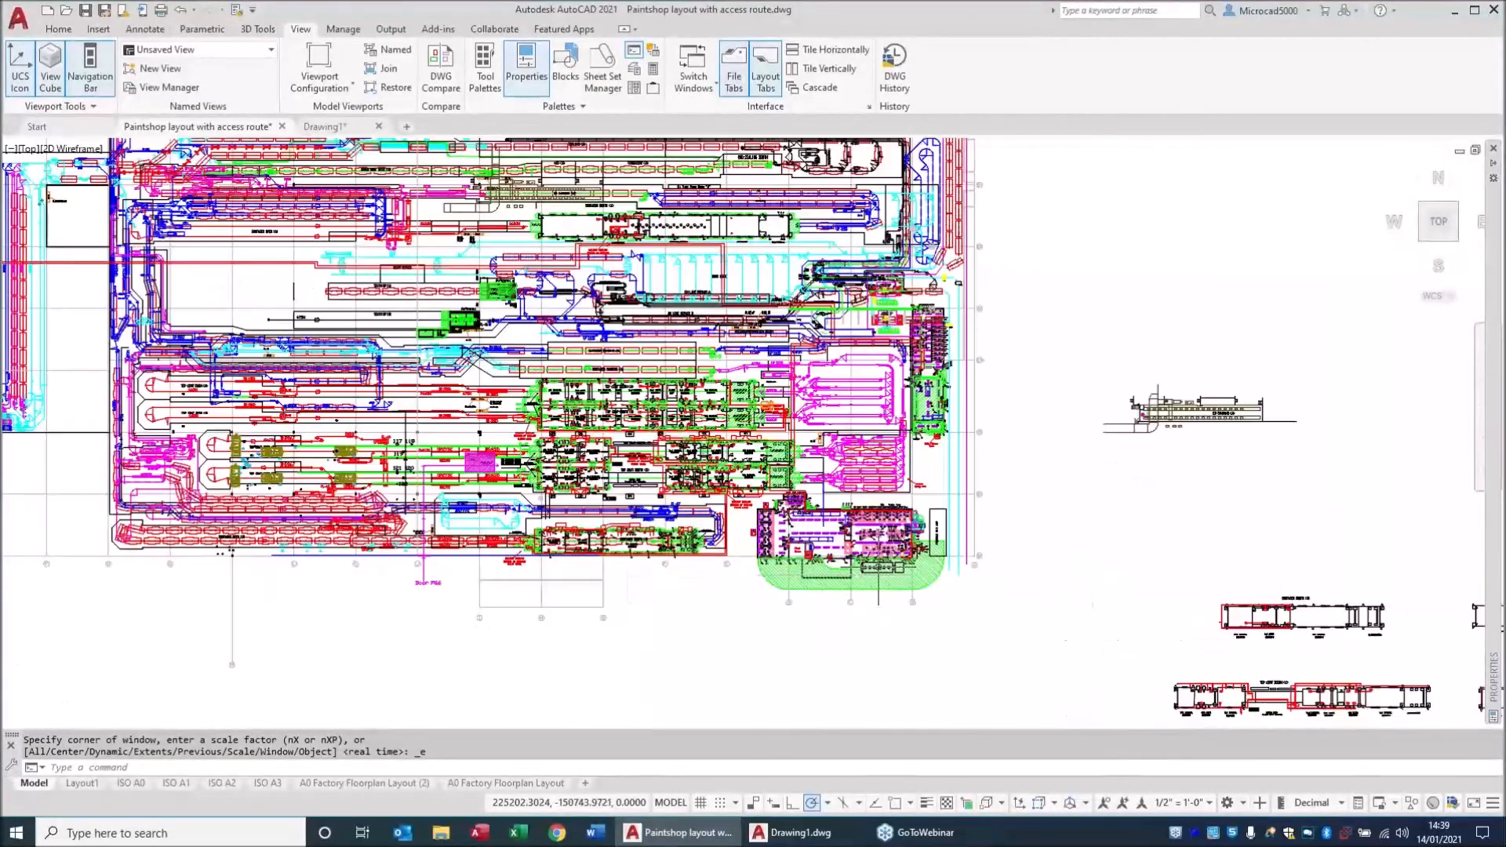
middle_click_drag(880, 573, 854, 528)
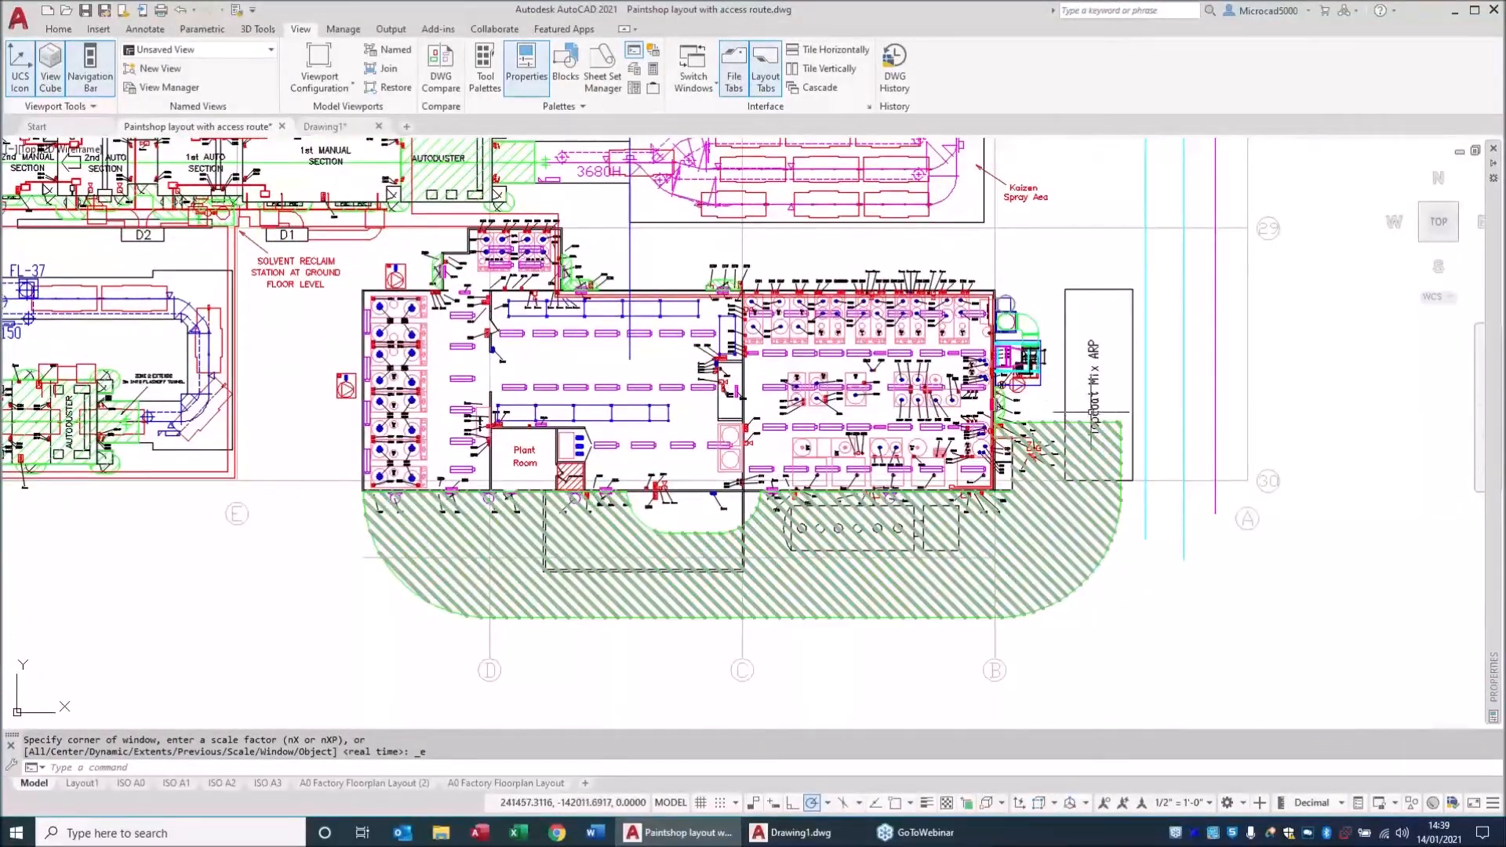
scroll(1043, 439, "up", 3)
middle_click_drag(737, 502, 580, 489)
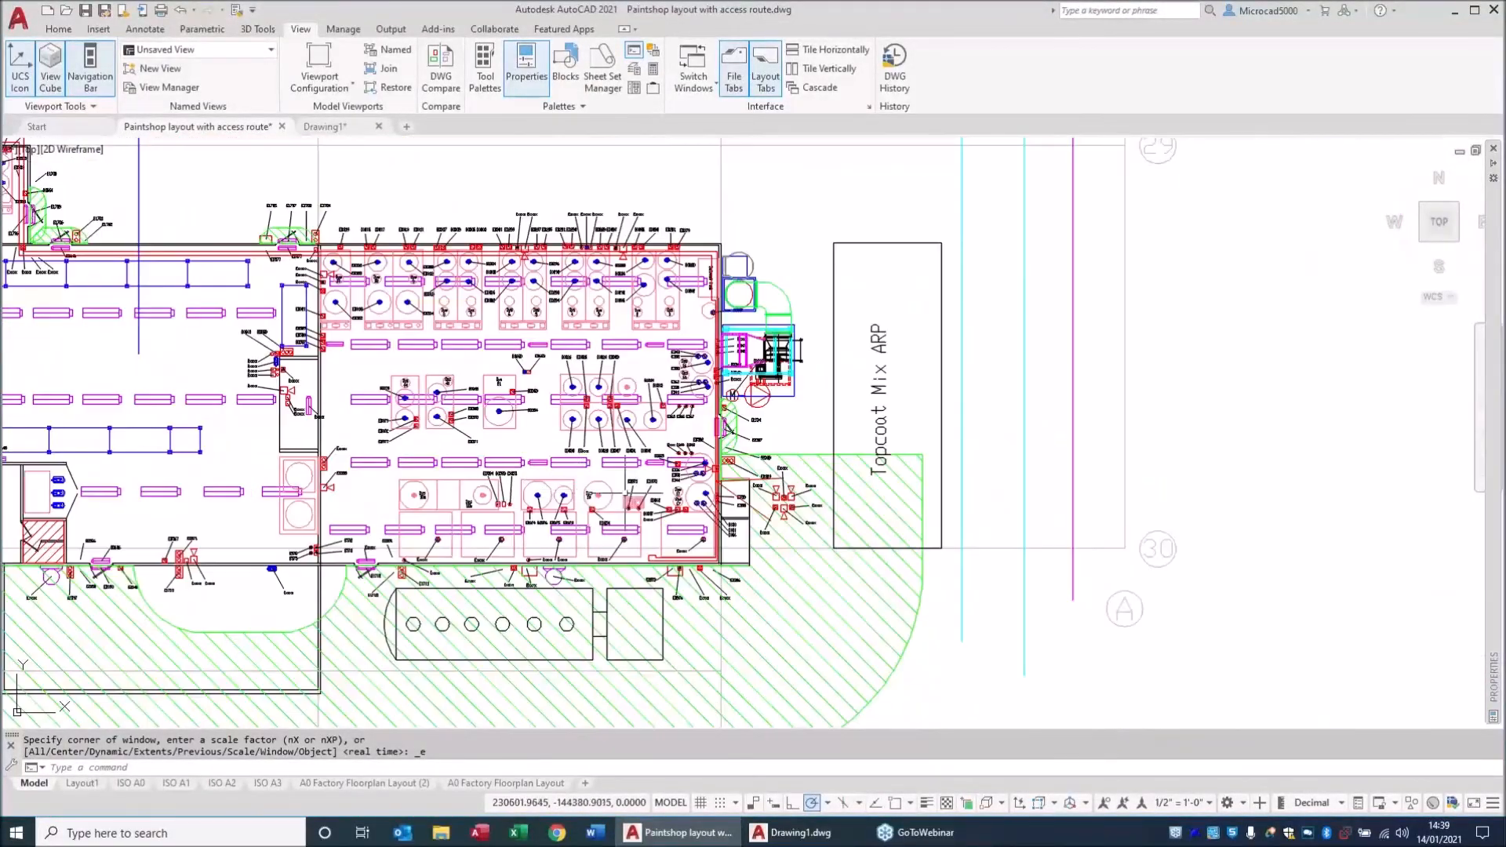
scroll(500, 304, "up", 1)
scroll(499, 304, "up", 3)
scroll(499, 303, "down", 5)
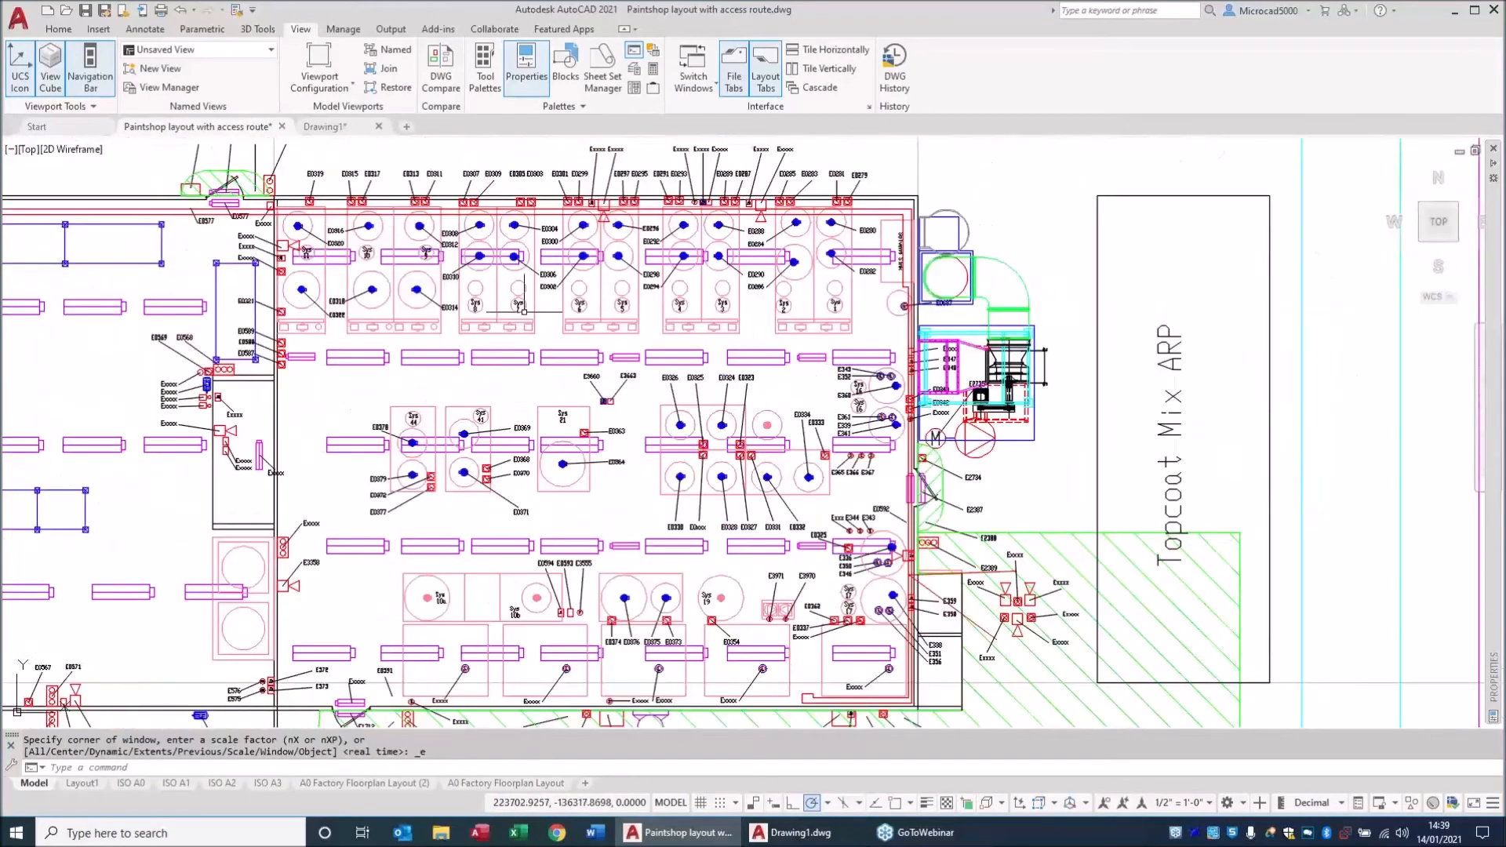
mouse_move(498, 383)
middle_mouse_down()
mouse_move(663, 386)
mouse_move(706, 429)
middle_mouse_up()
scroll(663, 386, "down", 3)
scroll(706, 430, "down", 2)
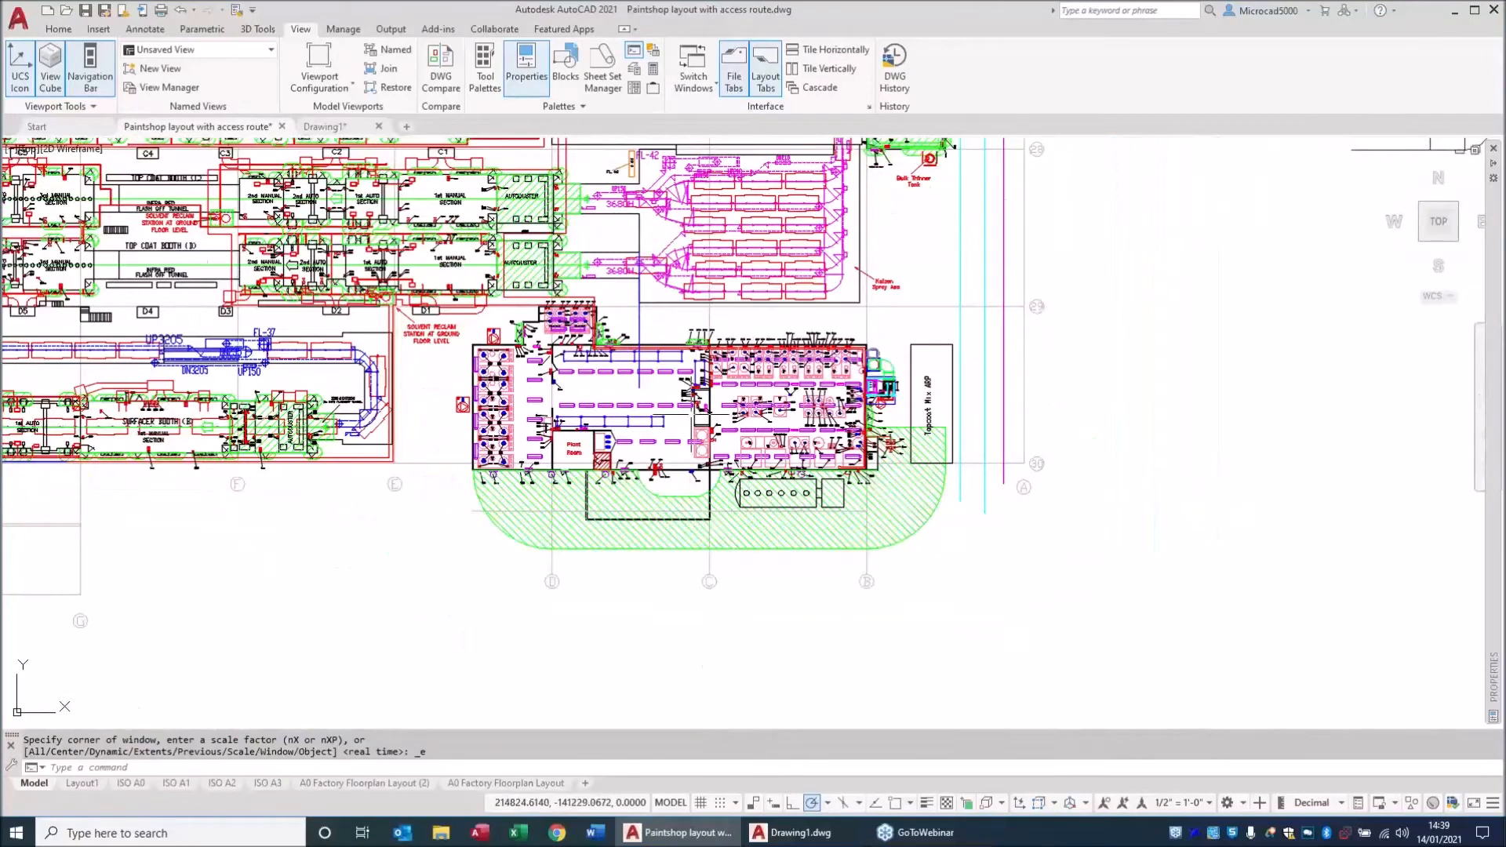
Start a new named view called Topcoat Area, keeping its settings expanded.
left_click(160, 68)
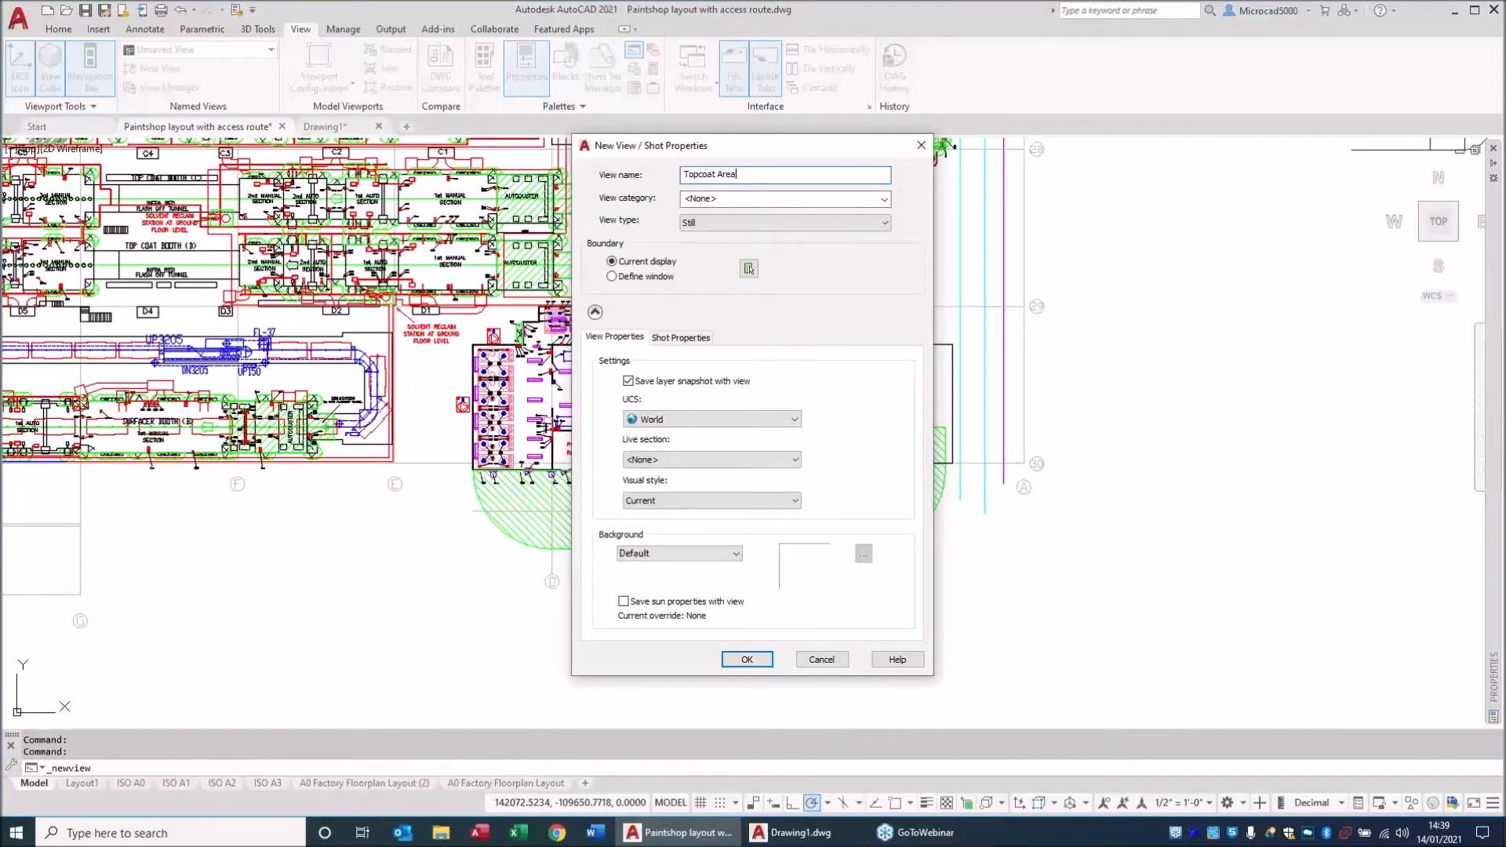
left_click(594, 312)
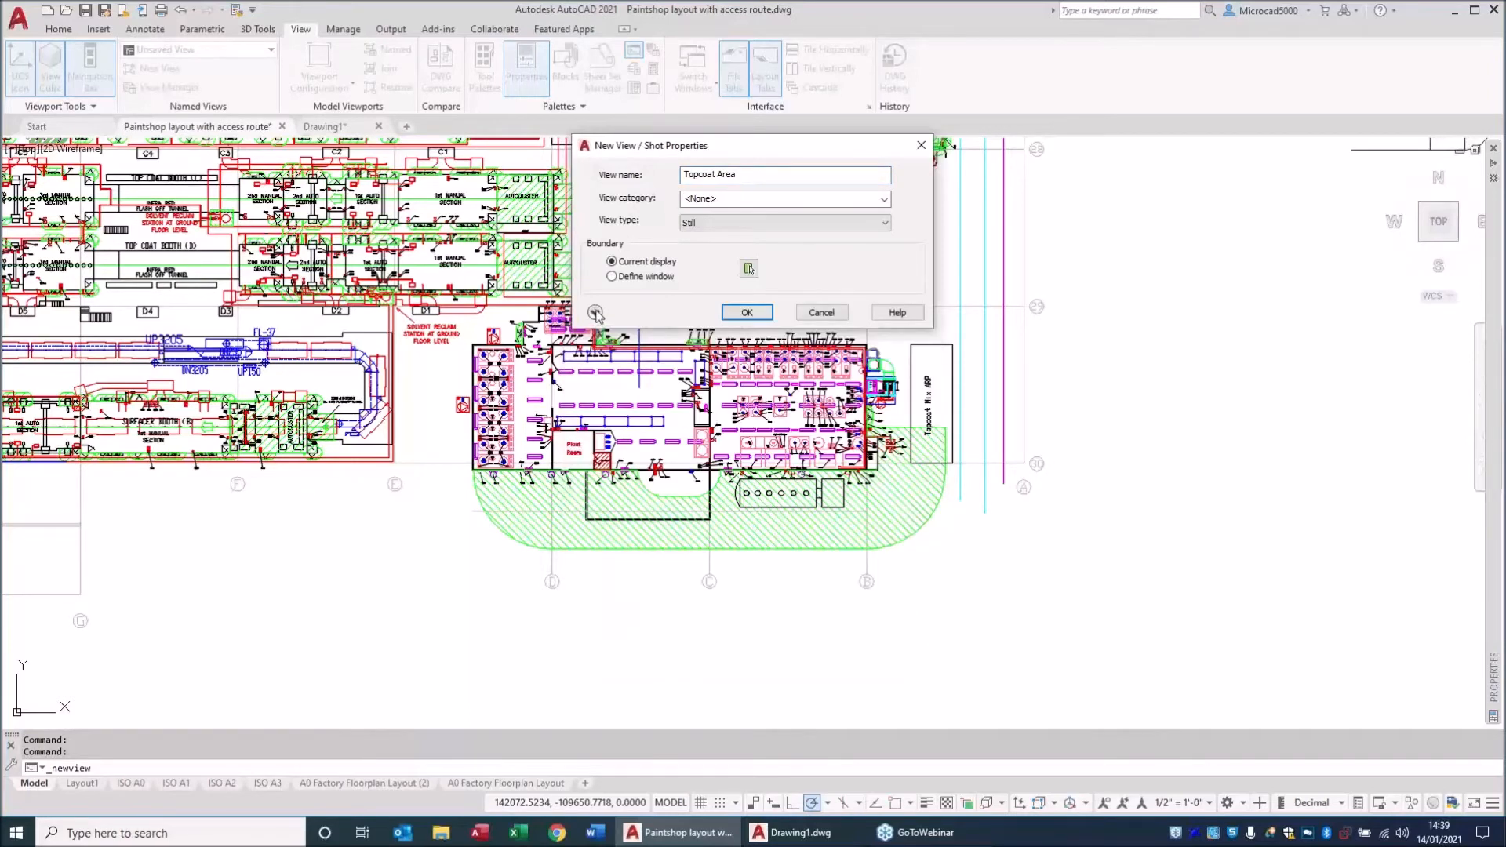
left_click(595, 313)
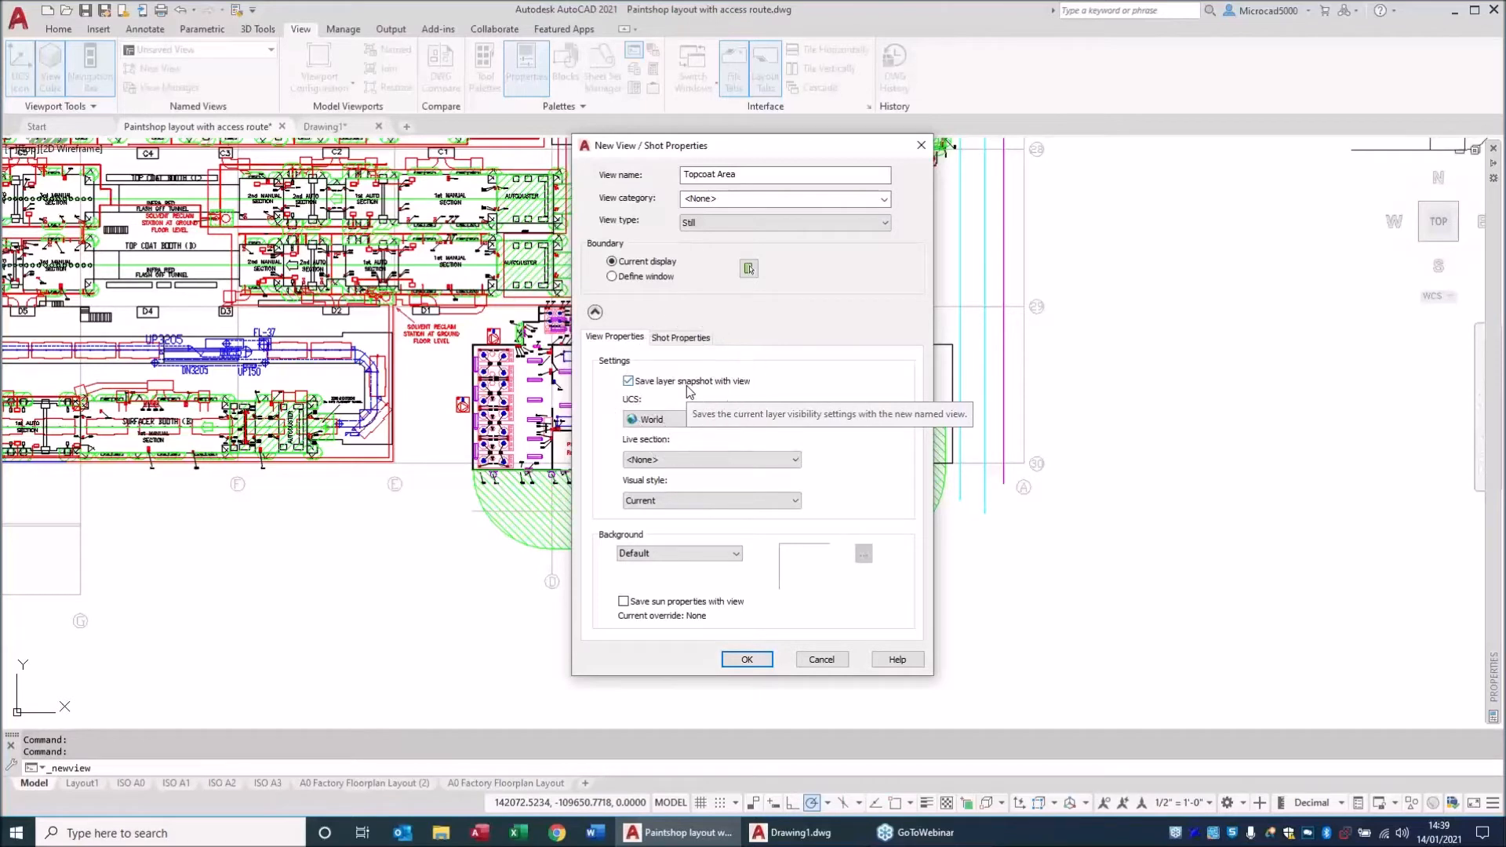
Define the view's boundary as a window around the paint mix building and its green hatched surround, and save the view.
left_click(749, 270)
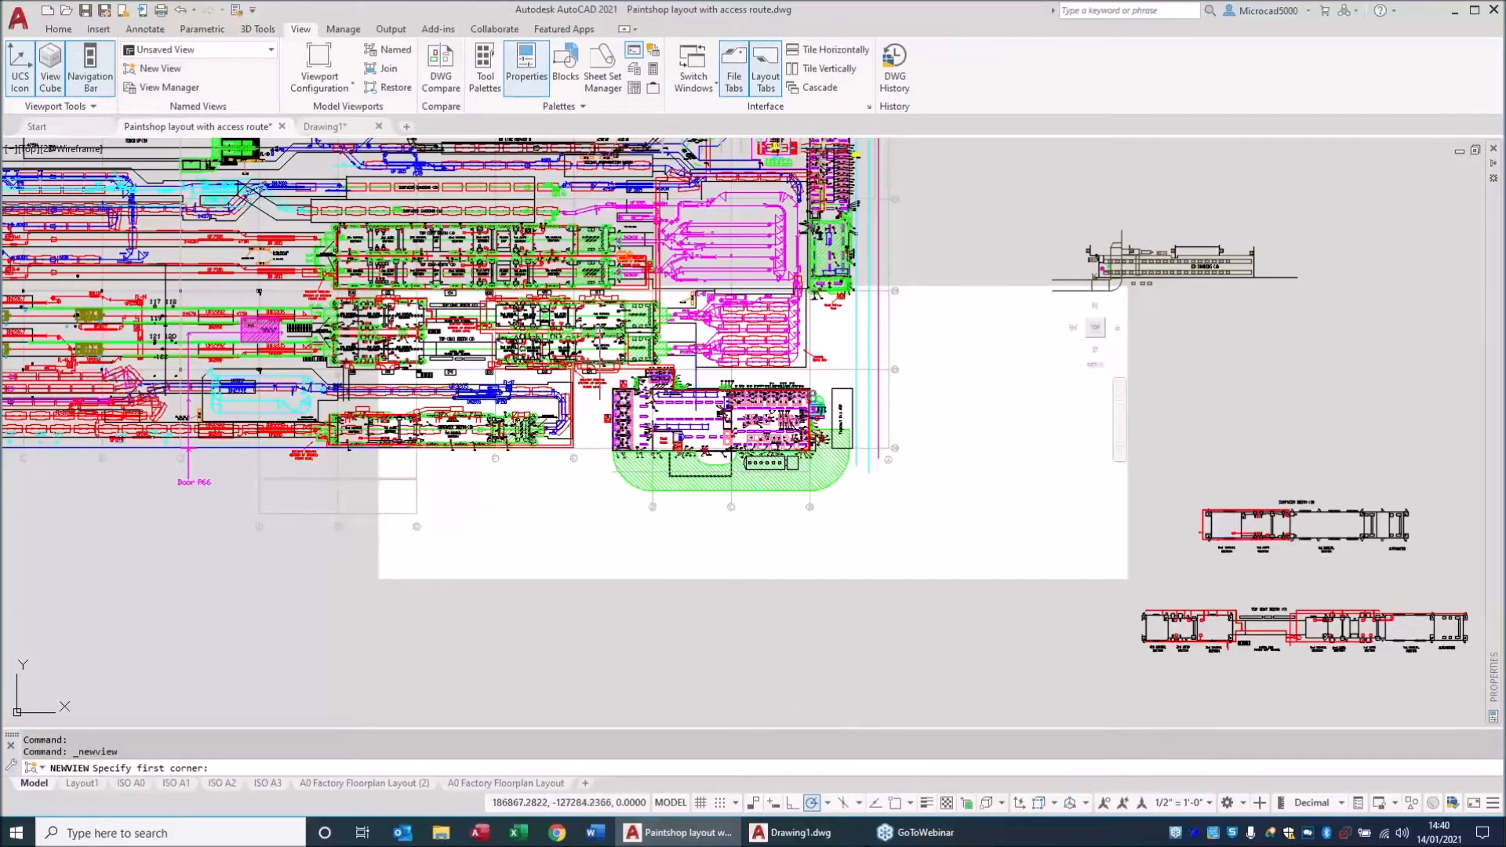
left_click(599, 363)
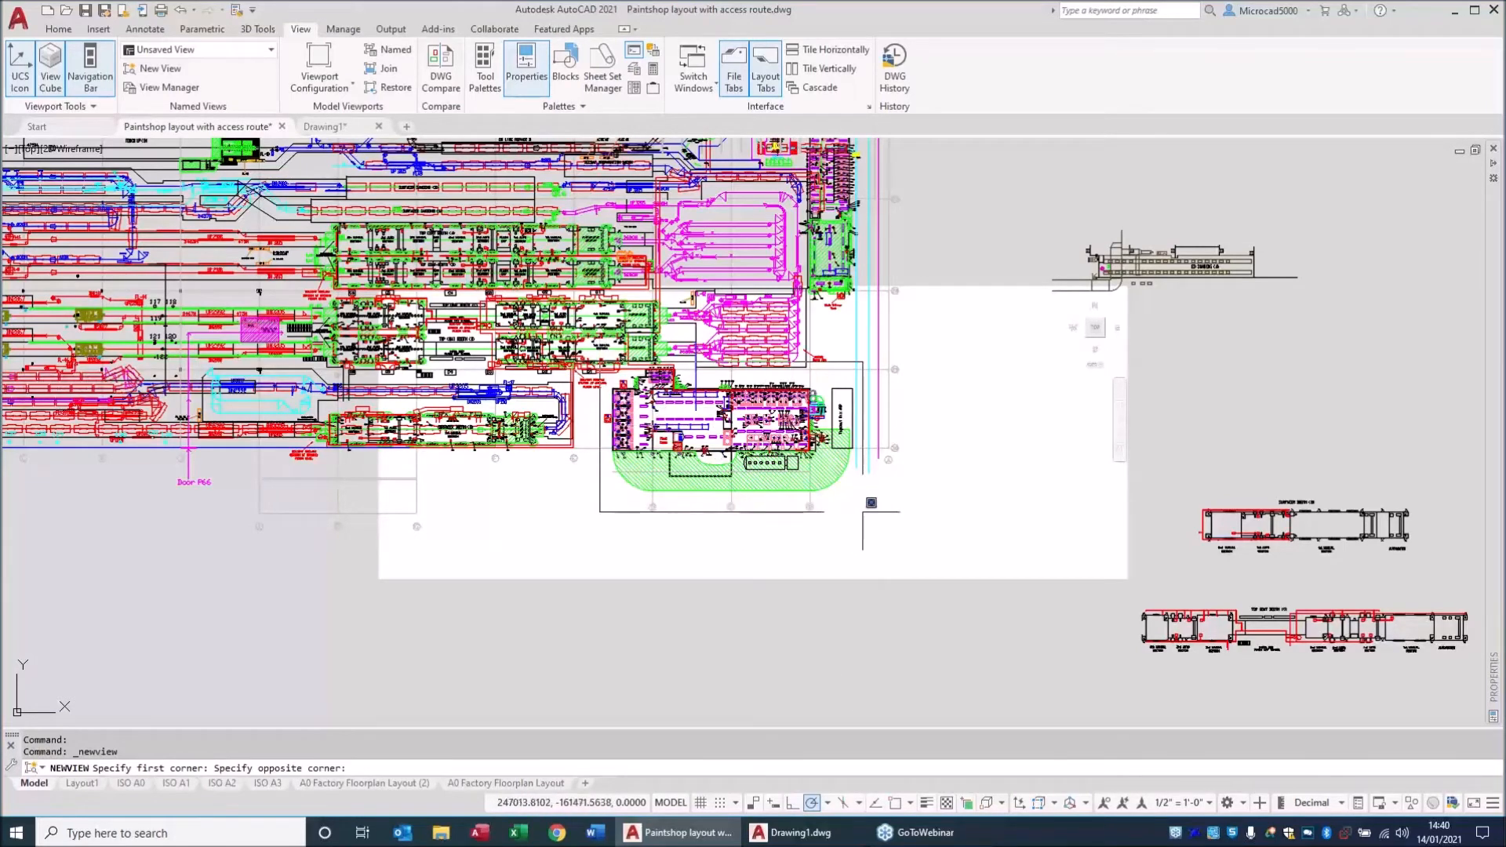
left_click(863, 516)
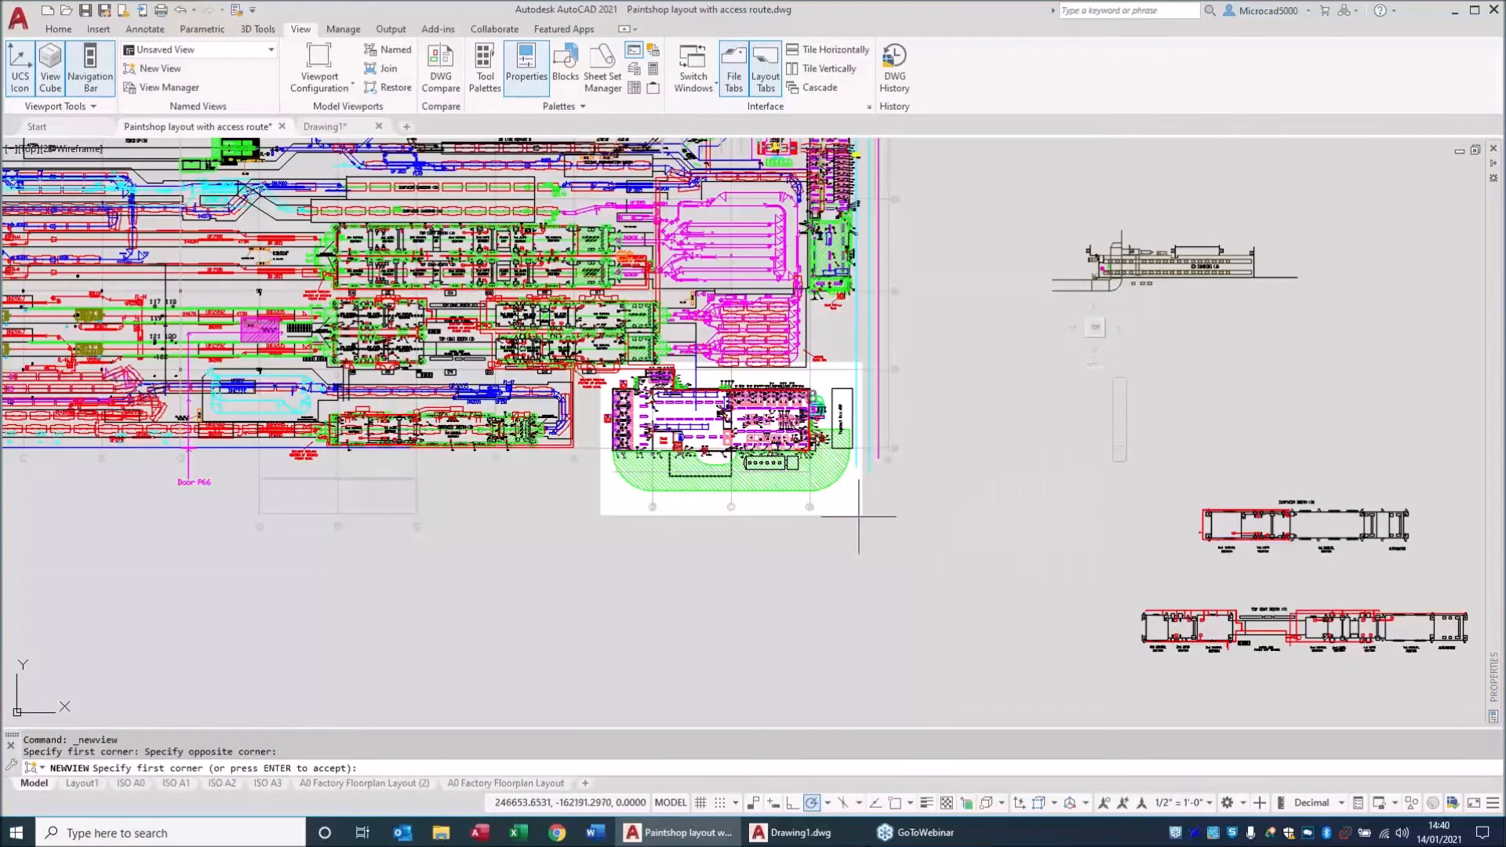
scroll(746, 446, "up", 4)
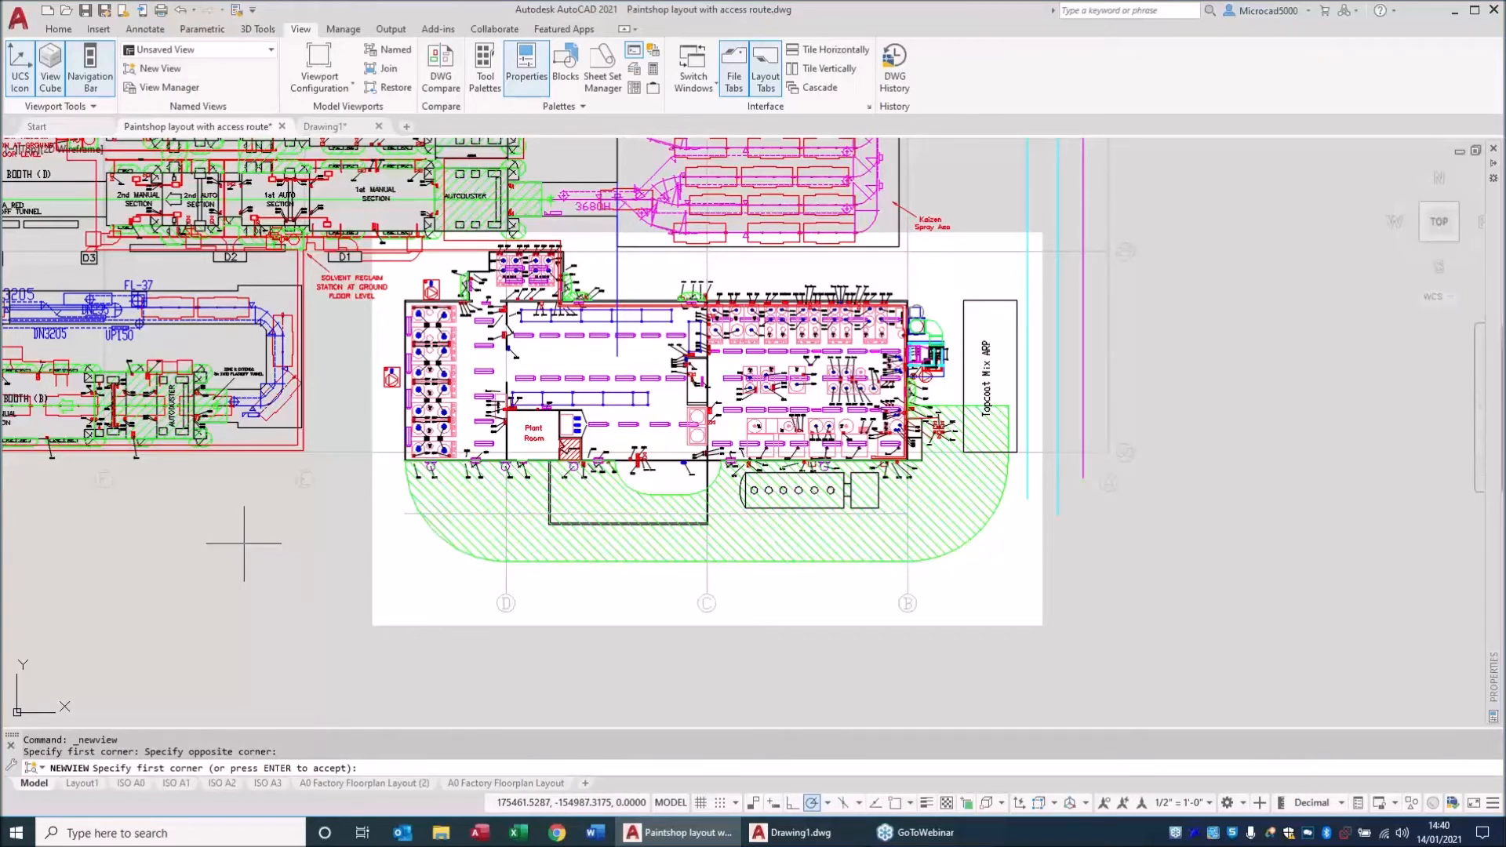
key("Return")
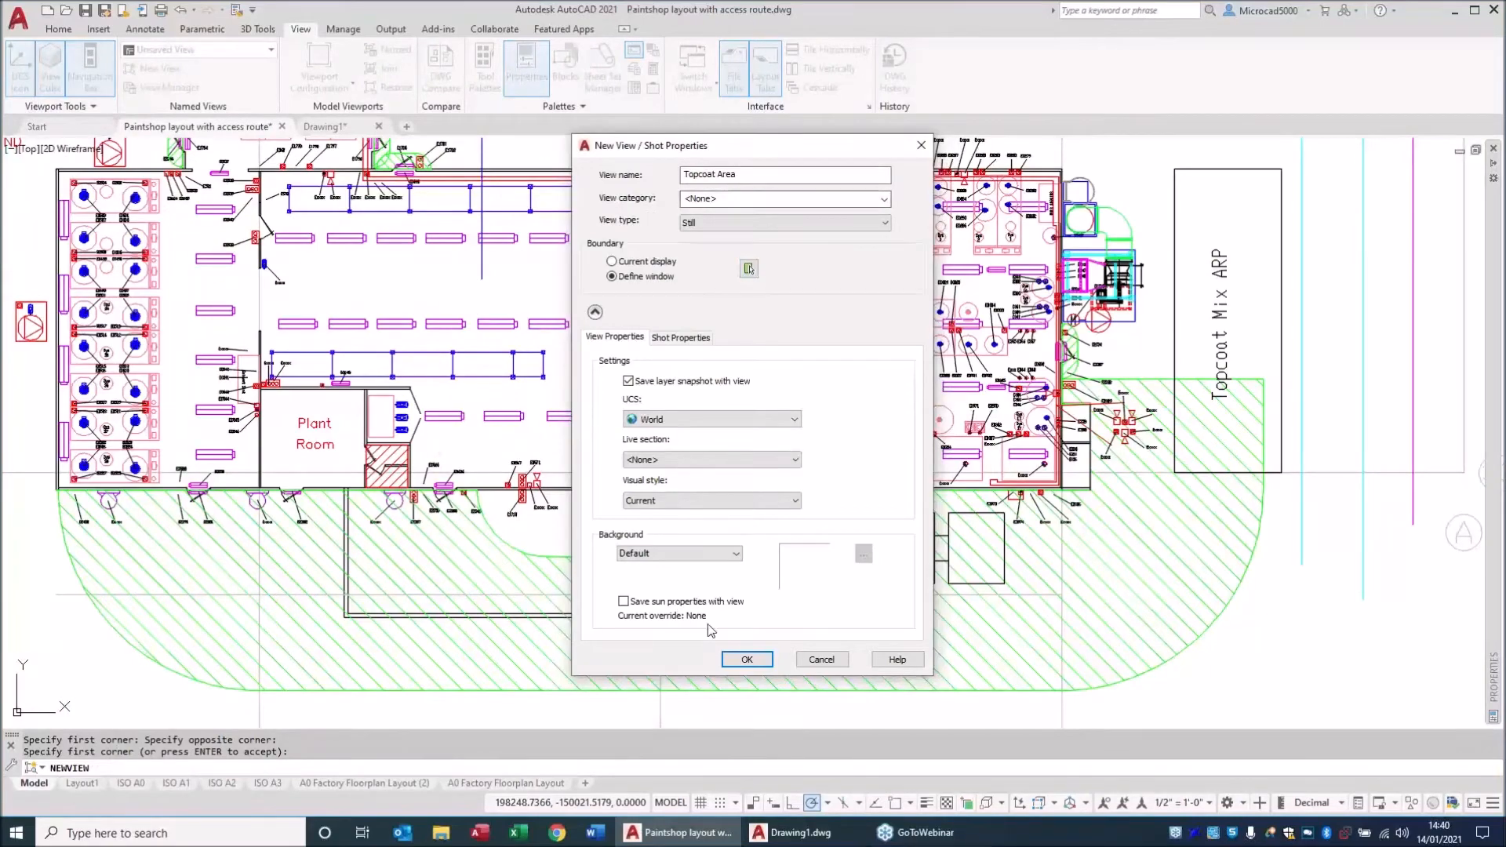
left_click(745, 658)
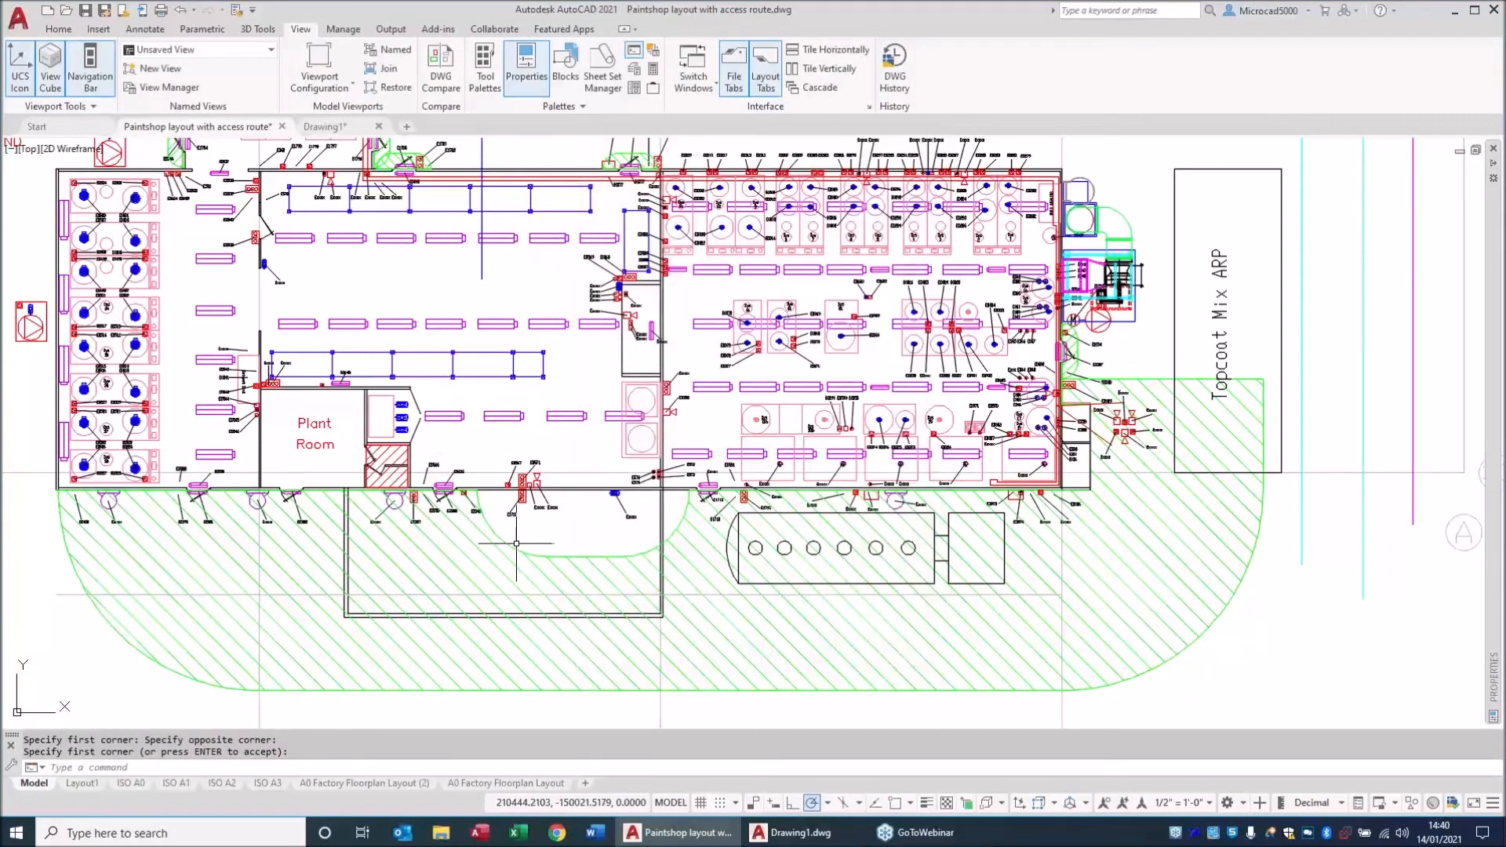
Turn on and thaw all layers in the paintshop layout.
scroll(517, 543, "down", 5)
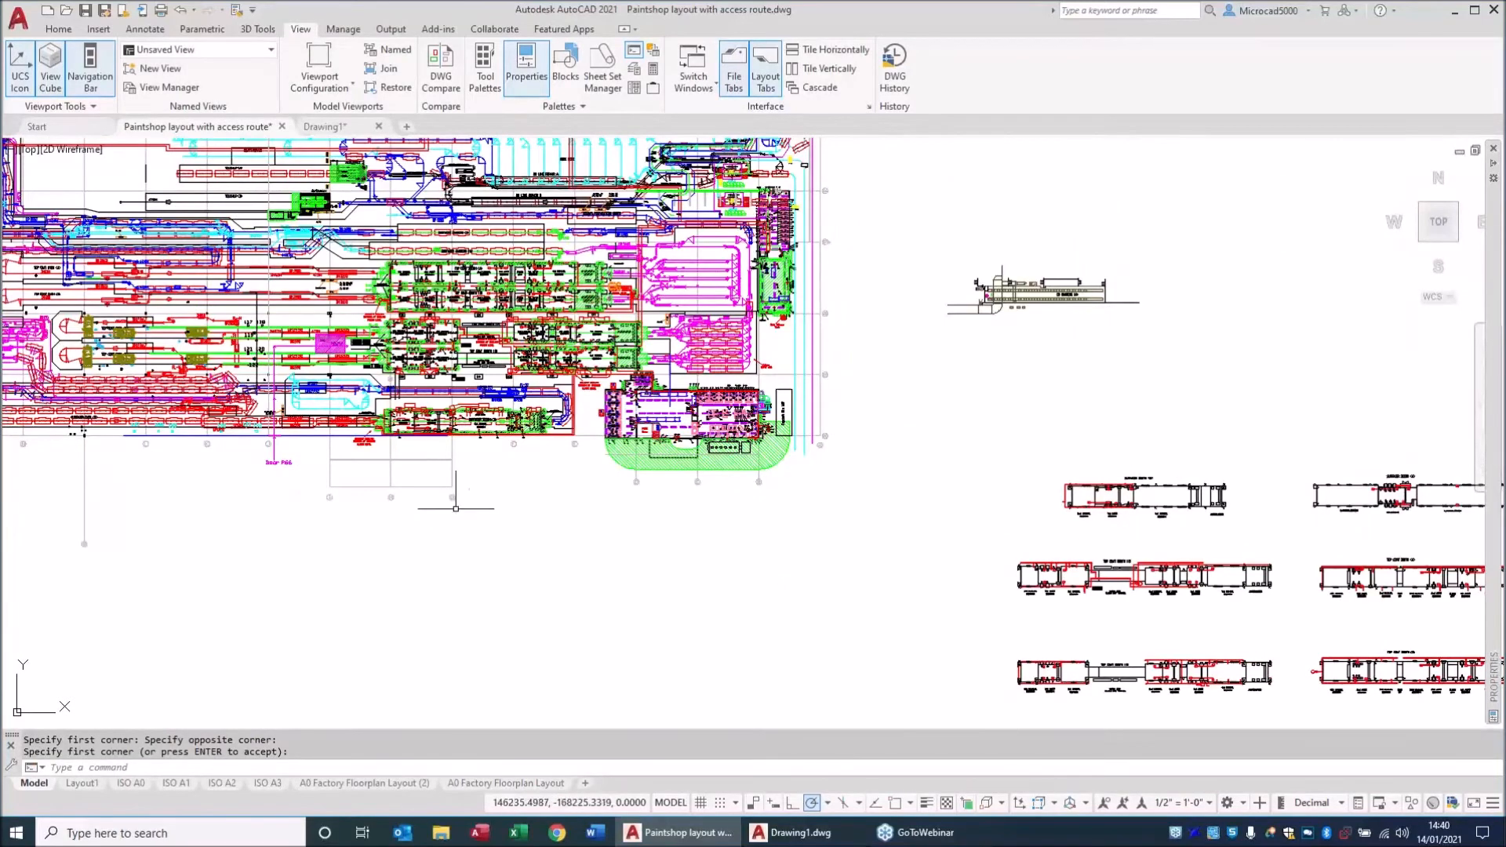
scroll(737, 382, "up", 2)
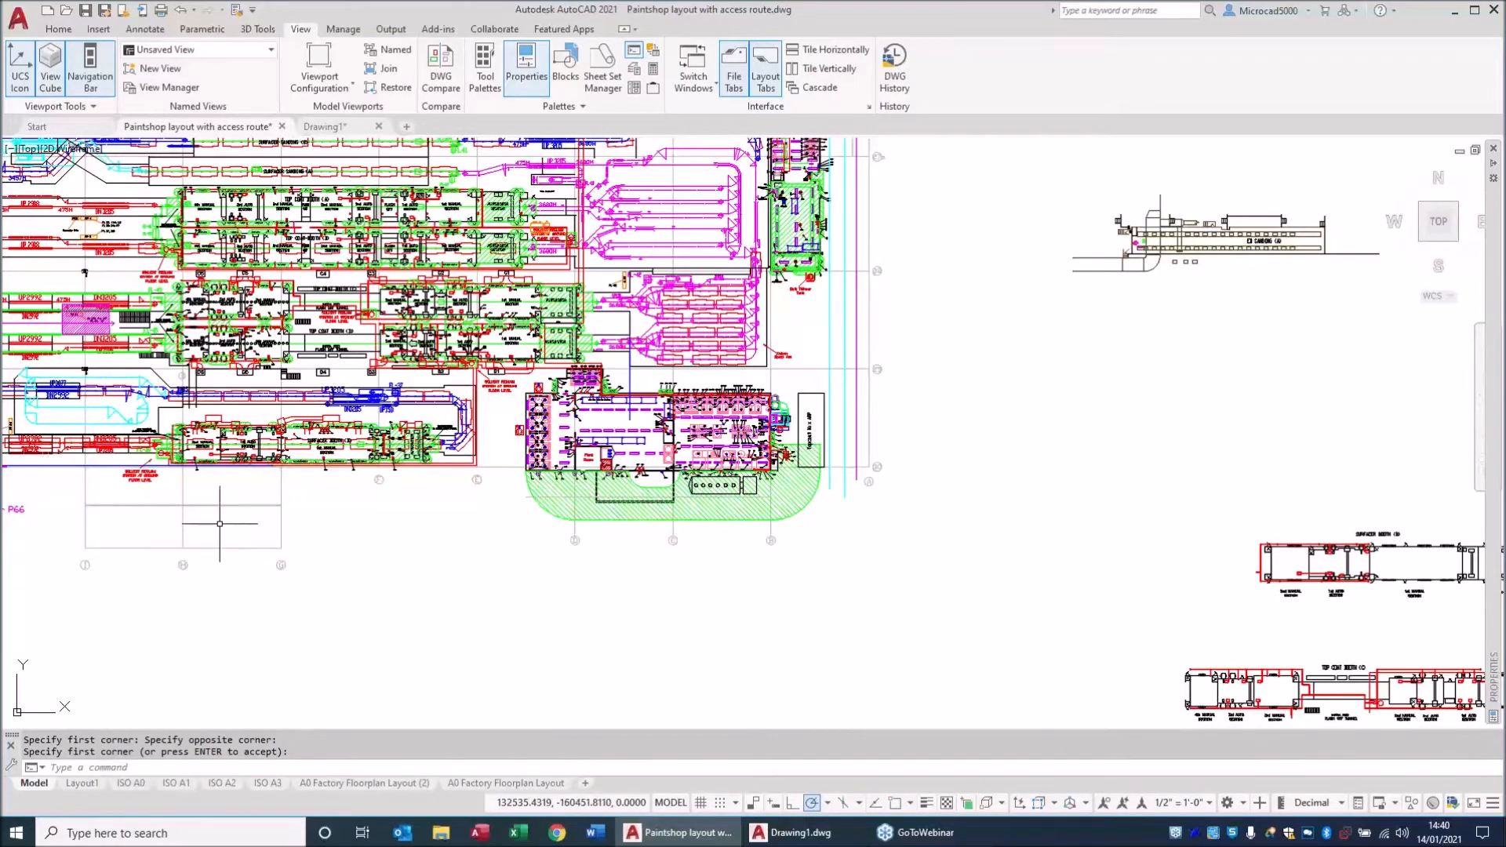
left_click(58, 29)
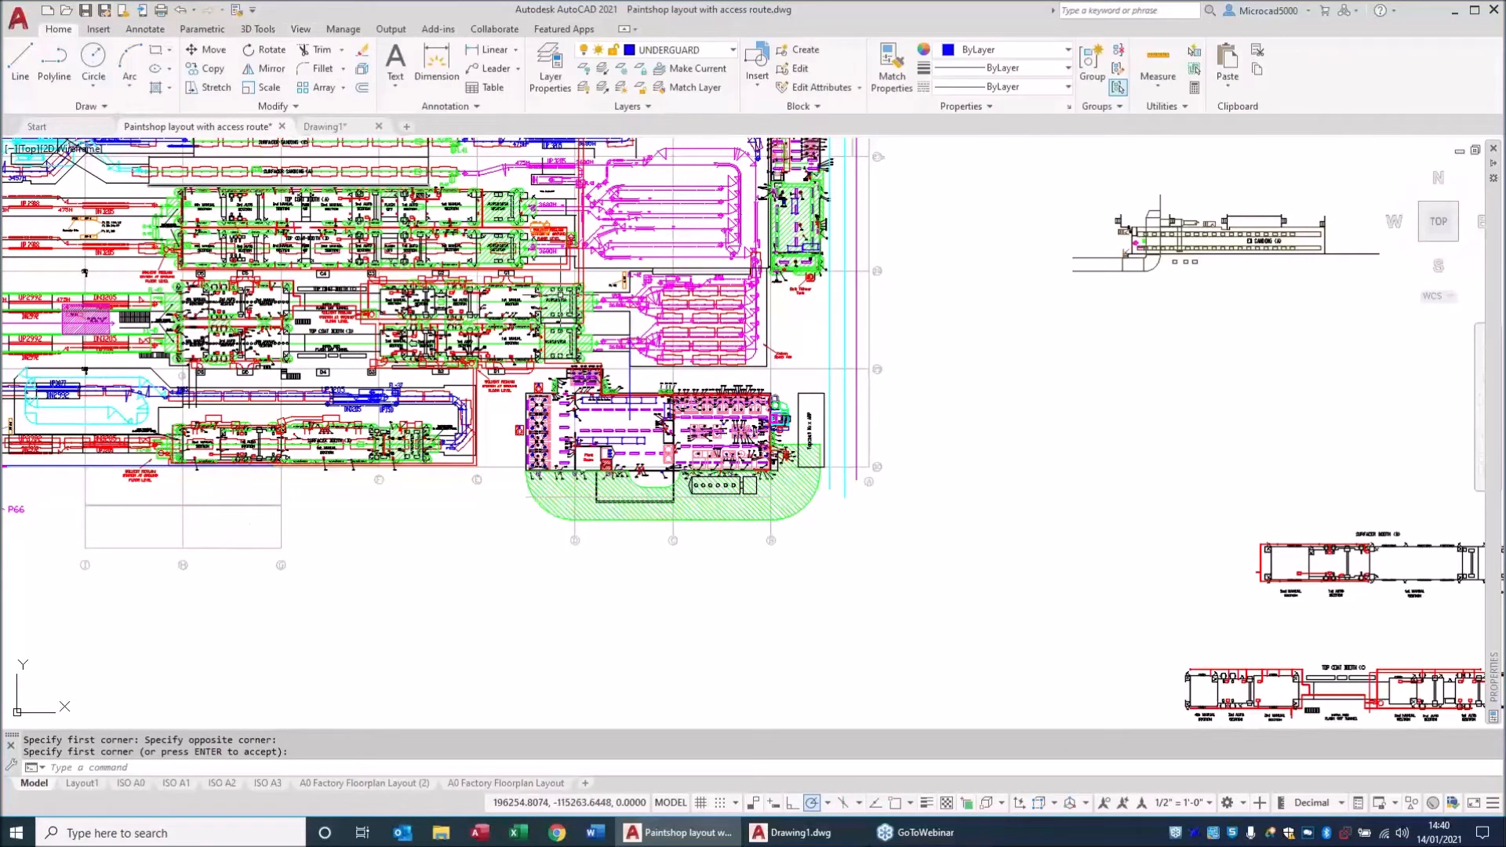
scroll(901, 515, "down", 5)
scroll(754, 294, "up", 3)
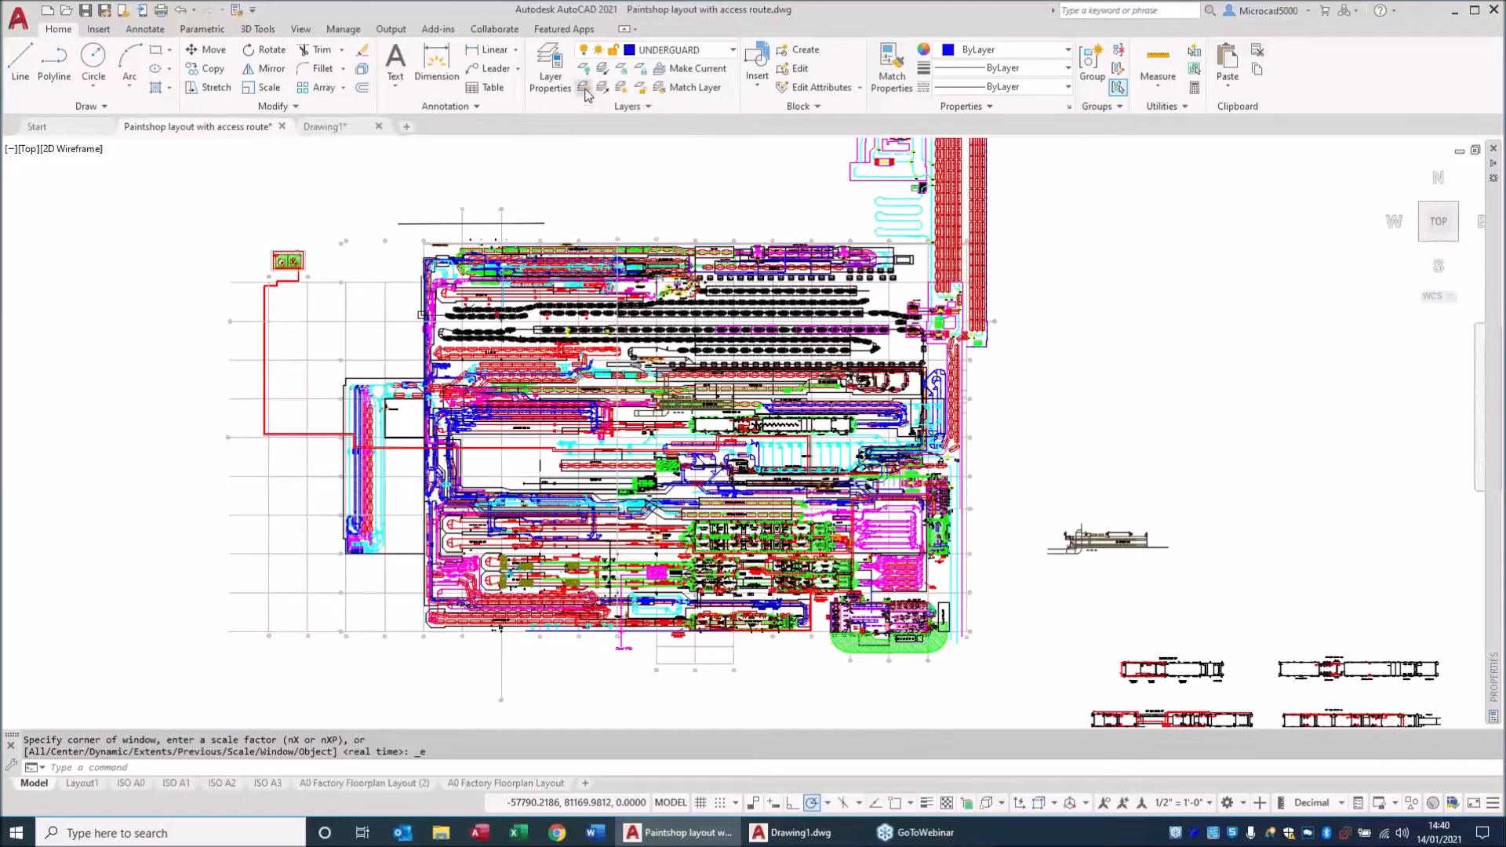
left_click(585, 88)
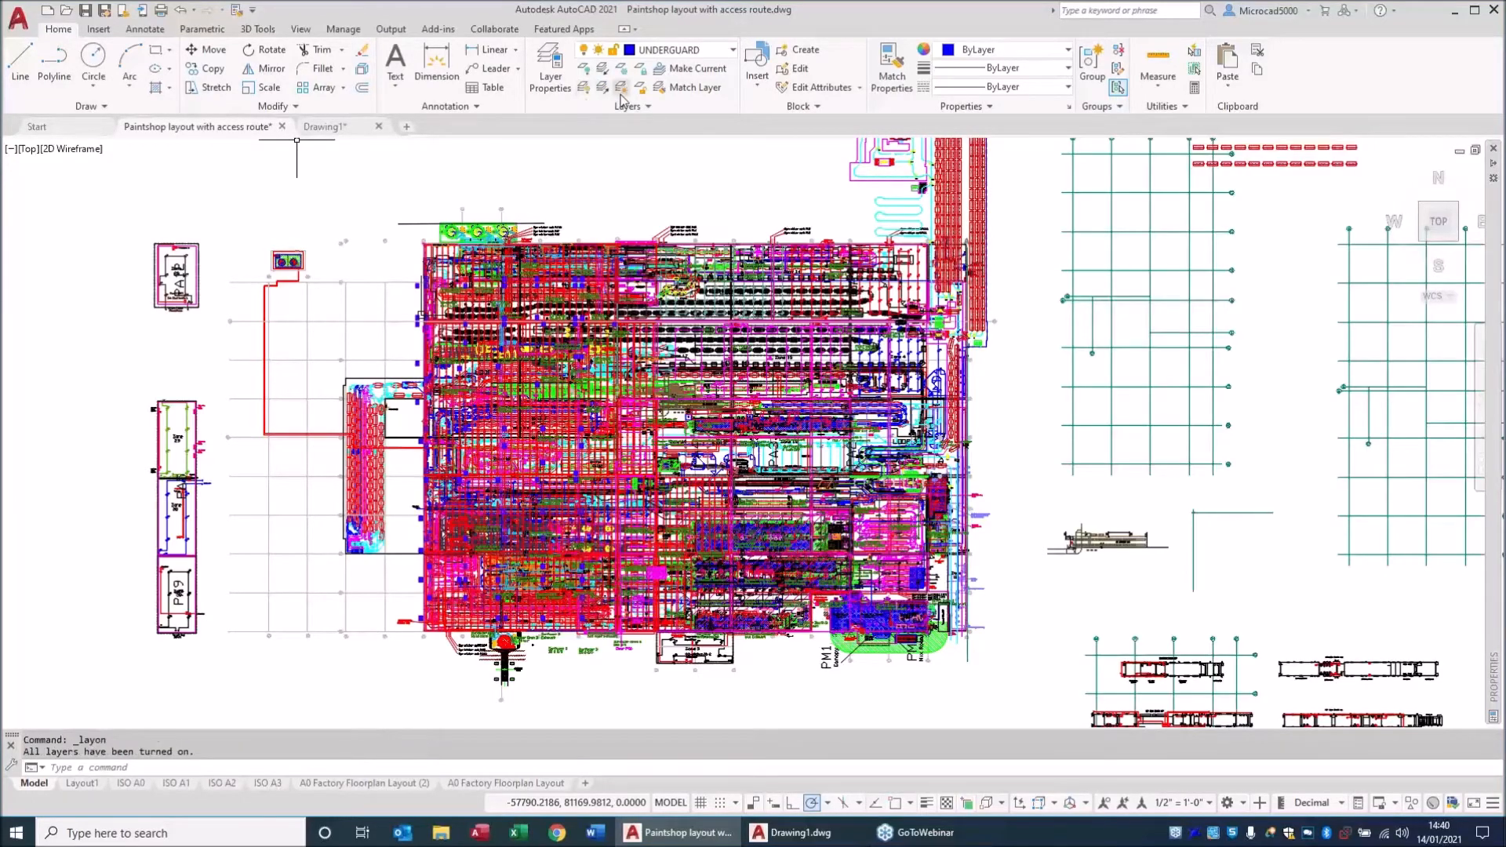
left_click(621, 92)
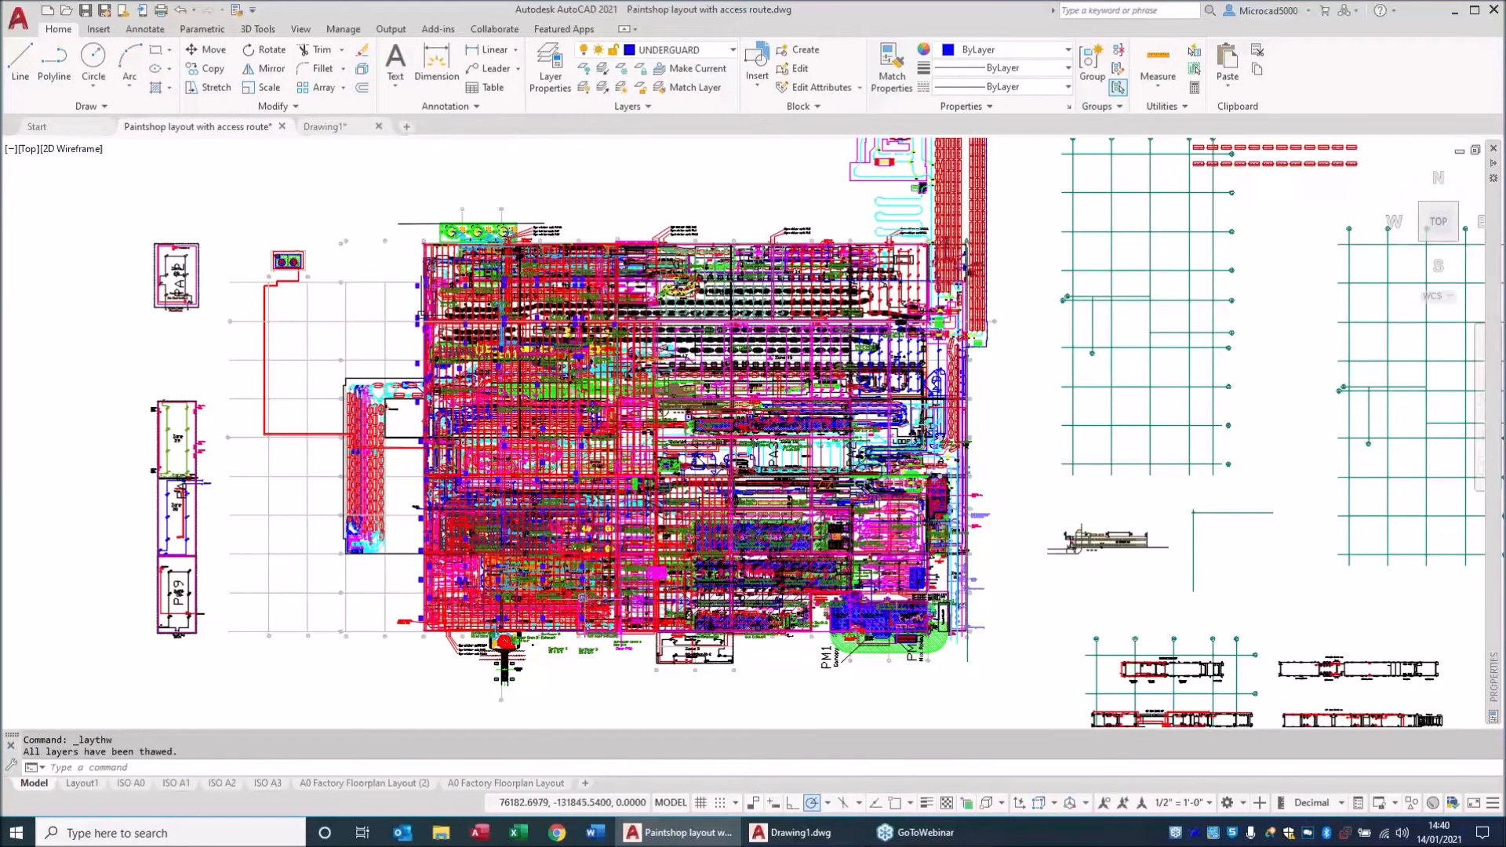
Save the current display framed around the paint mix building as a new view named TopCoat All Layers ON, including the layer snapshot.
scroll(586, 596, "up", 6)
scroll(597, 584, "up", 6)
scroll(663, 541, "down", 8)
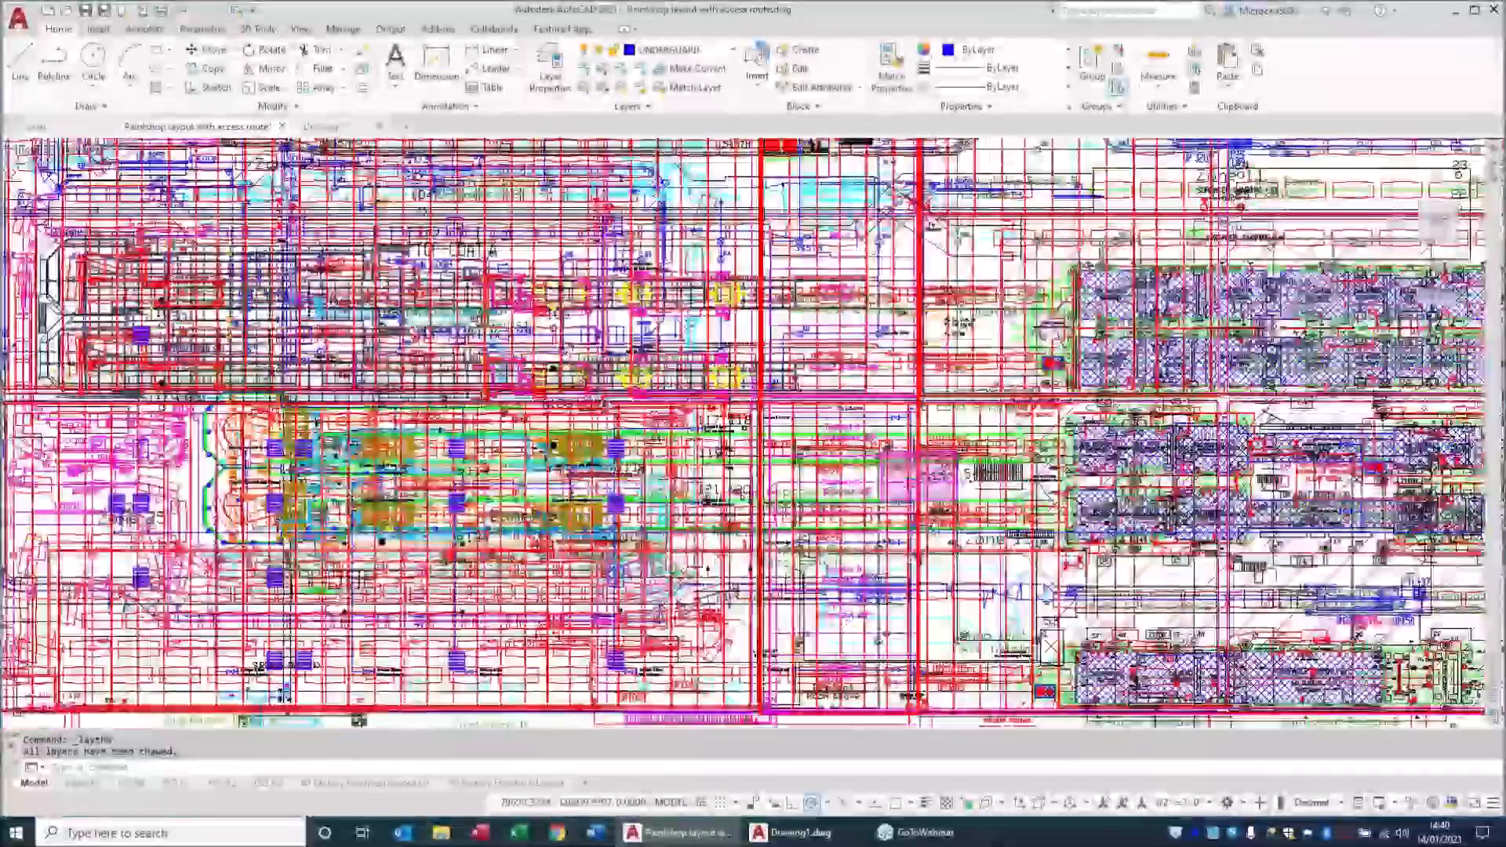
scroll(742, 546, "down", 2)
mouse_move(1296, 641)
middle_mouse_down()
mouse_move(964, 567)
mouse_move(941, 548)
middle_mouse_up()
scroll(865, 548, "up", 4)
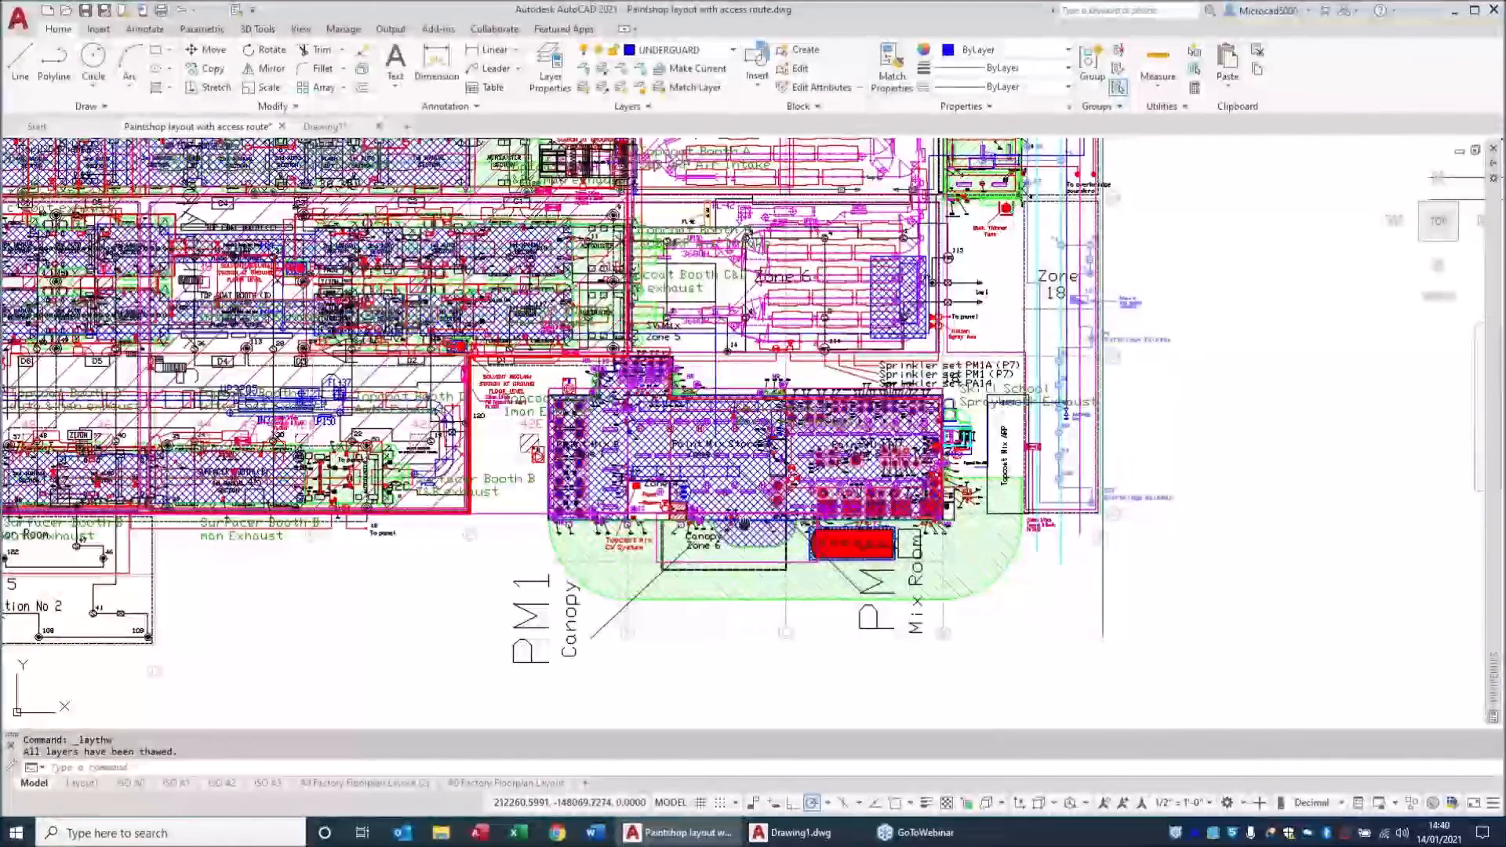
scroll(865, 548, "up", 1)
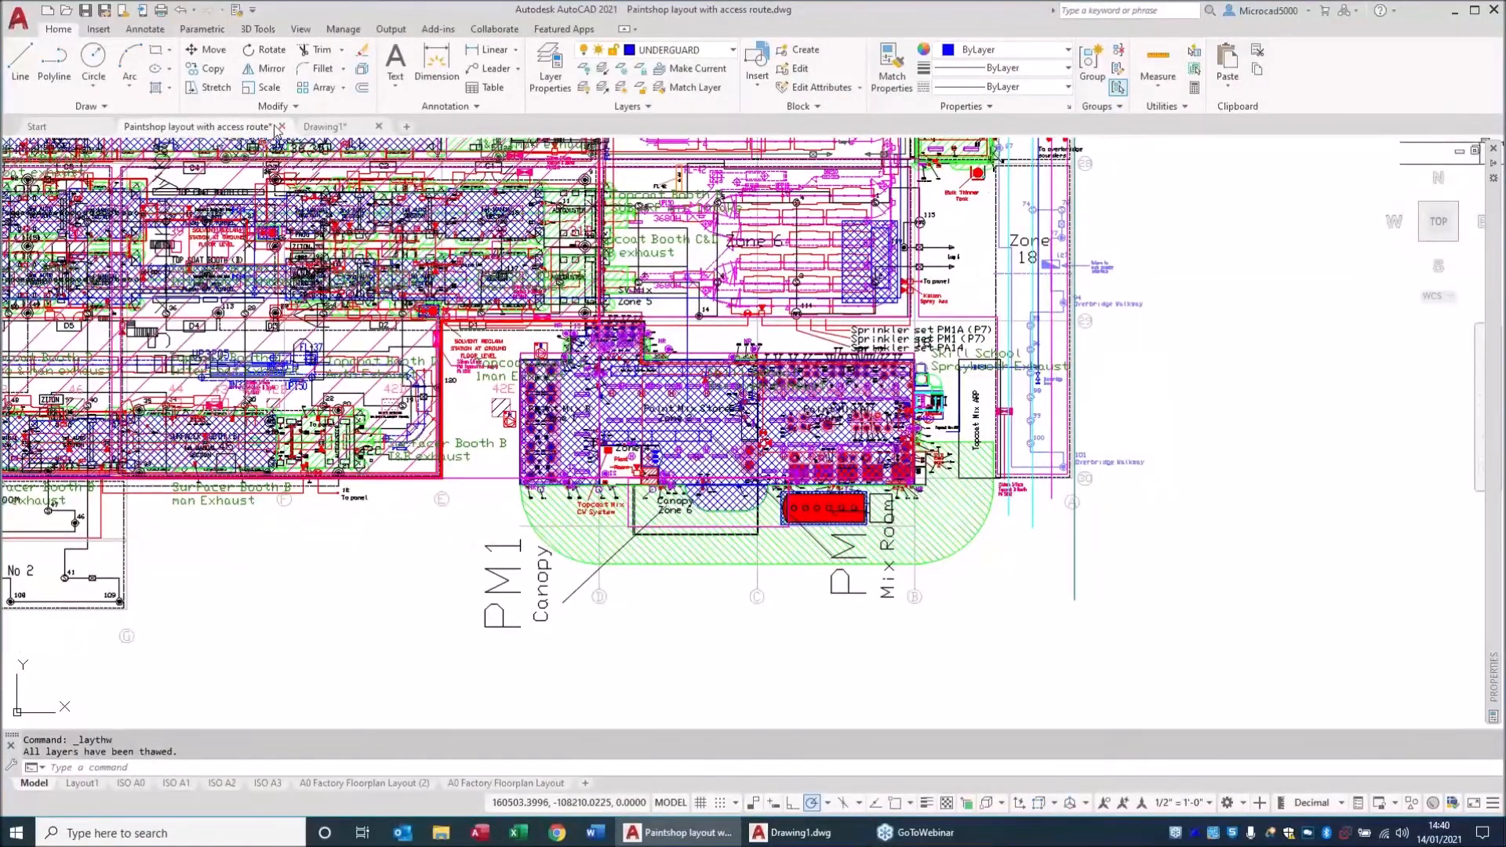
left_click(301, 31)
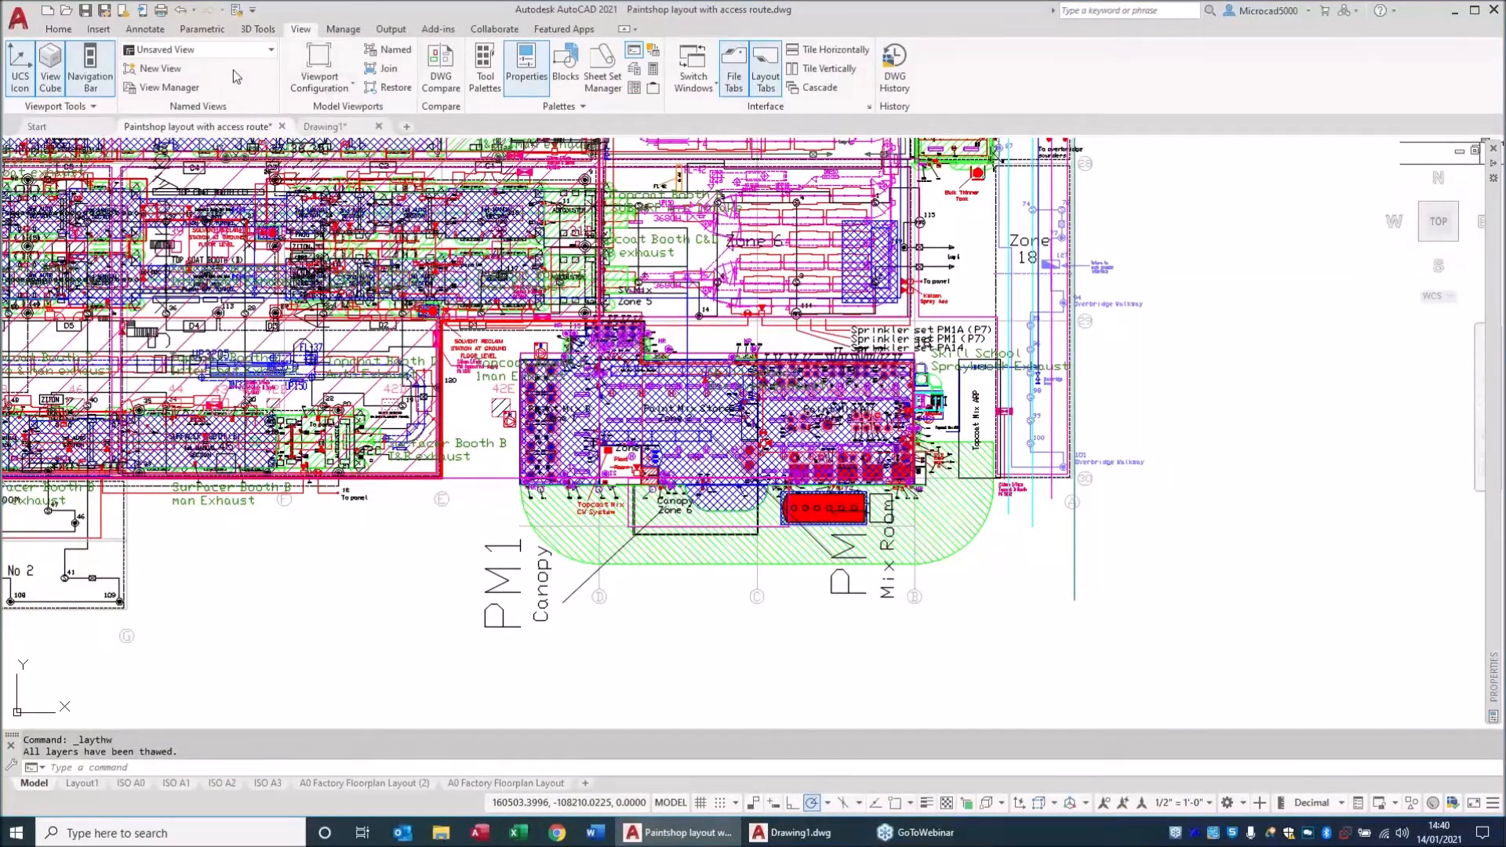
left_click(160, 68)
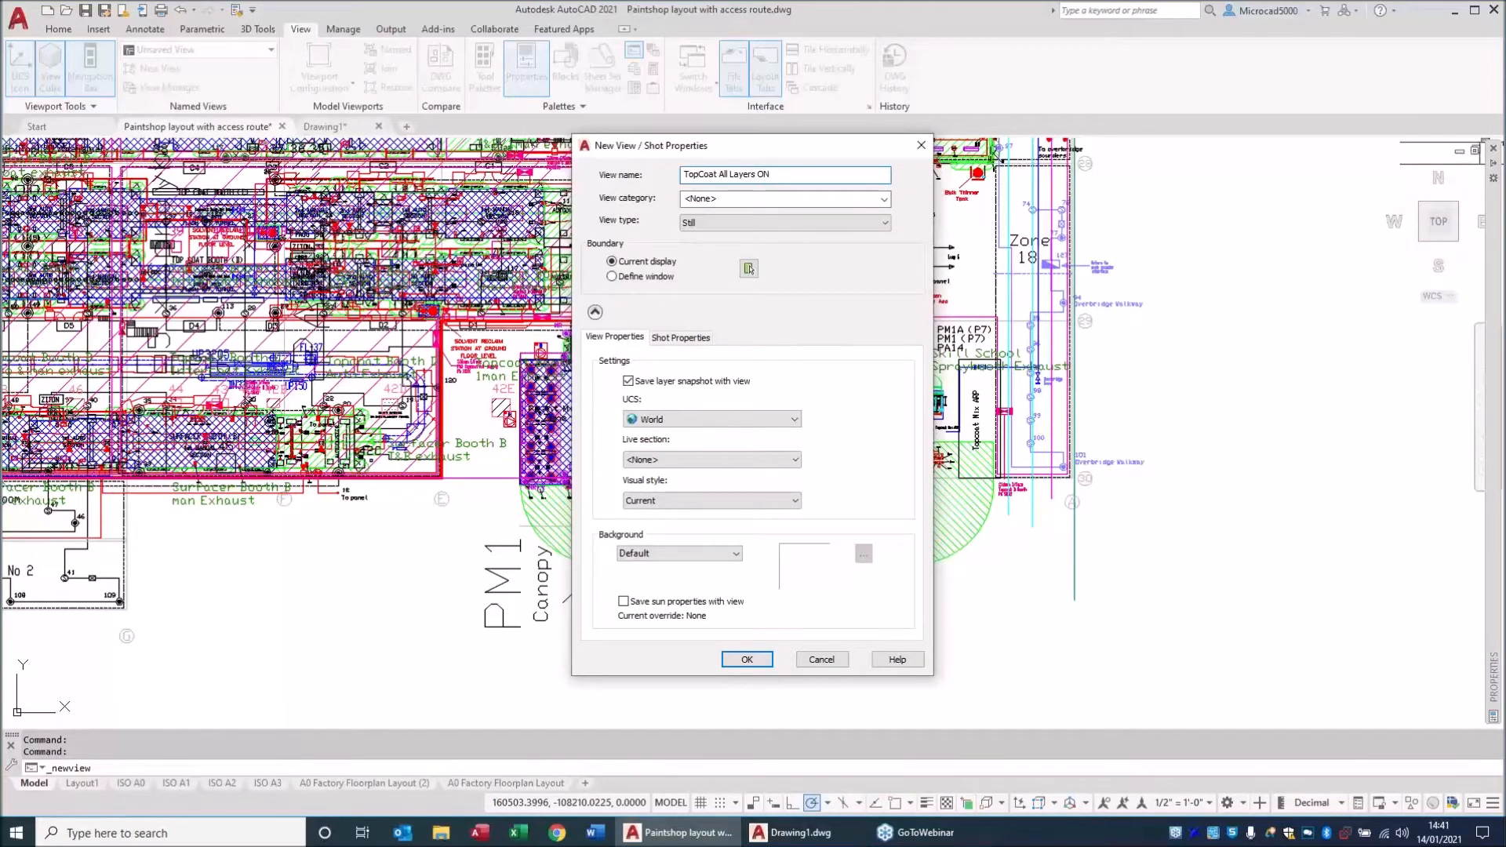
left_click(747, 659)
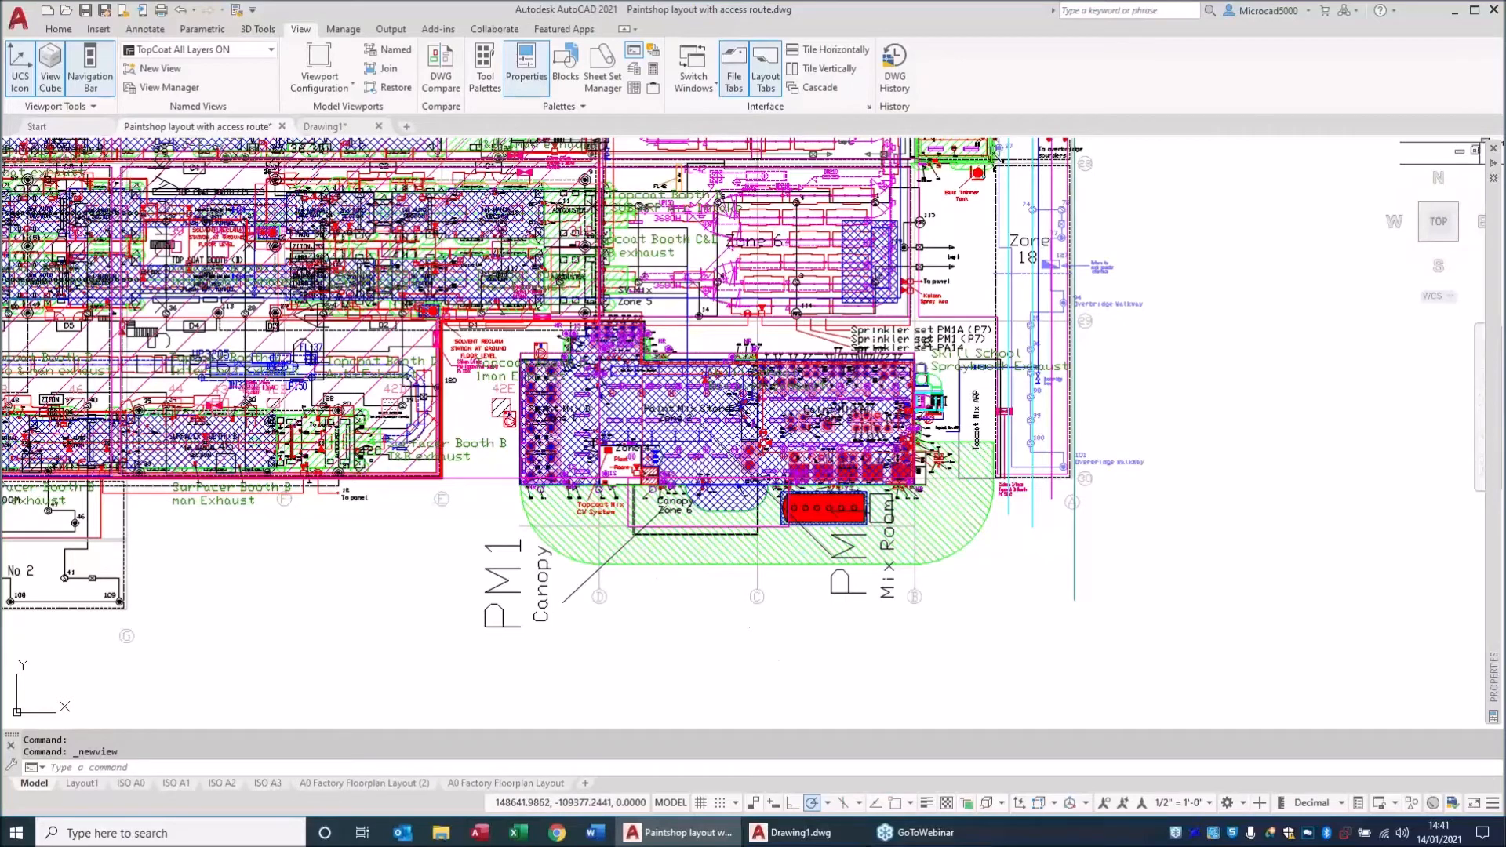
Redefine the boundary of the TopCoat All Layers ON view as a window around the paint mix building and its green hatched surround.
left_click(168, 87)
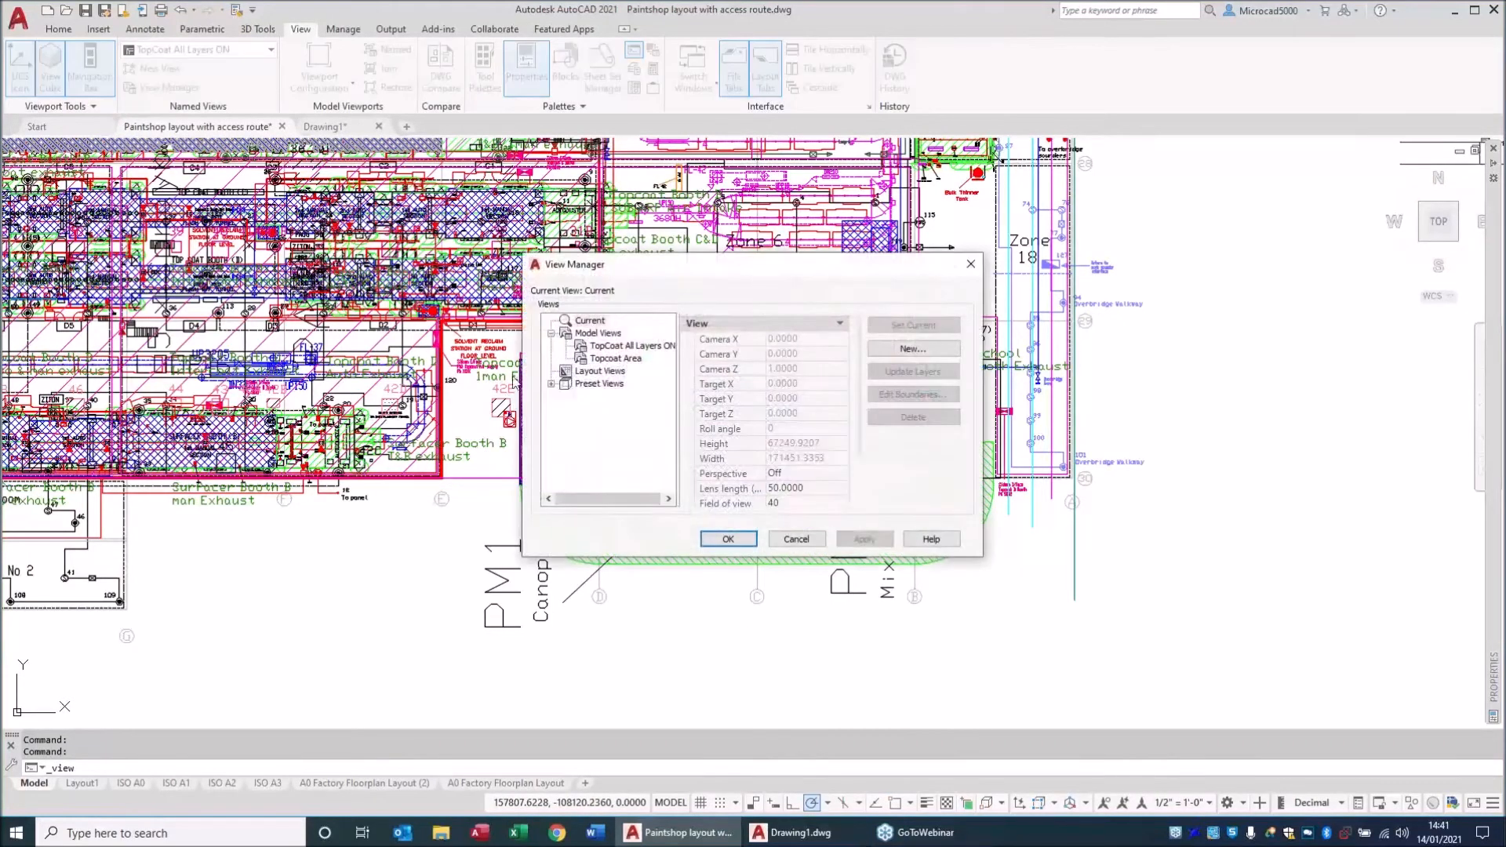
left_click(609, 347)
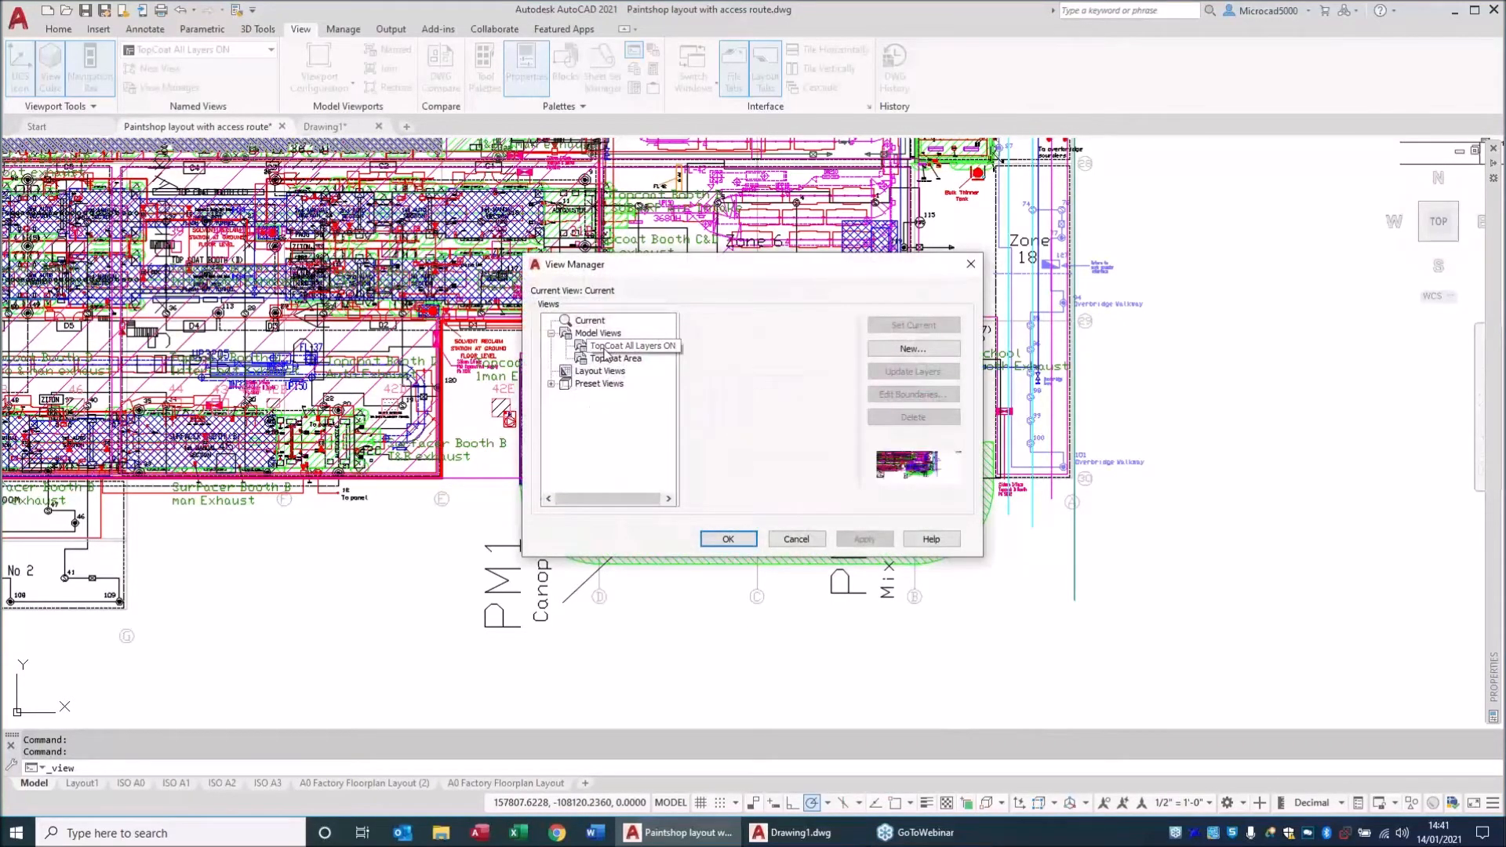
left_click(909, 395)
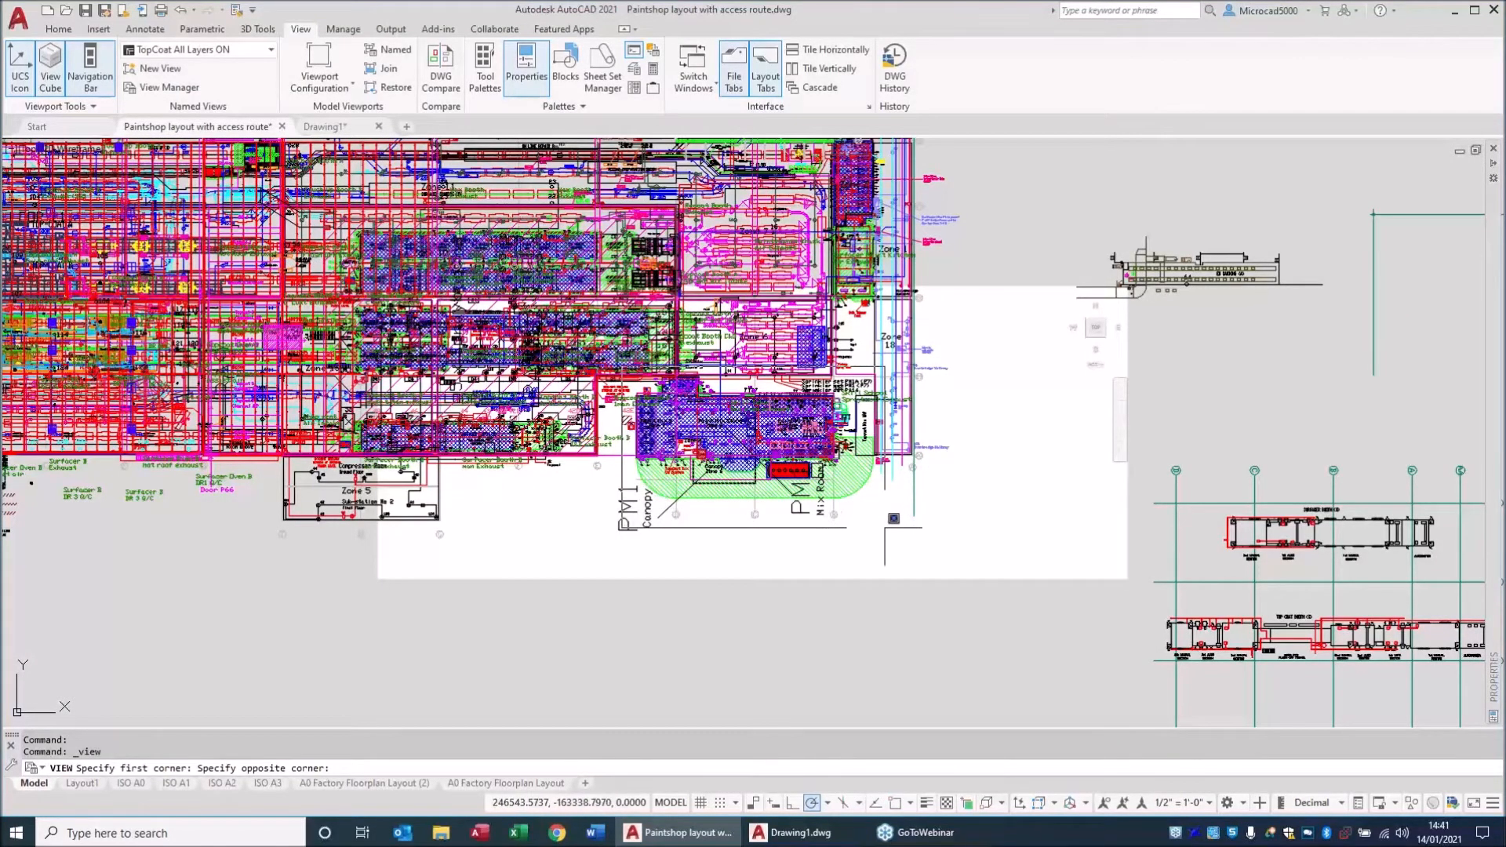
left_click(885, 527)
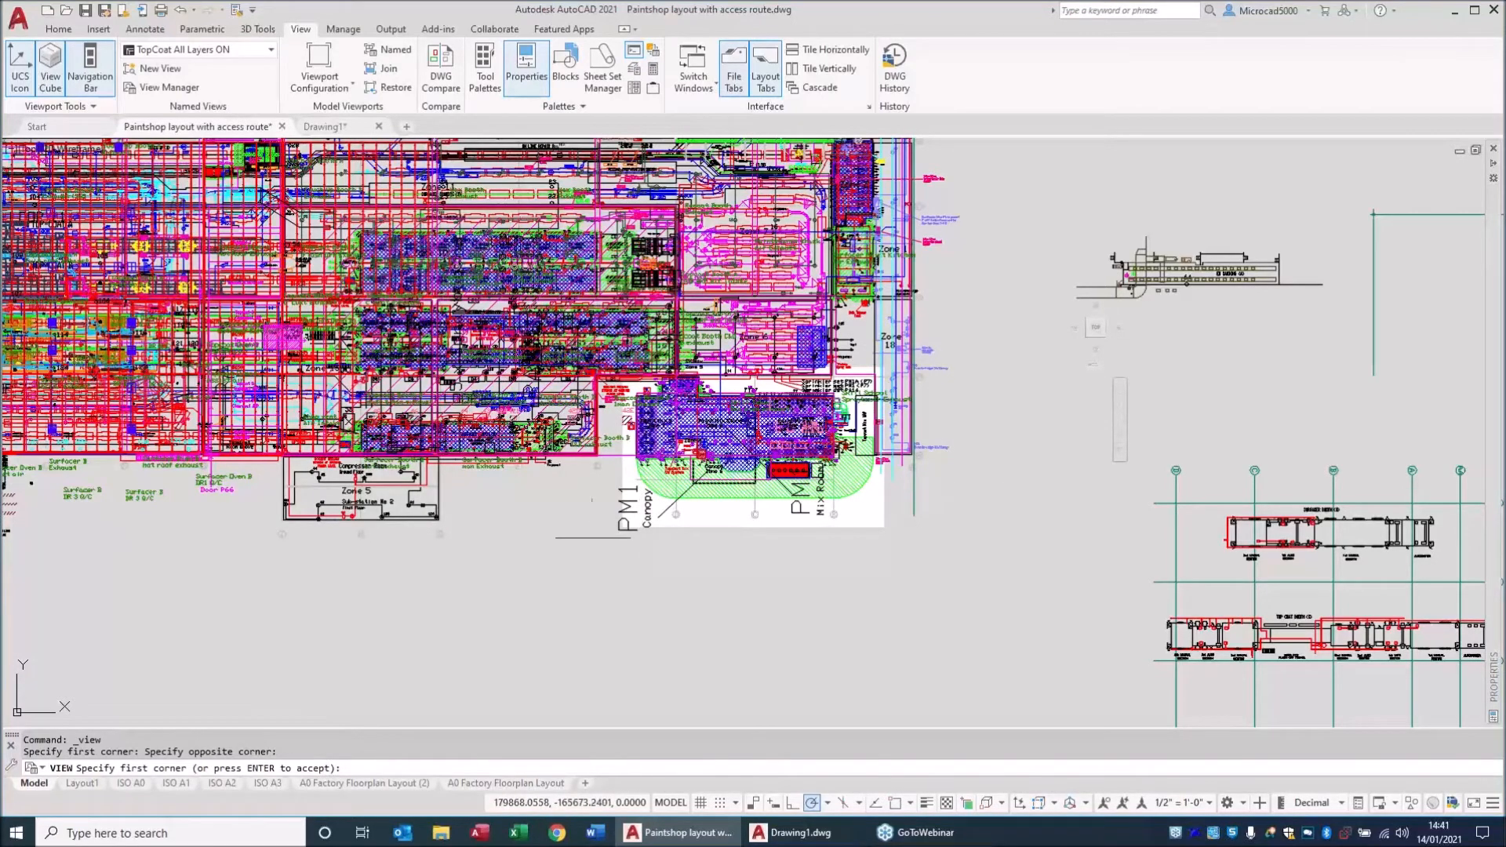
left_click(613, 534)
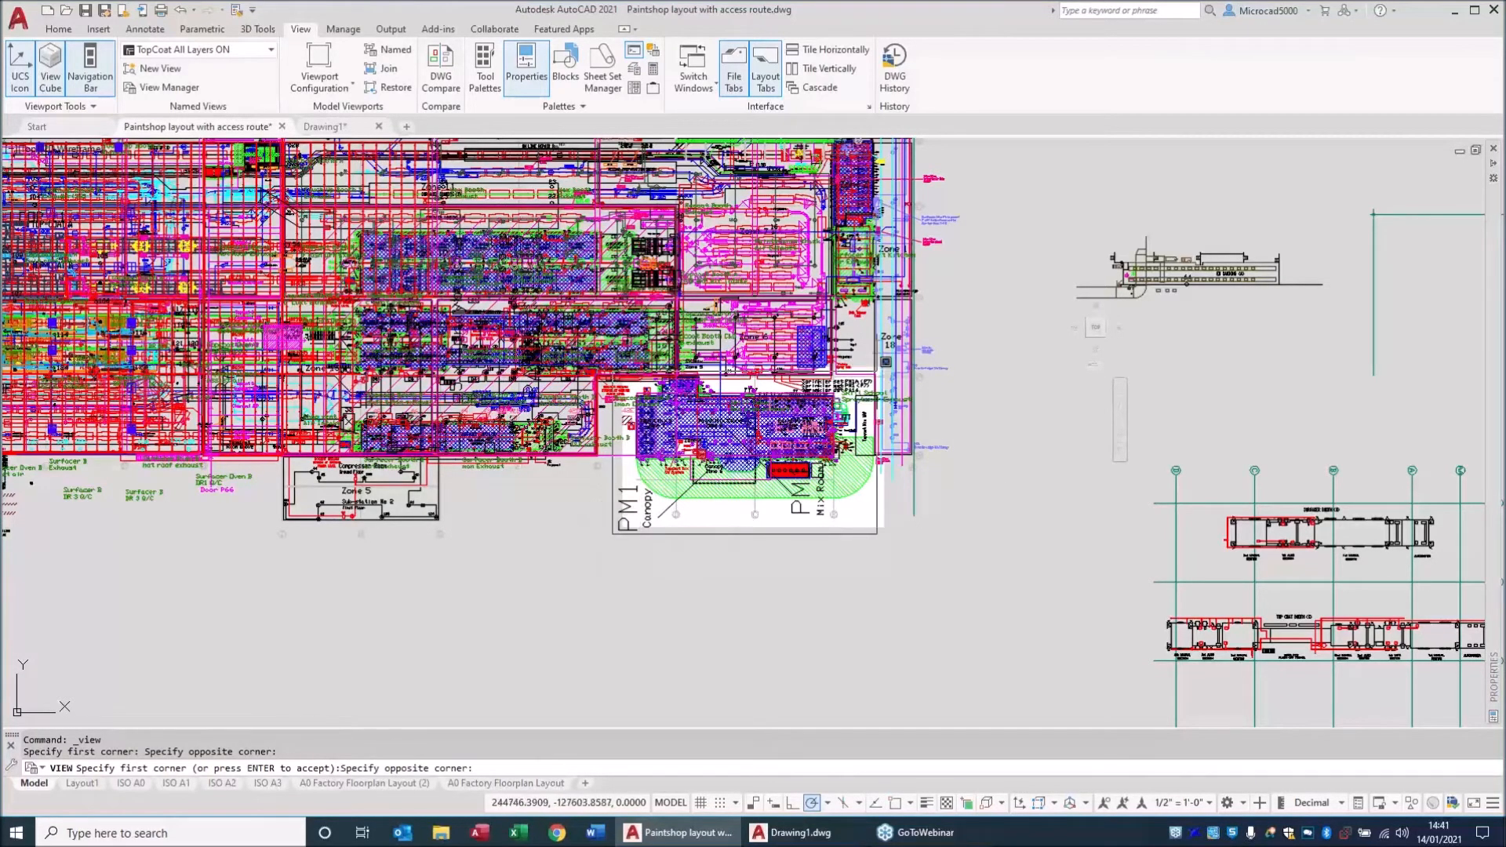
left_click(889, 369)
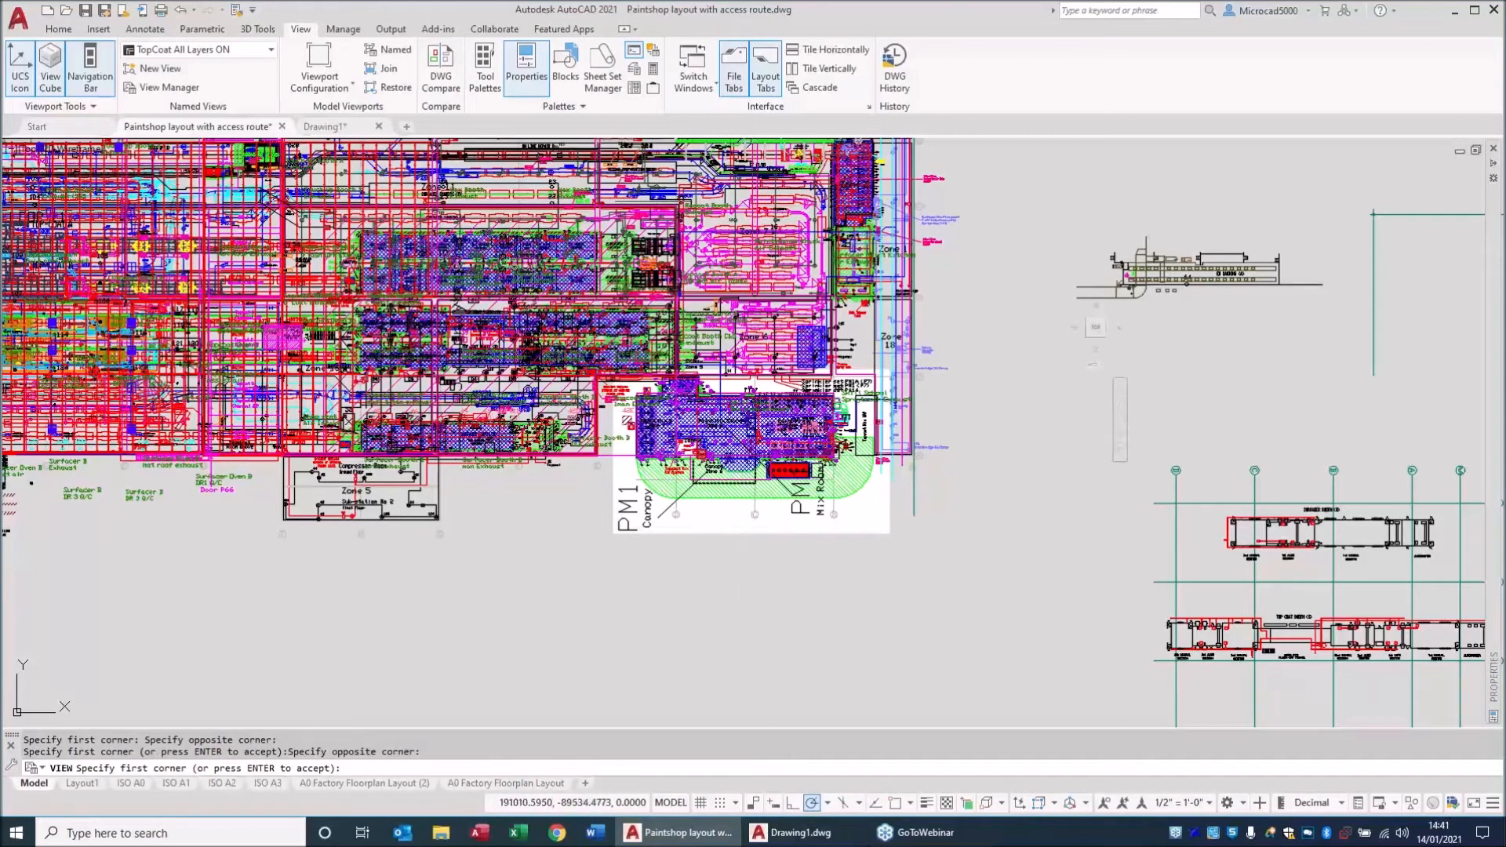
key("Return")
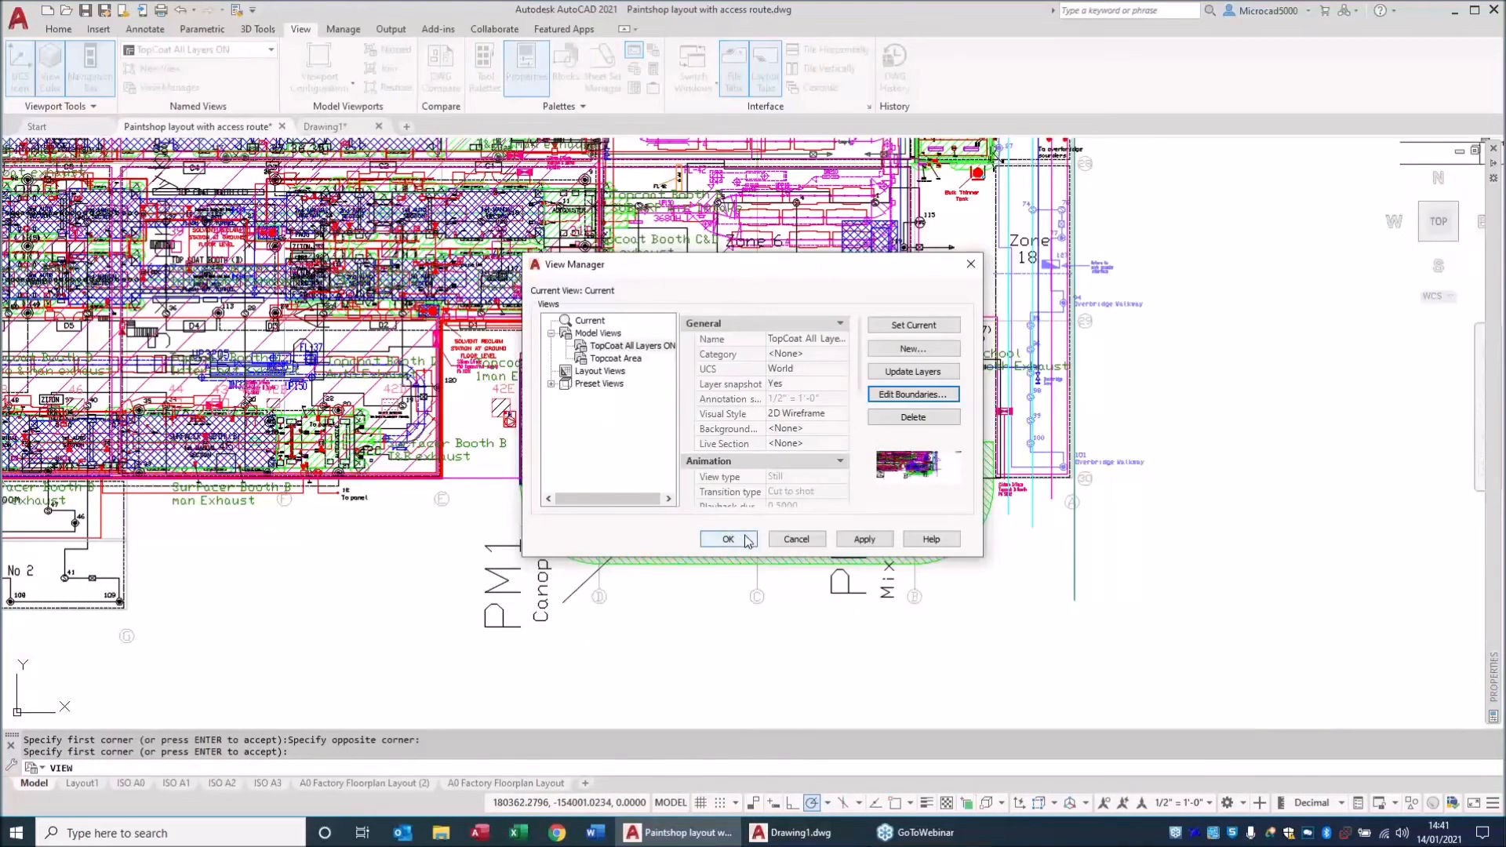
left_click(864, 538)
left_click(728, 539)
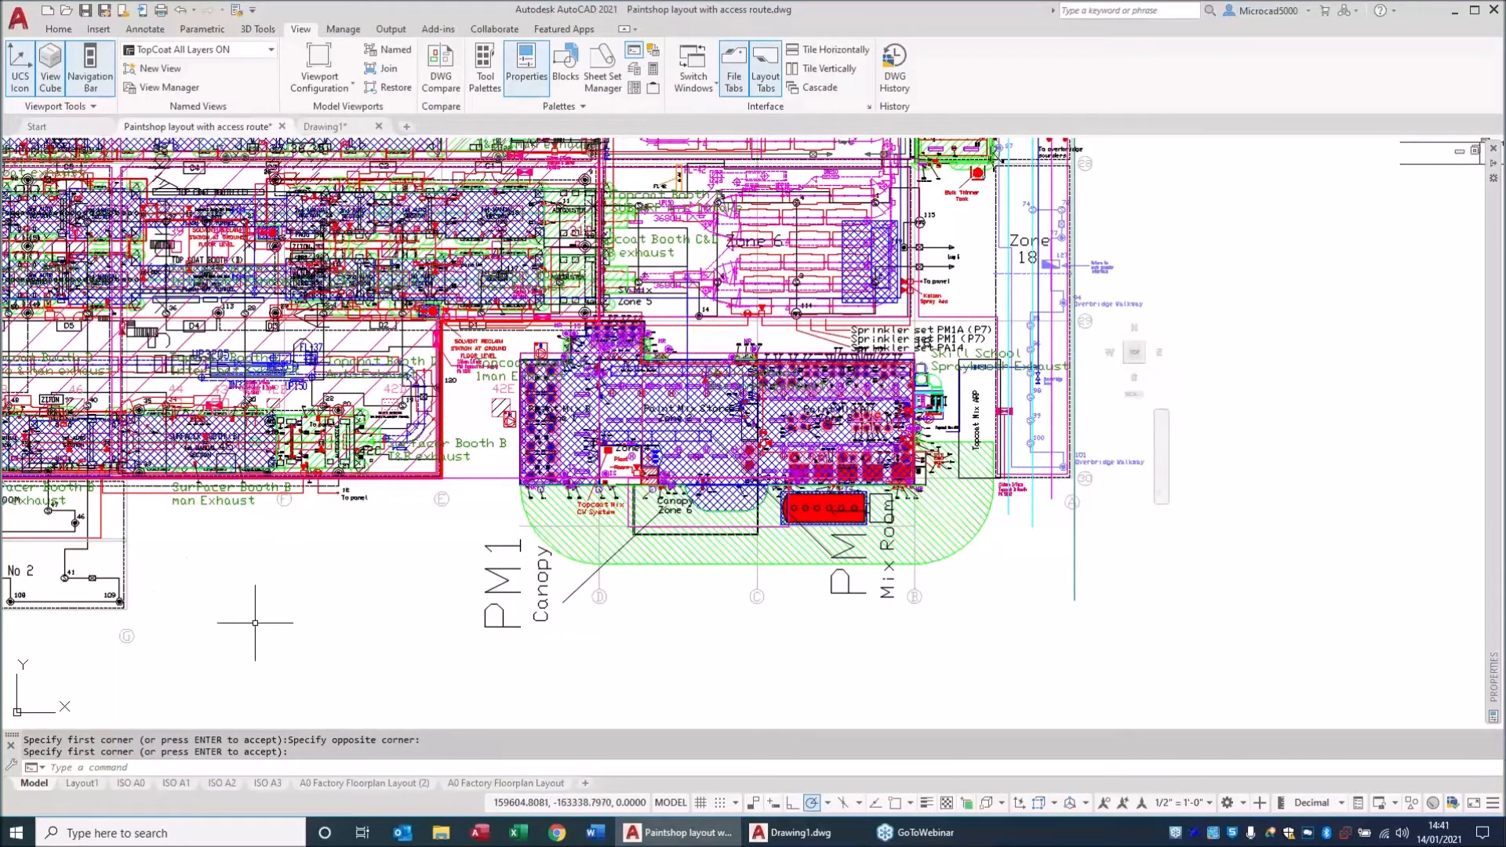
Insert the Topcoat Area named view on the ISO A0 layout at 1:100 in the sheet's upper left corner.
left_click(140, 783)
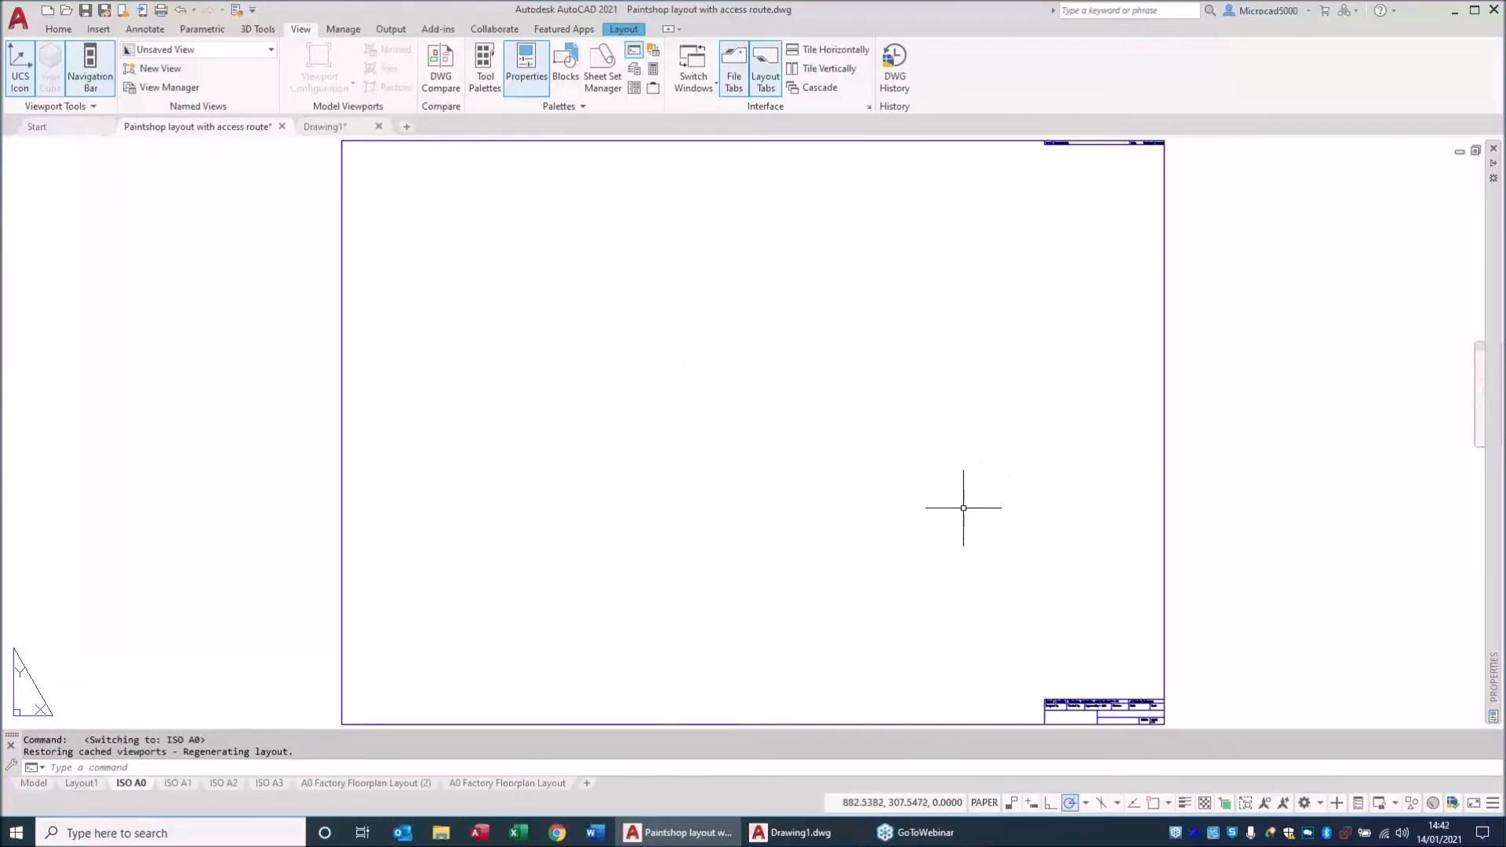
left_click(628, 33)
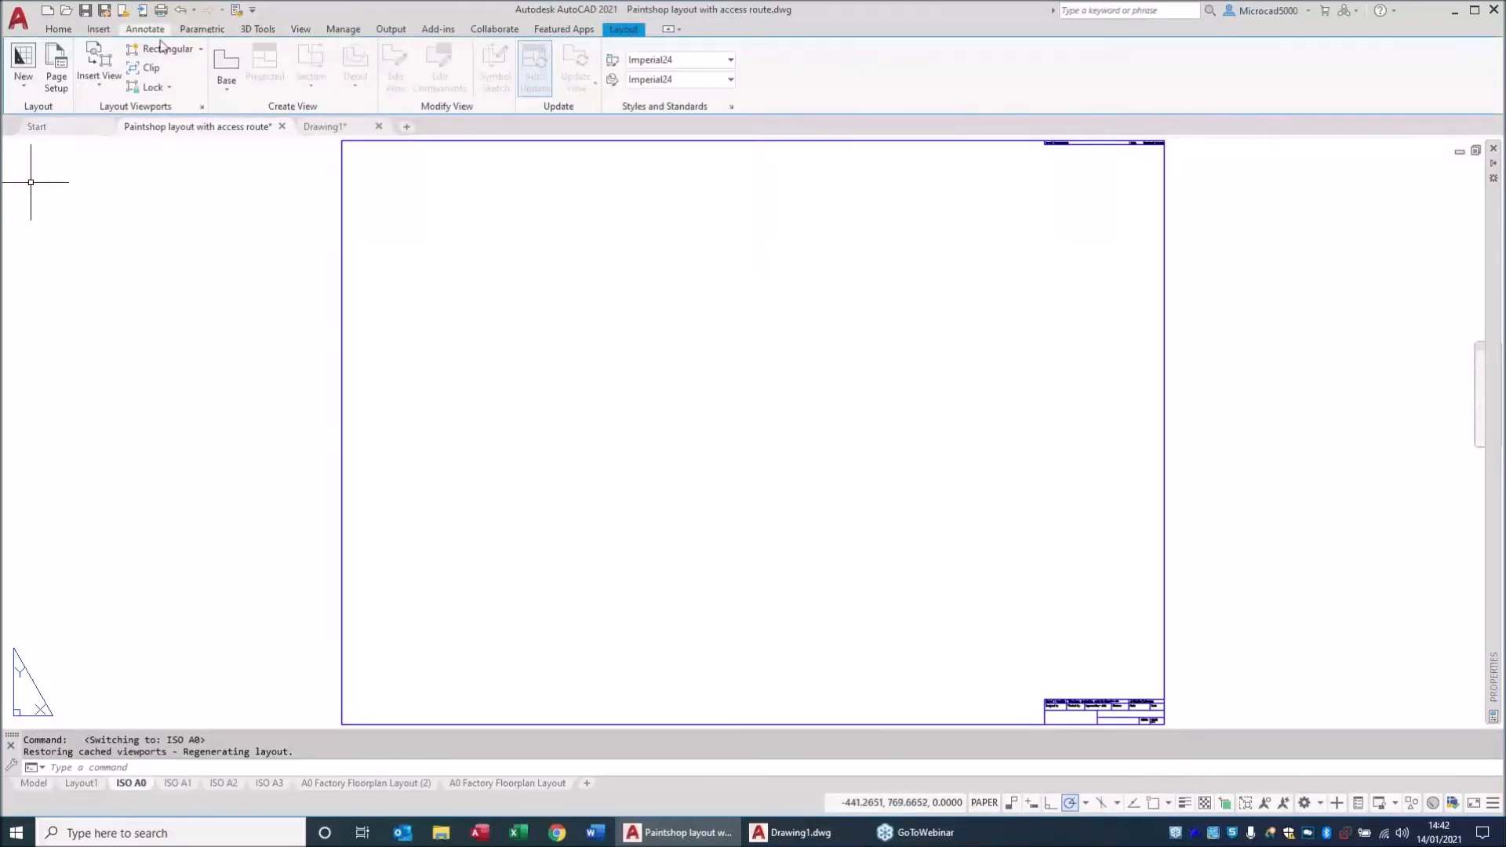
left_click(157, 53)
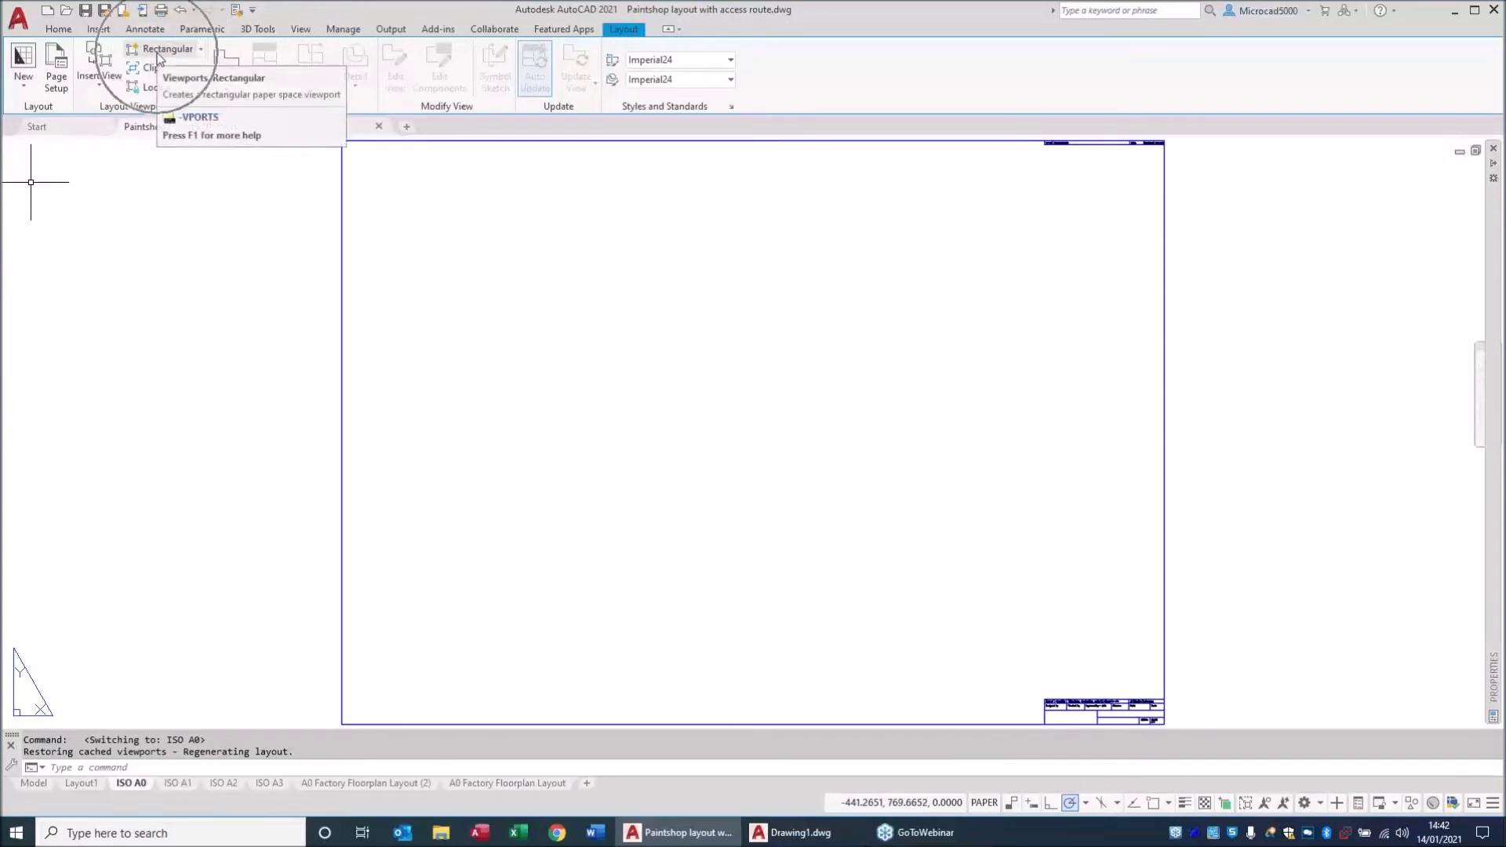
left_click(100, 90)
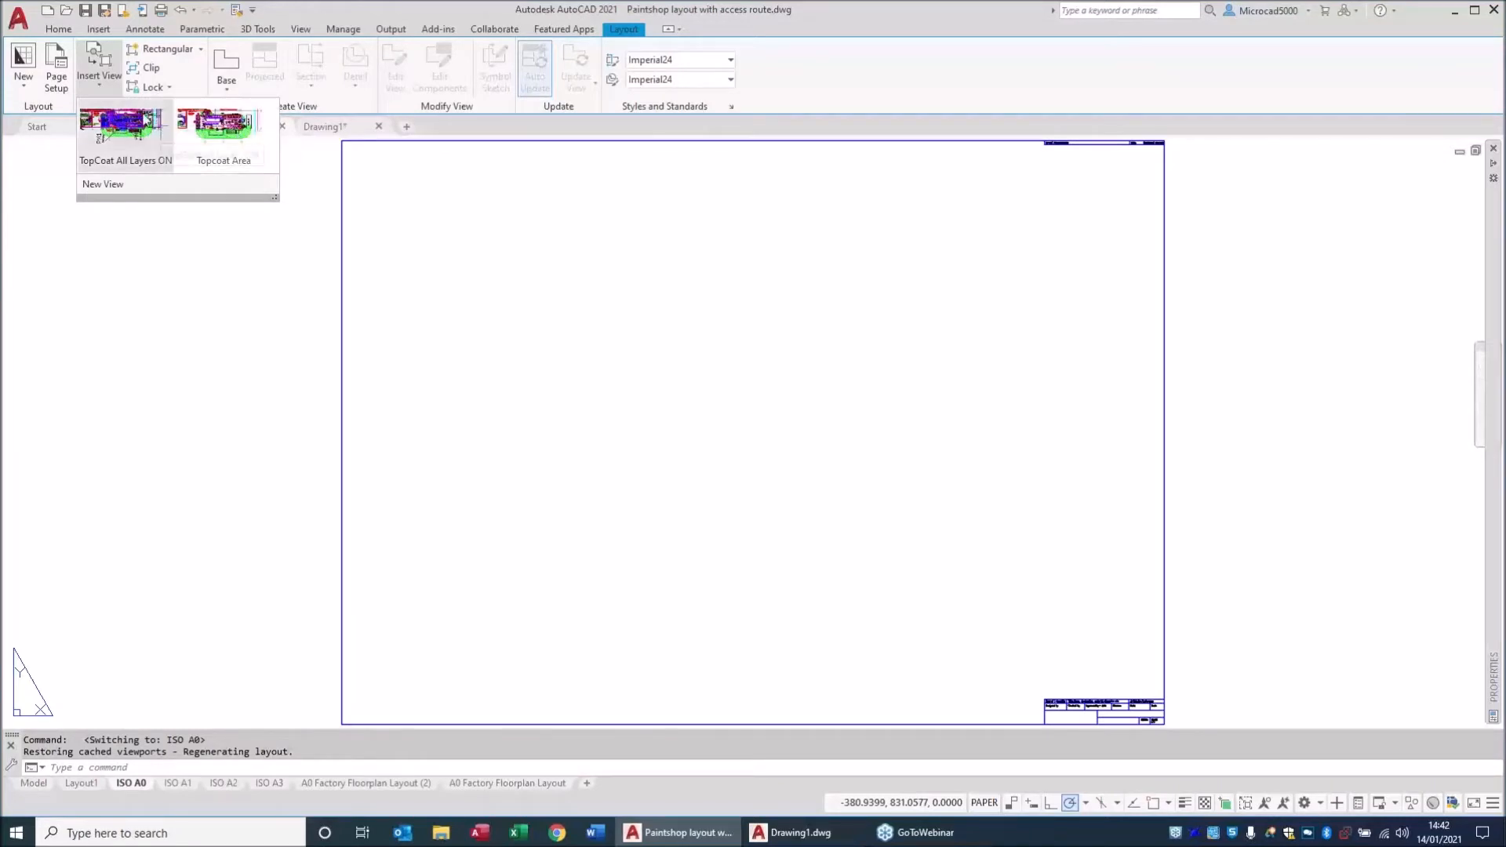
left_click(225, 133)
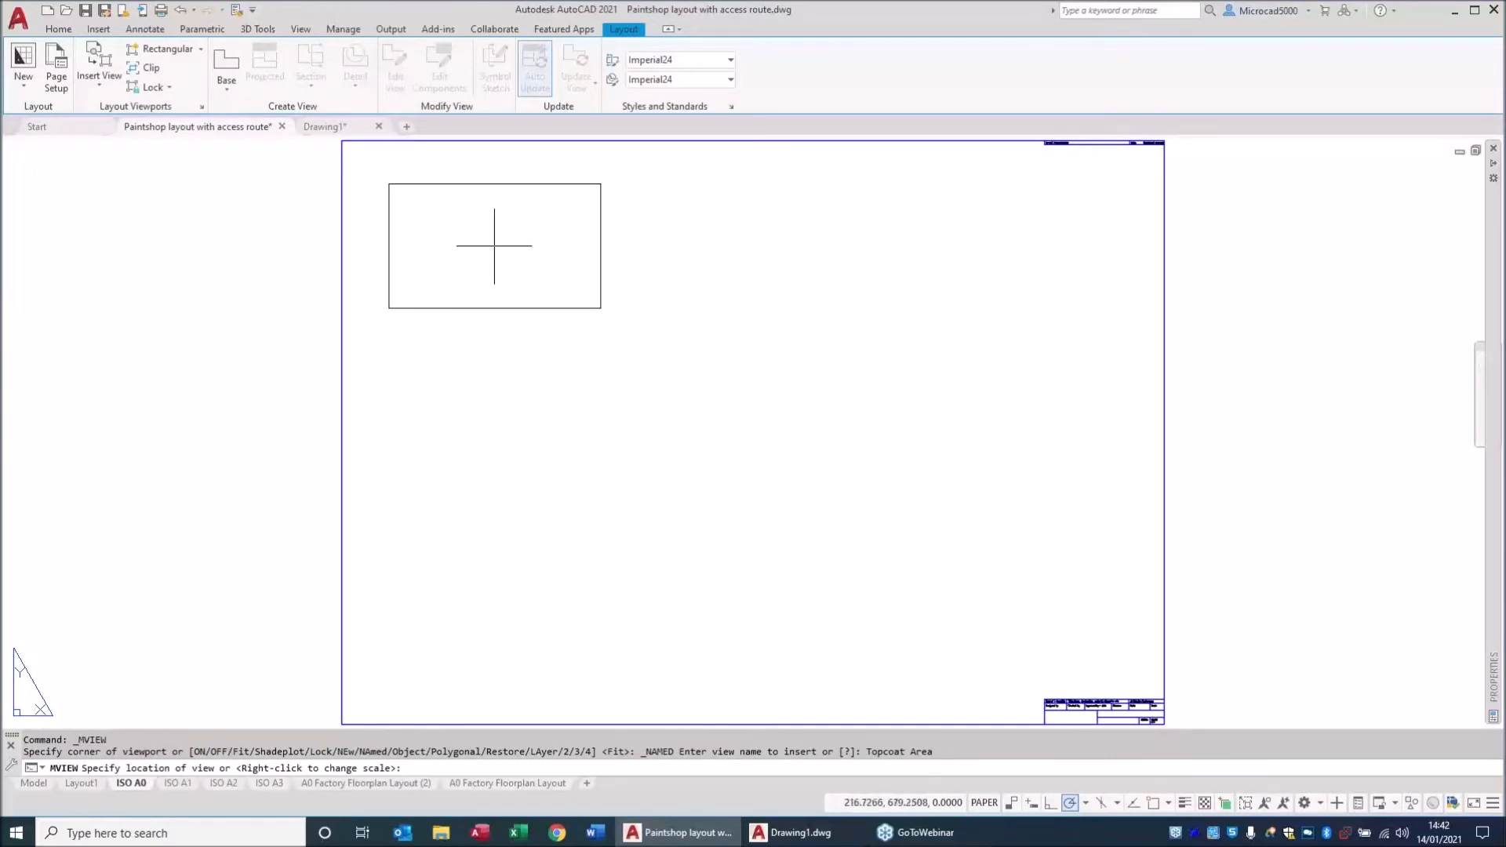
right_click(532, 298)
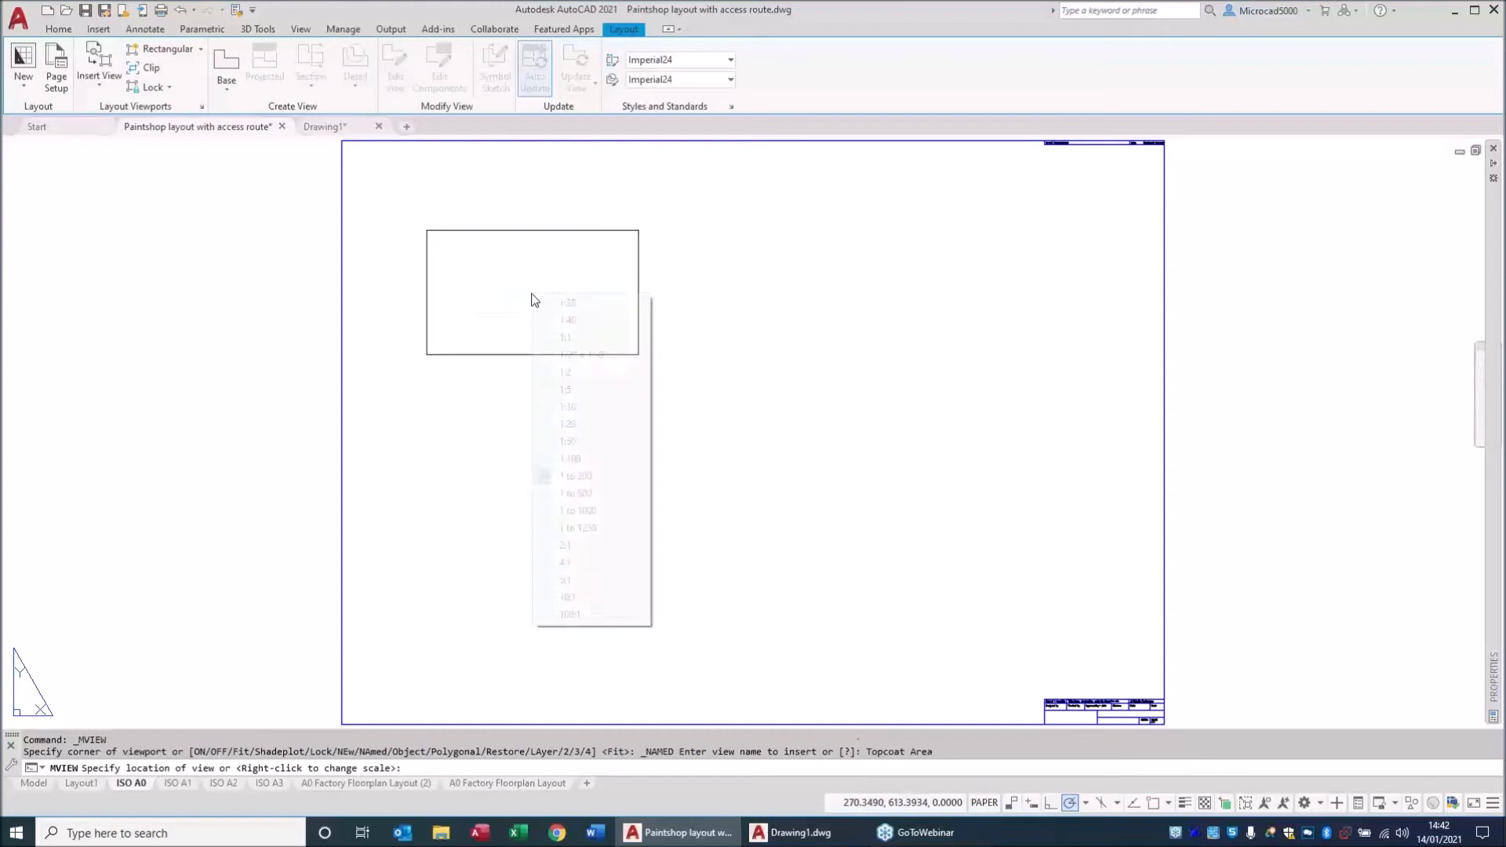
left_click(572, 458)
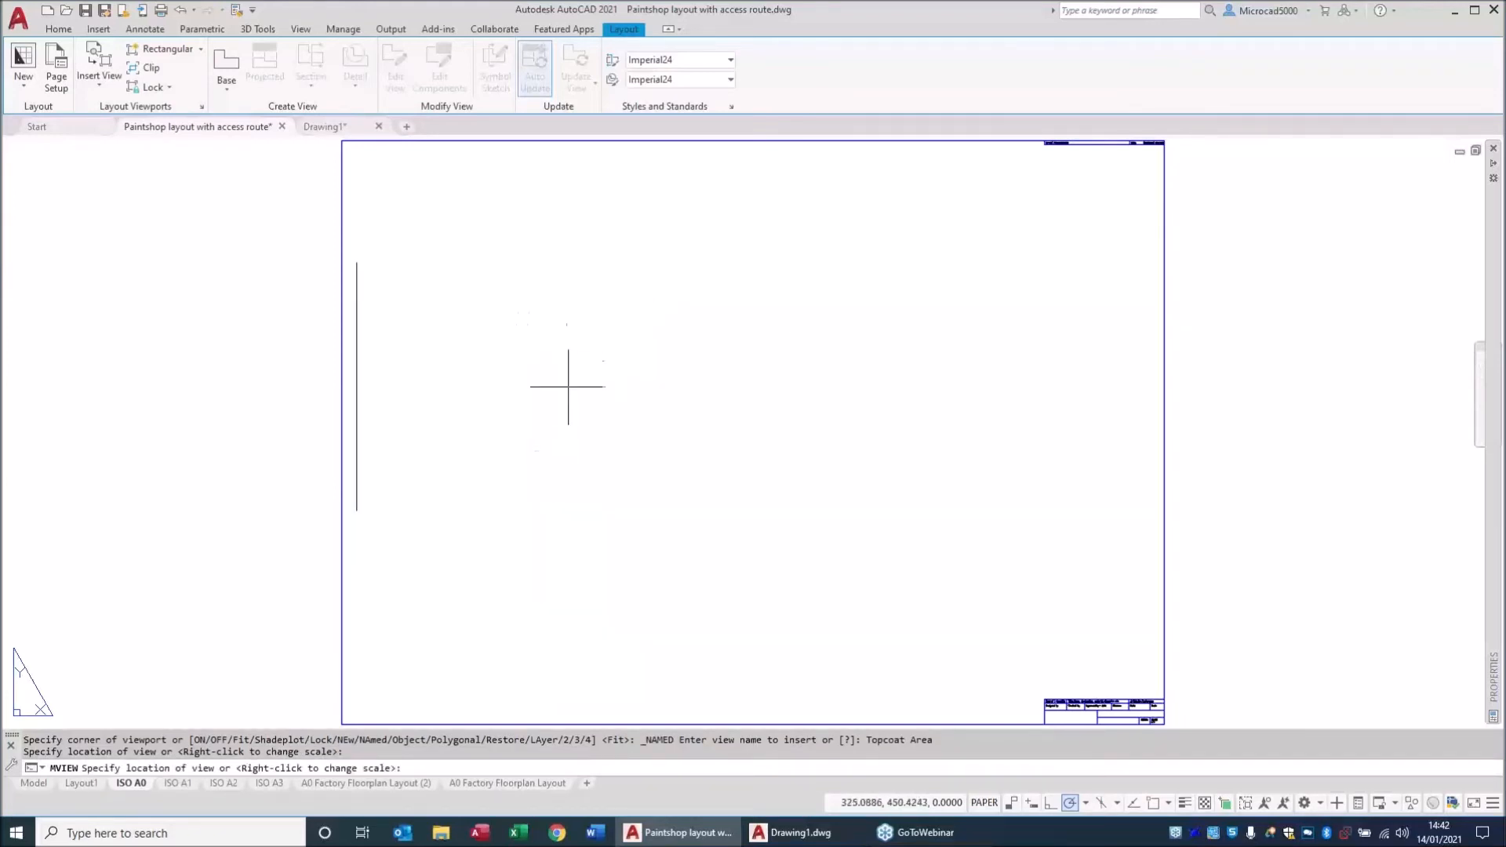
left_click(573, 277)
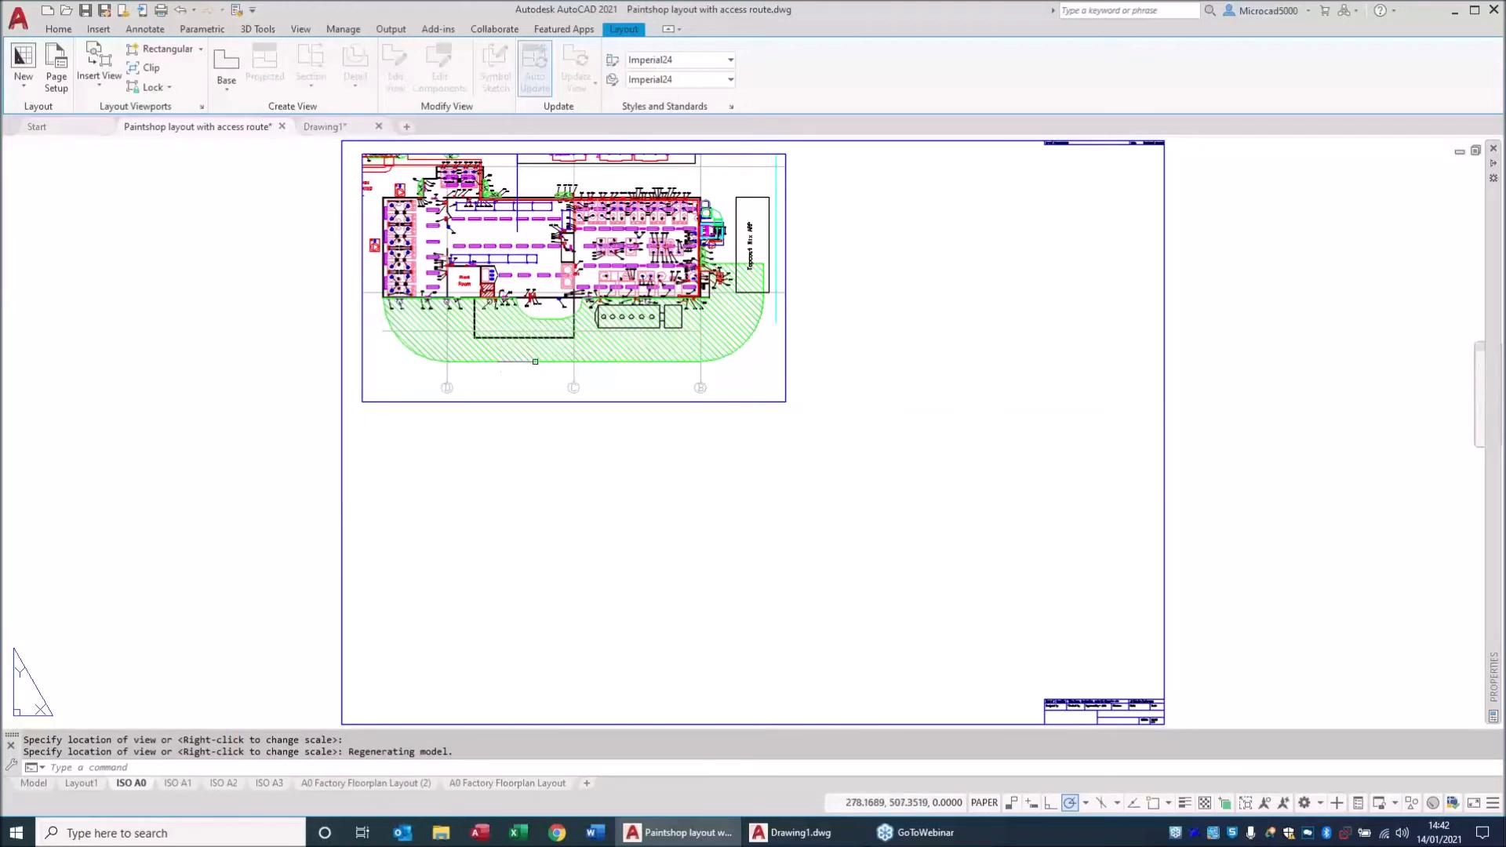
double_click(749, 223)
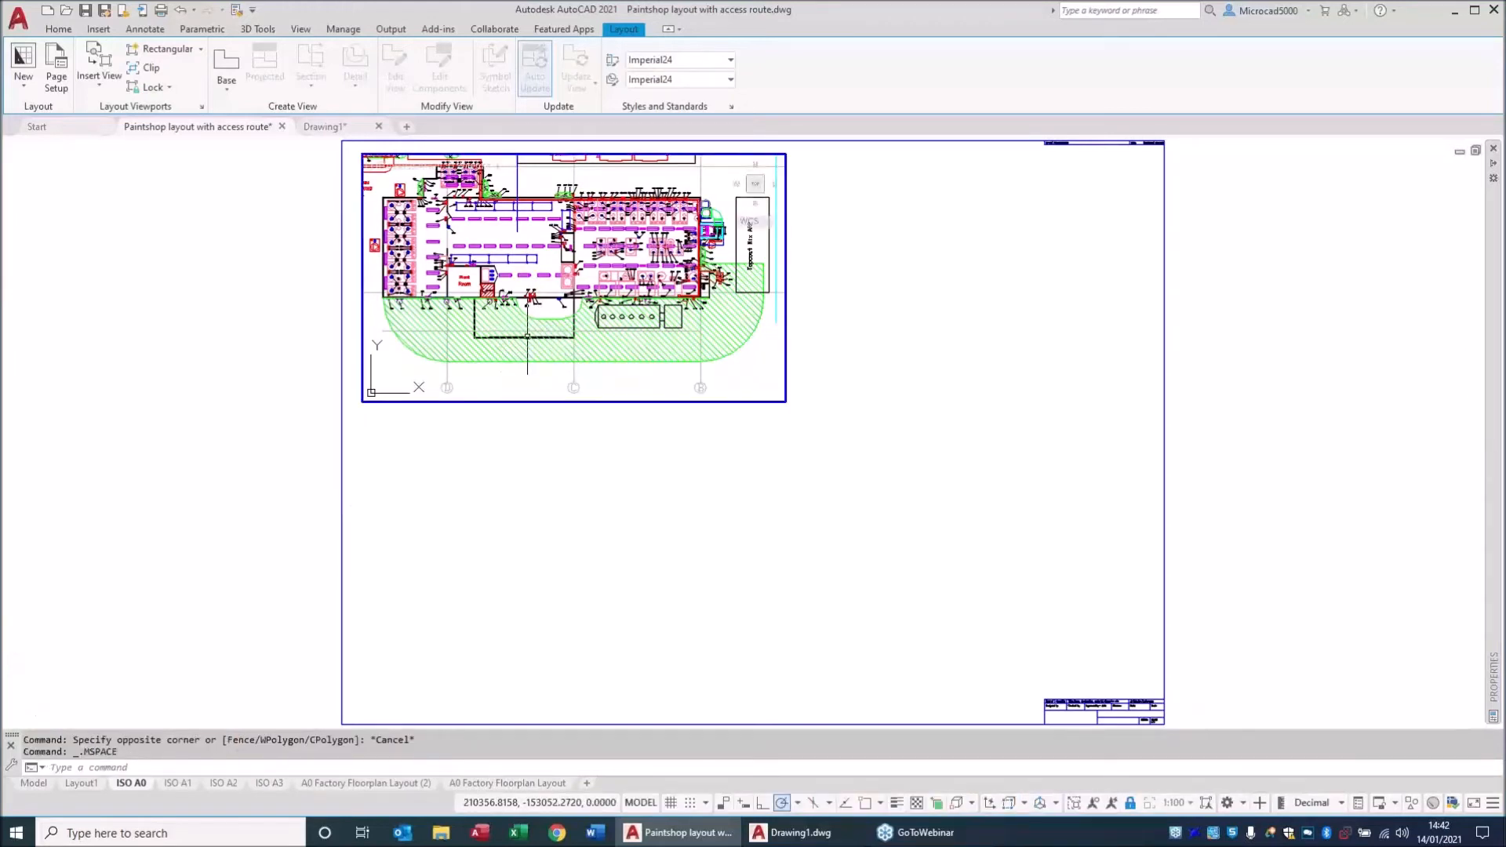
double_click(122, 291)
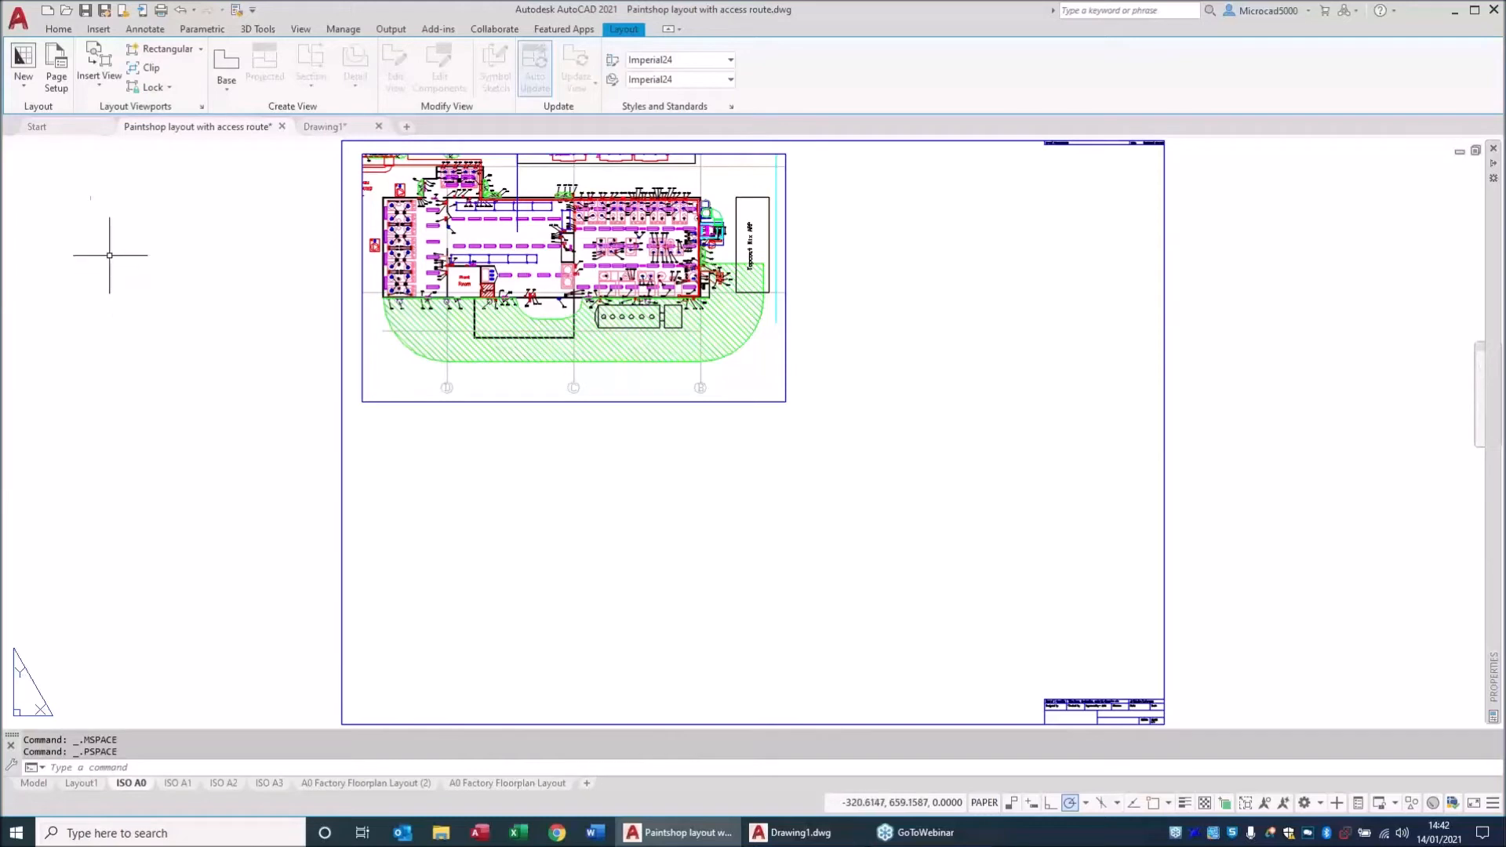
Insert the TopCoat All Layers ON named view at 1:100 directly below the Topcoat Area viewport.
left_click(105, 88)
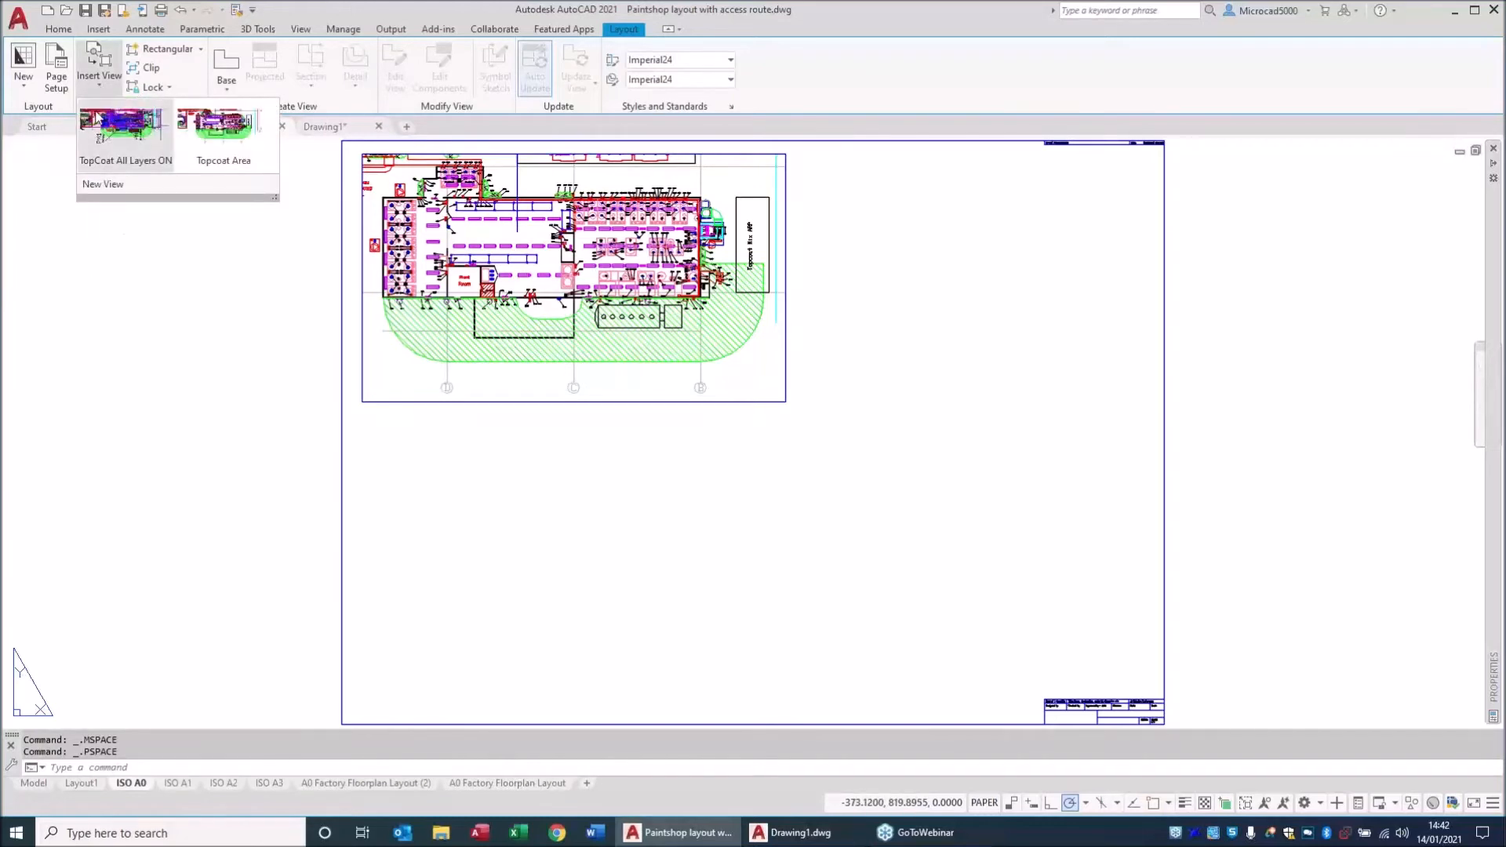
left_click(112, 139)
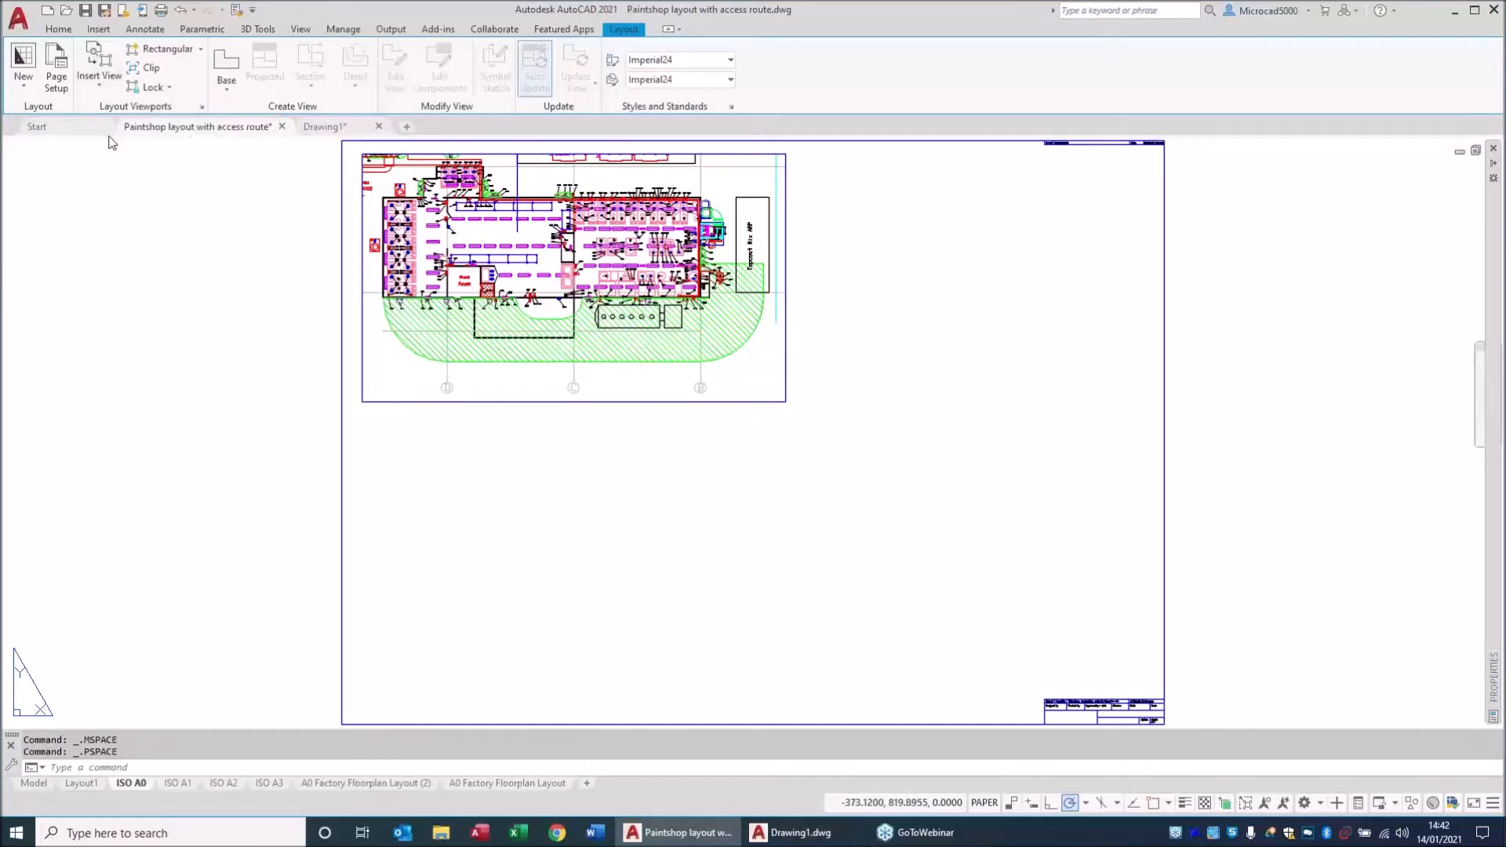
right_click(587, 553)
left_click(596, 385)
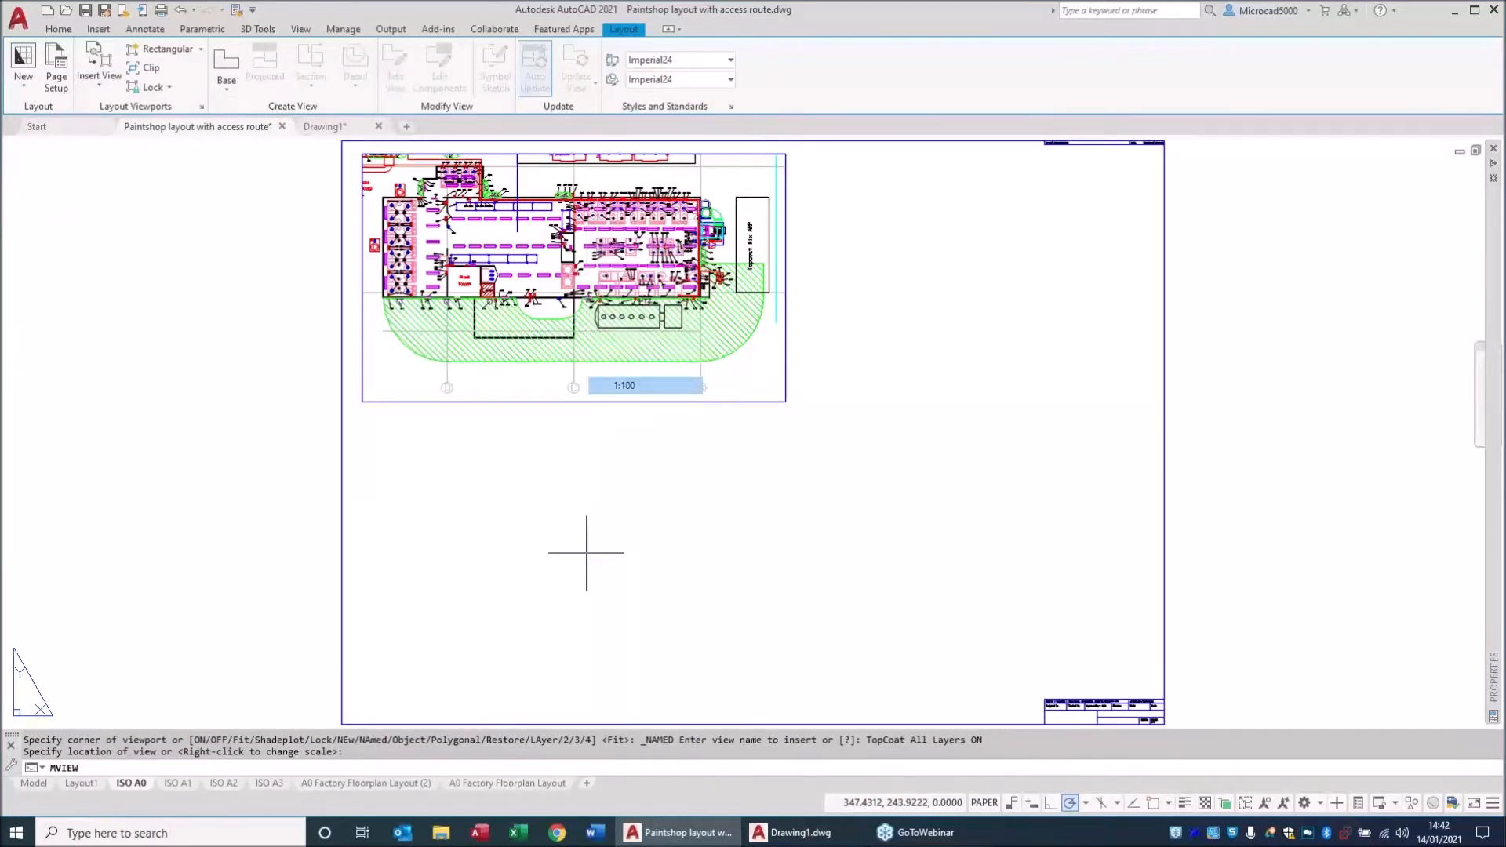
left_click(578, 551)
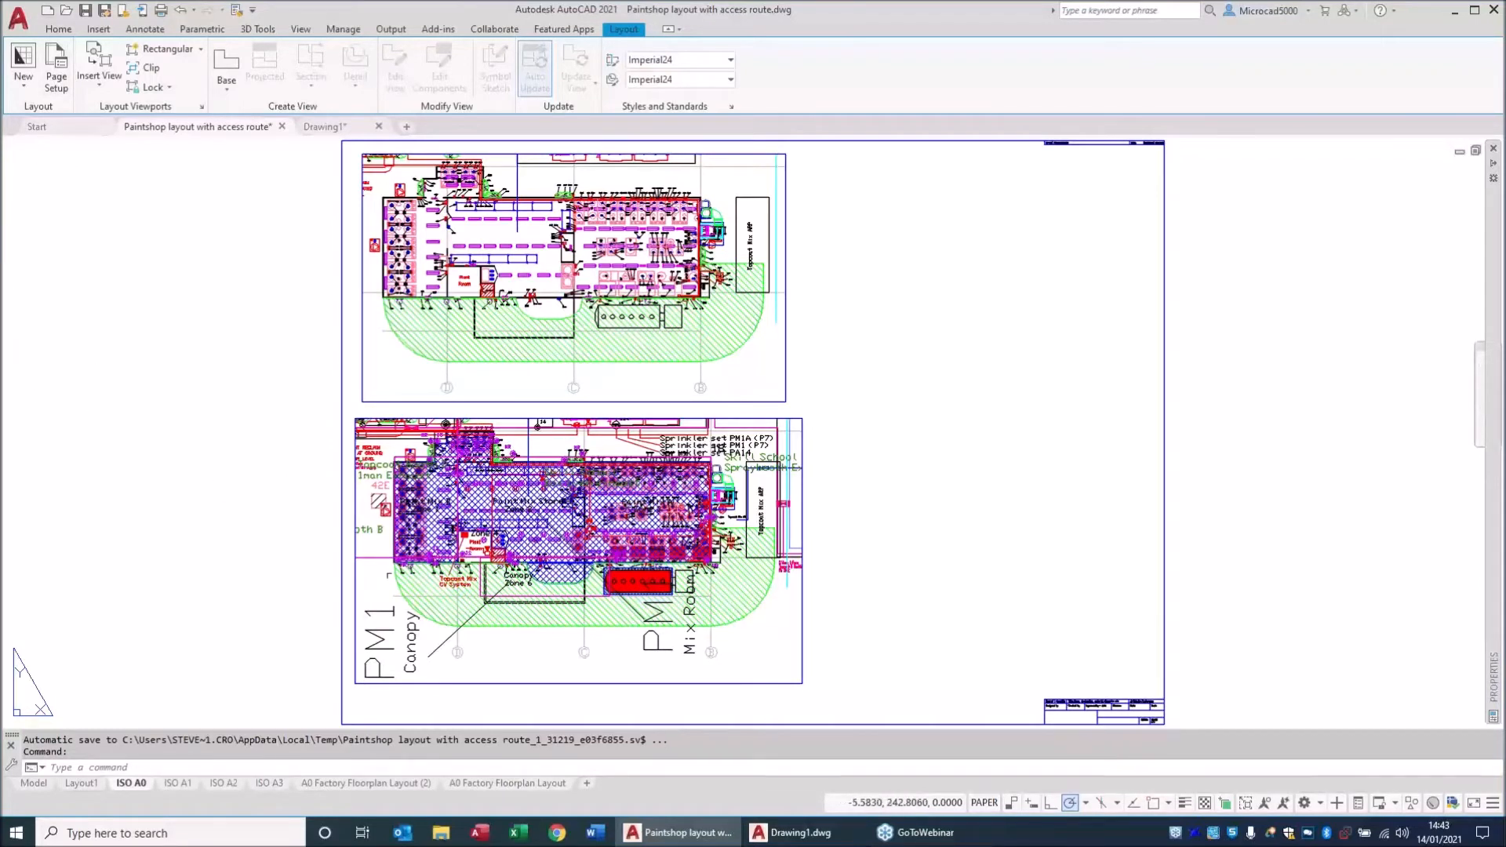
Try the lower viewport at 1:50, and set its scale to 1 to 200.
left_click(562, 681)
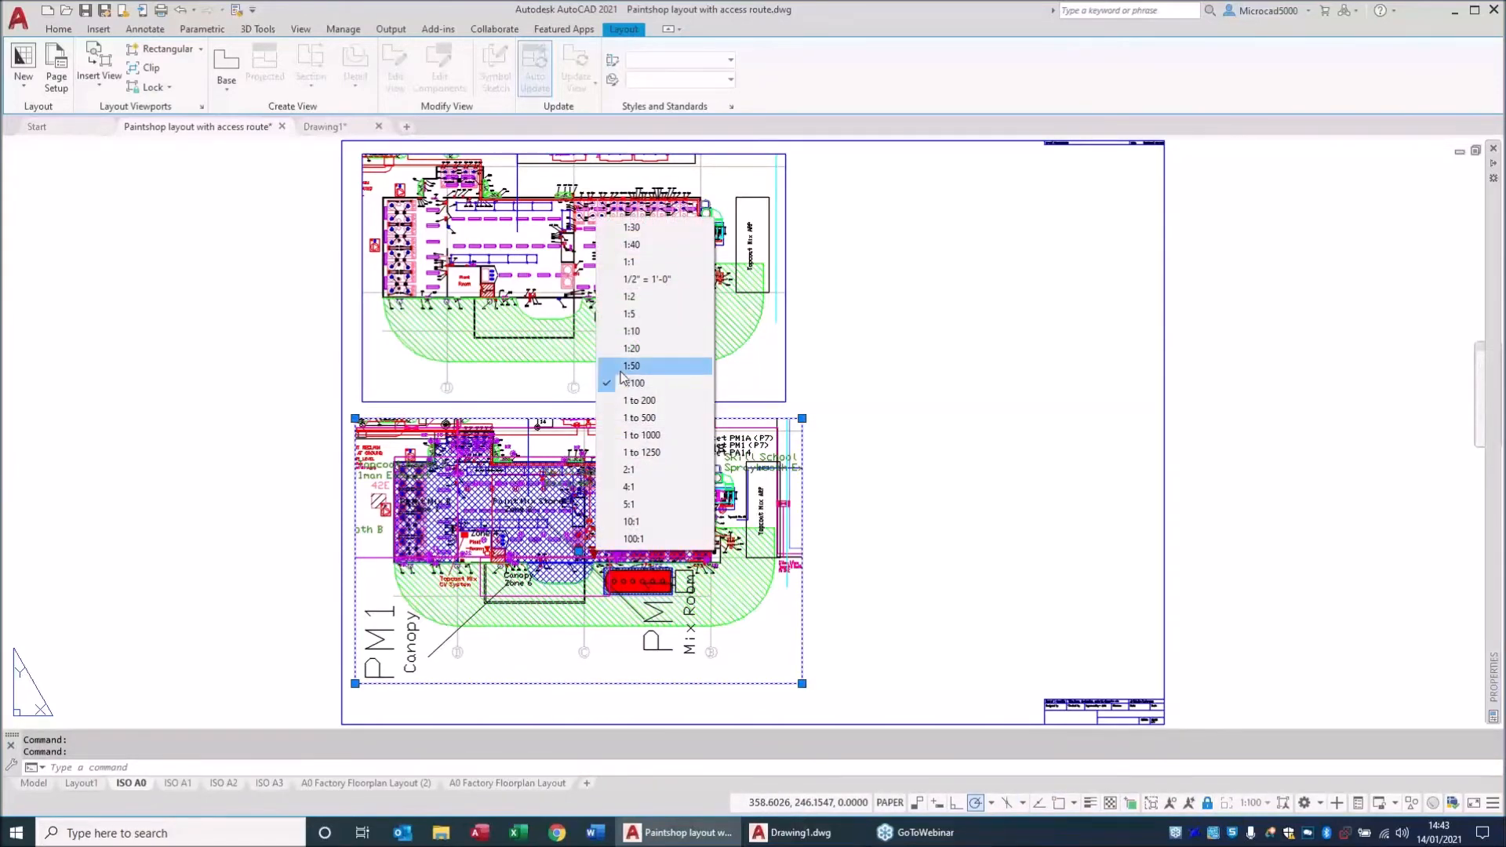
left_click(623, 366)
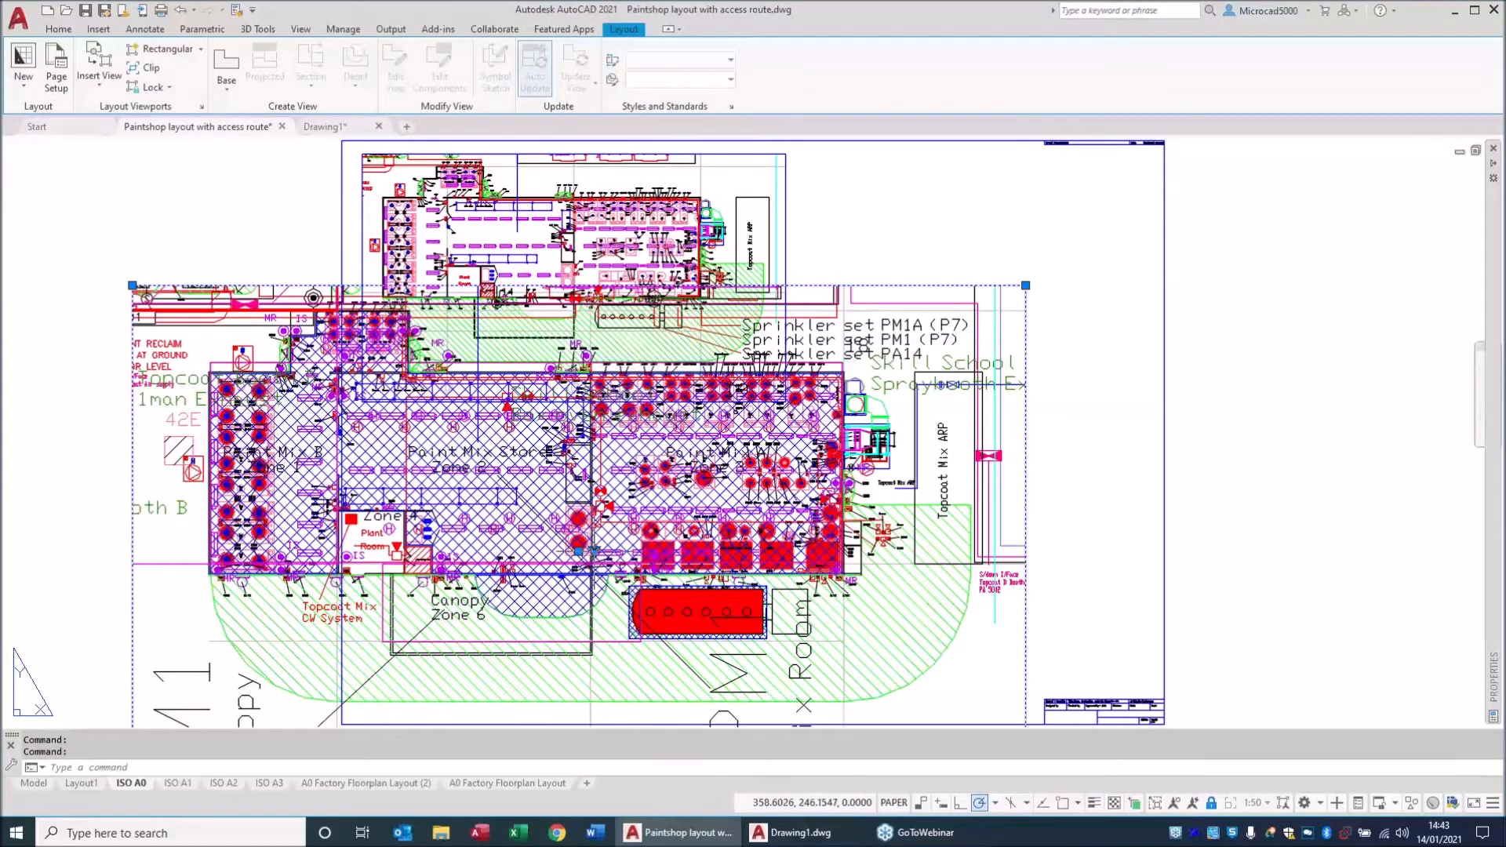
left_click(580, 552)
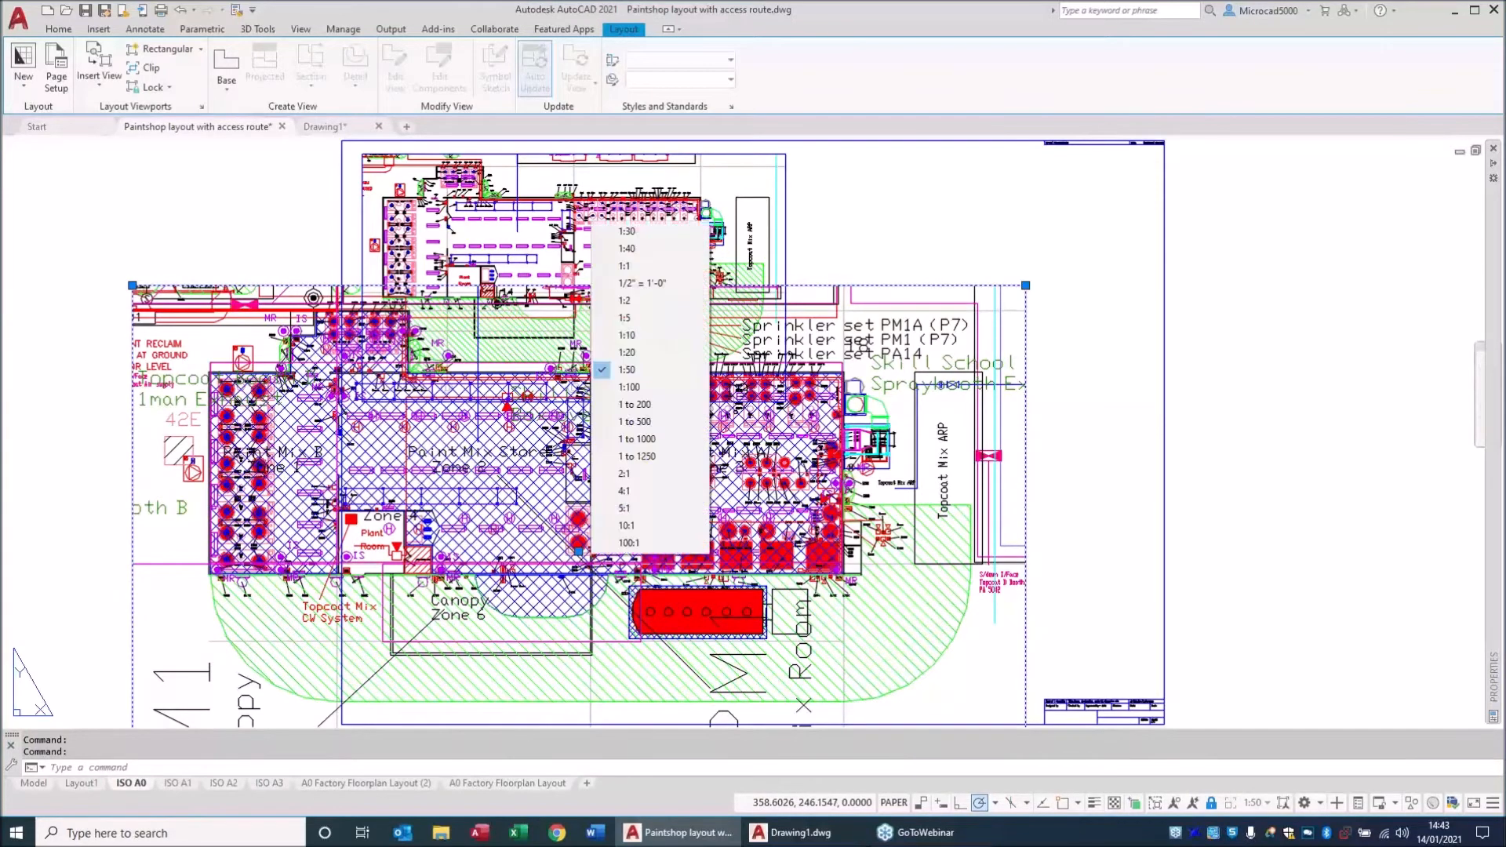
left_click(635, 404)
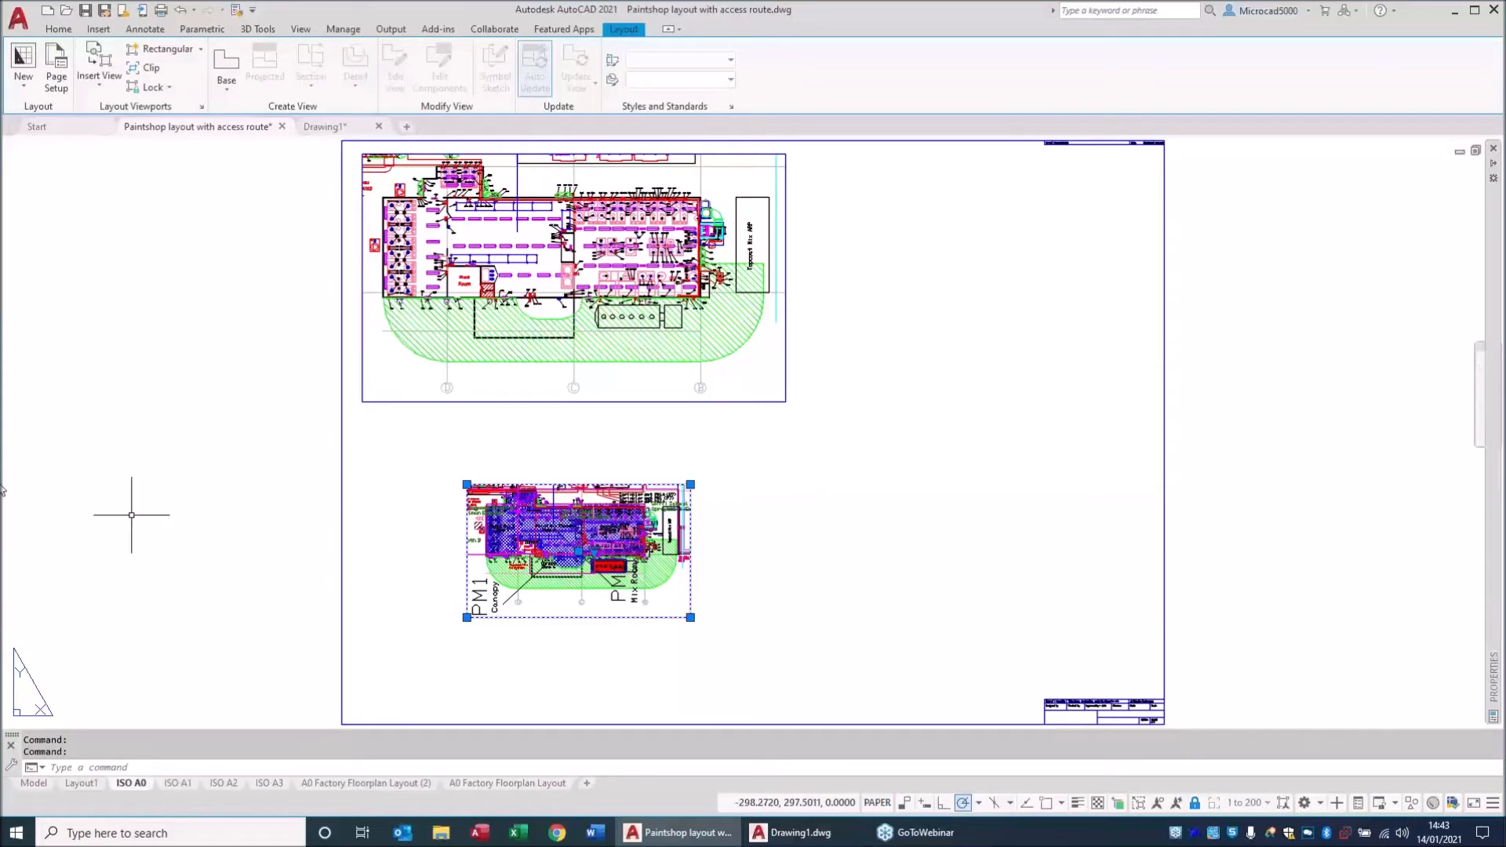
key("Escape")
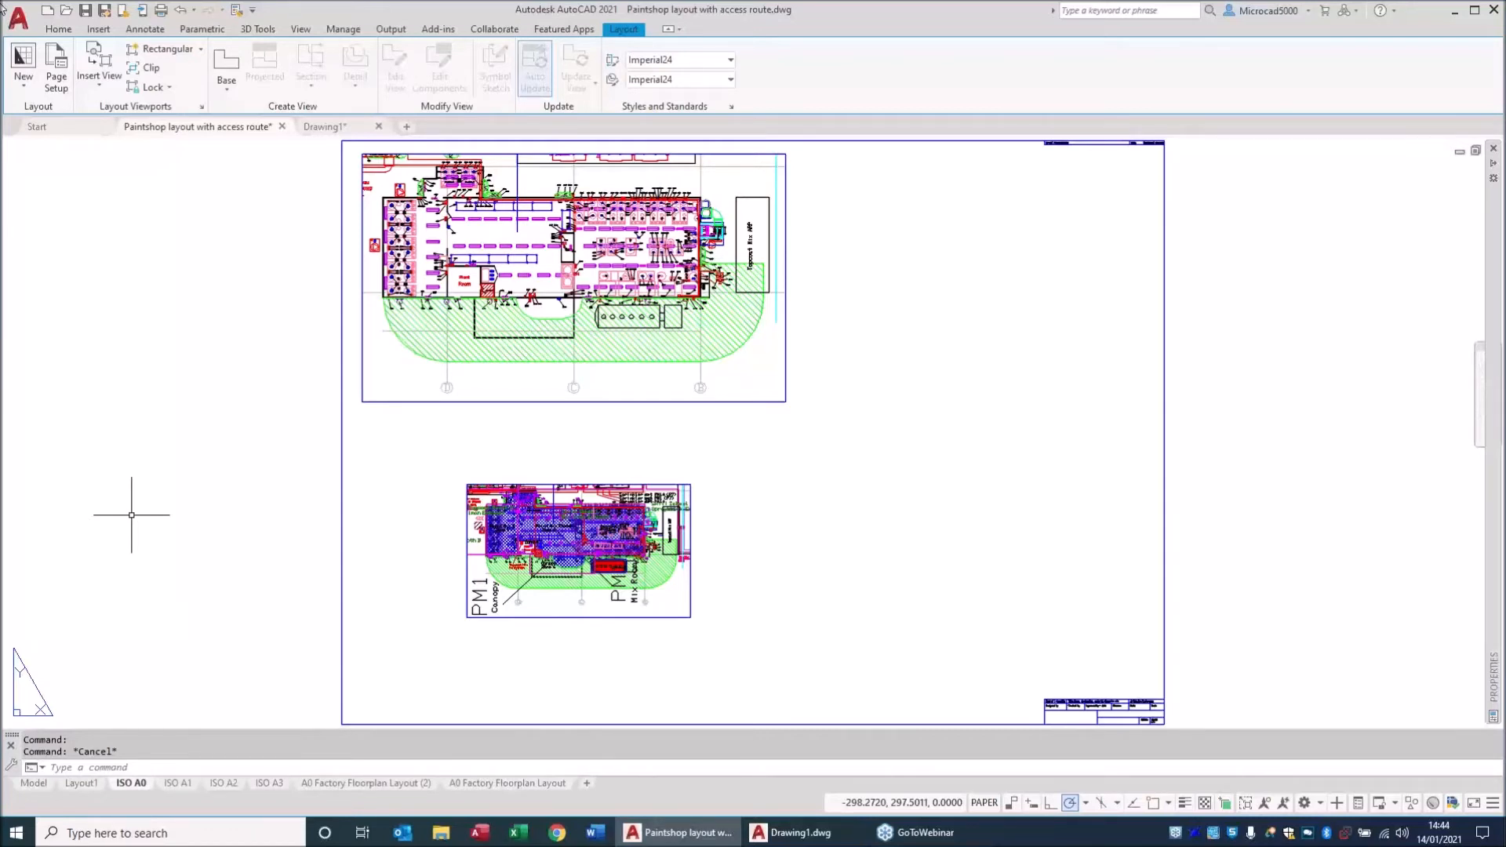
Close the paintshop layout drawing and Drawing1 without saving changes.
left_click(282, 126)
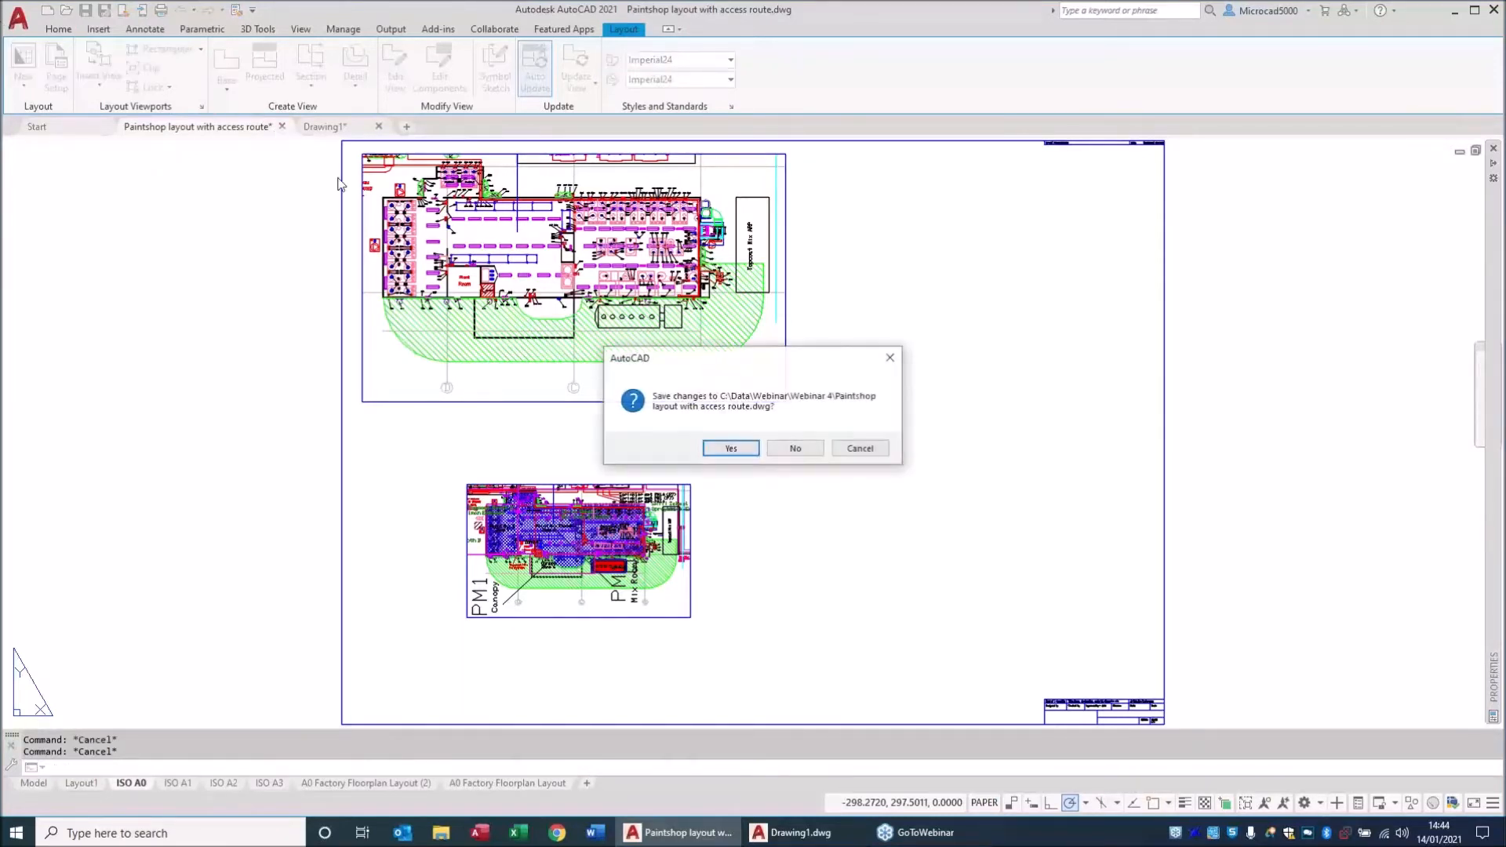
left_click(785, 450)
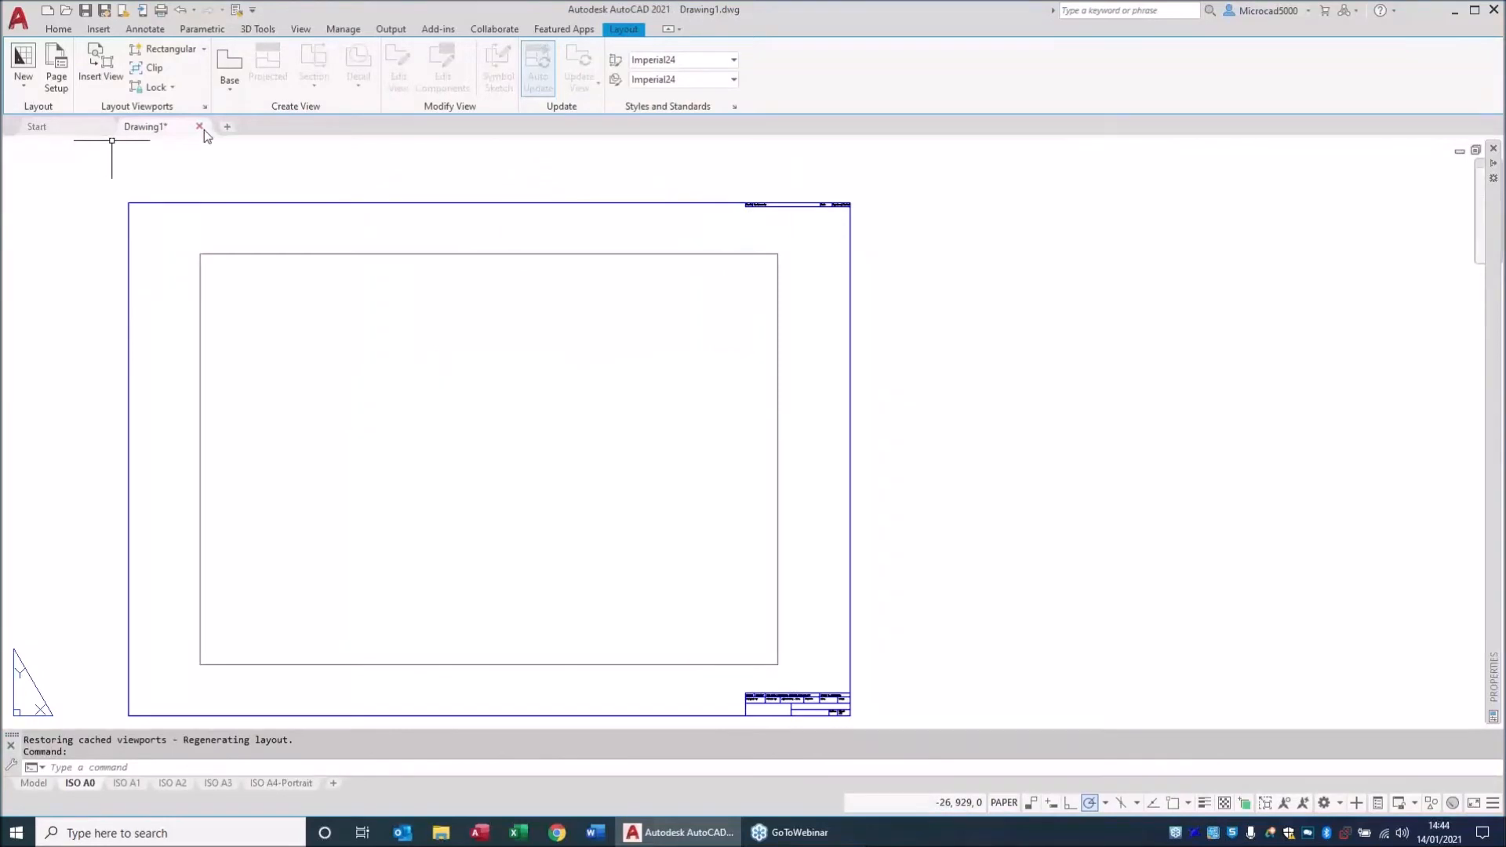
left_click(201, 128)
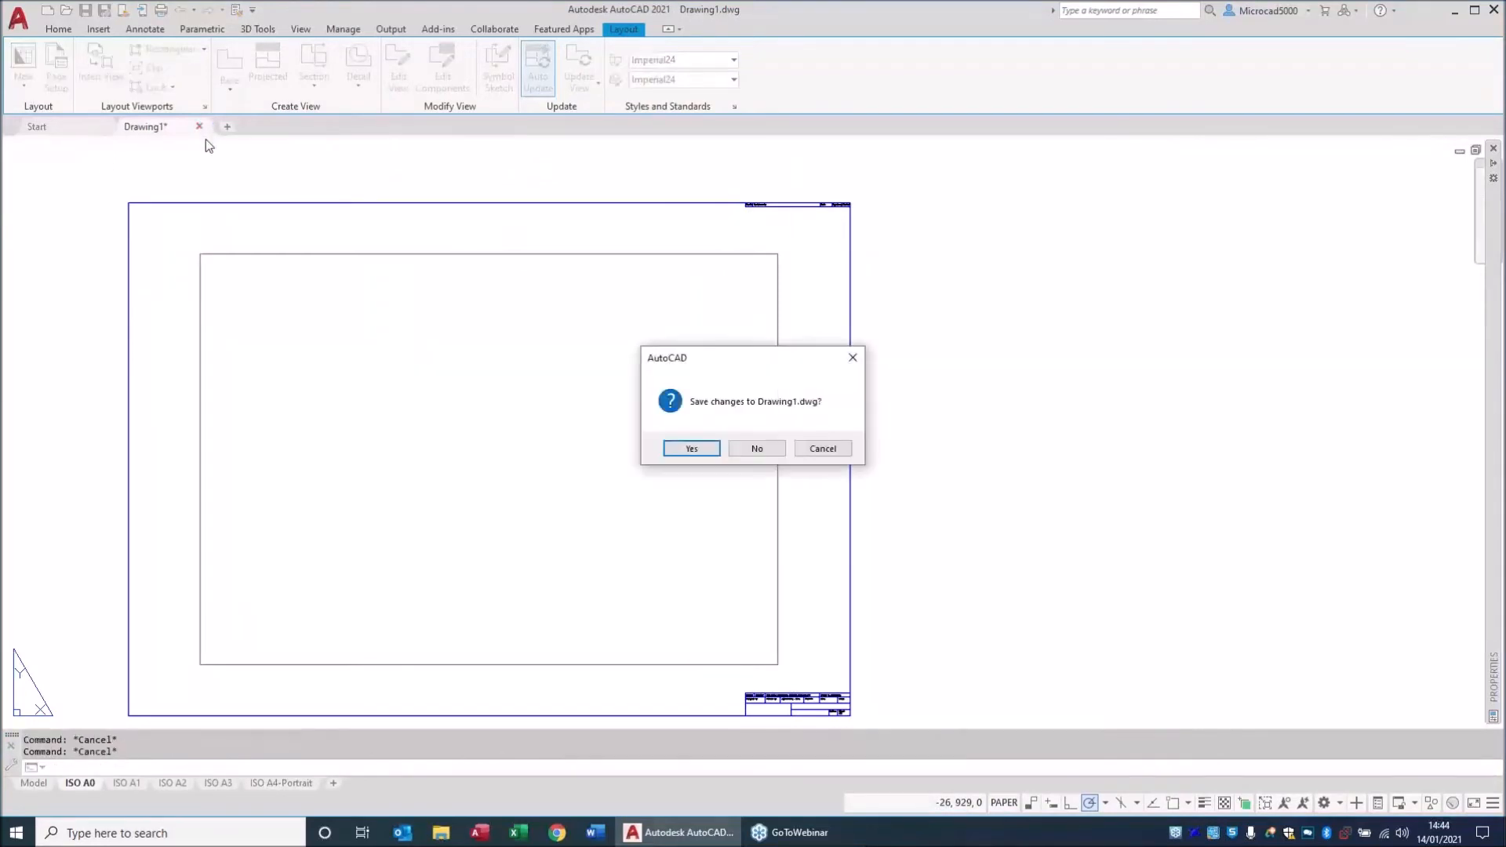
left_click(749, 449)
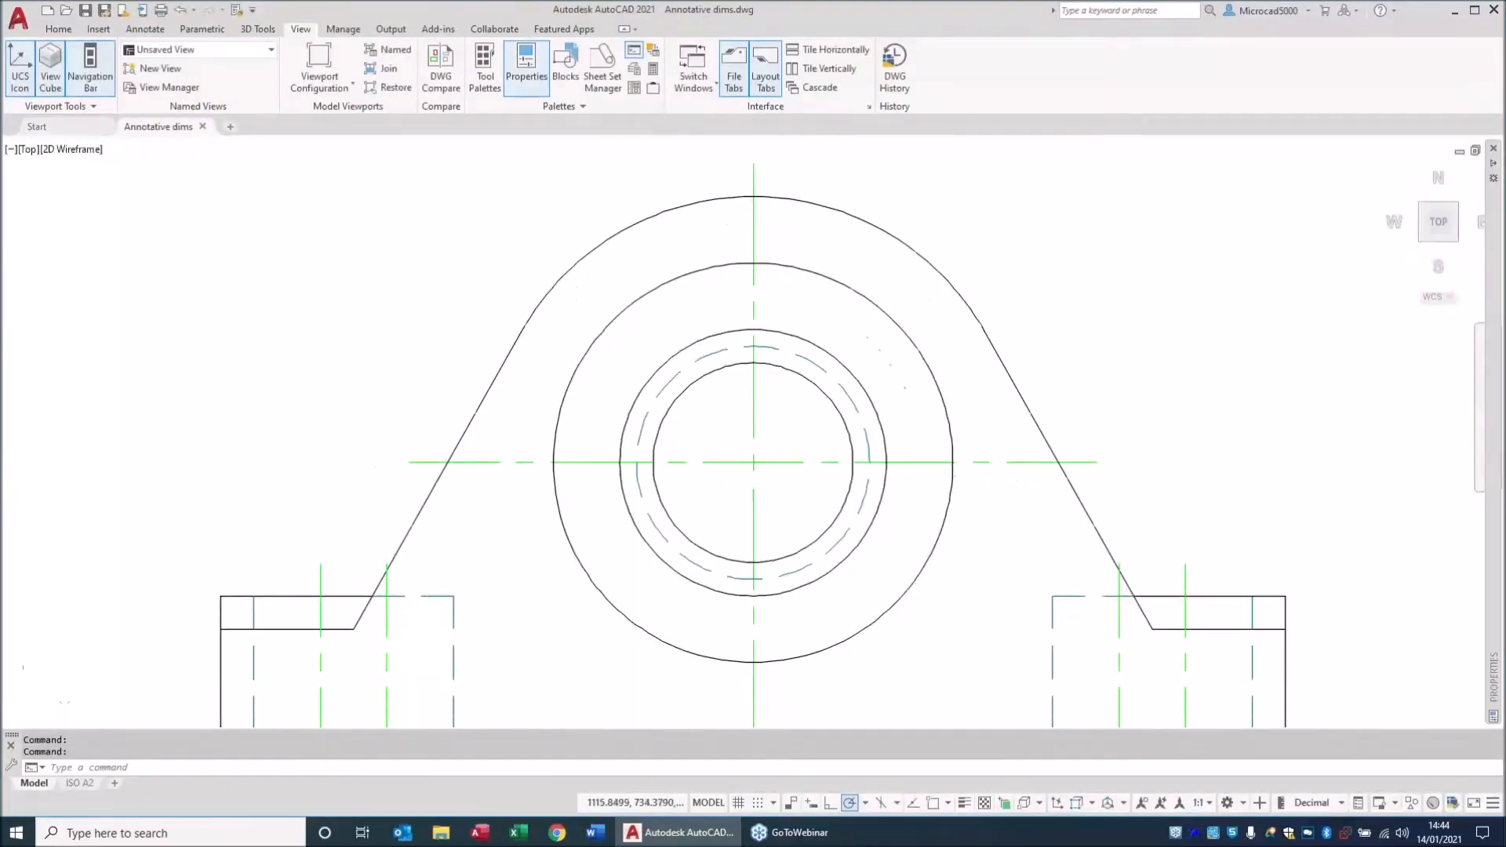
Modify the Standard dimension style, trying Scale dimensions to layout and the Annotative option as its scale for dimension features.
scroll(753, 458, "down", 4)
mouse_move(806, 531)
middle_mouse_down()
mouse_move(746, 458)
mouse_move(706, 507)
middle_mouse_up()
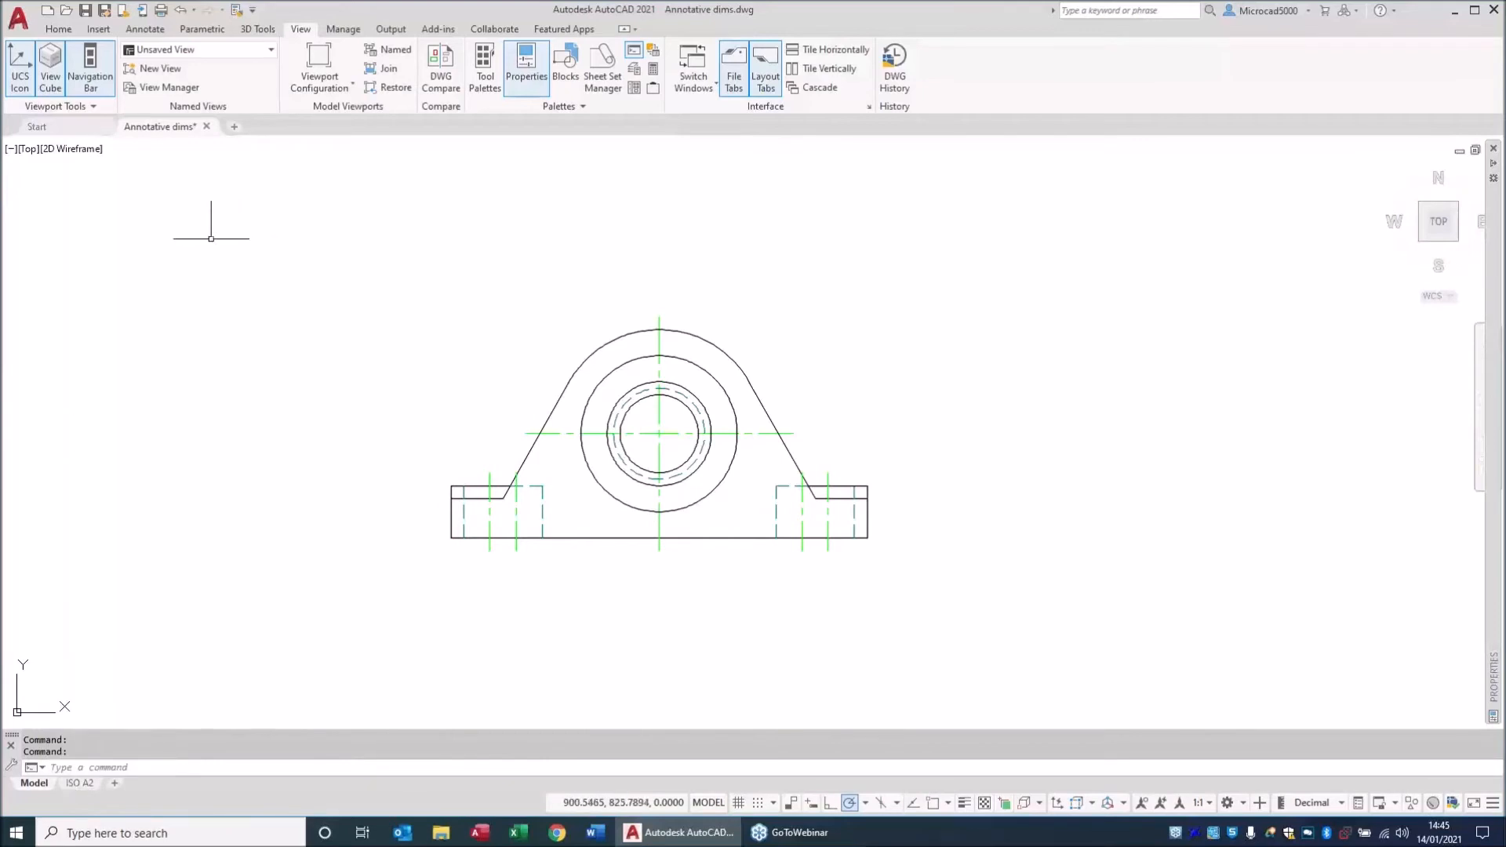
left_click(147, 30)
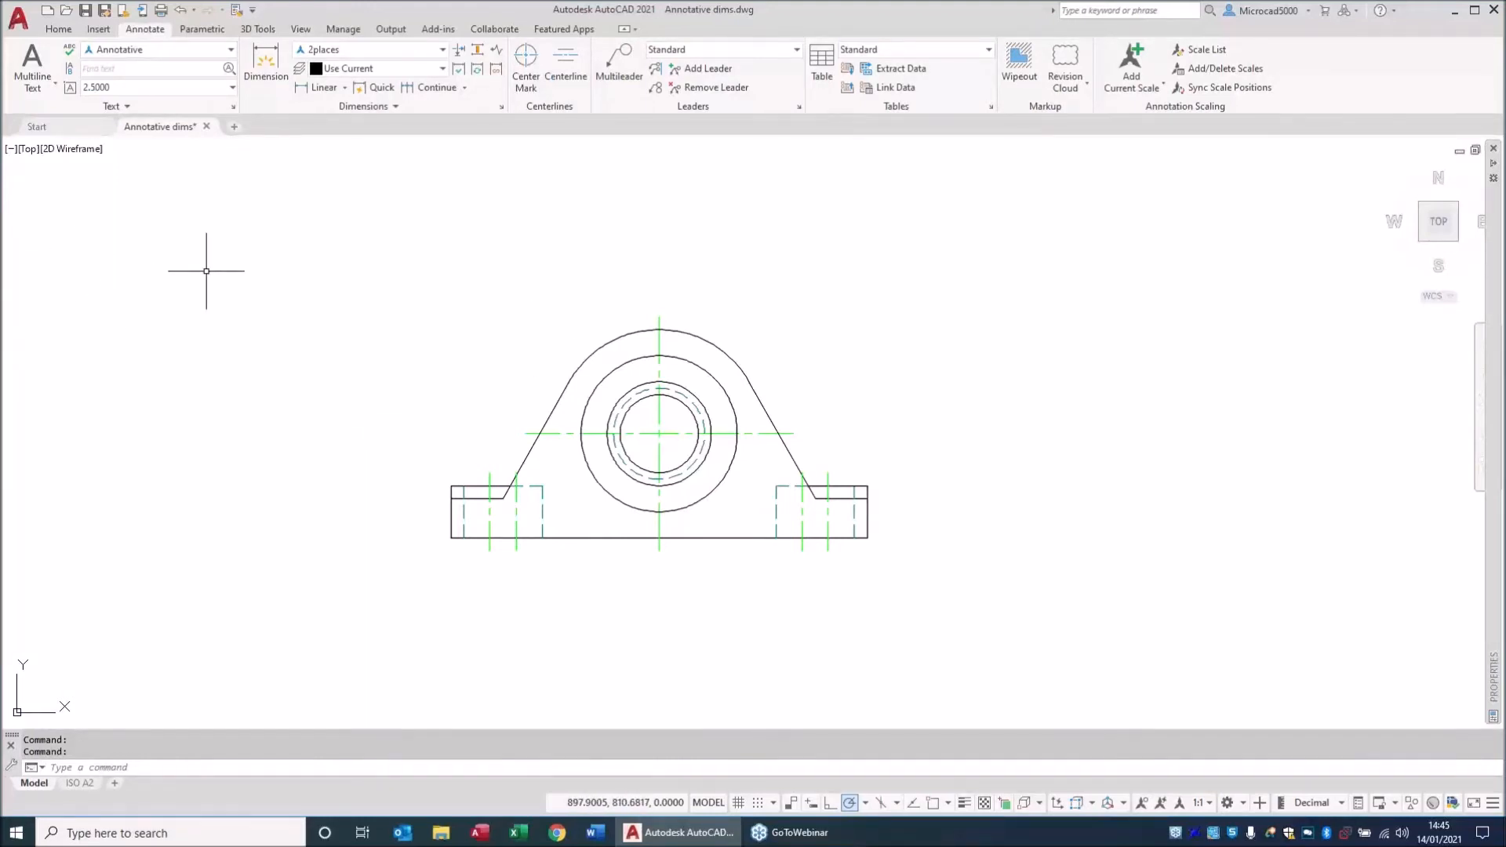
left_click(502, 109)
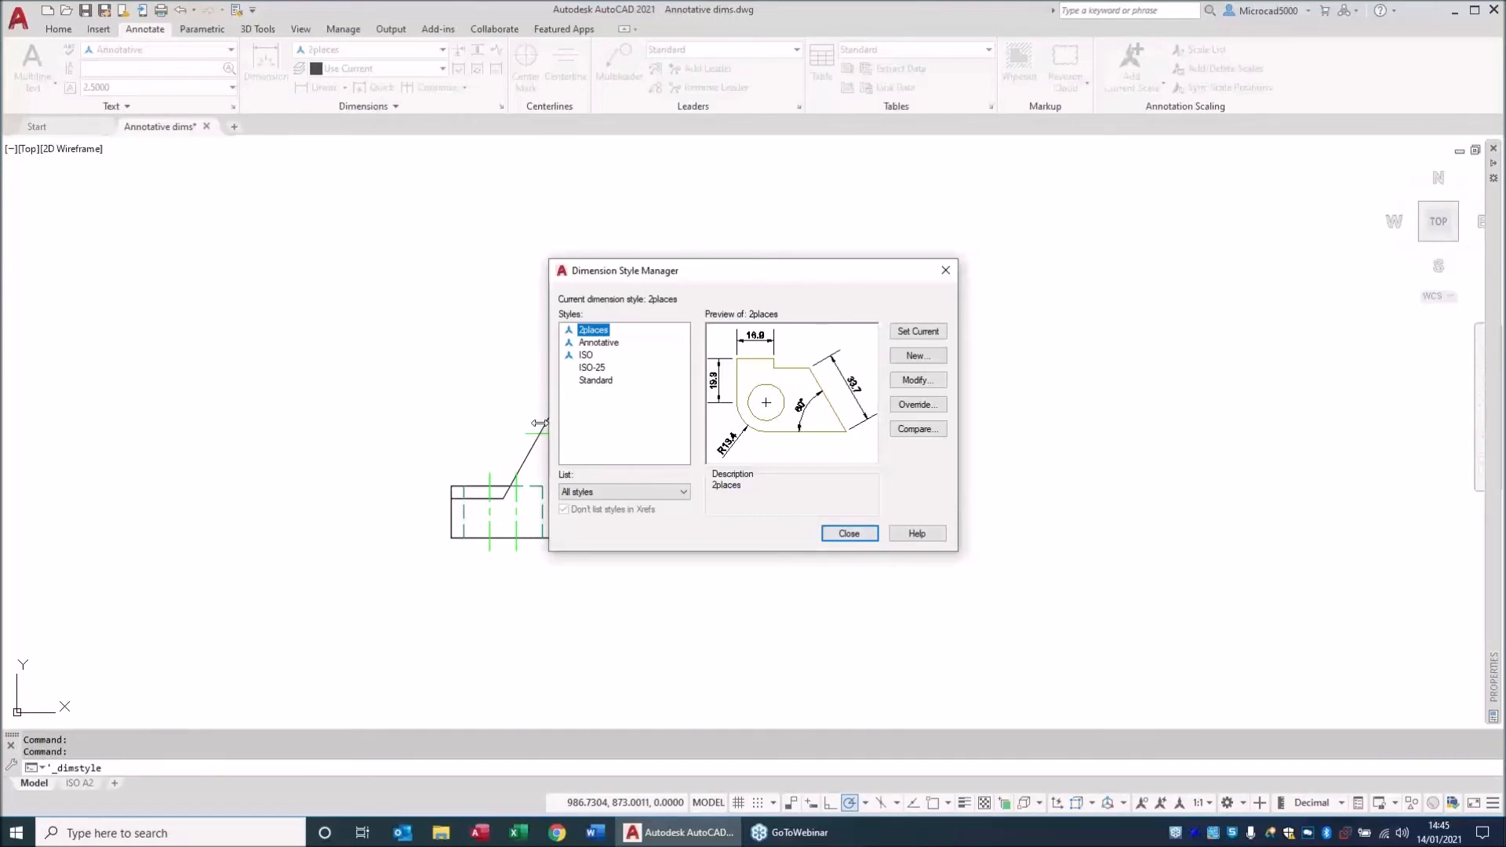
left_click(593, 382)
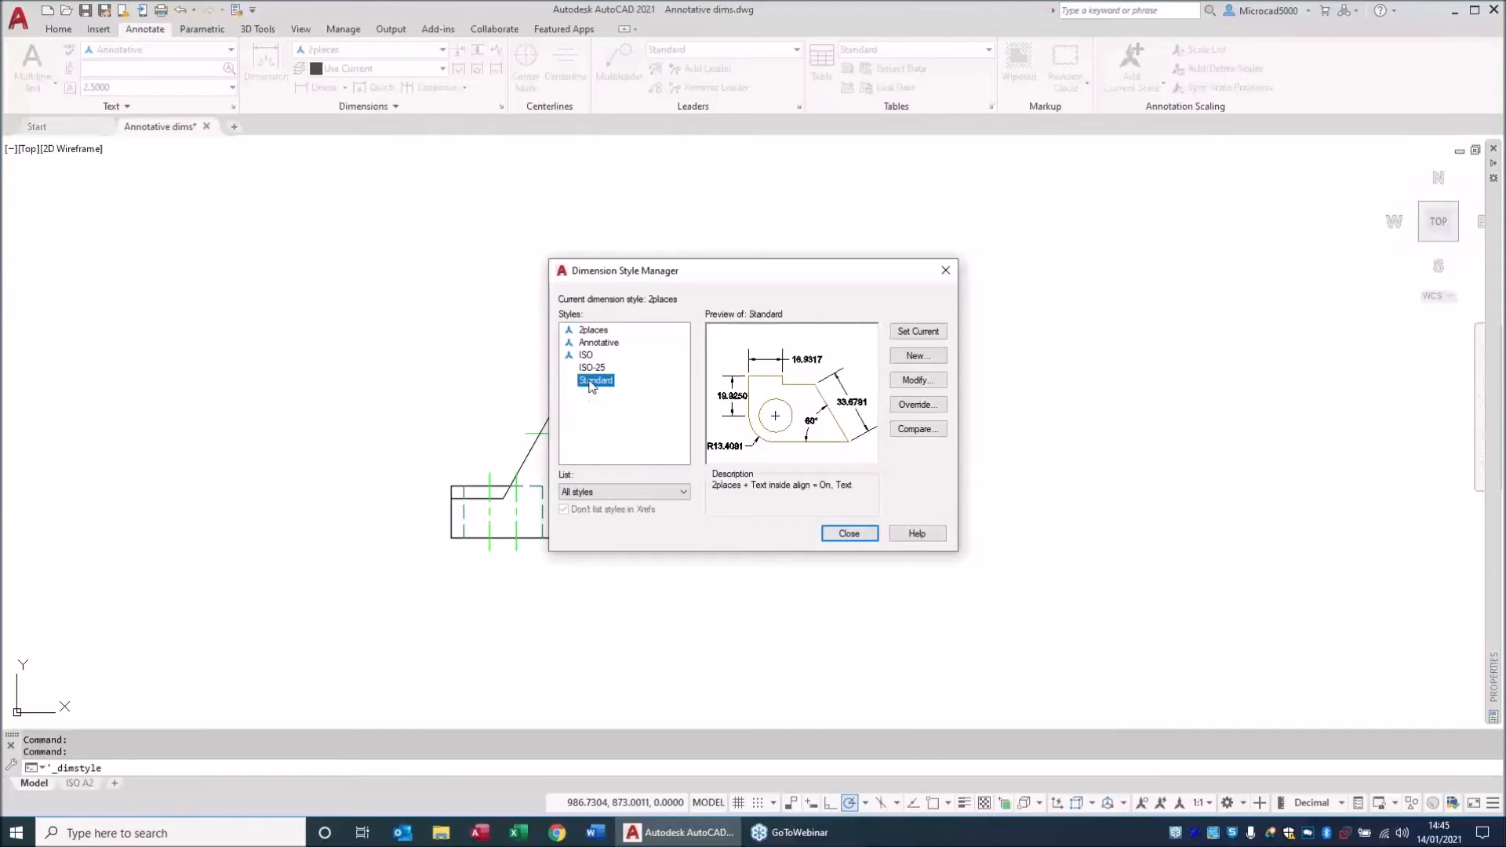
left_click(917, 379)
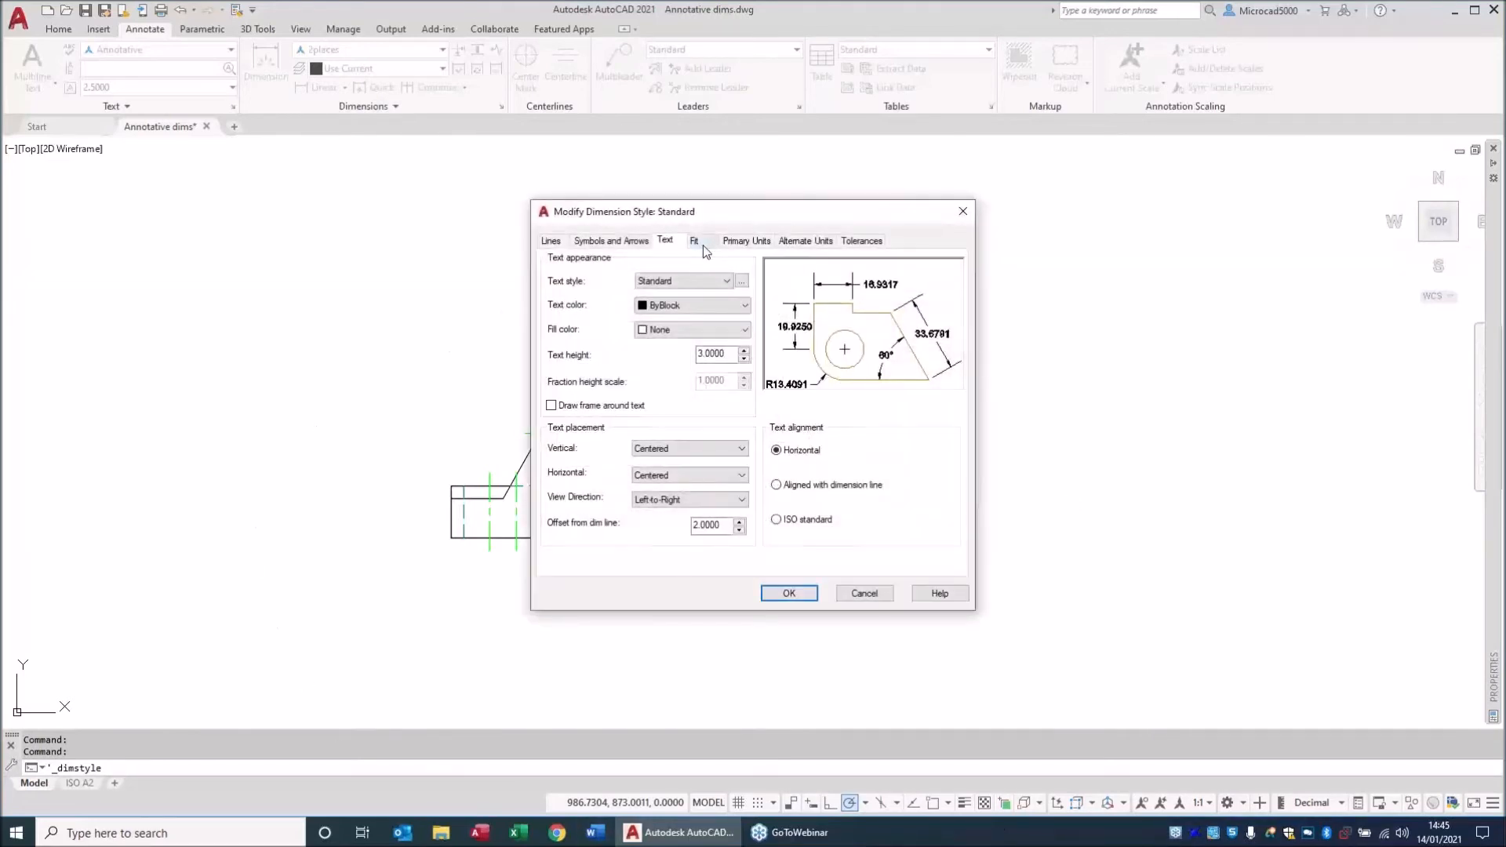
left_click(695, 242)
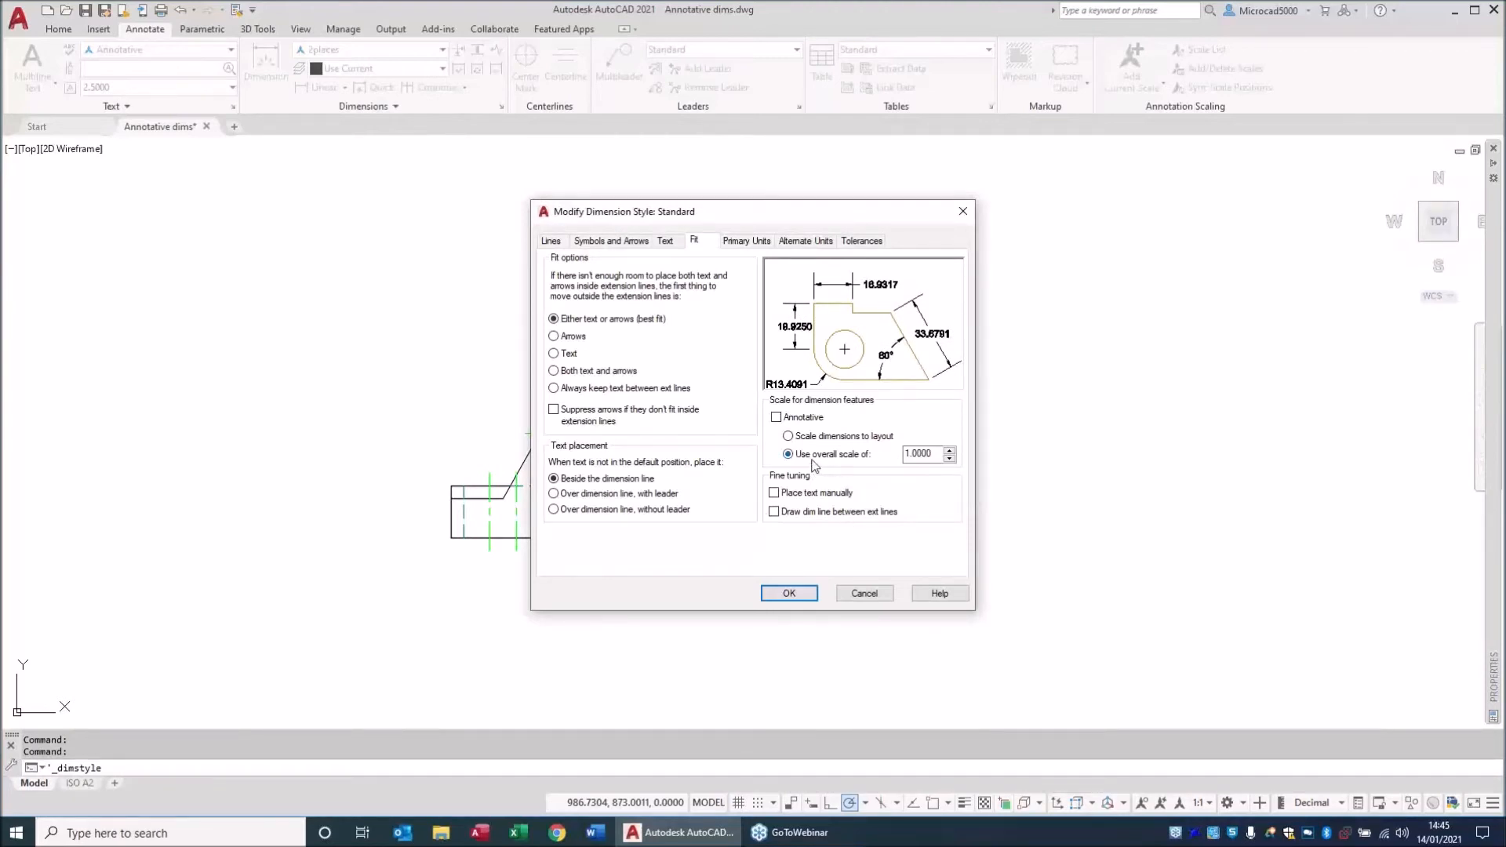
mouse_move(814, 466)
key("ctrl")
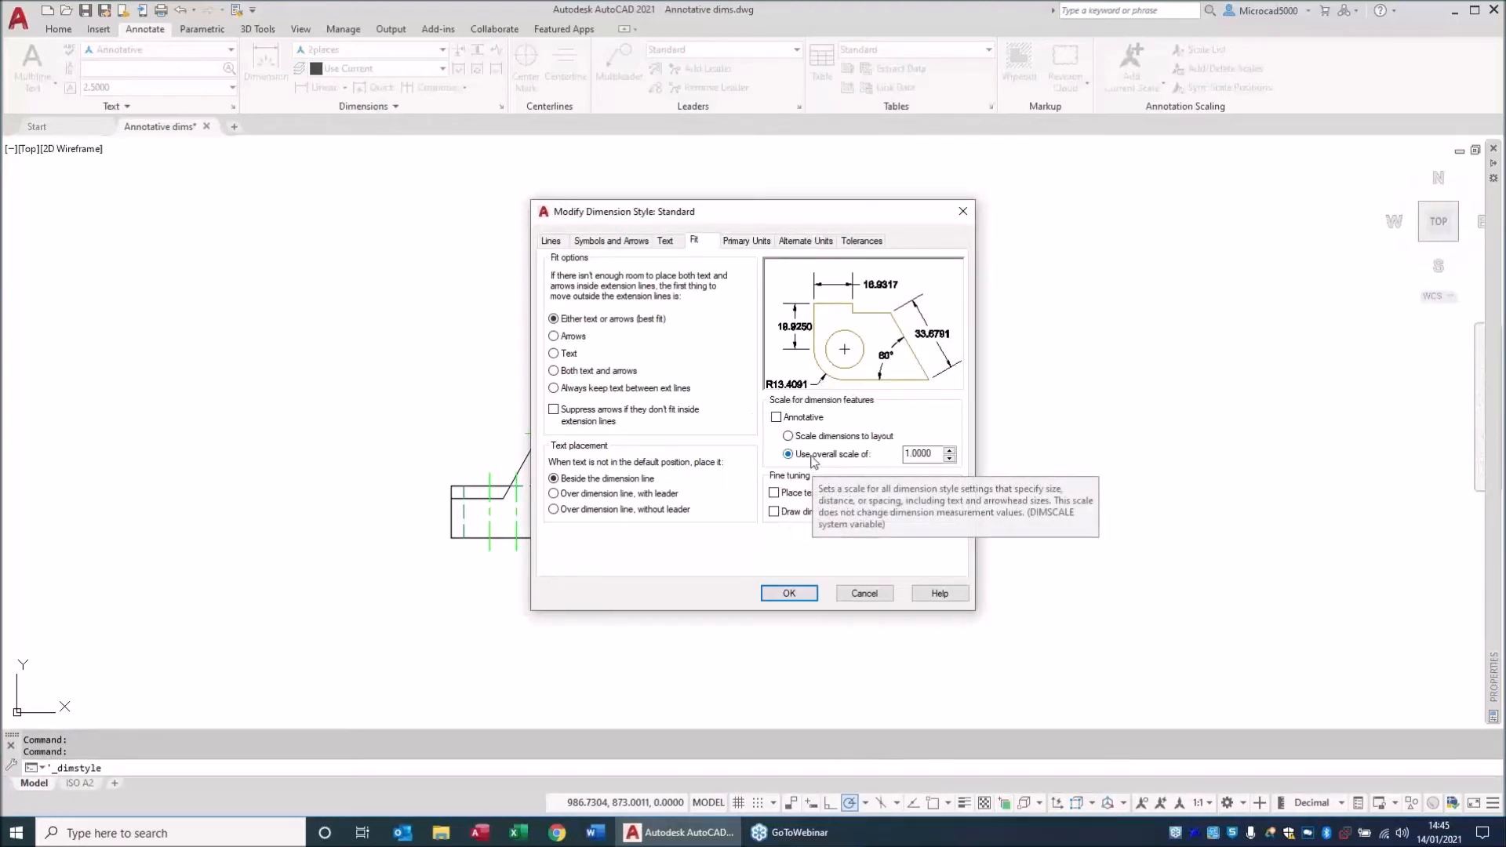
double_click(917, 461)
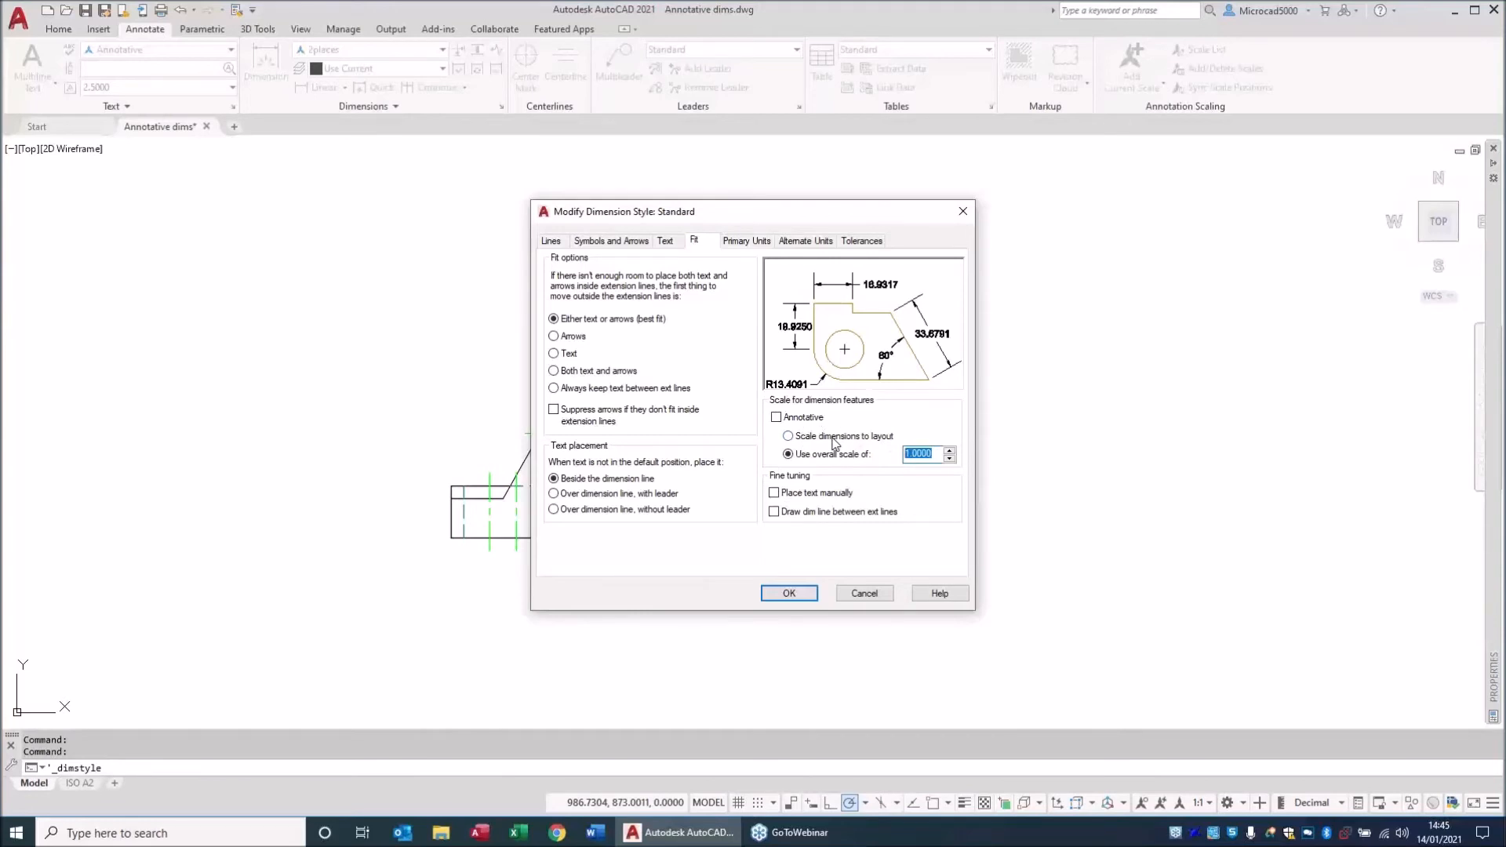
left_click(788, 437)
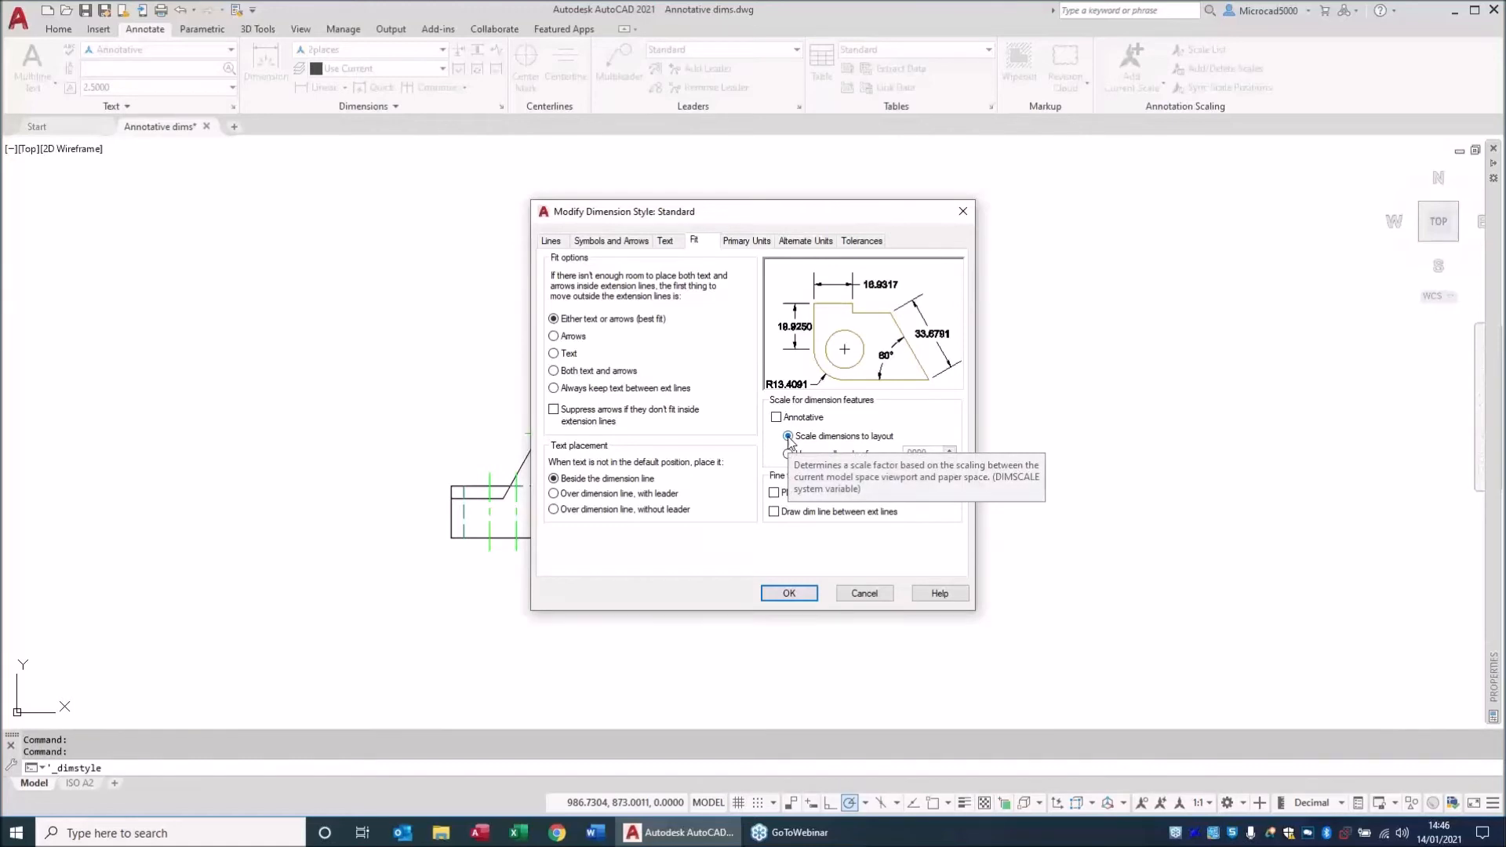
left_click(775, 418)
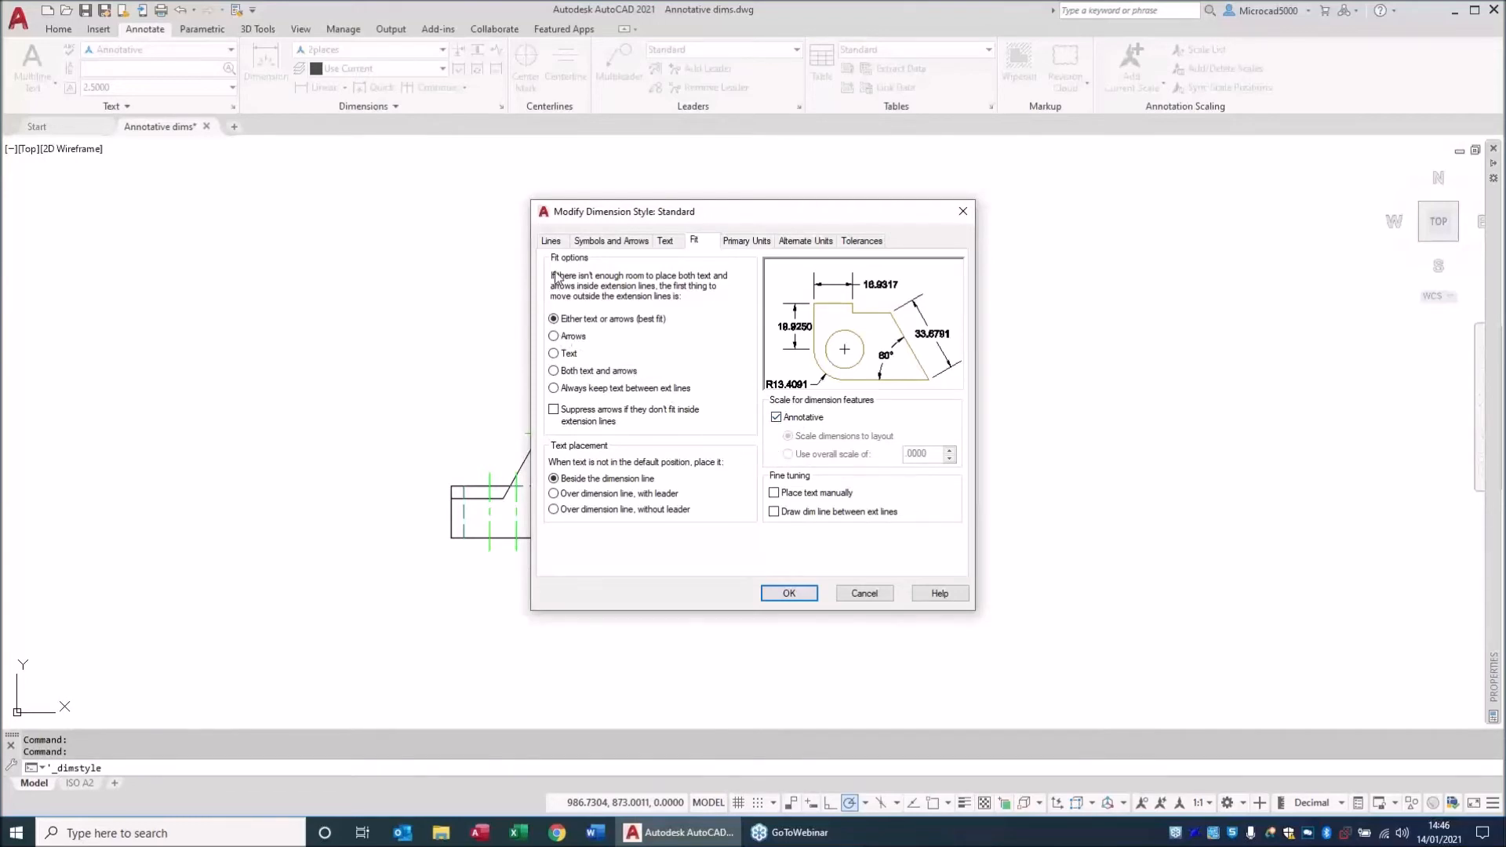
Examine the Standard style's text height, arrow size, center mark and annotative fit settings, and close the dimension style dialogs.
left_click(665, 242)
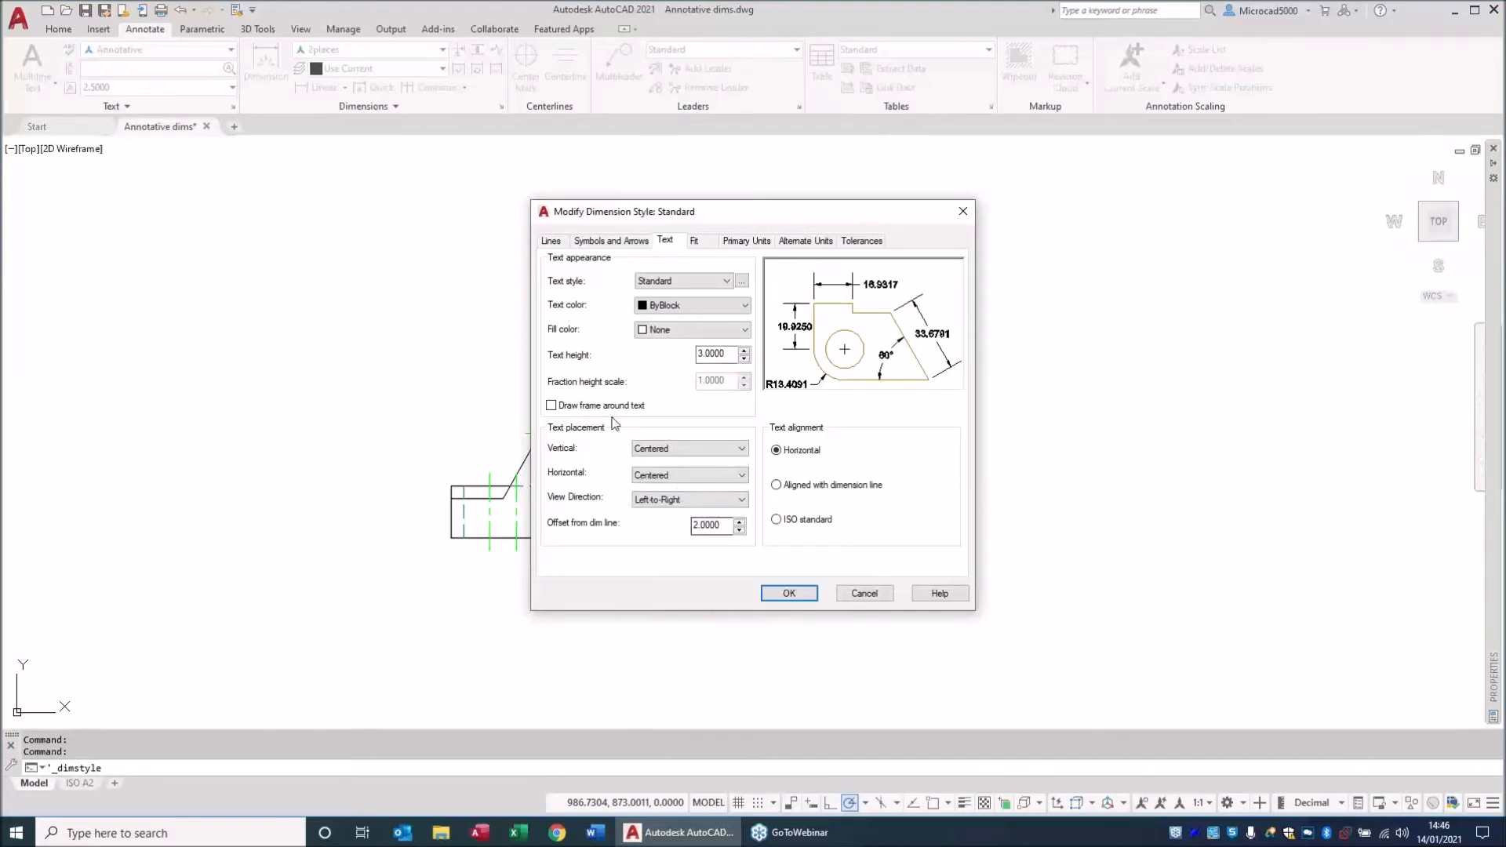
left_click(600, 241)
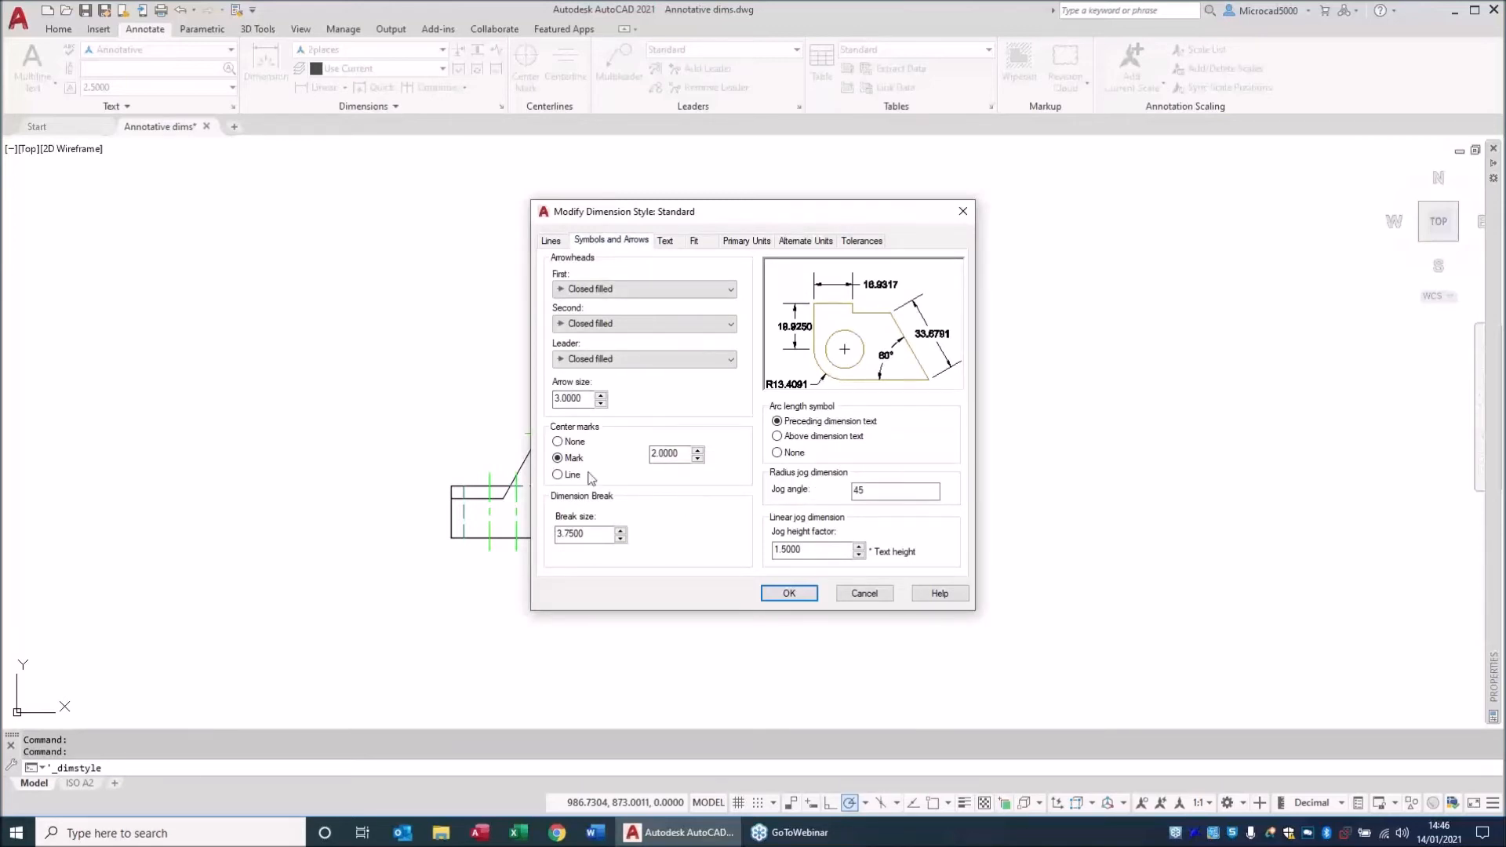
key("ctrl")
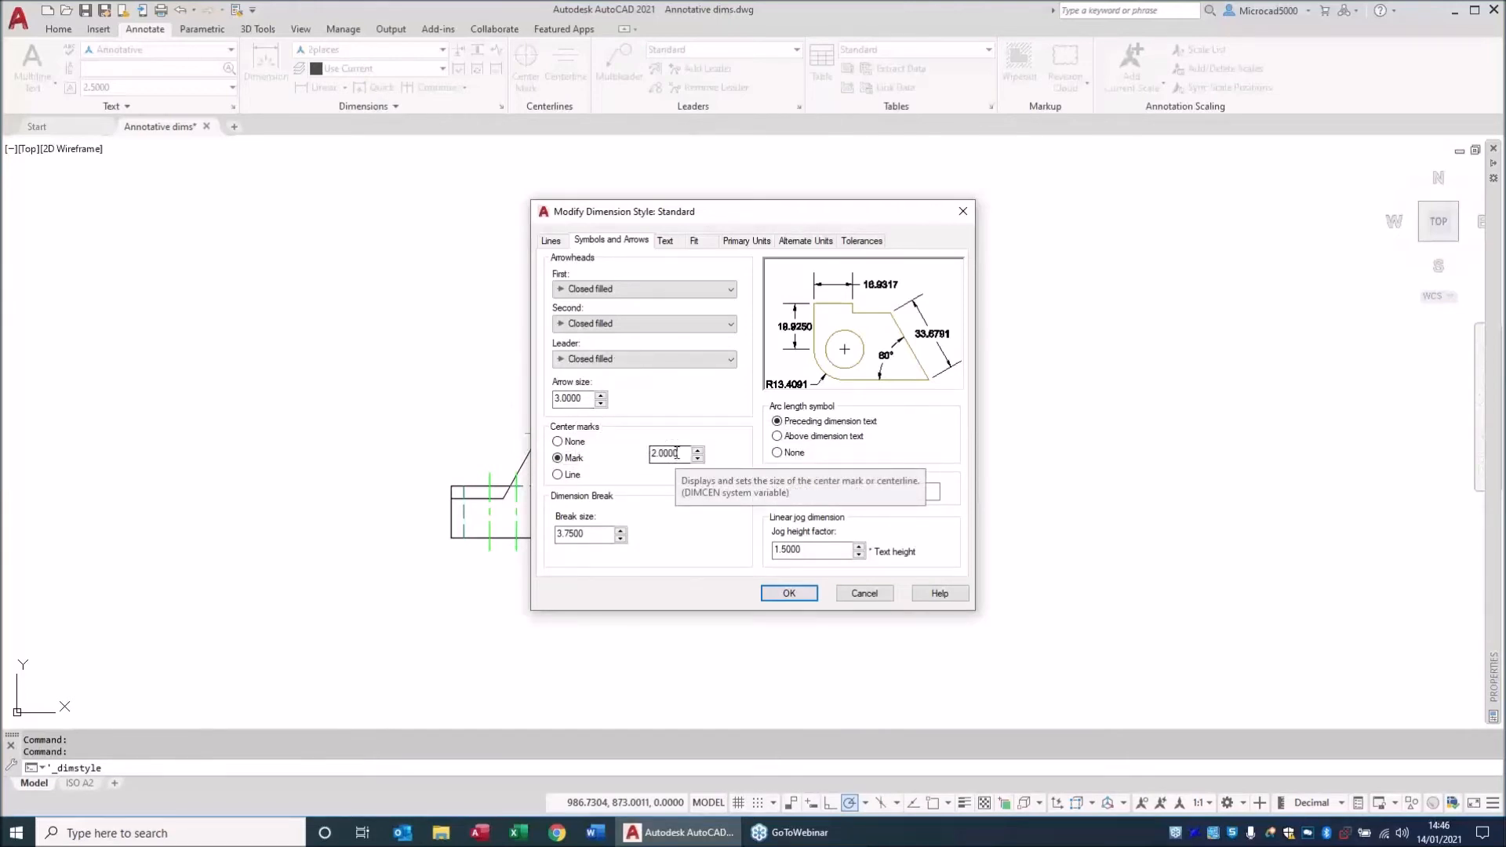
left_click(707, 244)
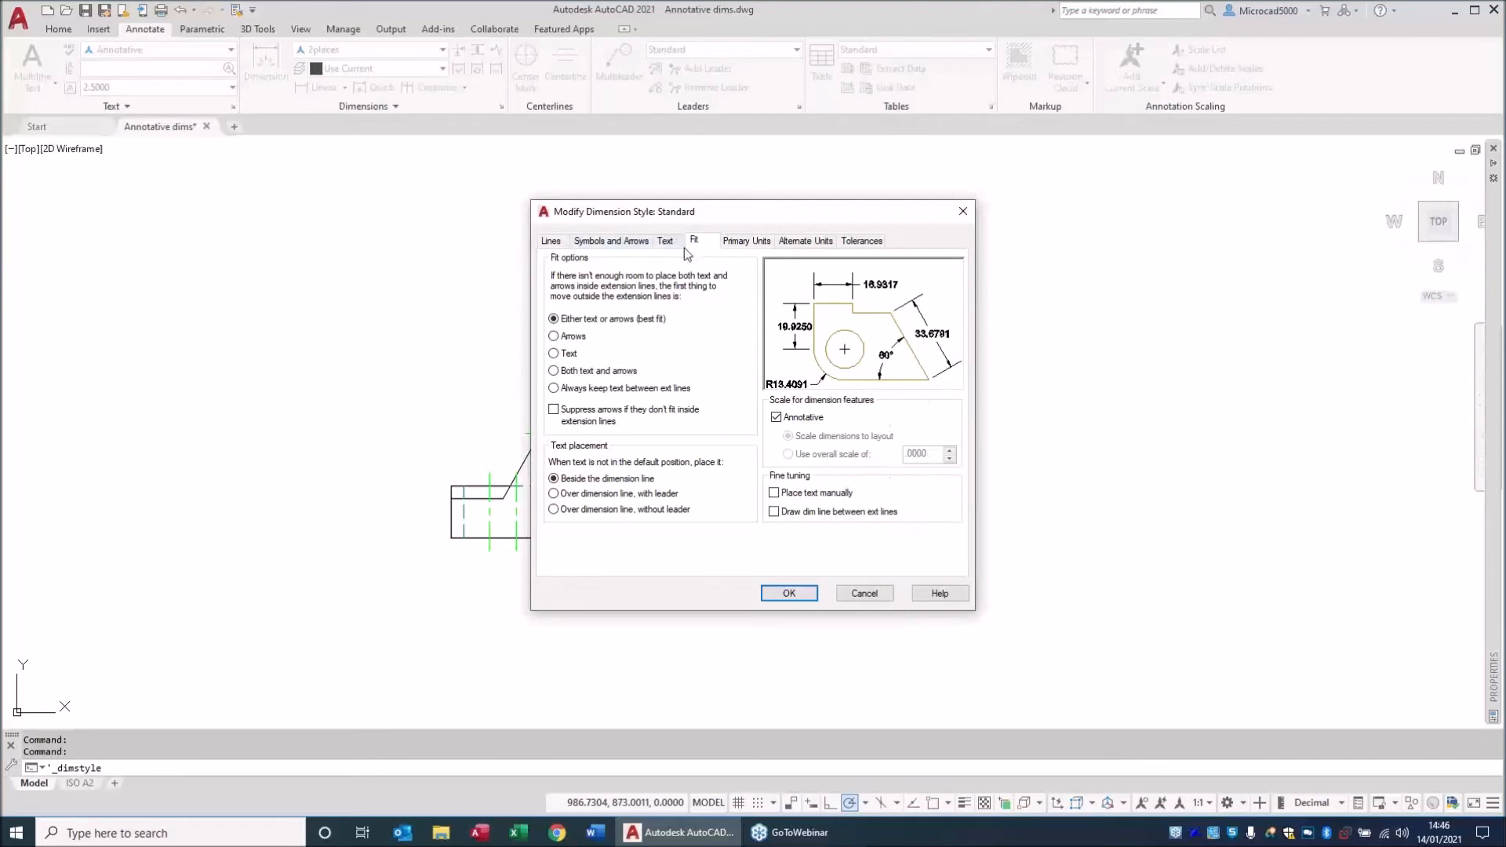
left_click(675, 243)
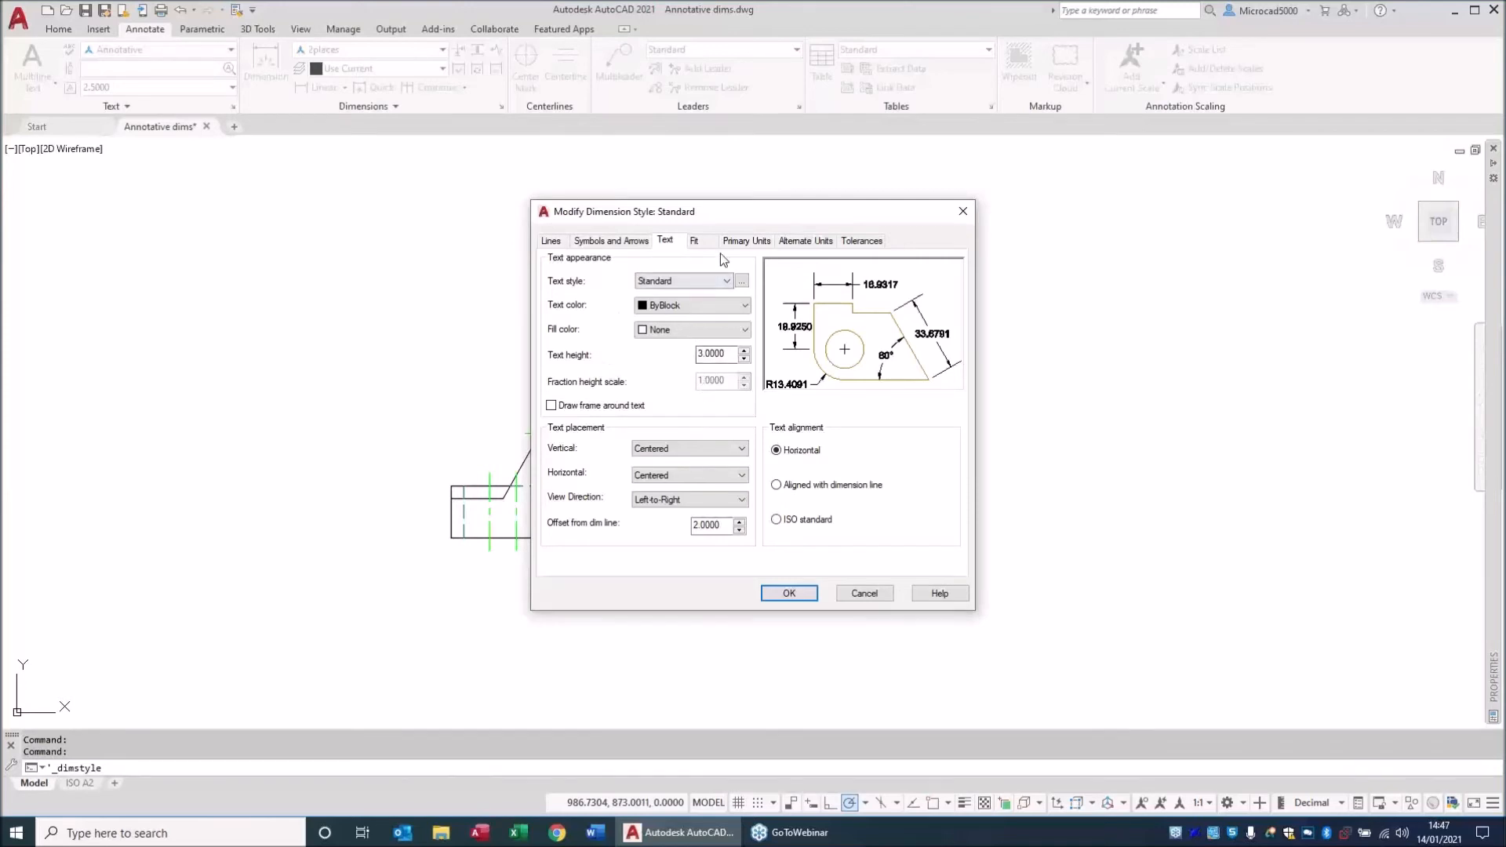
left_click(694, 243)
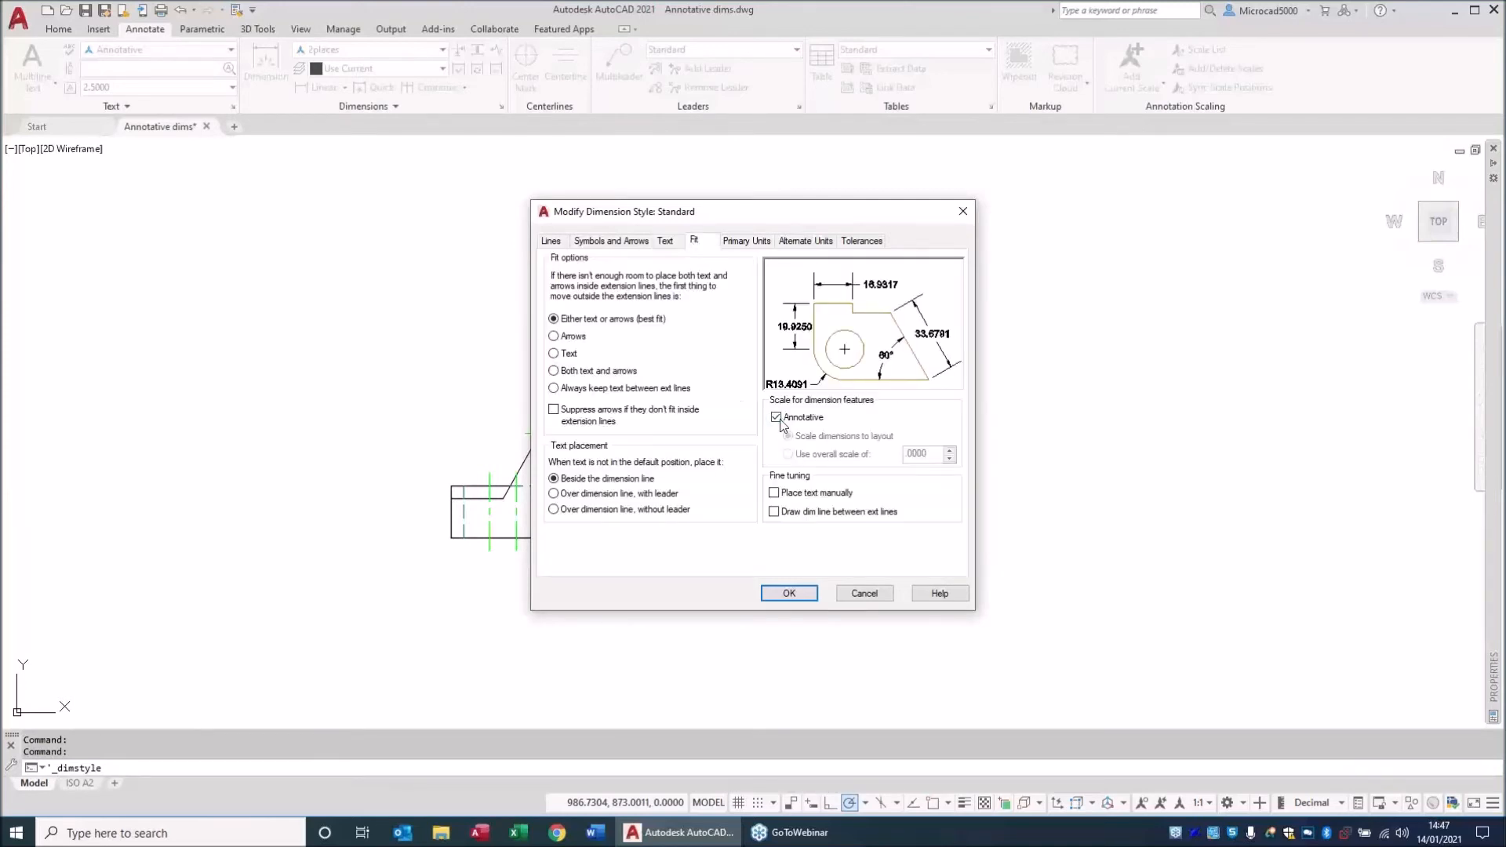
left_click(791, 594)
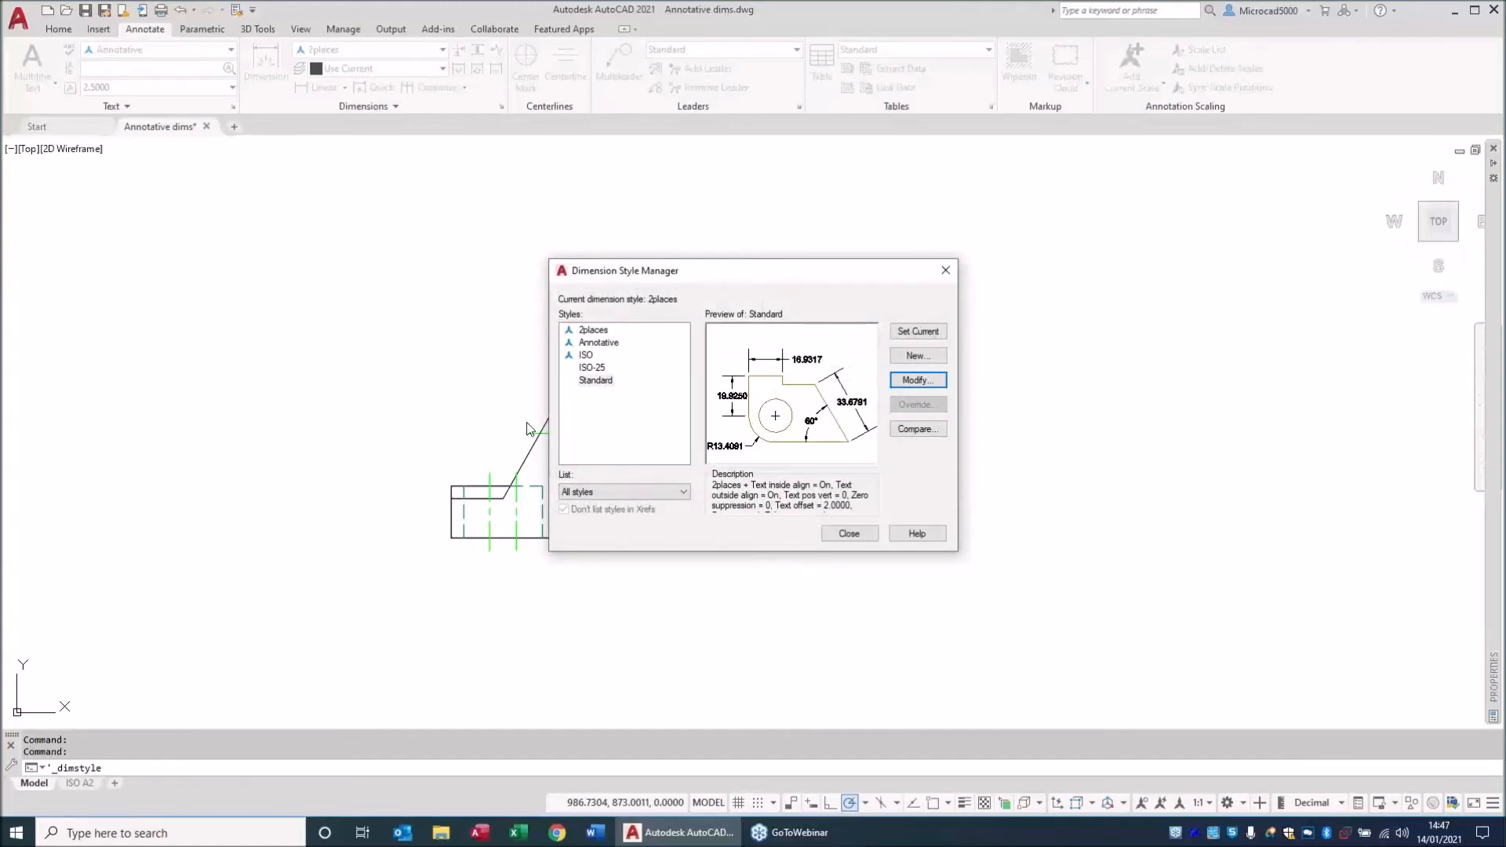
left_click(849, 534)
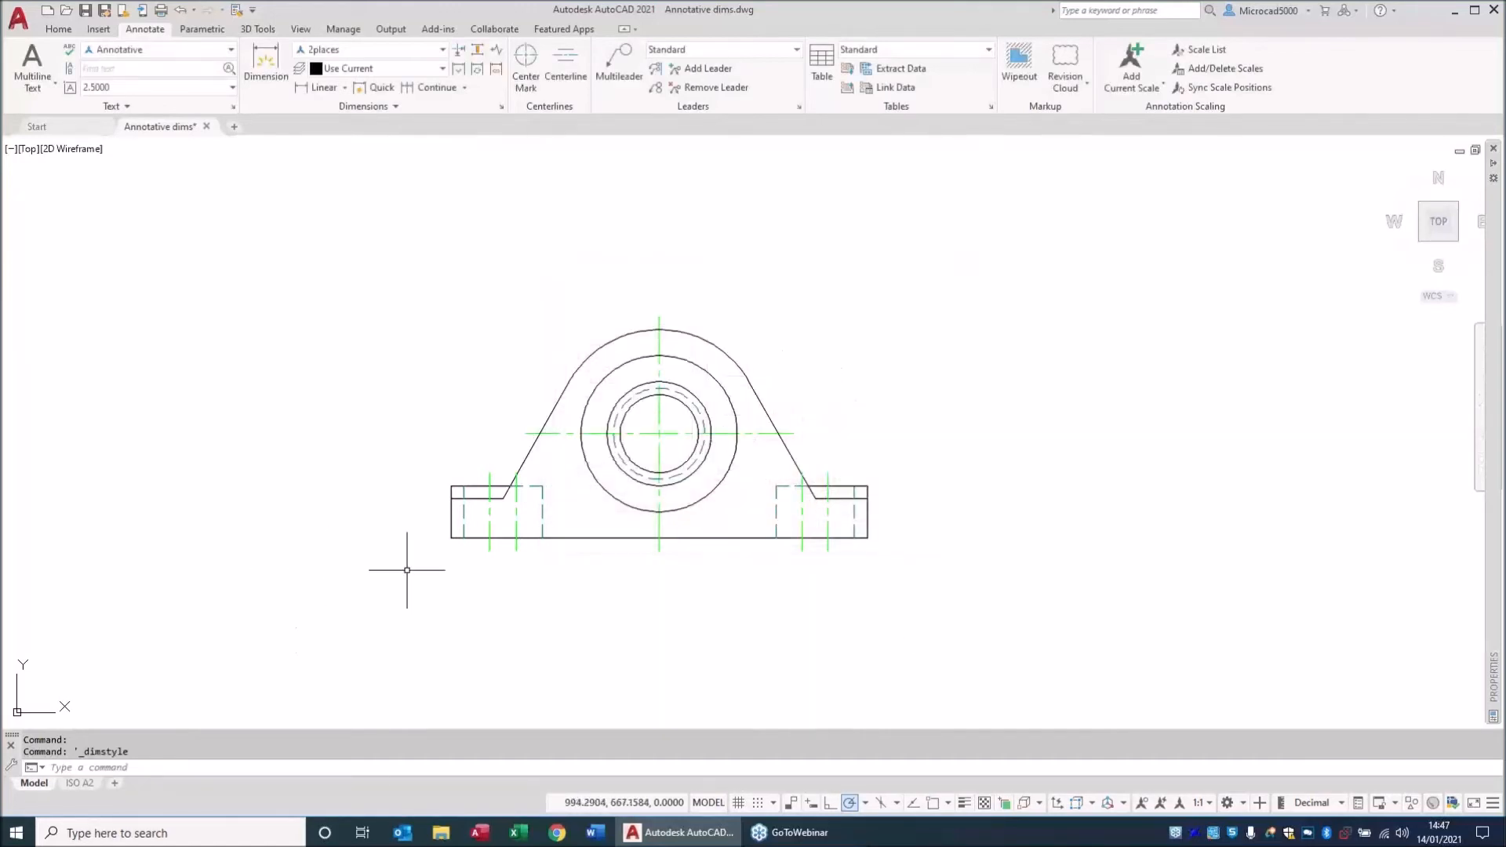
Resize the viewport on the ISO A2 layout so it fills only the left half of the sheet around the bracket.
left_click(79, 783)
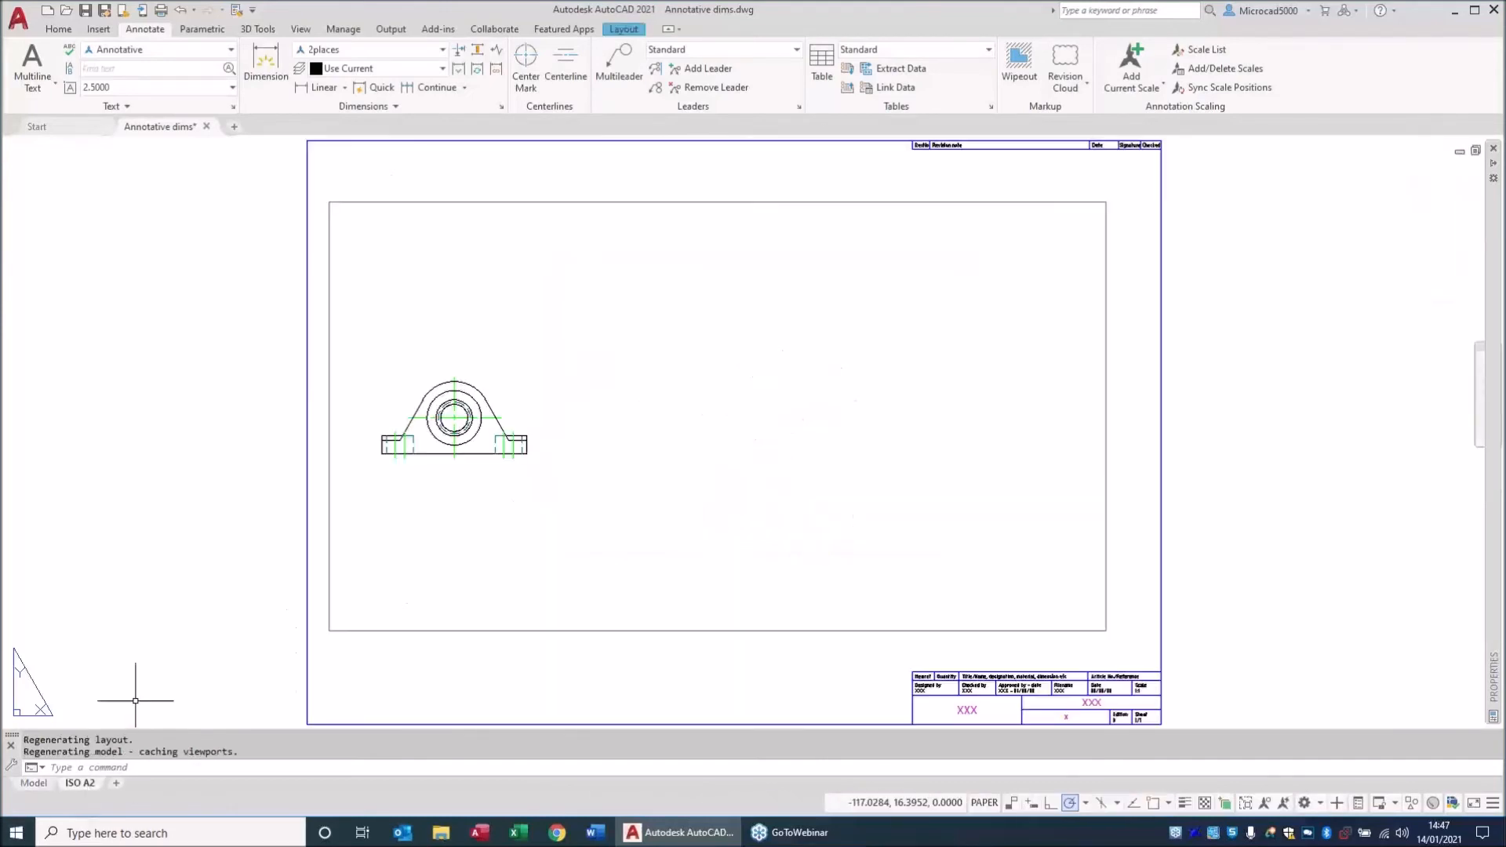
left_click(465, 687)
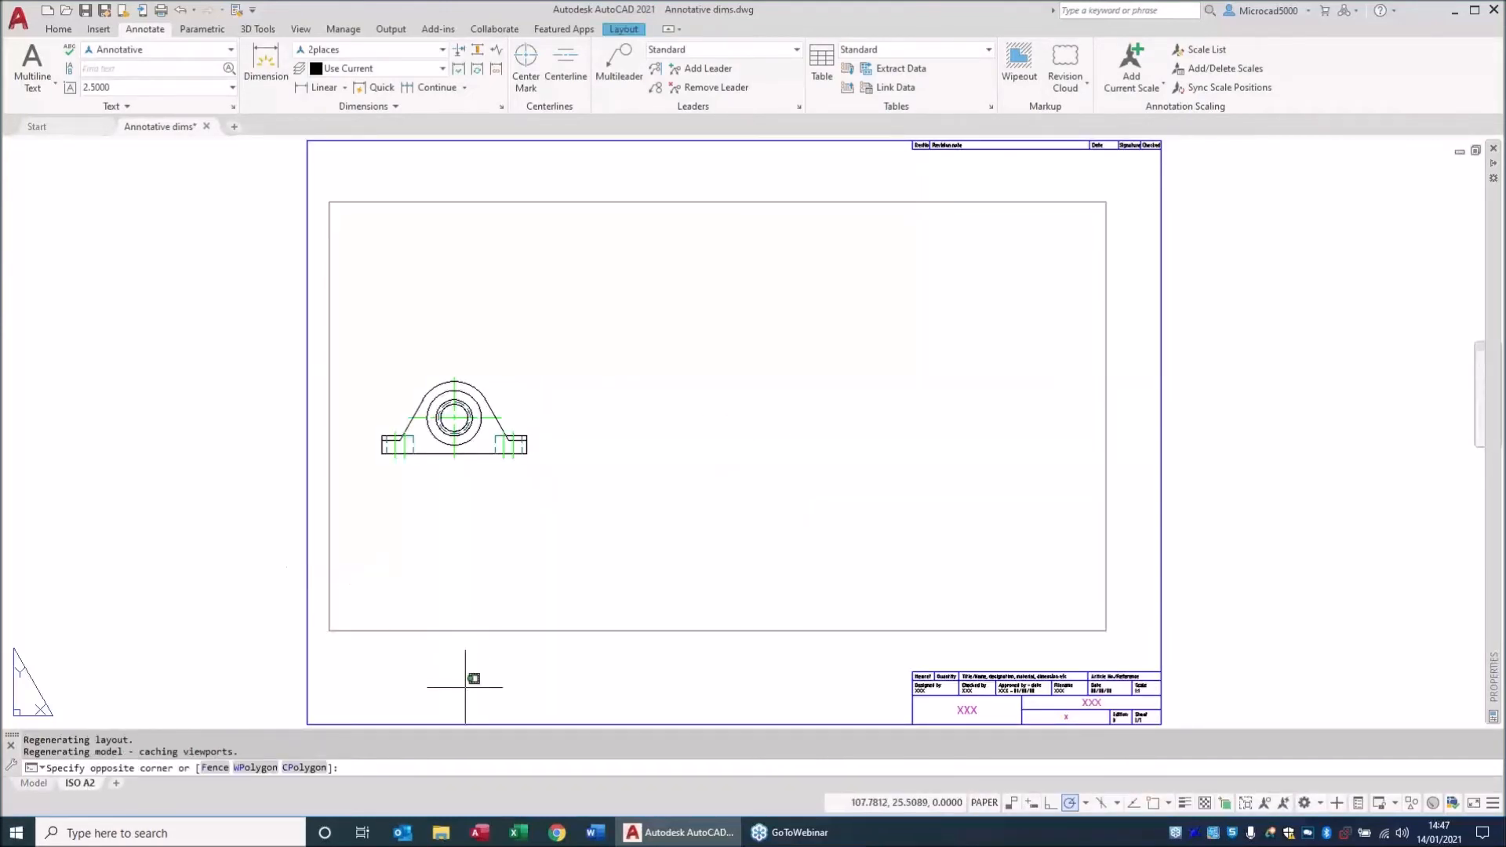
left_click(998, 633)
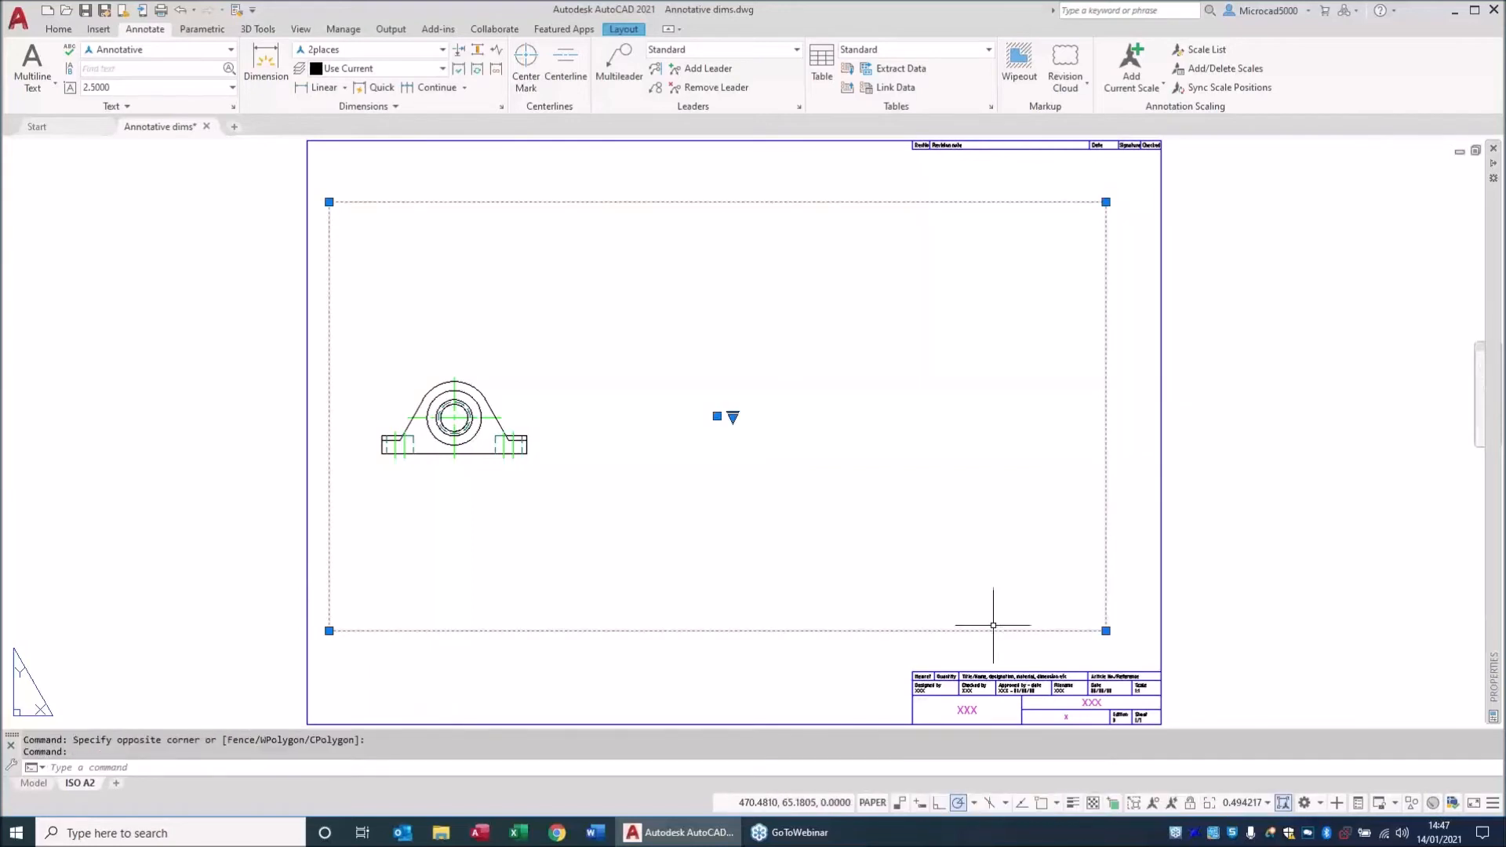
left_click(1106, 631)
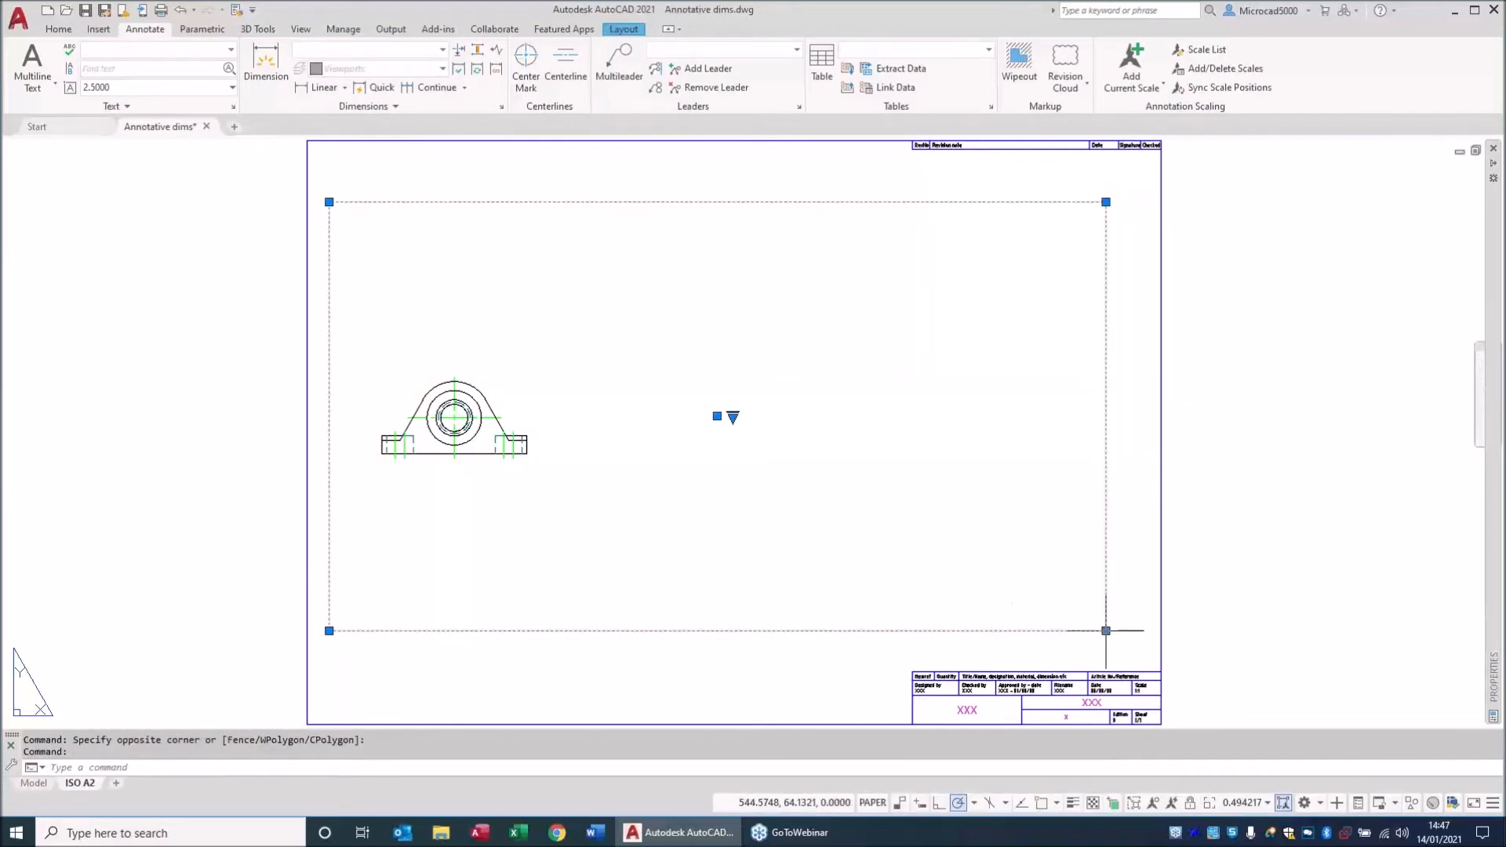
left_click(716, 680)
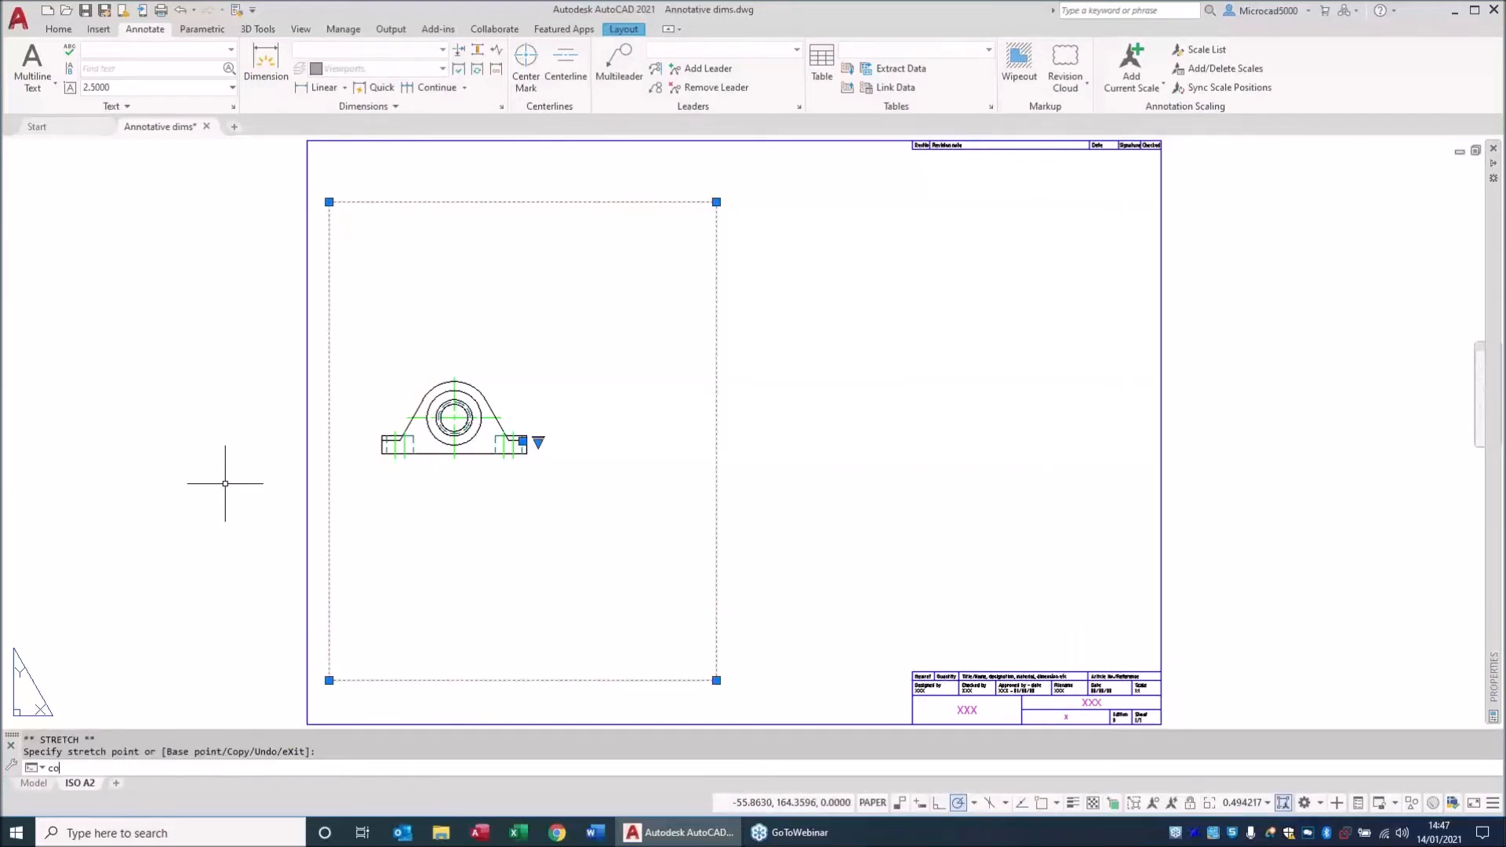
Copy the resized viewport to the right half of the ISO A2 sheet.
type("co")
key("space")
left_click(392, 593)
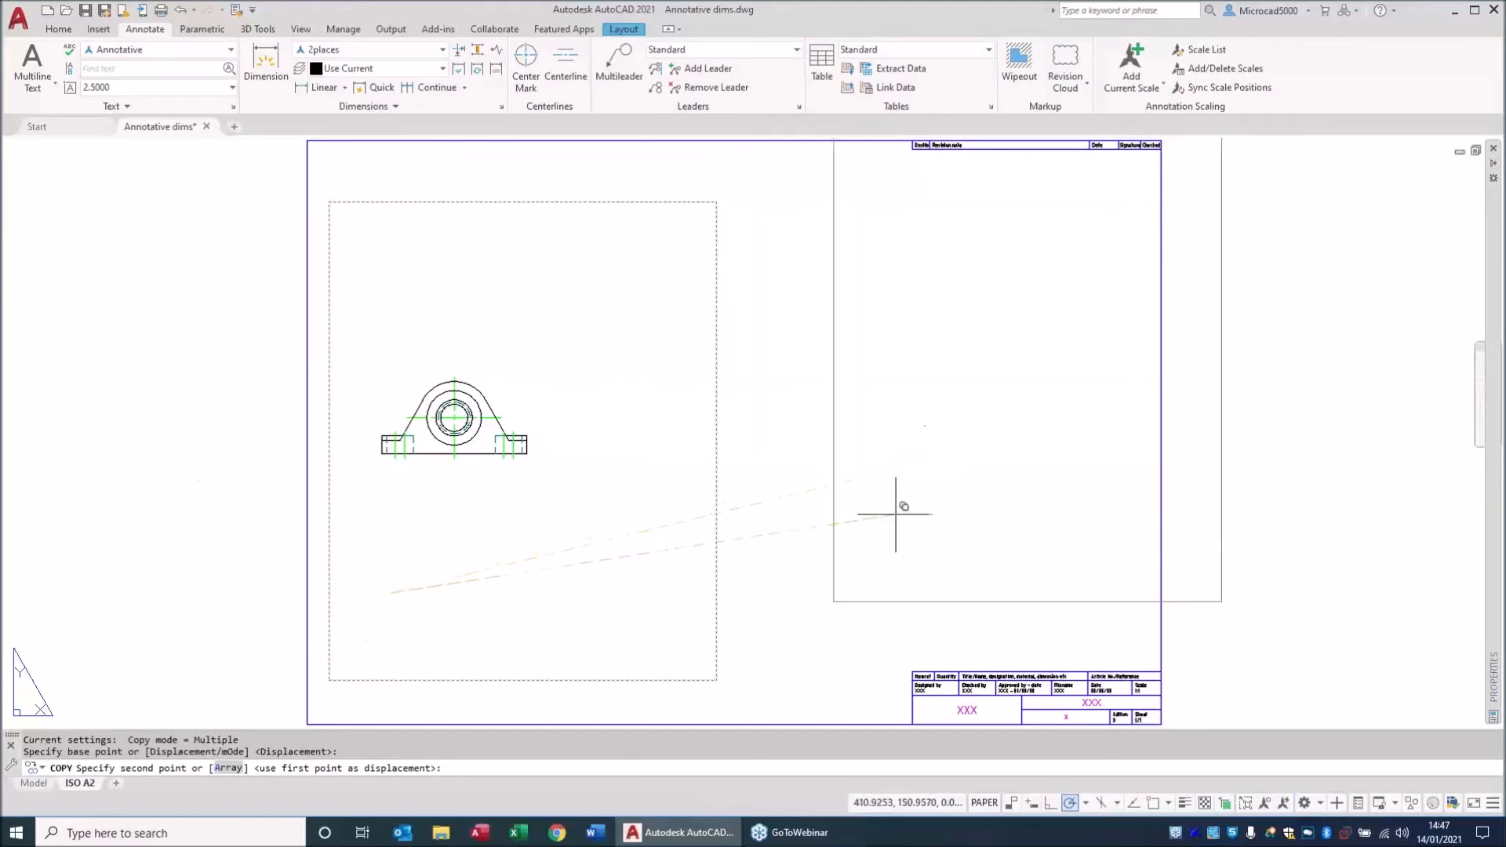
left_click(810, 557)
key("Escape")
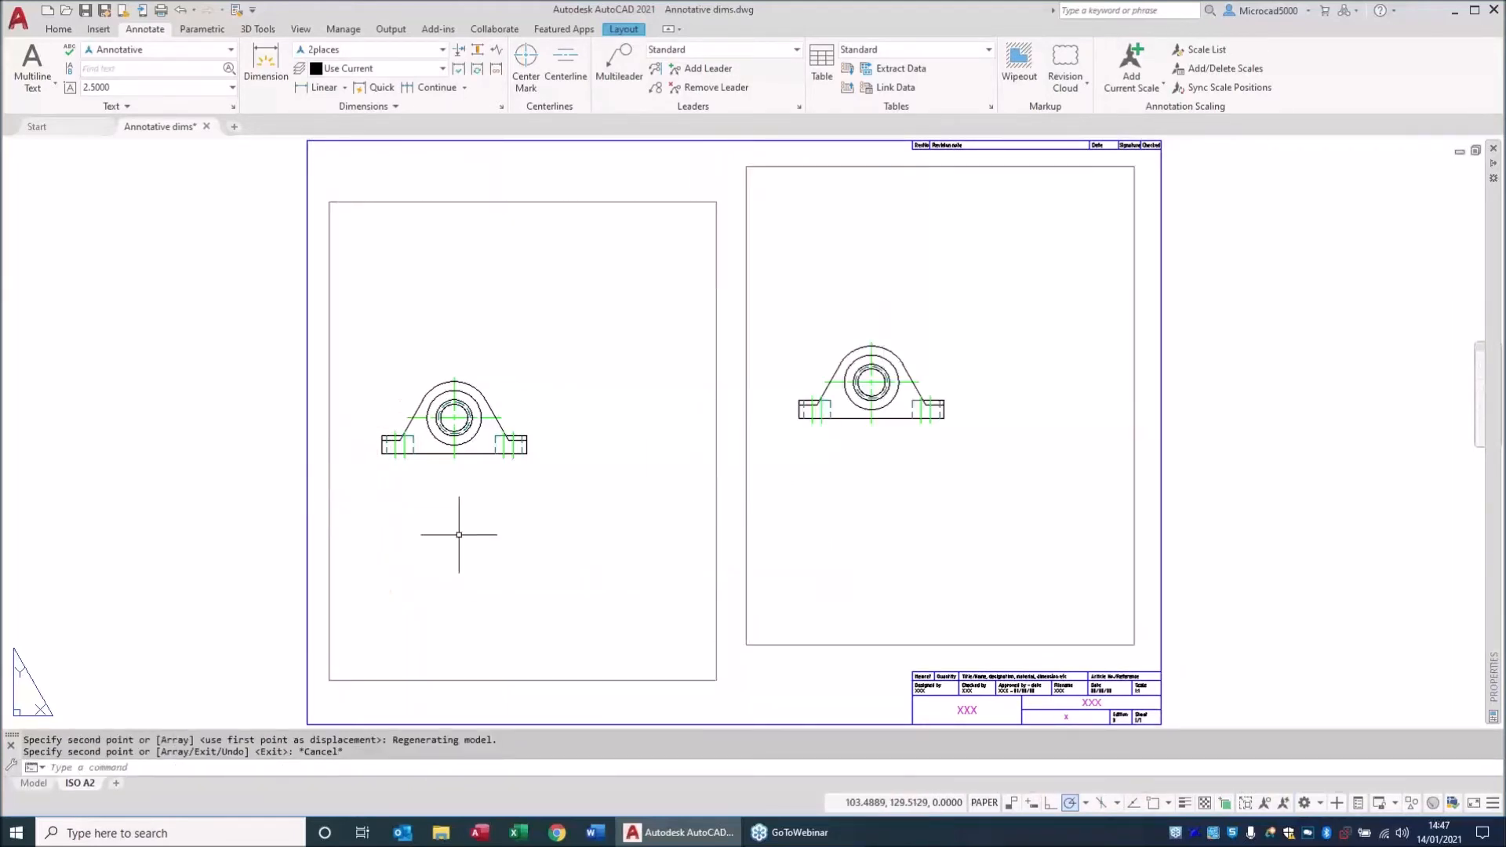
Zoom both viewports to the bracket's extents and set the left viewport's scale to 1:1.
double_click(462, 510)
middle_click(464, 506)
middle_click(463, 507)
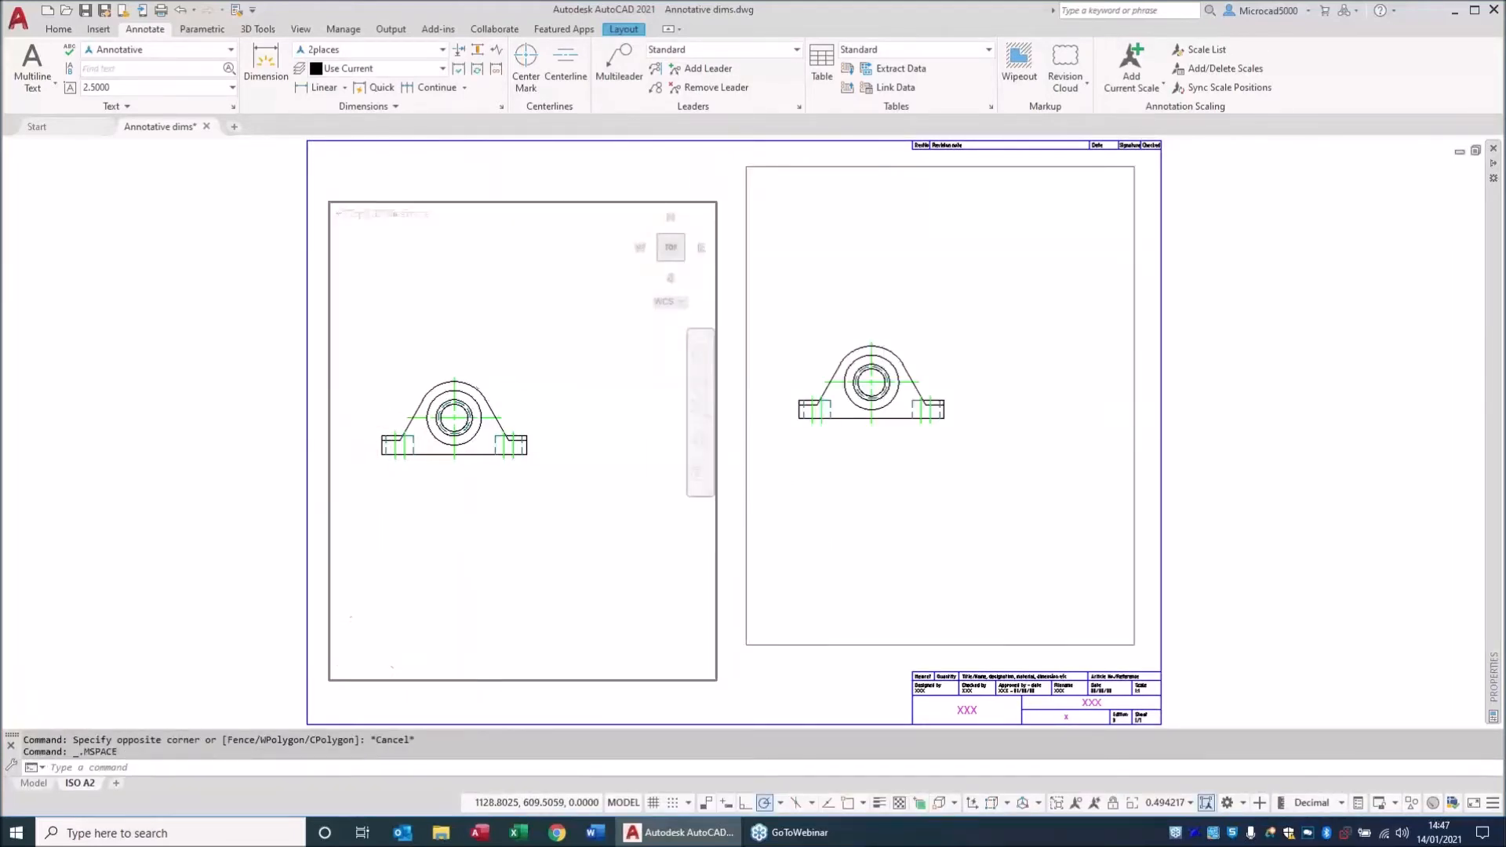
left_click(833, 484)
middle_click(881, 470)
middle_click(881, 471)
left_click(491, 582)
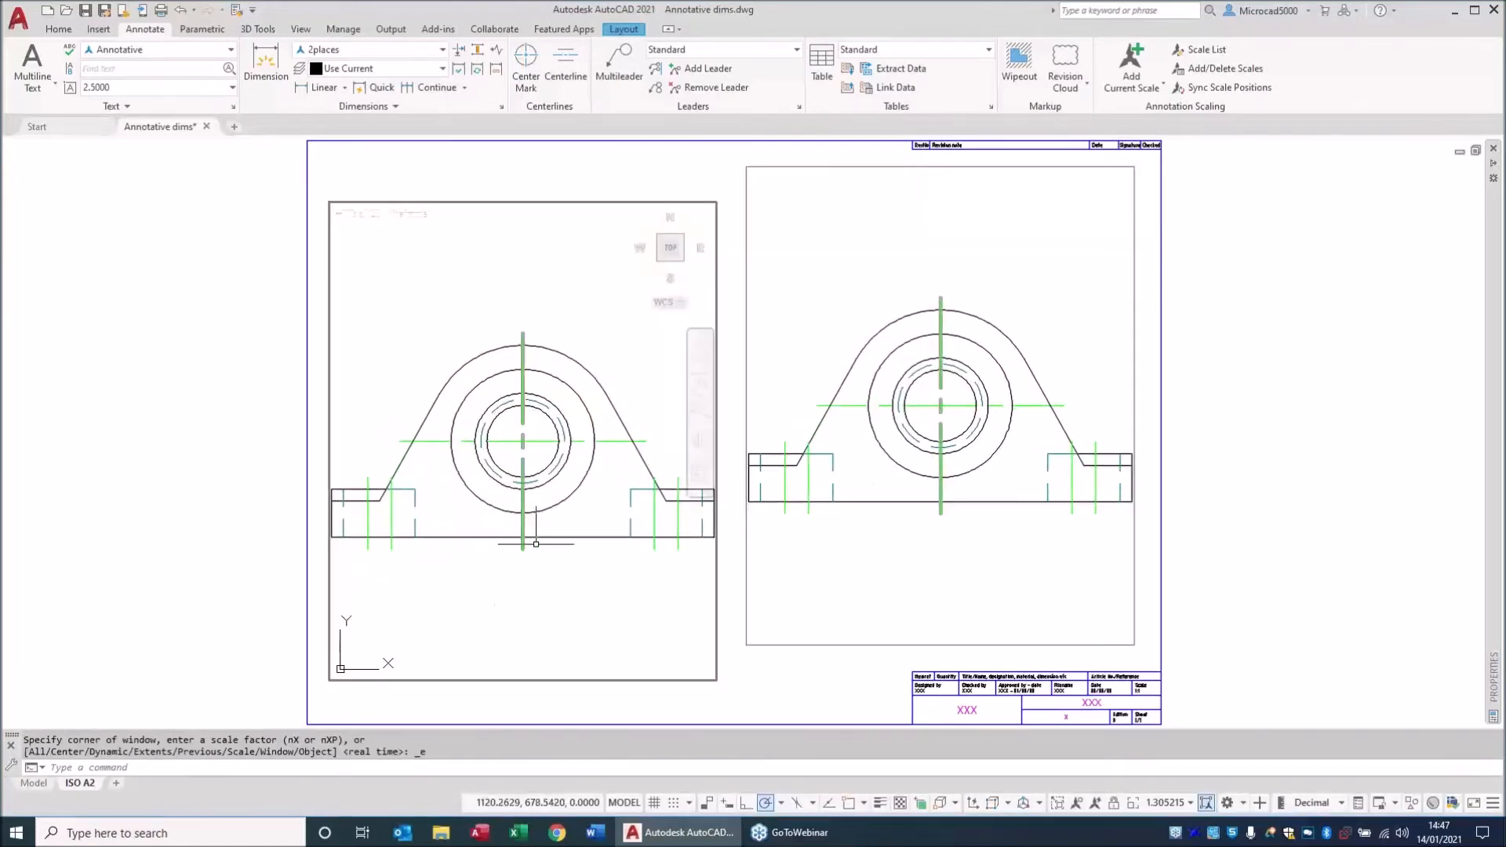
left_click(1190, 803)
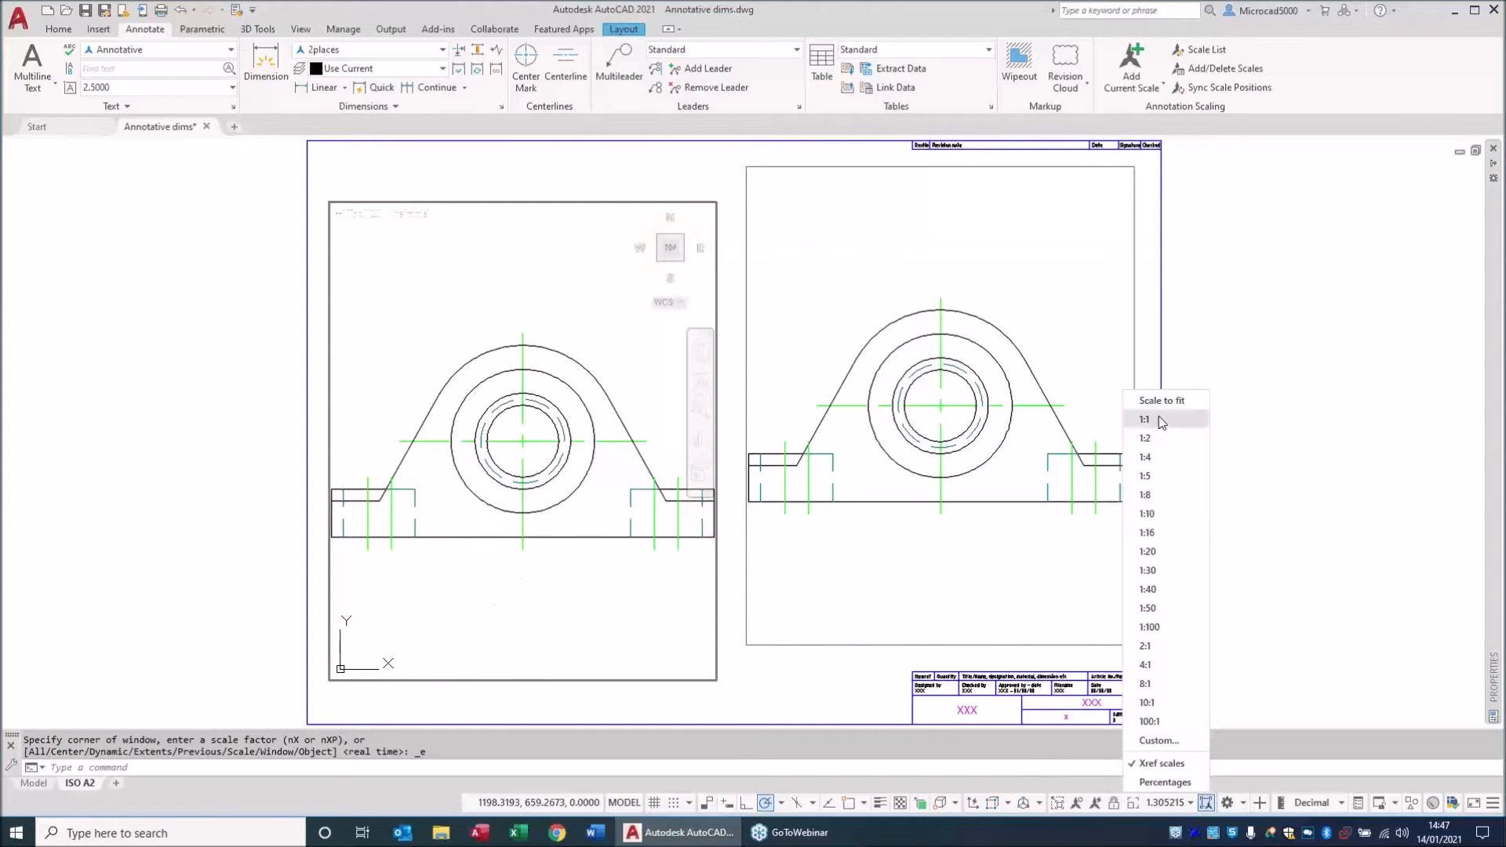
left_click(1141, 420)
Set the right viewport's scale to 2:1, framed on the bracket's right foot.
left_click(946, 526)
middle_click_drag(1069, 520, 960, 497)
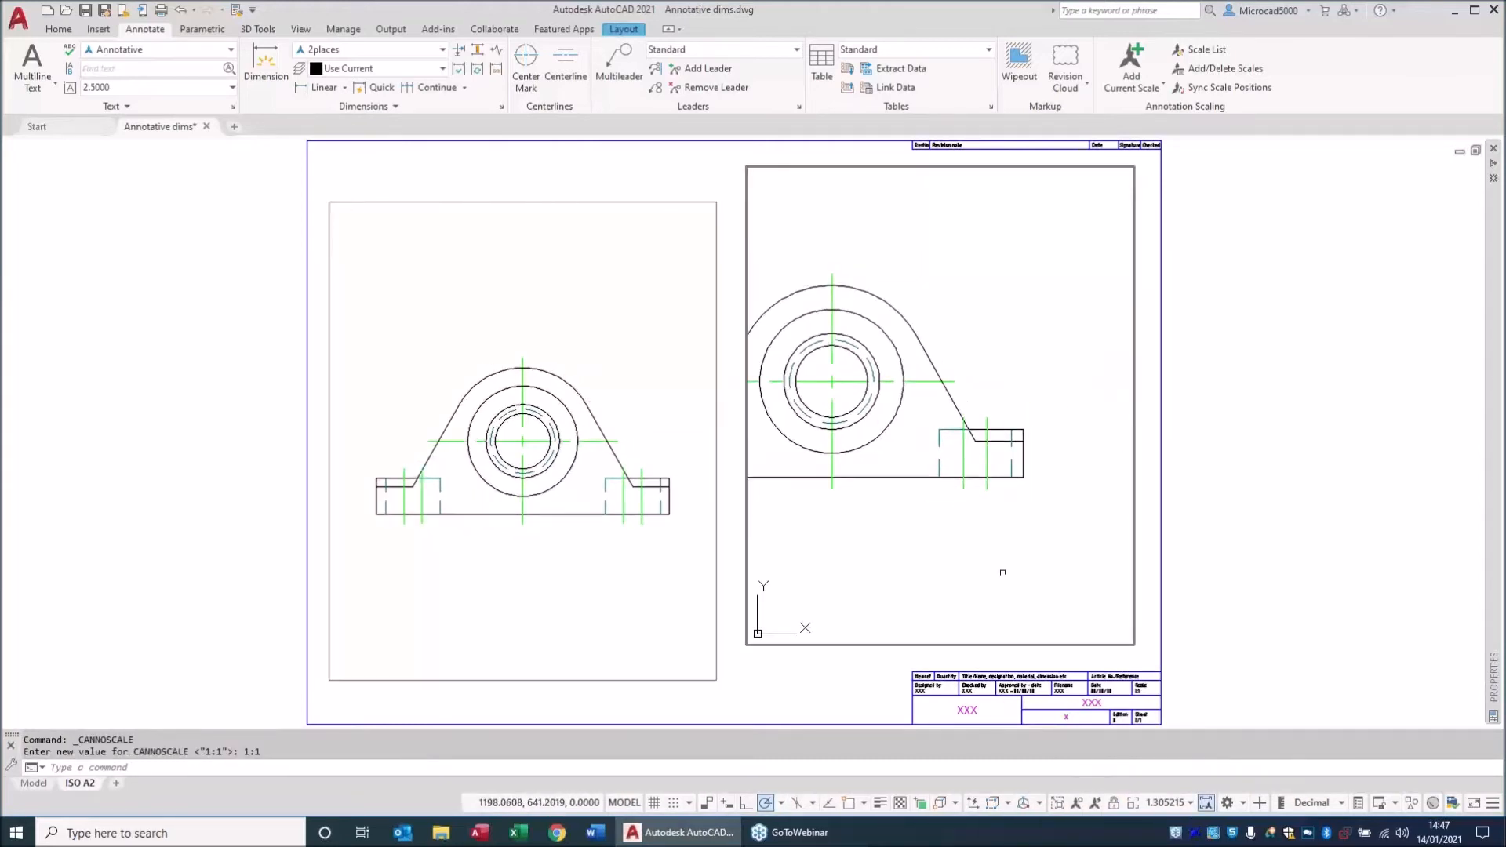
left_click(1172, 802)
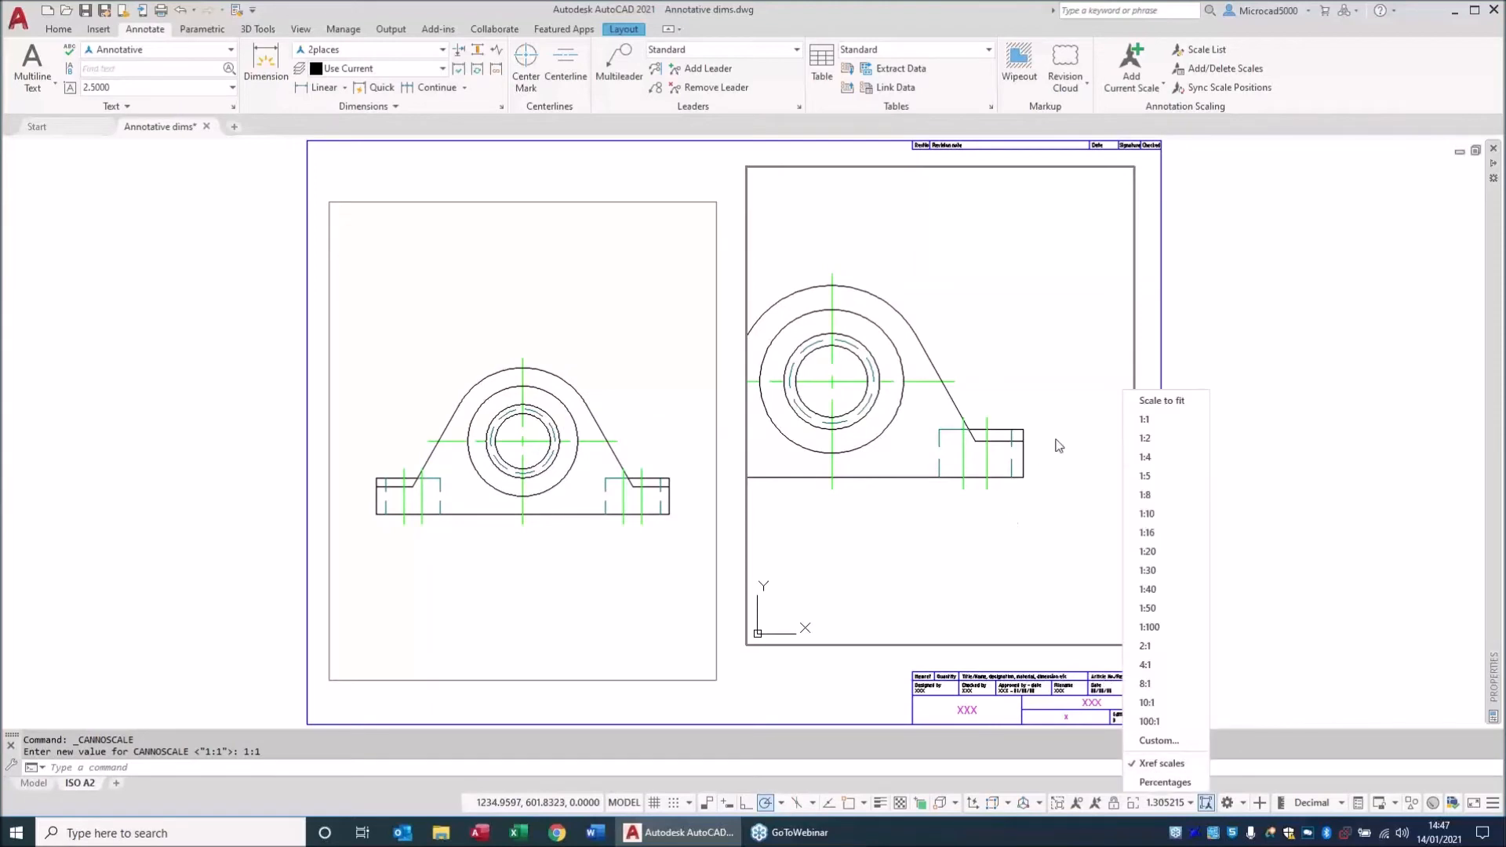
left_click(1176, 646)
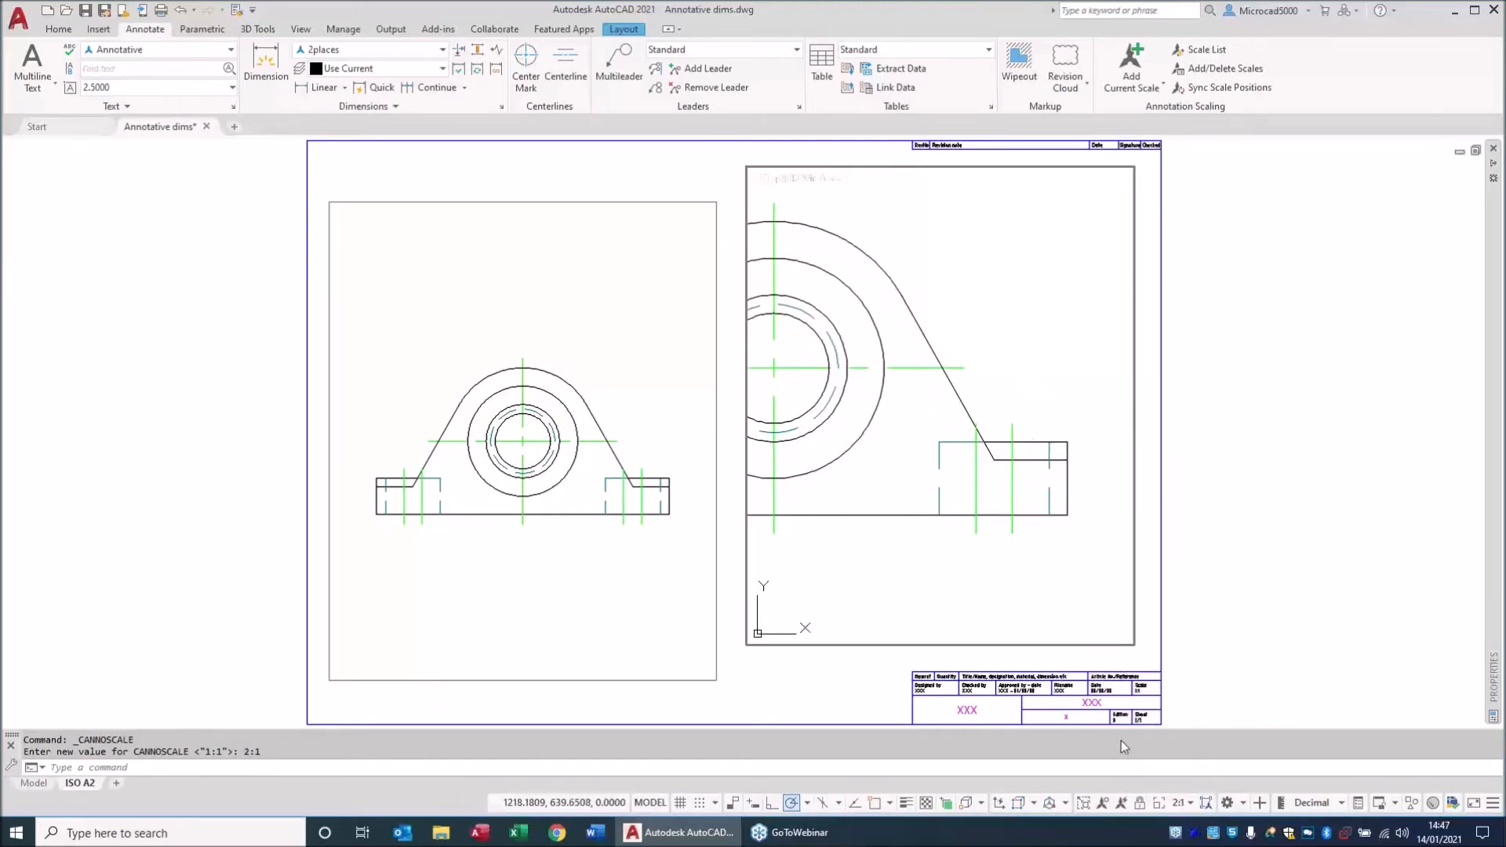
Lock the right viewport and regenerate all viewports.
left_click(1138, 802)
type("rea")
key("Return")
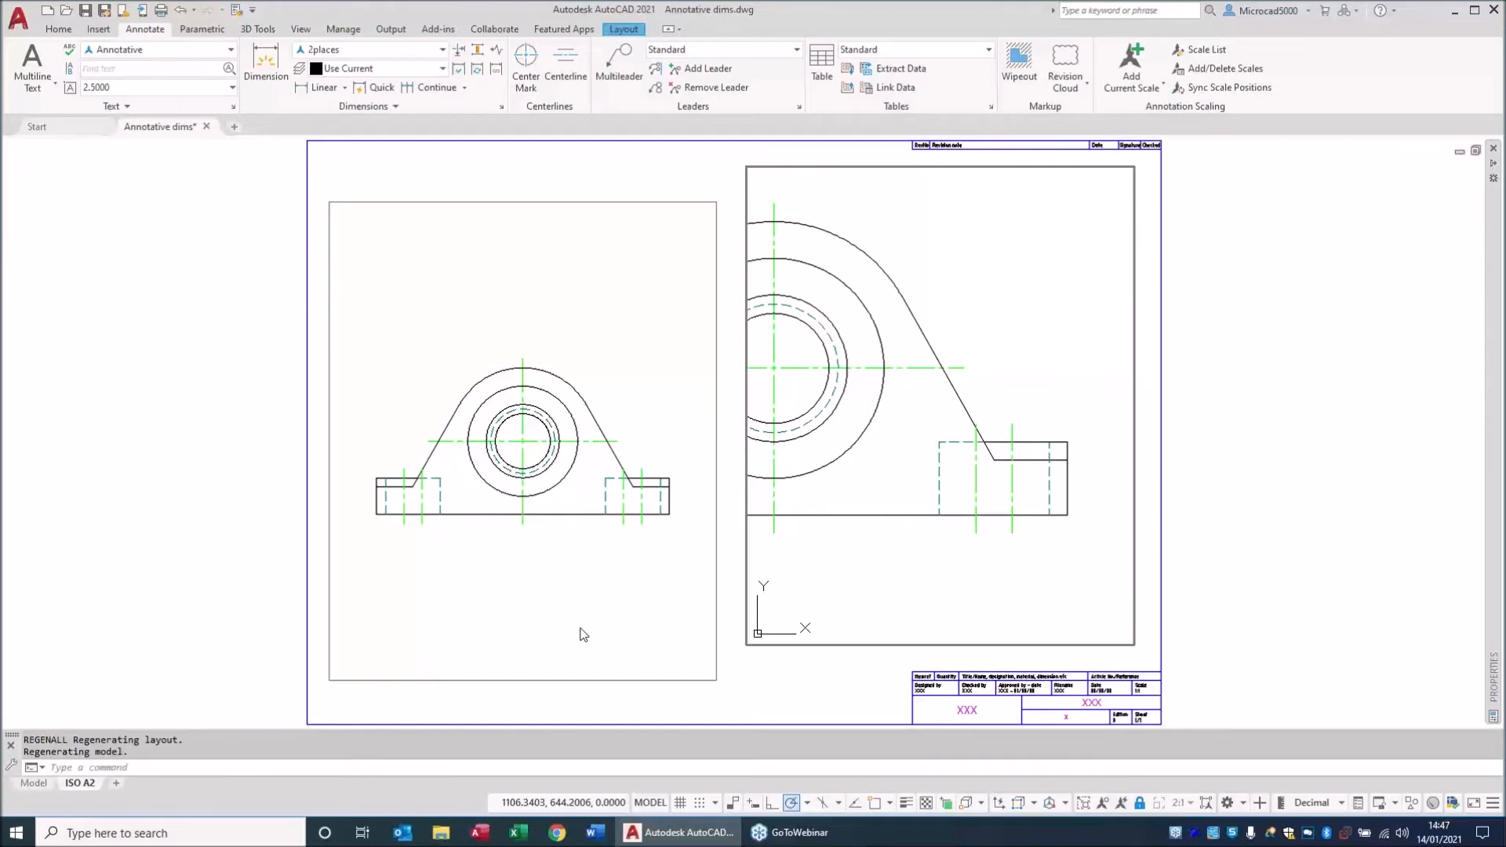
Activate model space in the left viewport and make Dimensions the current layer.
left_click(508, 566)
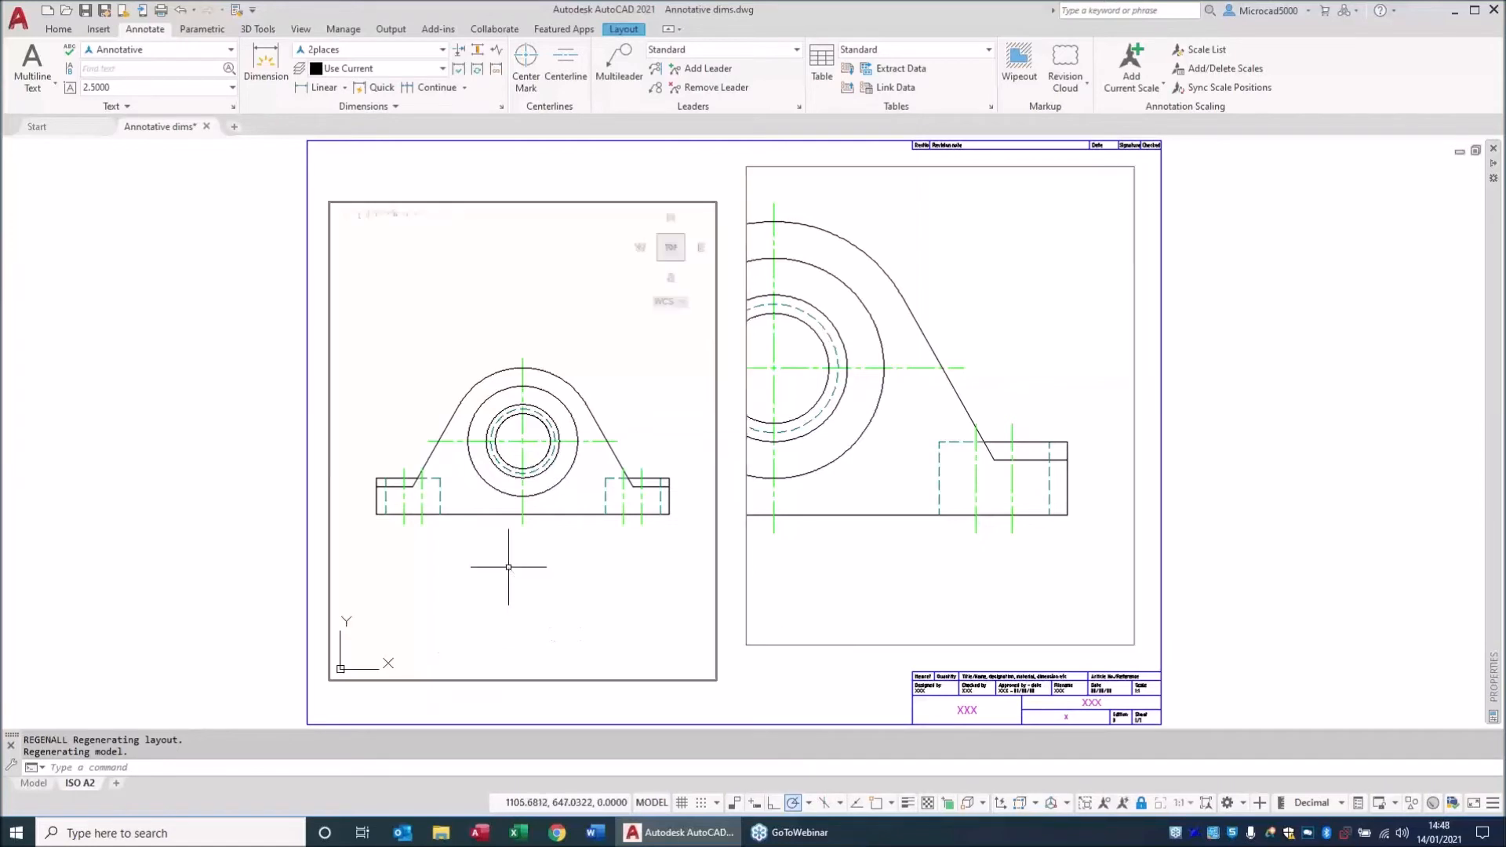
left_click(68, 30)
left_click(690, 49)
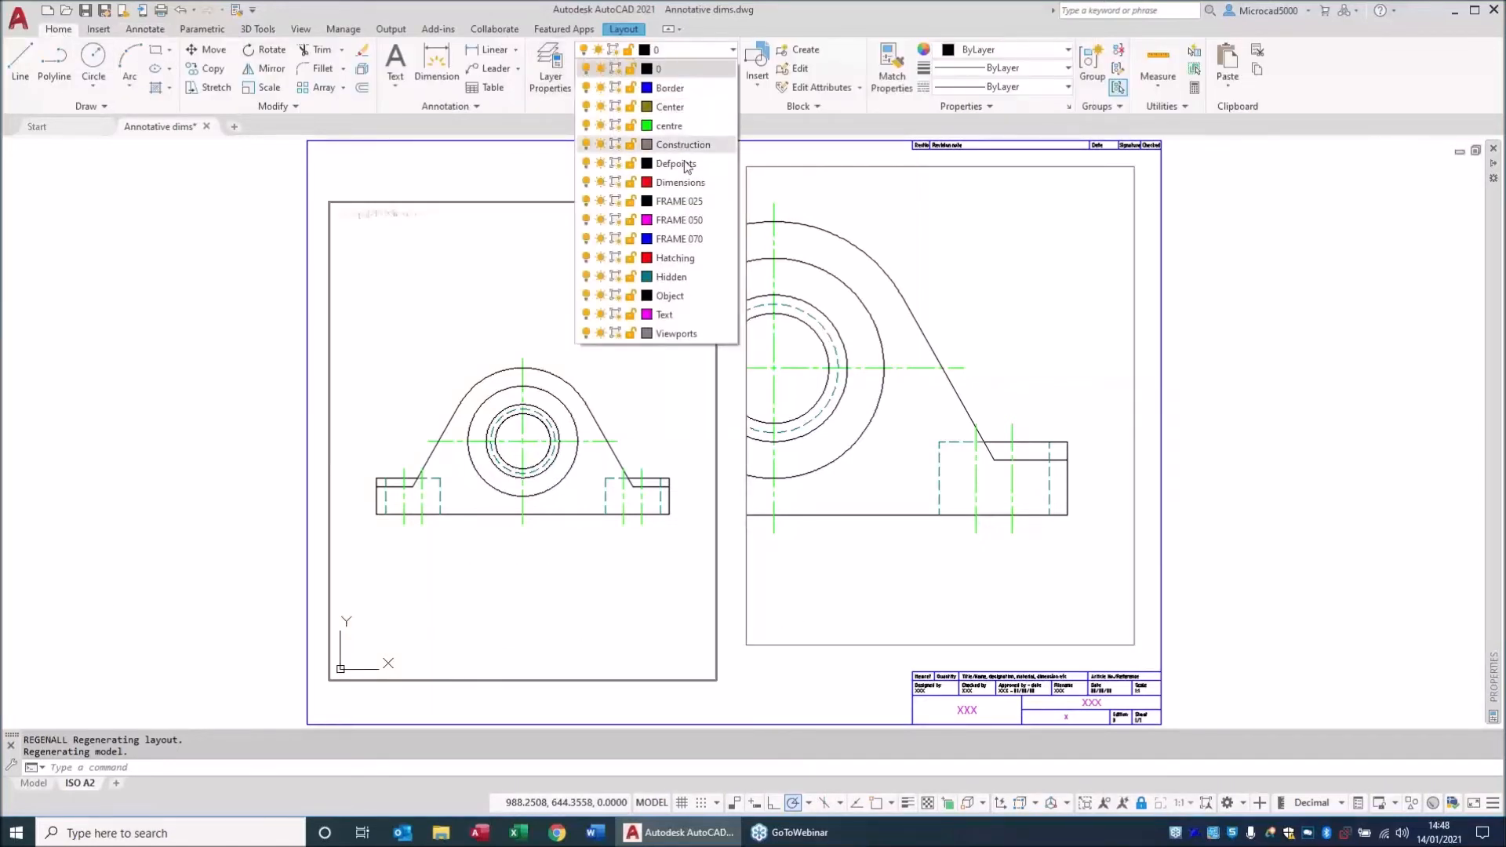
left_click(690, 197)
left_click(597, 581)
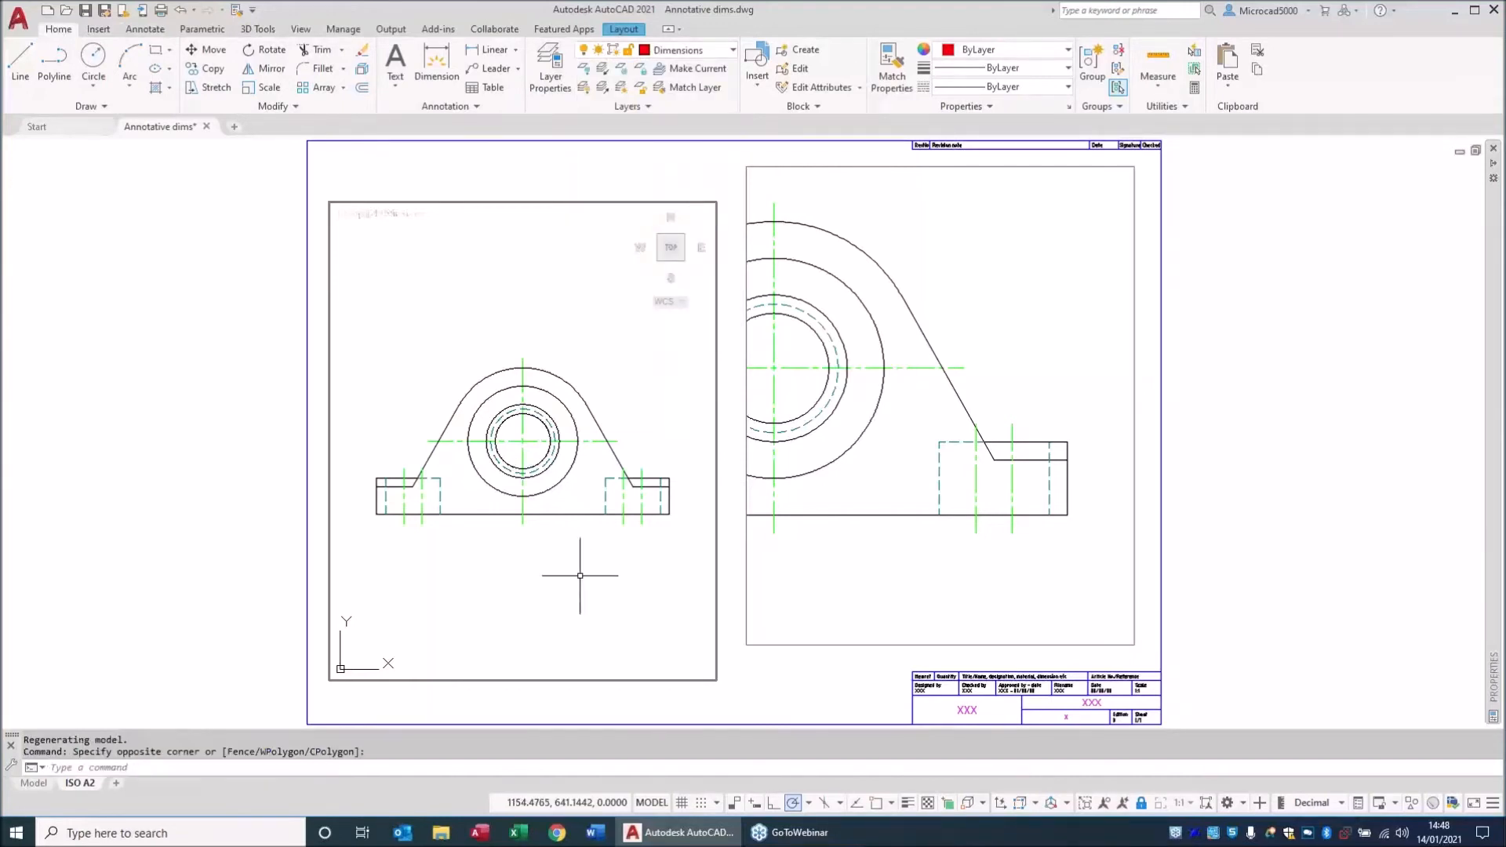
With object snap on, add a horizontal linear dimension below the bracket between the two feet's inner hidden edges in the 1:1 viewport.
scroll(487, 609, "up", 4)
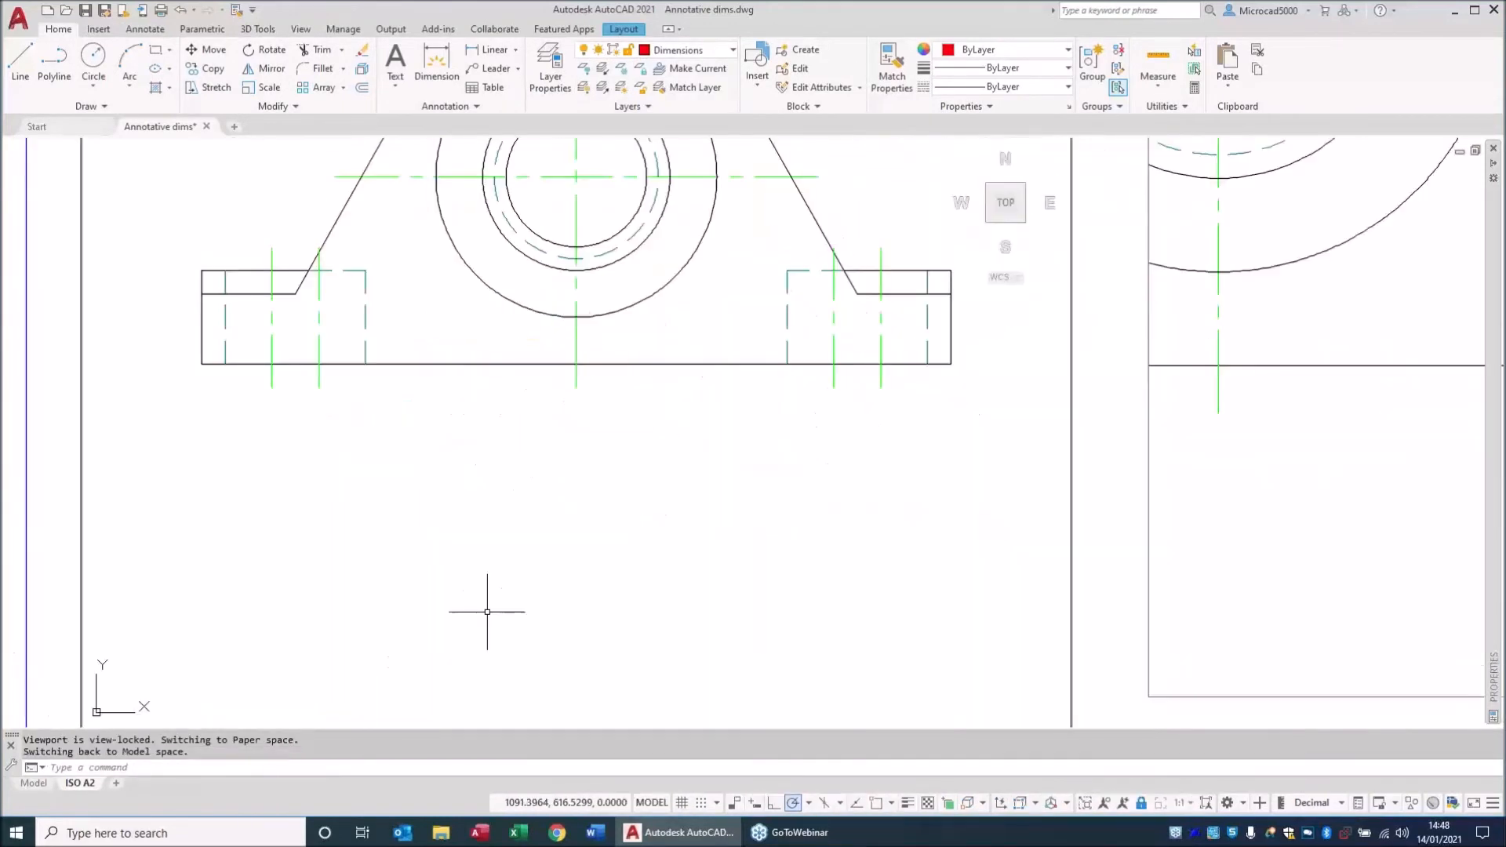
scroll(403, 605, "down", 3)
double_click(360, 578)
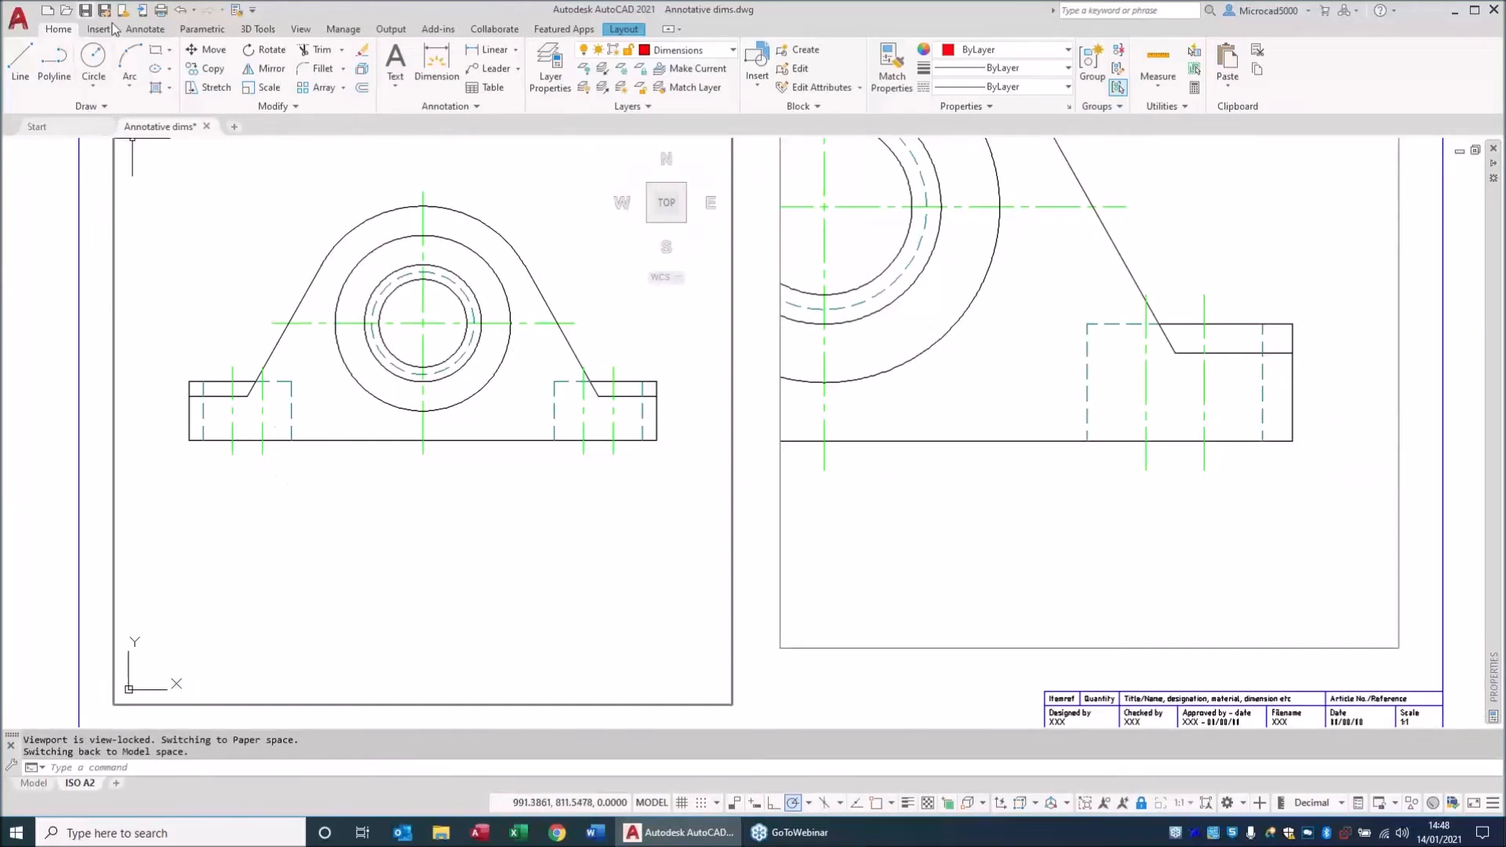
left_click(146, 30)
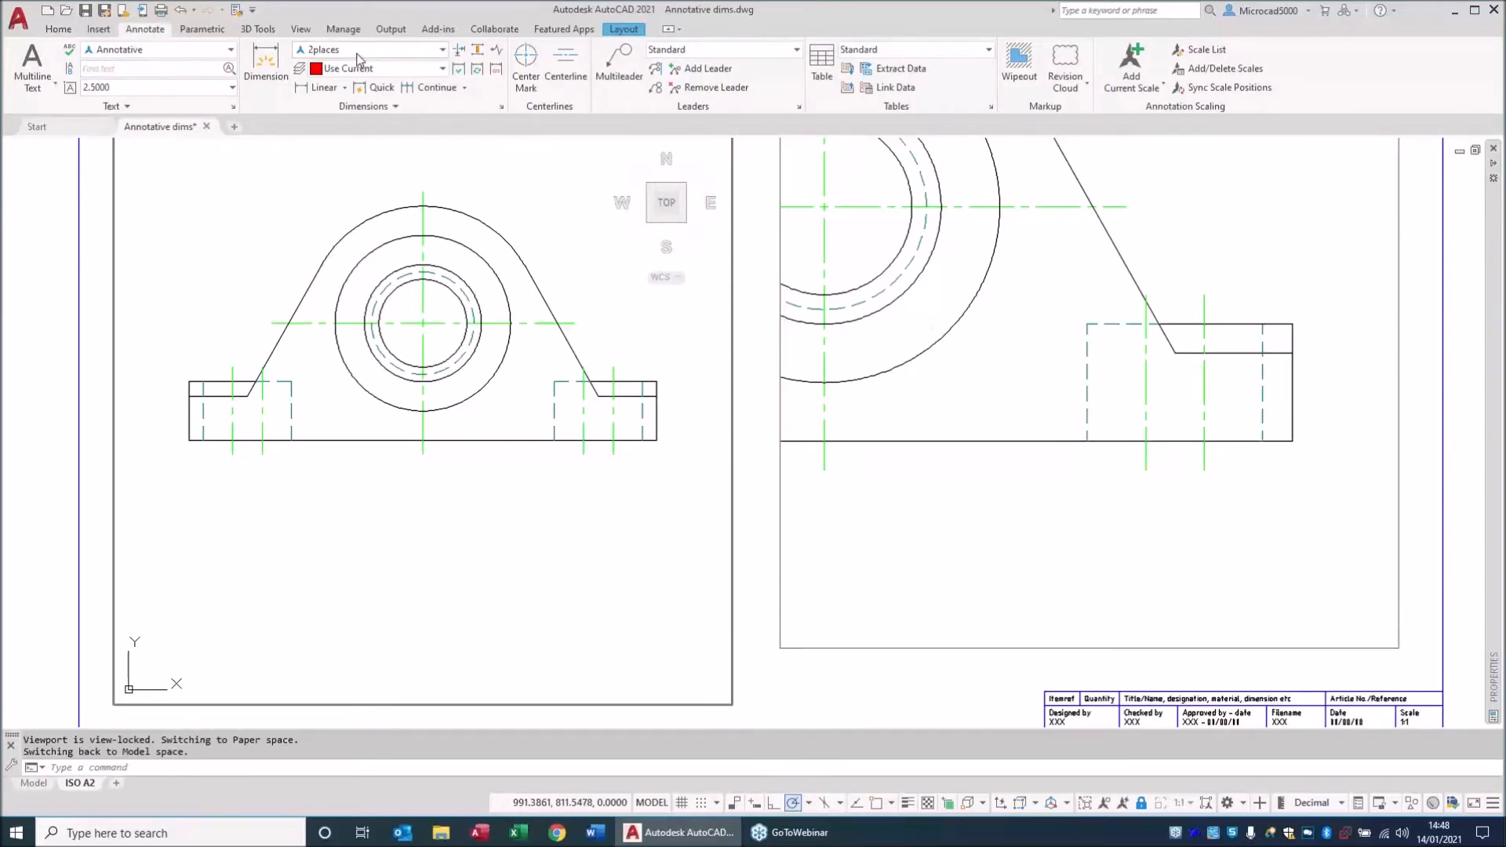
left_click(319, 88)
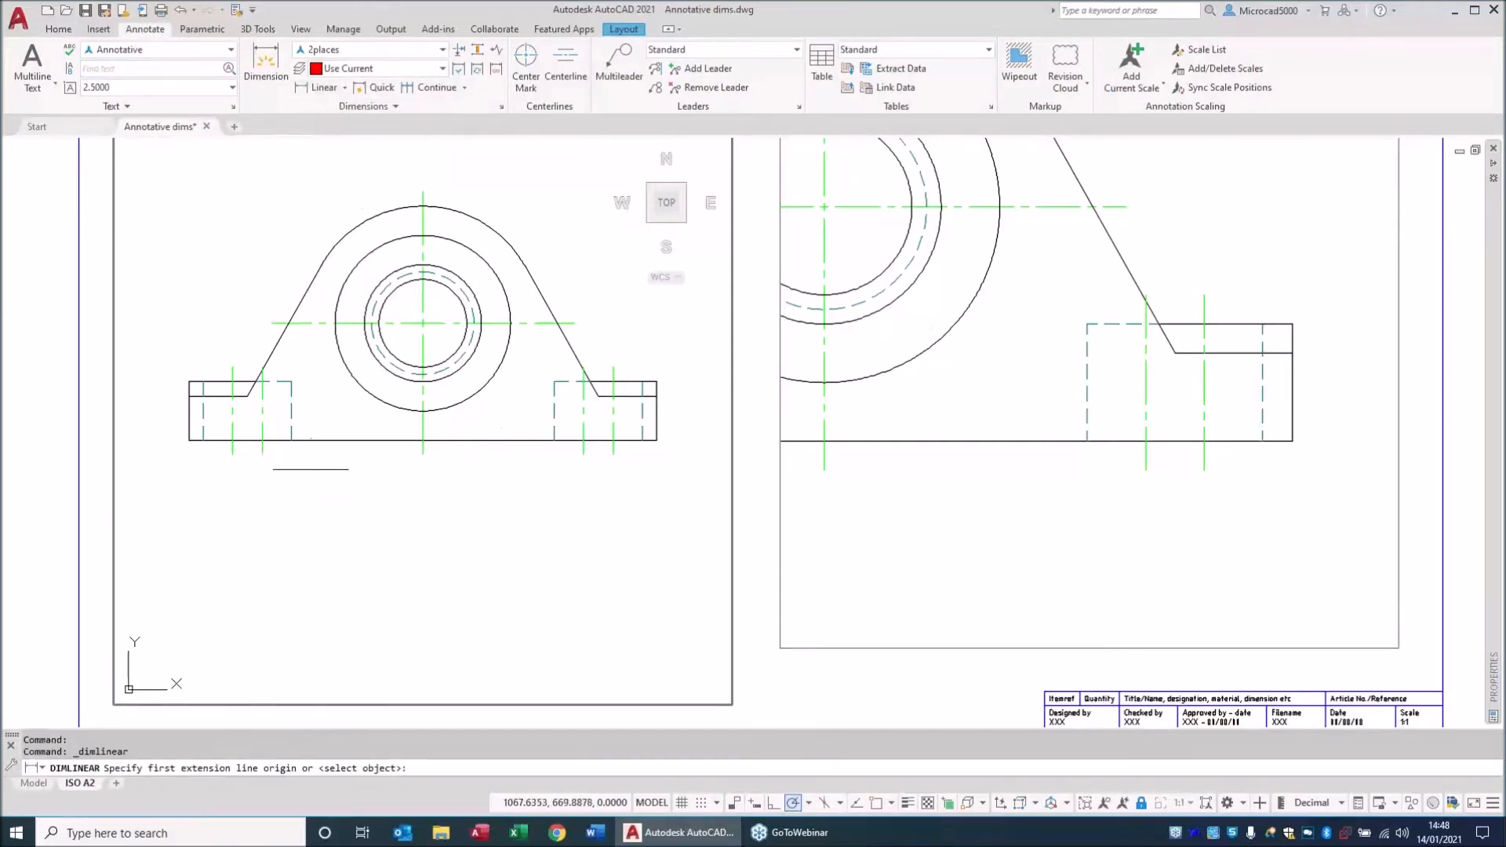
left_click(876, 802)
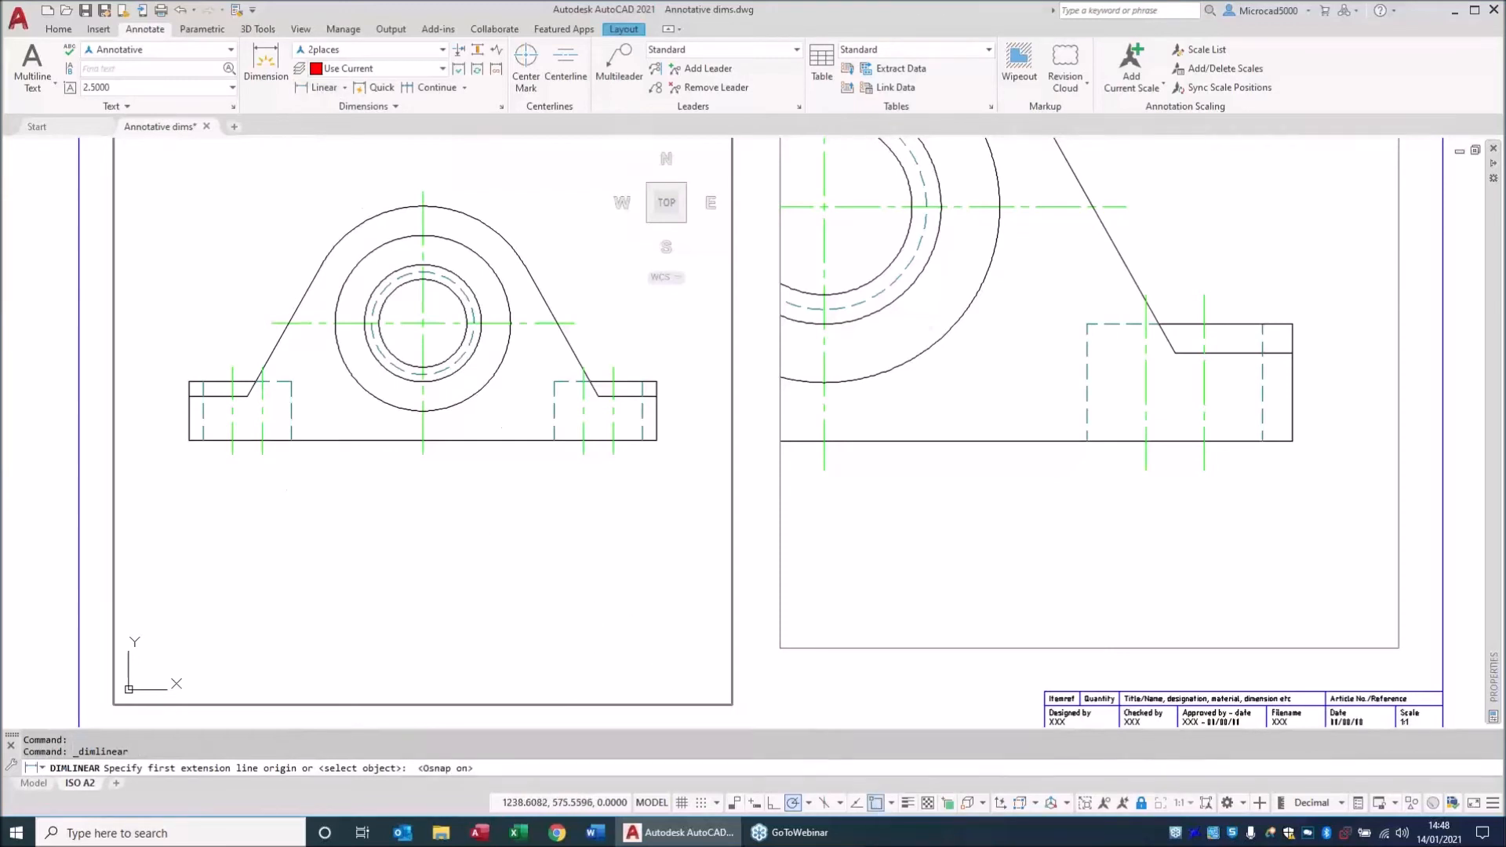
left_click(291, 440)
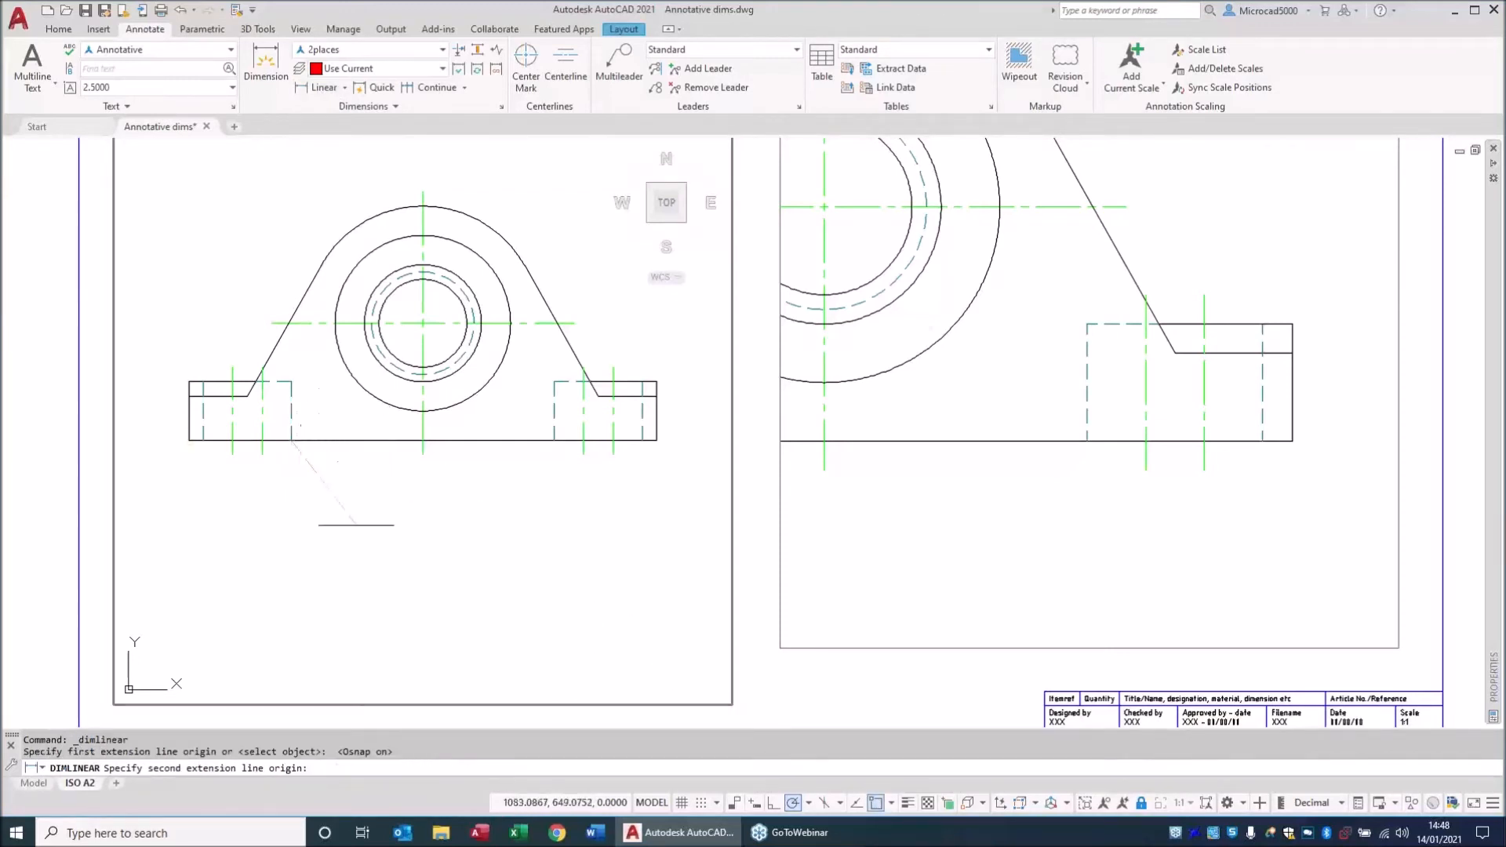
left_click(553, 441)
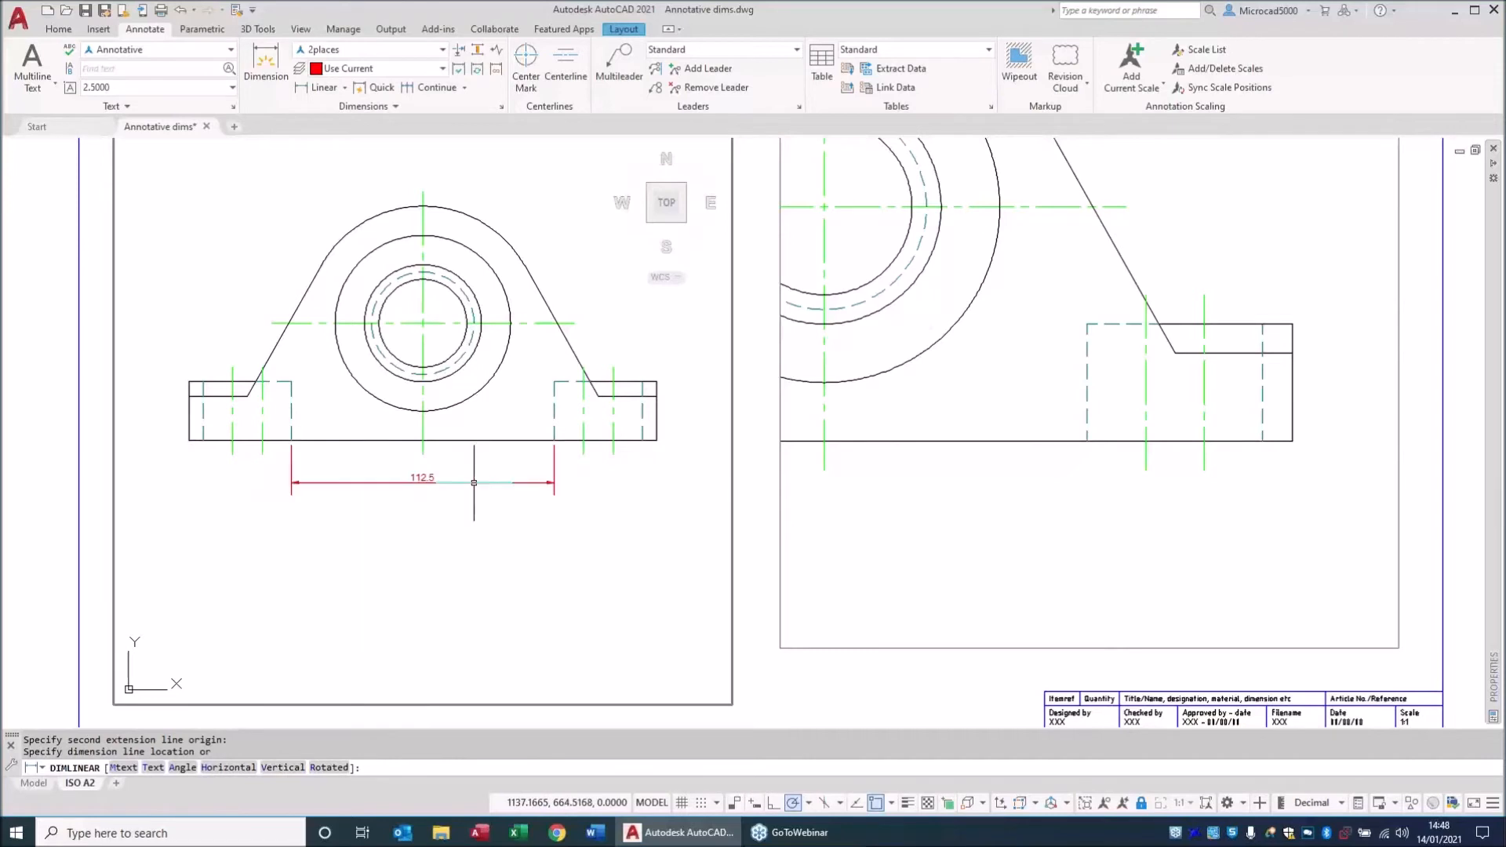
left_click(407, 483)
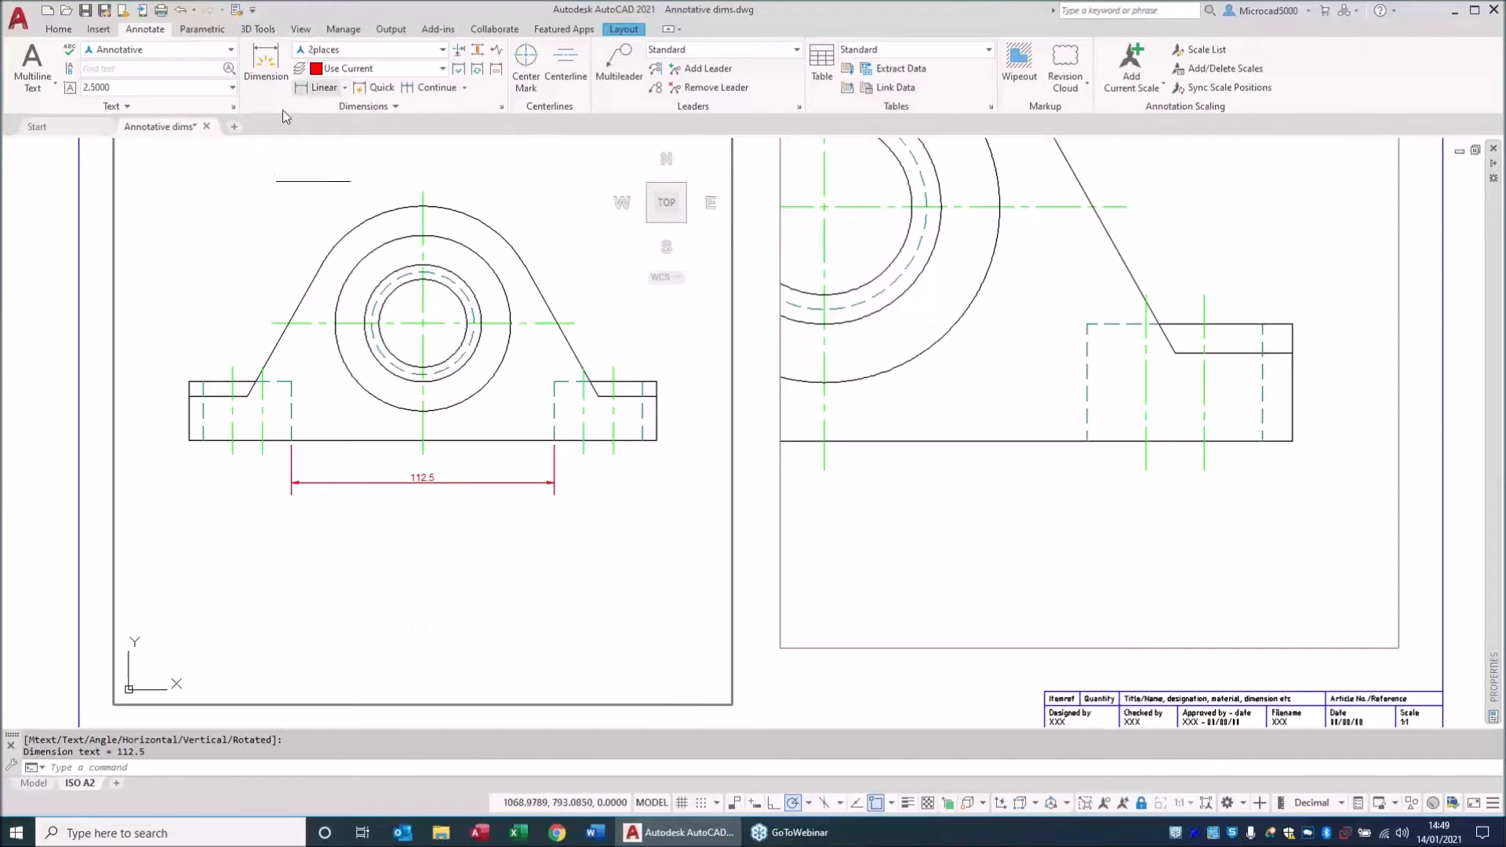
Dimension the horizontal distance between the two feet's inner centrelines, placed below the first dimension.
left_click(317, 87)
left_click(262, 454)
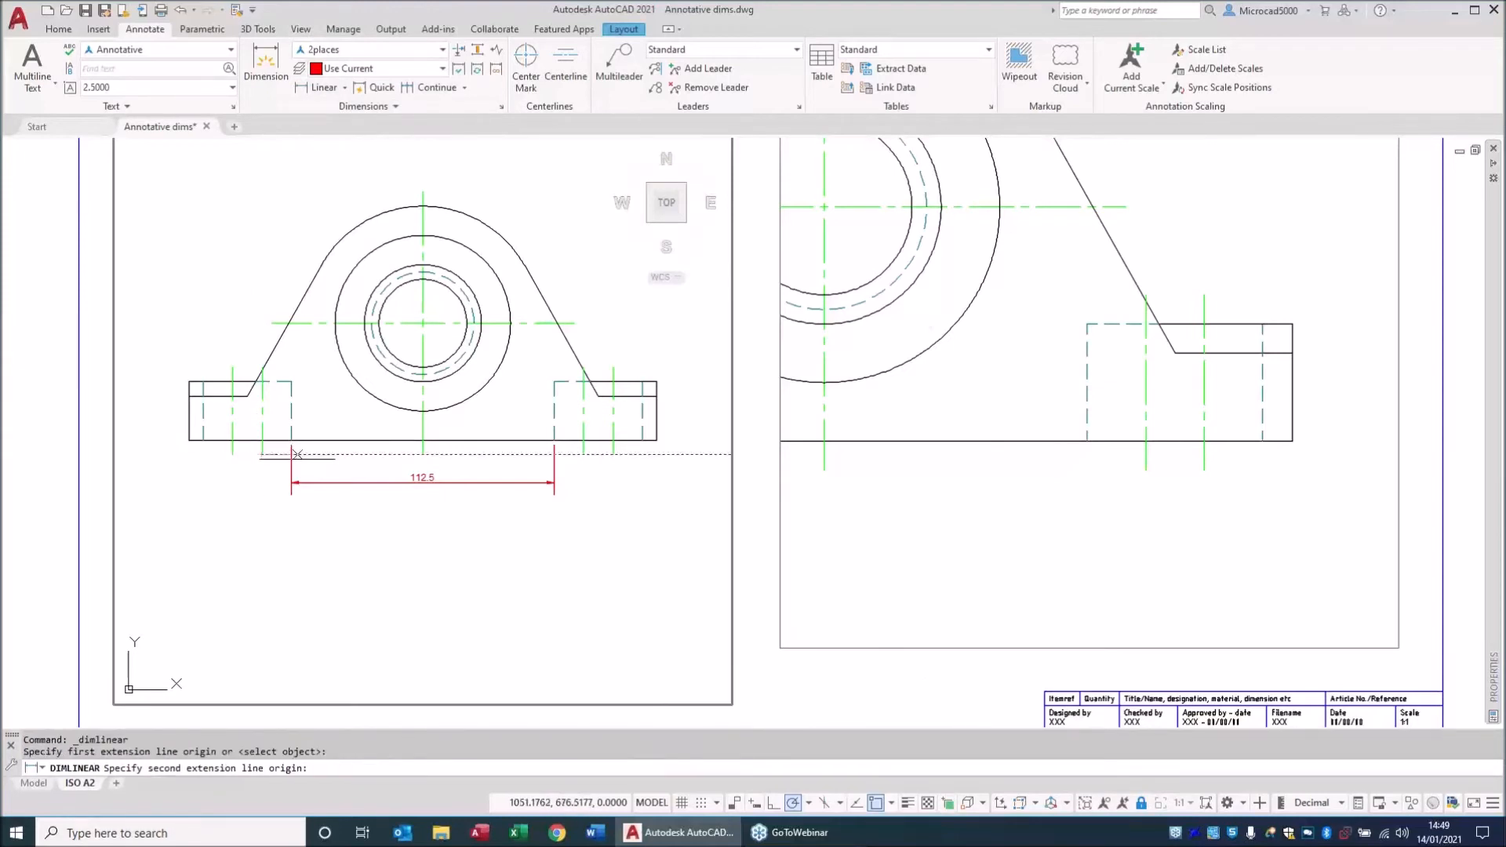
left_click(583, 455)
left_click(556, 505)
Add a third horizontal linear dimension between the feet's outer centrelines, placed below the previous two.
key("Return")
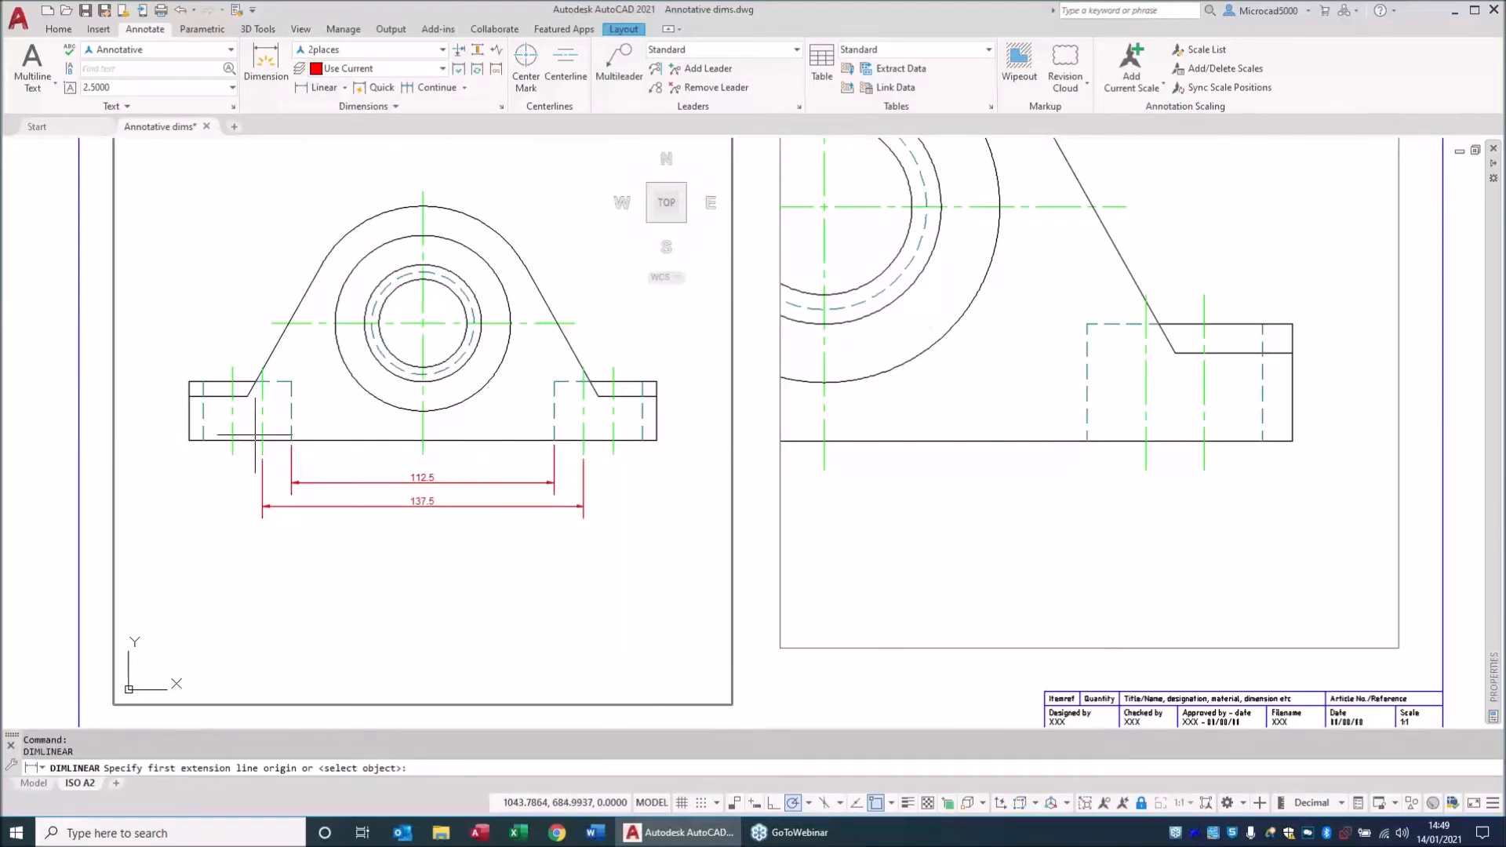
left_click(232, 455)
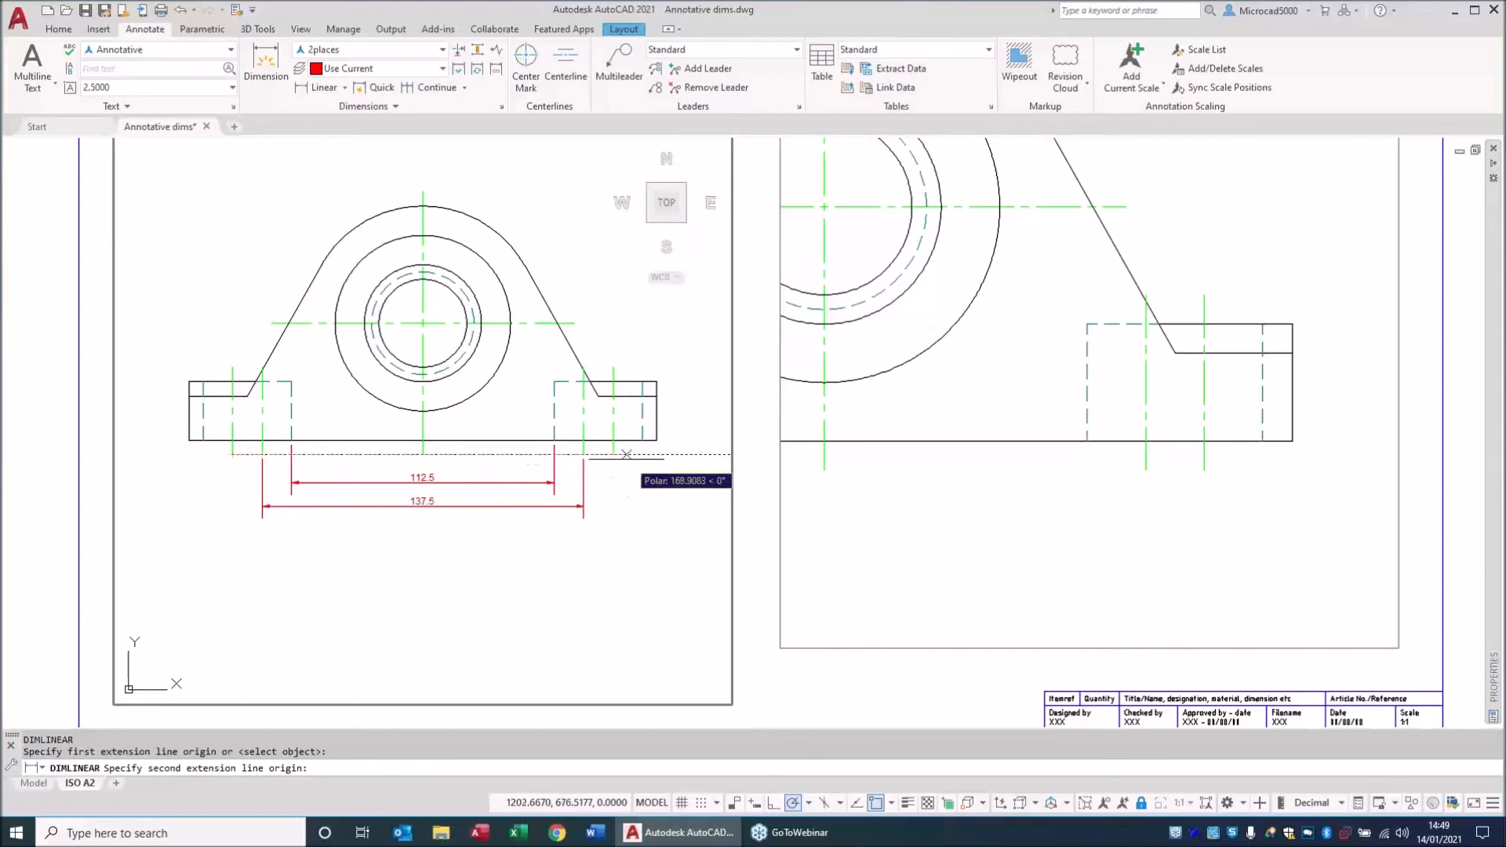
left_click(626, 455)
left_click(622, 536)
key("Return")
key("Escape")
Move the right extension line origin of the lowest dimension onto the lower end of the right foot's outer centreline.
left_click(625, 494)
left_click(627, 494)
left_click(627, 501)
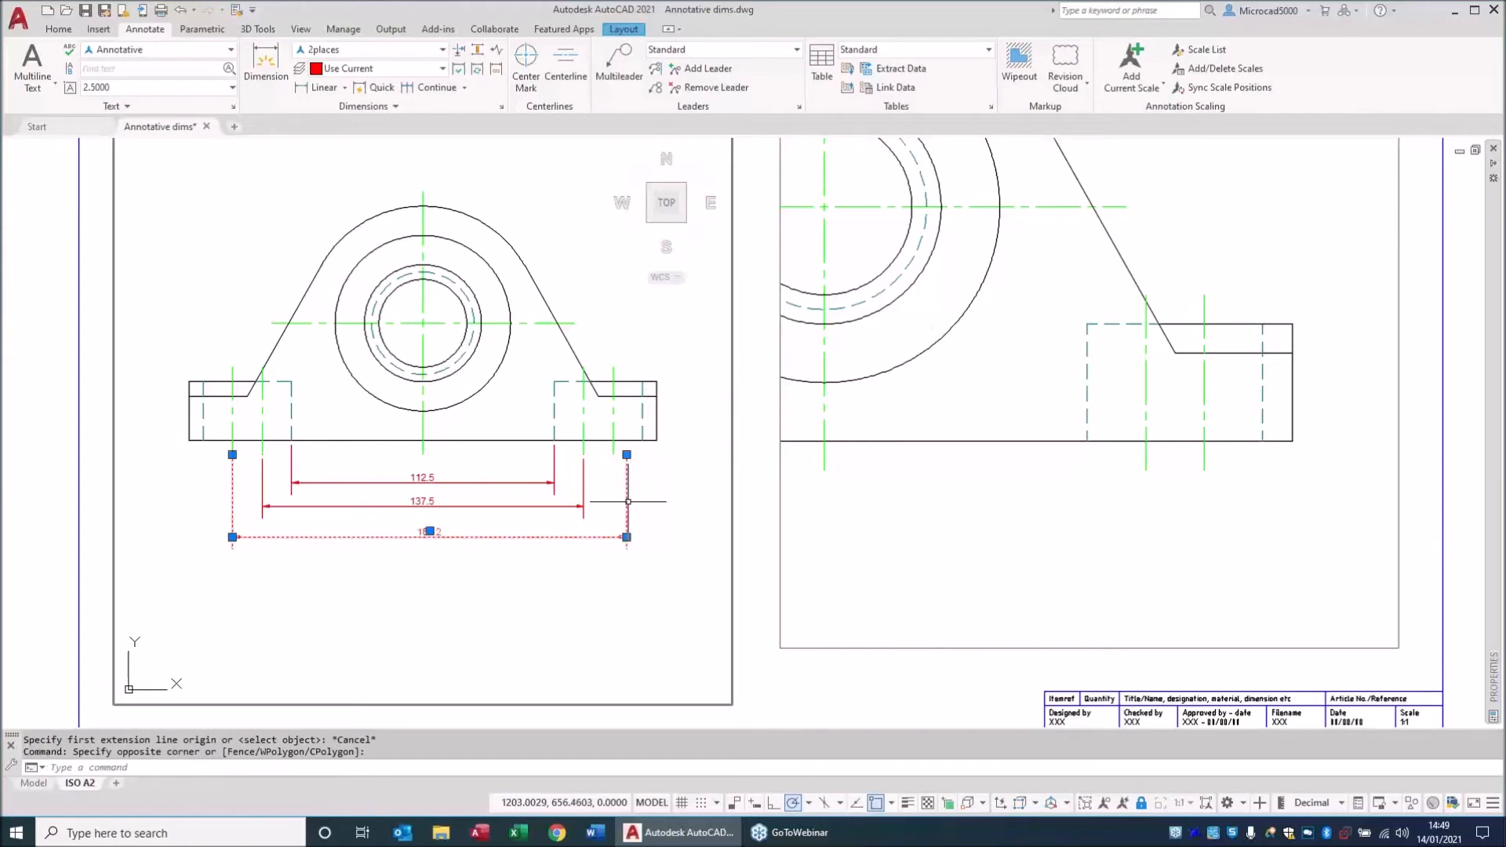
left_click(626, 454)
left_click(613, 455)
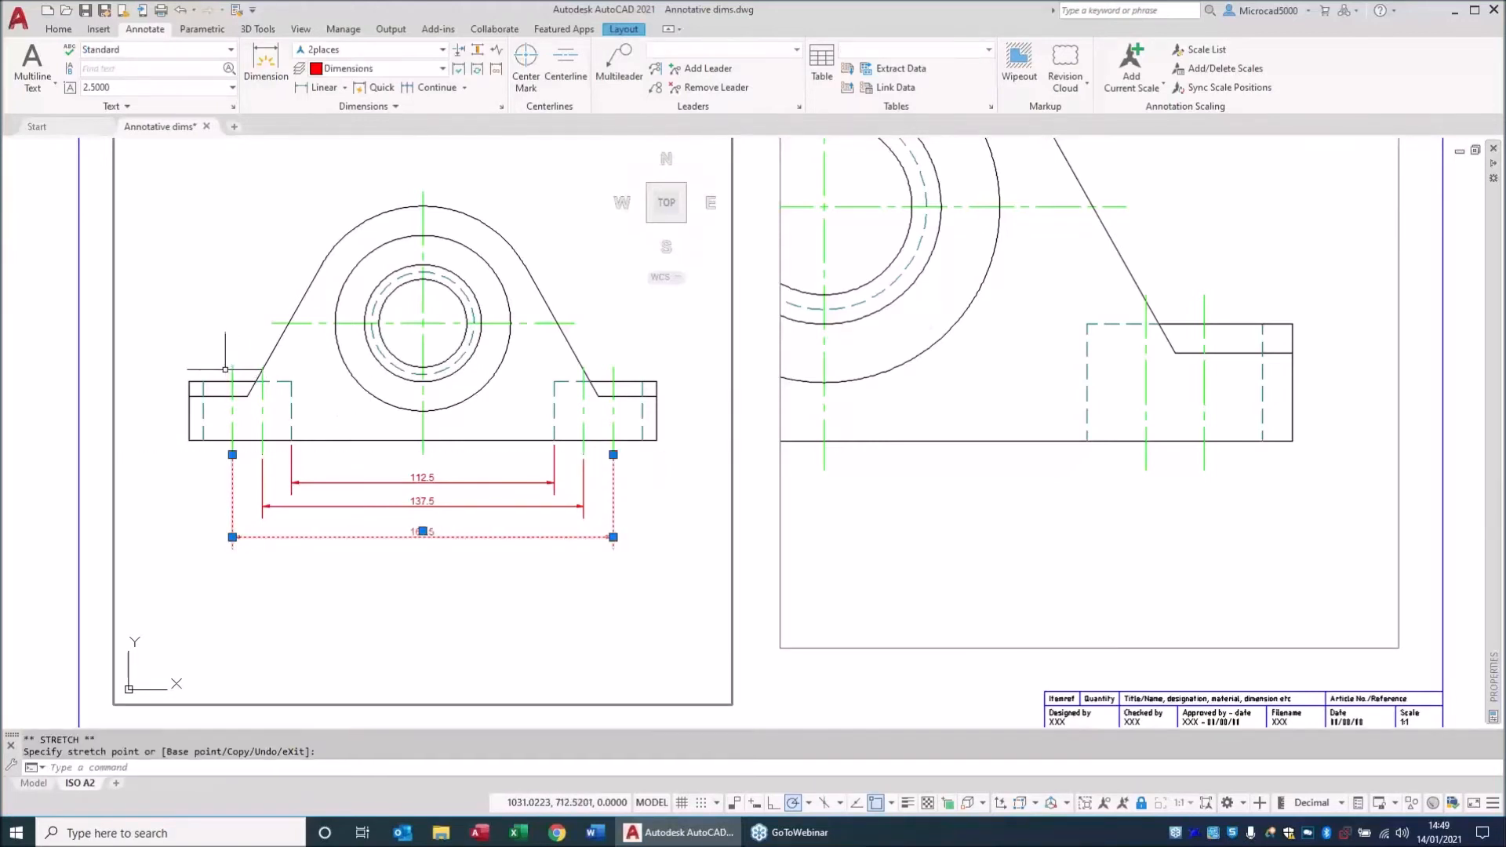
key("Escape")
Dimension the horizontal distance between the two feet's outer hidden edges, placed beneath the existing dimensions.
left_click(318, 87)
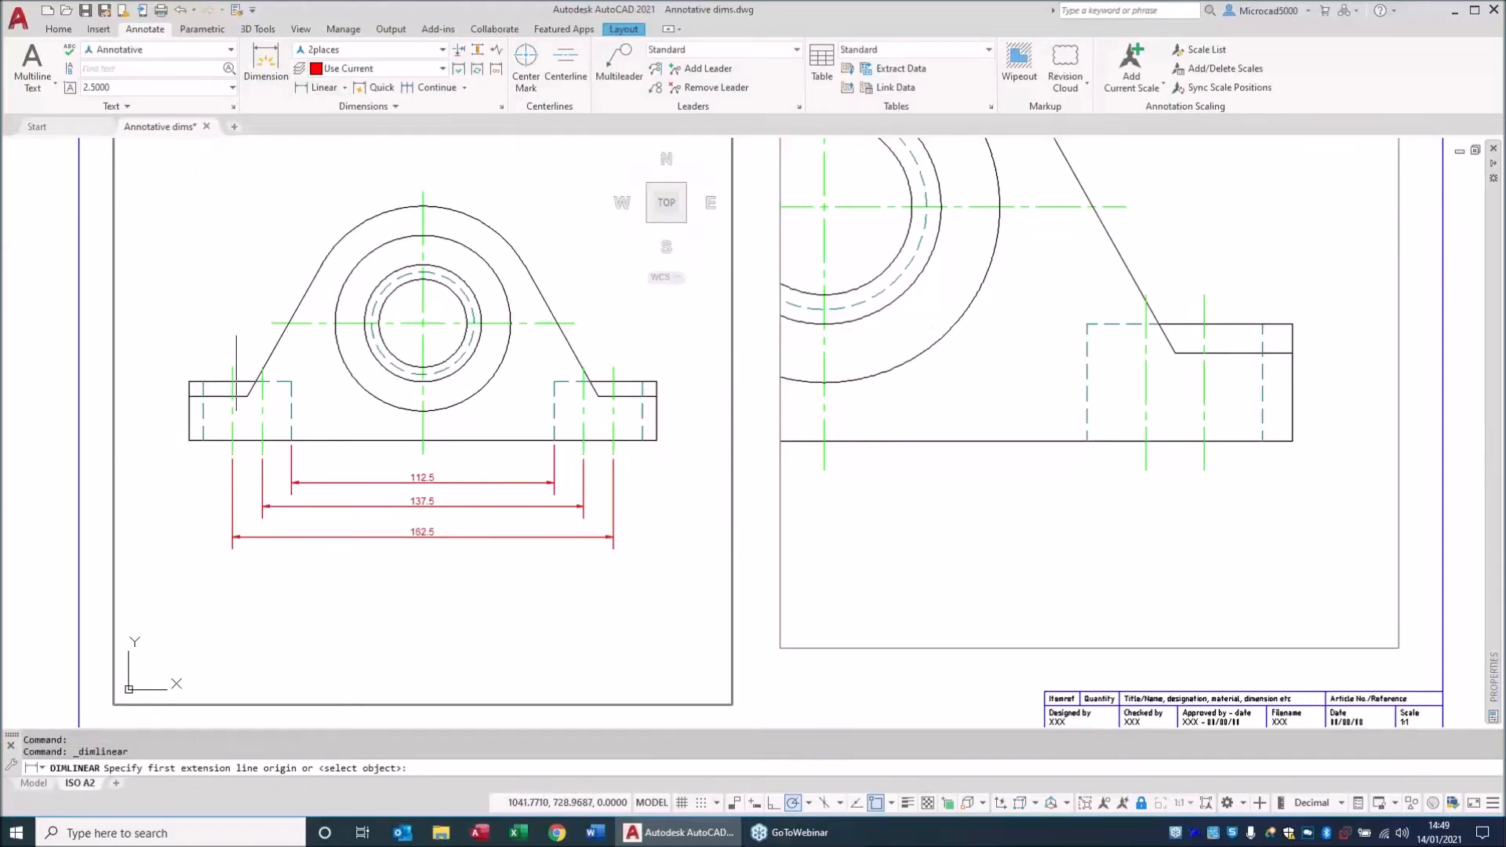
left_click(206, 429)
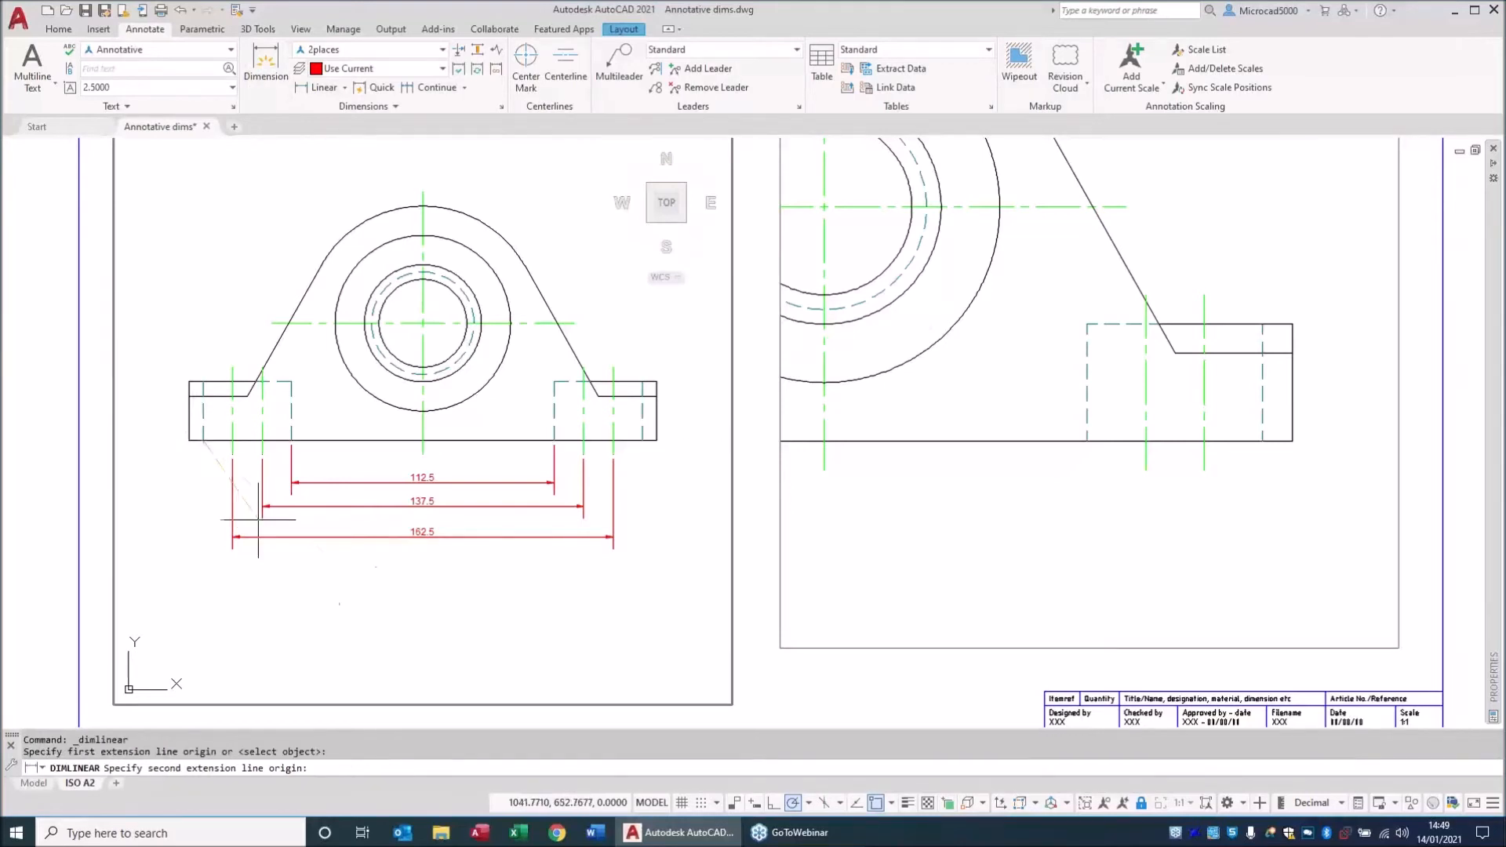
left_click(643, 431)
left_click(615, 563)
Dimension the bracket's overall width between its outer bottom corners, placed as the lowest dimension.
key("Return")
left_click(189, 440)
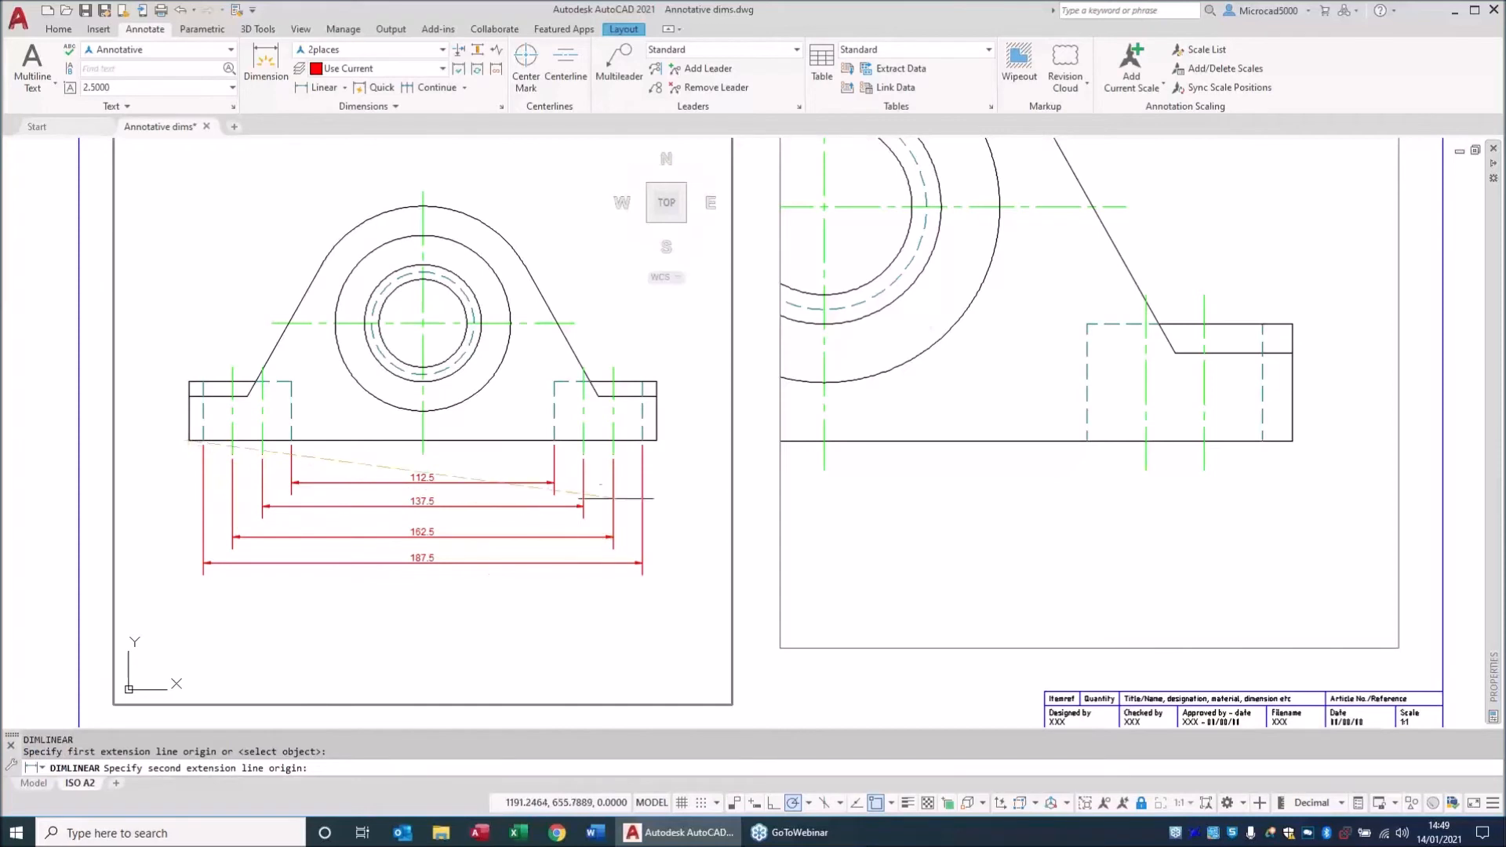
left_click(656, 440)
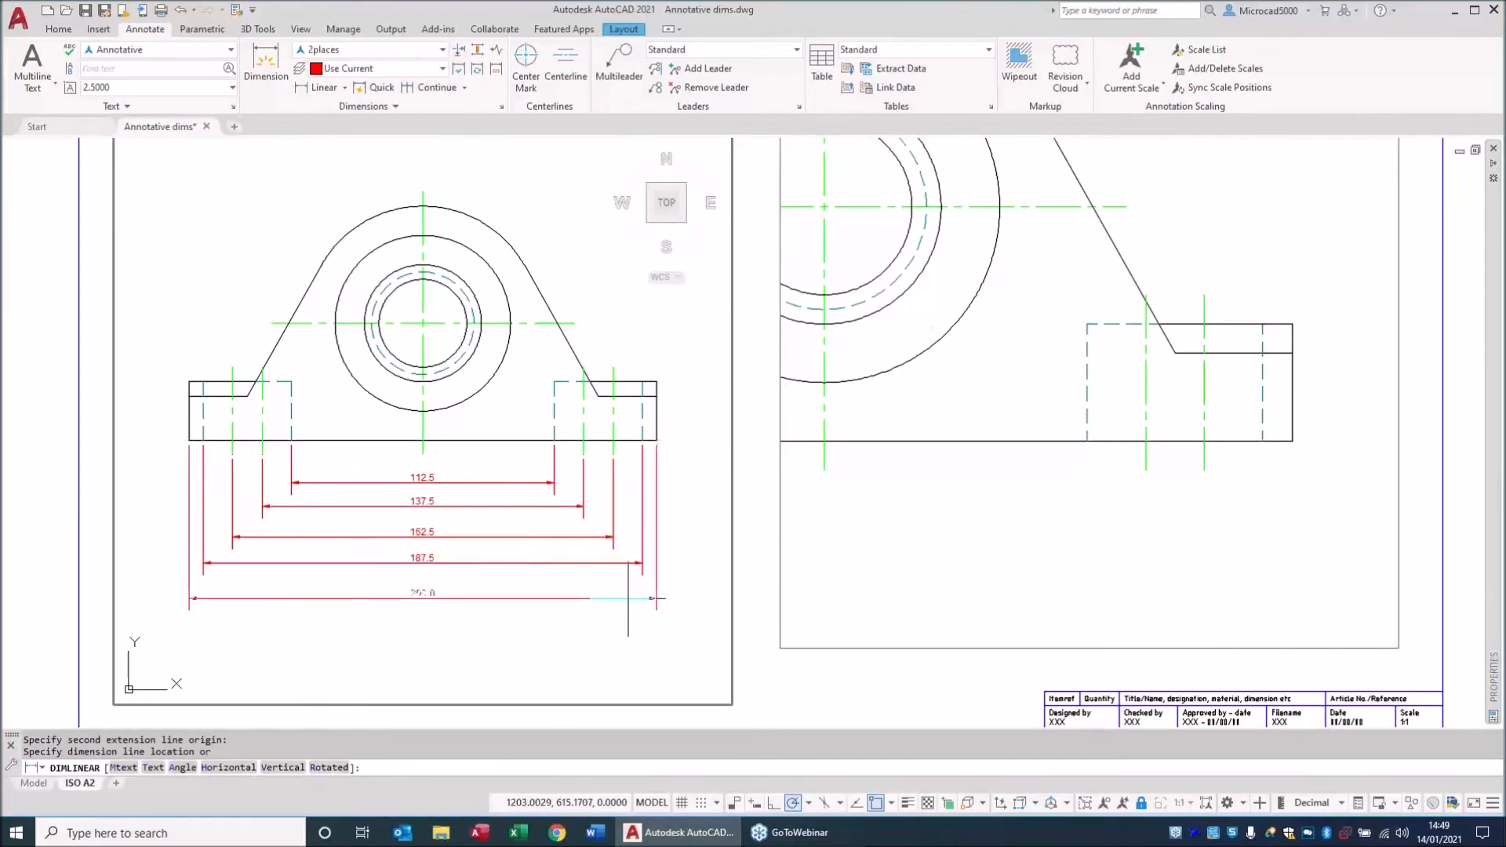
left_click(657, 600)
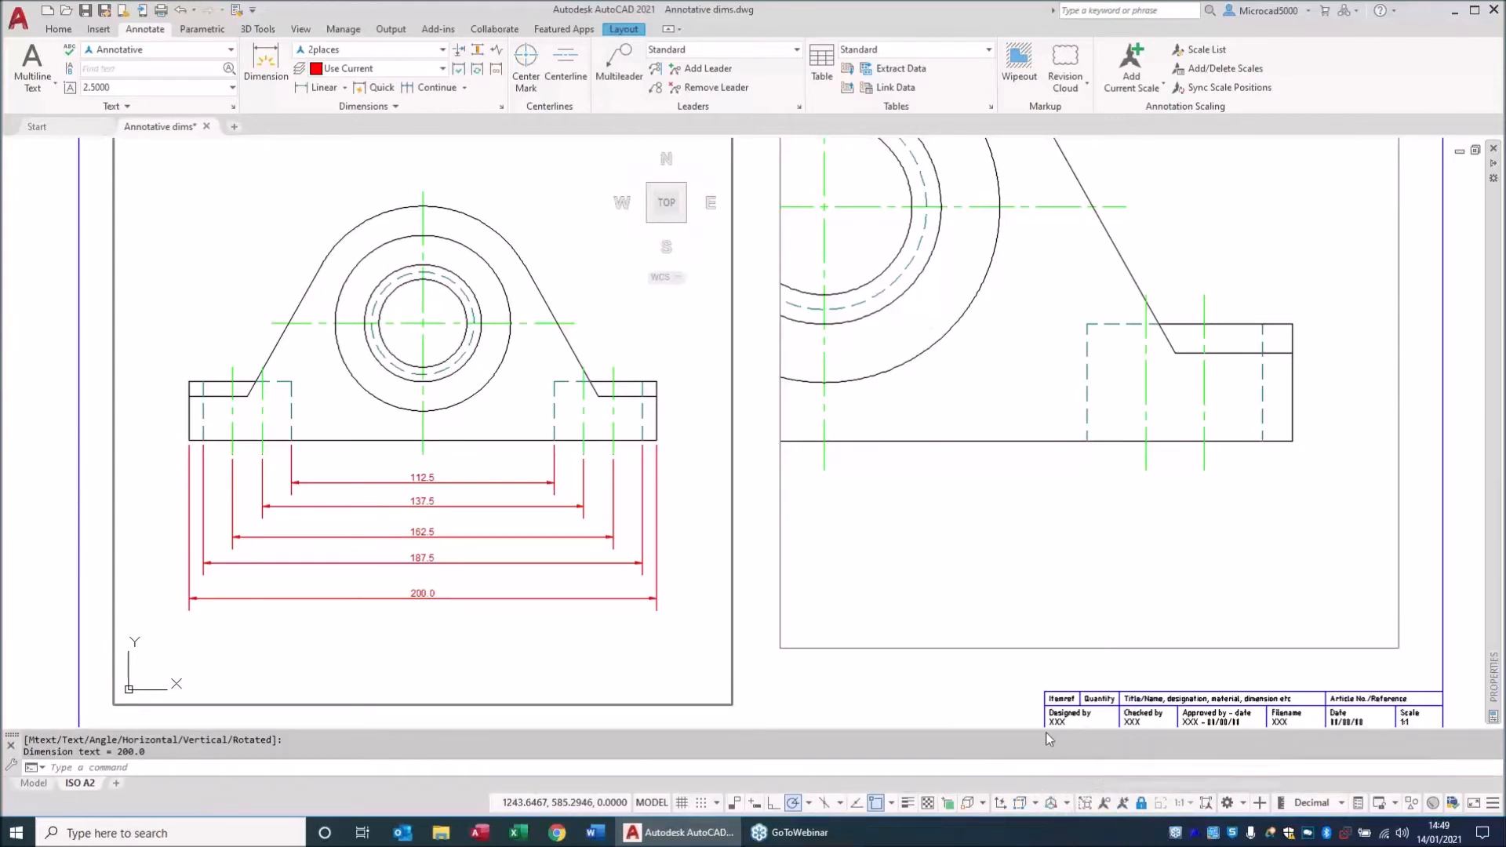
Add a vertical linear dimension for the right foot's height, placed just right of the bracket in the 1:1 viewport.
middle_click_drag(968, 545, 816, 533)
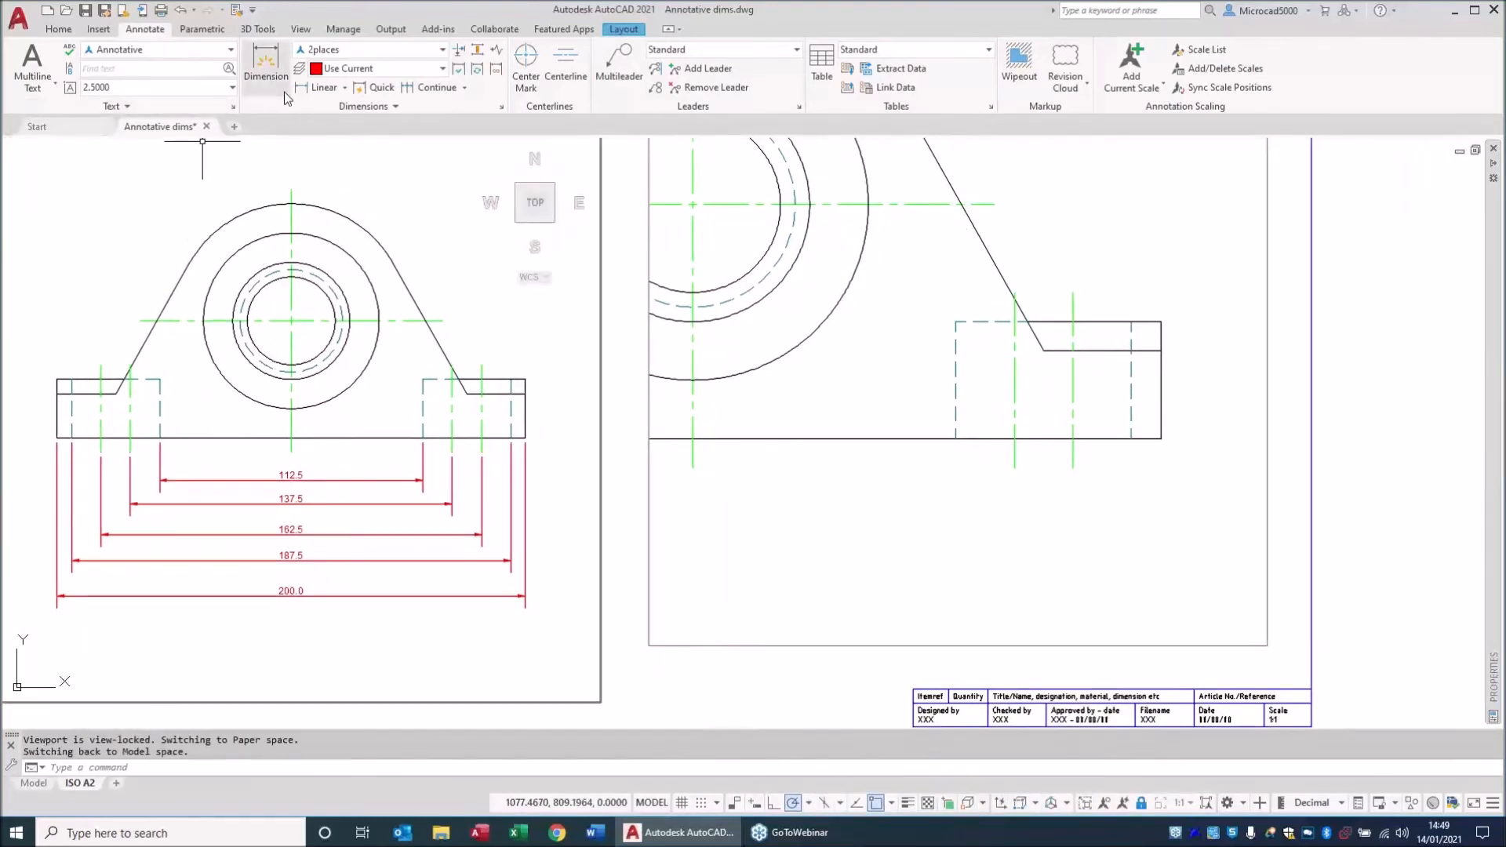
left_click(319, 87)
left_click(526, 438)
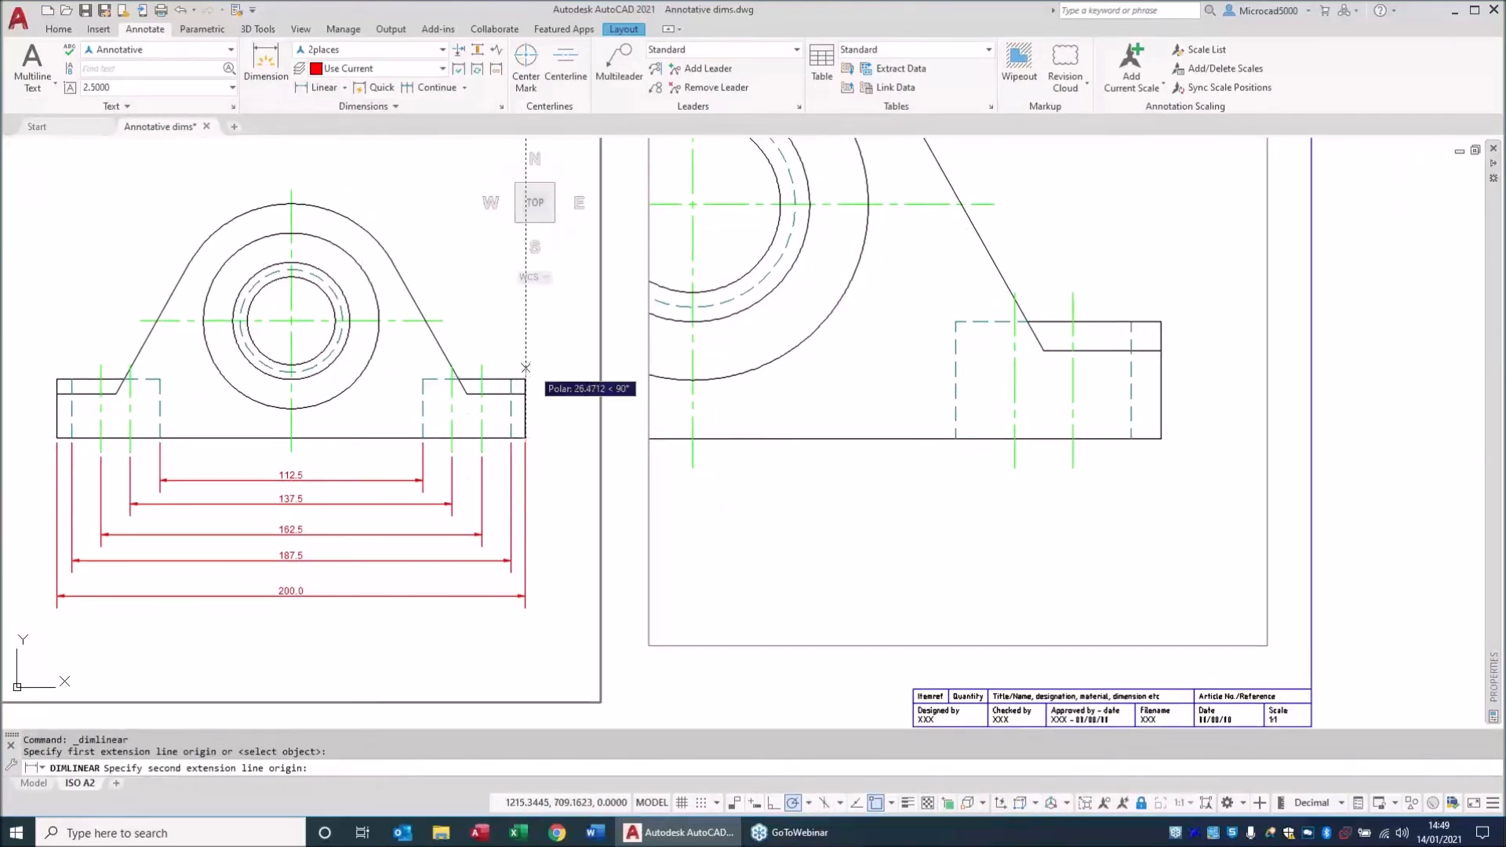
left_click(535, 382)
left_click(560, 392)
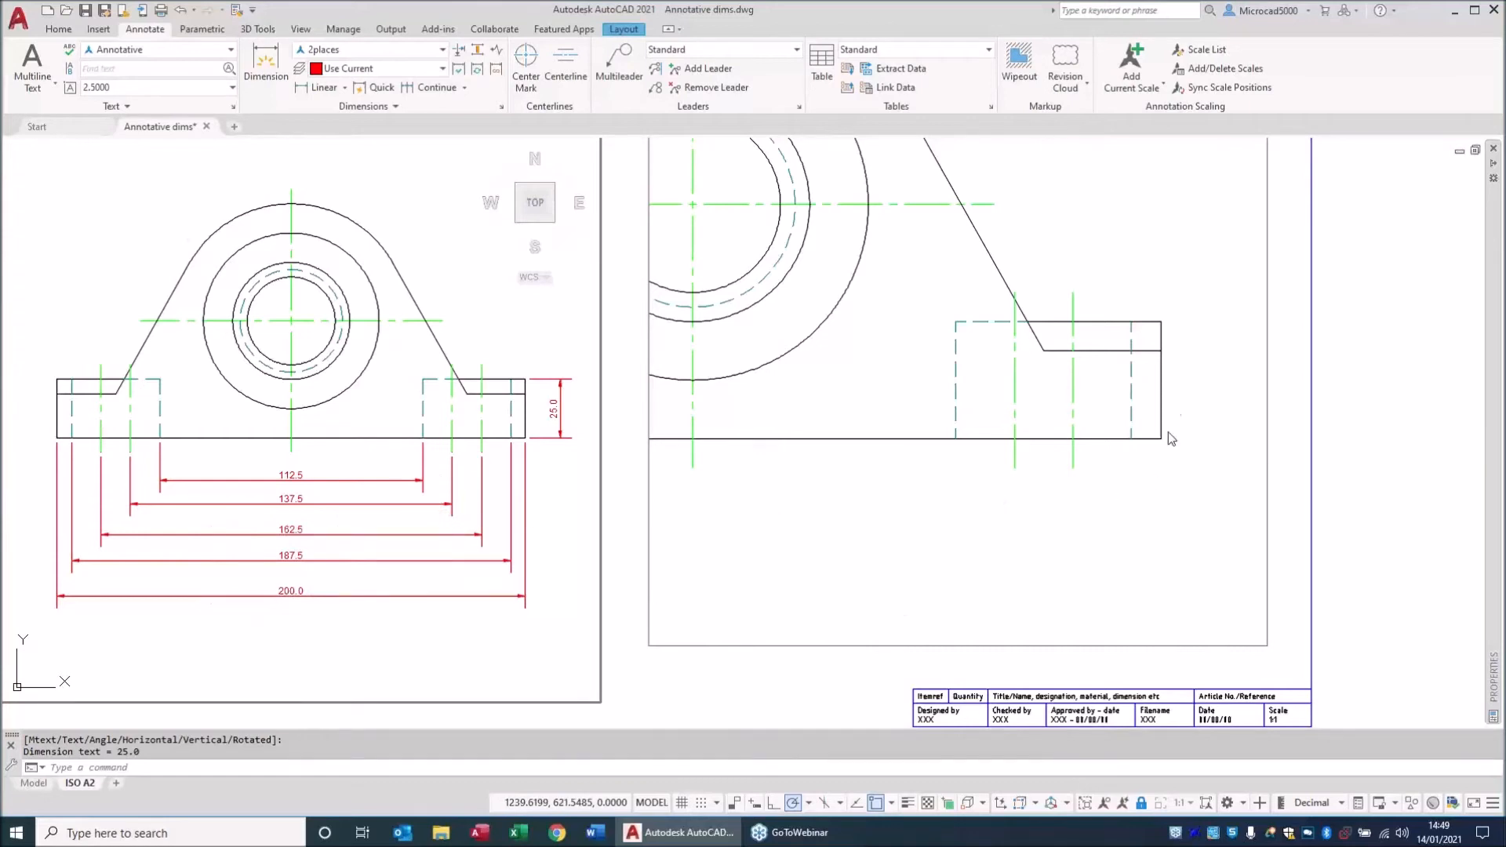
key("ctrl")
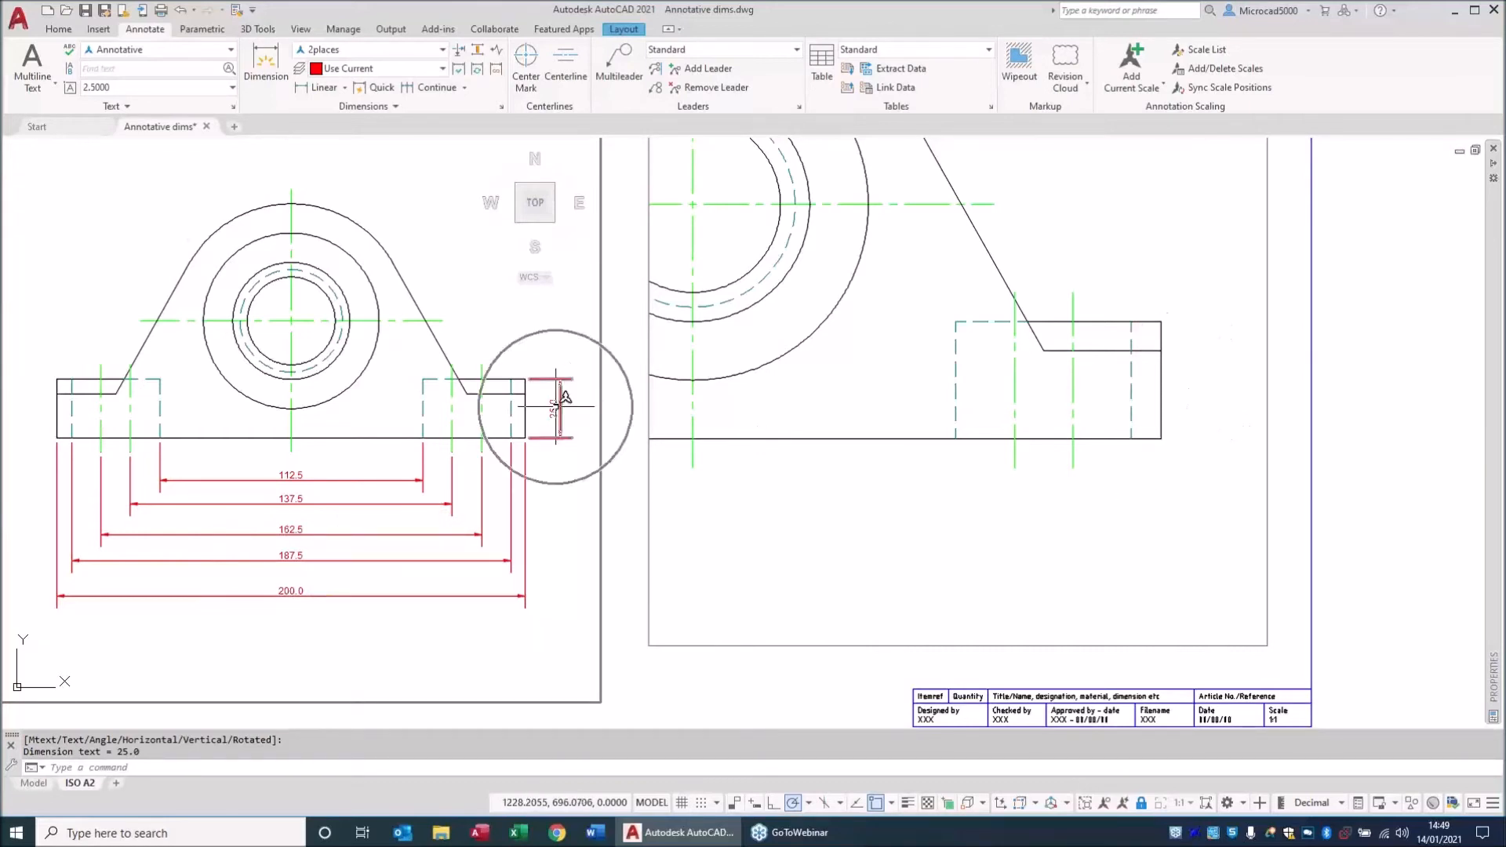
key("ctrl")
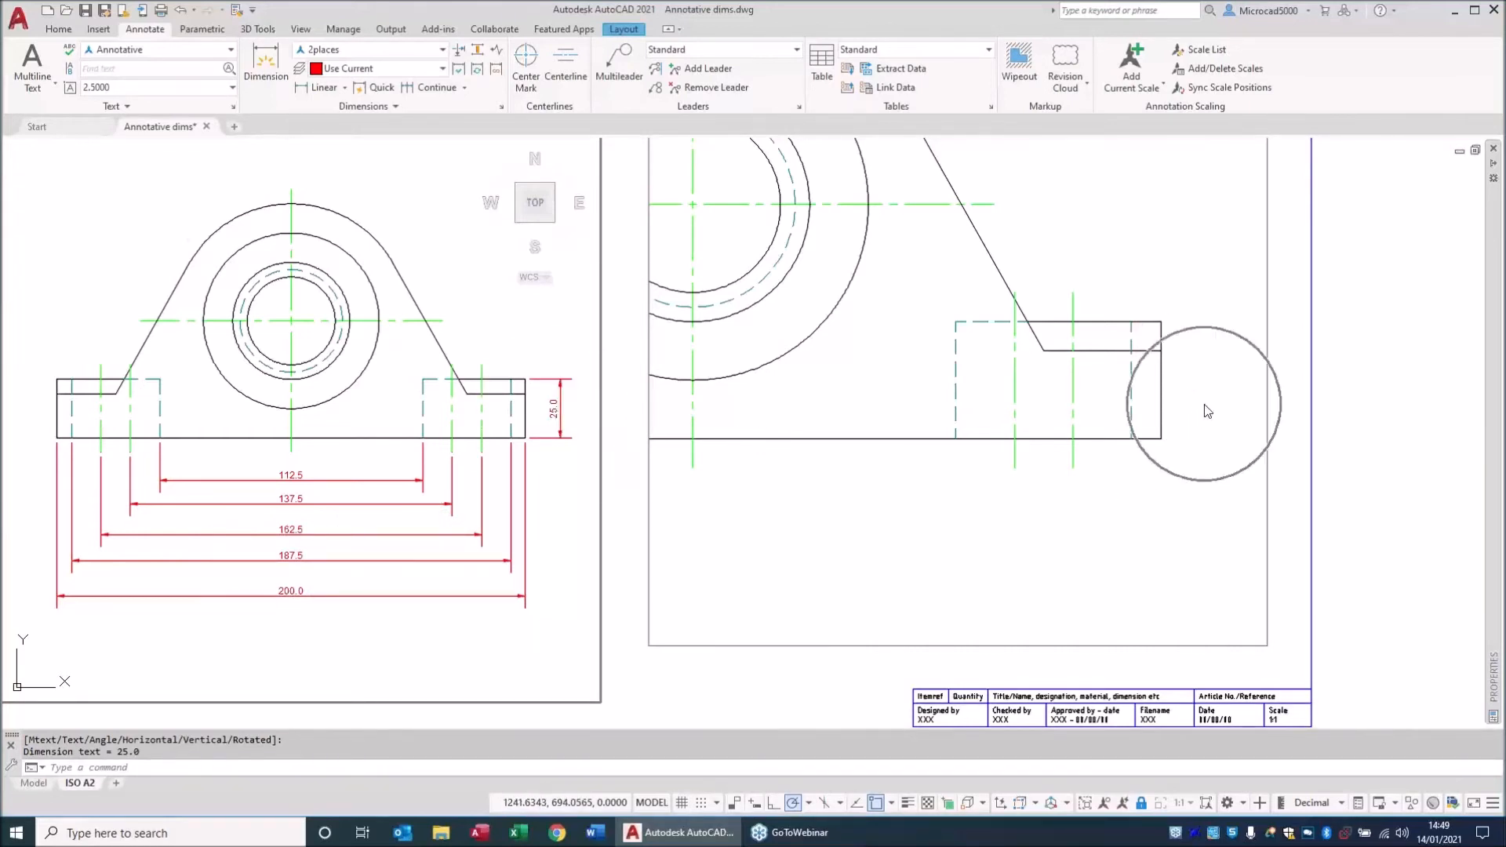
key("ctrl")
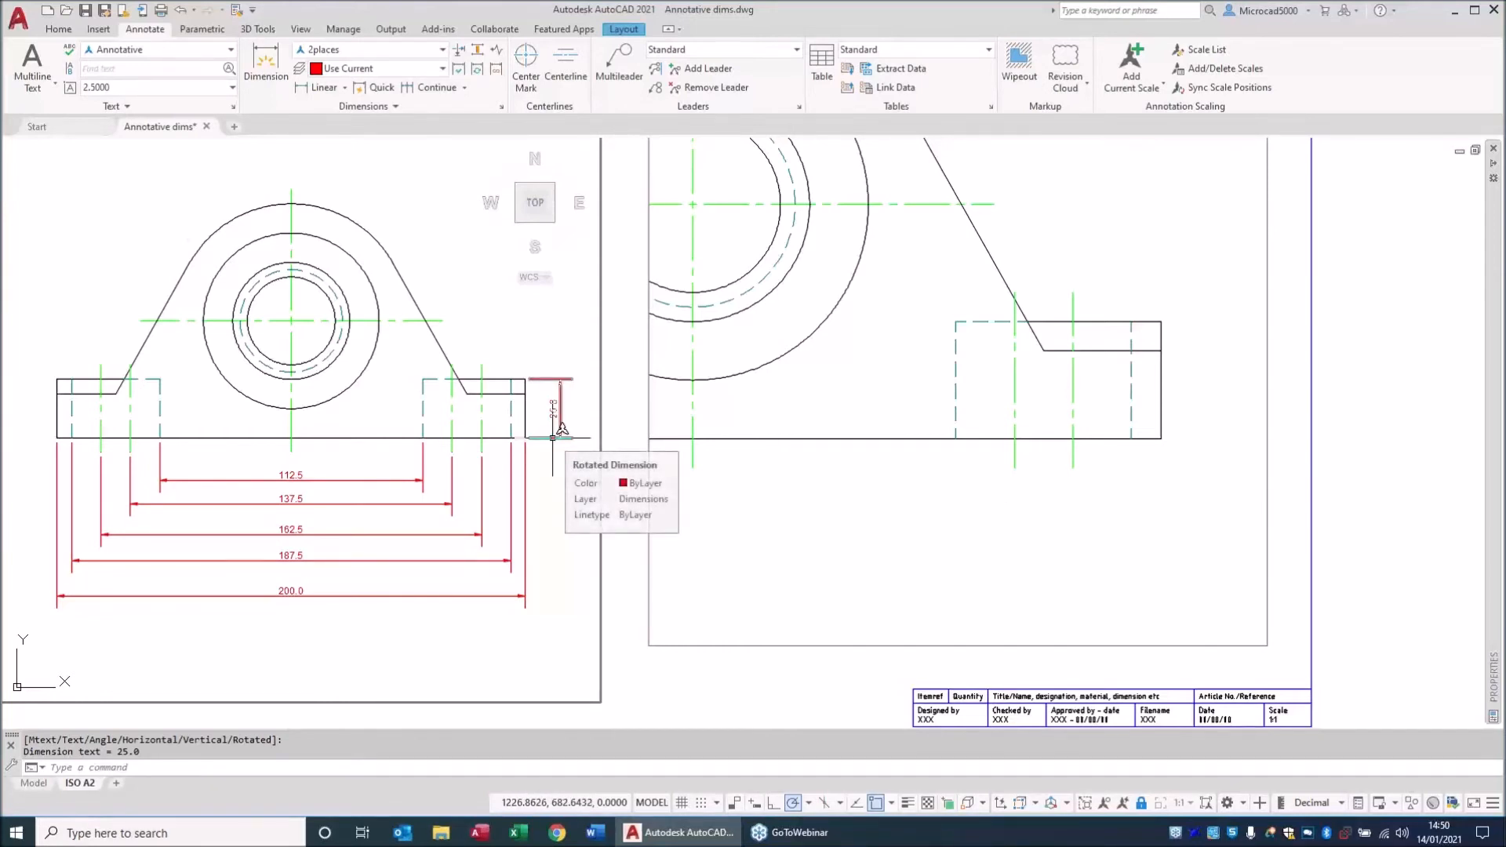
key("ctrl")
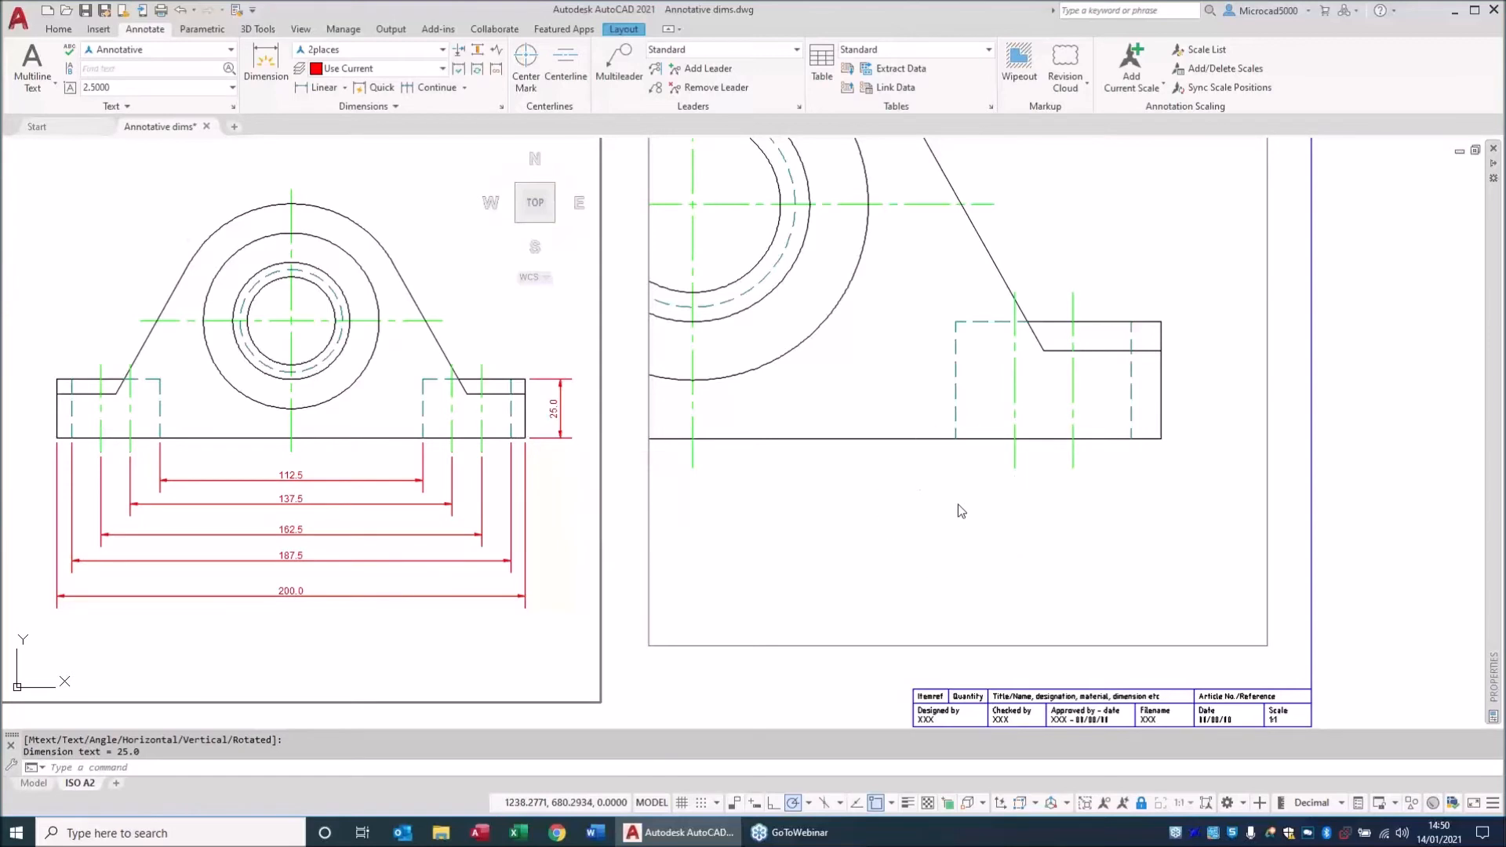
Add the 2:1 annotation scale to the right foot's height dimension alongside 1:1.
left_click(560, 441)
left_click(559, 424)
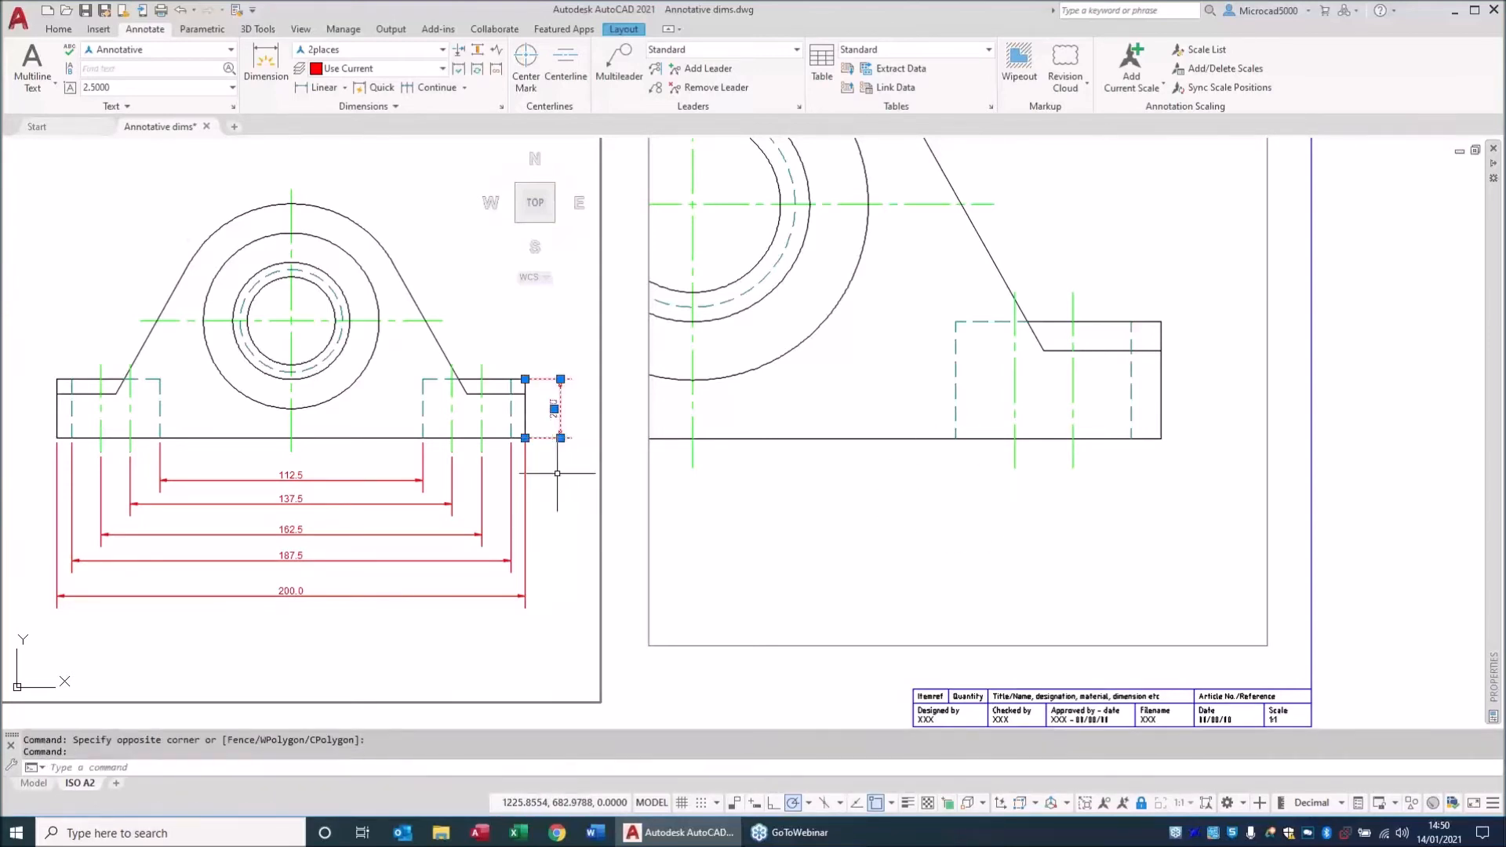
right_click(557, 514)
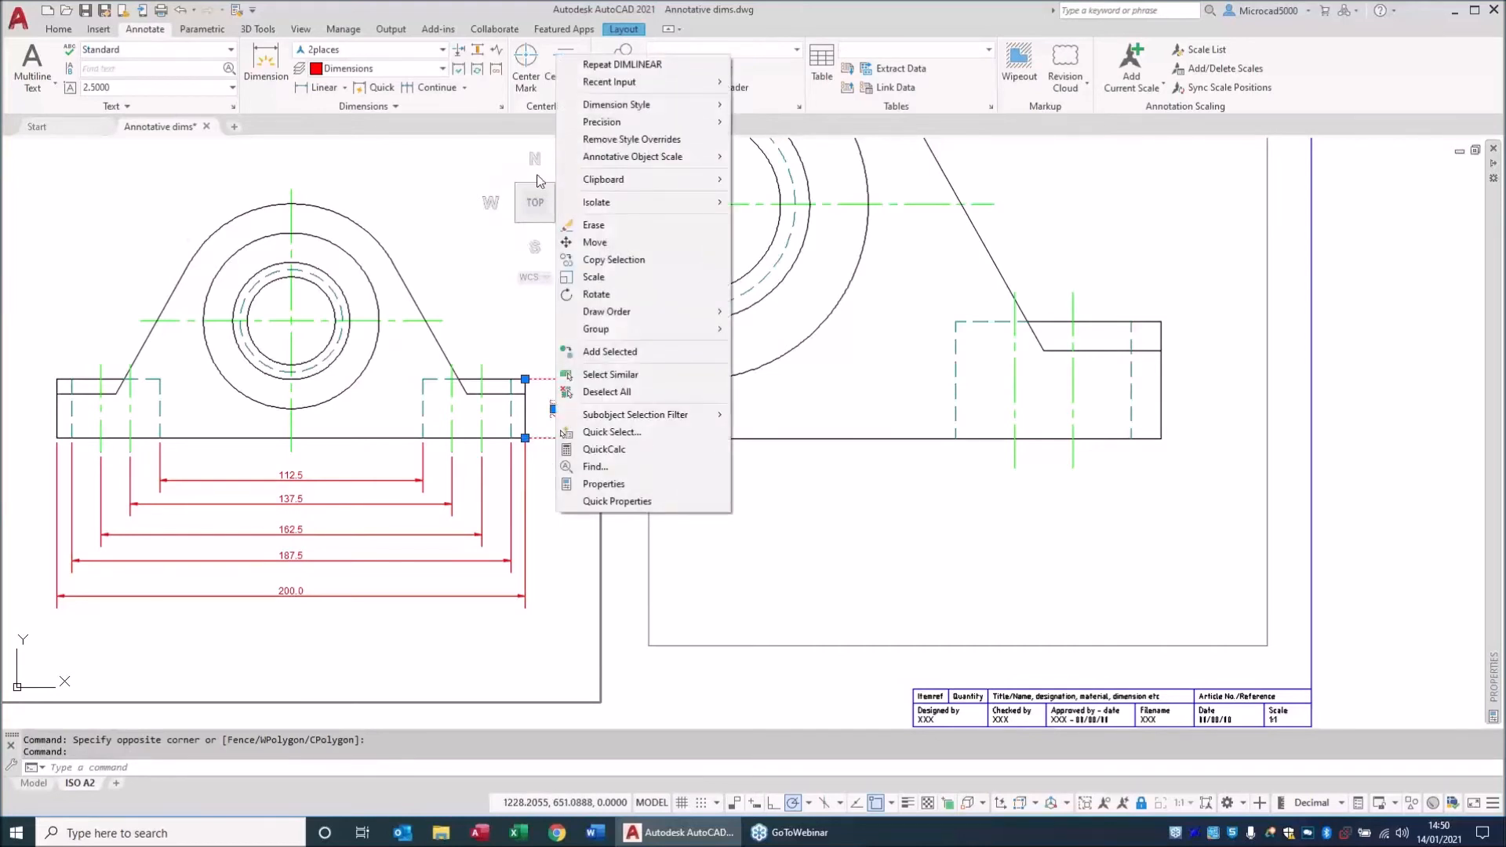
mouse_move(632, 156)
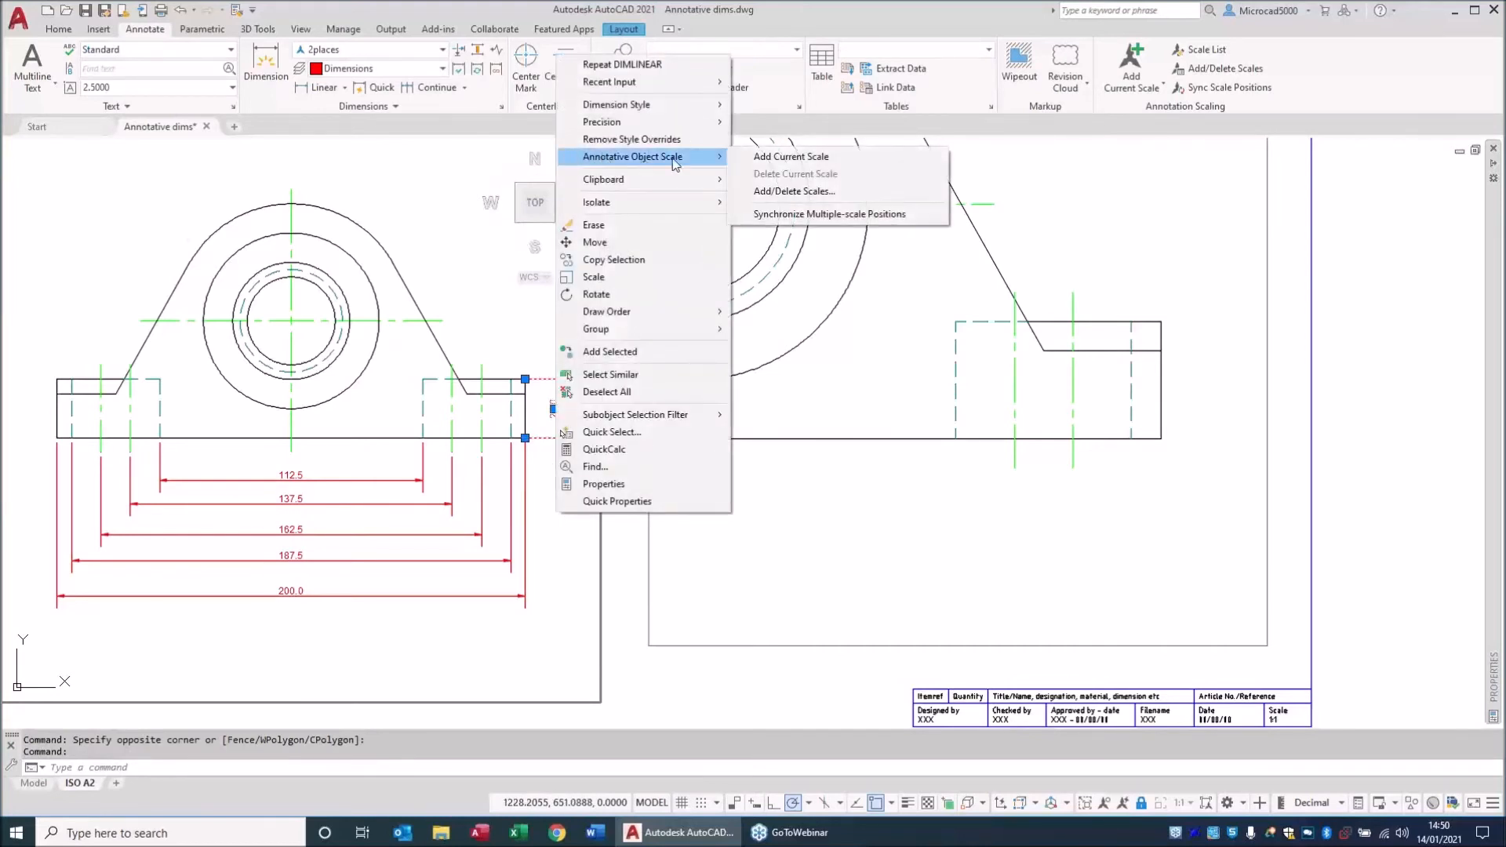
left_click(768, 192)
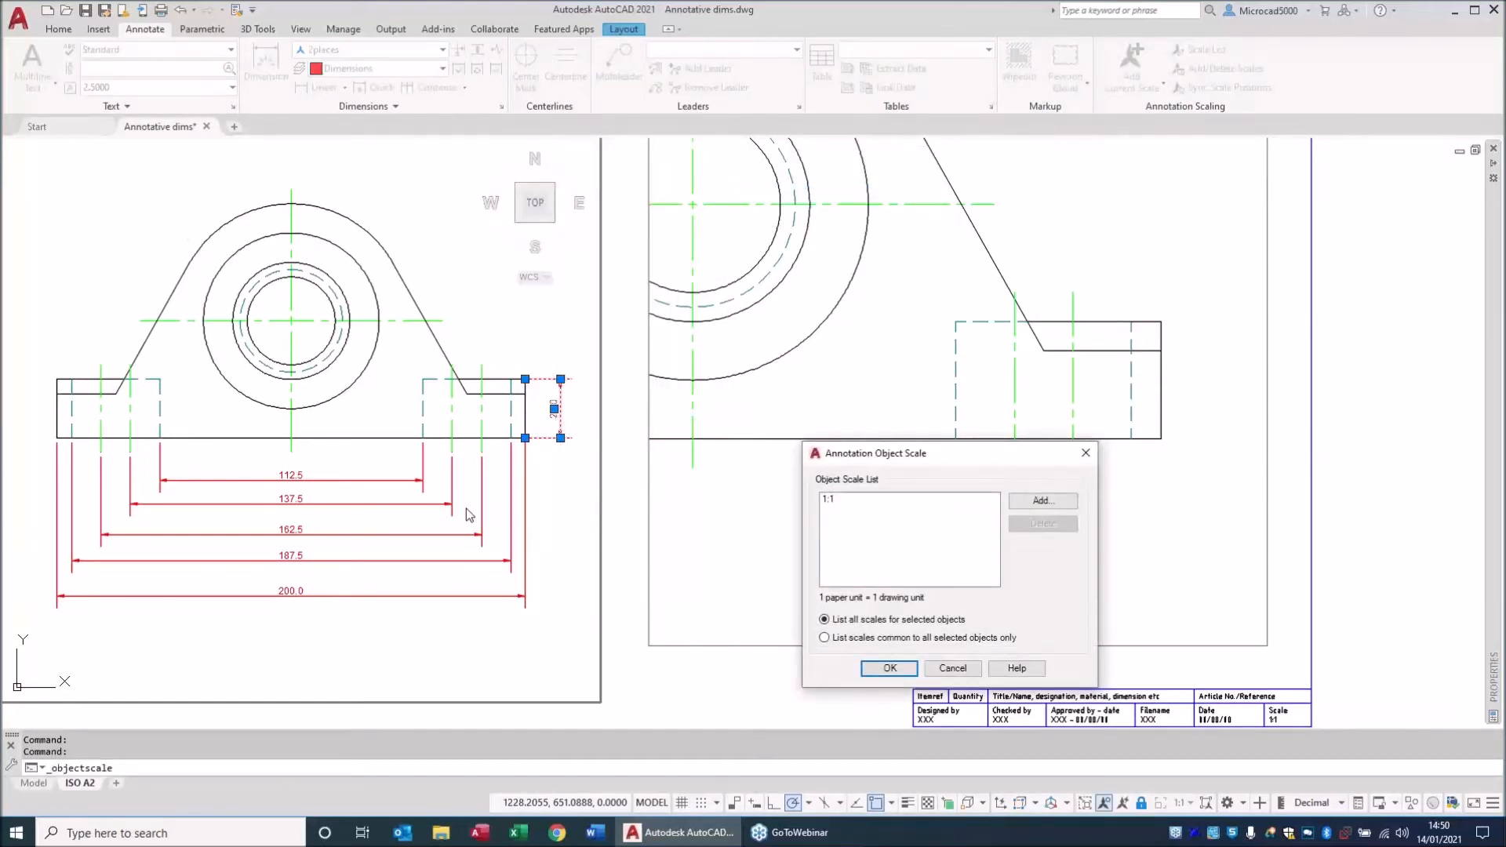
left_click(1043, 500)
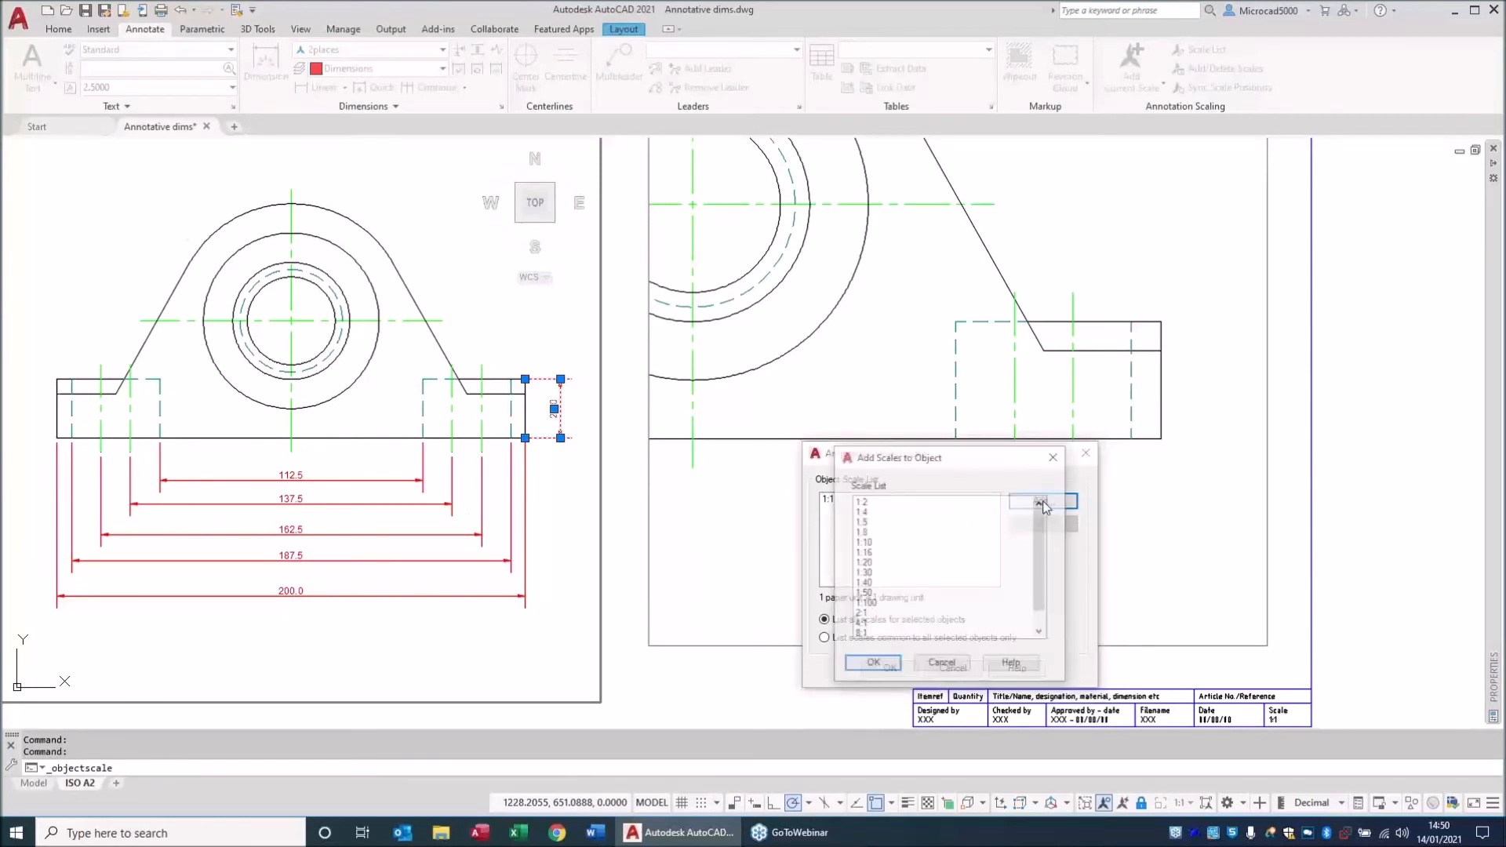
left_click(859, 615)
left_click(877, 666)
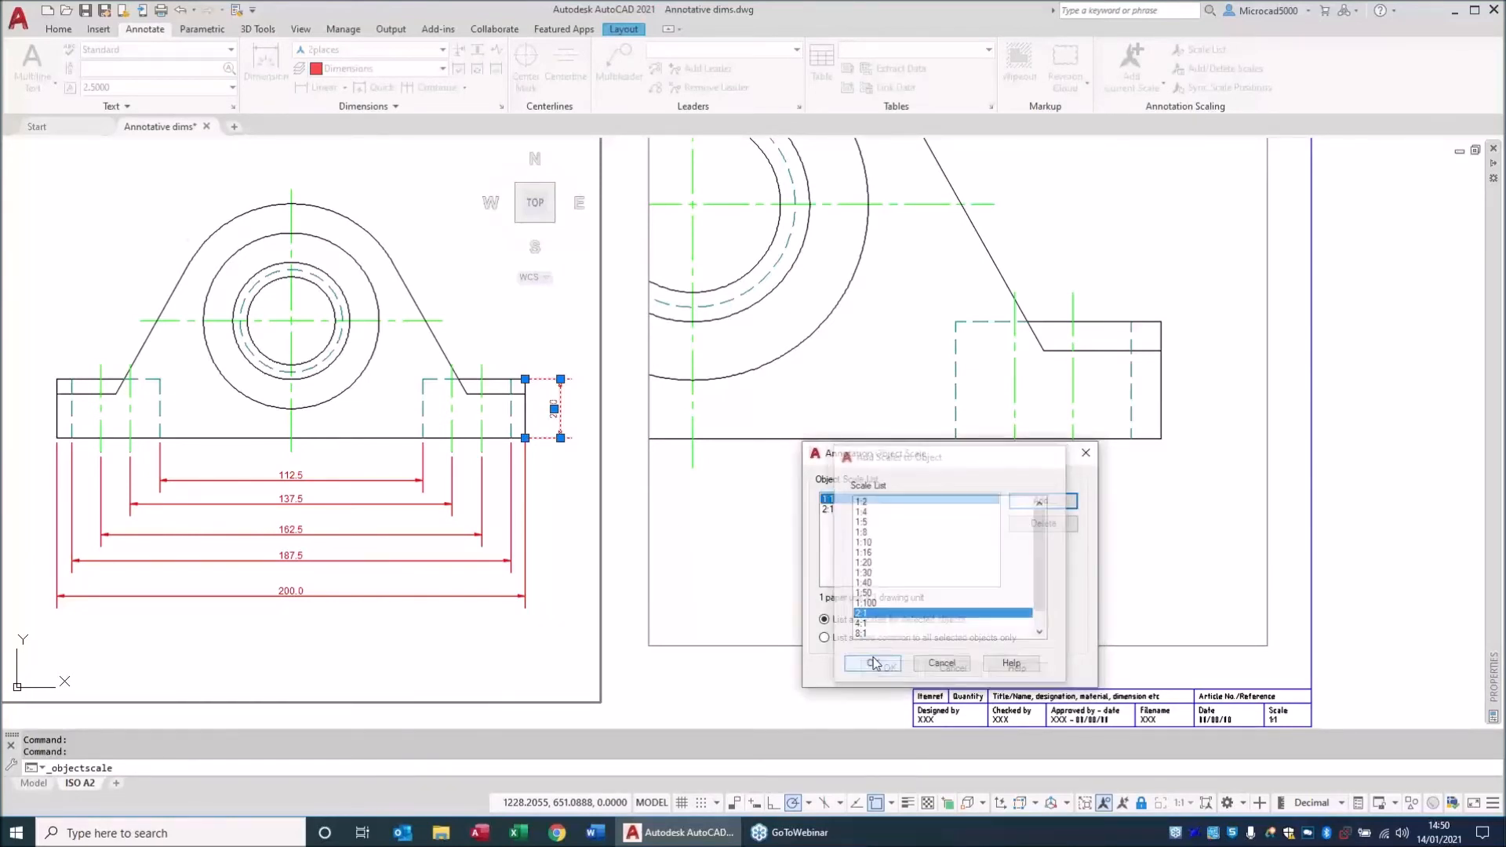
left_click(881, 668)
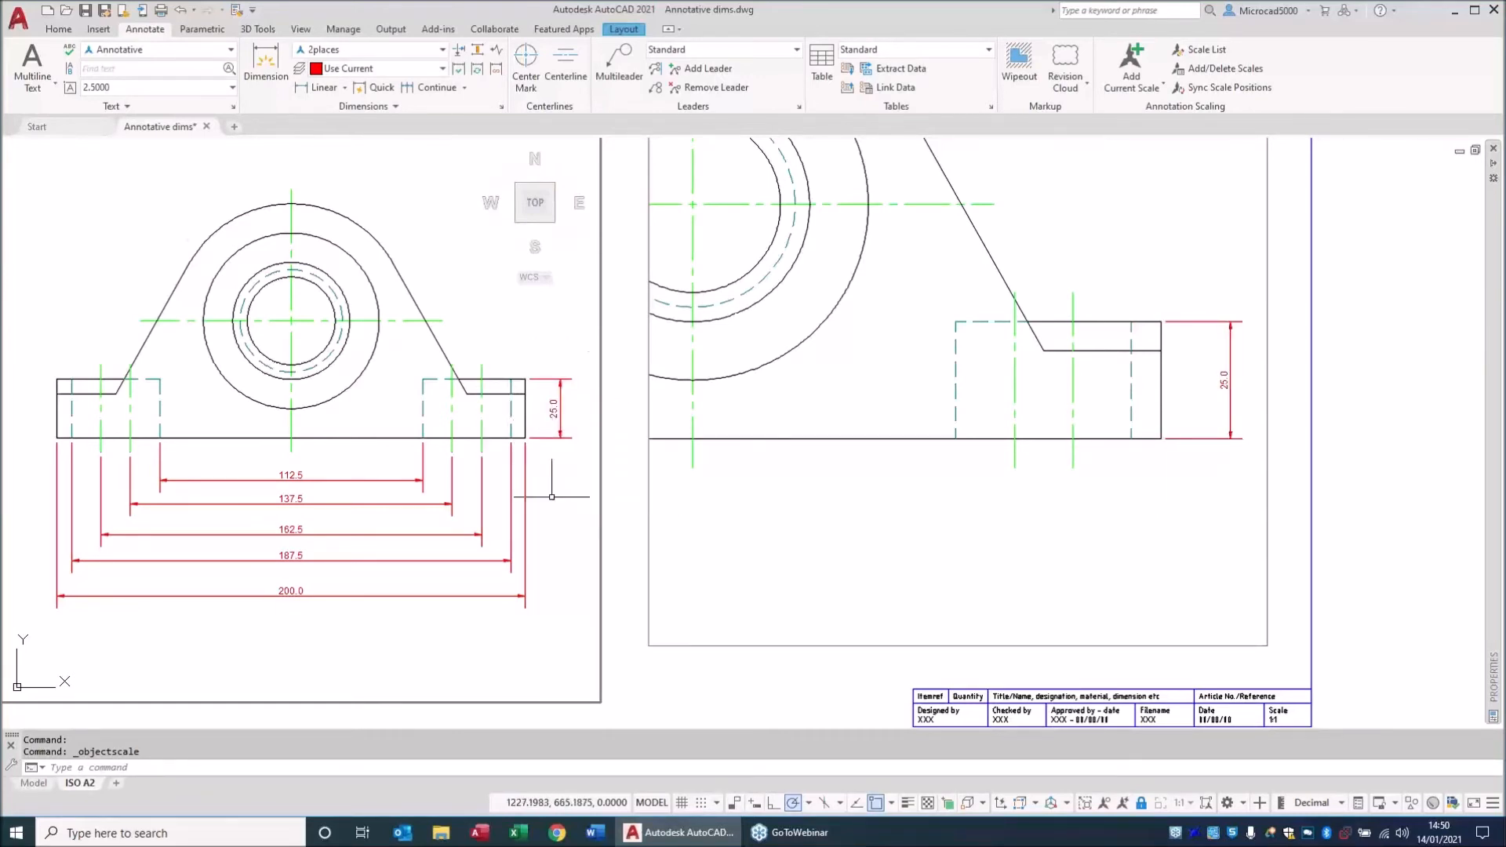
key("ctrl")
key("ctrl")
key("ctrl")
key("ctrl")
key("ctrl")
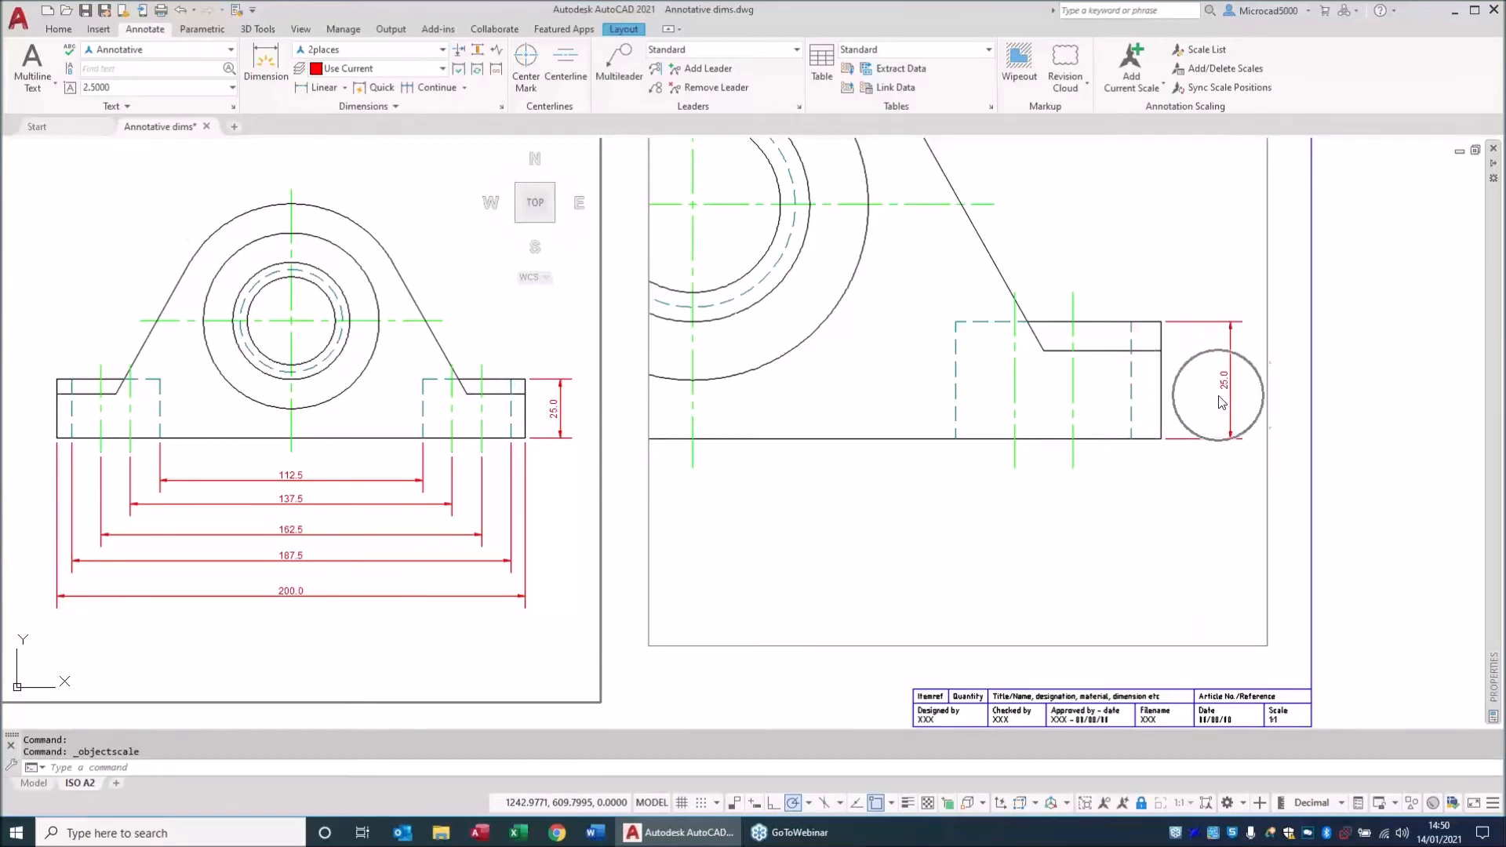
Dimension the right foot's width along its base in the 2:1 viewport, from the inner hidden edge to the outer corner, placed well below it.
left_click(1218, 396)
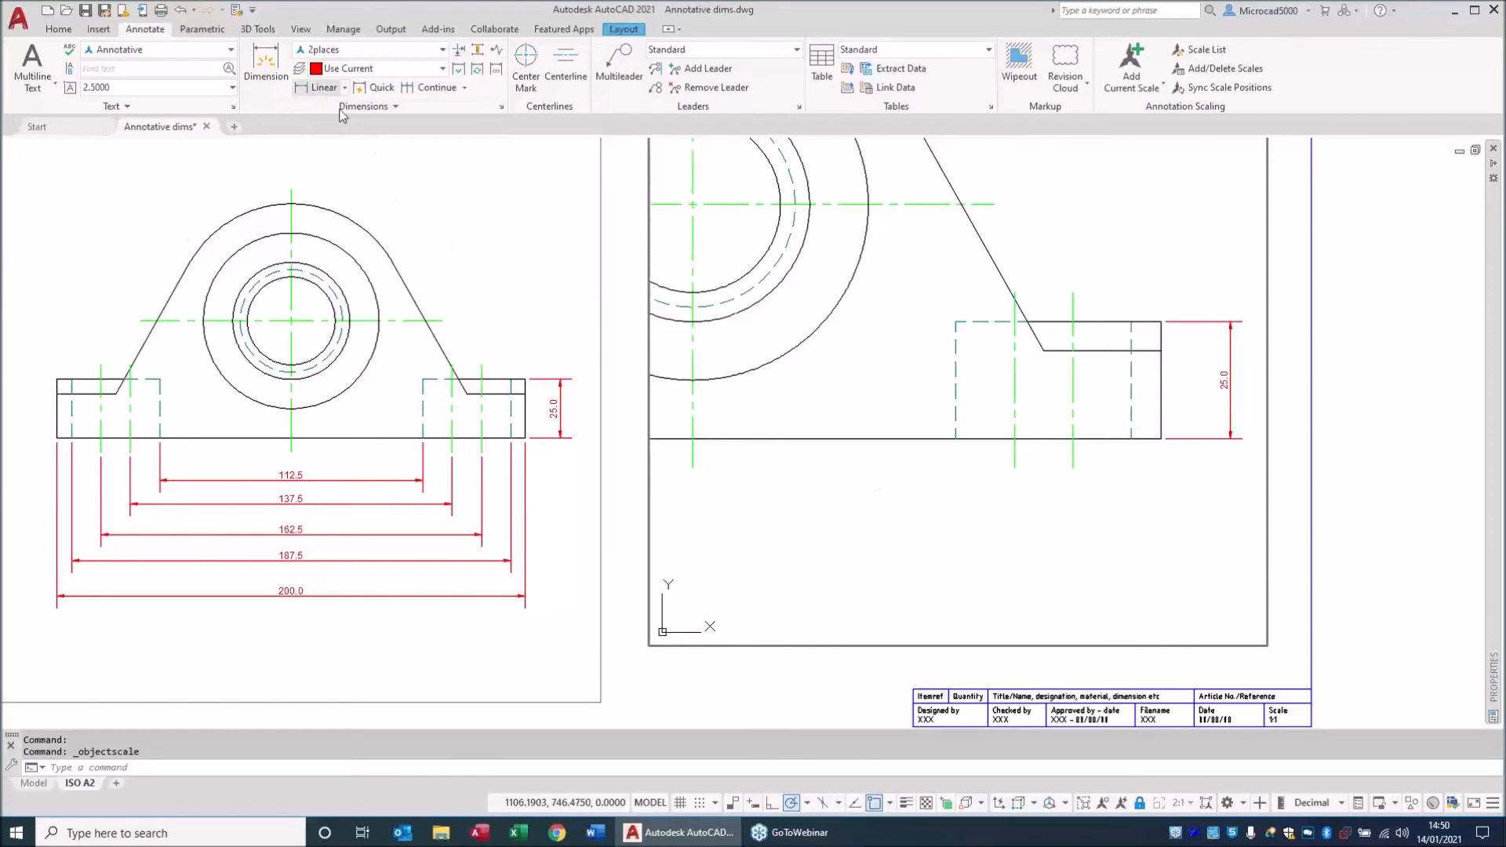
left_click(320, 87)
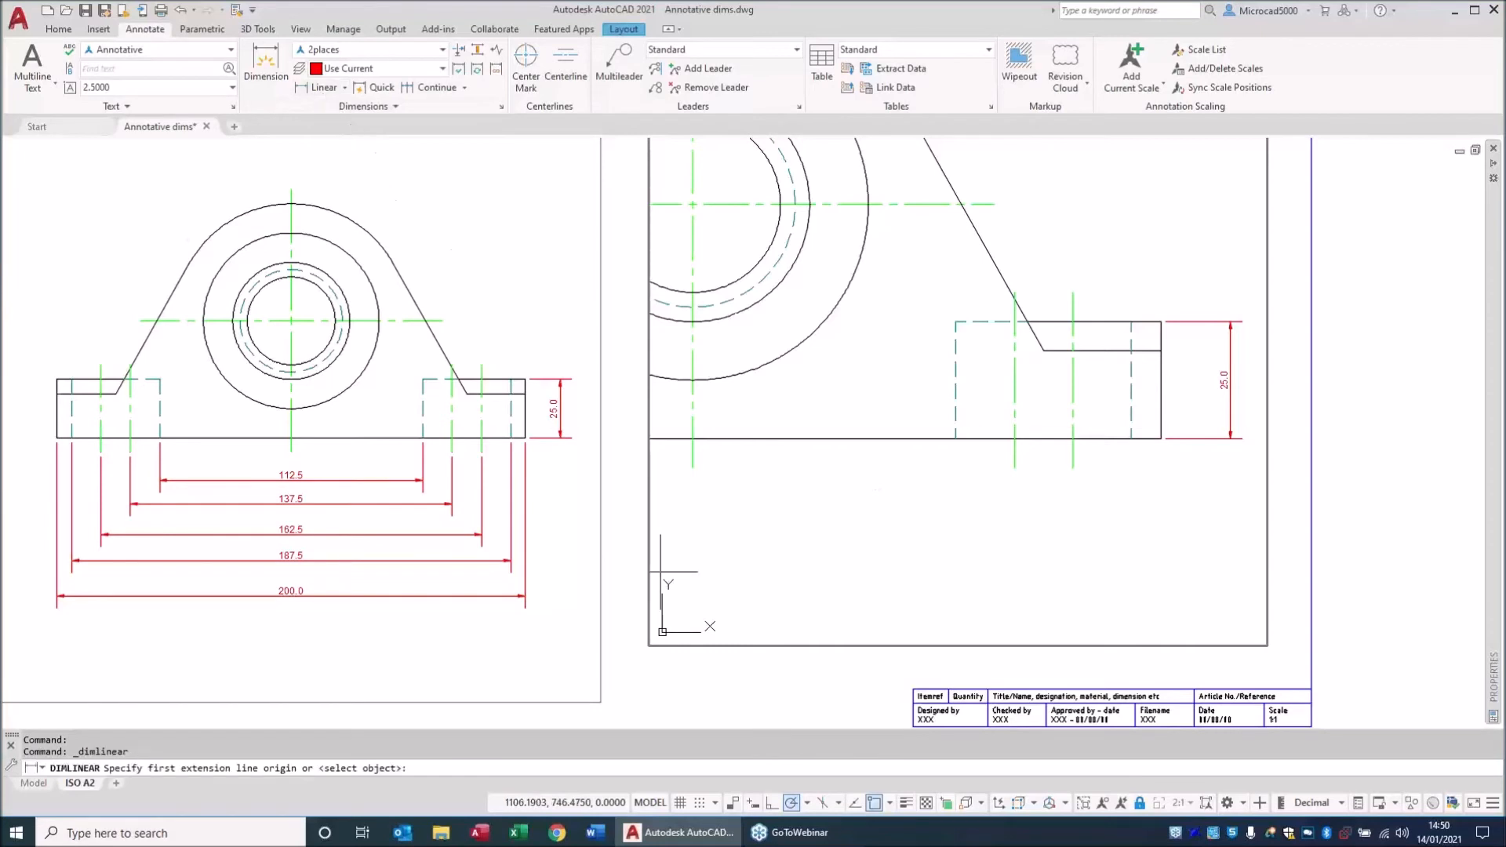
left_click(955, 438)
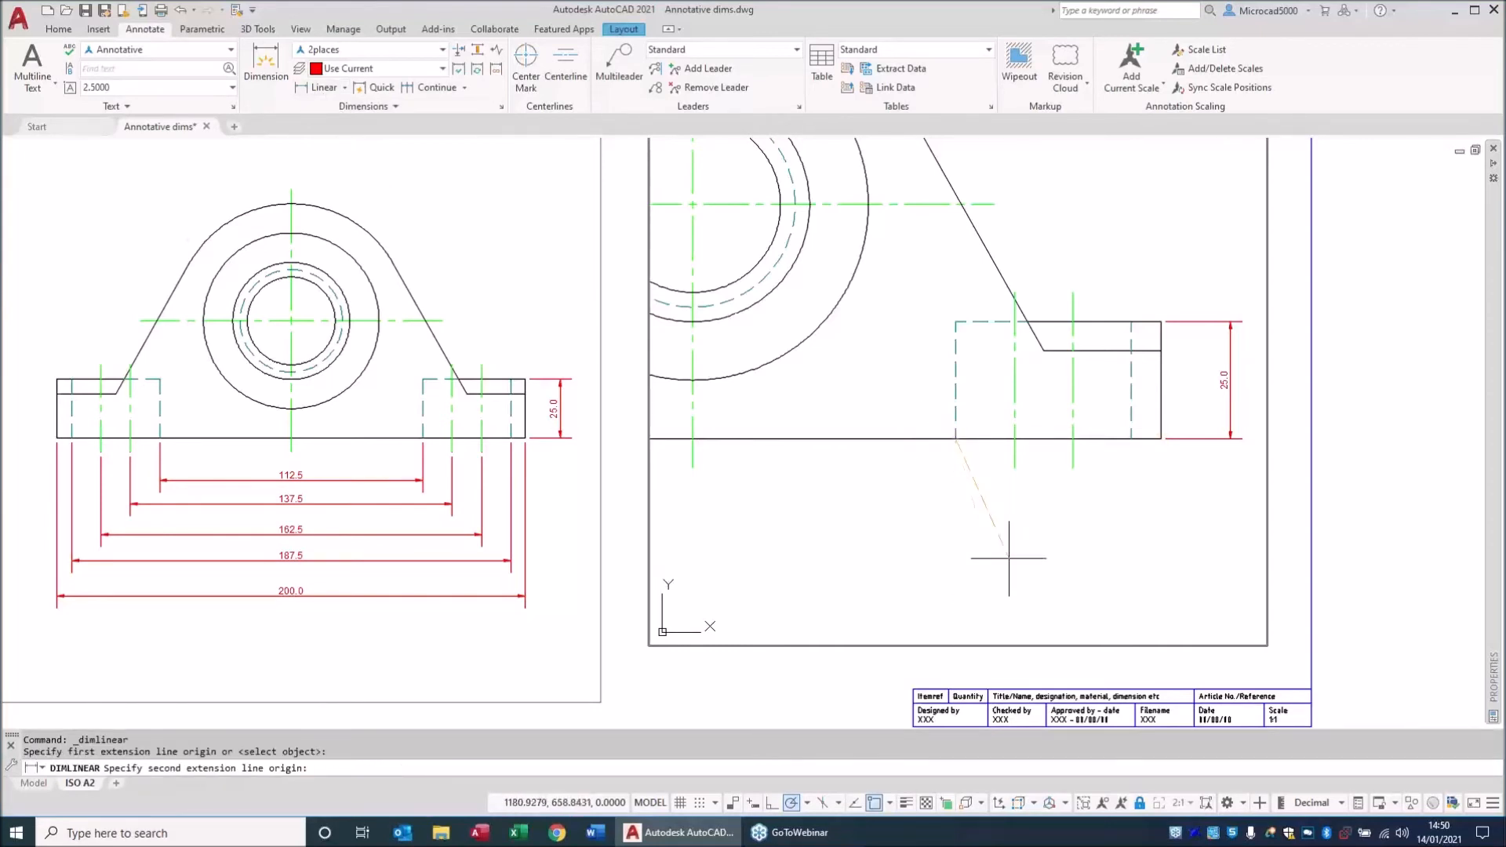
left_click(1160, 439)
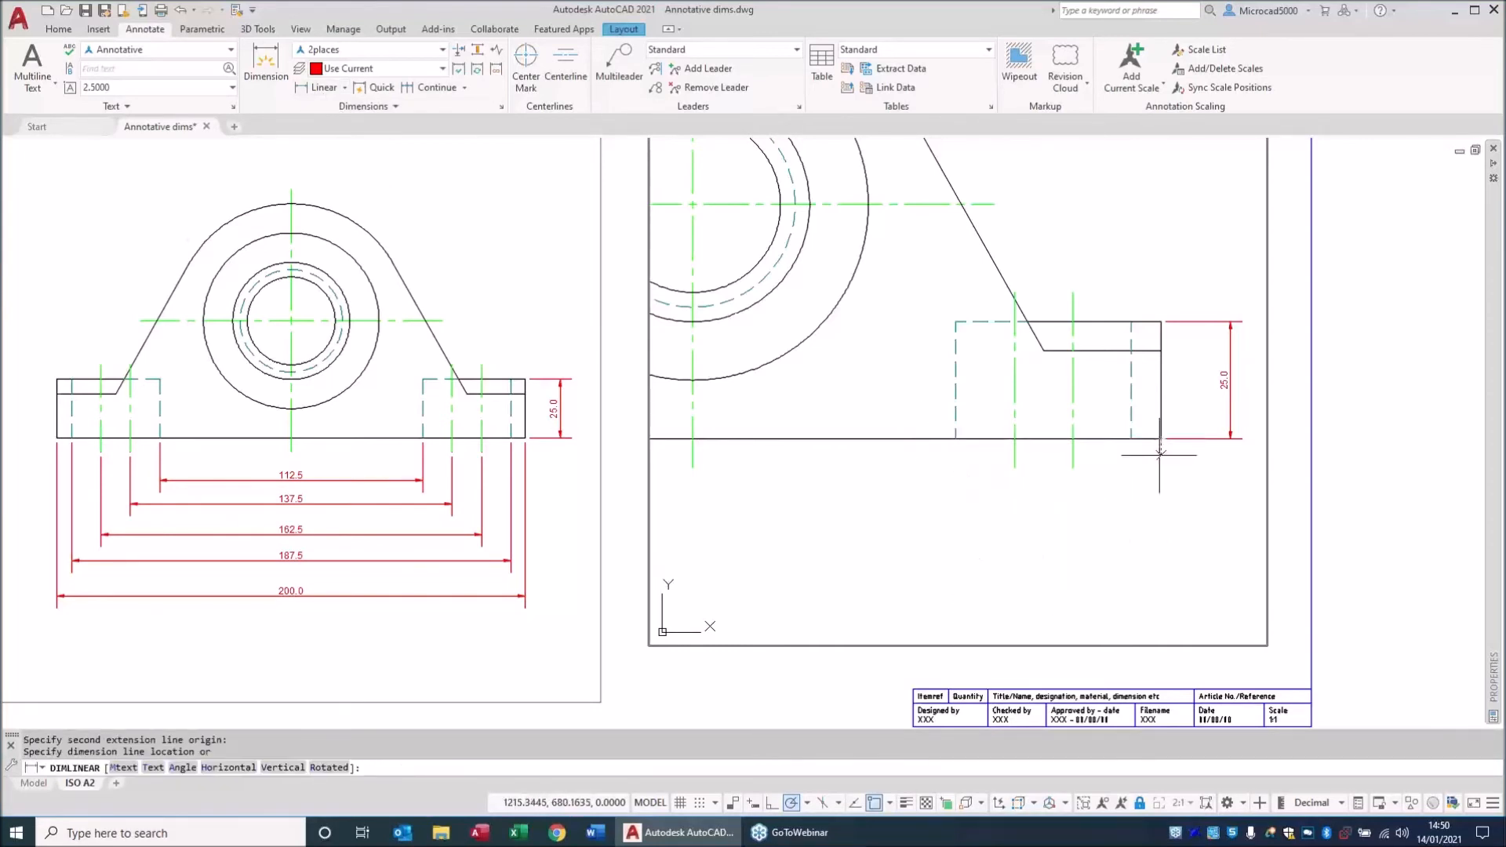
left_click(1129, 564)
Add a horizontal linear dimension from the right foot's inner centre line to its outer hidden edge, placed between the base and the foot-width dimension.
key("Return")
left_click(1014, 468)
left_click(1130, 440)
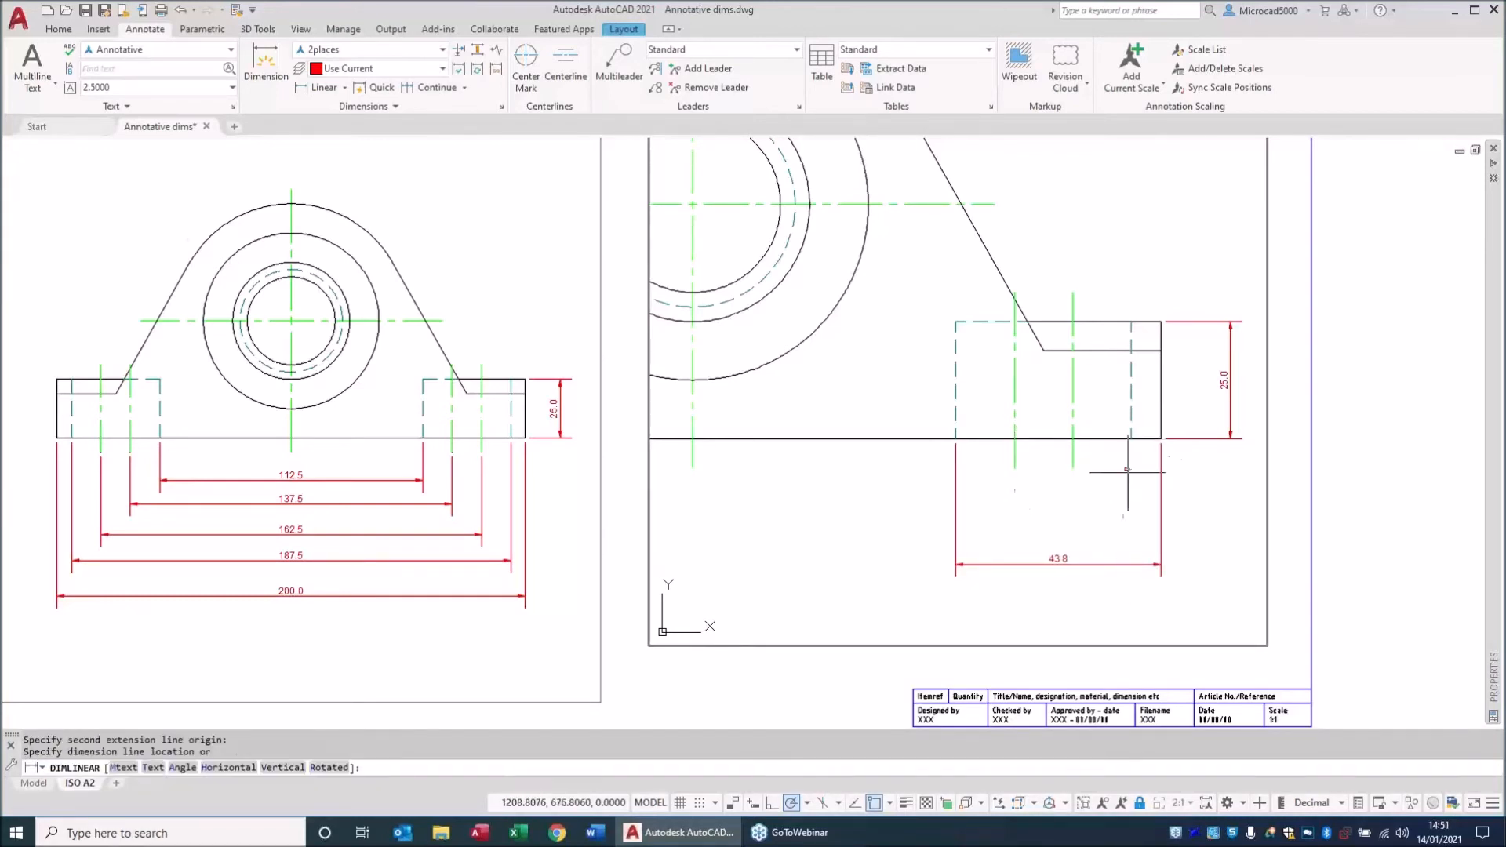
left_click(1054, 515)
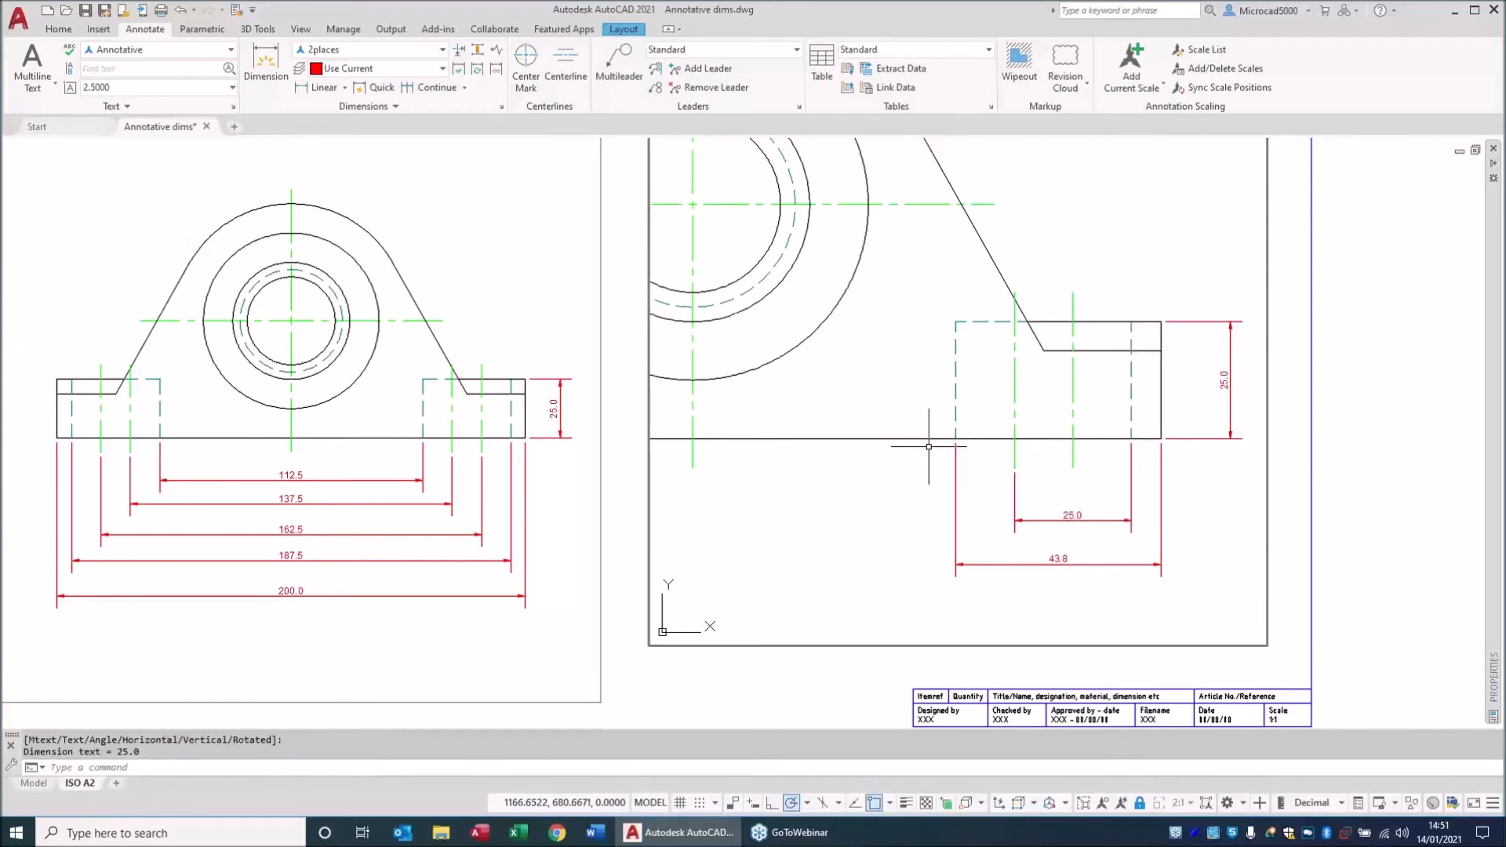
Dimension the right foot's width across its top, from the hidden corner to the outer corner, placed just above the foot in the 2:1 viewport.
key("Return")
left_click(956, 319)
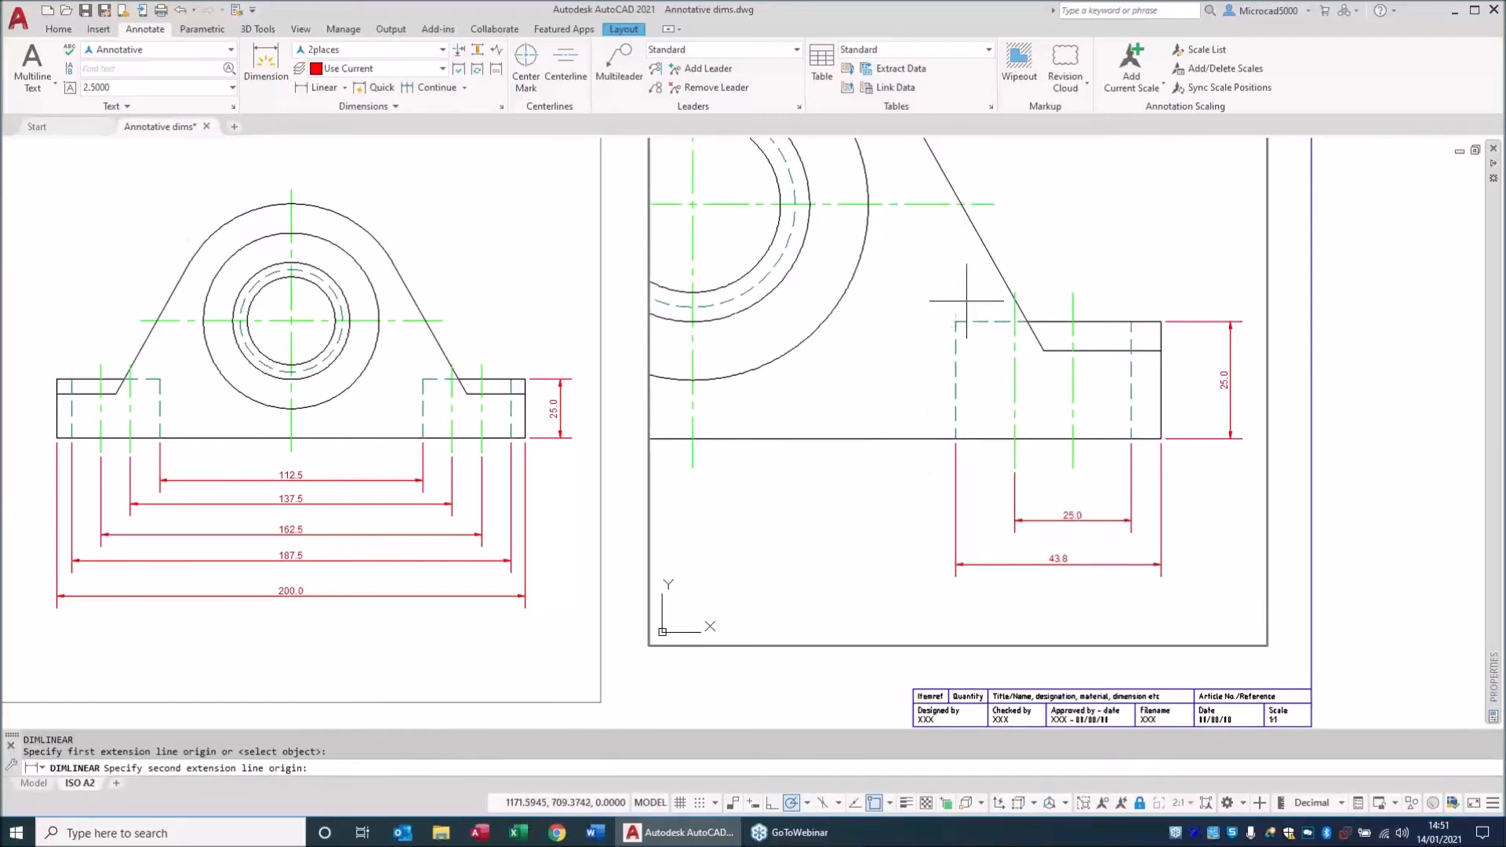
left_click(1161, 322)
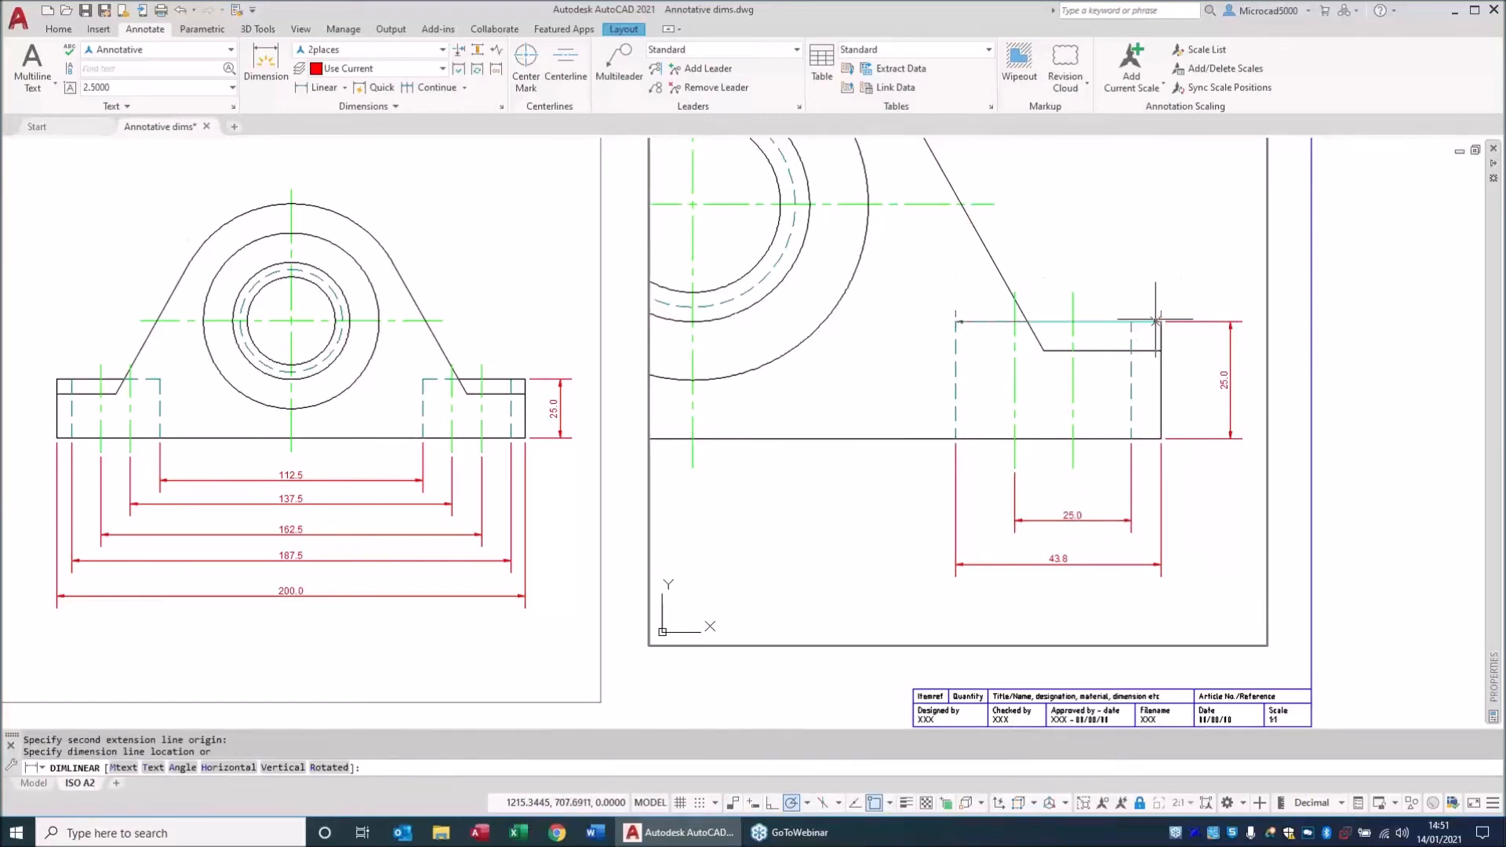
left_click(1141, 266)
Add an aligned dimension along the bracket's right sloping edge in the 2:1 viewport, offset outward to the upper right.
middle_click_drag(784, 377, 712, 535)
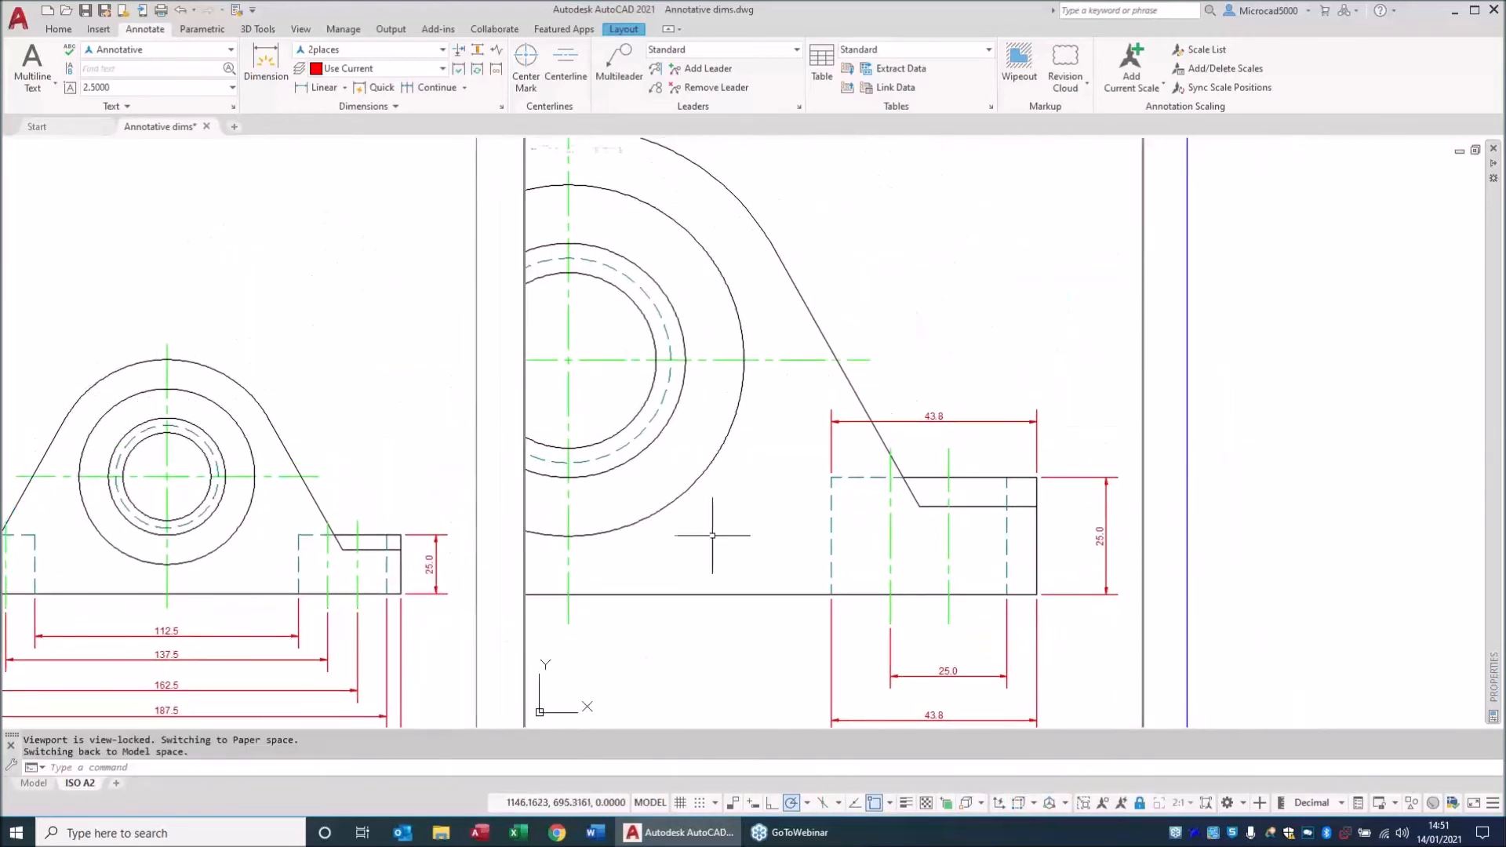
left_click(344, 87)
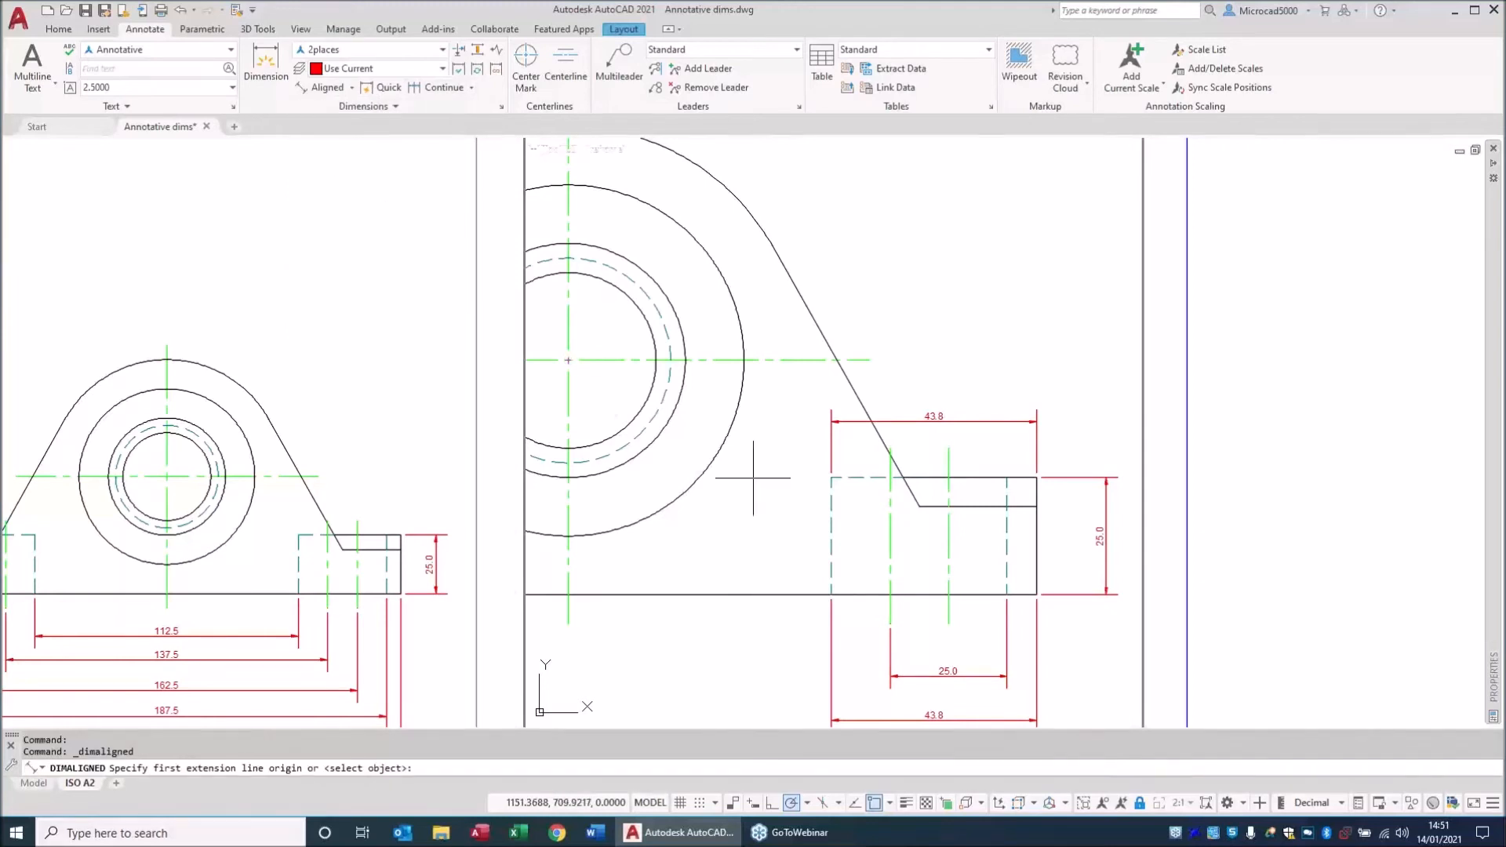
left_click(920, 506)
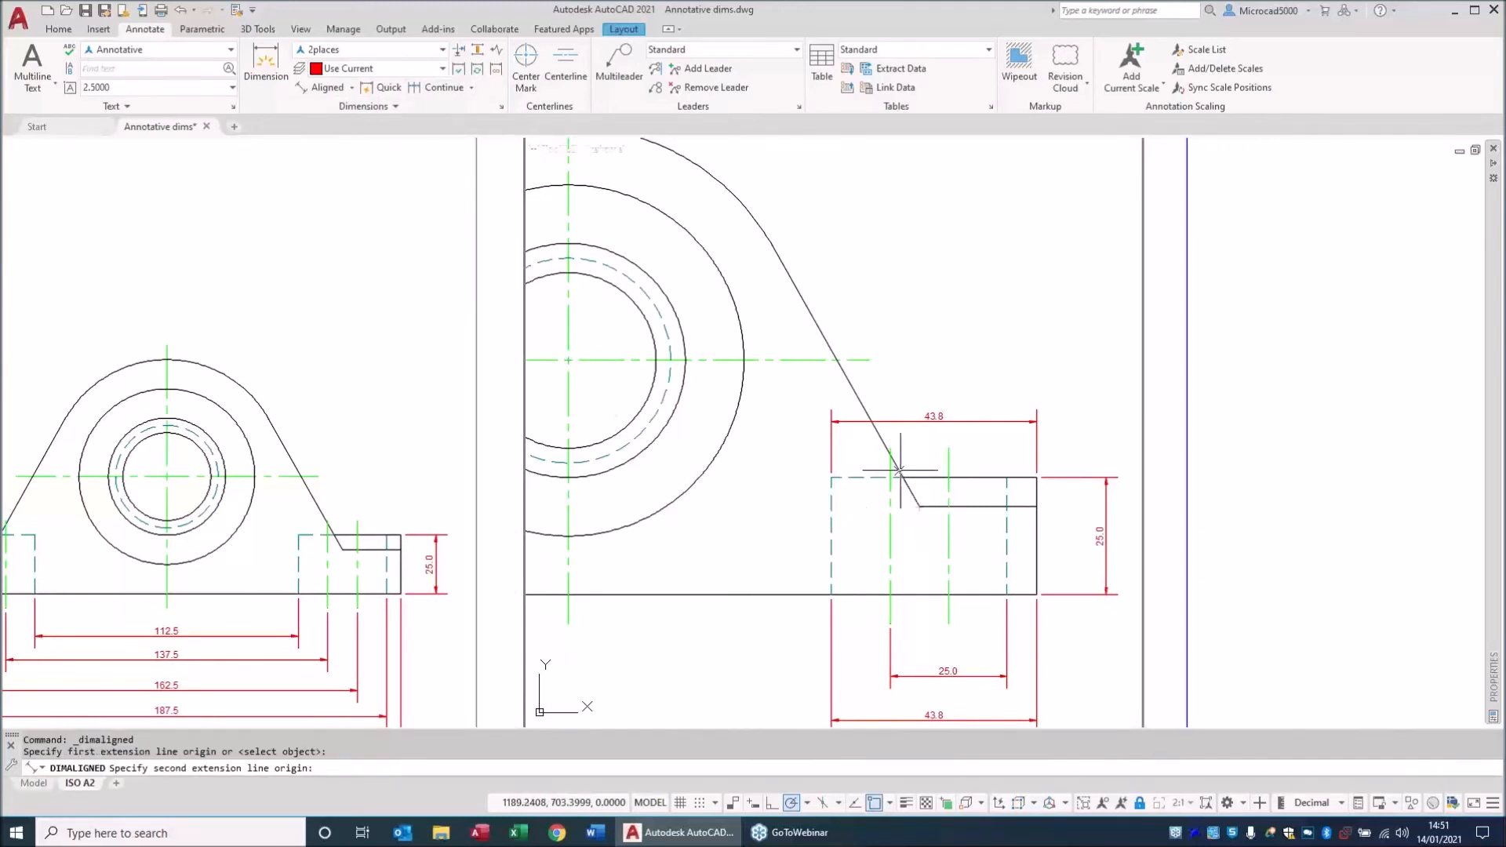
left_click(776, 243)
left_click(896, 235)
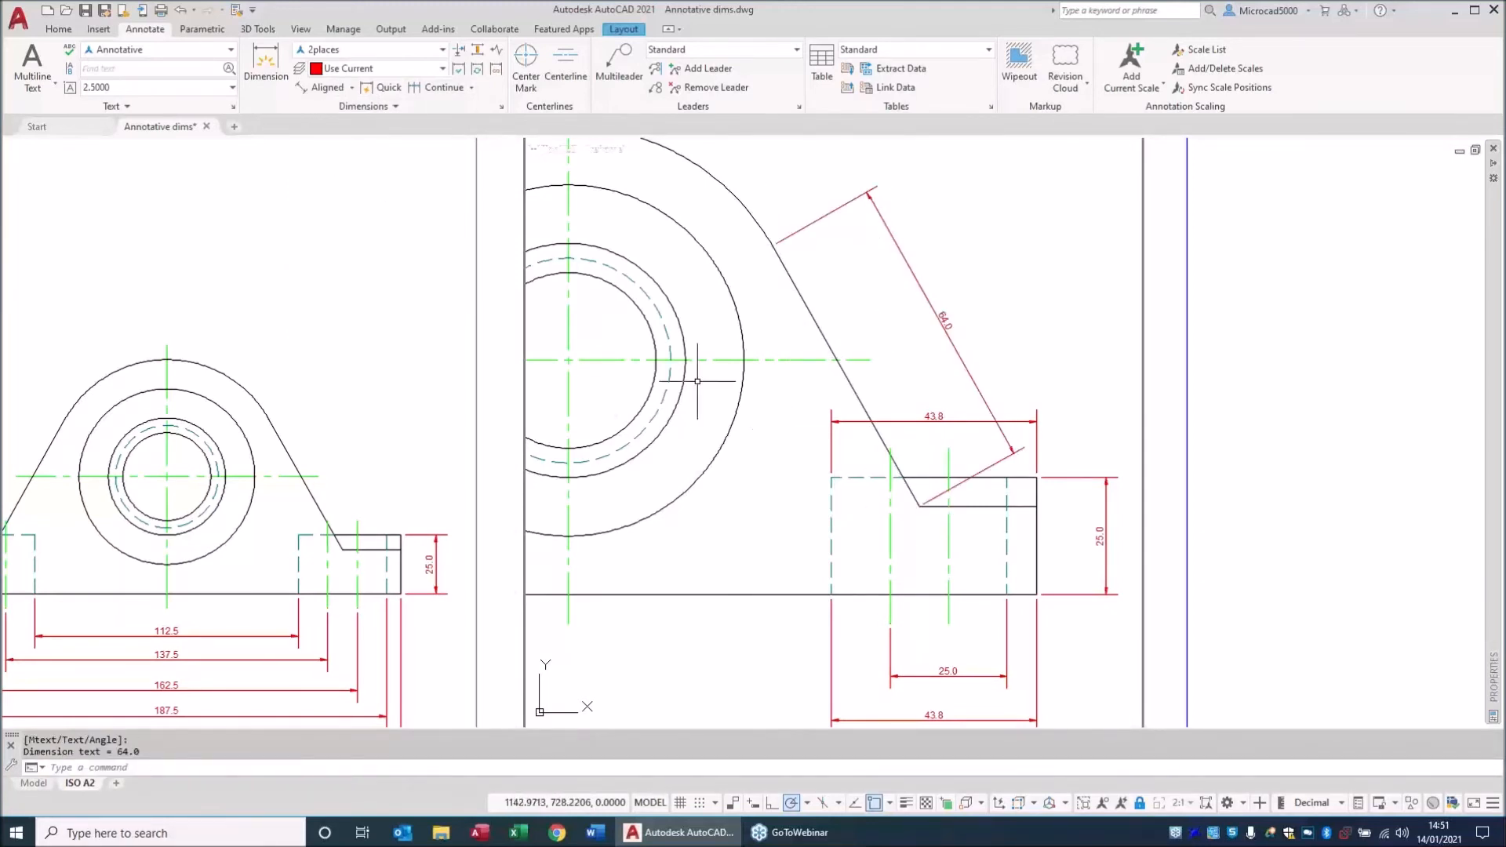
Add an angular dimension between the foot's horizontal step line and the right sloping edge, with its arc inside the bracket.
left_click(352, 87)
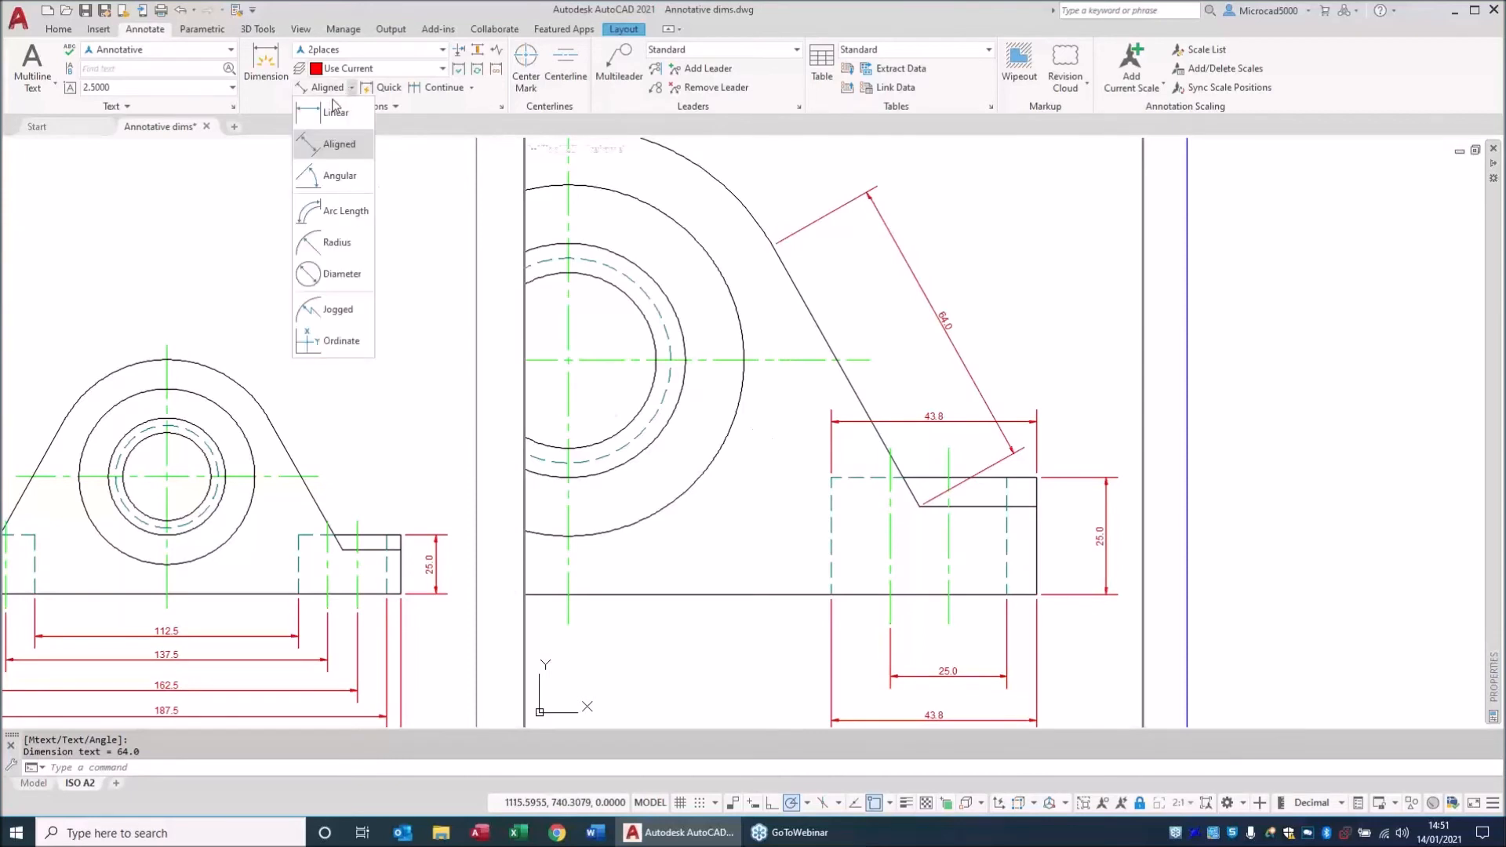
left_click(338, 176)
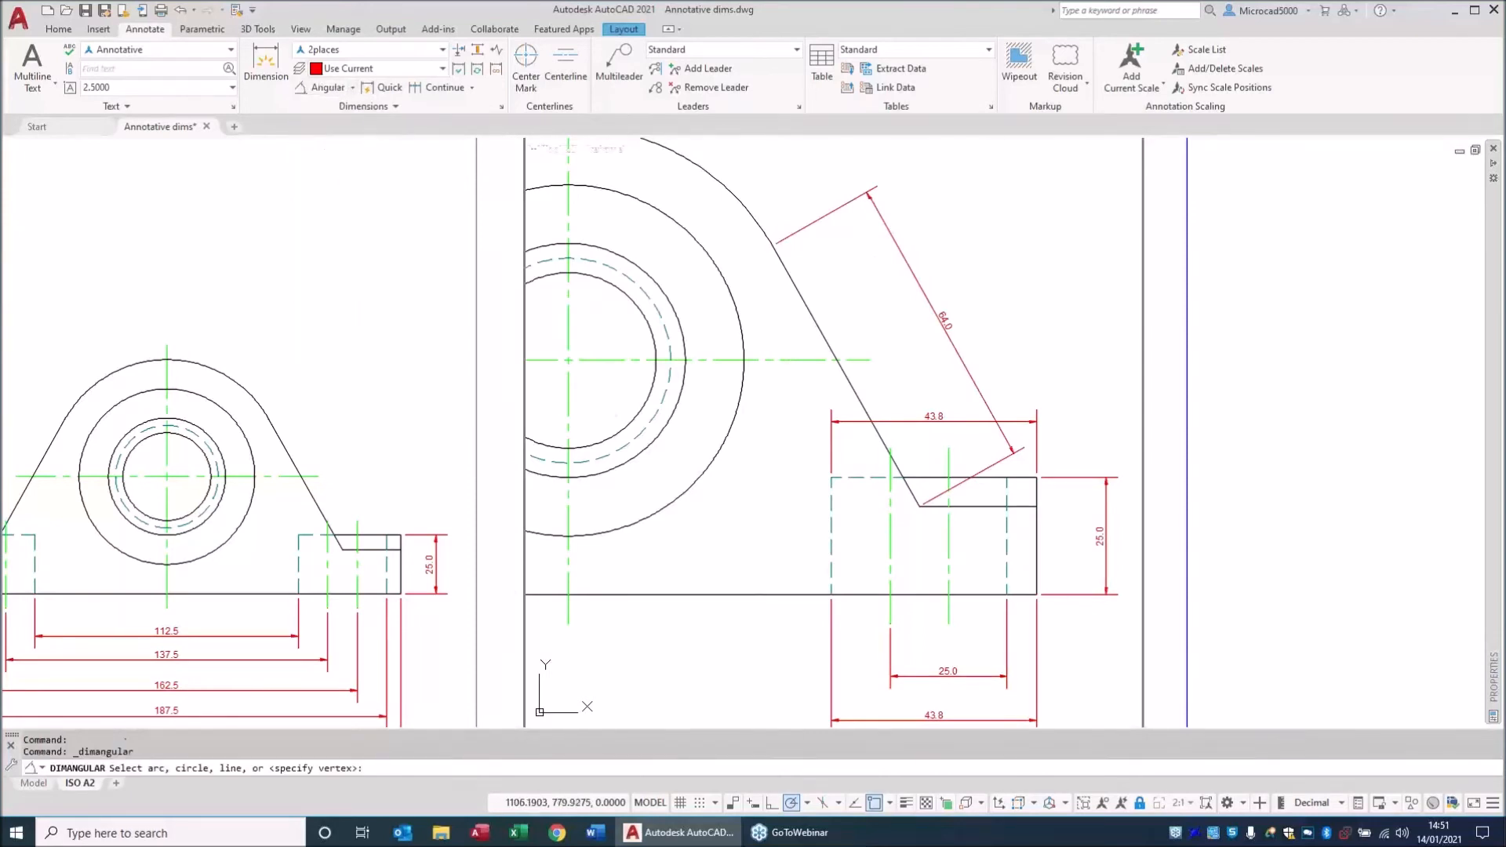
left_click(971, 507)
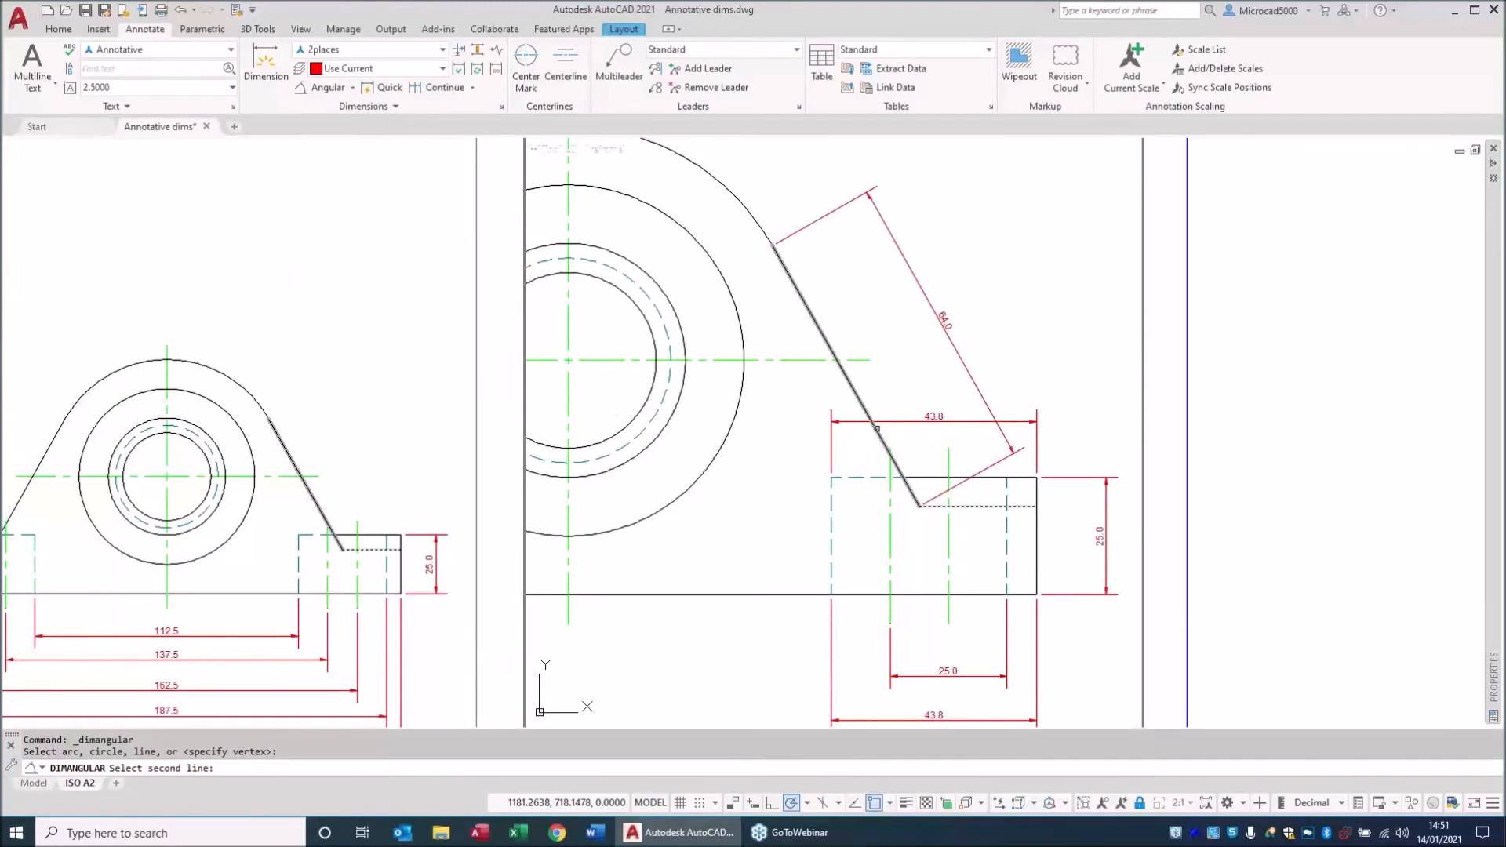
left_click(867, 428)
left_click(778, 472)
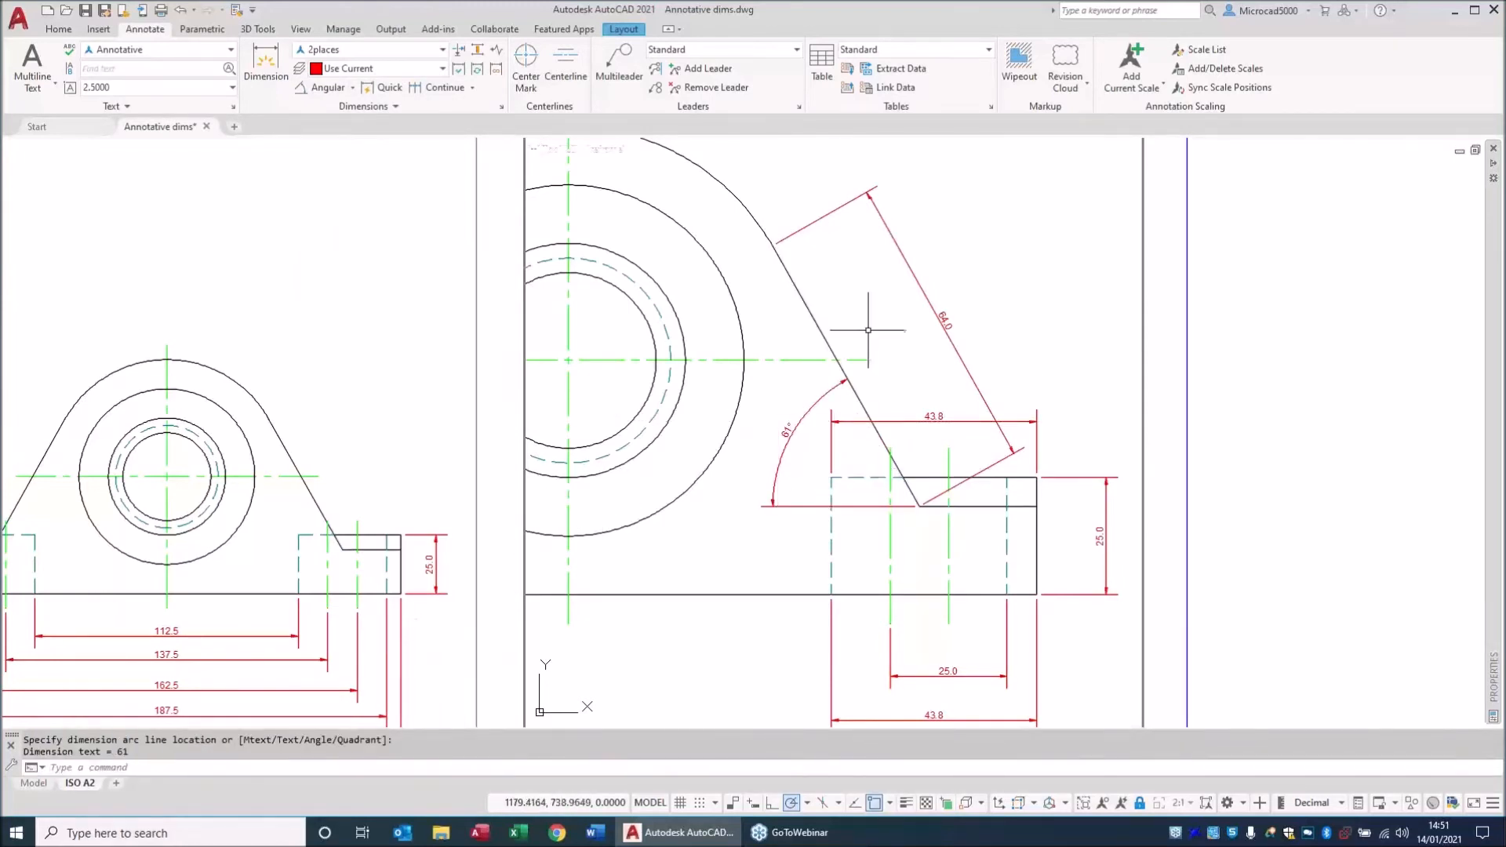
Add the 1:1 annotation scale to the right sloping edge's aligned dimension alongside 2:1.
left_click(933, 310)
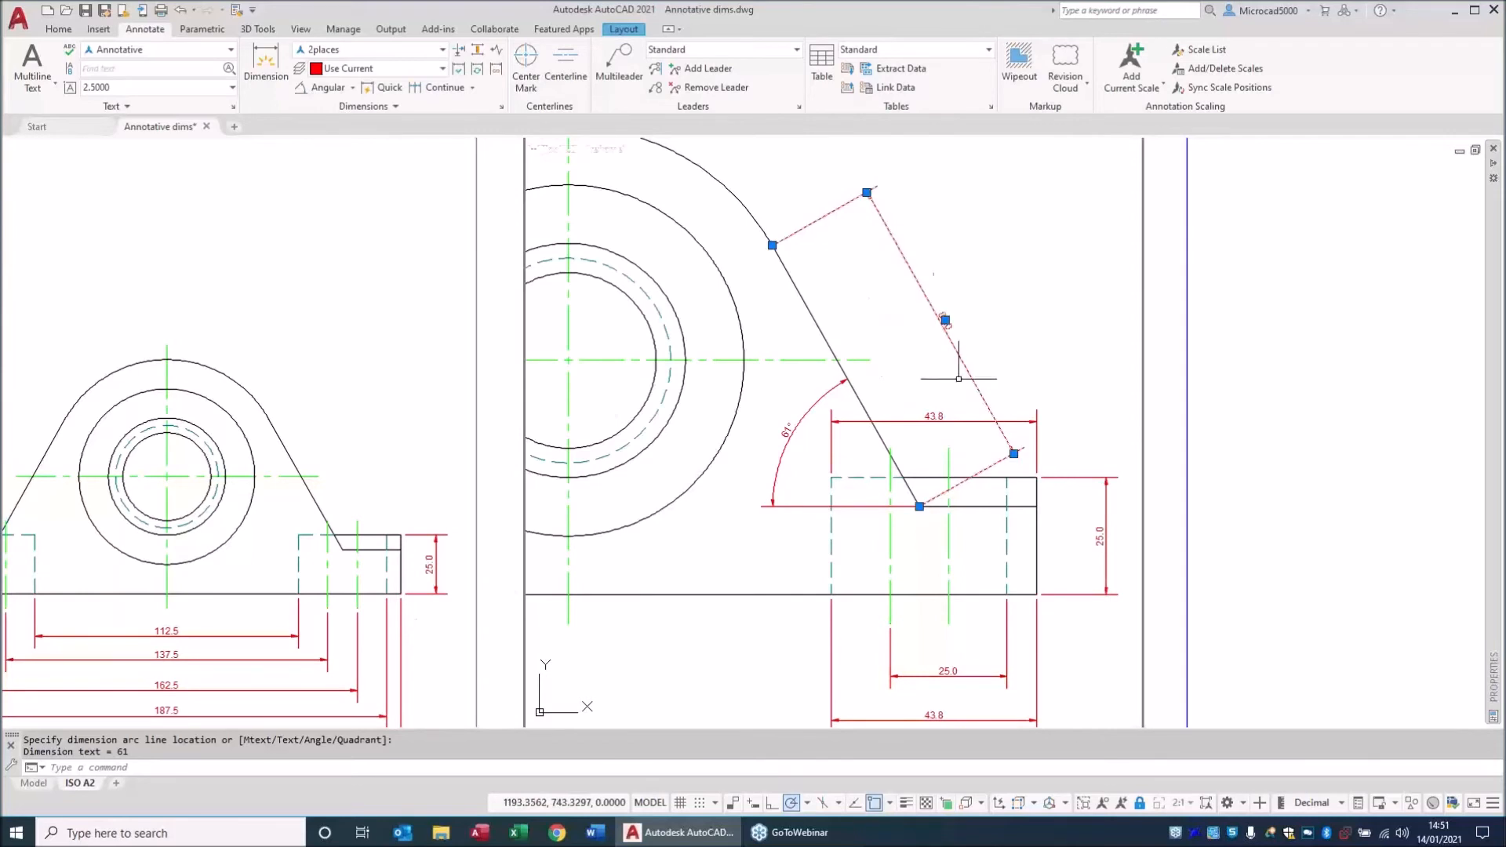
right_click(880, 335)
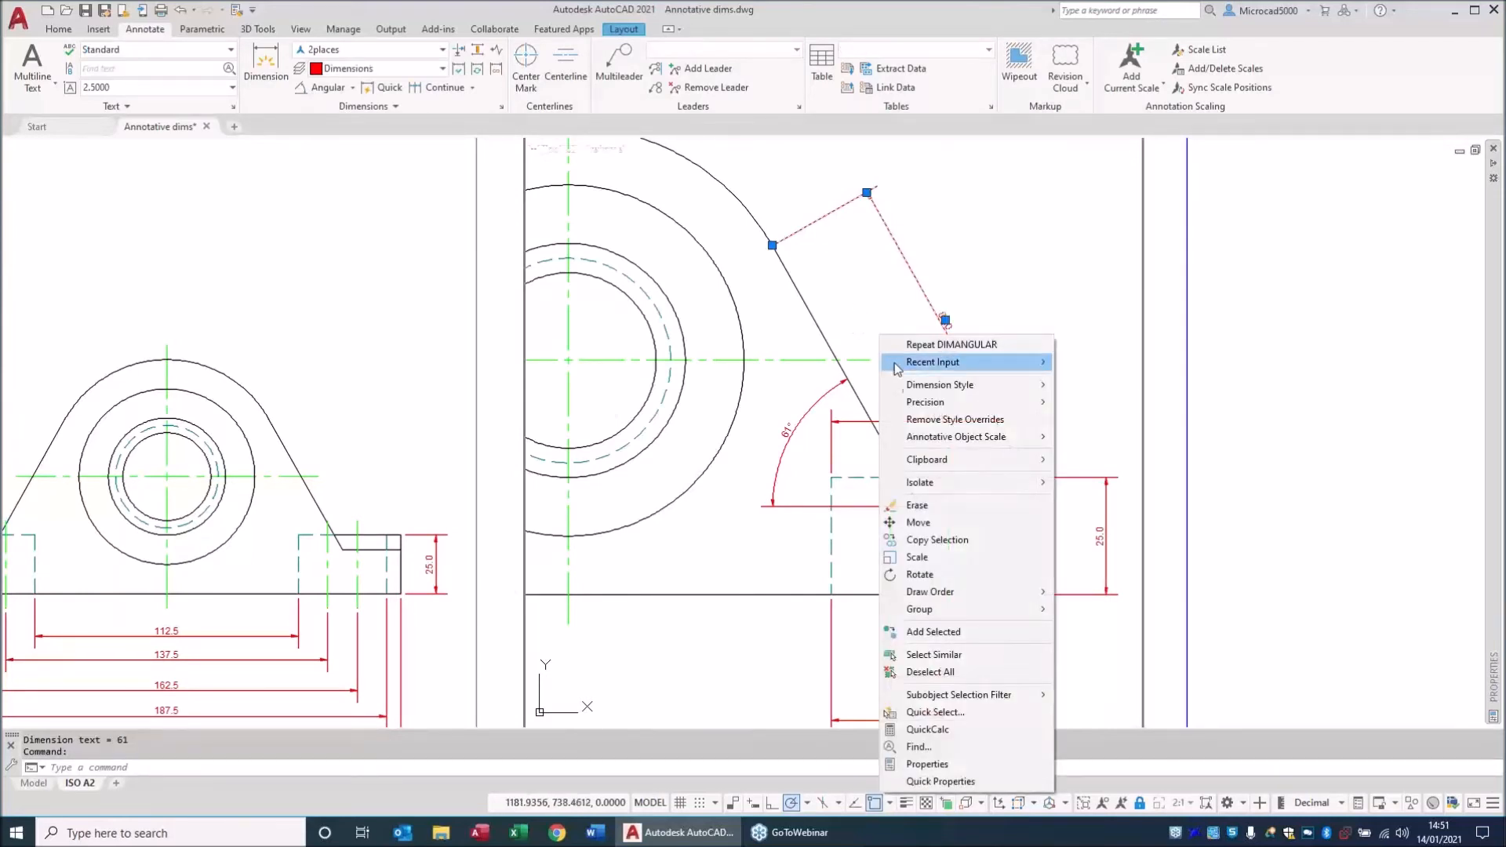
mouse_move(1034, 442)
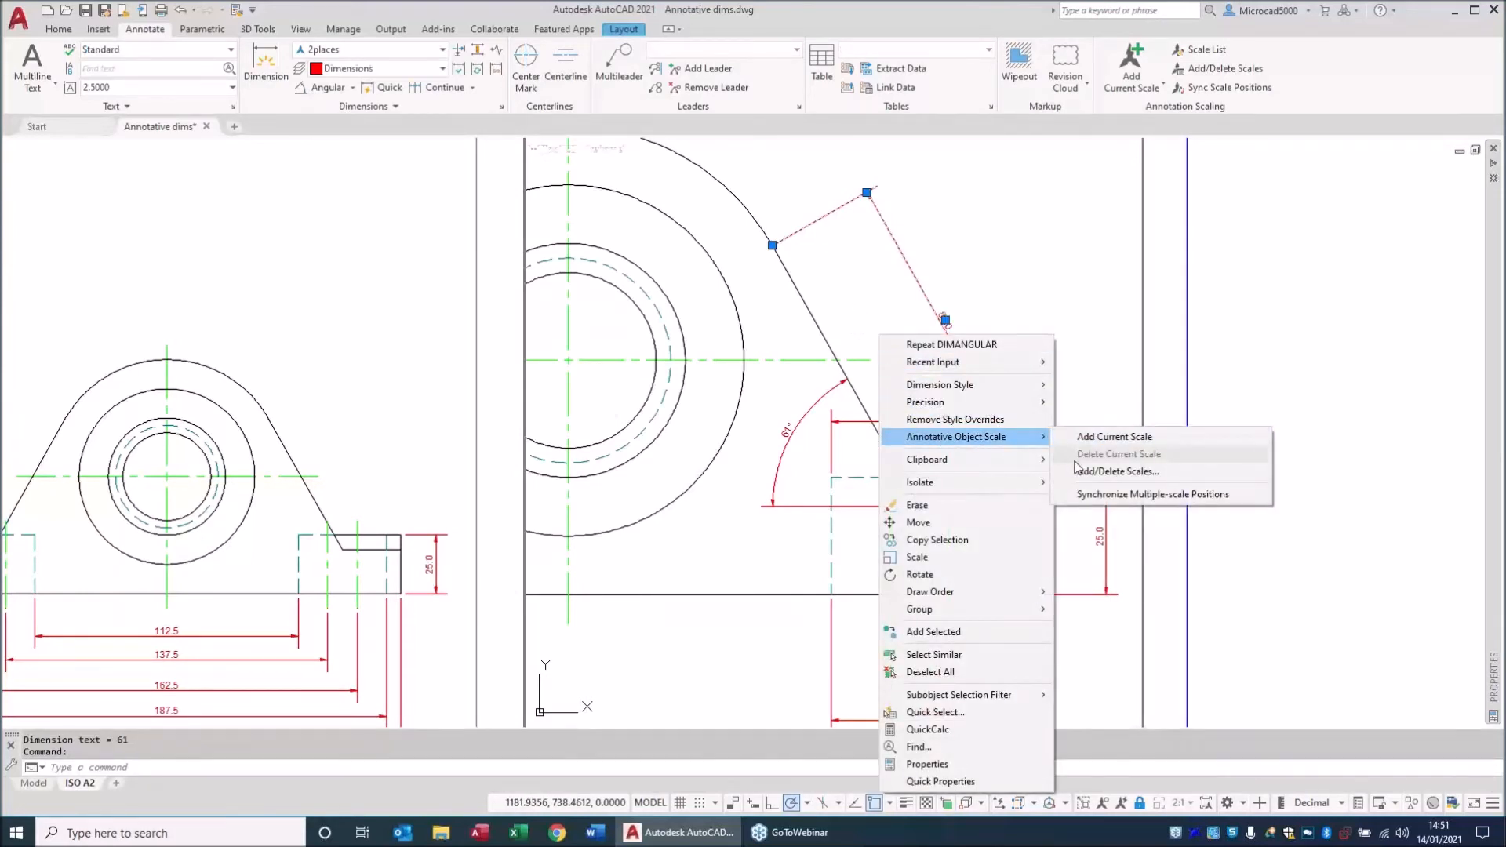
left_click(1115, 471)
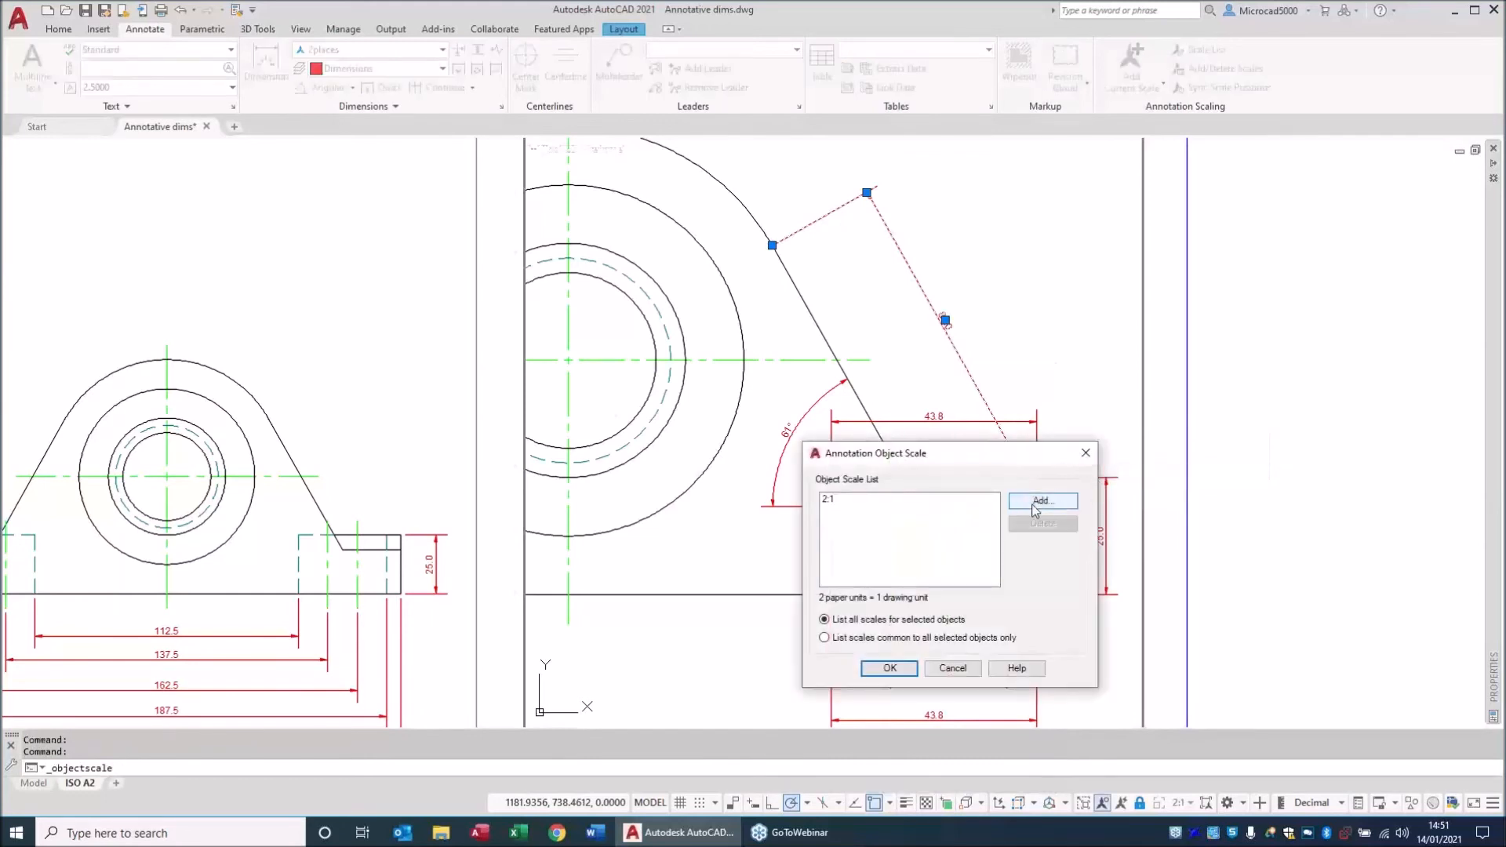
left_click(1034, 506)
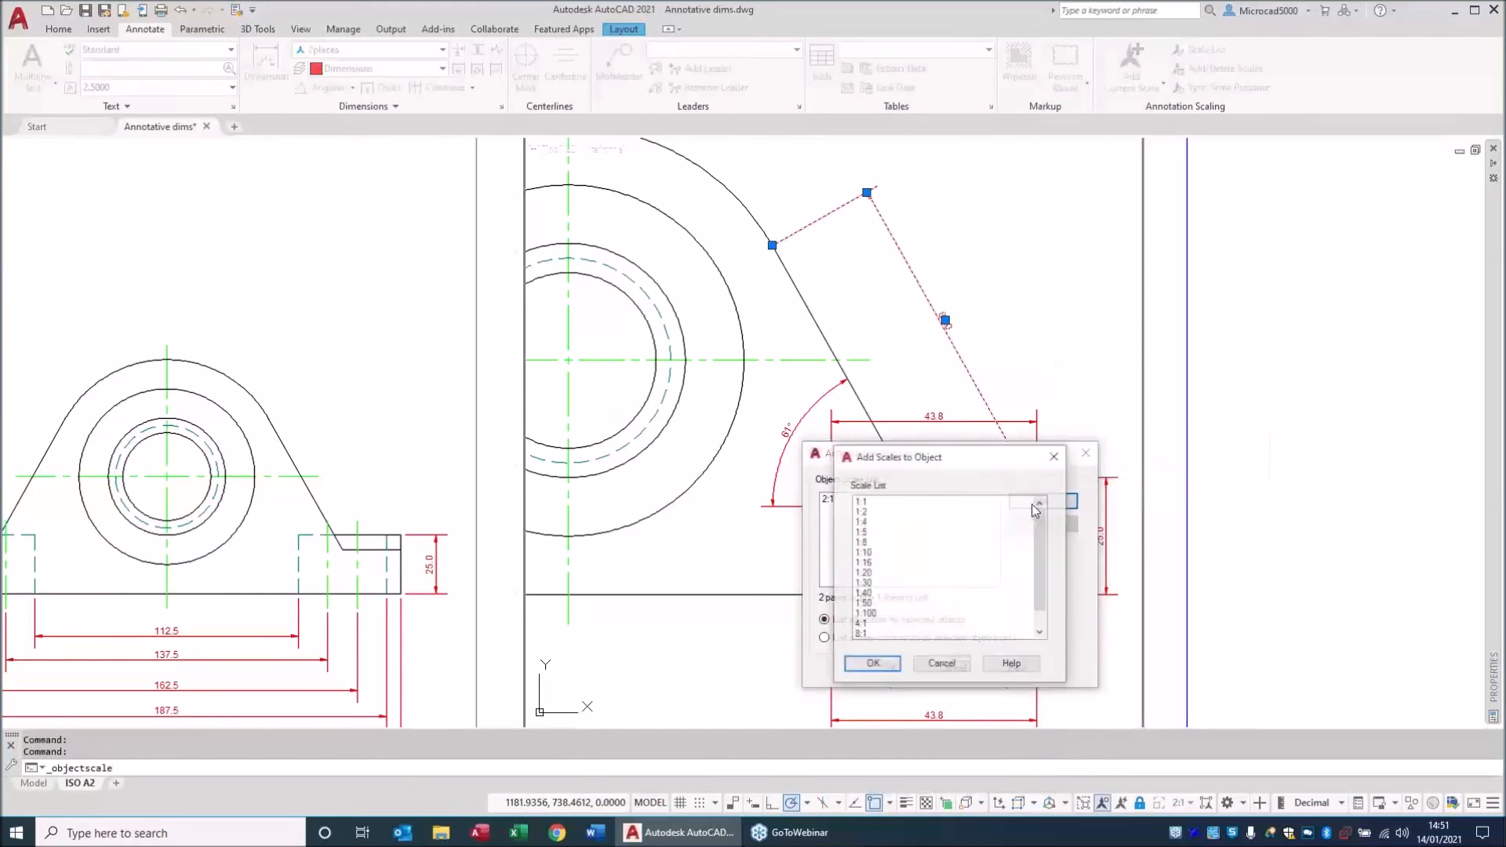
left_click(914, 502)
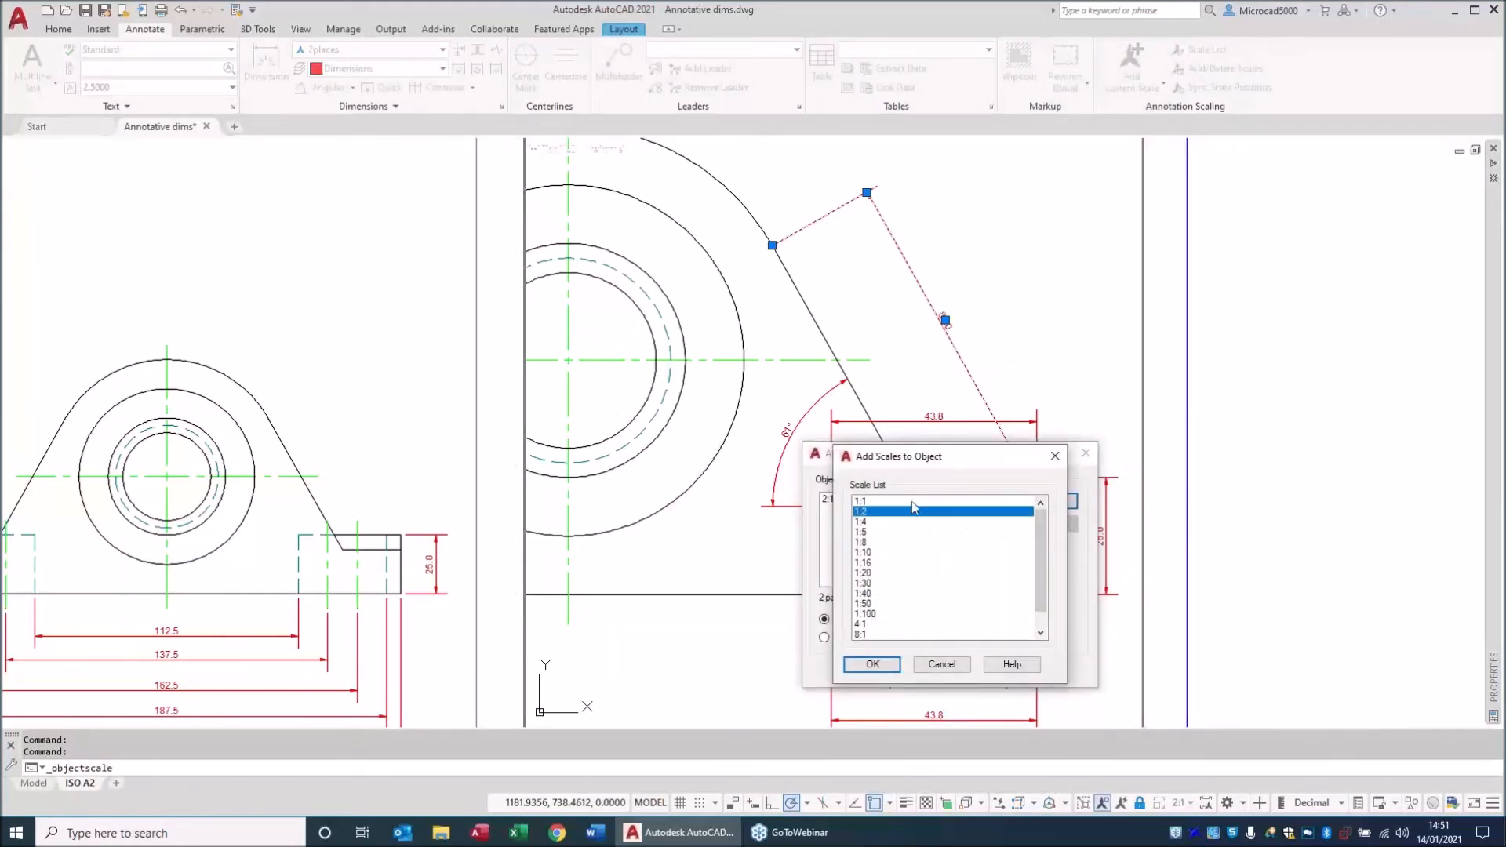
left_click(872, 665)
left_click(890, 668)
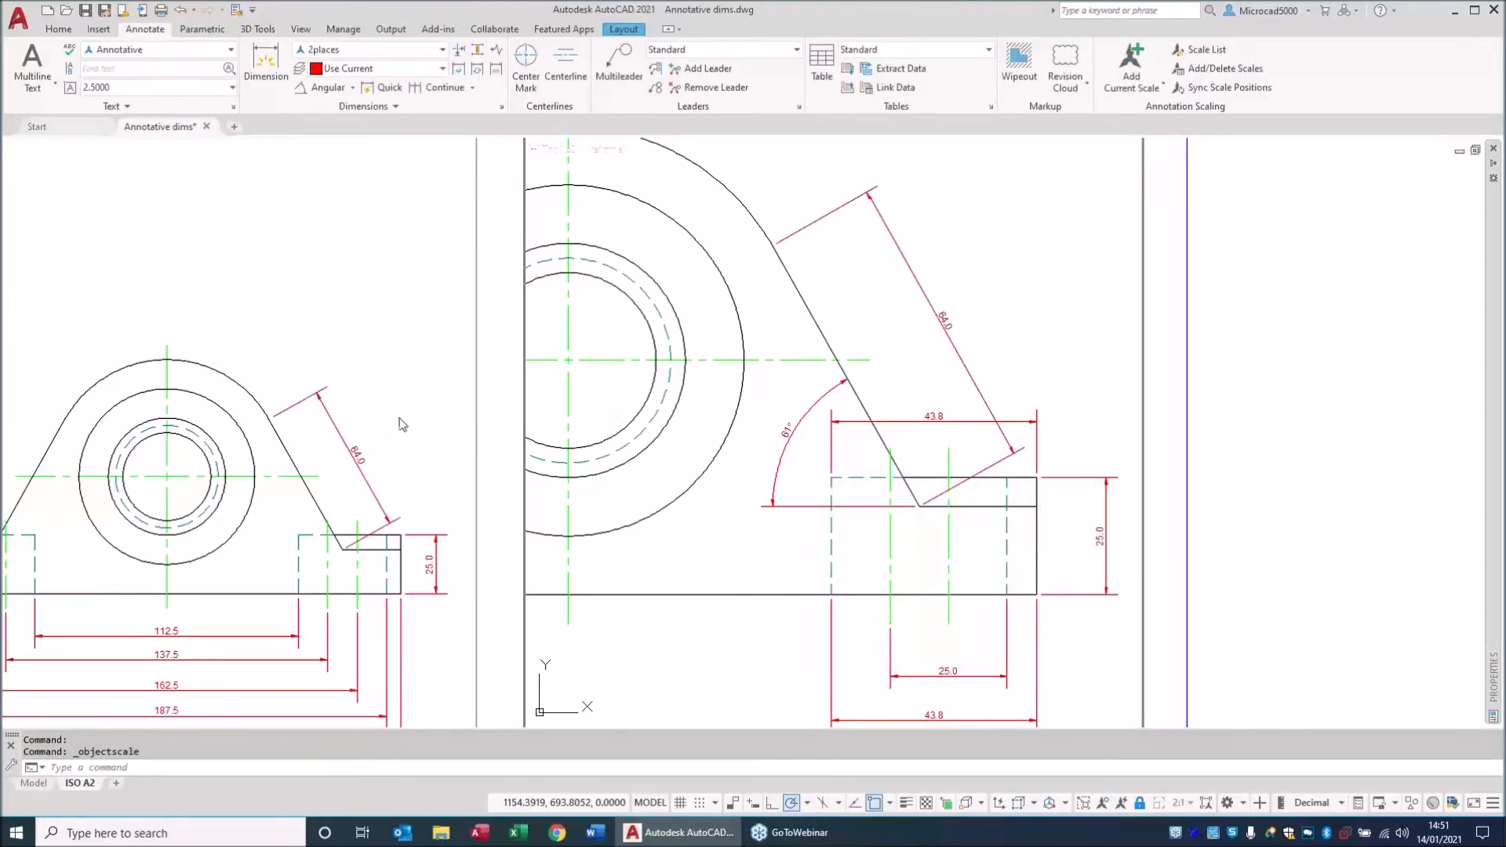
Add an arc length dimension to the bracket's outer top arc in the 1:1 viewport, in line with the end of the right sloping edge's dimension.
middle_click_drag(403, 407, 898, 386)
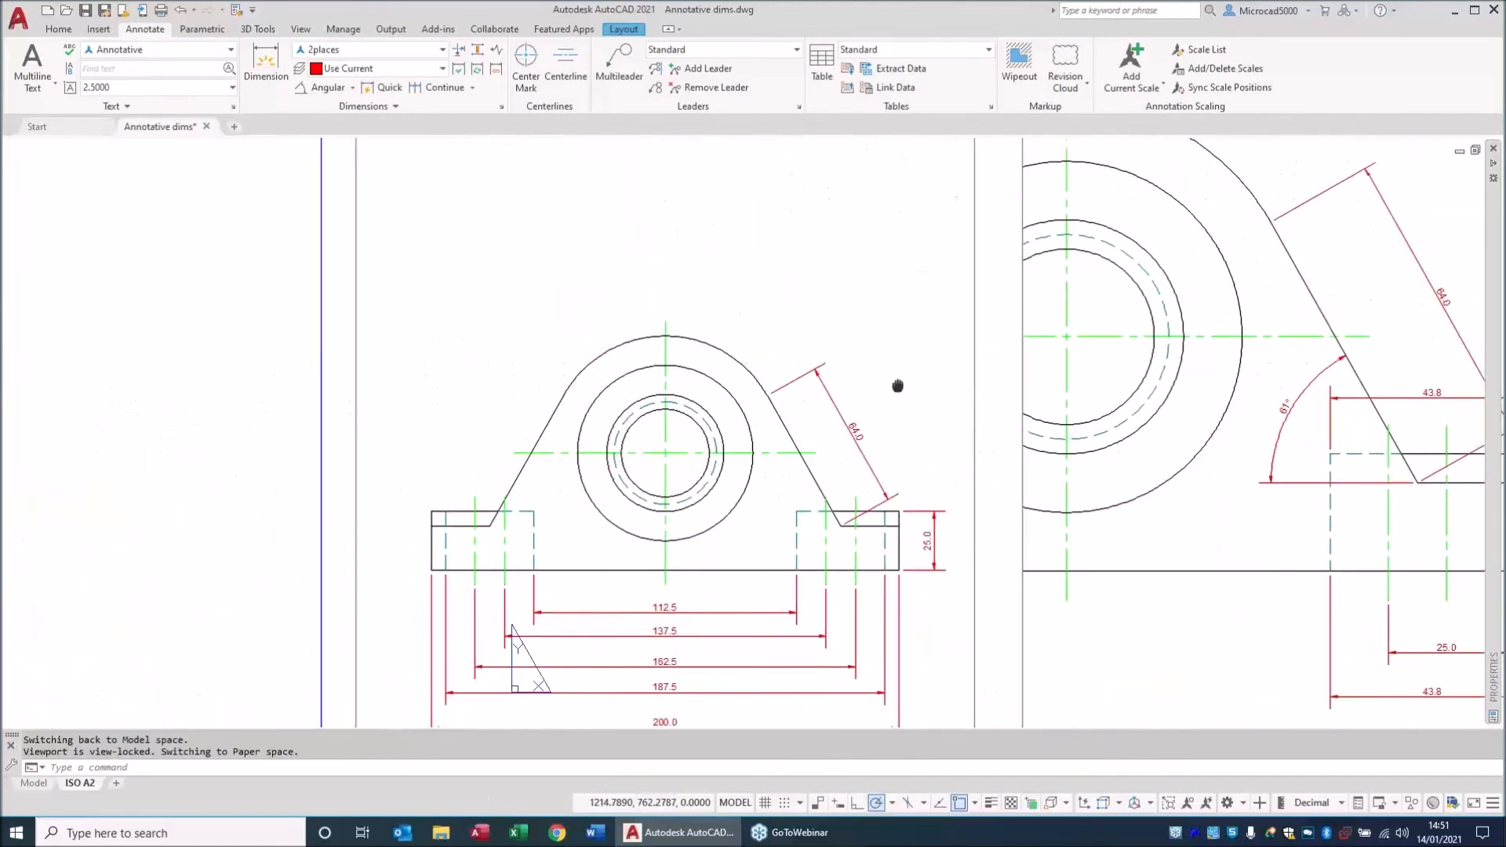
left_click(352, 88)
left_click(326, 211)
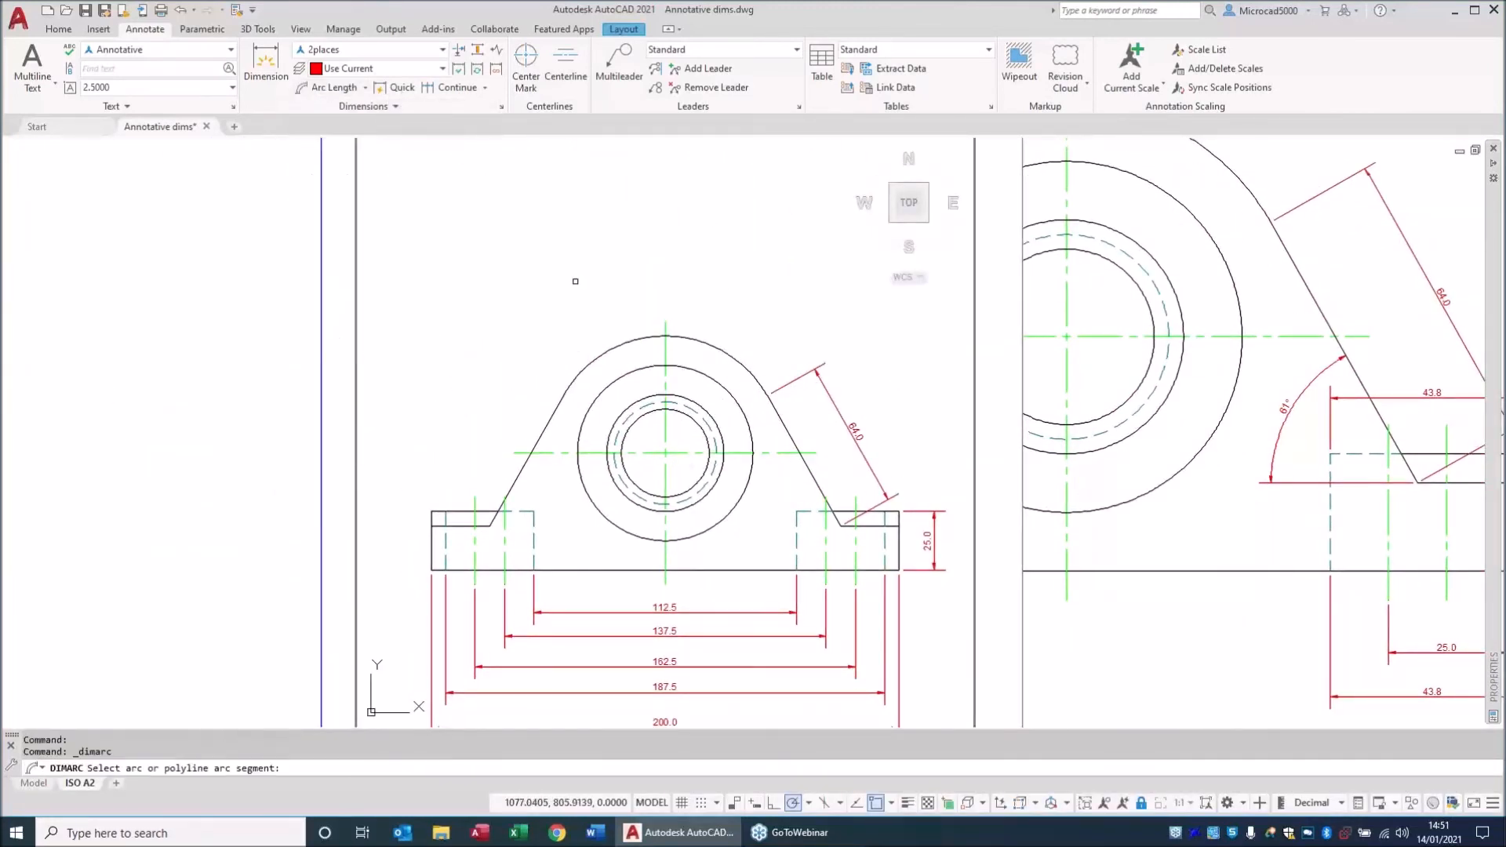
left_click(683, 335)
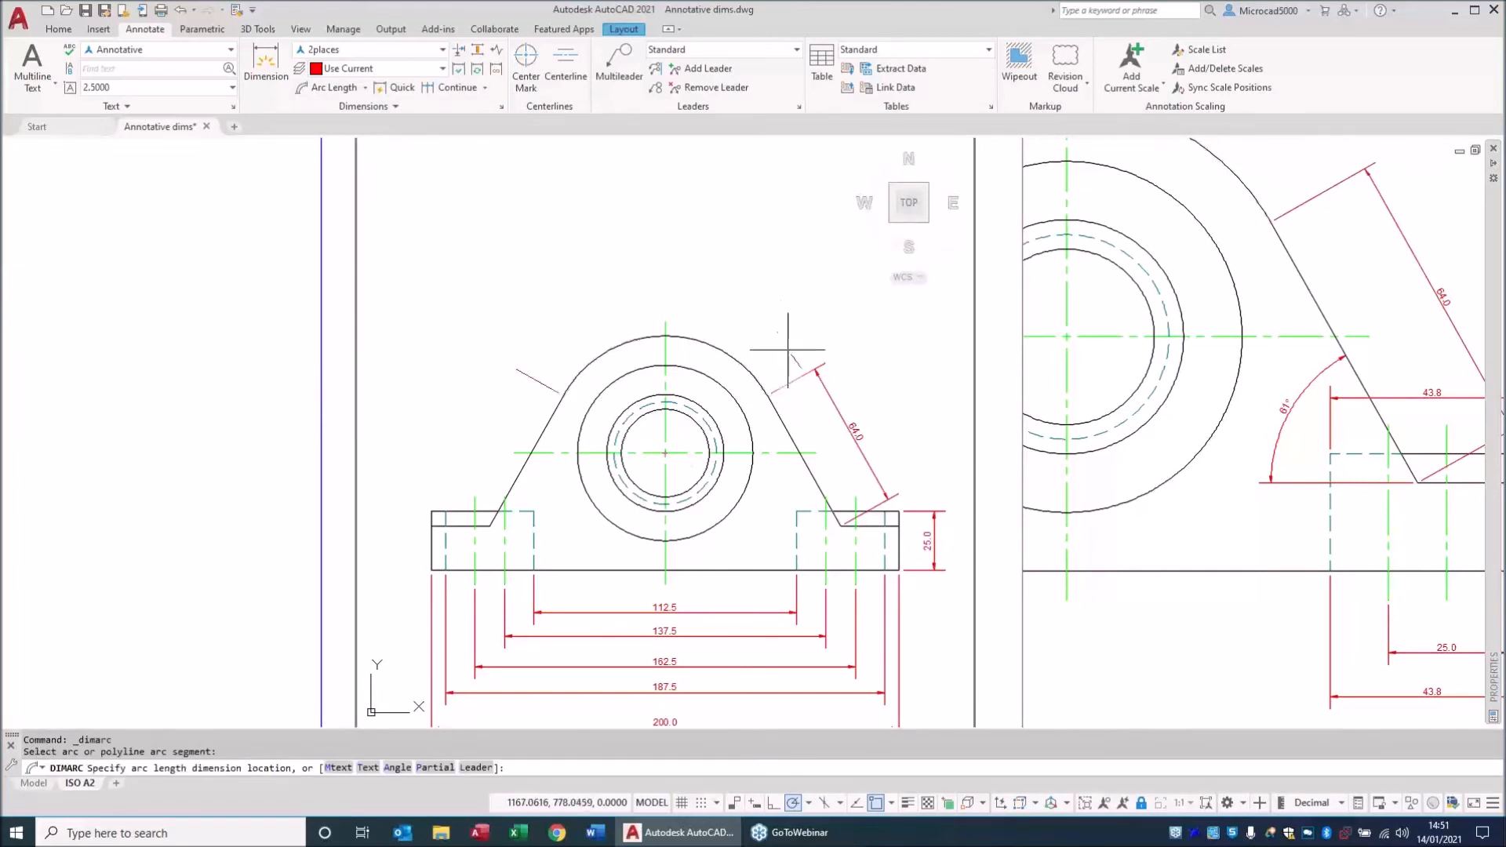
left_click(808, 366)
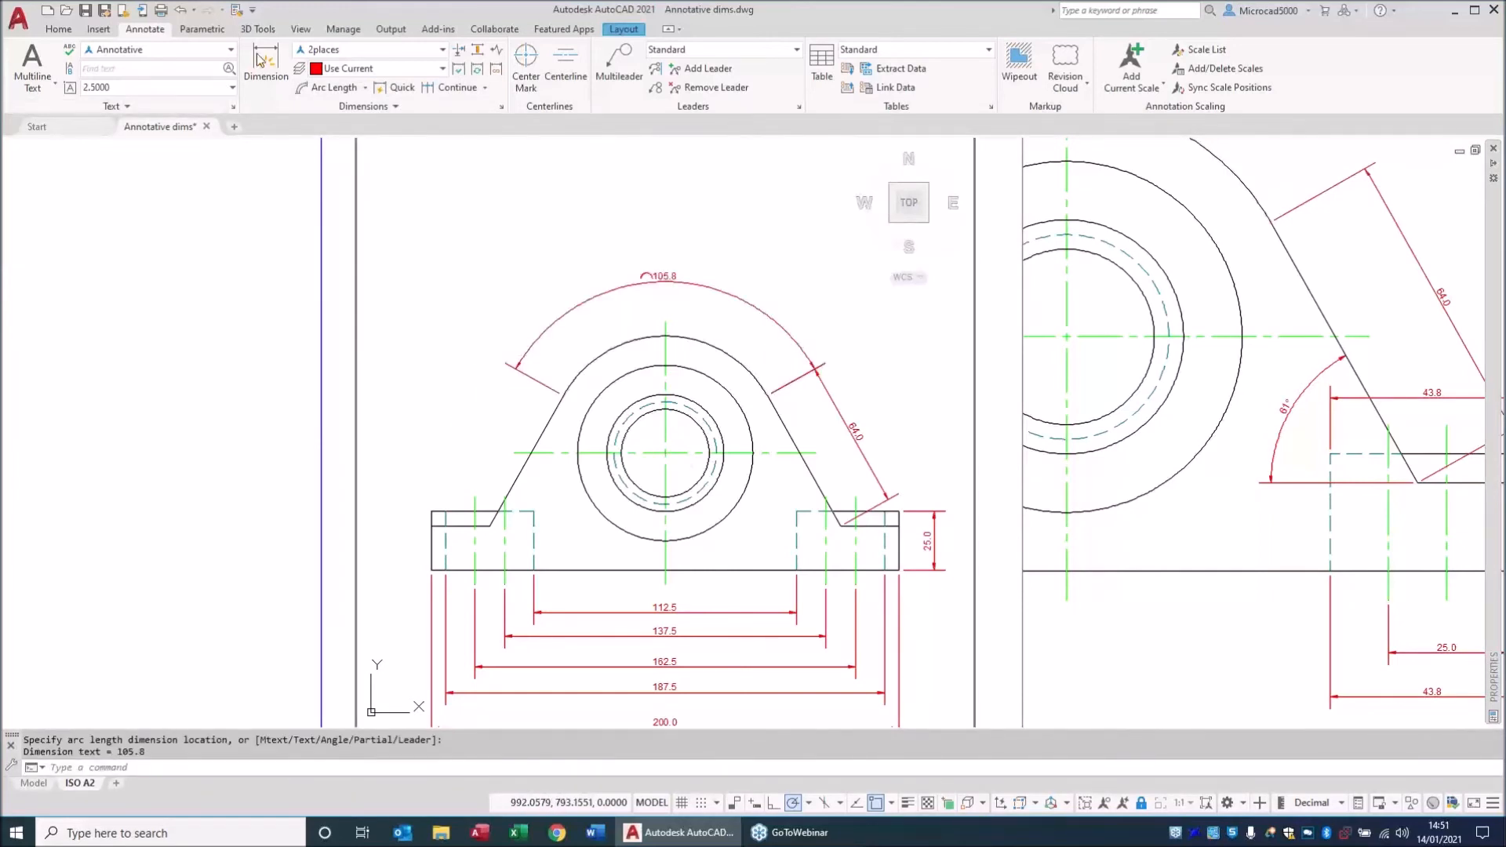
Add an aligned dimension to the bracket's left sloping edge by selecting the line, placed to meet the arc length dimension's end.
left_click(364, 88)
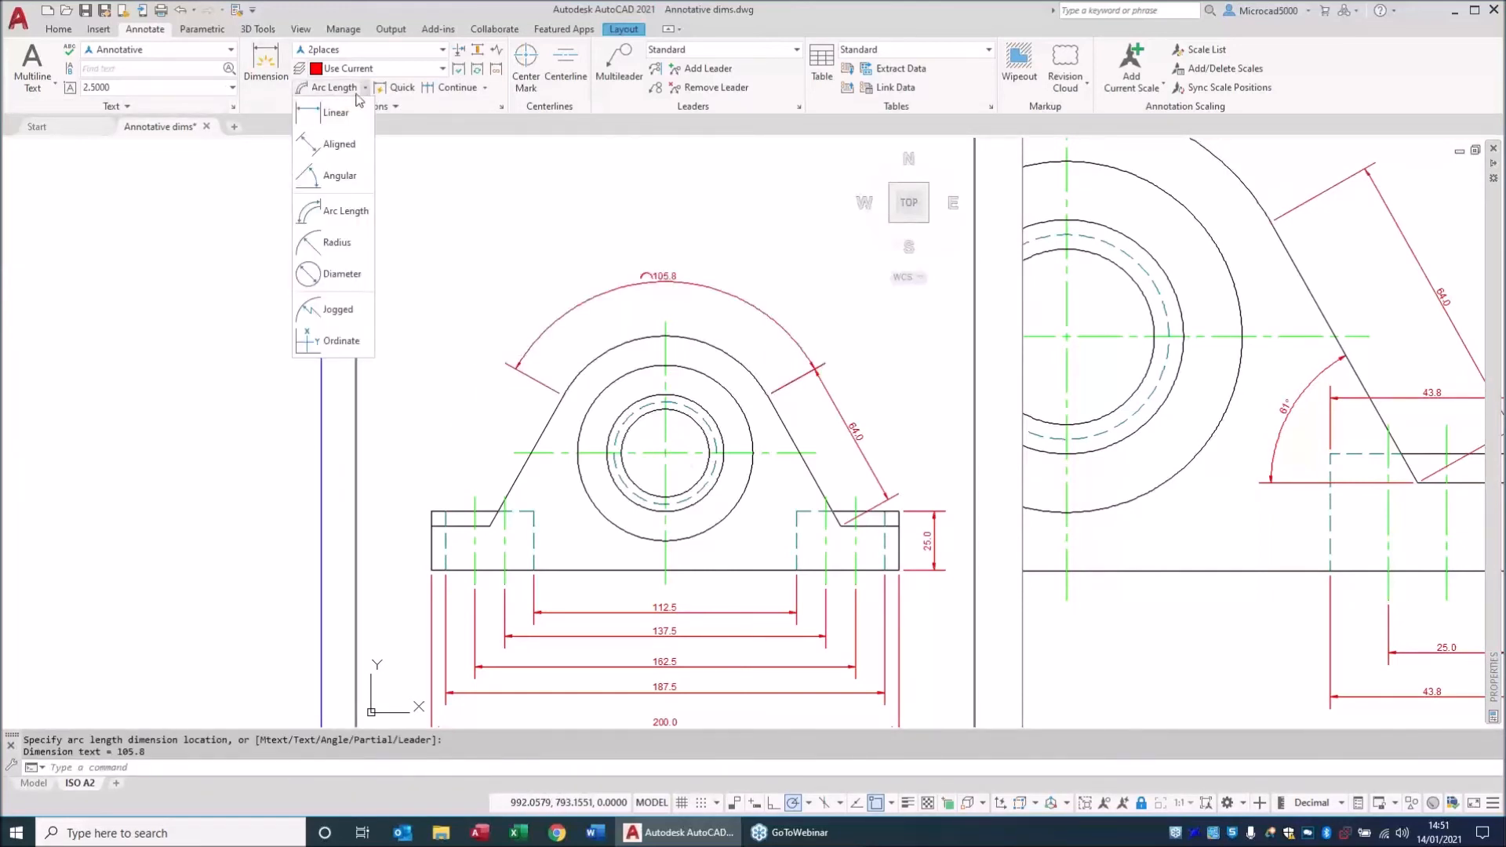
left_click(337, 143)
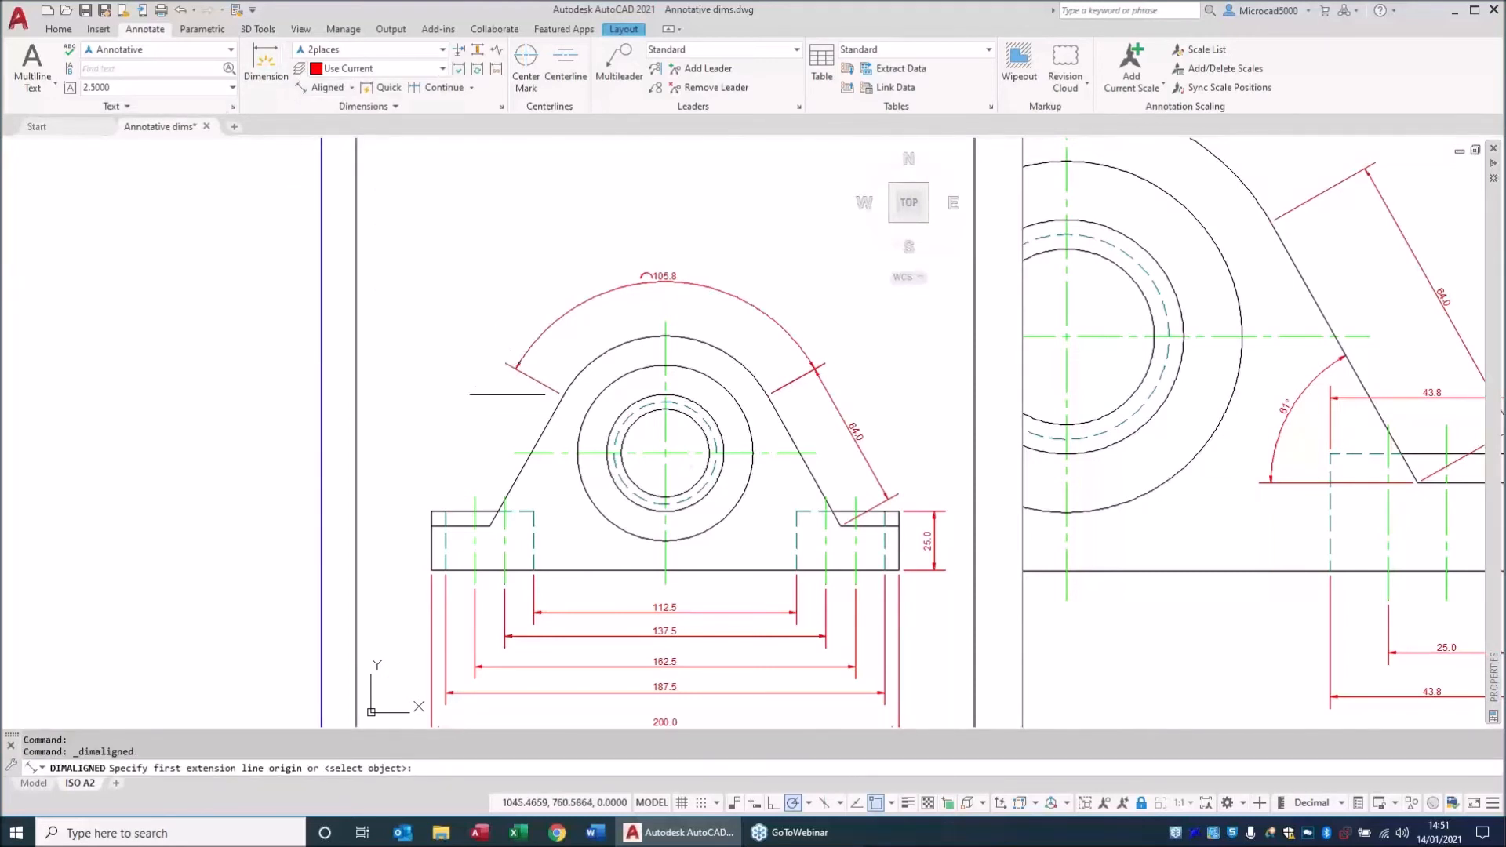
key("Return")
left_click(538, 430)
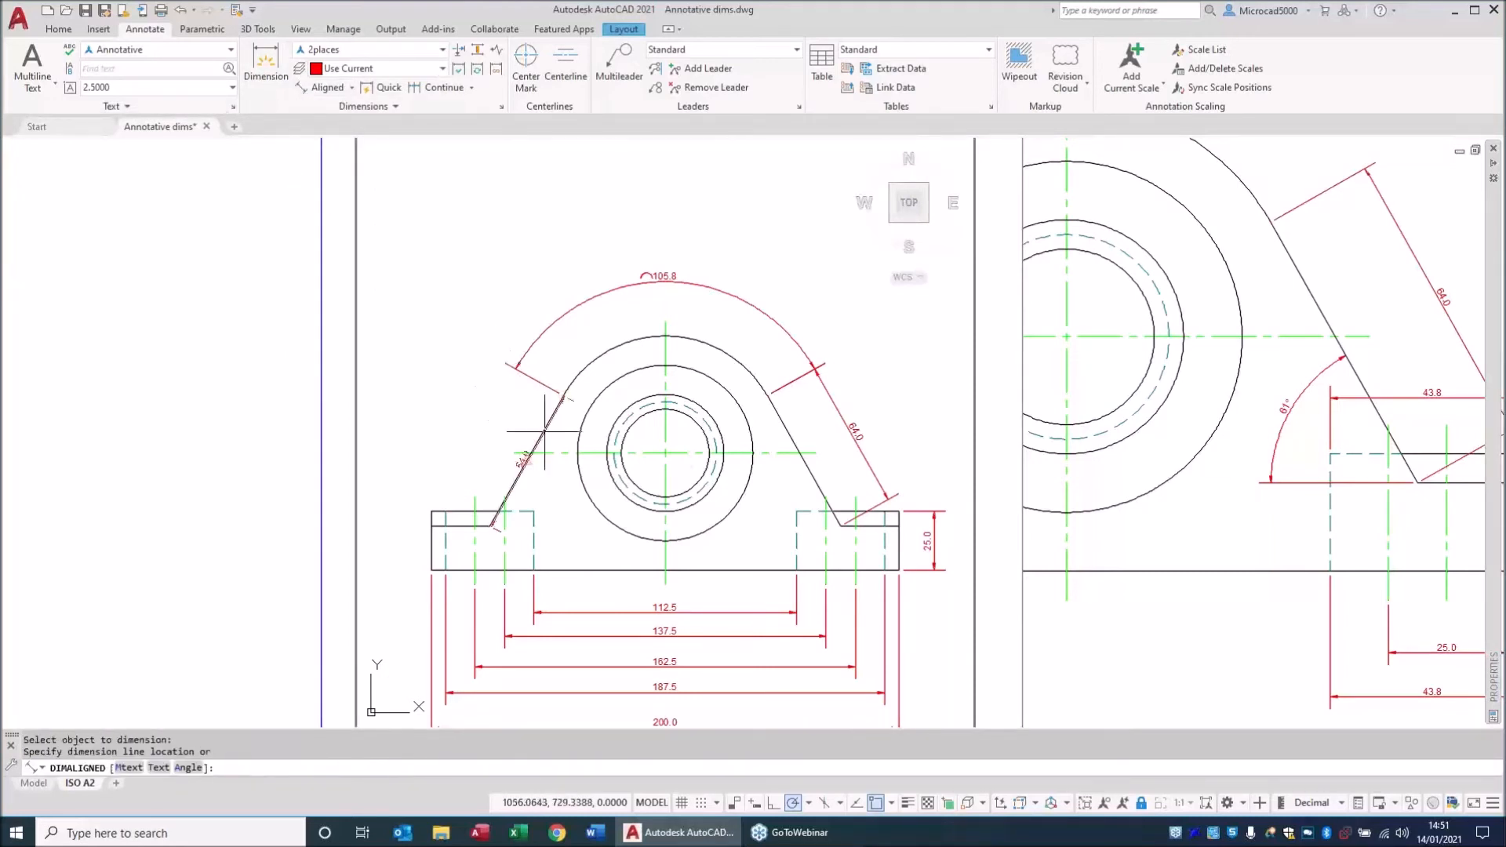
left_click(515, 367)
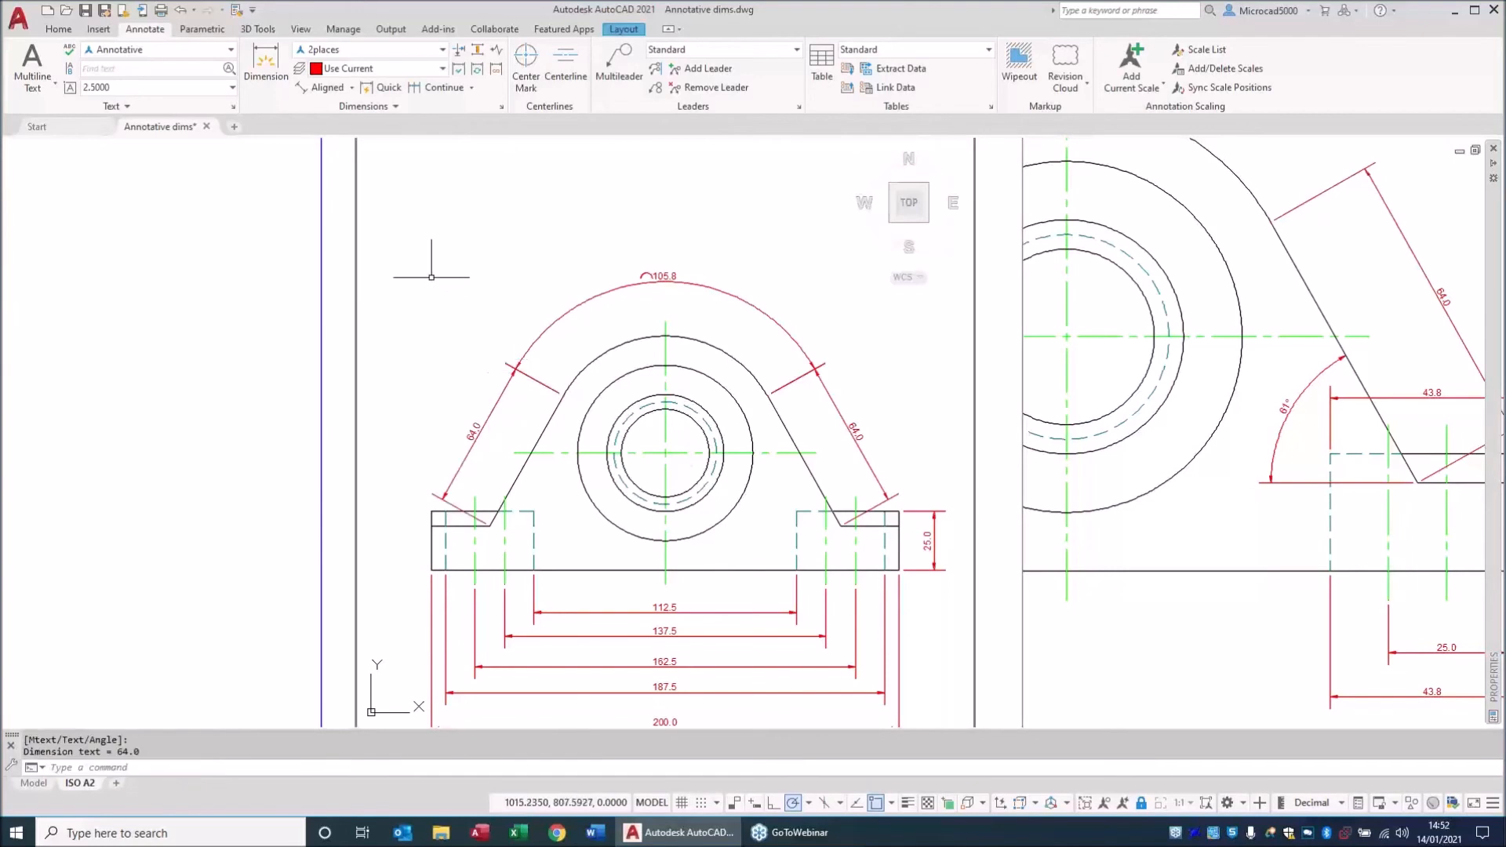
Activate the 2:1 viewport on the layout, switch its scale to 4:1, and set it back to 2:1.
scroll(651, 343, "down", 5)
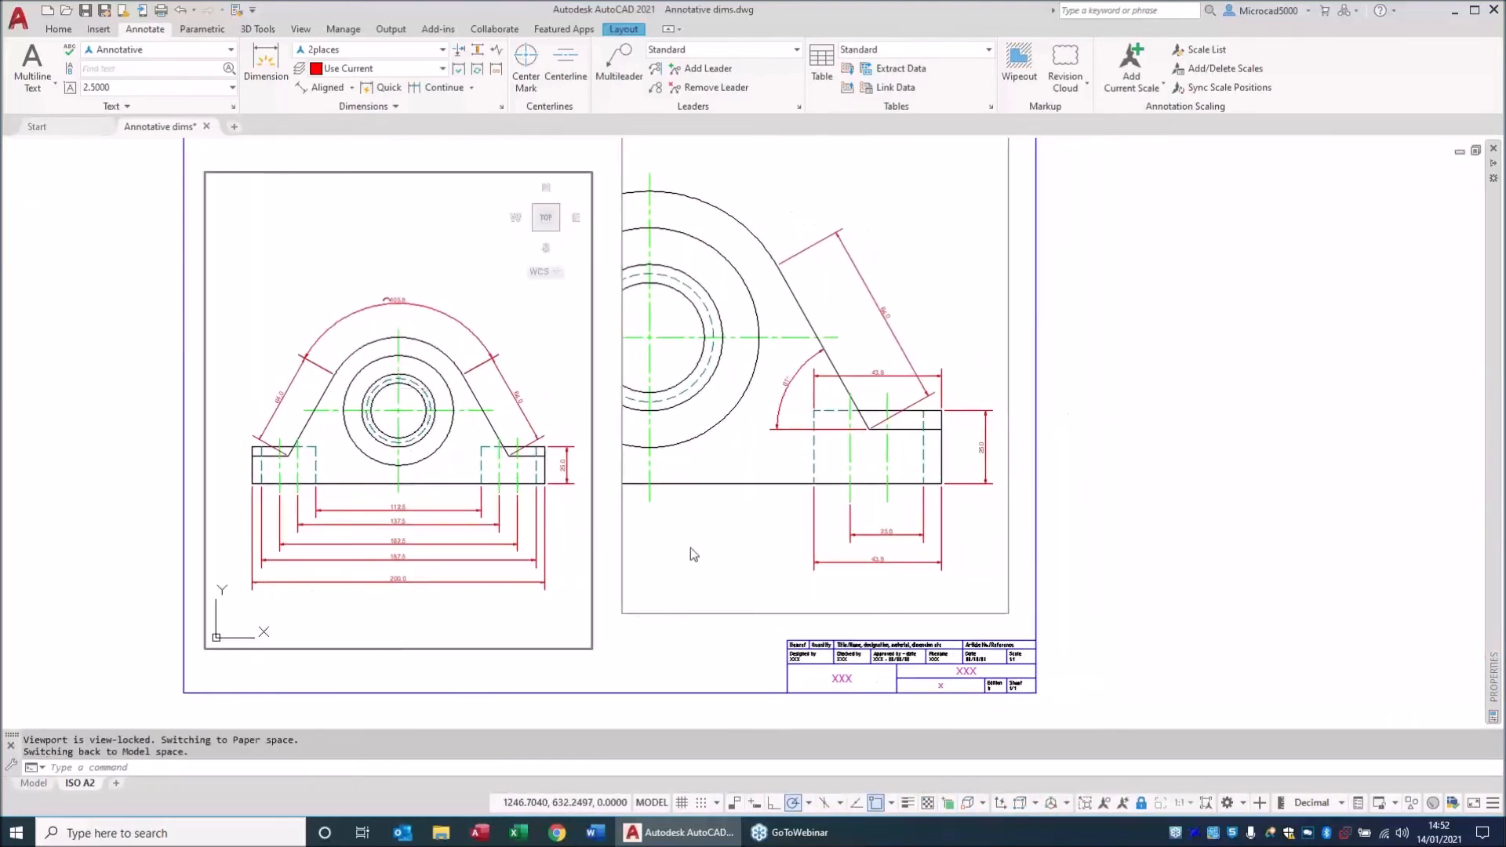
left_click(715, 541)
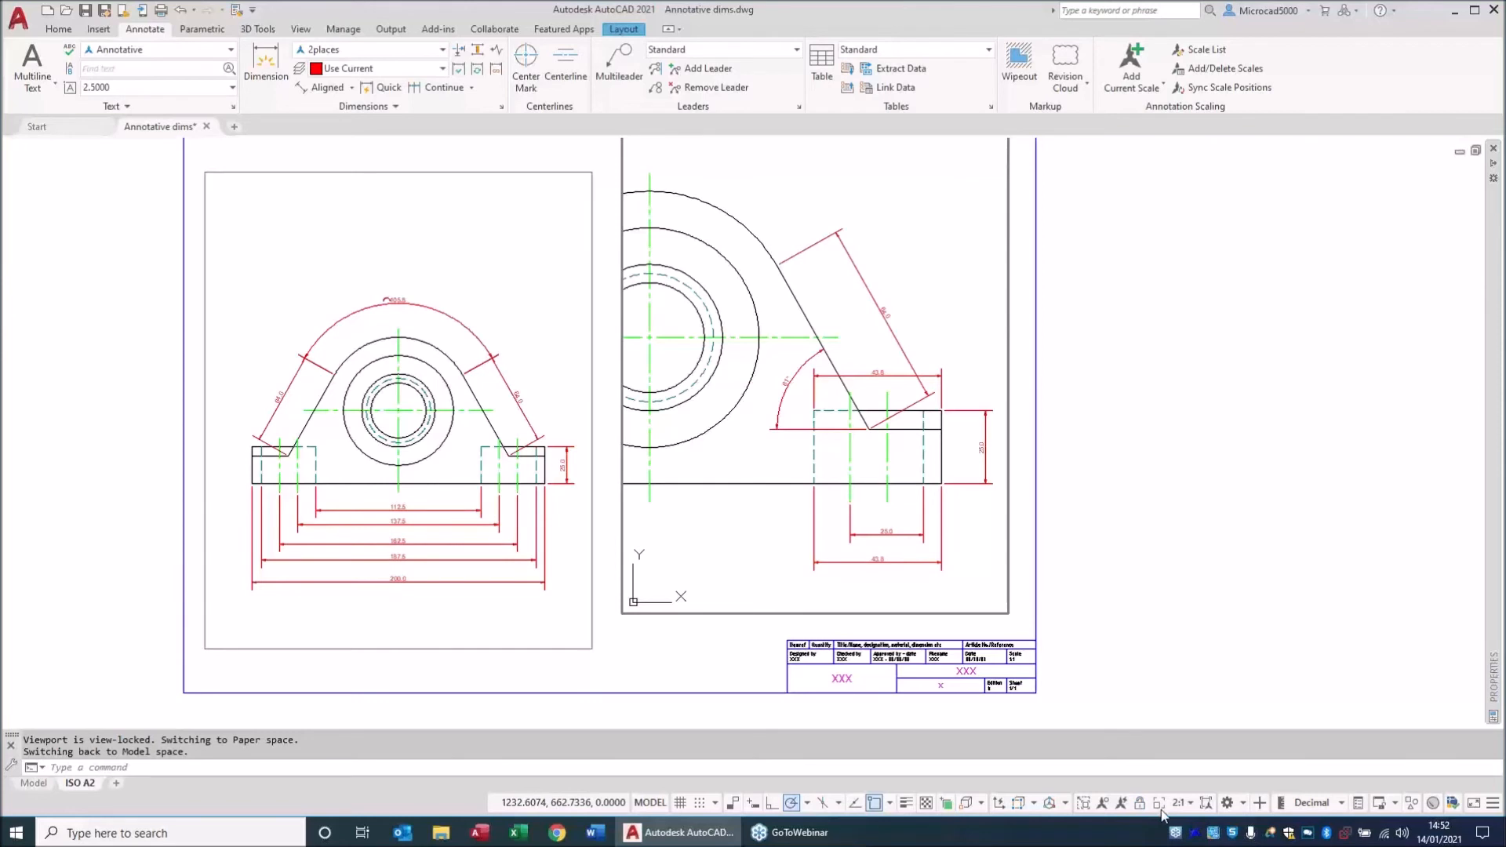
middle_click_drag(899, 509, 839, 486)
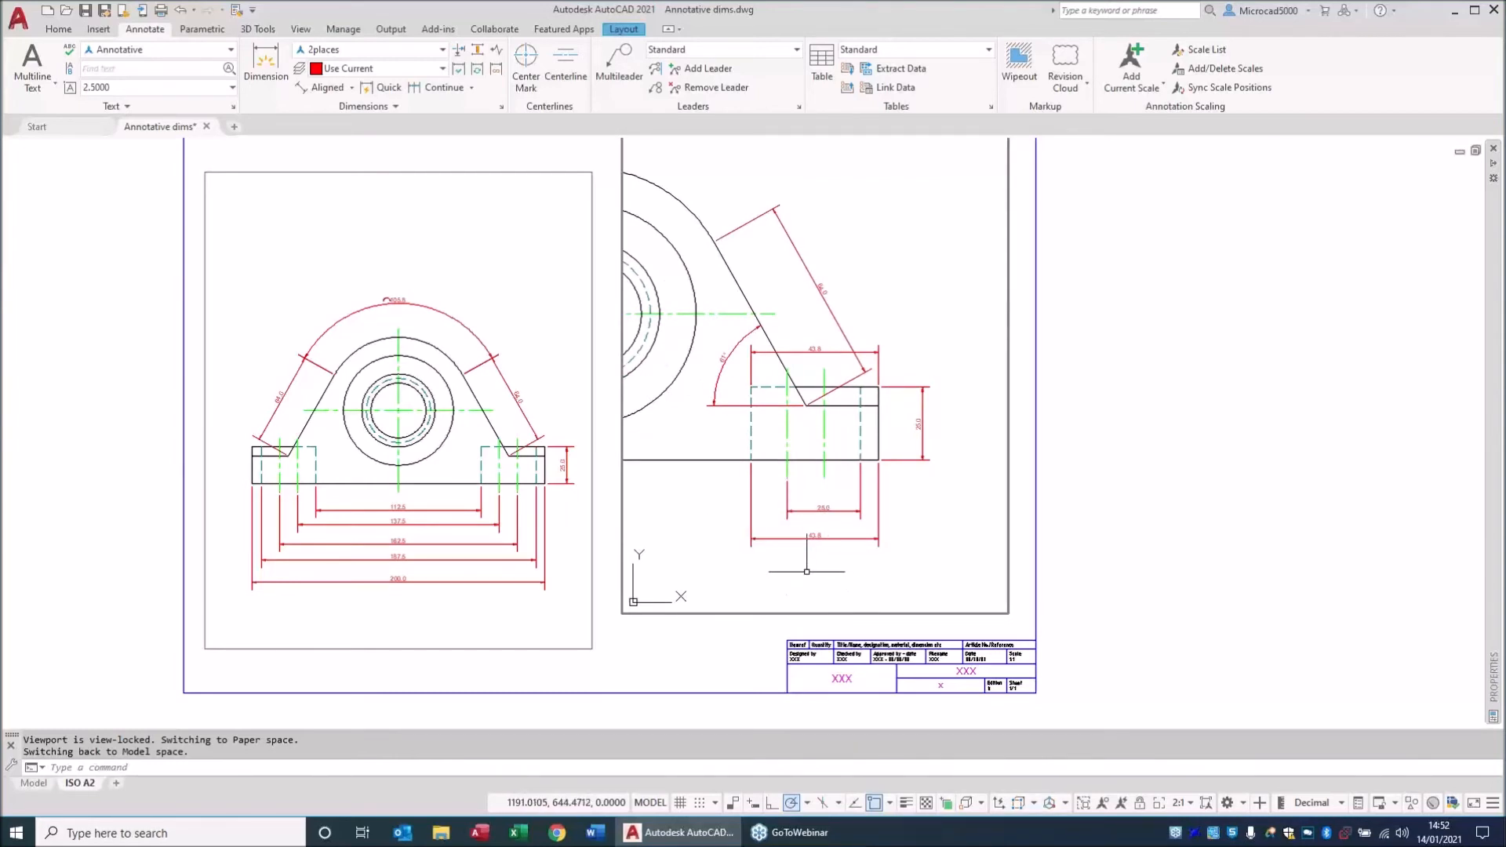
left_click(1193, 803)
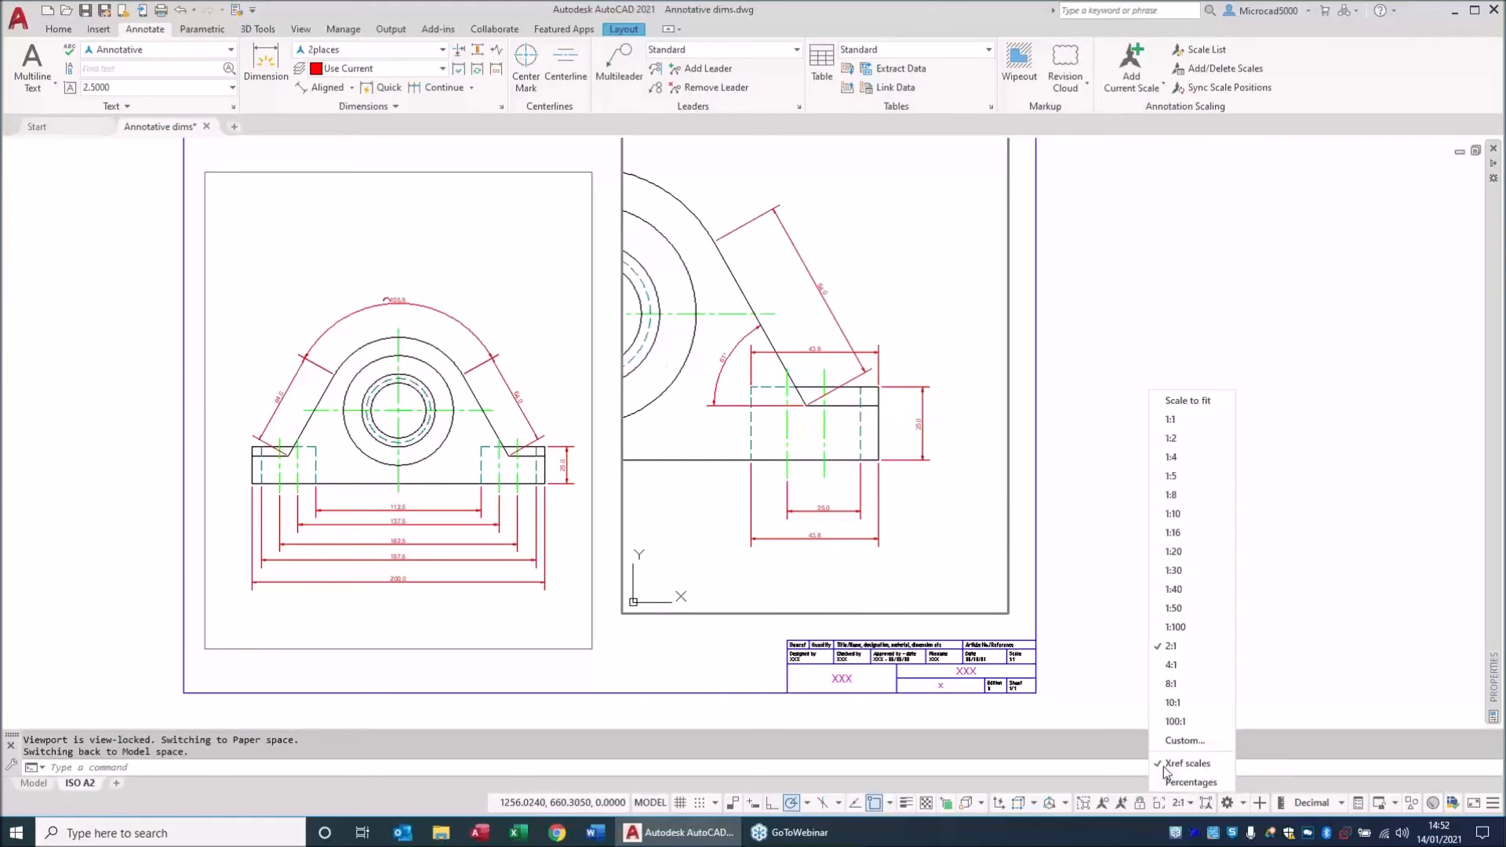
left_click(1172, 665)
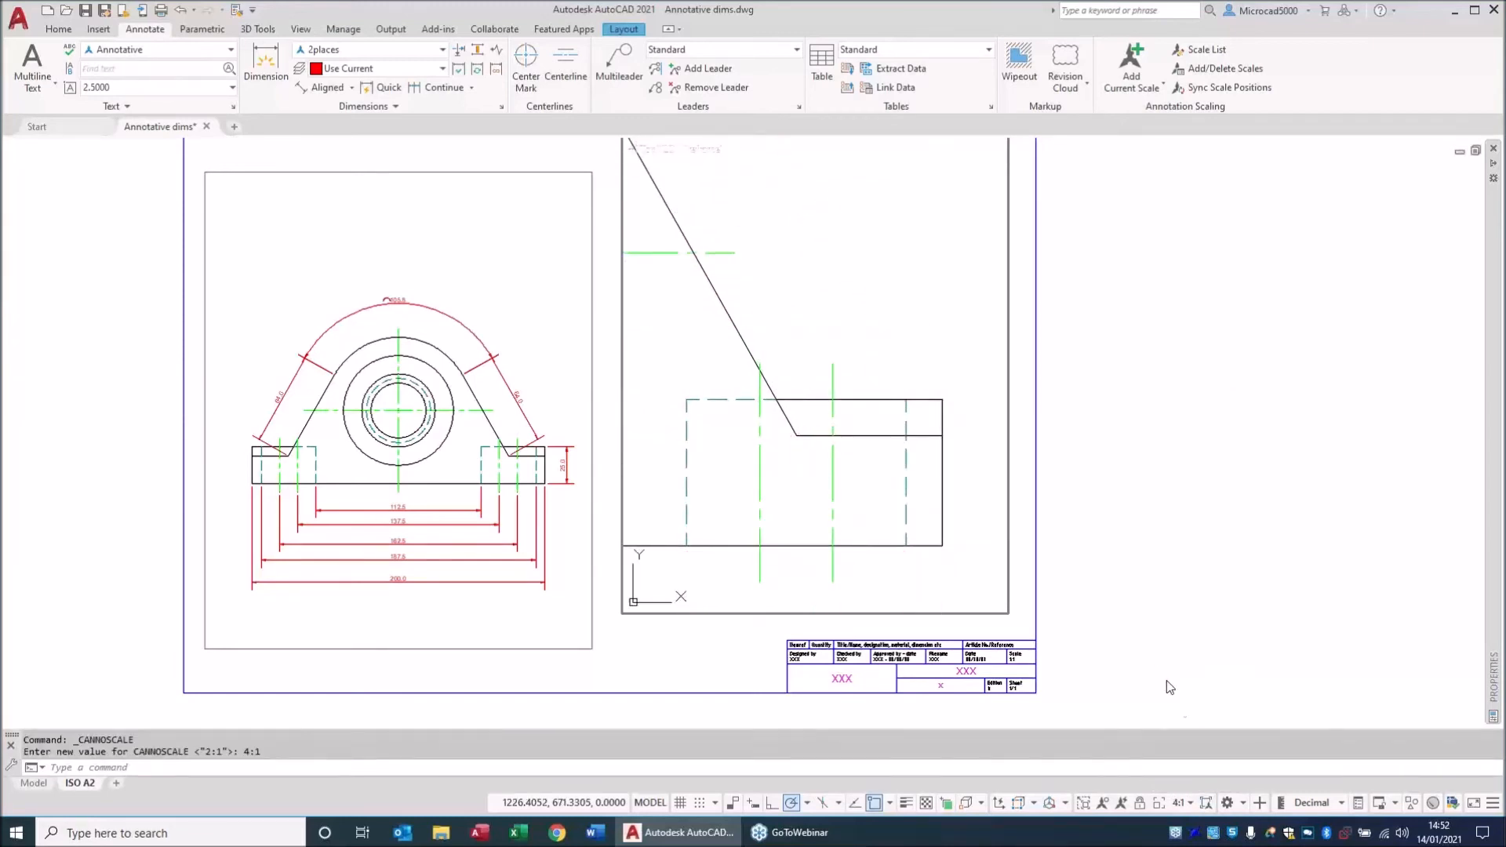
left_click(1187, 802)
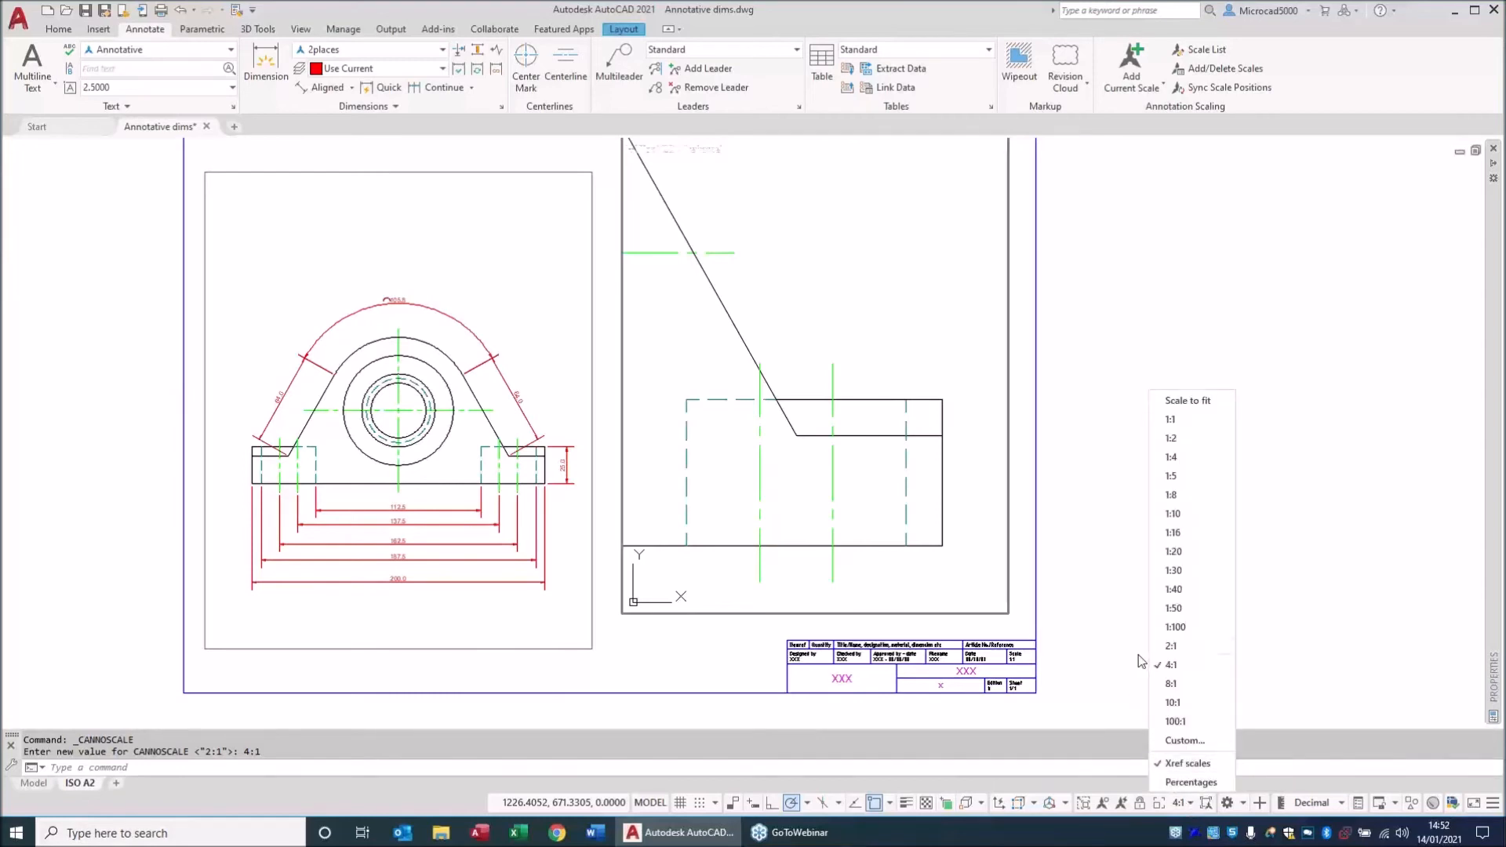
left_click(1171, 648)
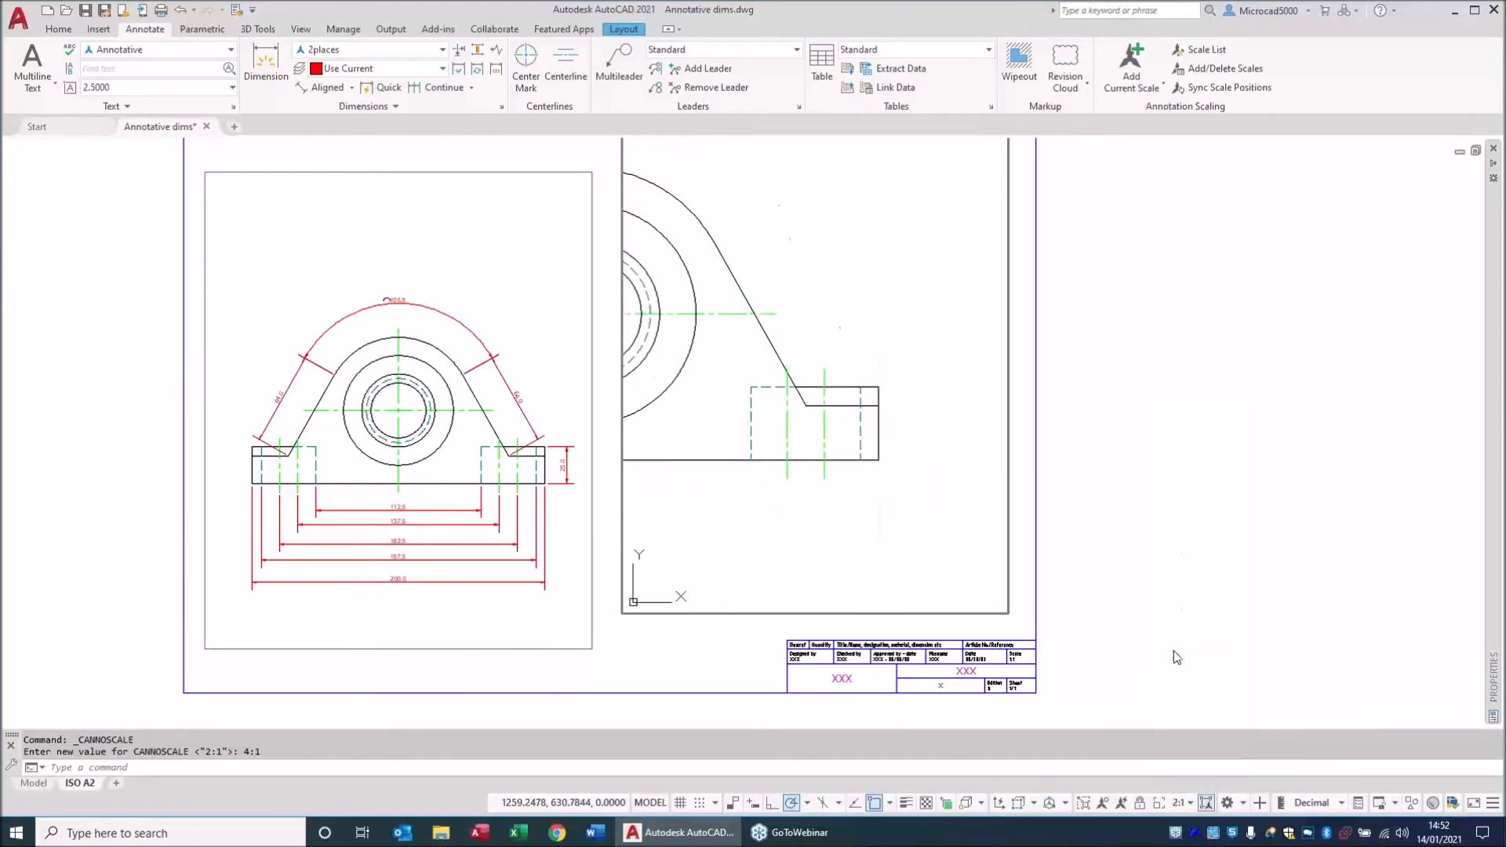
Switch the same viewport's scale to 1:1 and return it to 2:1.
left_click(1192, 802)
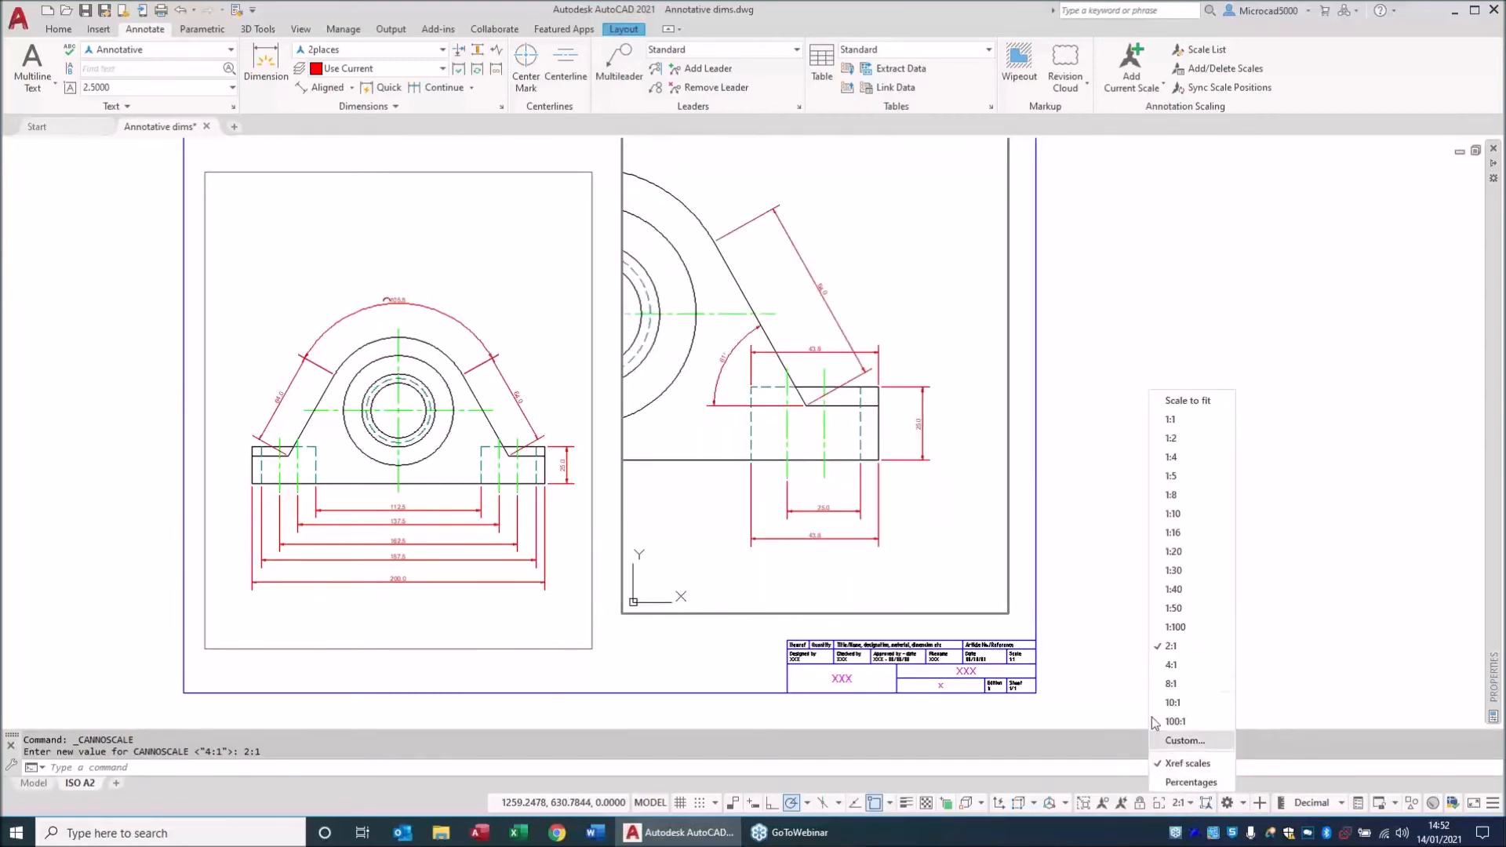
left_click(1171, 421)
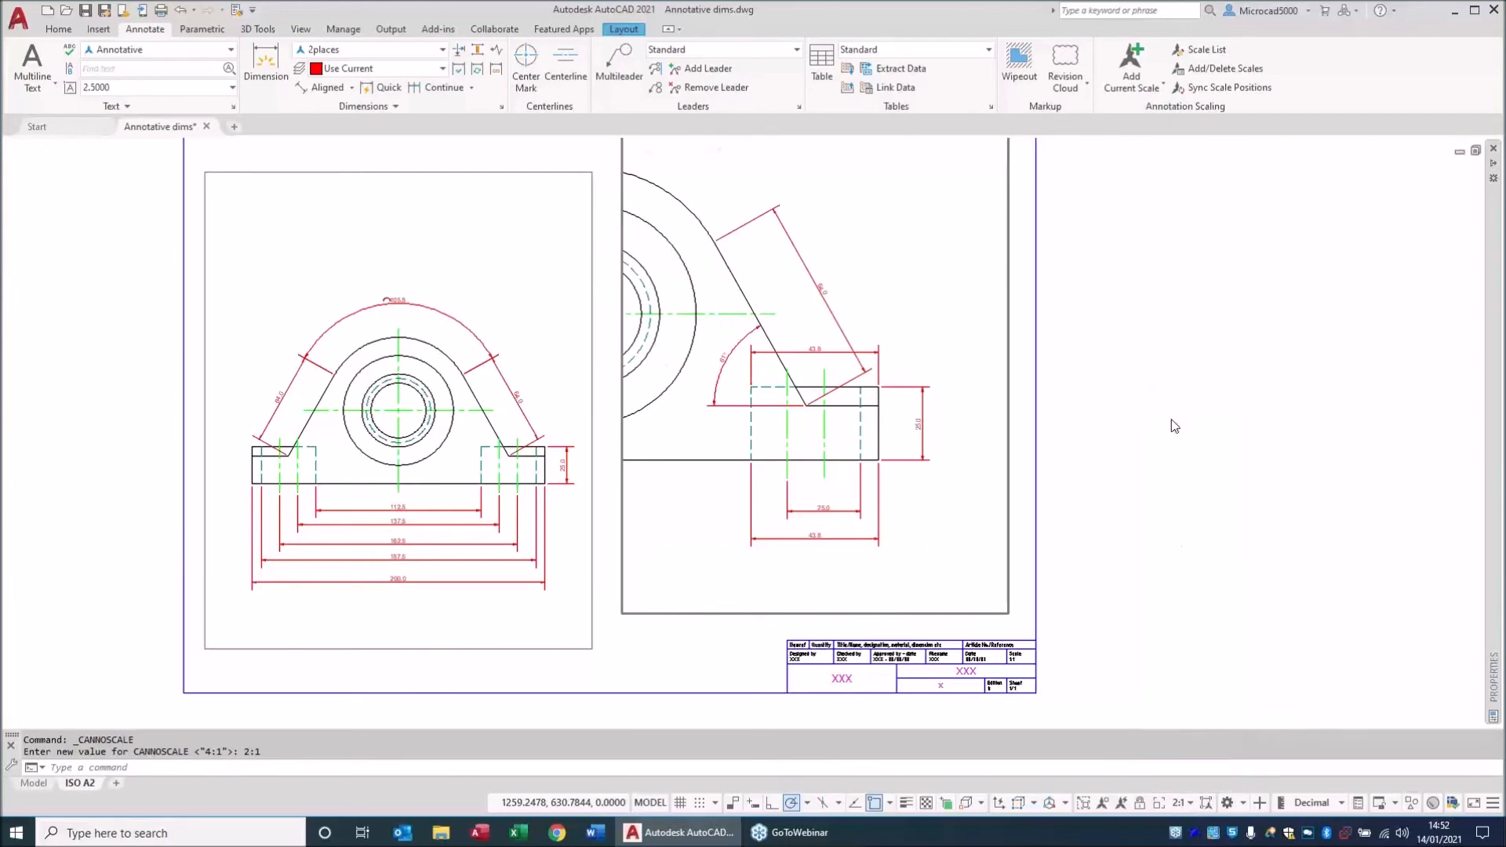
left_click(1191, 804)
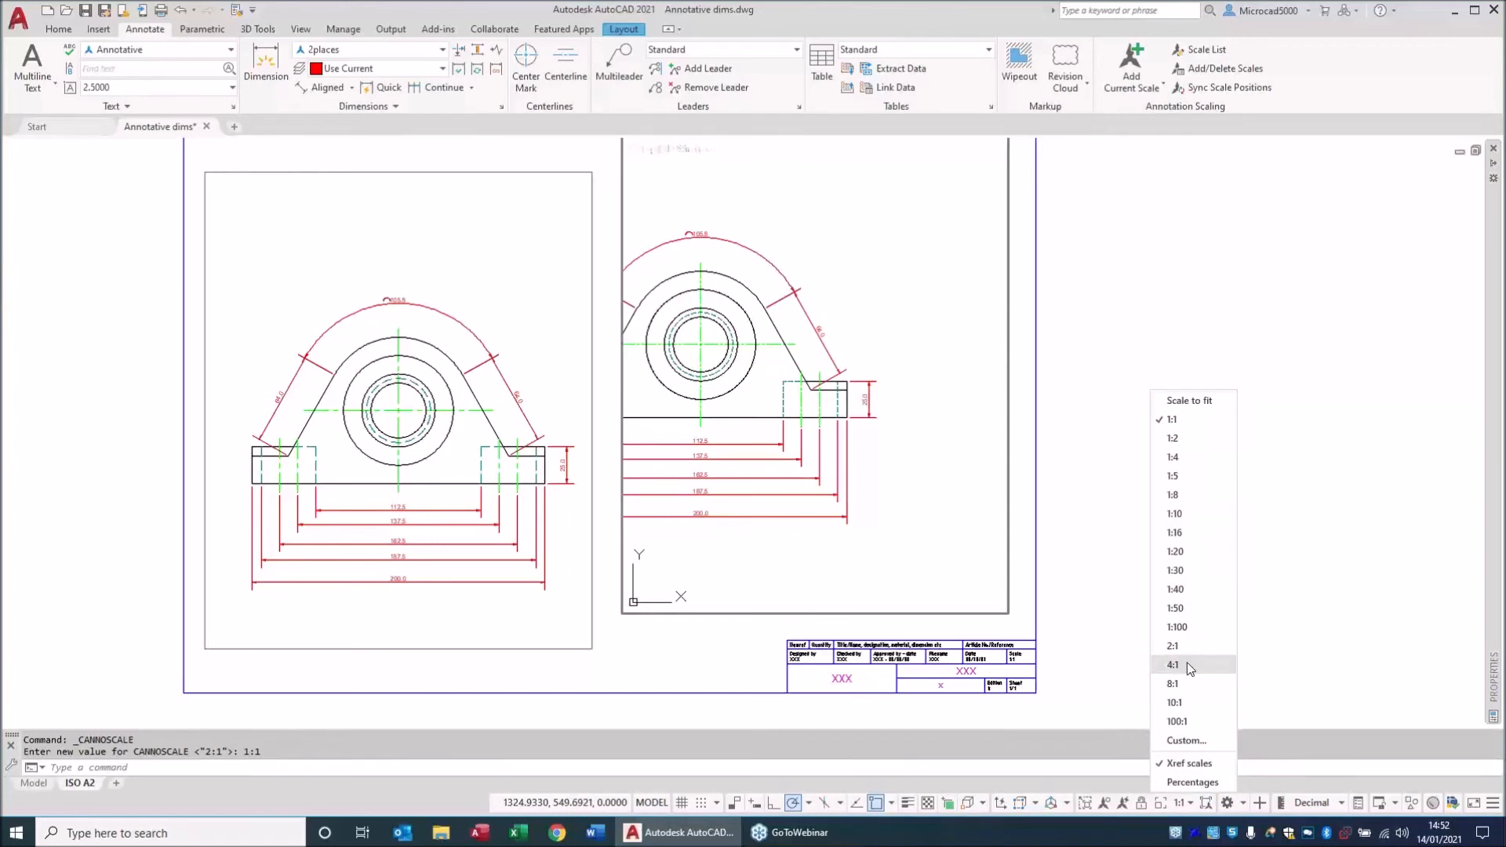
left_click(1172, 646)
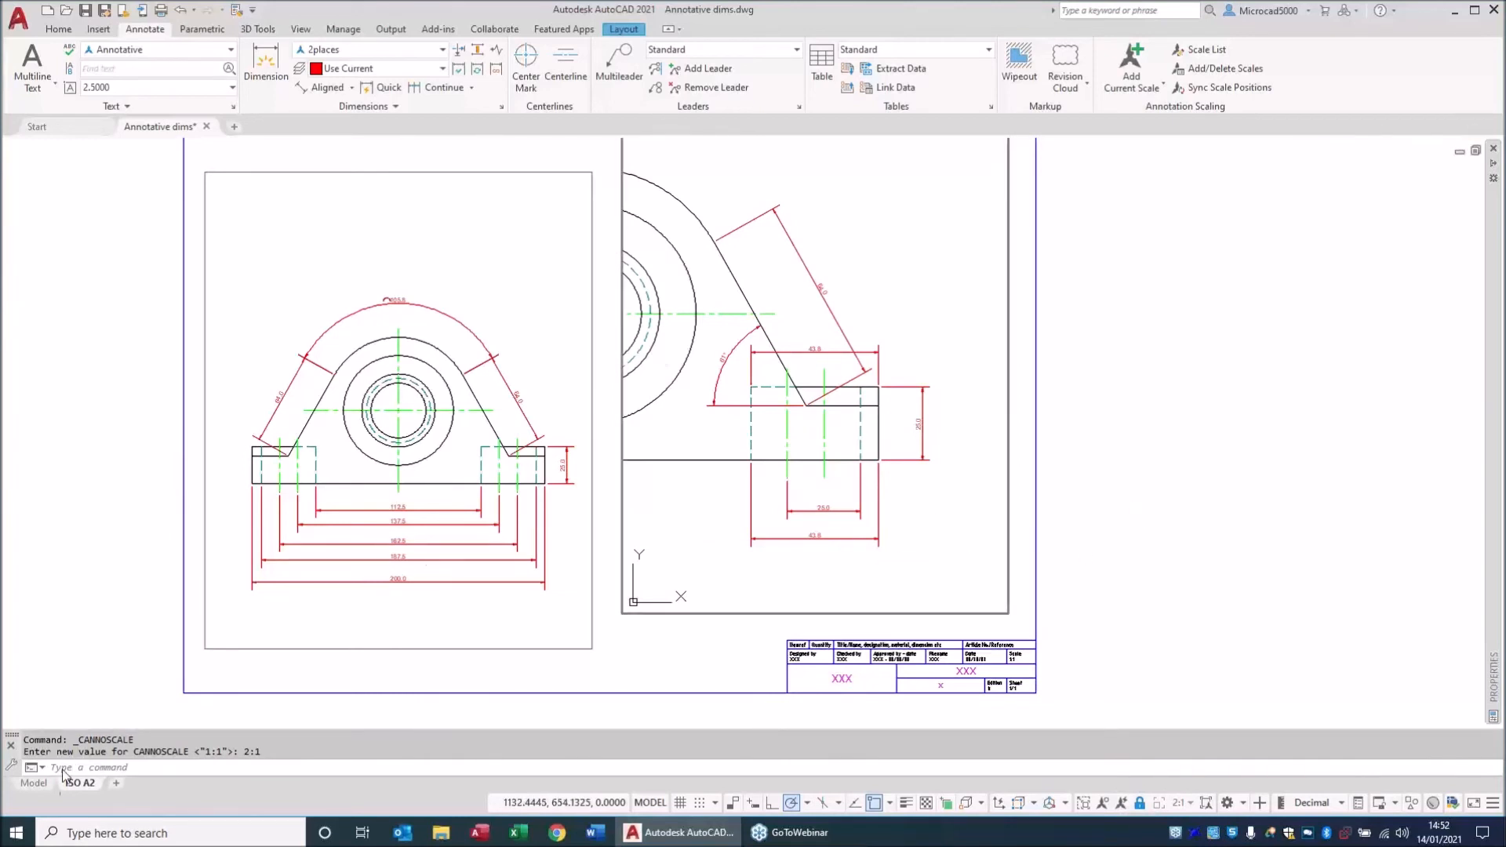
Switch from the ISO A2 layout to model space with the whole dimensioned bracket in view.
mouse_move(41, 786)
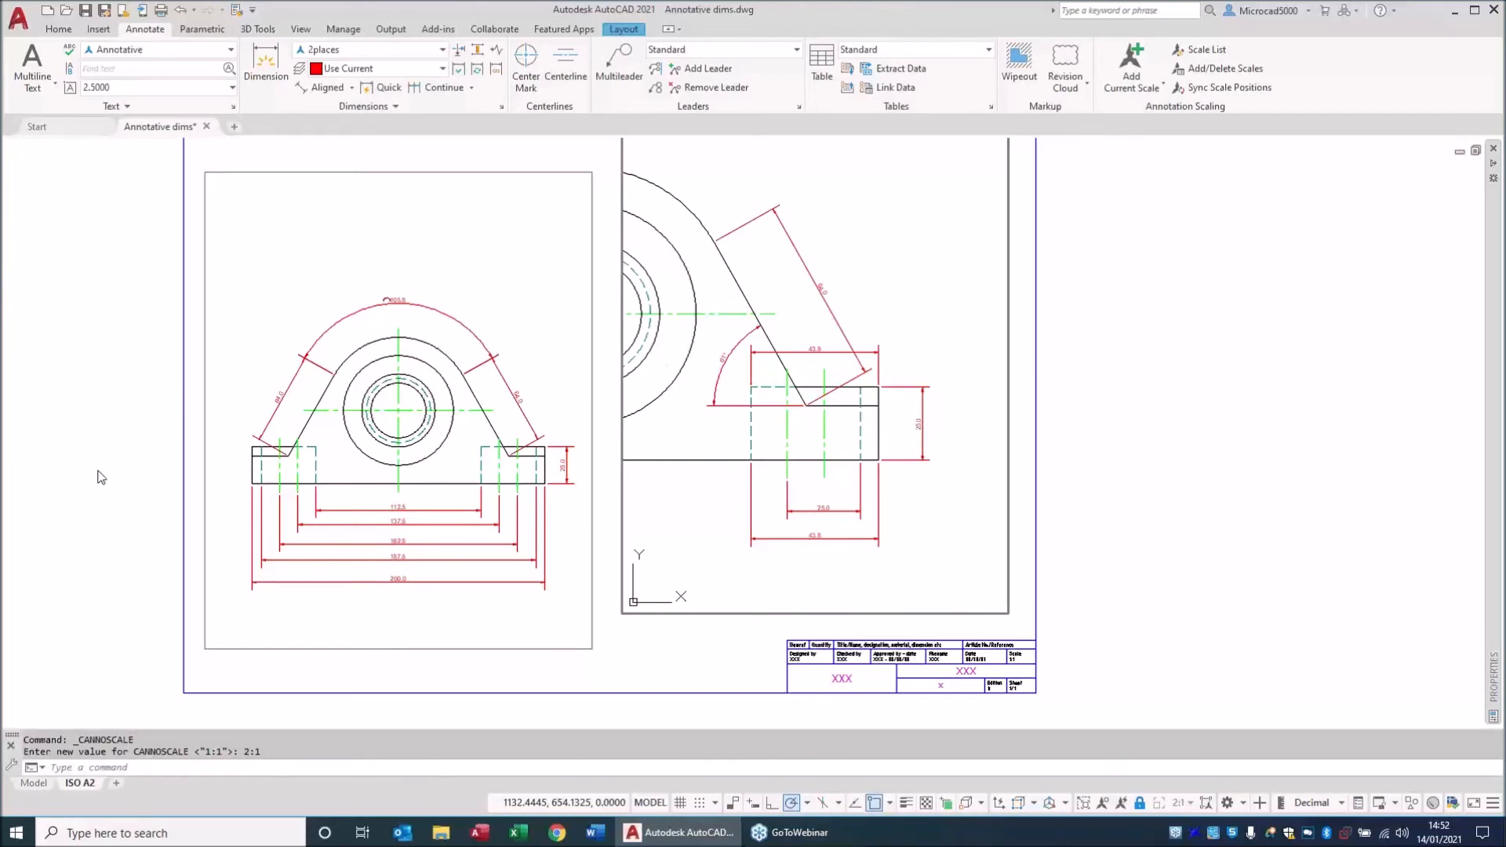
left_click(38, 787)
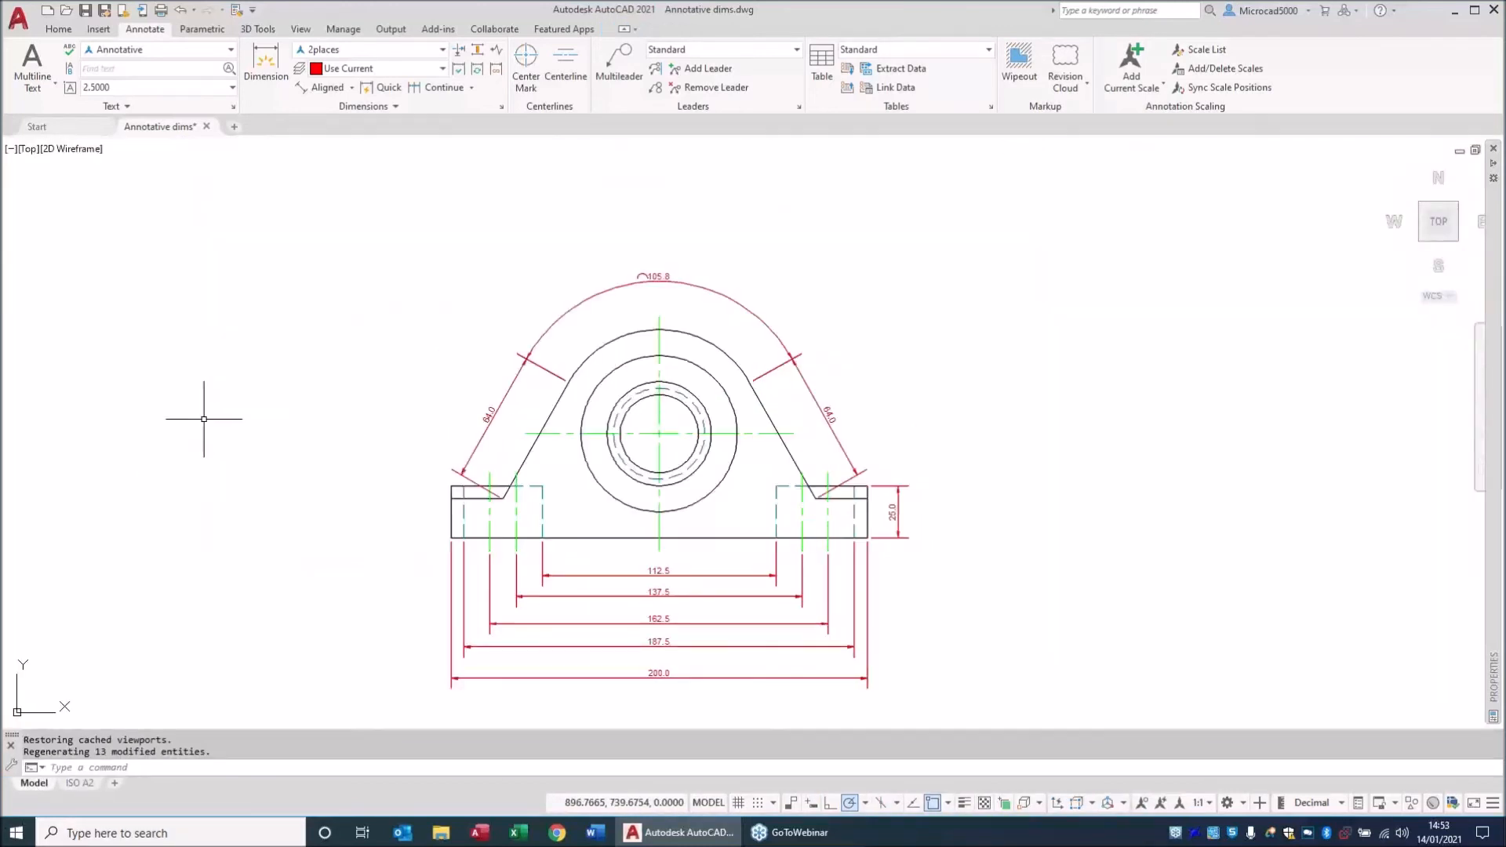
middle_click_drag(625, 573, 667, 525)
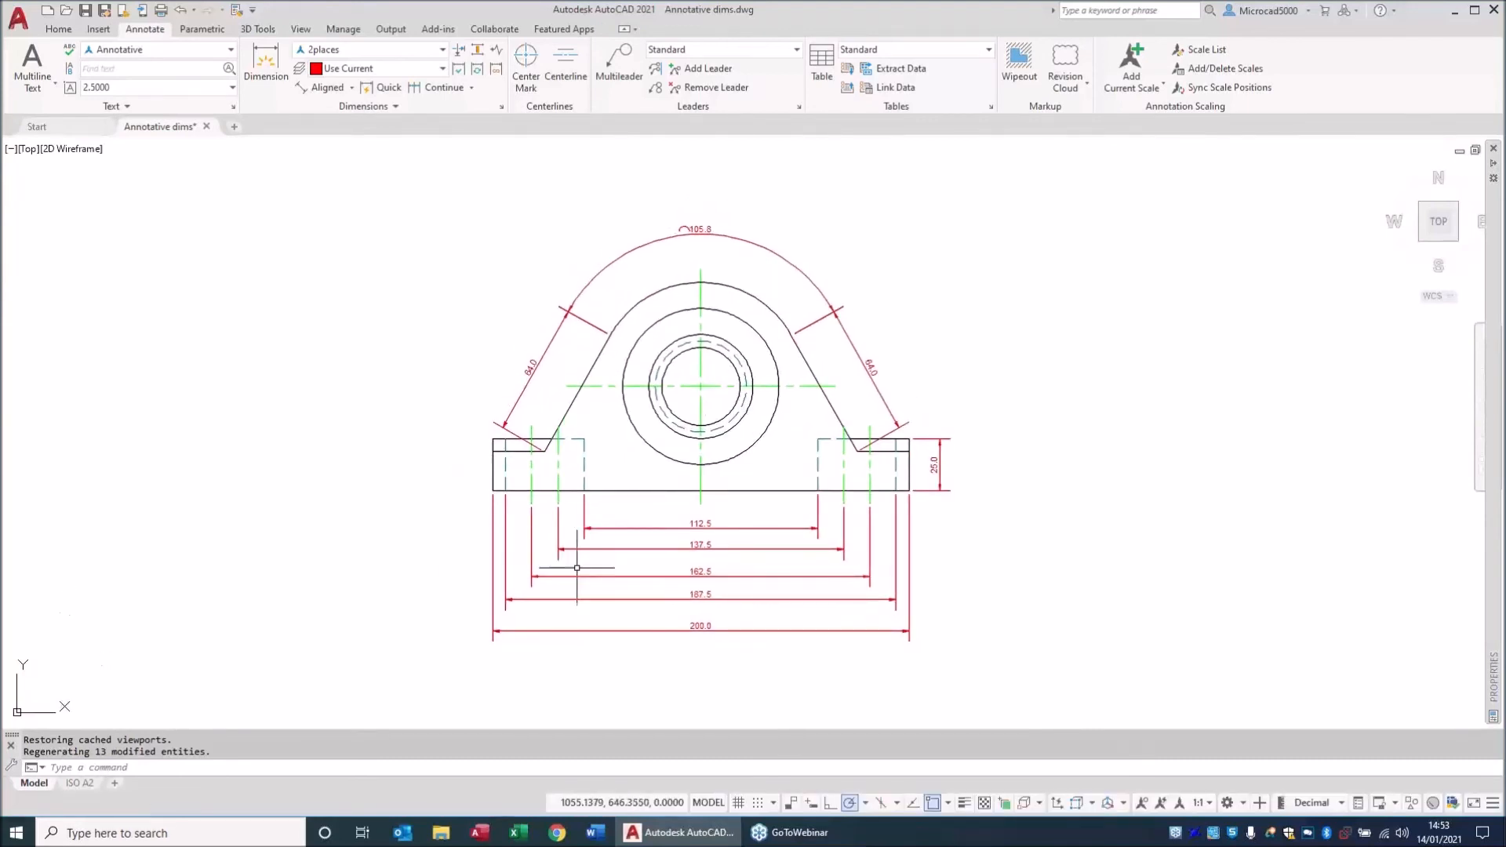
Turn on automatic addition of annotation scales and the display of annotative objects for all scales.
left_click(1162, 804)
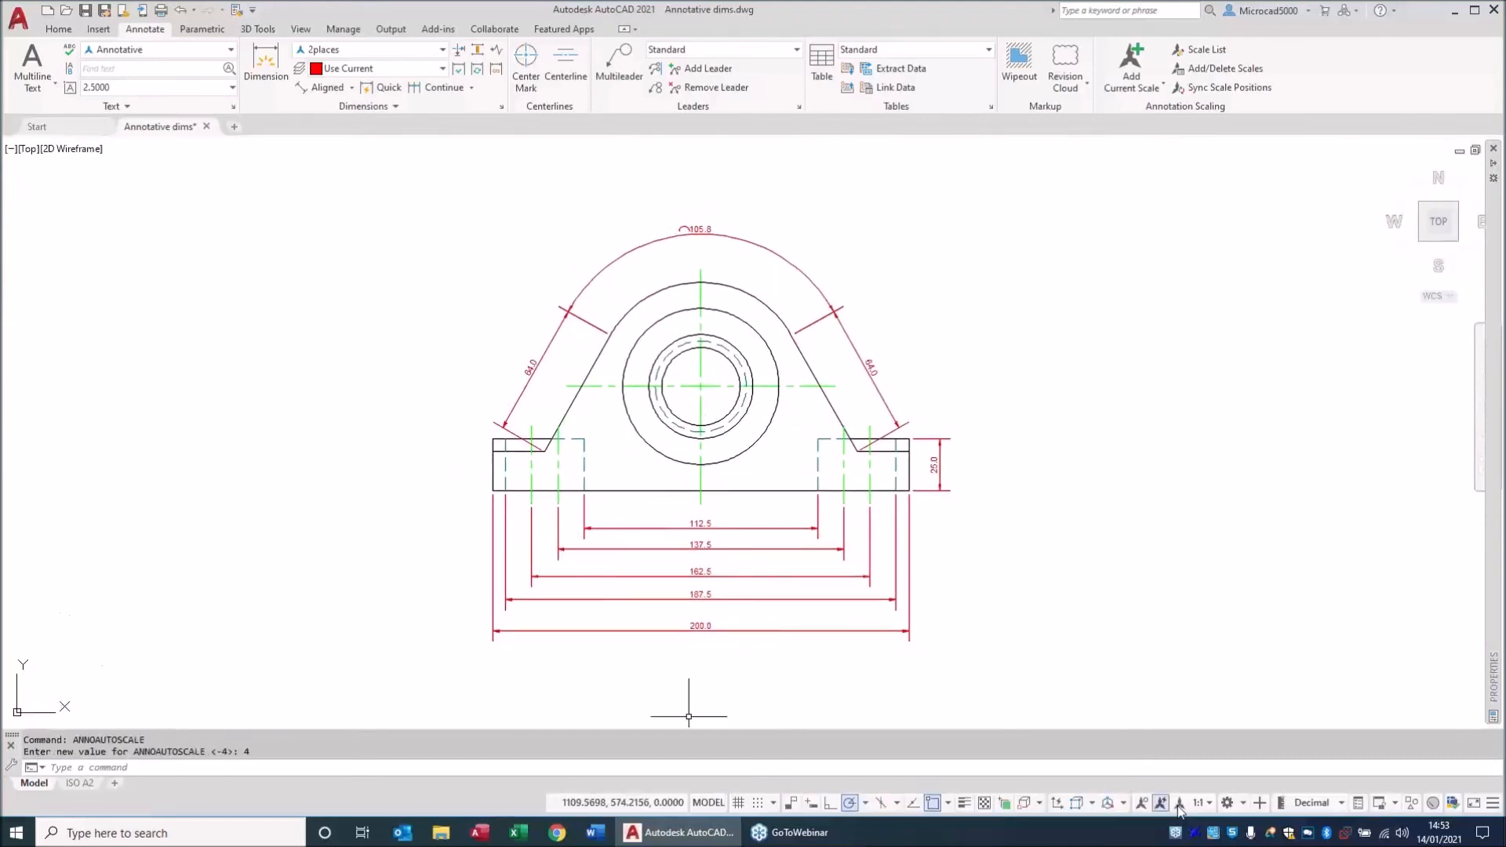
left_click(1200, 802)
left_click(1141, 812)
left_click(1141, 803)
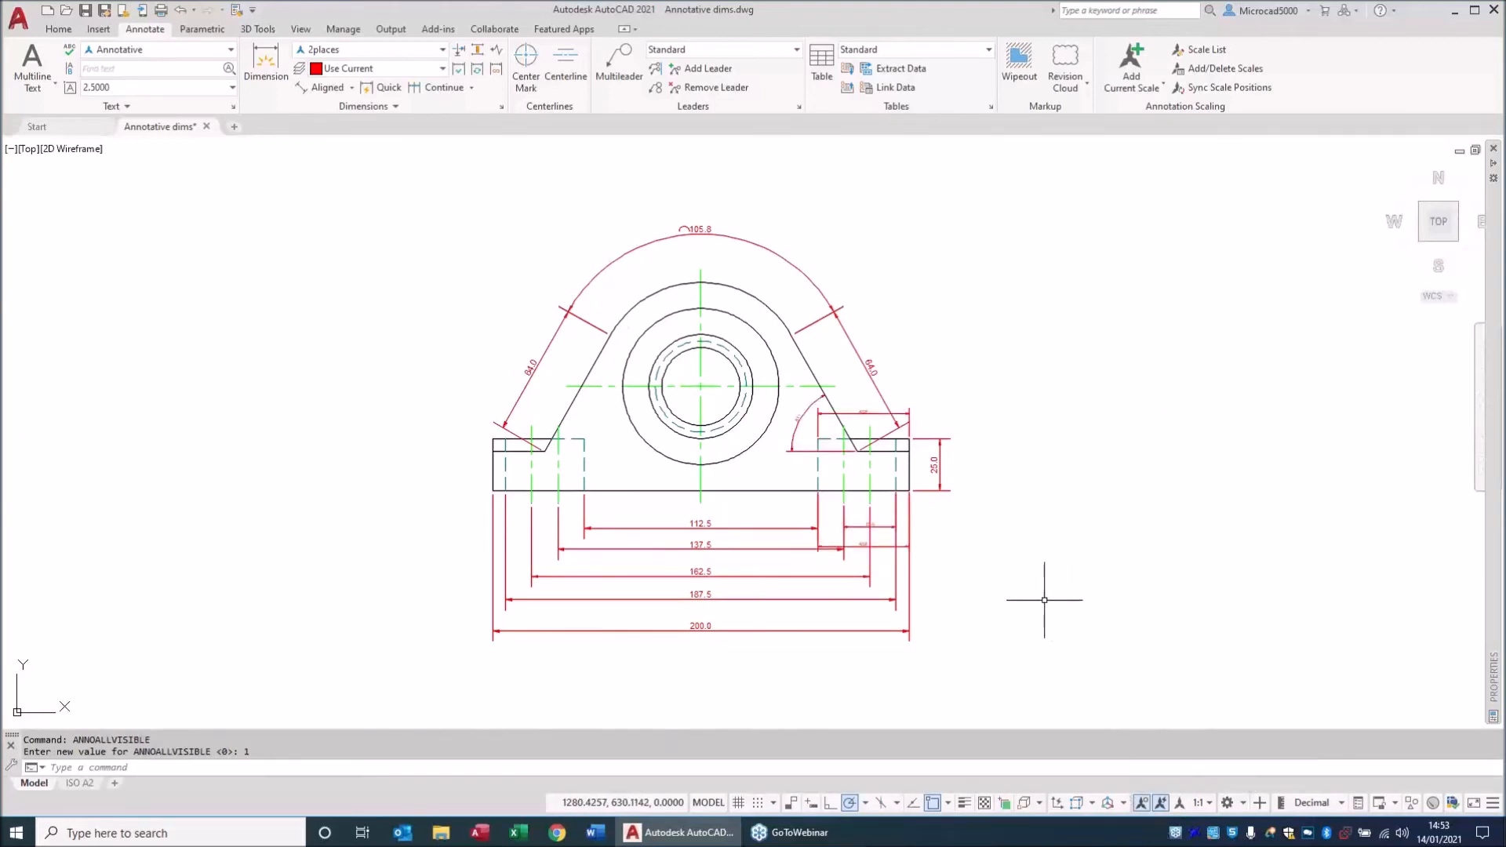
Examine the overlapping dimensions around the bracket's right foot, and turn off all-scale annotation visibility and automatic scale addition.
scroll(855, 461, "up", 8)
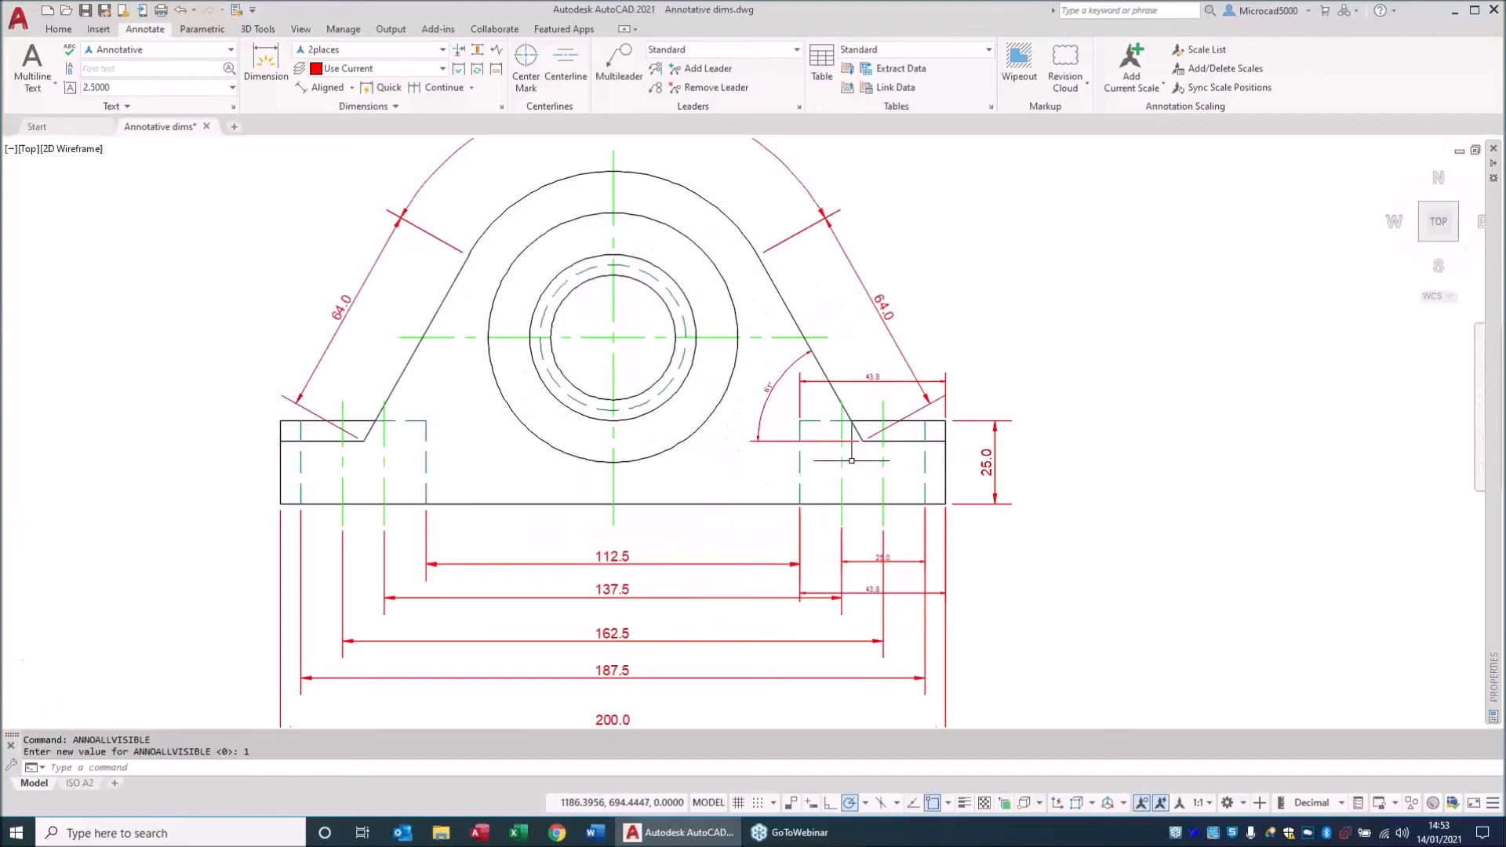
scroll(881, 447, "down", 4)
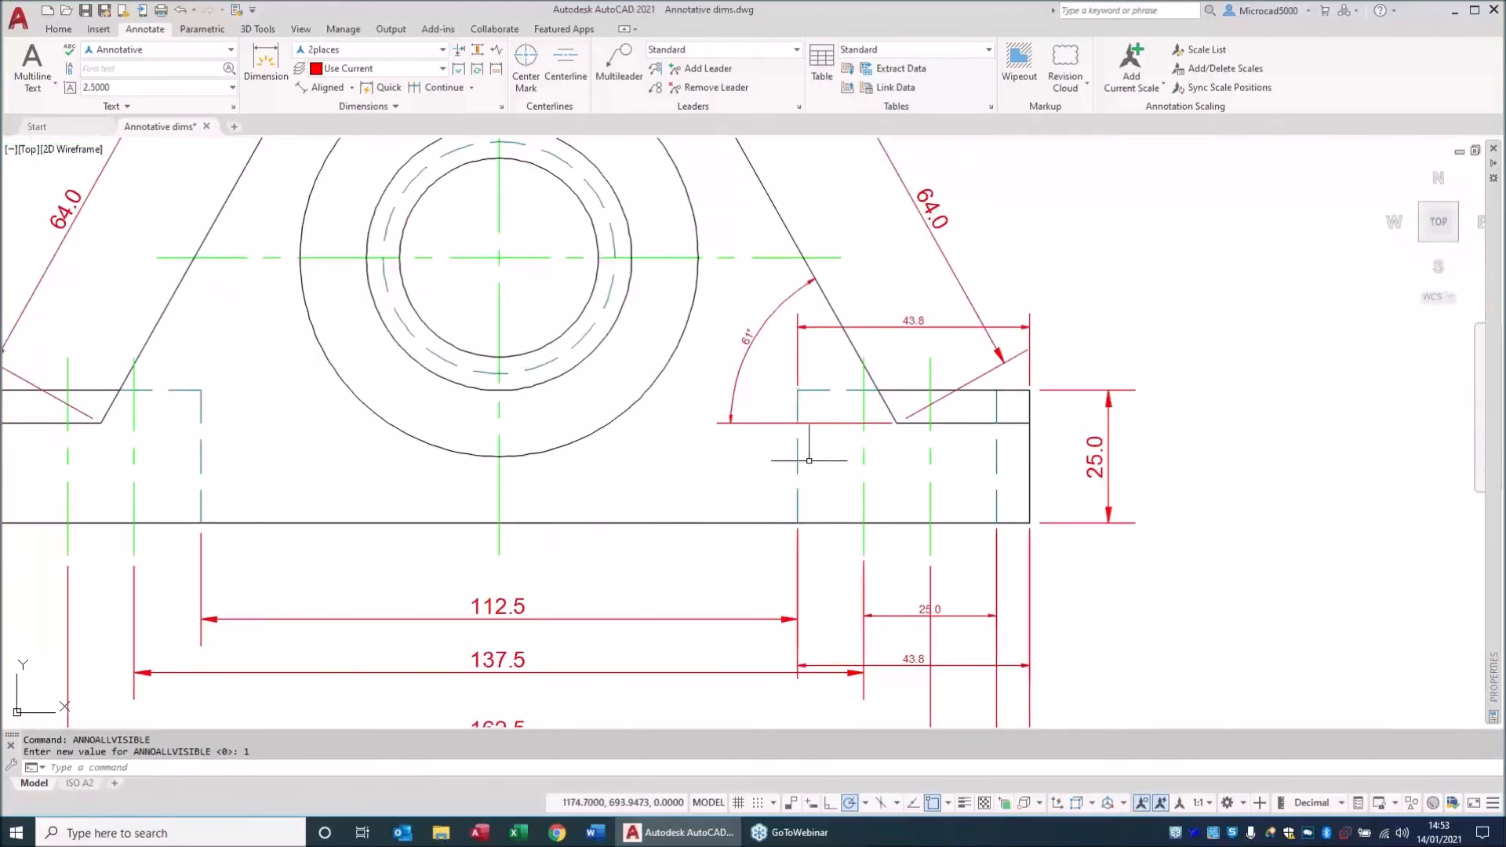
scroll(801, 458, "down", 4)
left_click(1140, 803)
left_click(1160, 803)
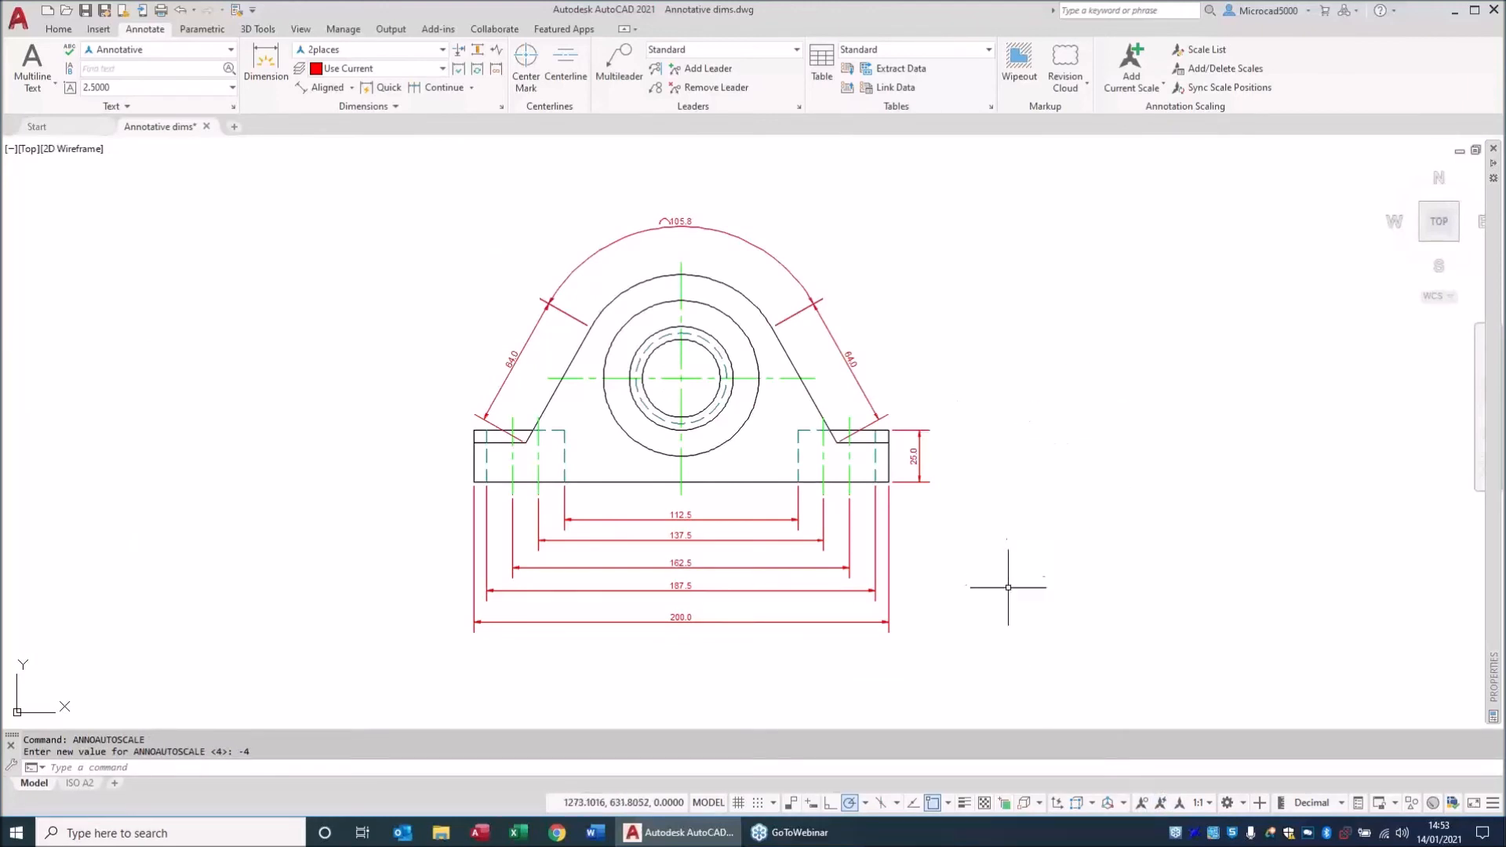
Change the model space annotation scale to 2:1 and 4:1, and return it to 1:1.
left_click(1209, 804)
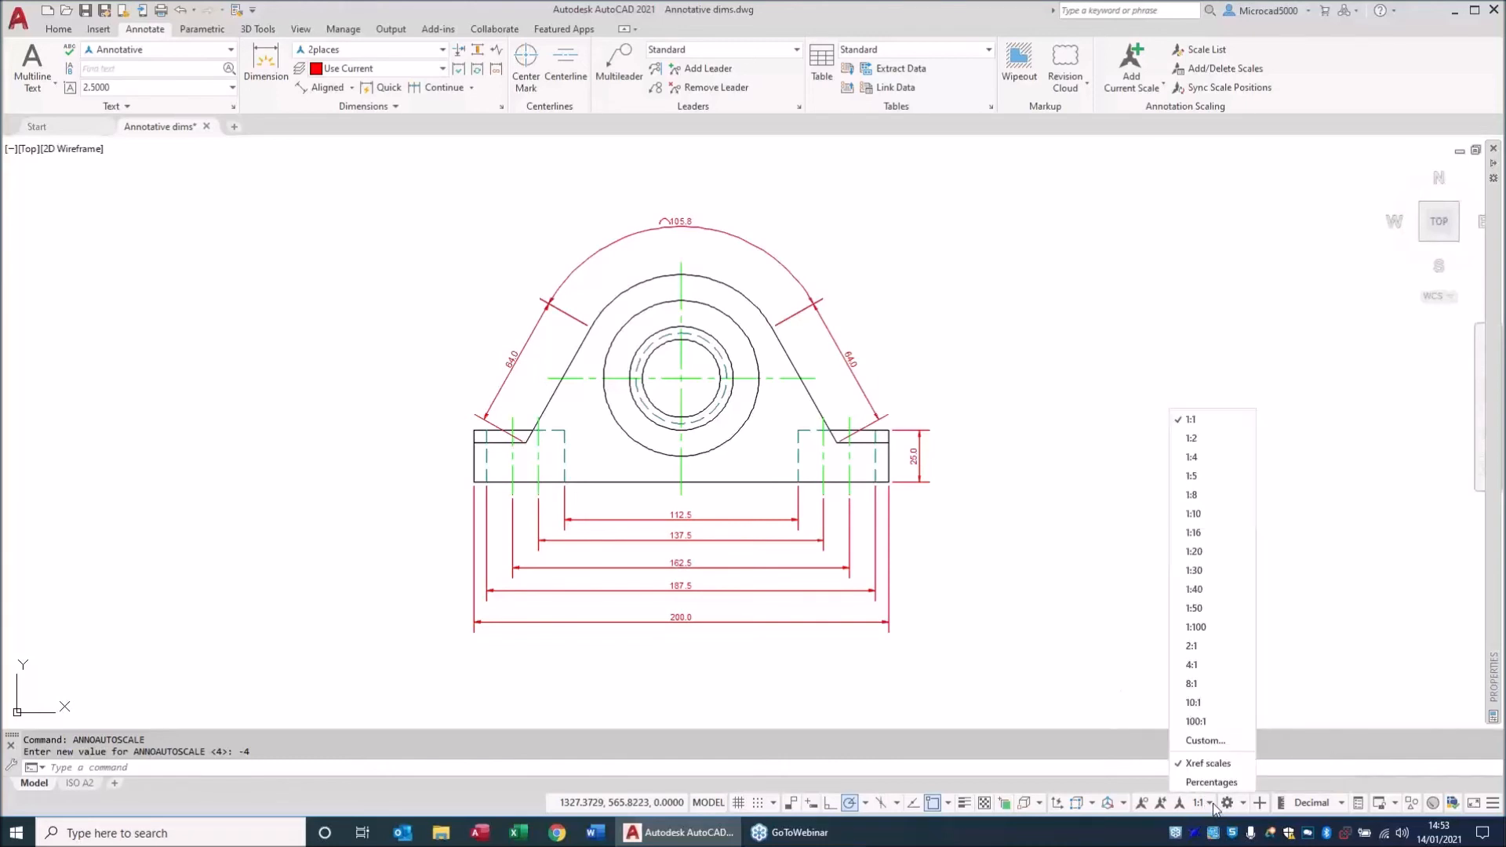
left_click(1208, 644)
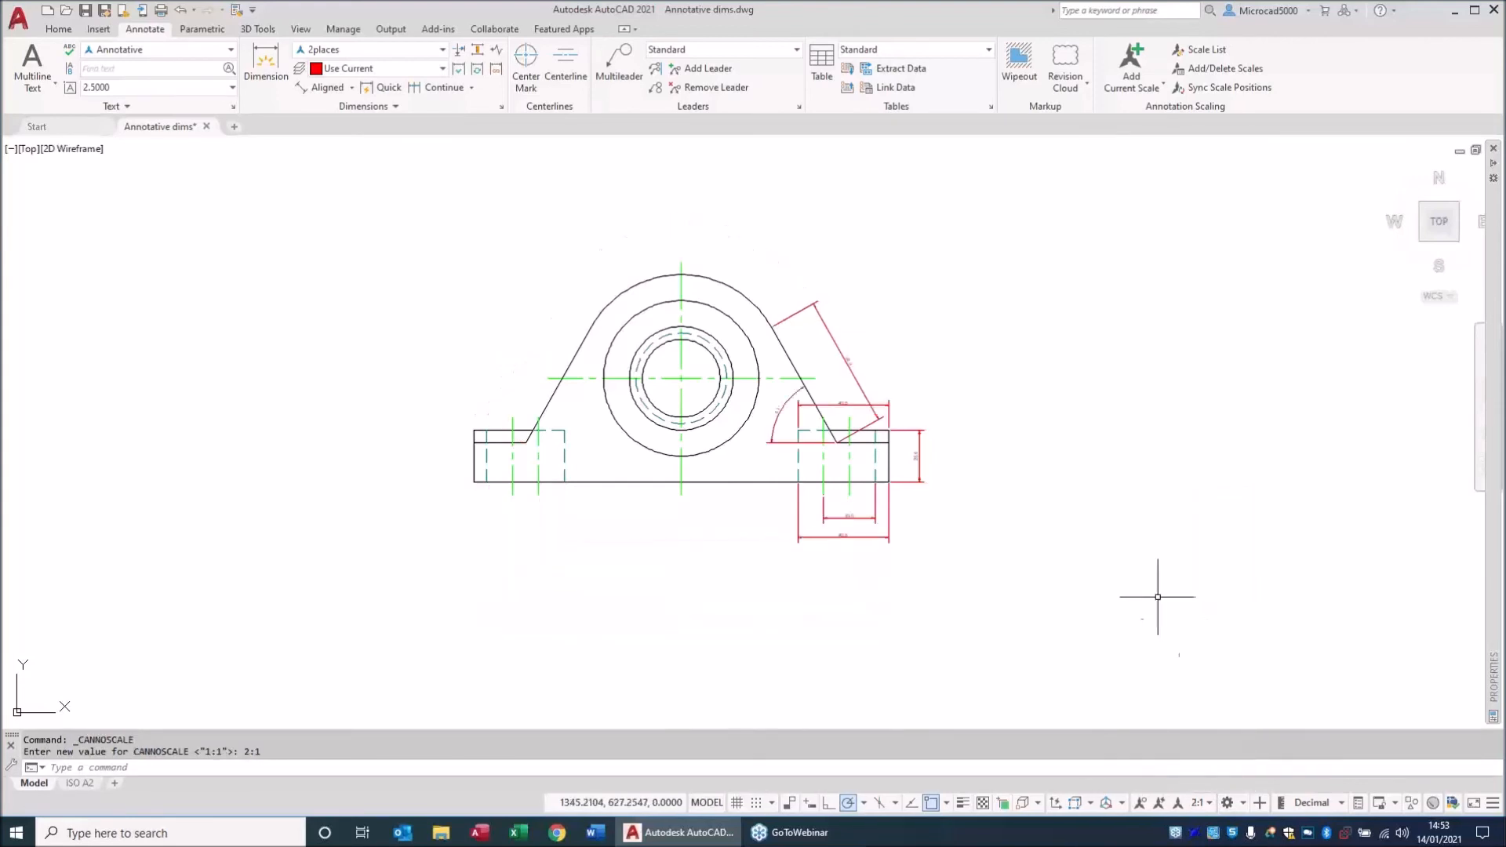
left_click(1212, 802)
left_click(1189, 665)
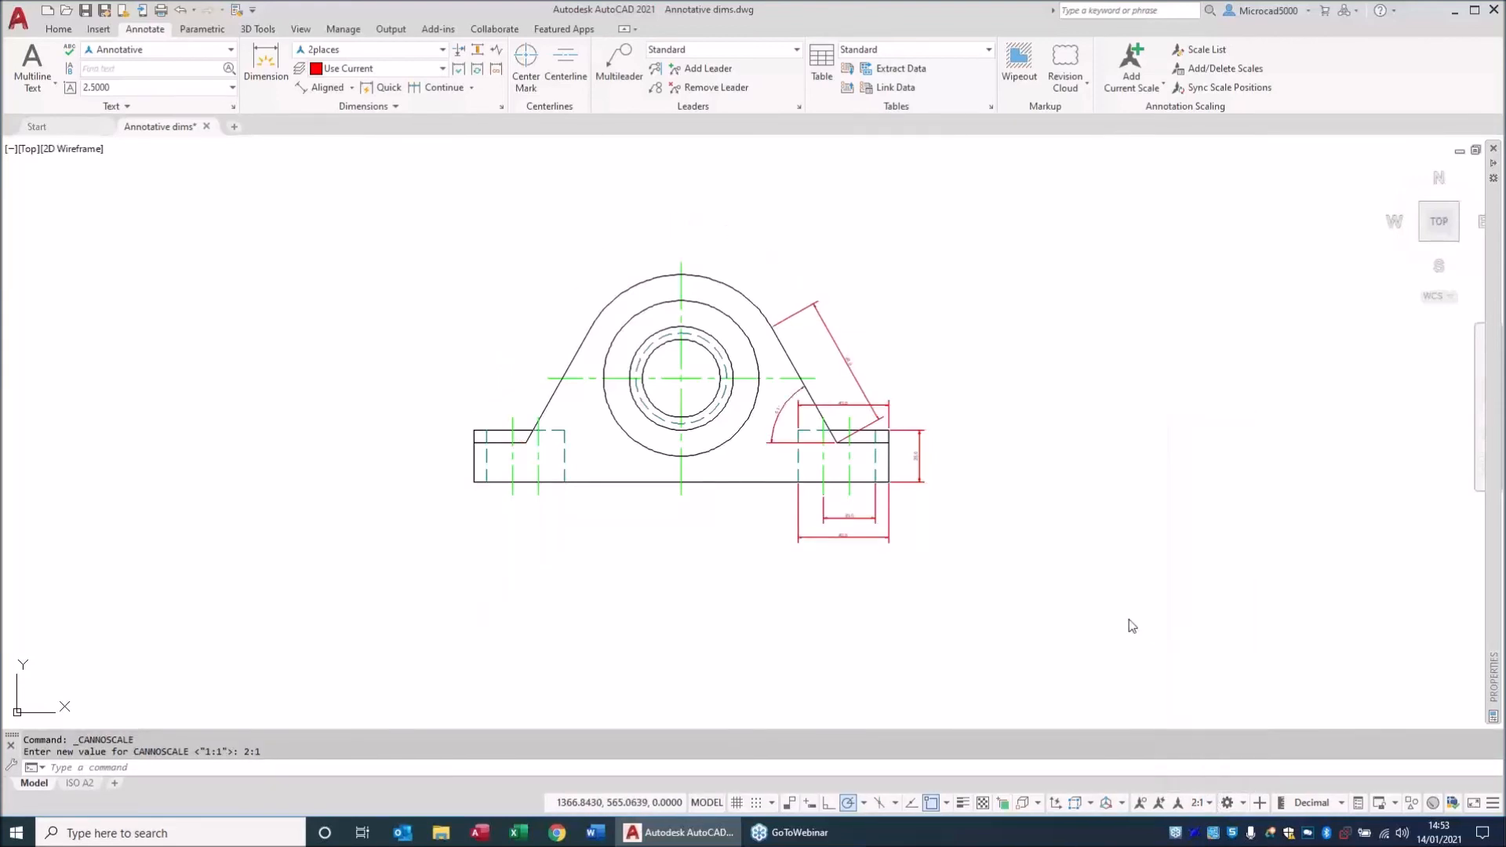
left_click(1208, 805)
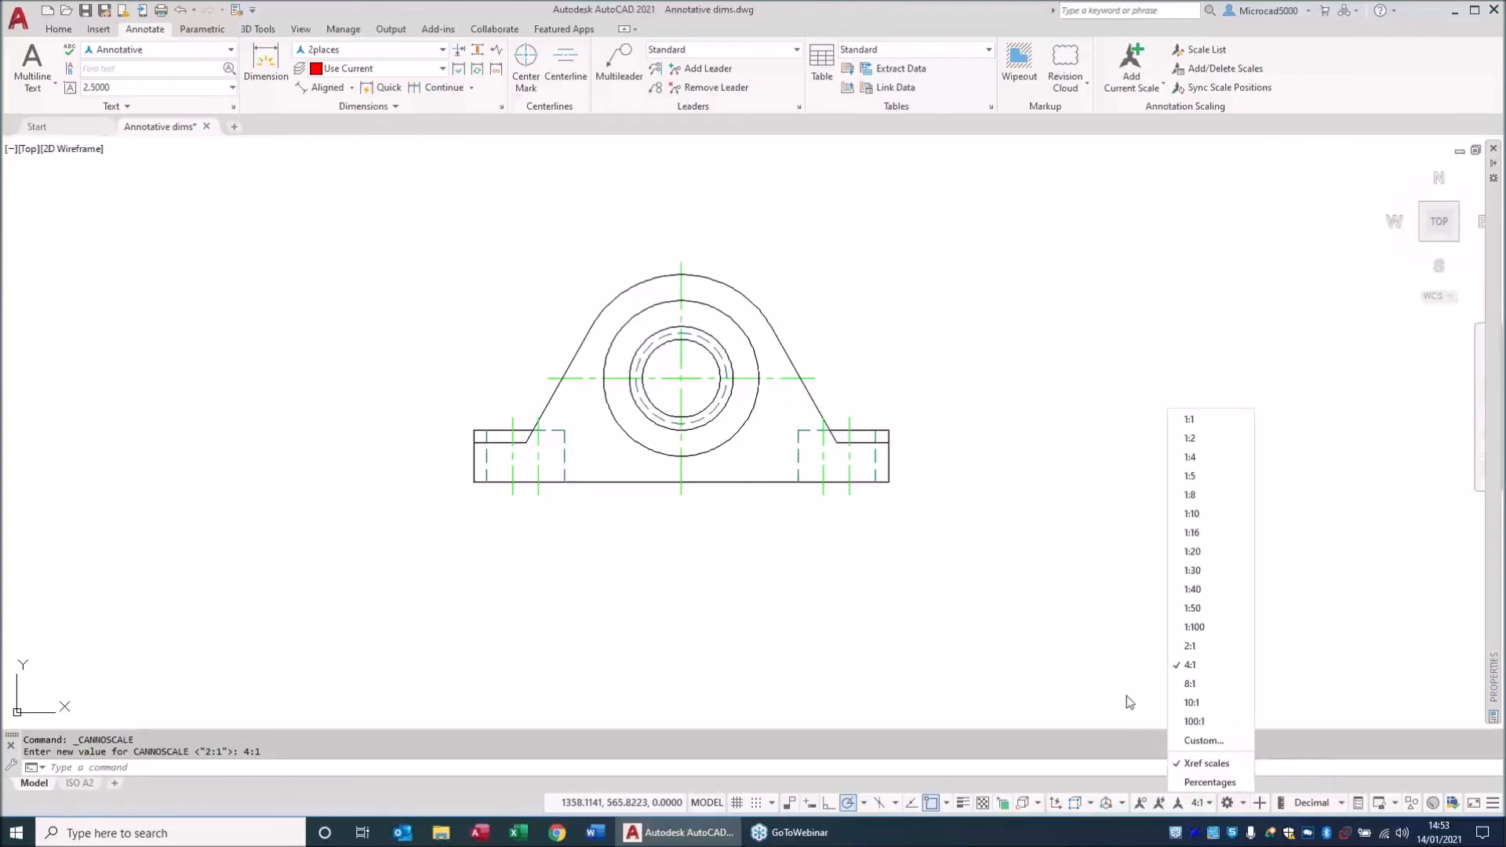
left_click(1190, 420)
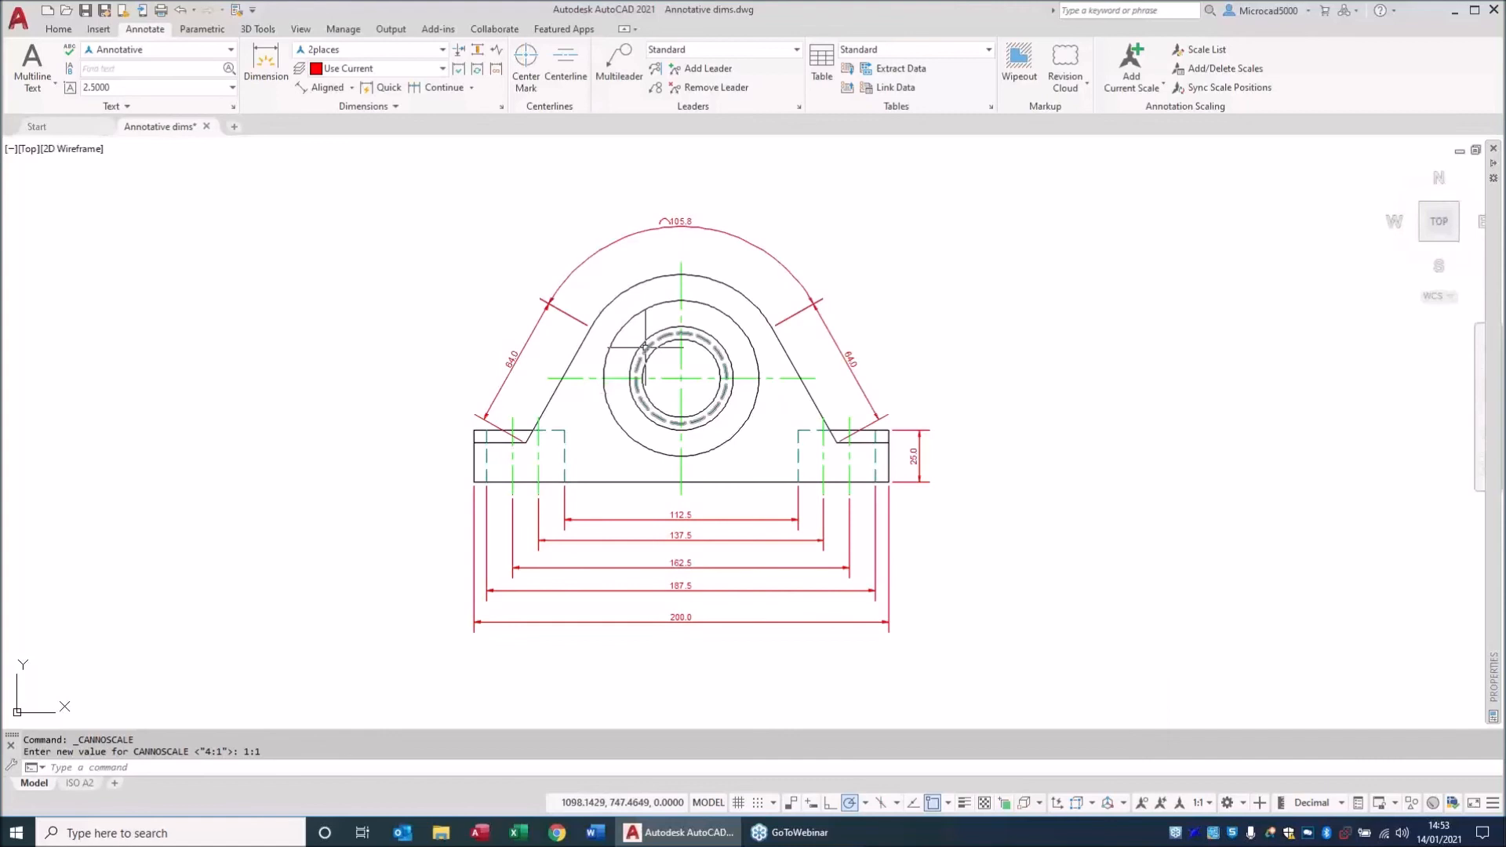
Add a radius dimension to the bracket's outer top arc, with its text outside the arc length dimension at the upper left.
scroll(637, 137, "up", 2)
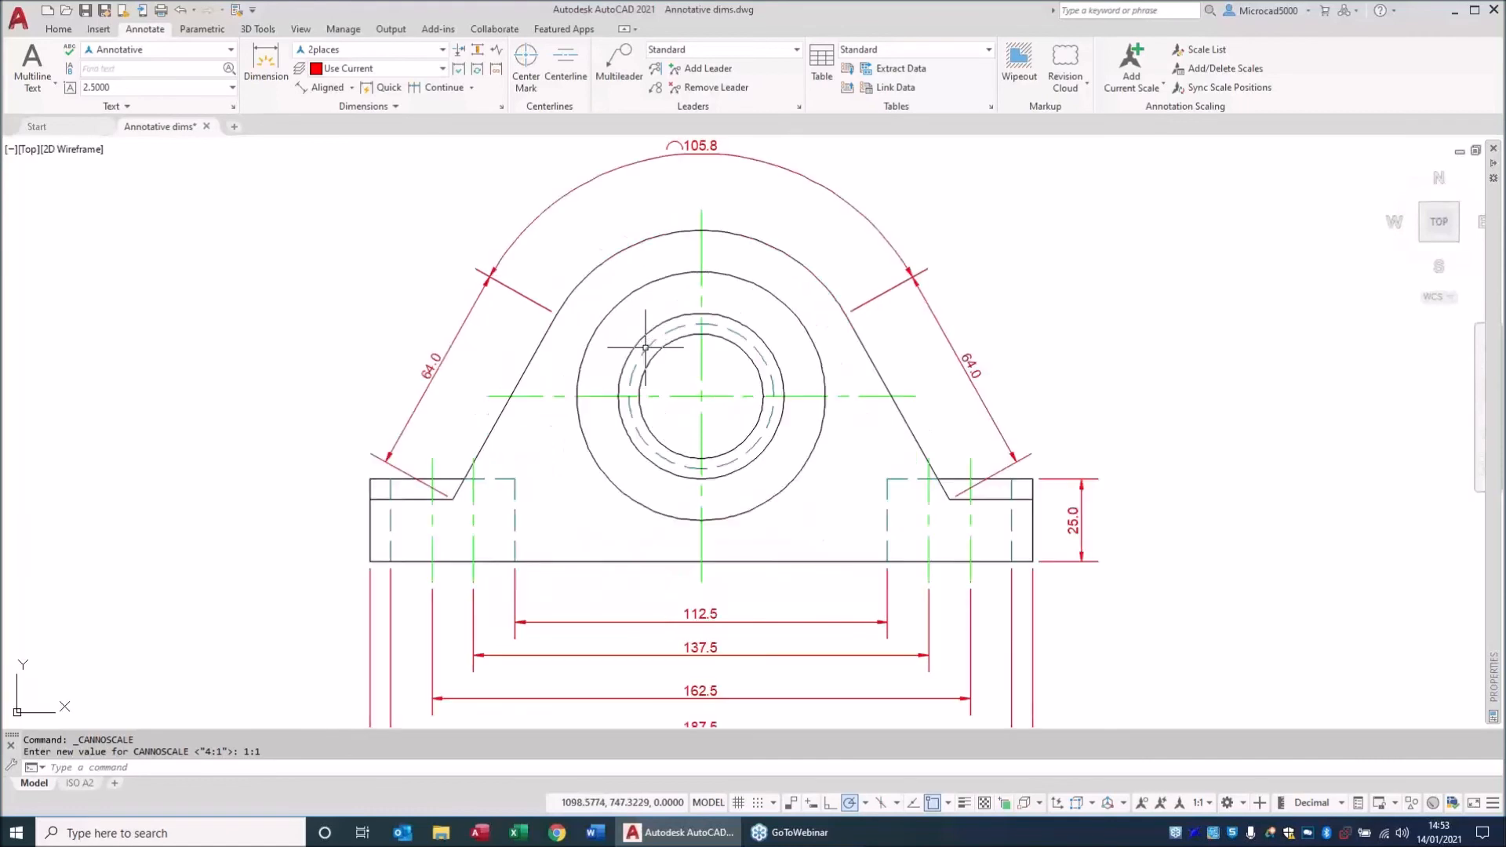
left_click(352, 87)
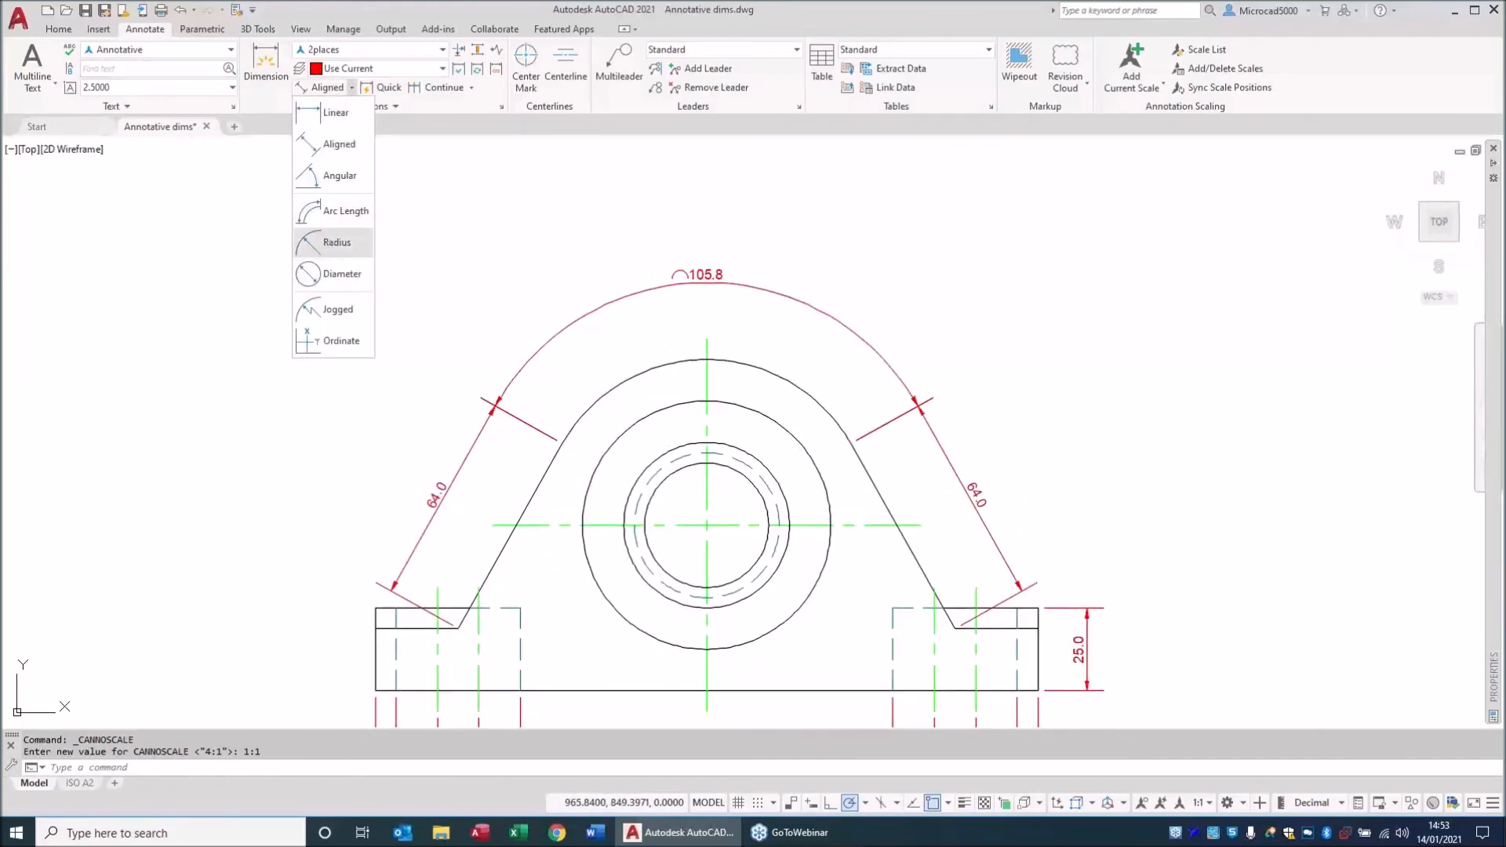
left_click(321, 243)
left_click(605, 391)
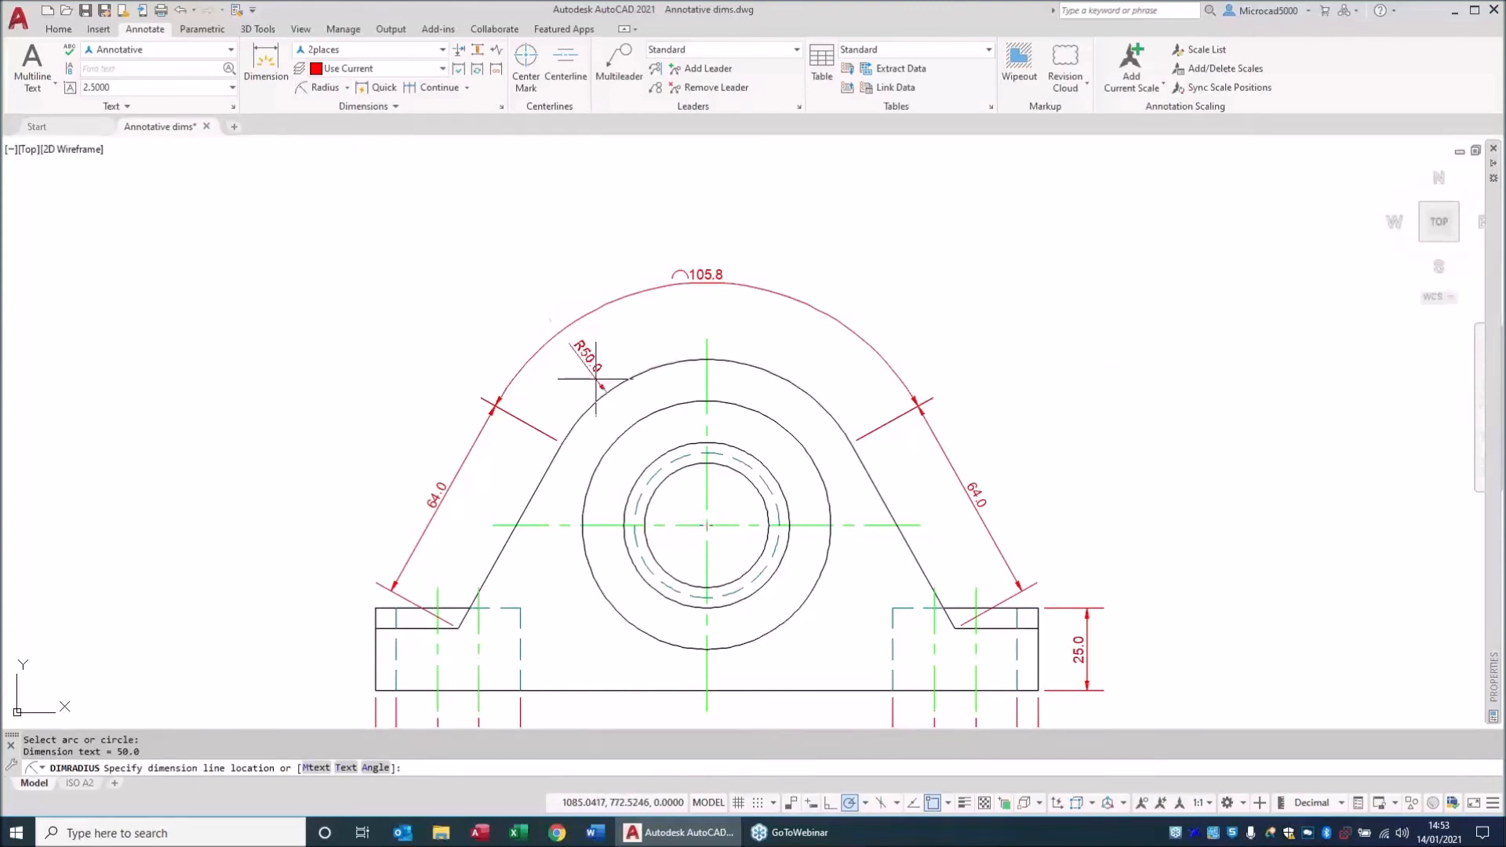
left_click(510, 287)
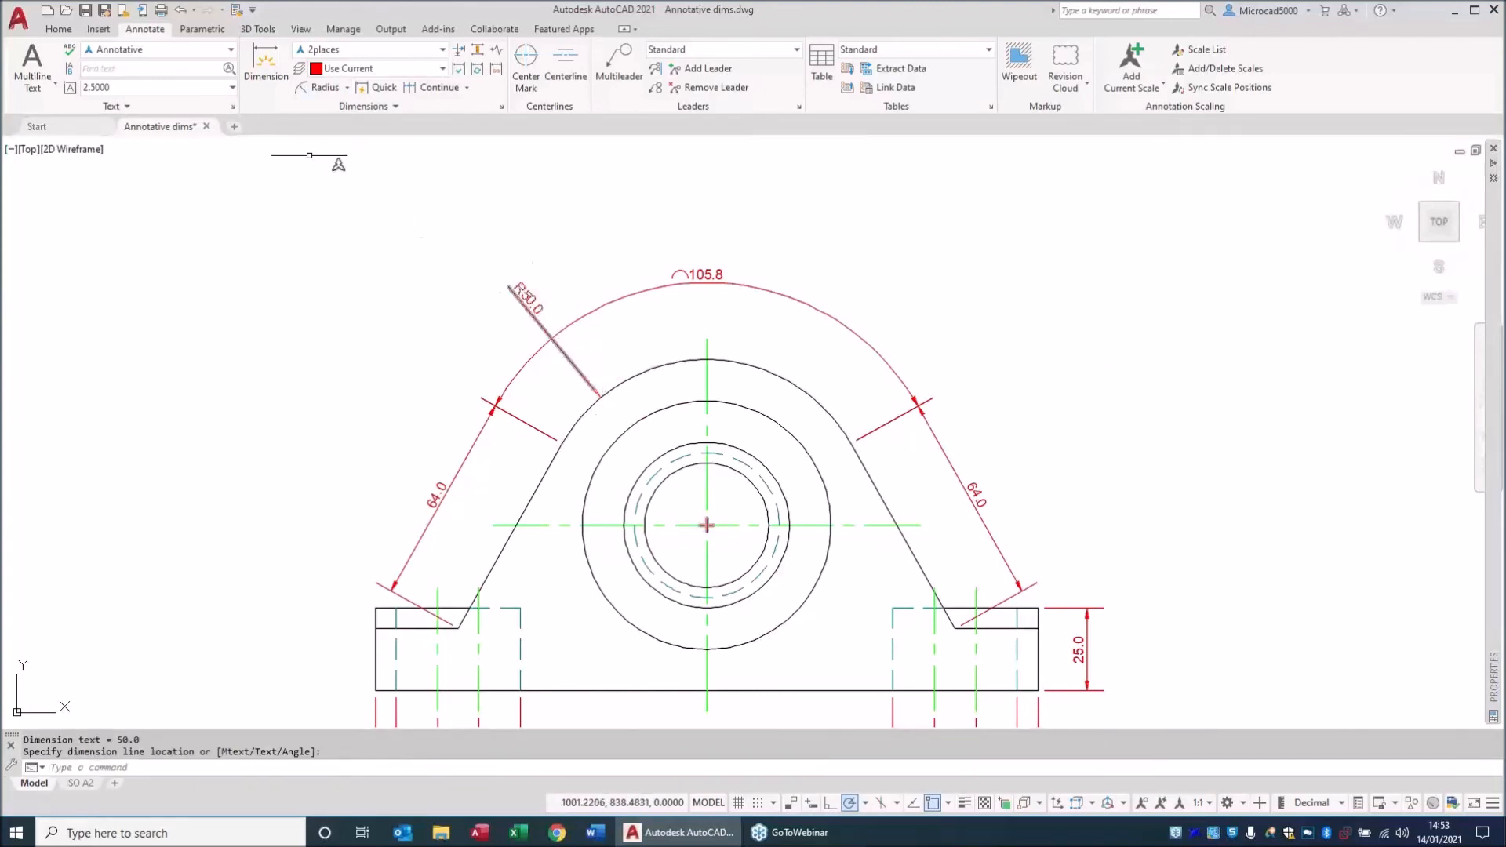
Add a diameter dimension to the large circle inside the outer arc, with its text beyond the arc length dimension at the upper right.
left_click(347, 94)
left_click(326, 275)
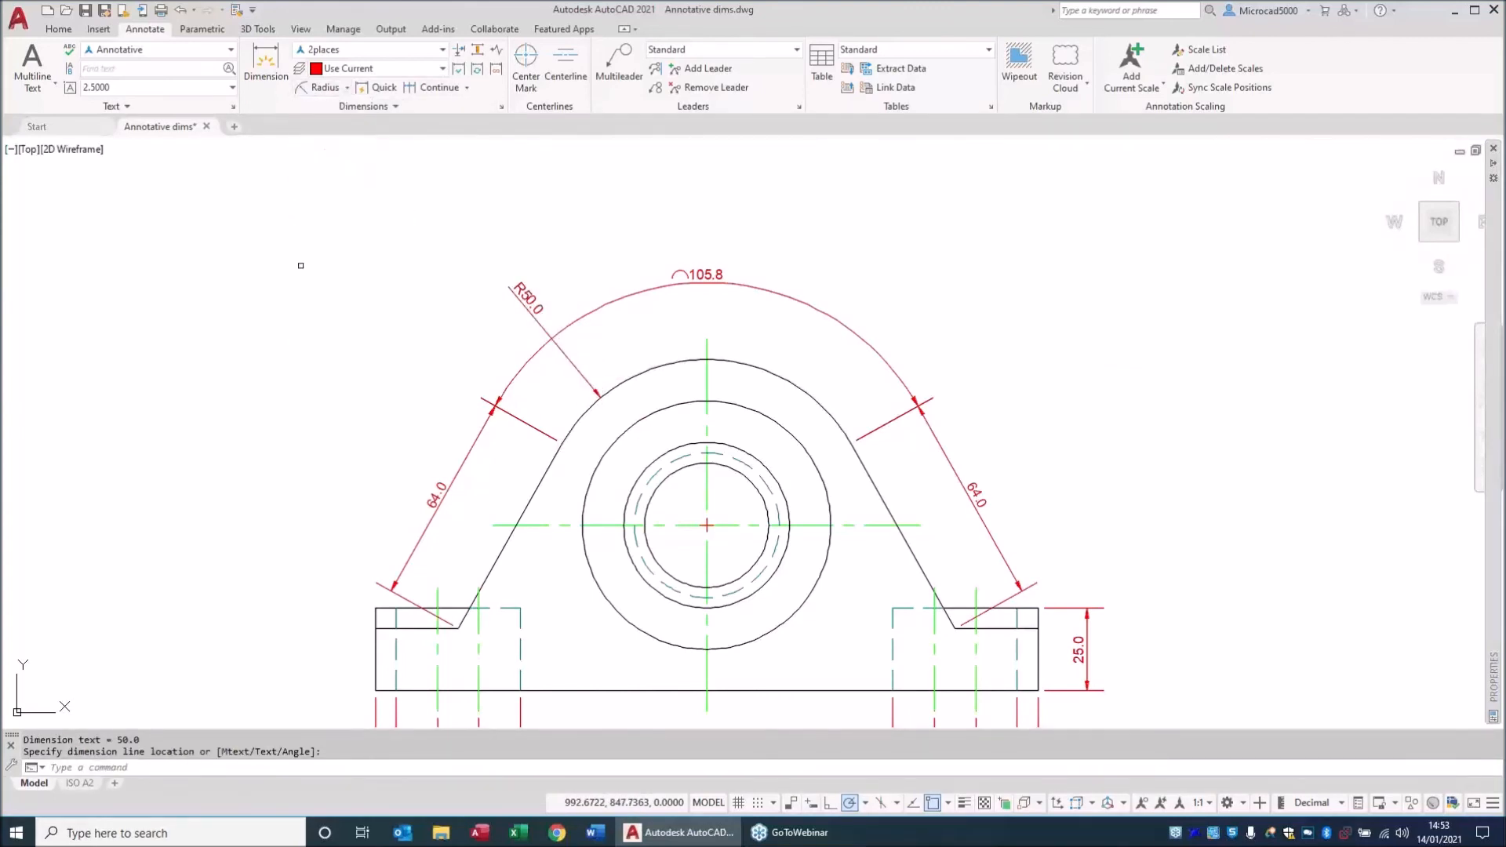
left_click(771, 410)
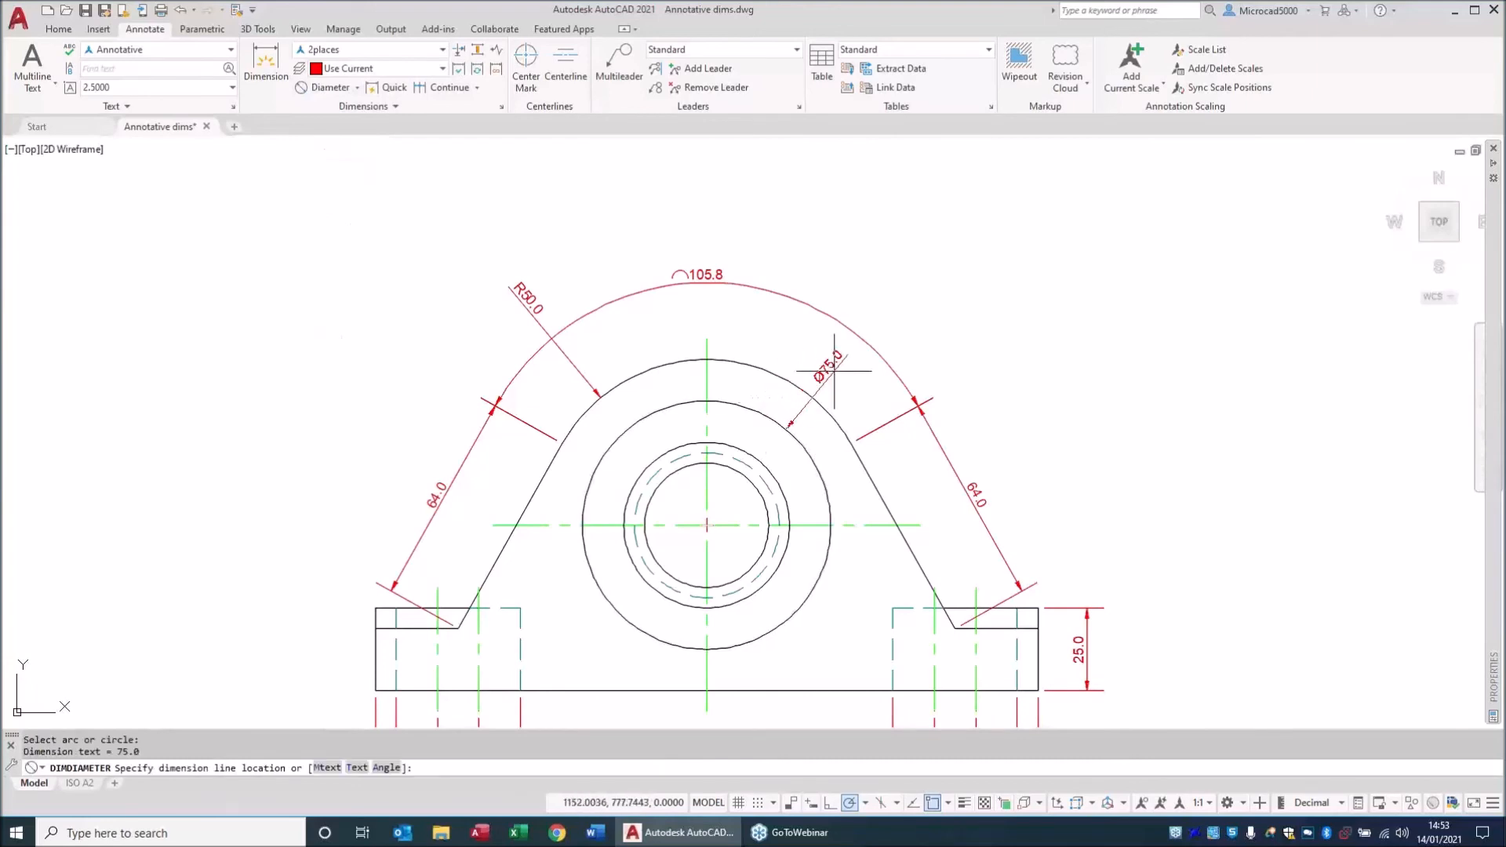
left_click(905, 316)
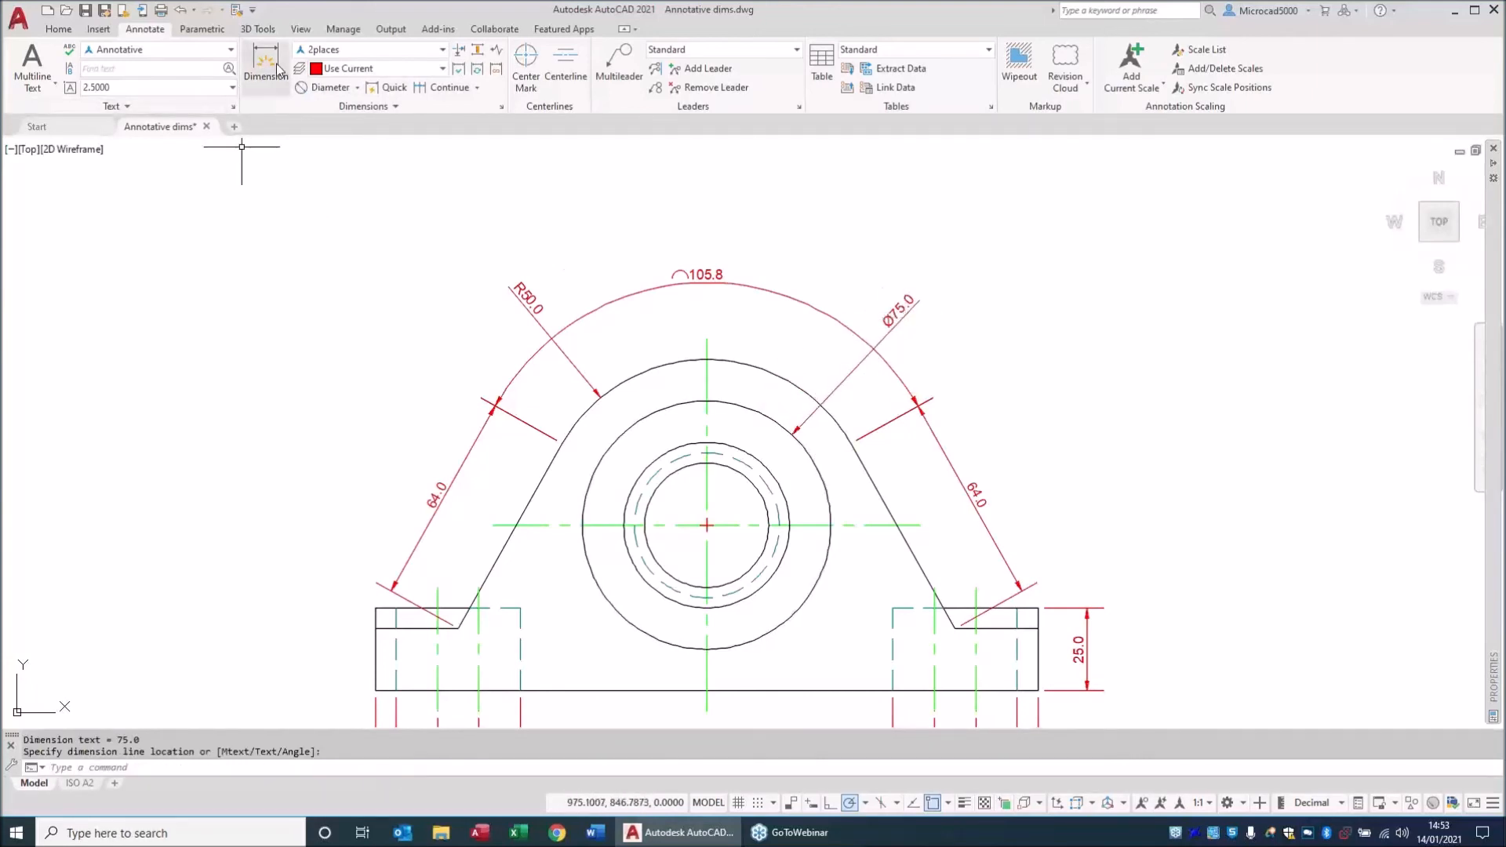
Add a radius dimension to the circle just outside the dashed circle, with its text below the outer arc's radius dimension.
left_click(357, 88)
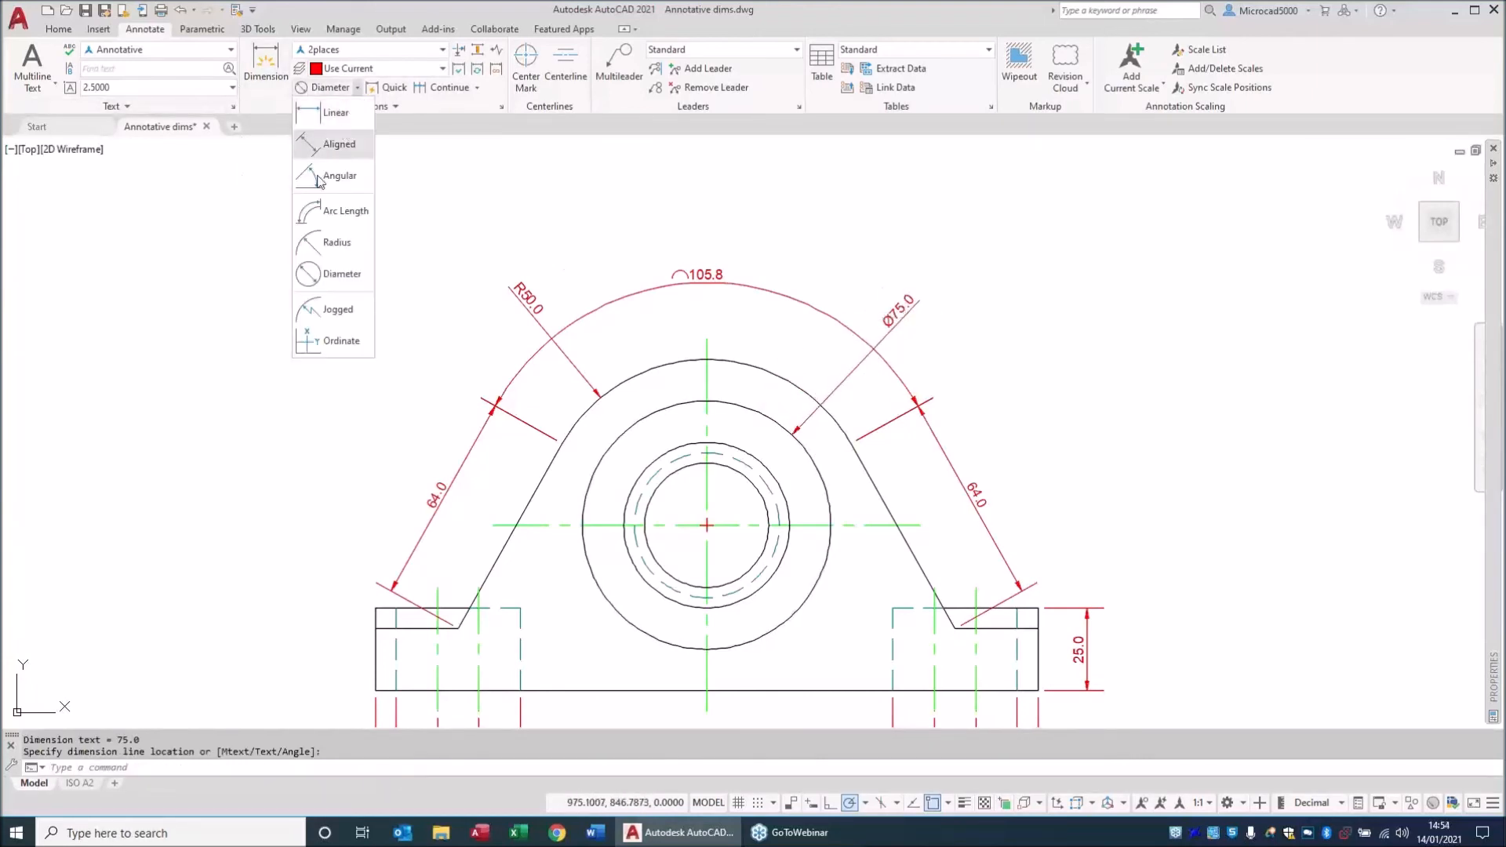
left_click(338, 242)
left_click(646, 465)
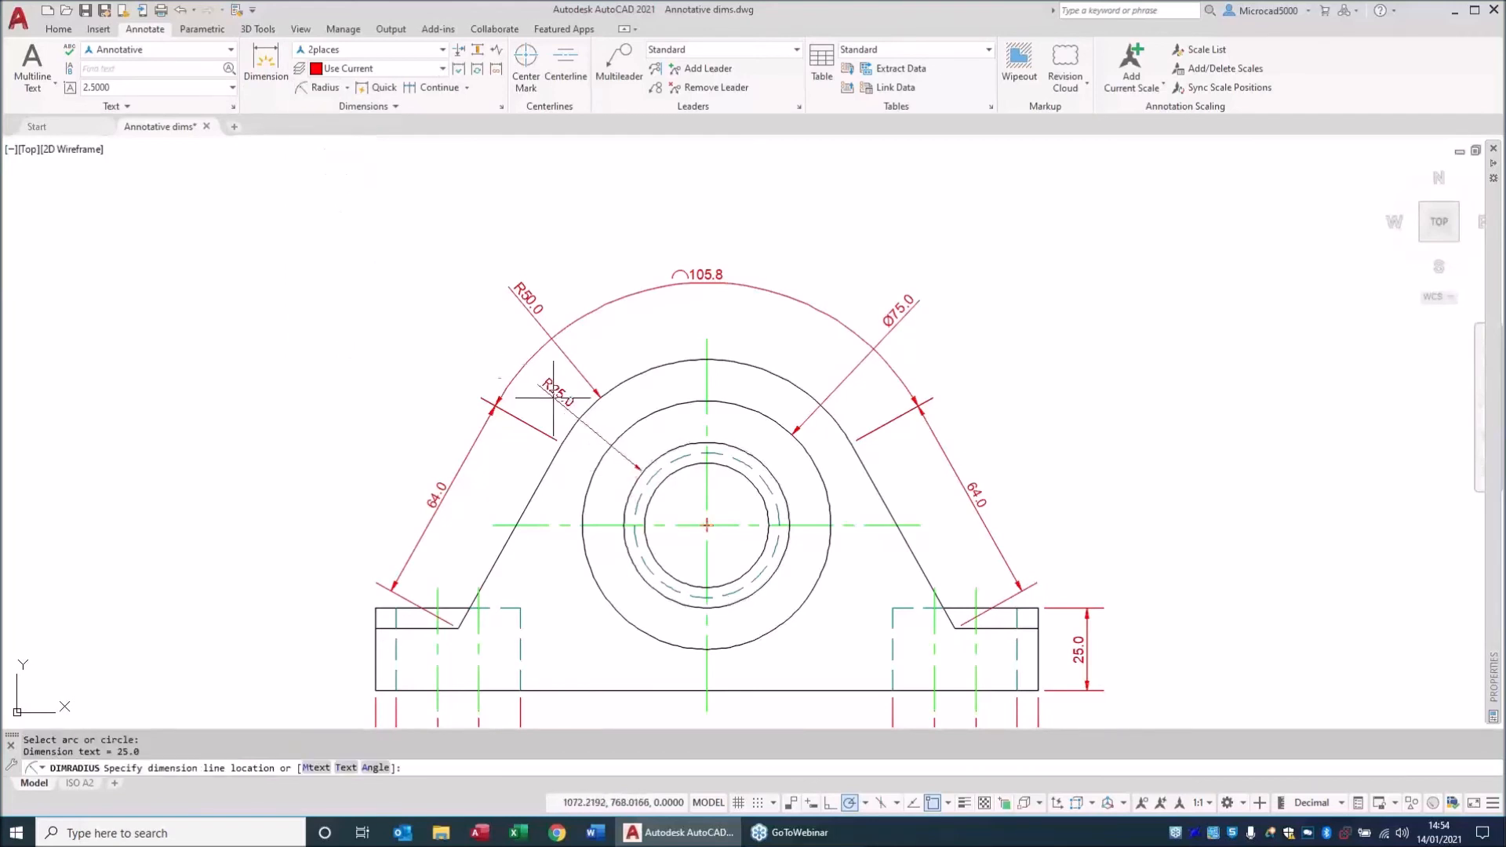
left_click(466, 332)
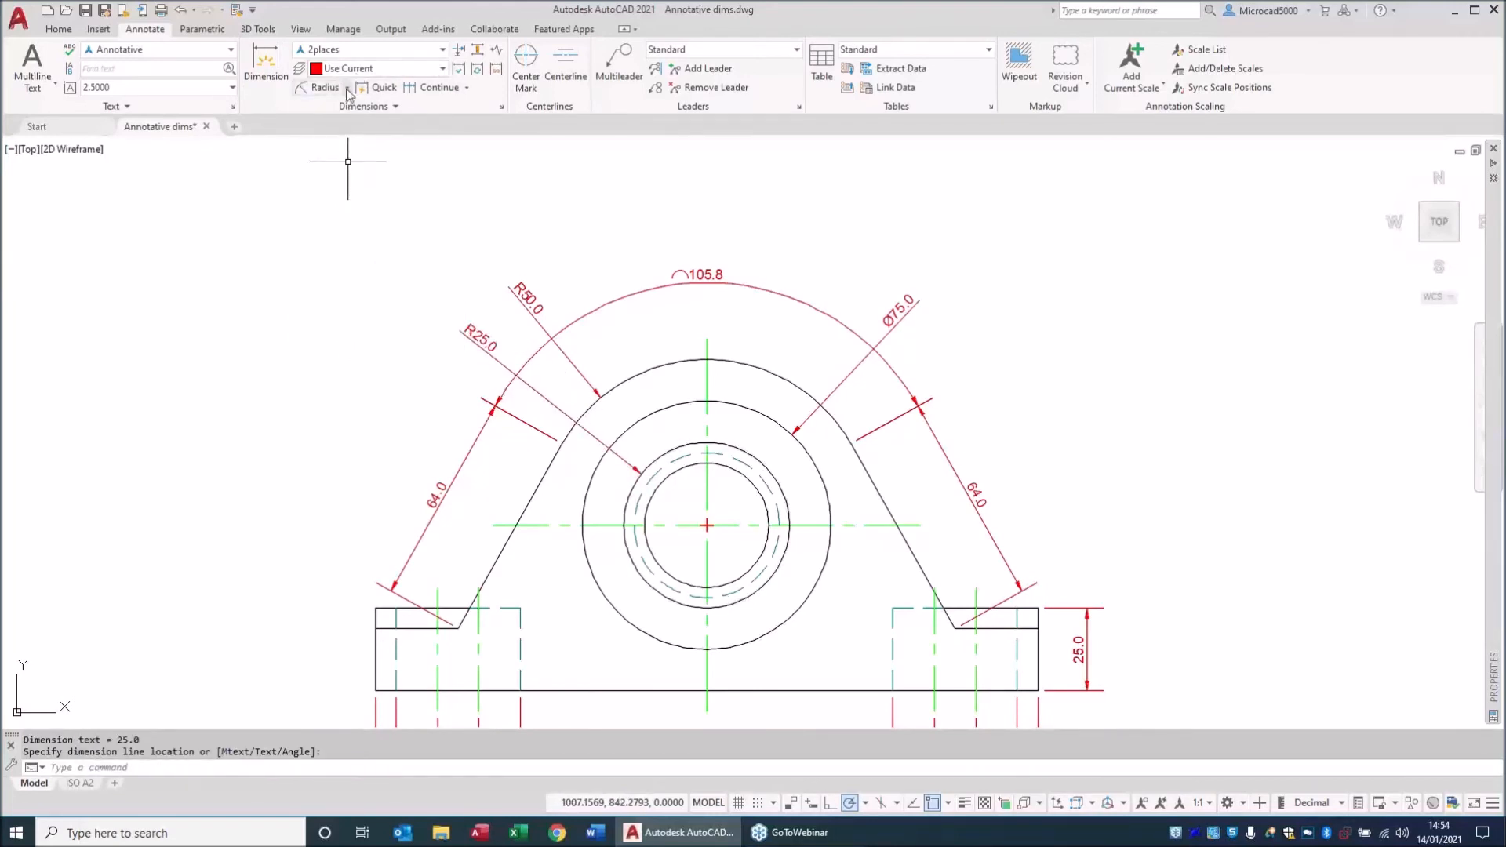
Add a diameter dimension to the circle just inside the dashed circle, with its text below the large circle's diameter dimension.
left_click(348, 92)
left_click(325, 271)
left_click(754, 484)
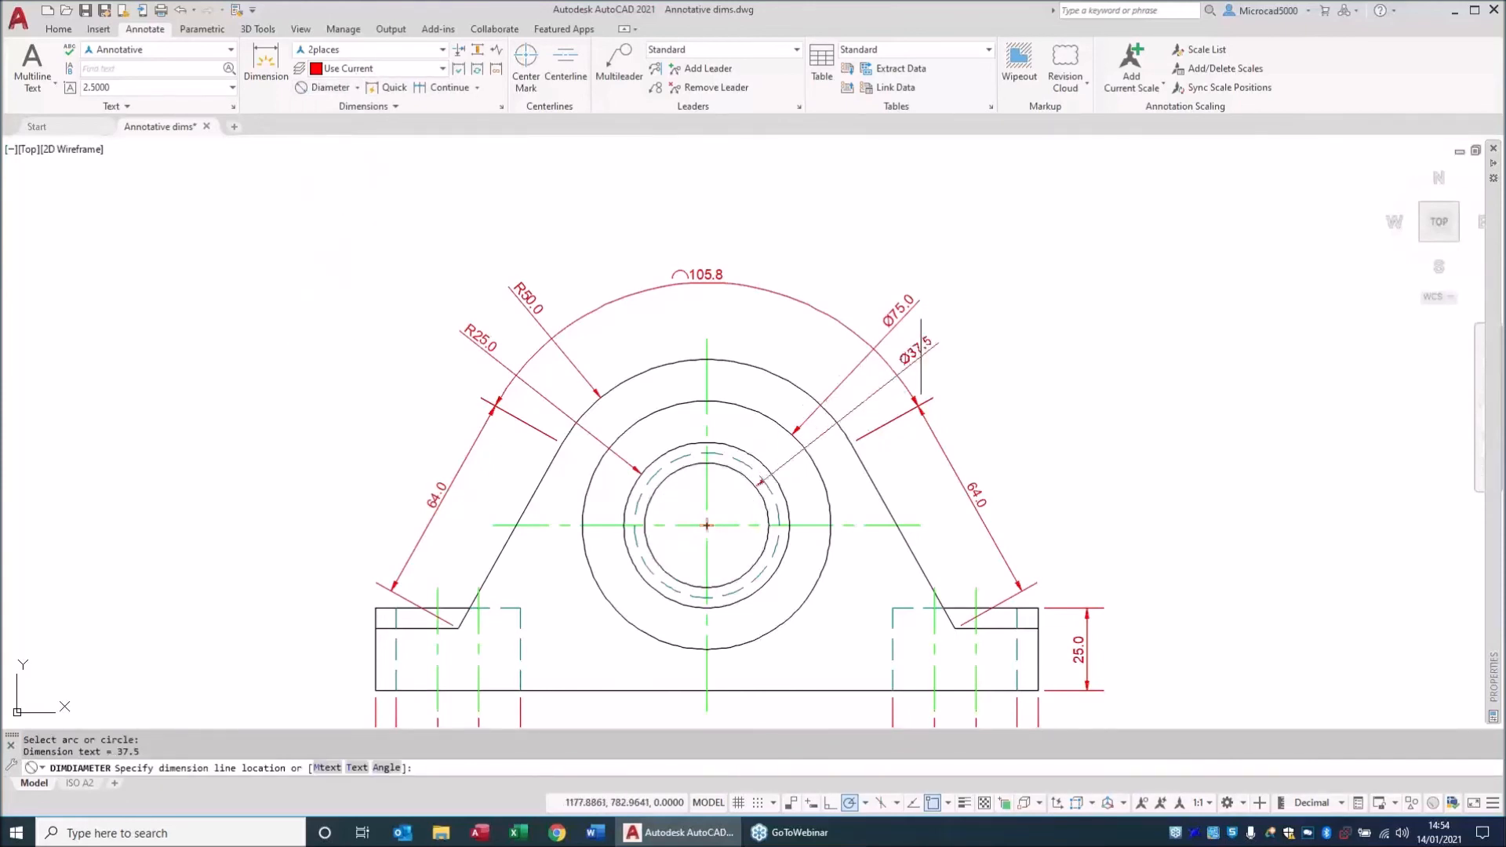
left_click(921, 349)
Show the dimensioned bracket in the ISO A2 layout to check how the new dimensions appear in the viewports.
scroll(320, 270, "down", 3)
middle_click_drag(338, 303, 483, 338)
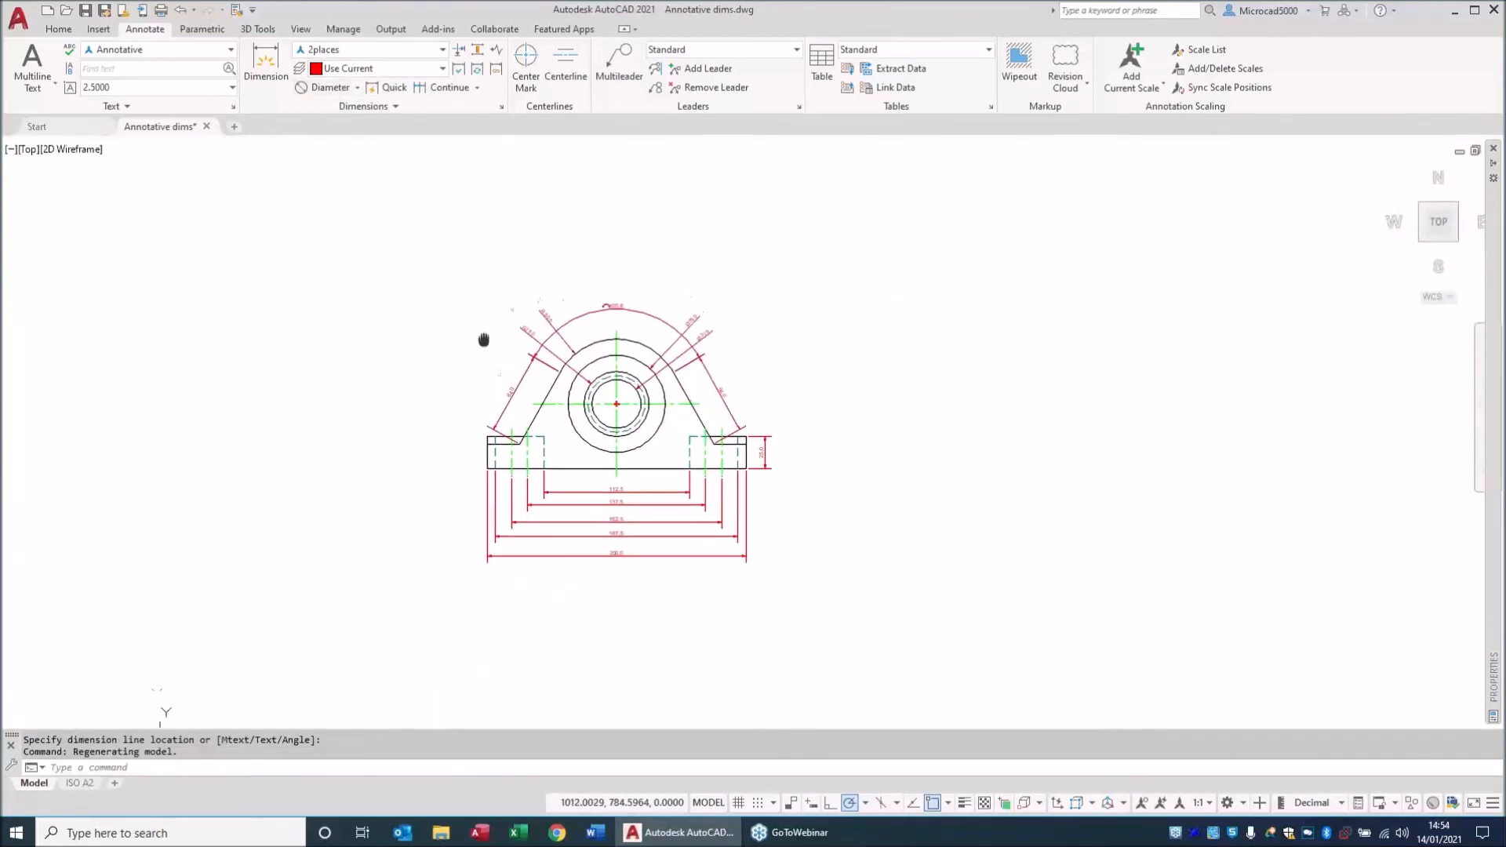
left_click(78, 783)
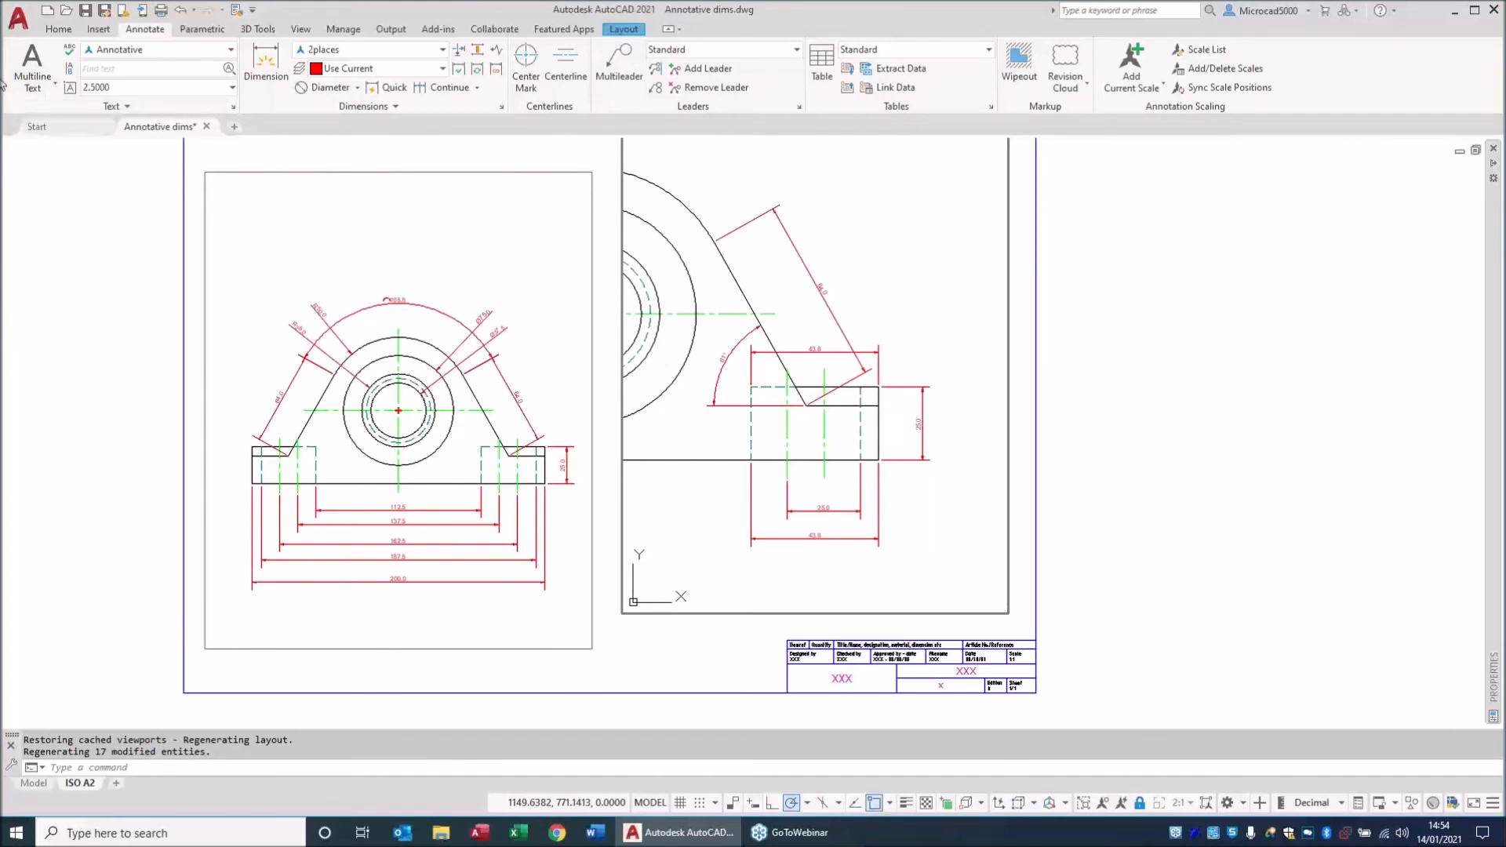
Open the recent drawing Floorplan Anno dims and display its A3 1-75 Proposed Dims layout.
left_click(57, 132)
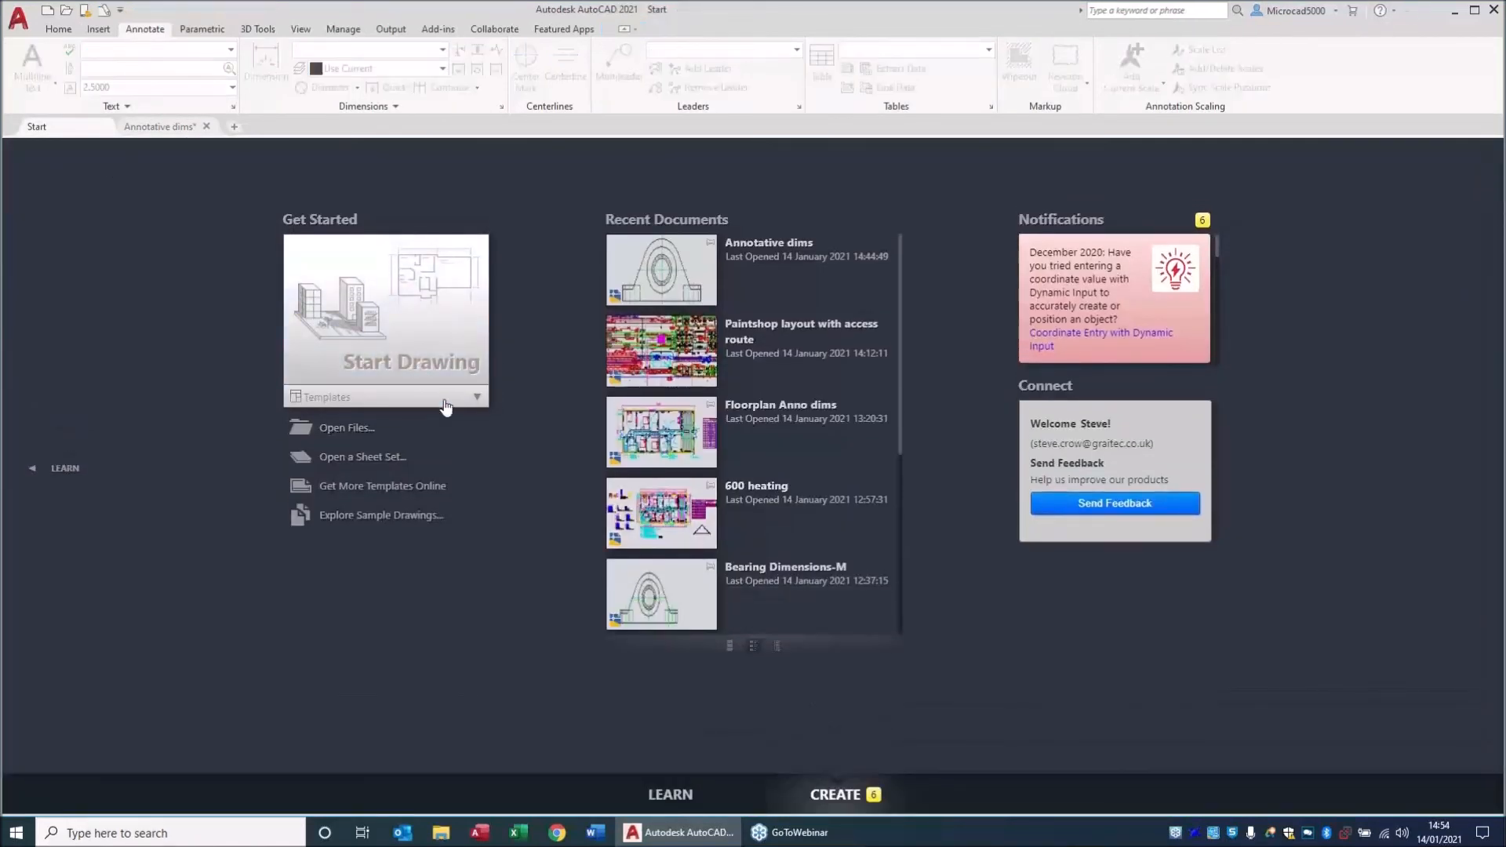
left_click(686, 436)
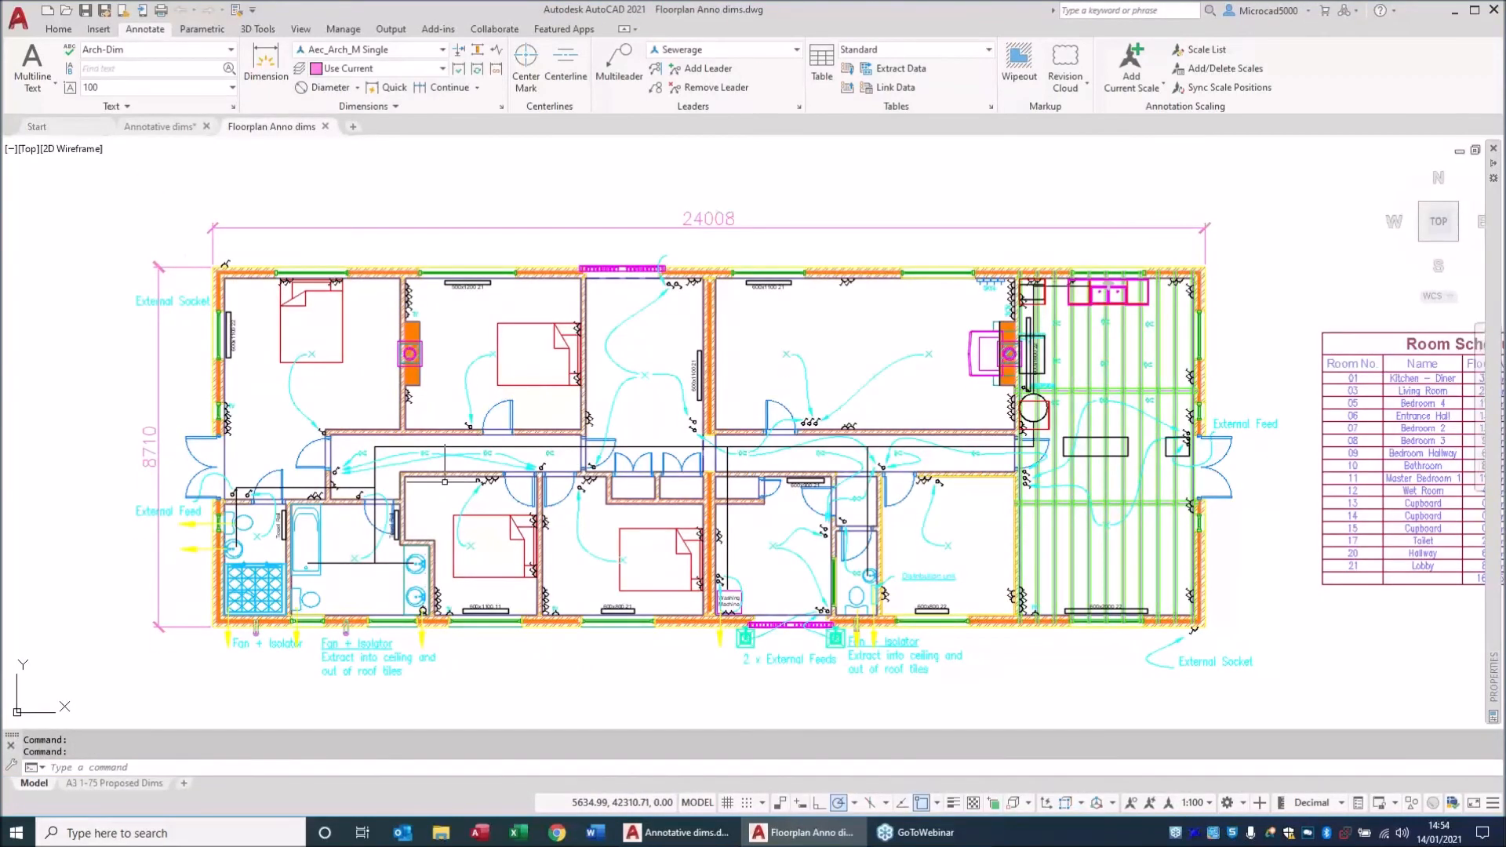
left_click(114, 783)
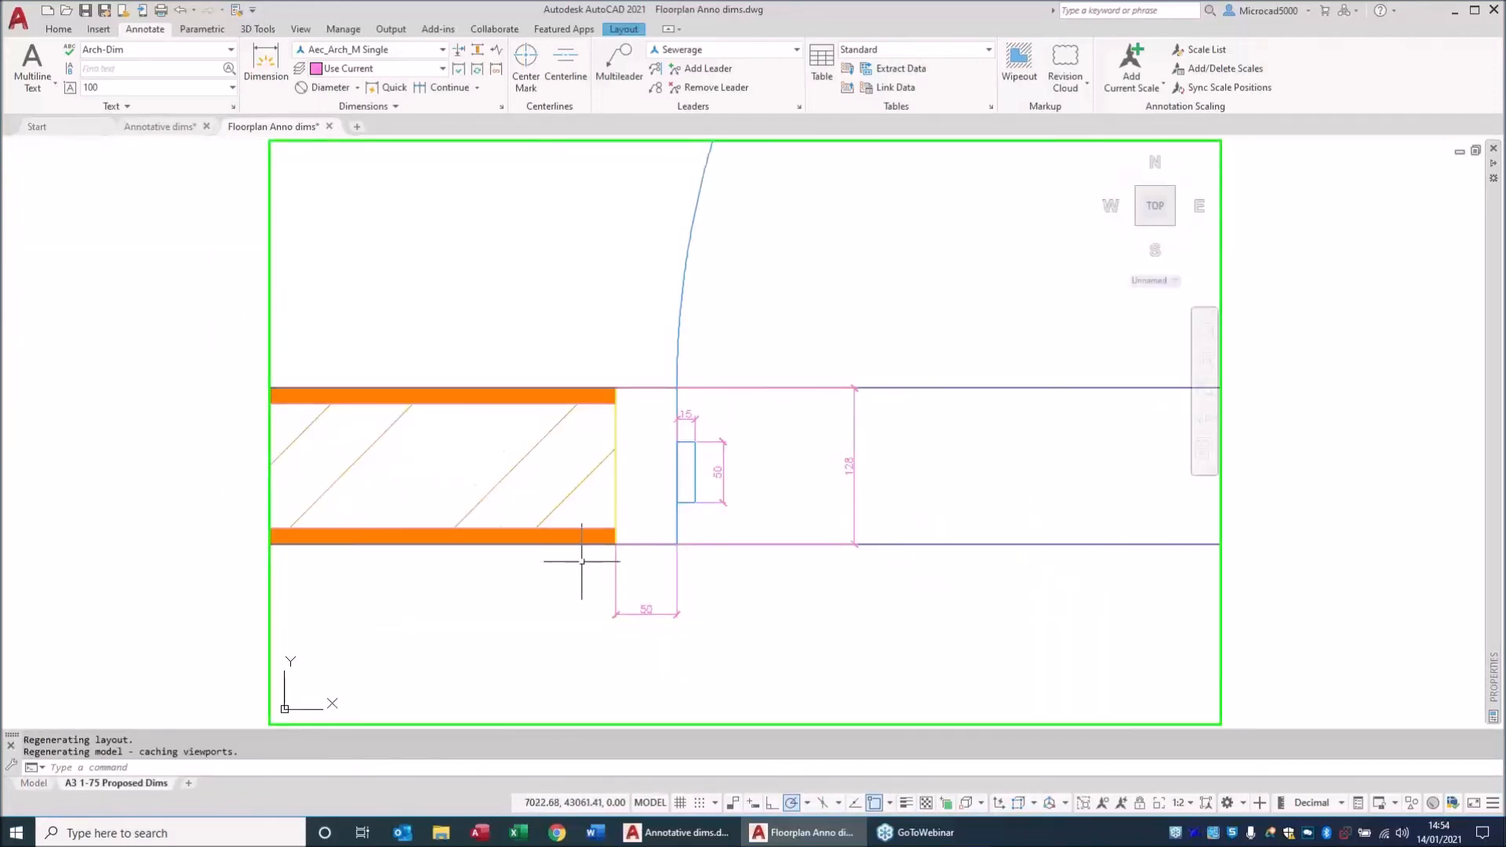
Leave the door jamb viewport for paper space and view the whole viewport frame.
double_click(149, 575)
scroll(158, 533, "down", 4)
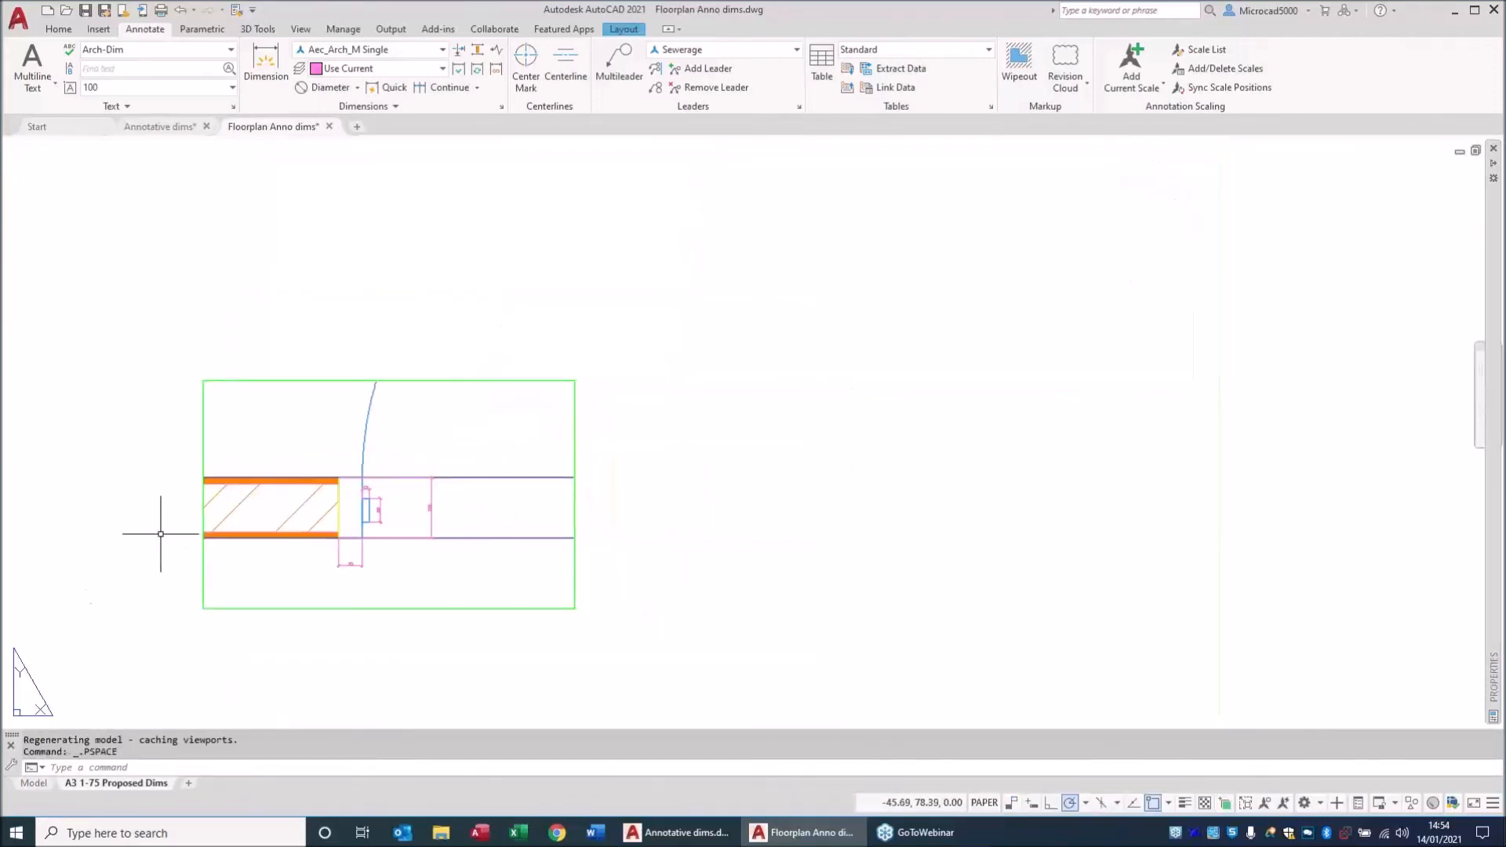
scroll(298, 554, "up", 2)
middle_click_drag(388, 581, 596, 569)
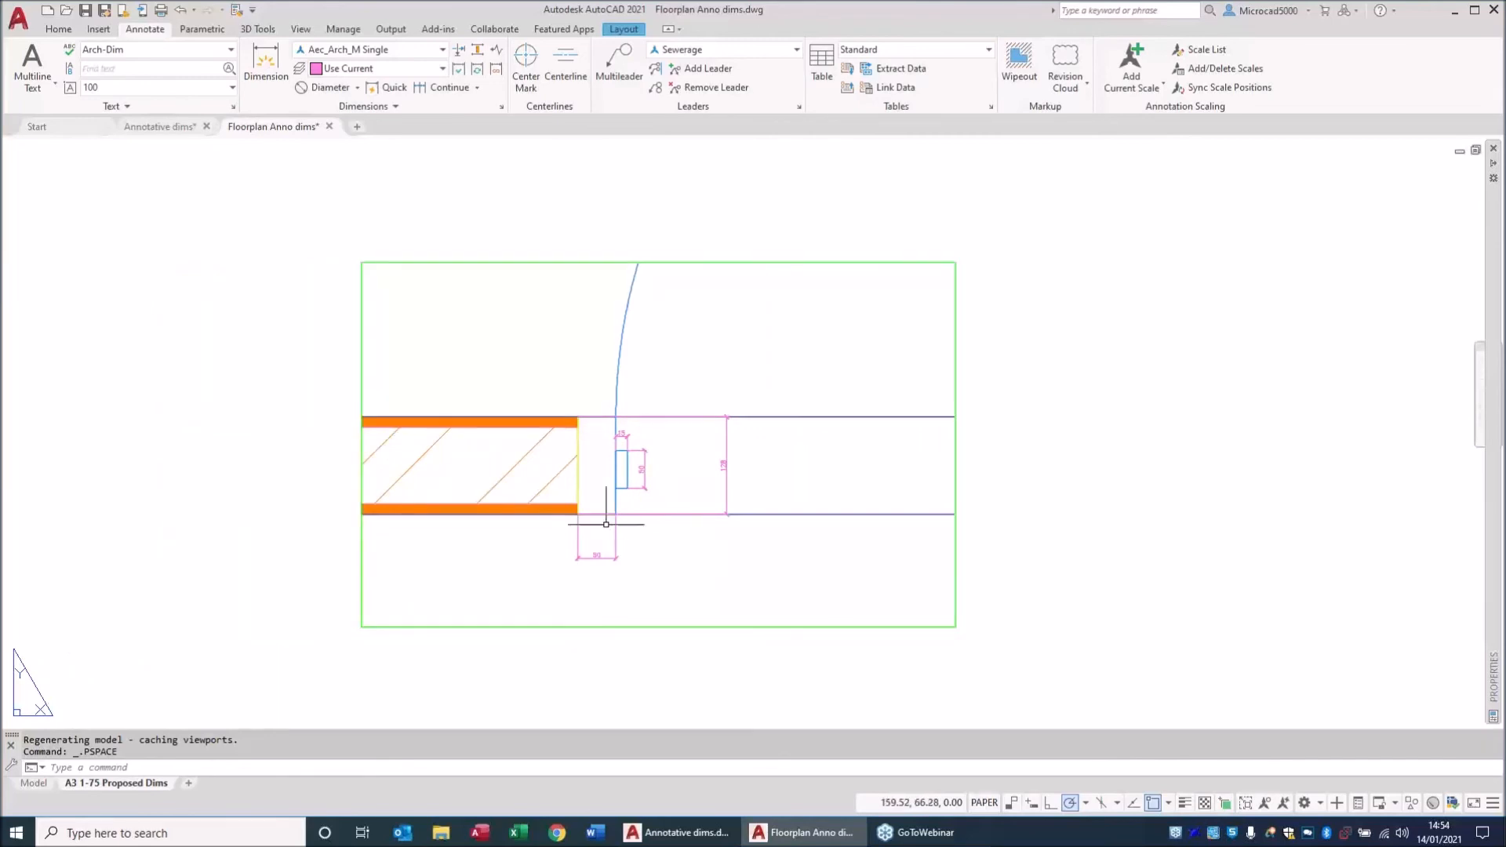
Try zooming and panning inside the active door jamb viewport, and undo the view change.
double_click(541, 541)
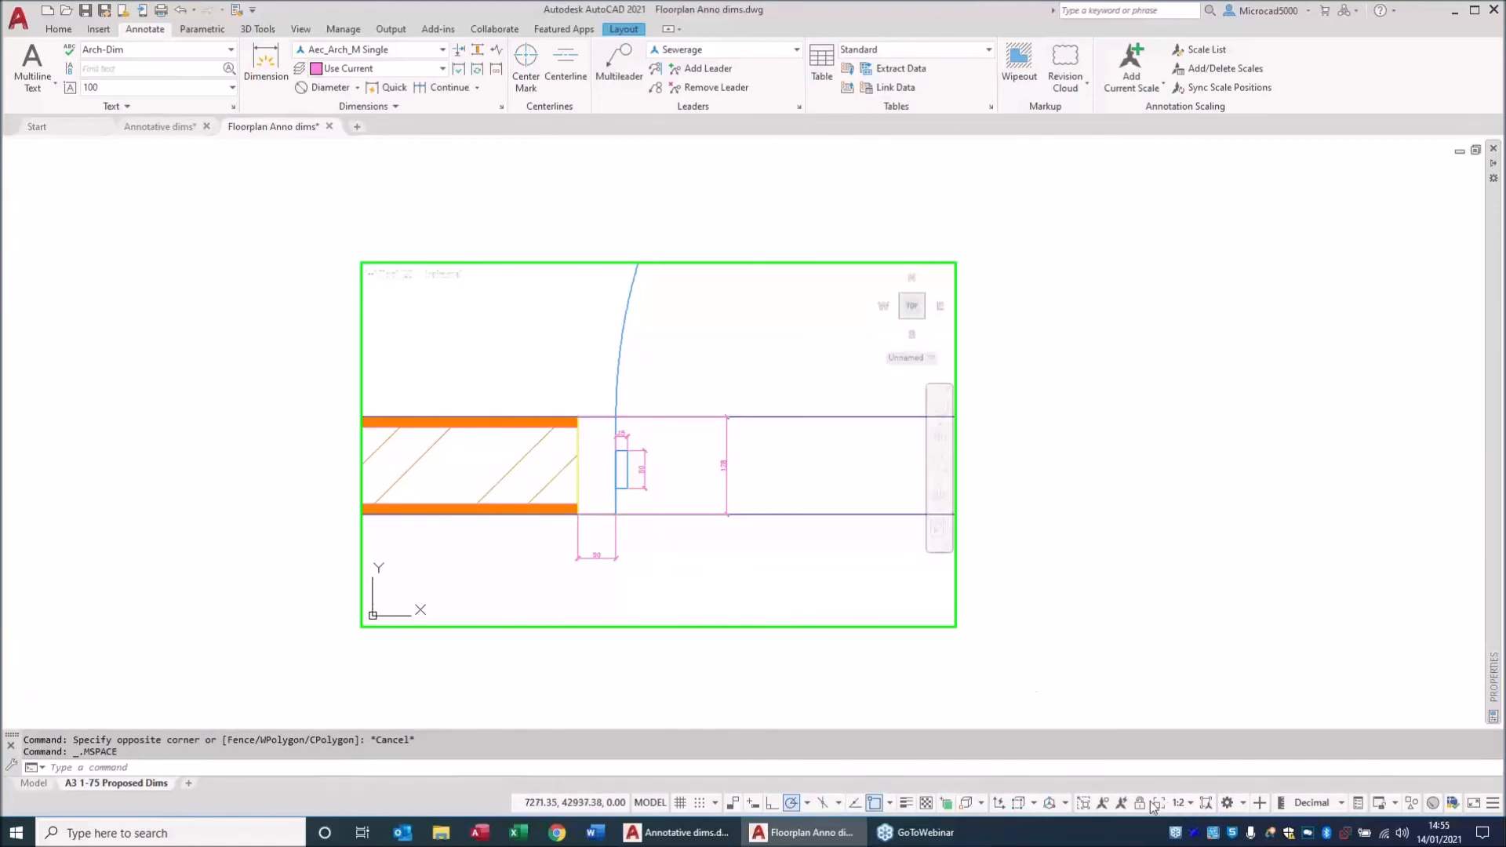
scroll(841, 498, "down", 2)
mouse_move(823, 502)
middle_mouse_down()
mouse_move(591, 531)
mouse_move(590, 600)
mouse_move(646, 652)
mouse_move(763, 497)
mouse_move(807, 481)
middle_mouse_up()
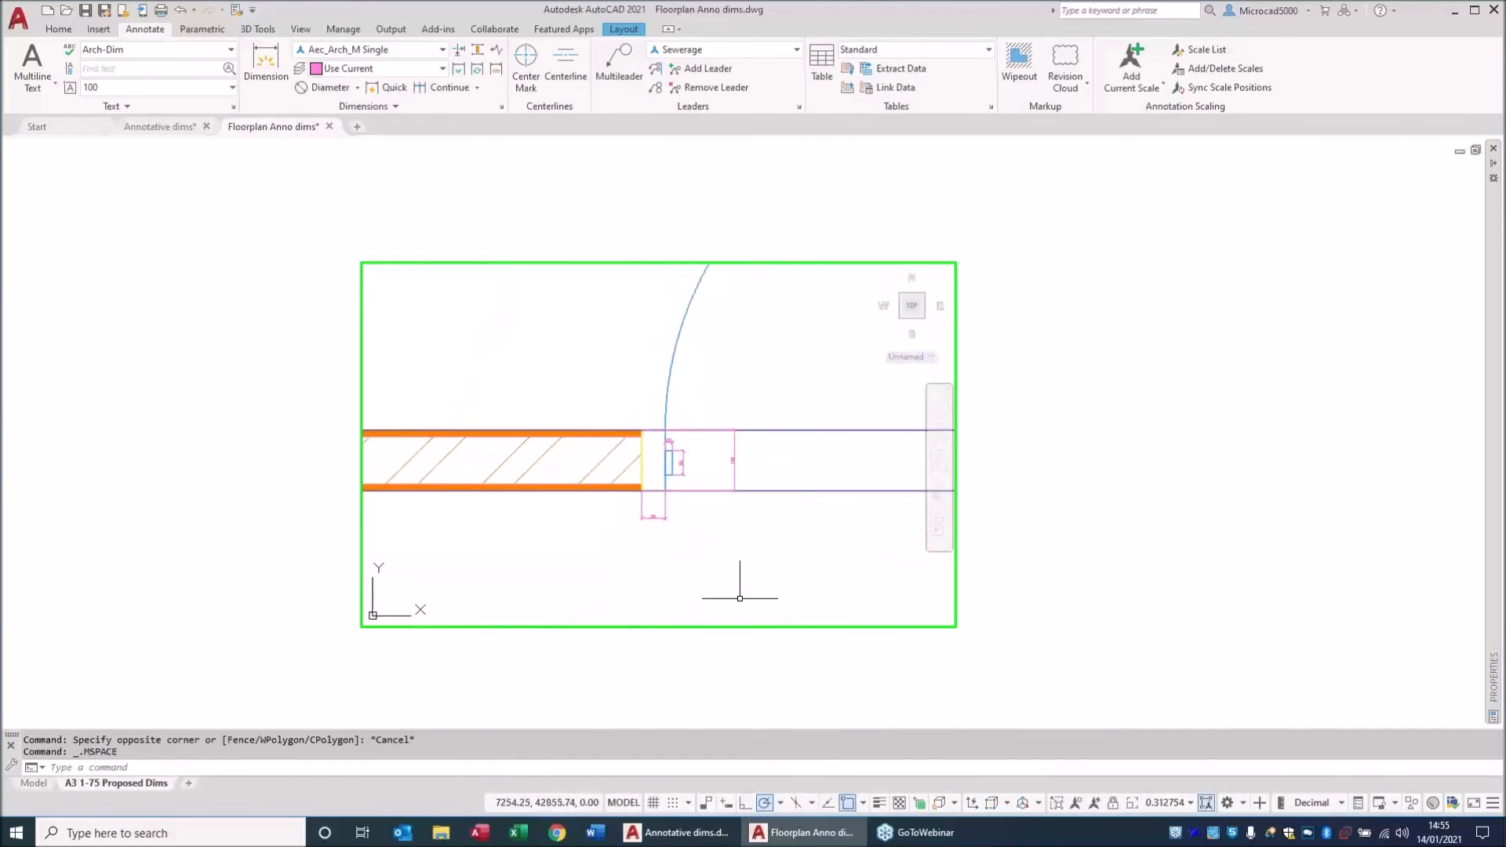
key("Return")
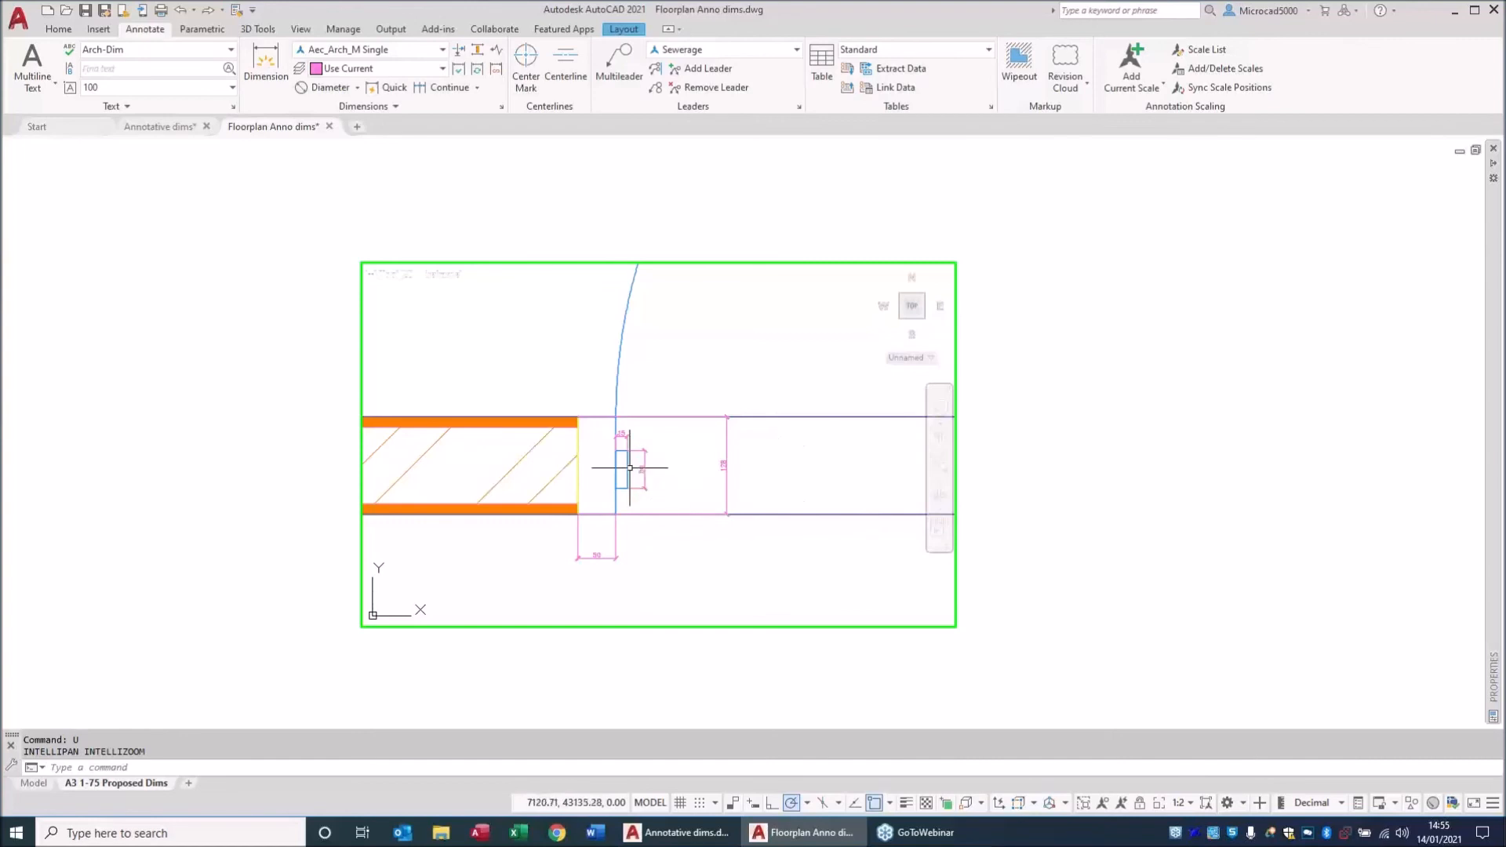
Return to paper space and examine the door jamb dimensions close up.
double_click(307, 501)
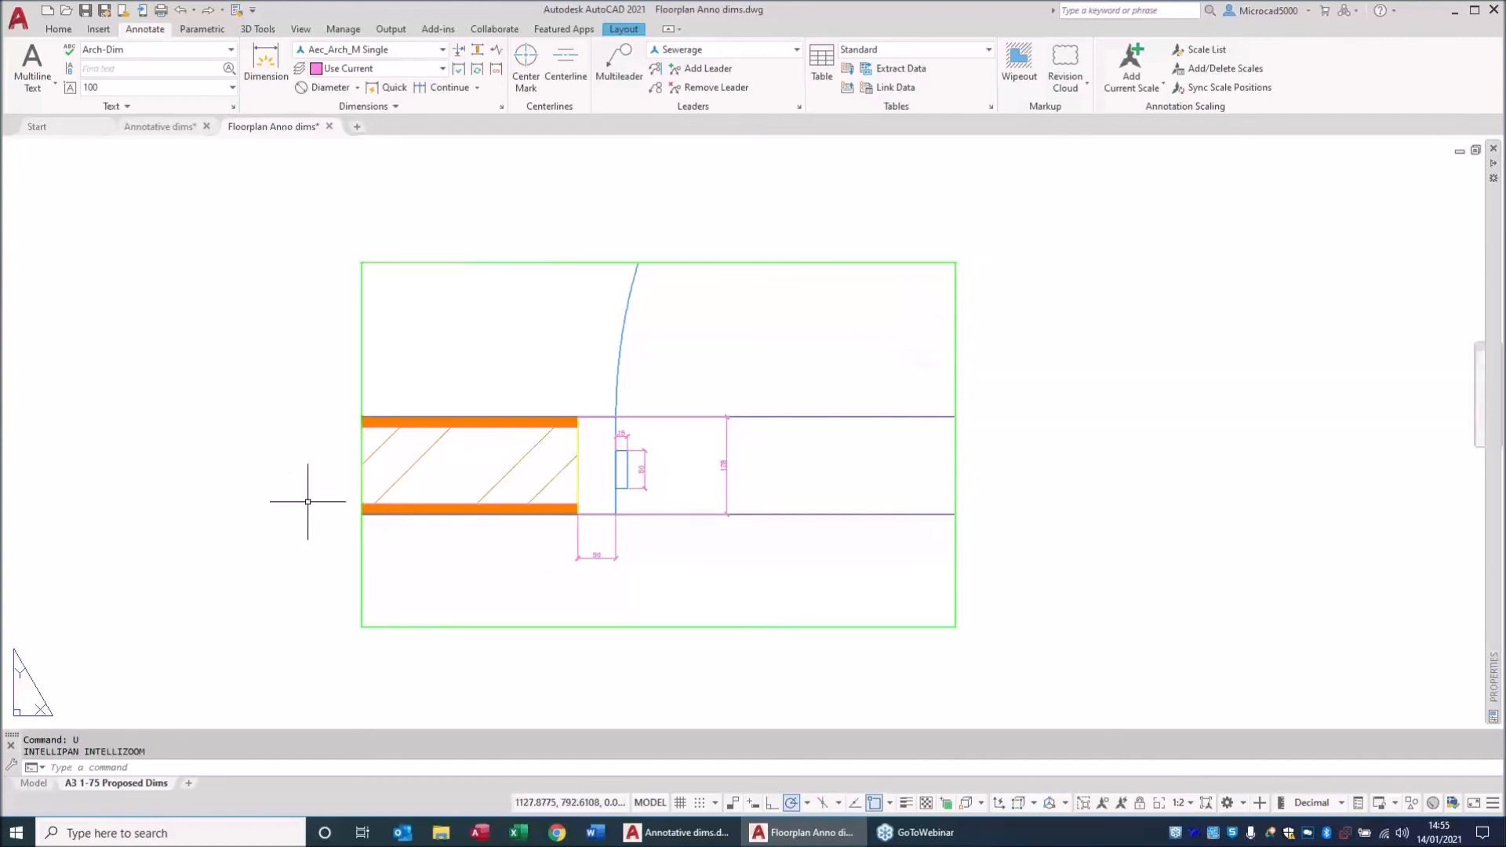
scroll(568, 470, "up", 5)
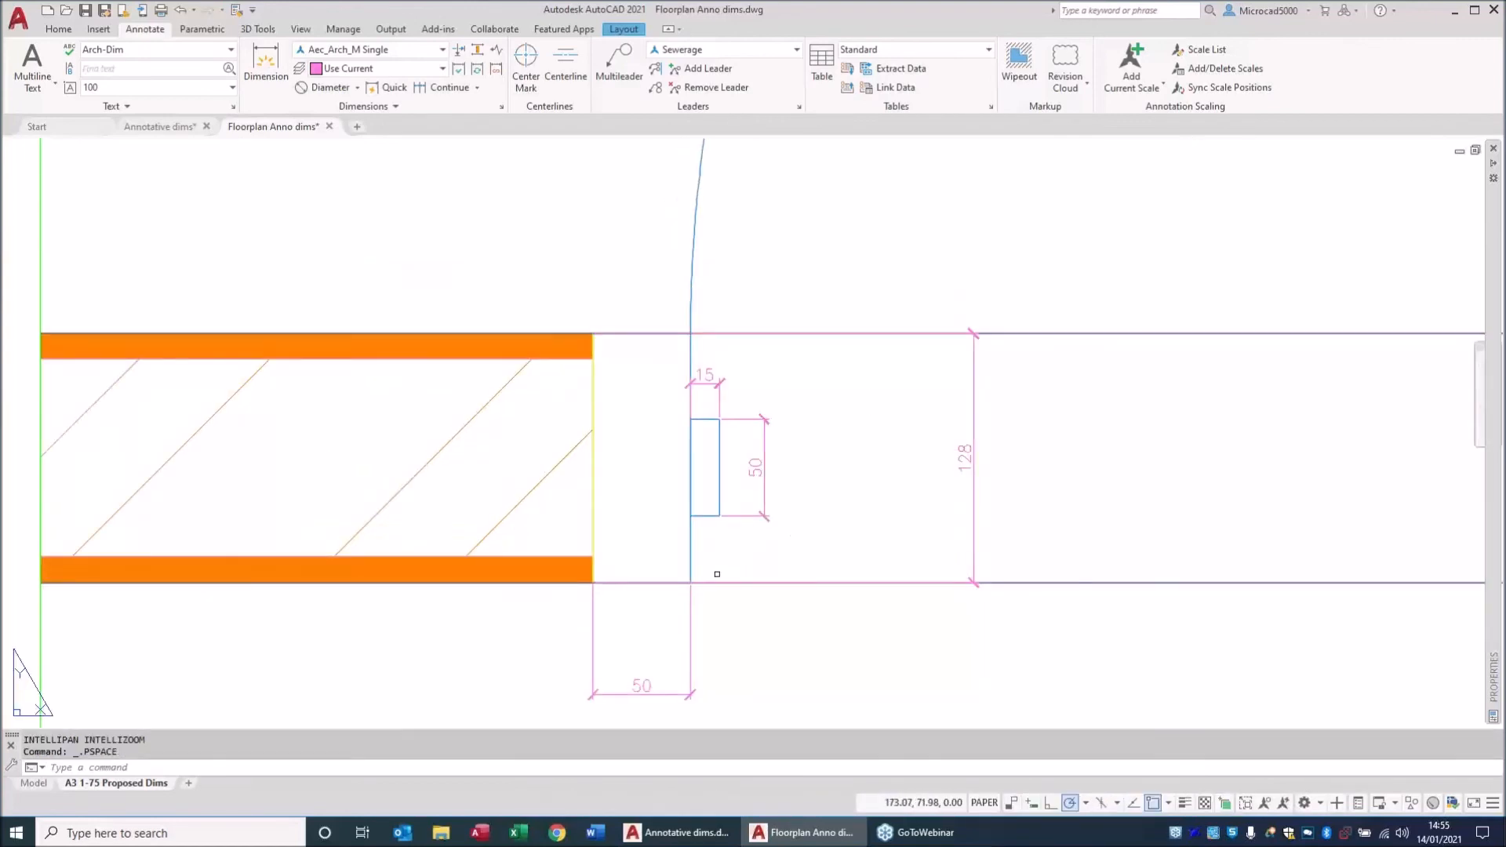
scroll(809, 509, "down", 5)
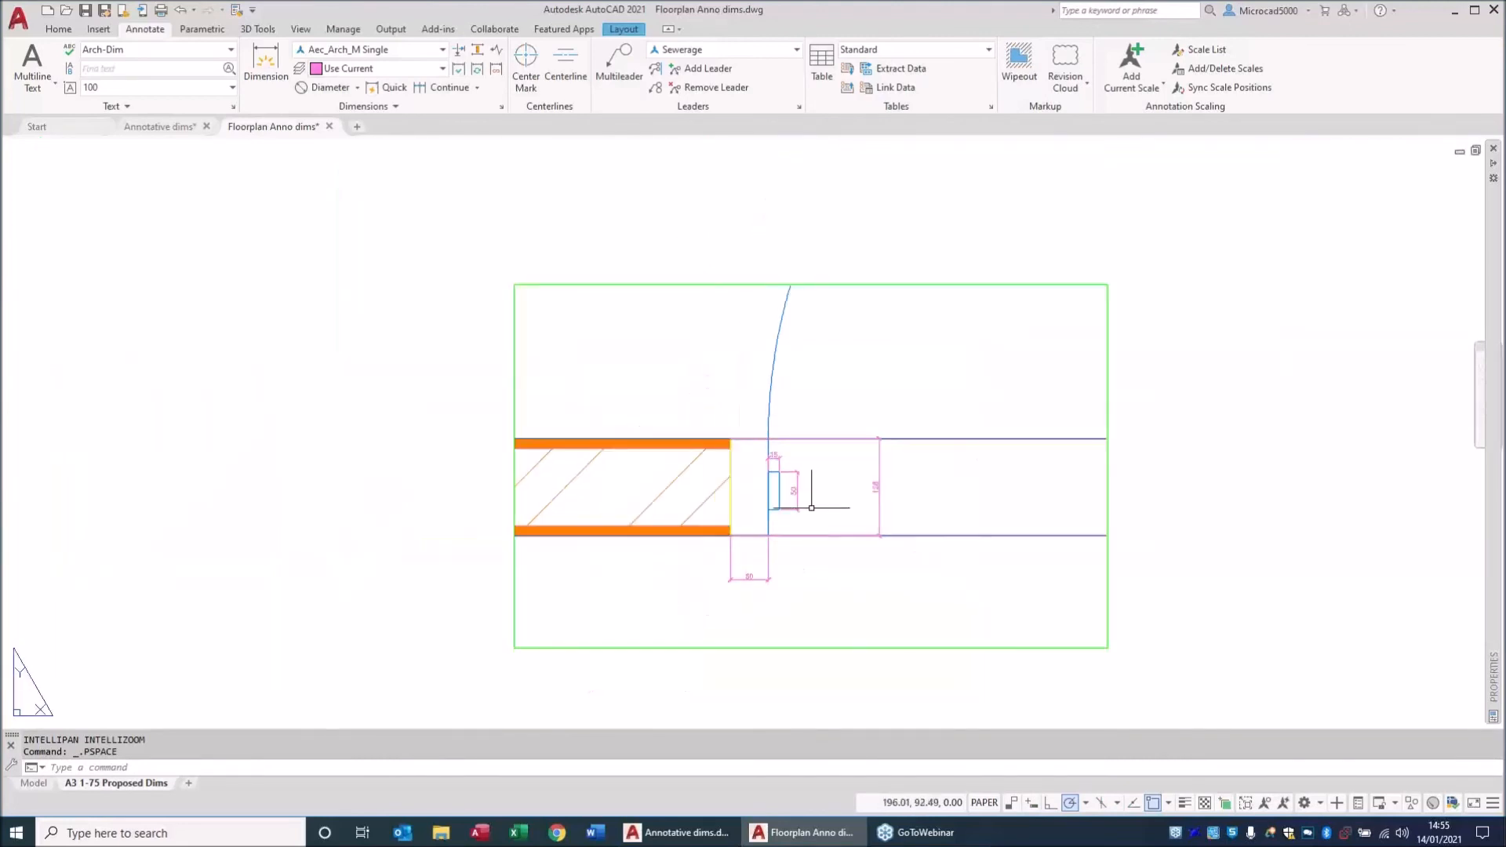
Activate the door jamb viewport and change its scale to 1:5 and 1:10 to compare the dimensions displayed.
double_click(825, 552)
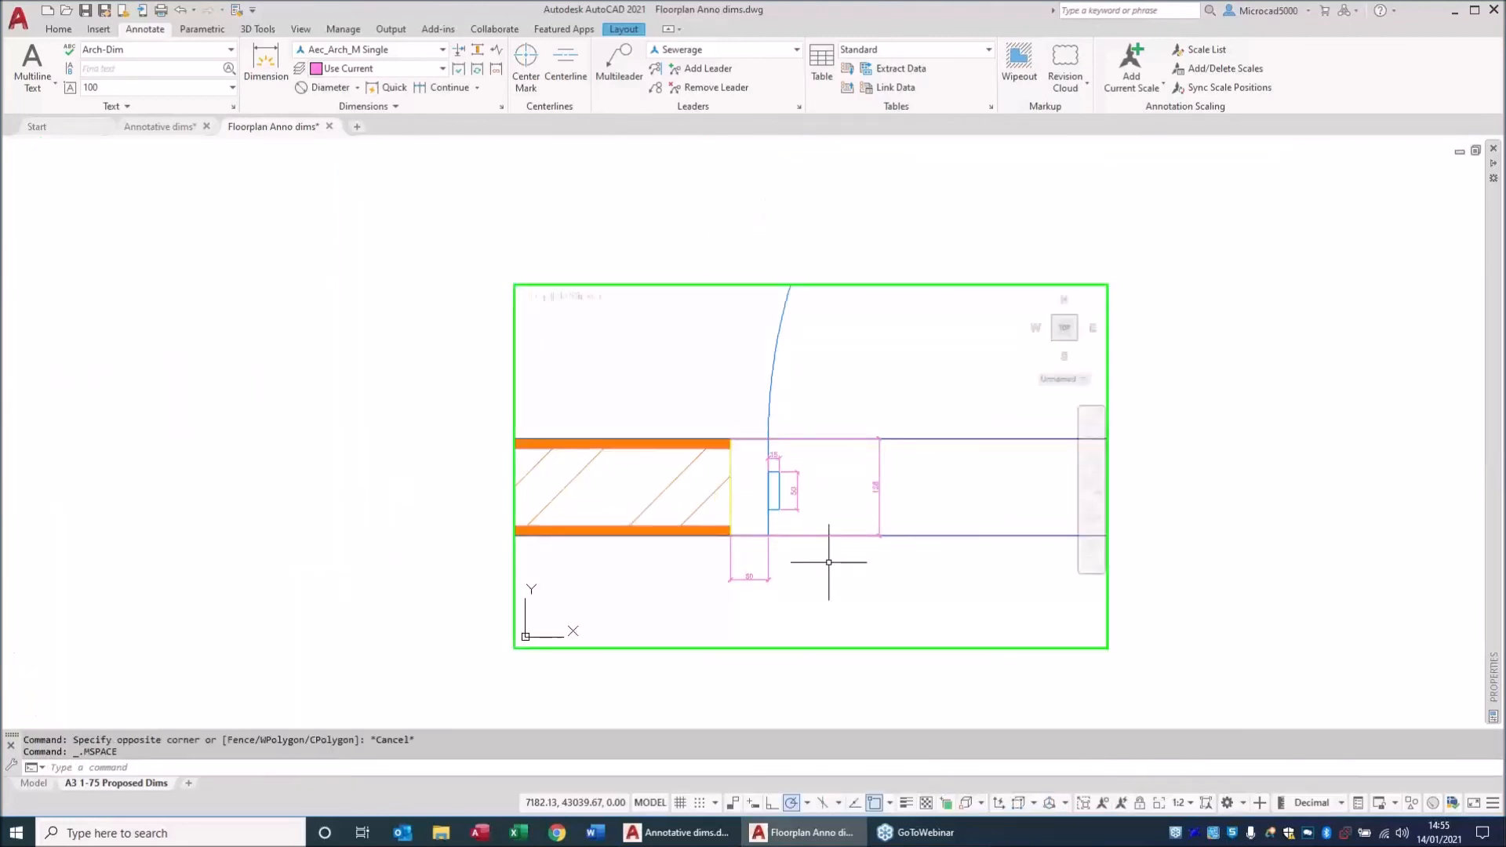
left_click(1190, 804)
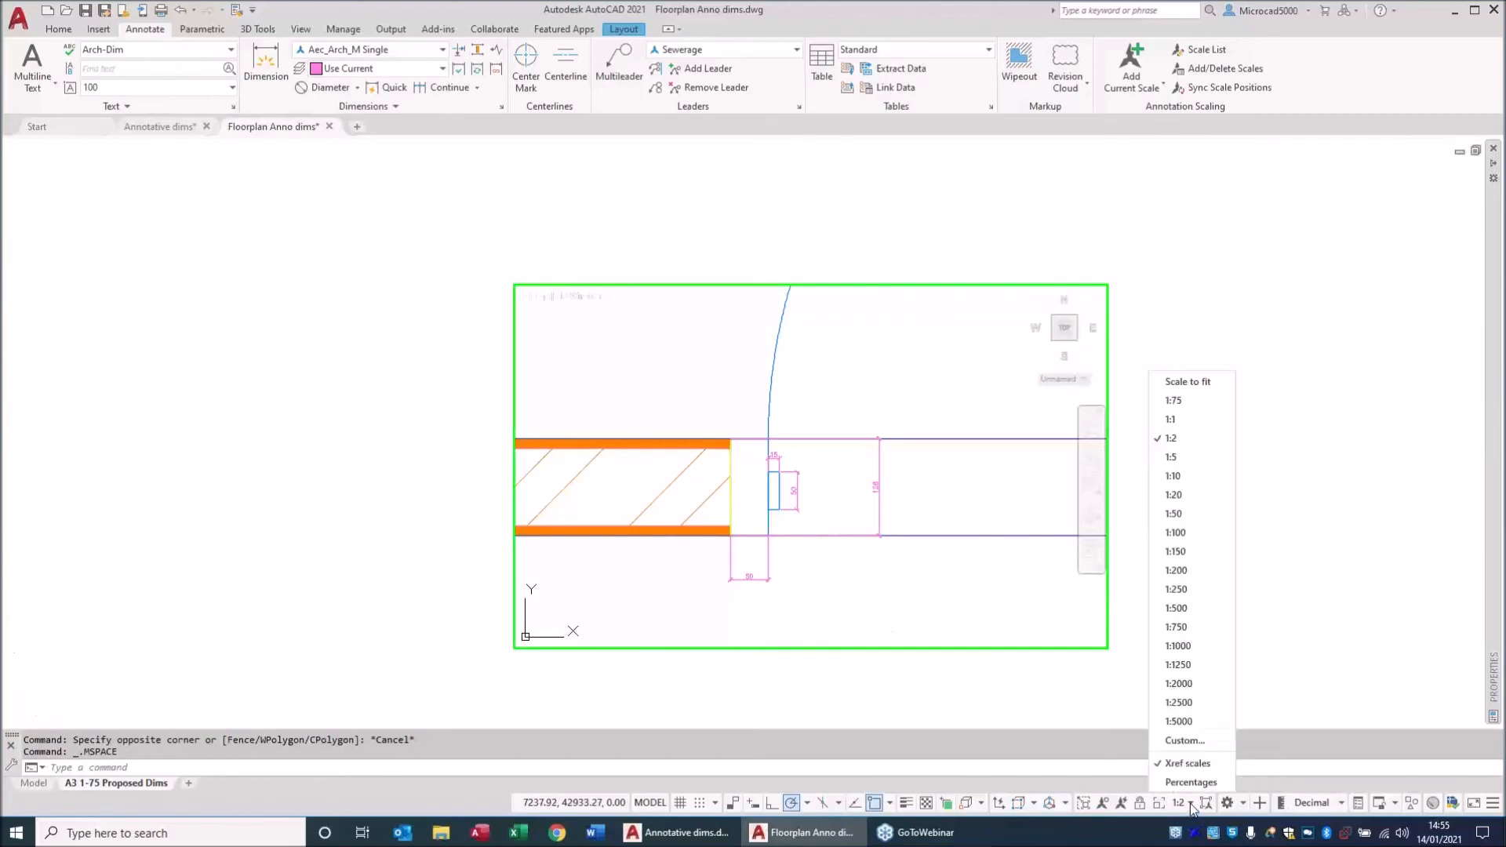
left_click(1171, 457)
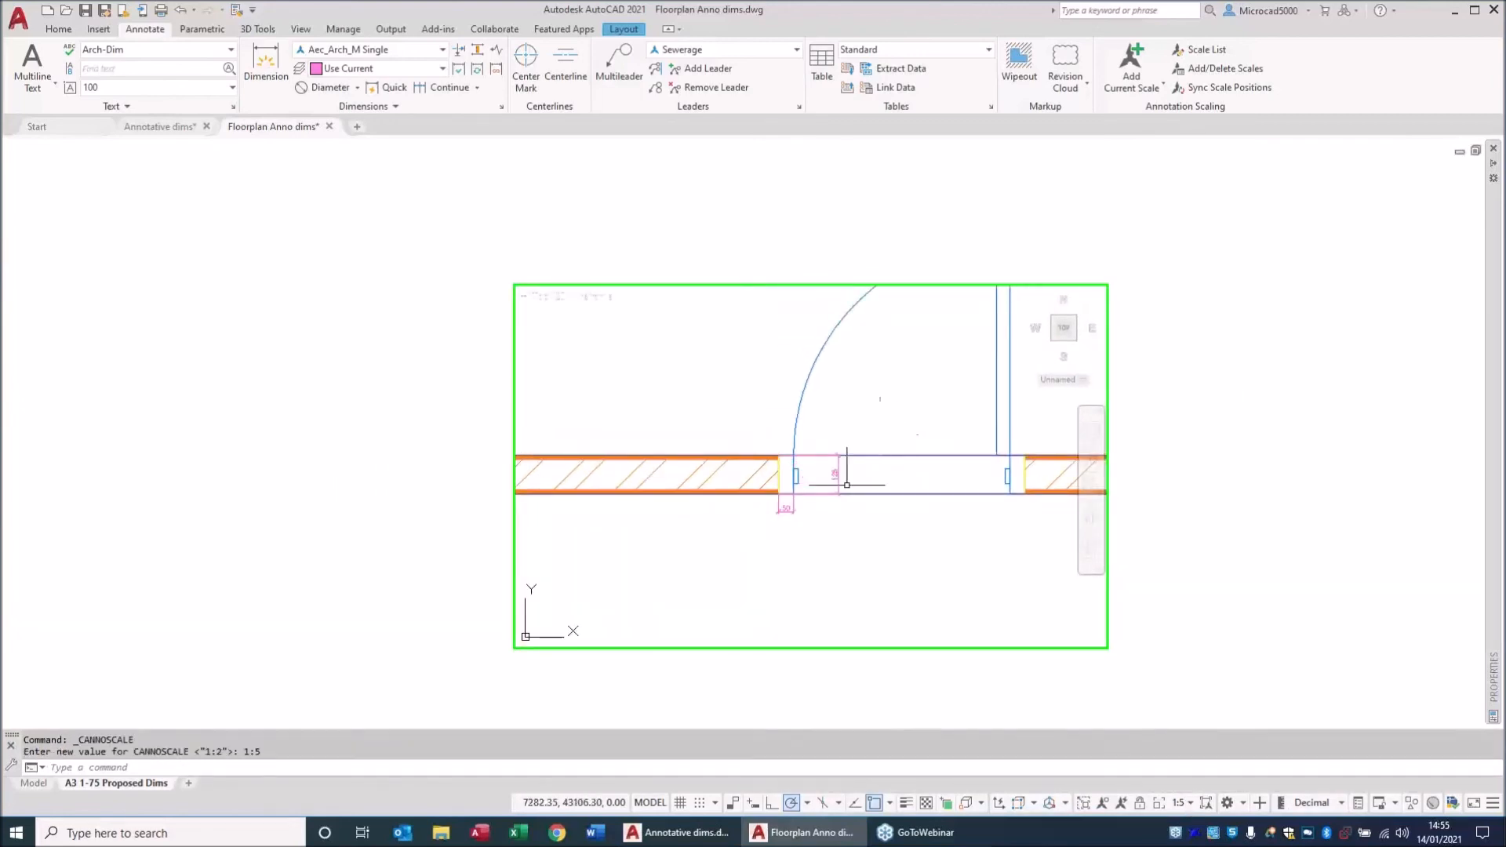
left_click(1190, 804)
left_click(1174, 476)
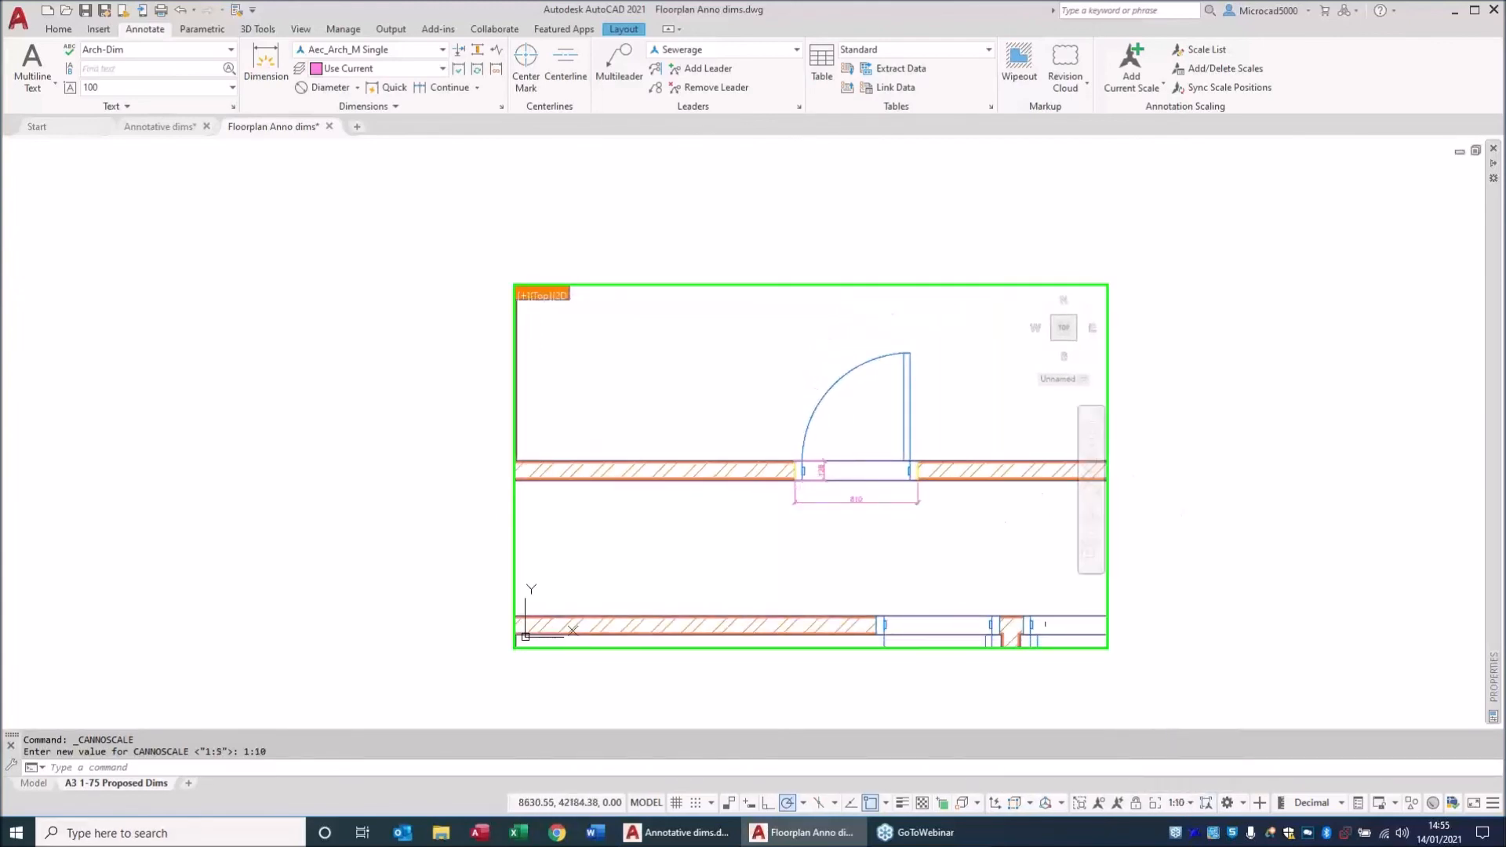
Change the viewport scale through 1:20 and 1:50 to 1:100 to compare the room and overall building dimensions.
left_click(1190, 803)
left_click(1169, 495)
middle_click_drag(804, 380, 779, 541)
left_click(1177, 797)
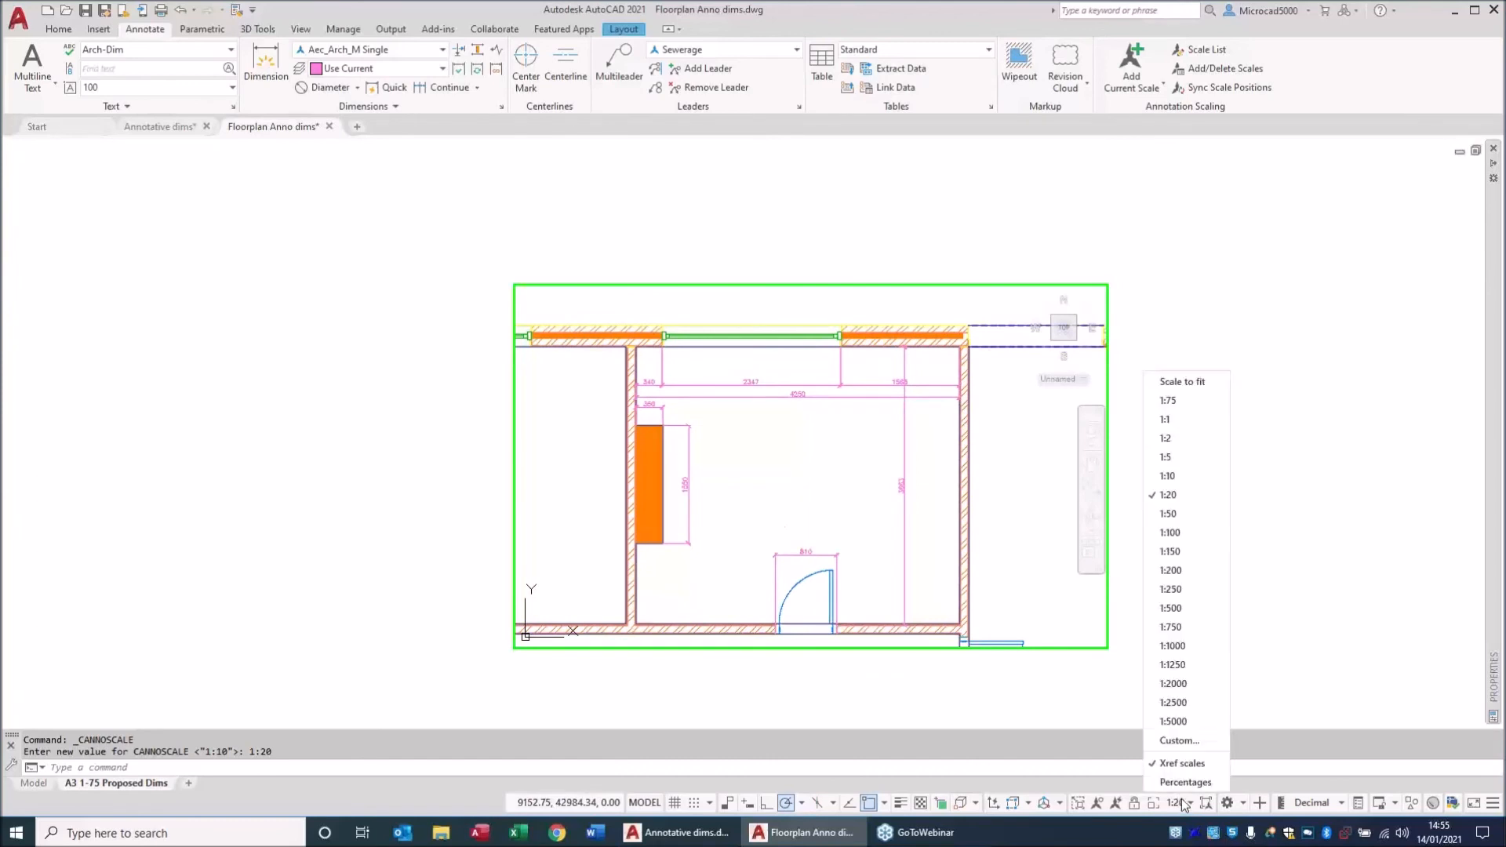
left_click(1168, 507)
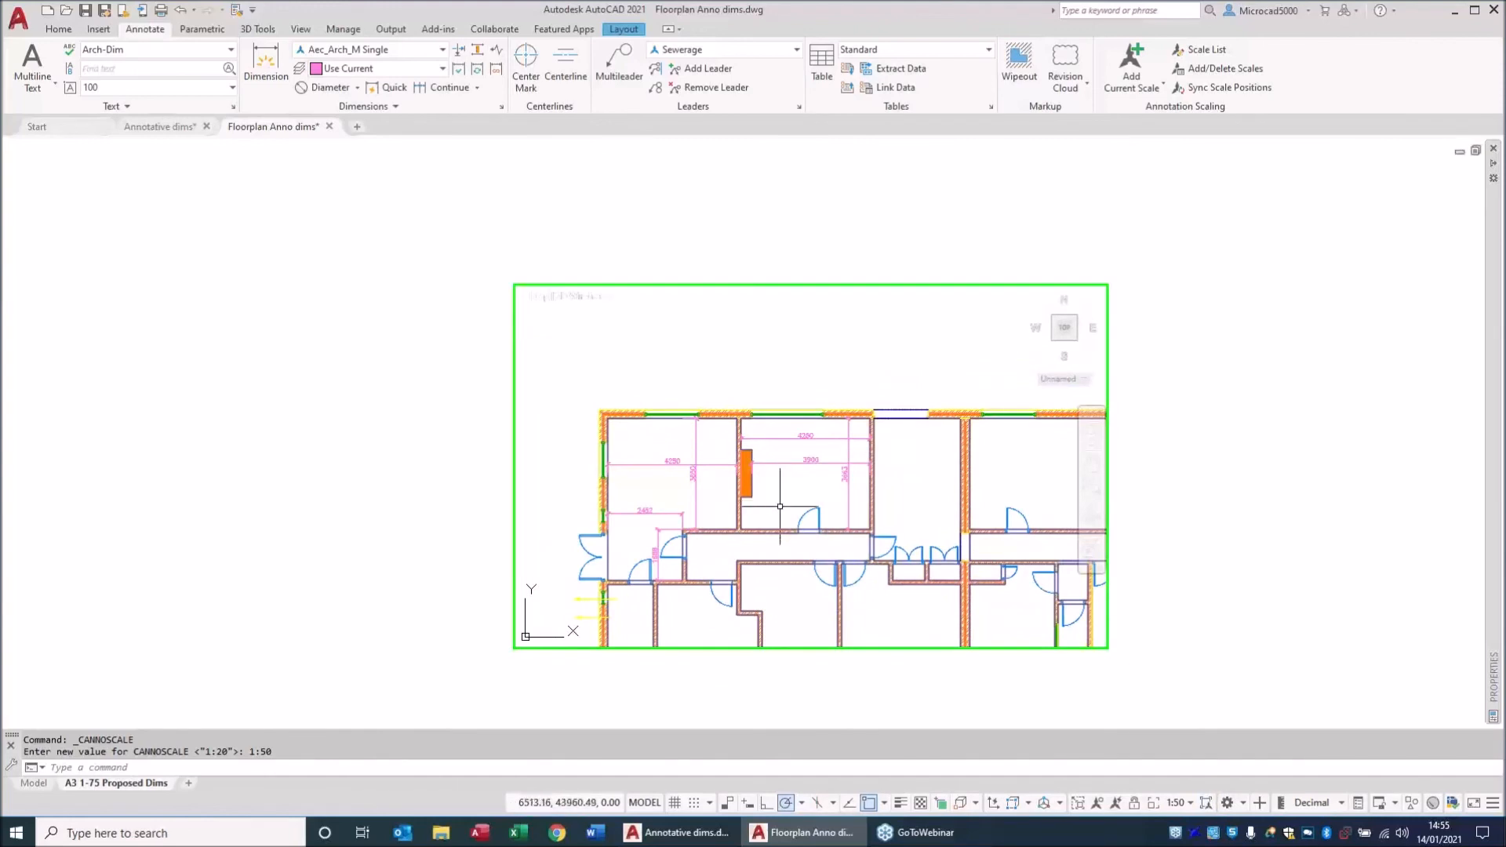
left_click(1192, 803)
left_click(1196, 532)
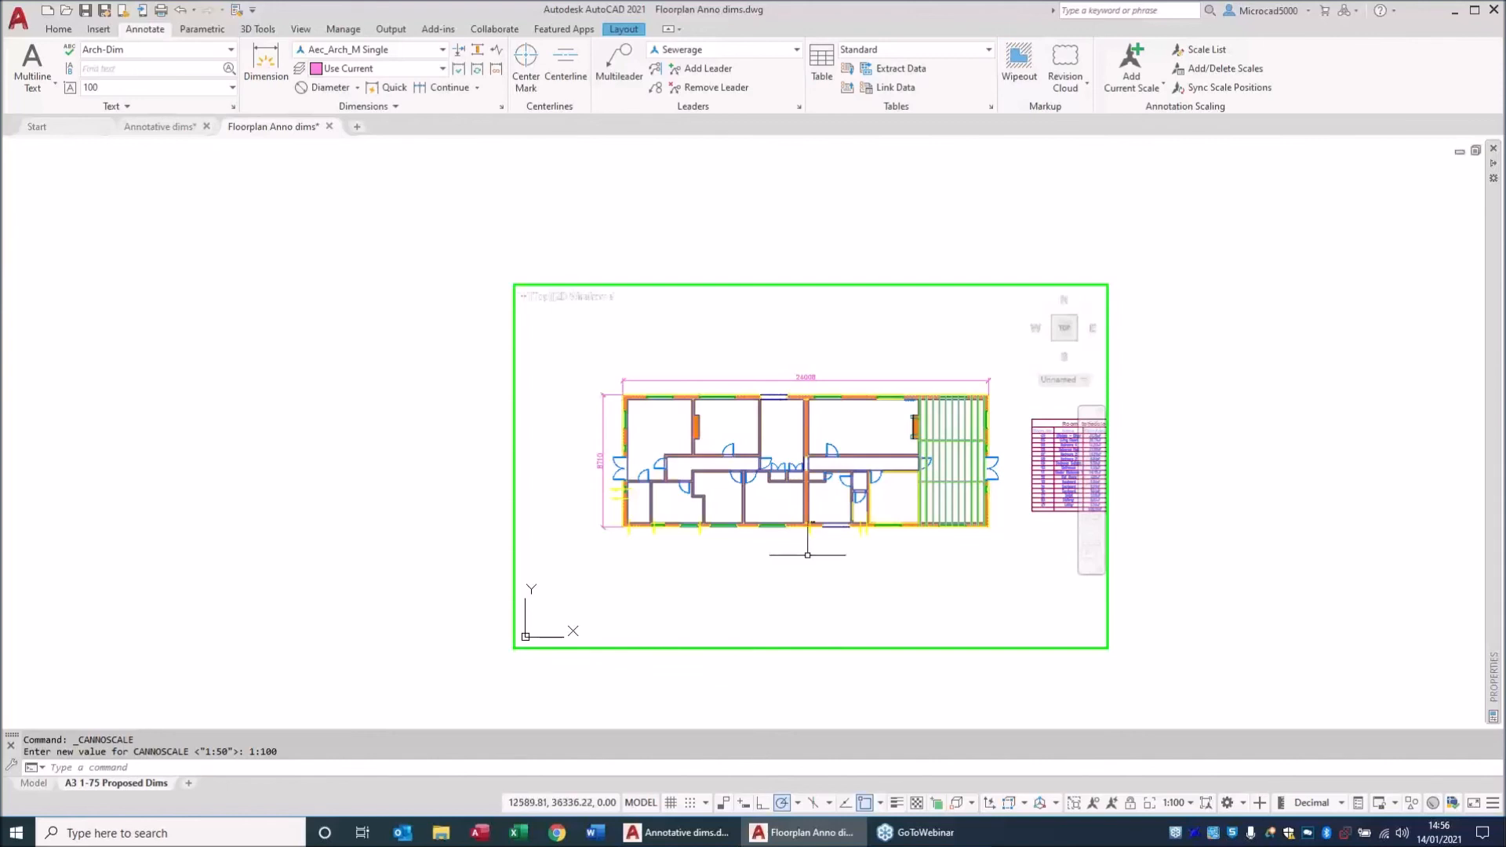
Centre the floor plan in the viewport and return the viewport scale to 1:50 to view the room dimensions.
middle_click_drag(561, 612, 607, 610)
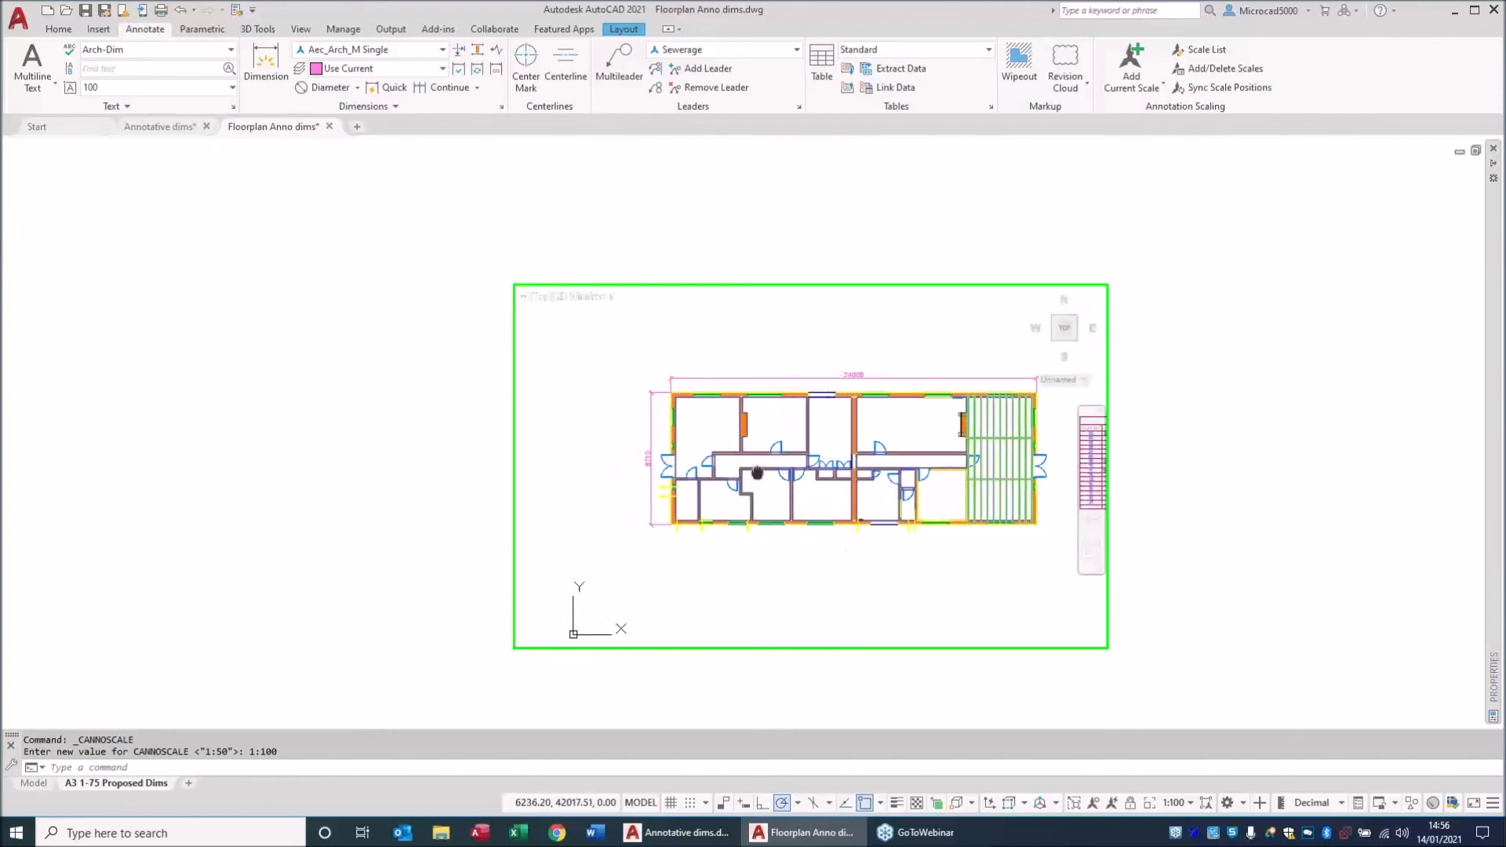
left_click(1189, 803)
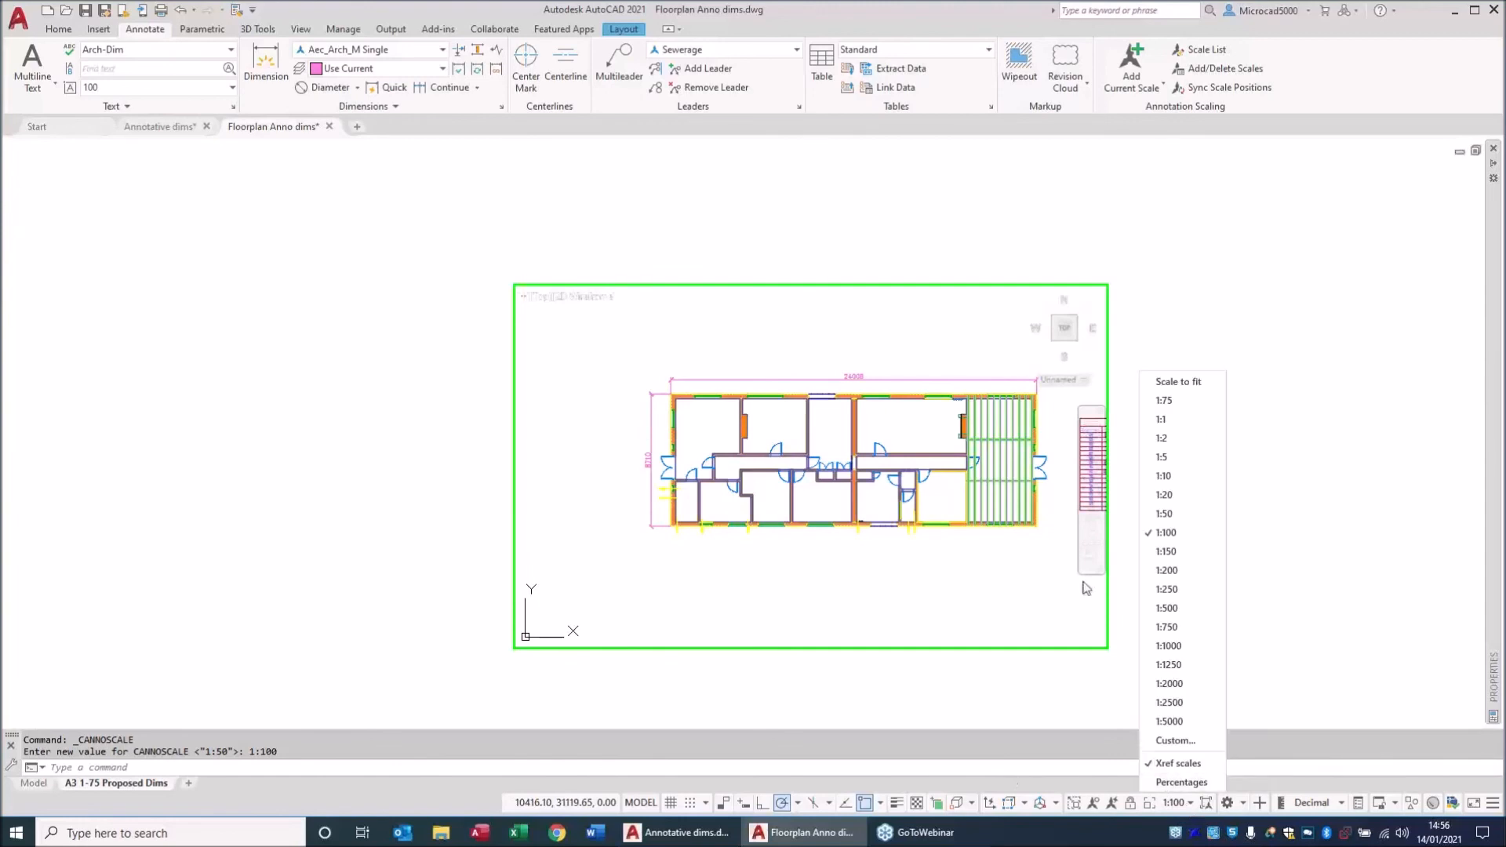
left_click(1166, 514)
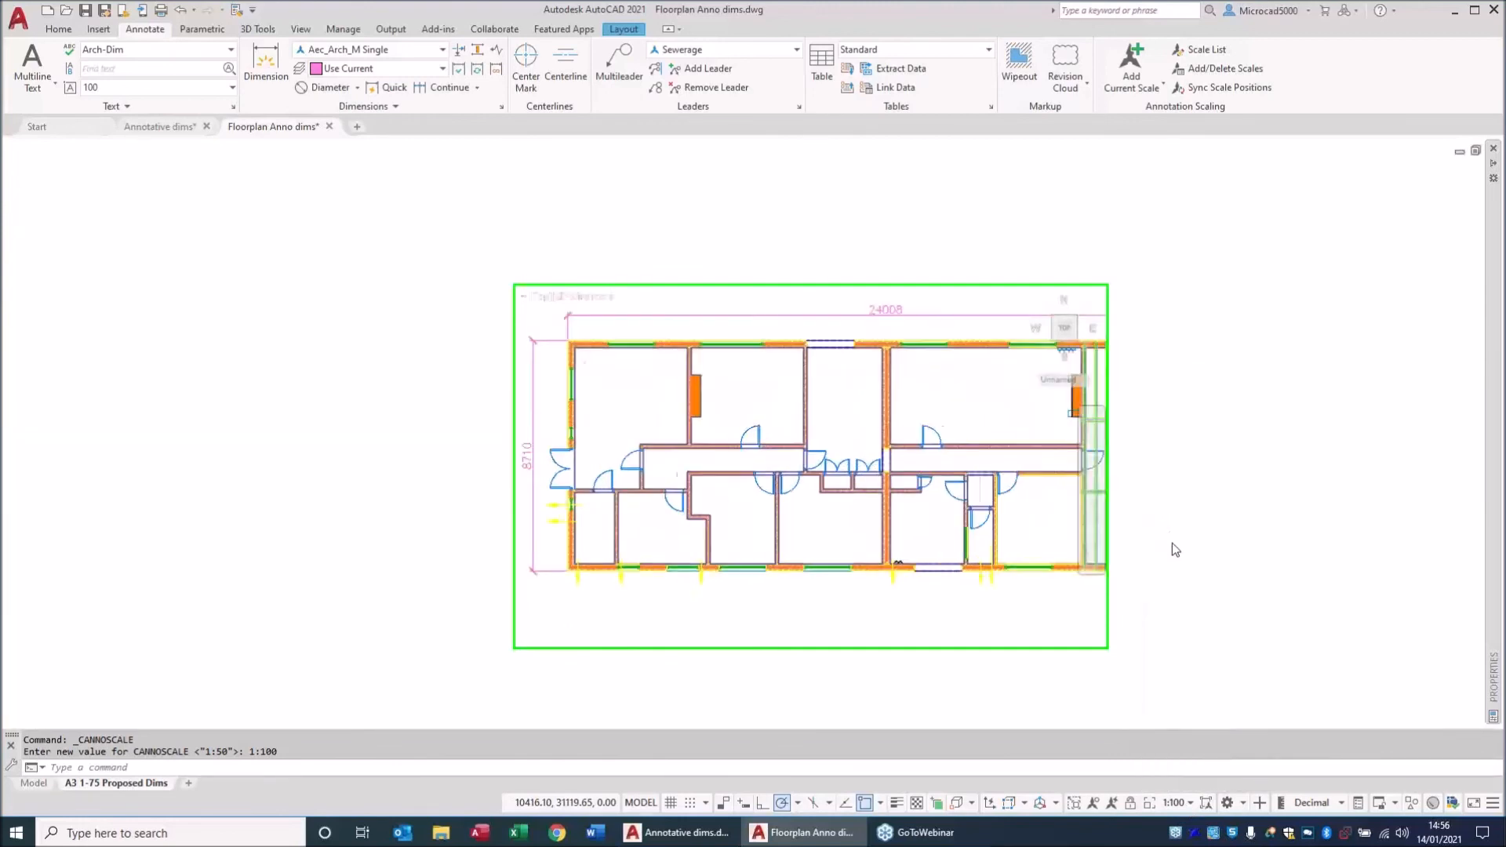
left_click(1190, 804)
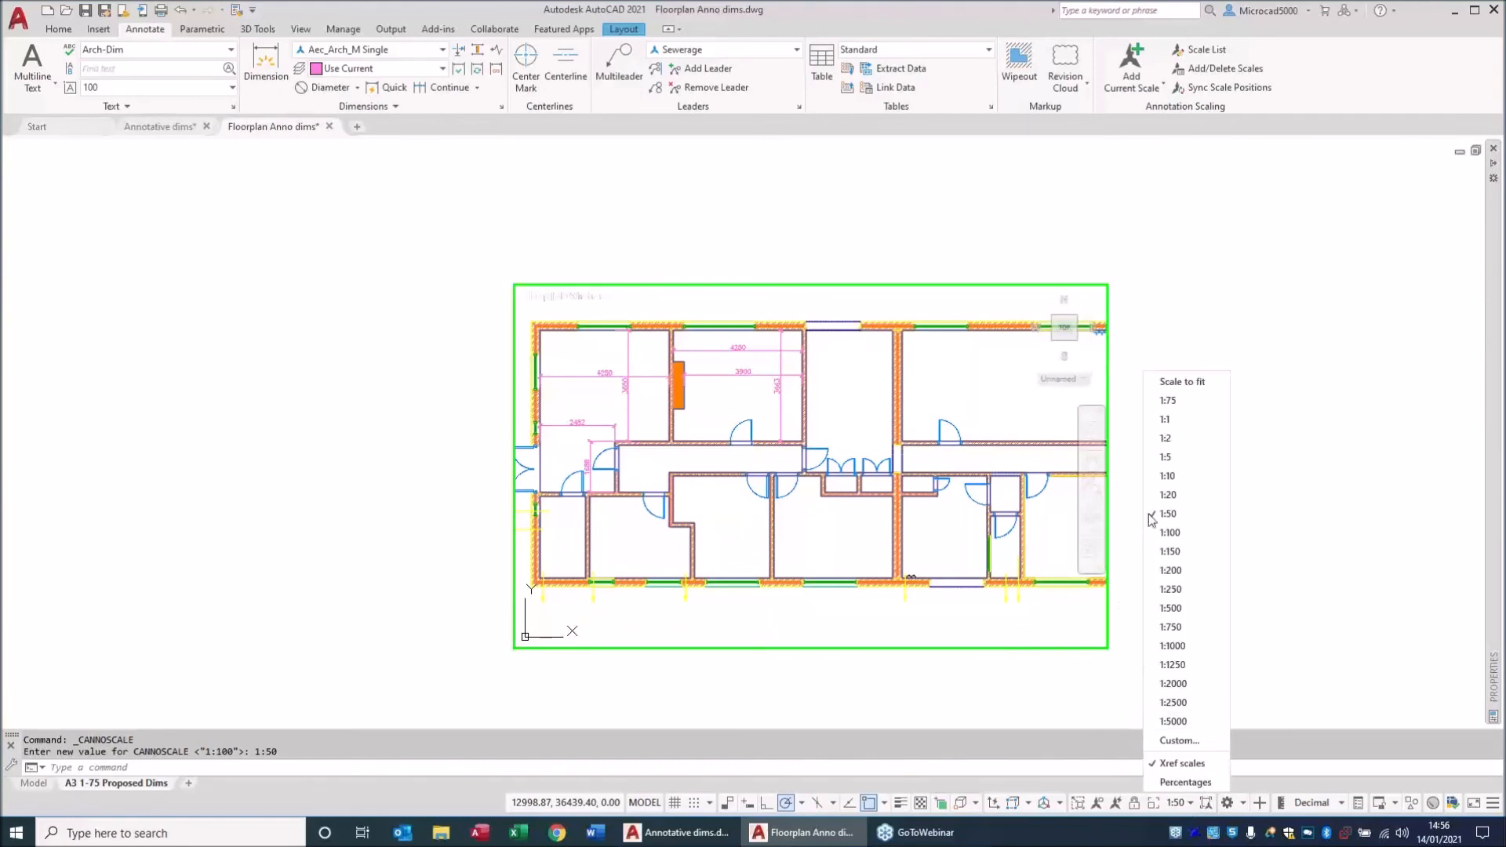
left_click(1155, 510)
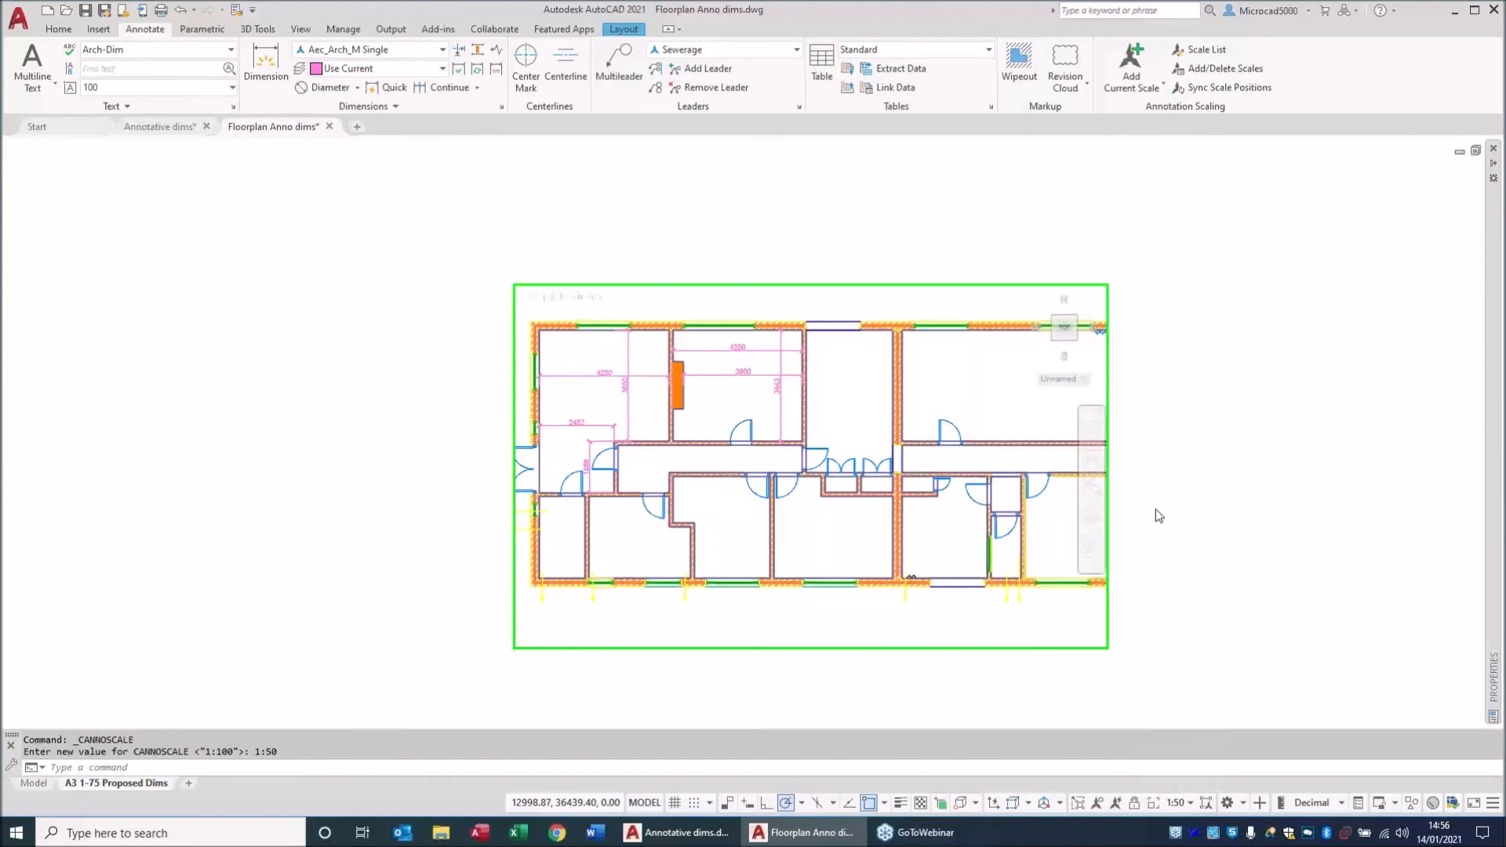
Step the viewport scale through 1:20, 1:10 and 1:5 back to 1:2, keeping the door jamb in view.
left_click(1177, 803)
left_click(1185, 478)
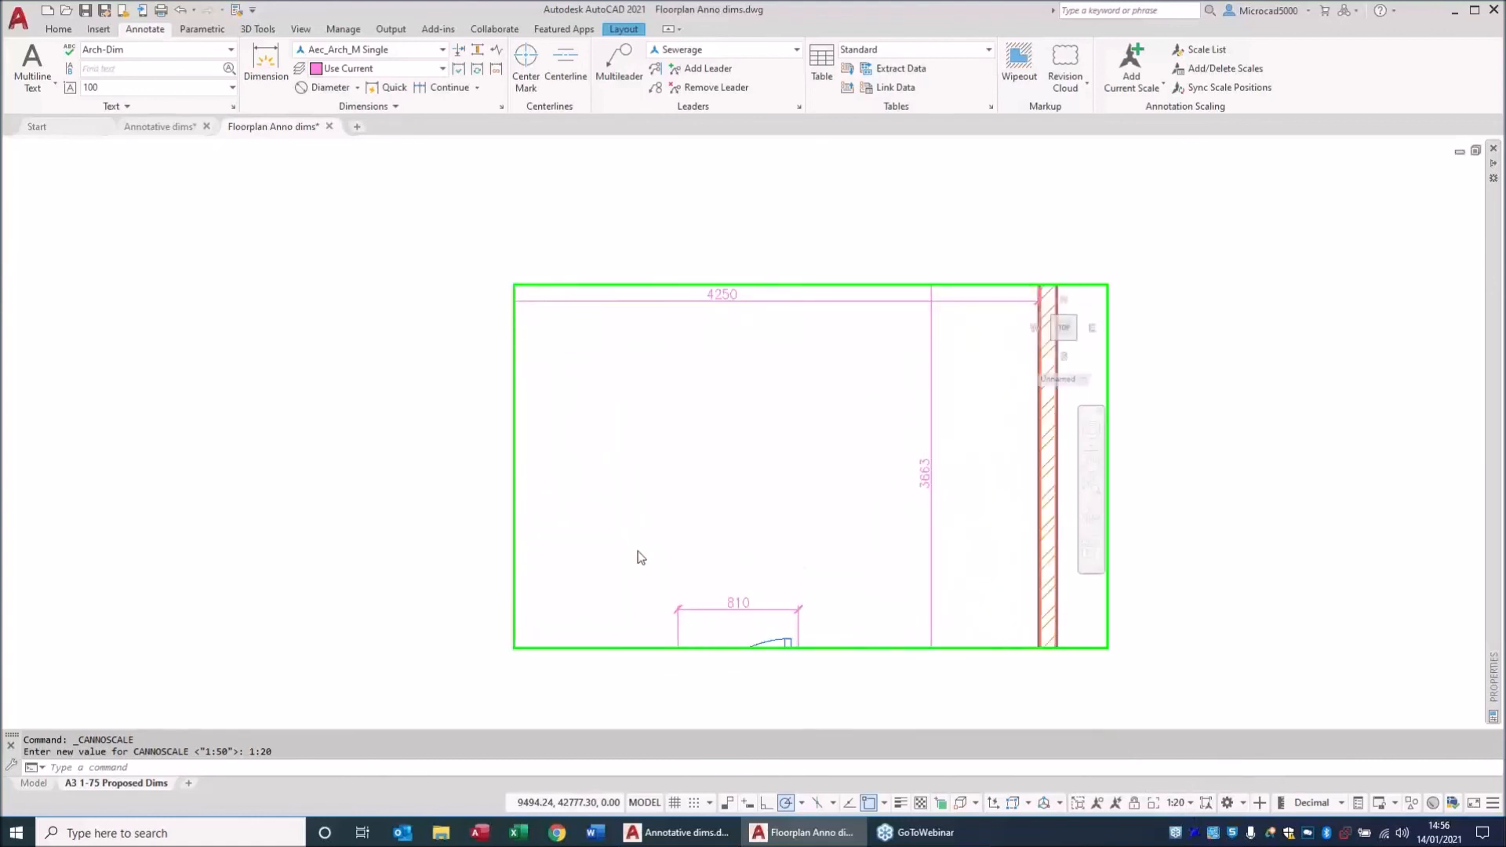
left_click(1177, 803)
left_click(1168, 457)
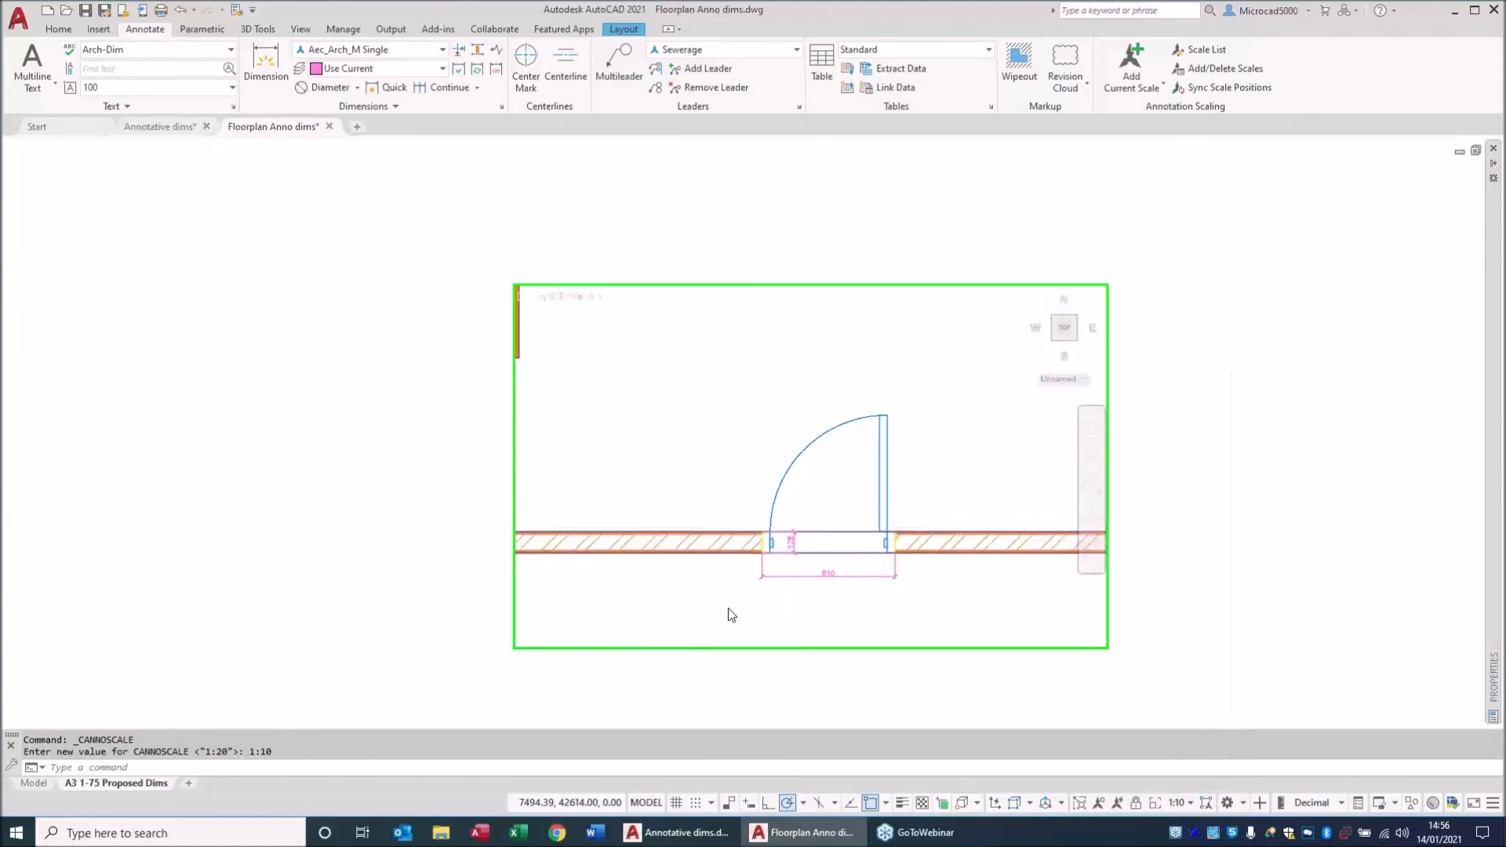
middle_click_drag(710, 527, 729, 461)
left_click(1179, 802)
left_click(1176, 438)
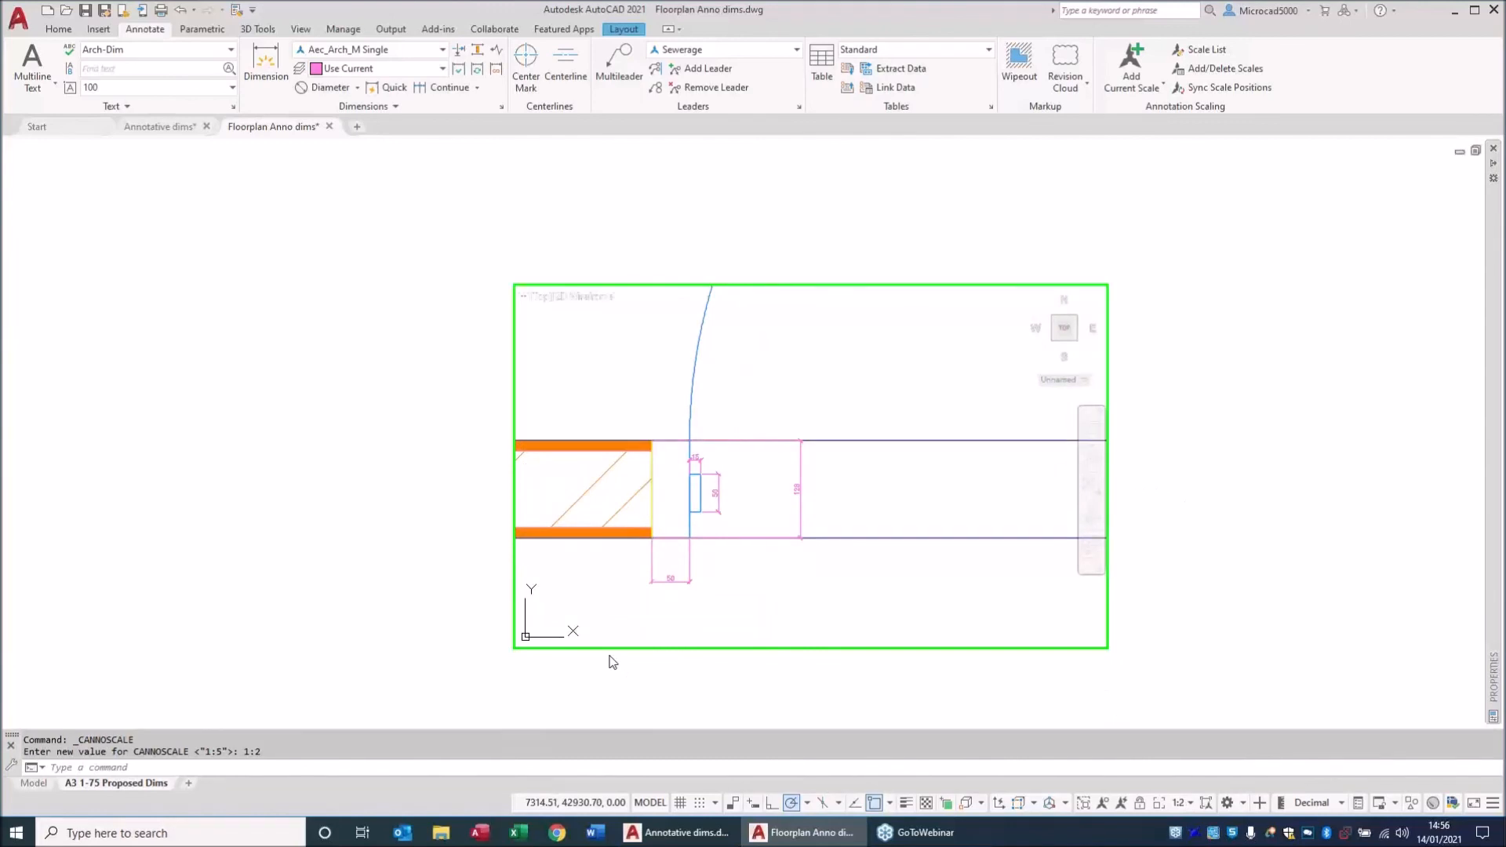
Return to model space, show annotative objects at all scales, and enable automatic adding of scales to annotative objects.
left_click(33, 782)
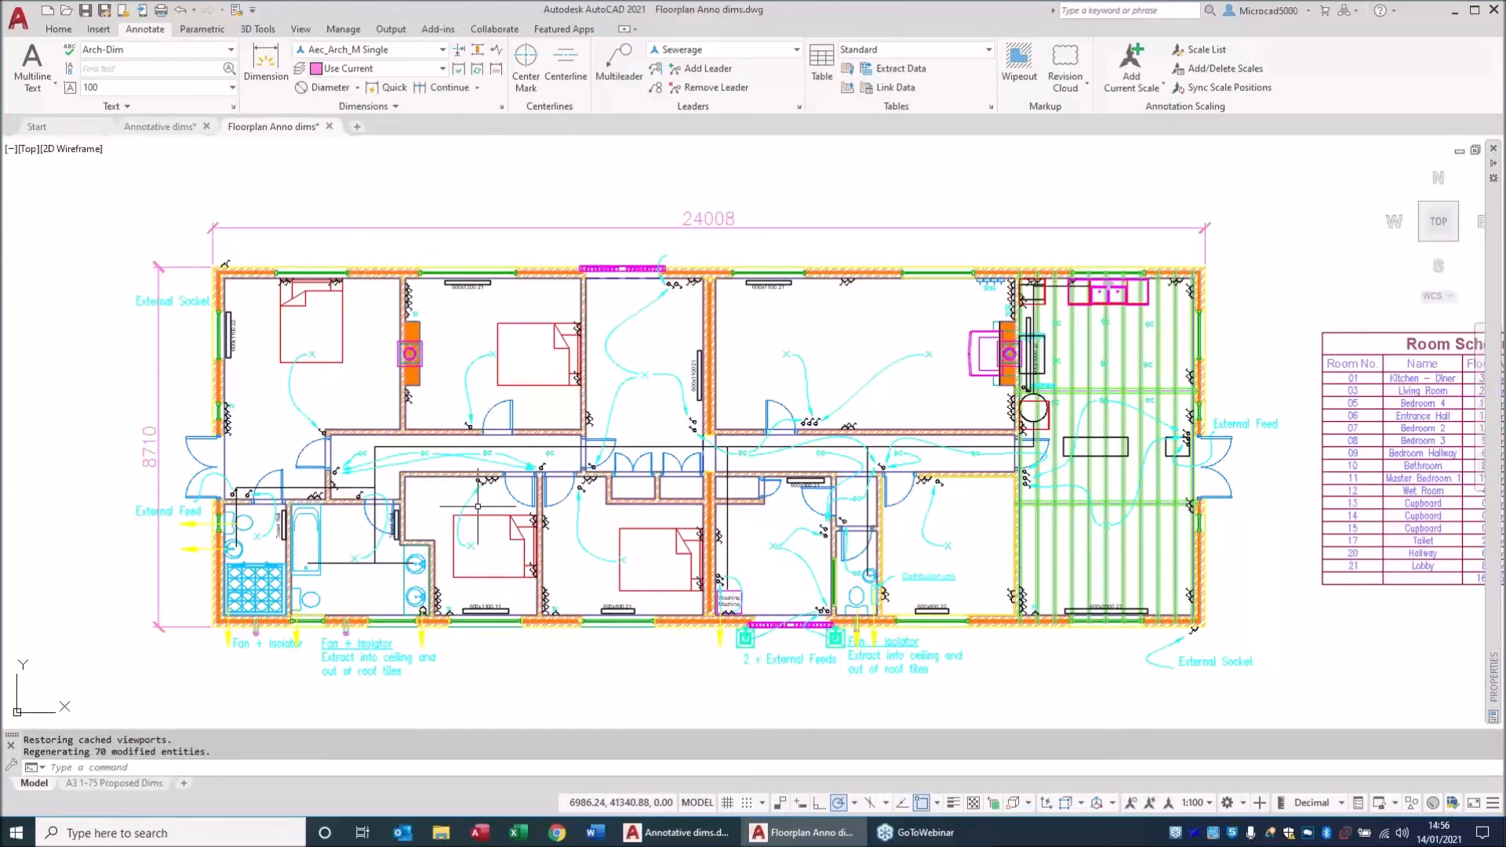
left_click(1130, 804)
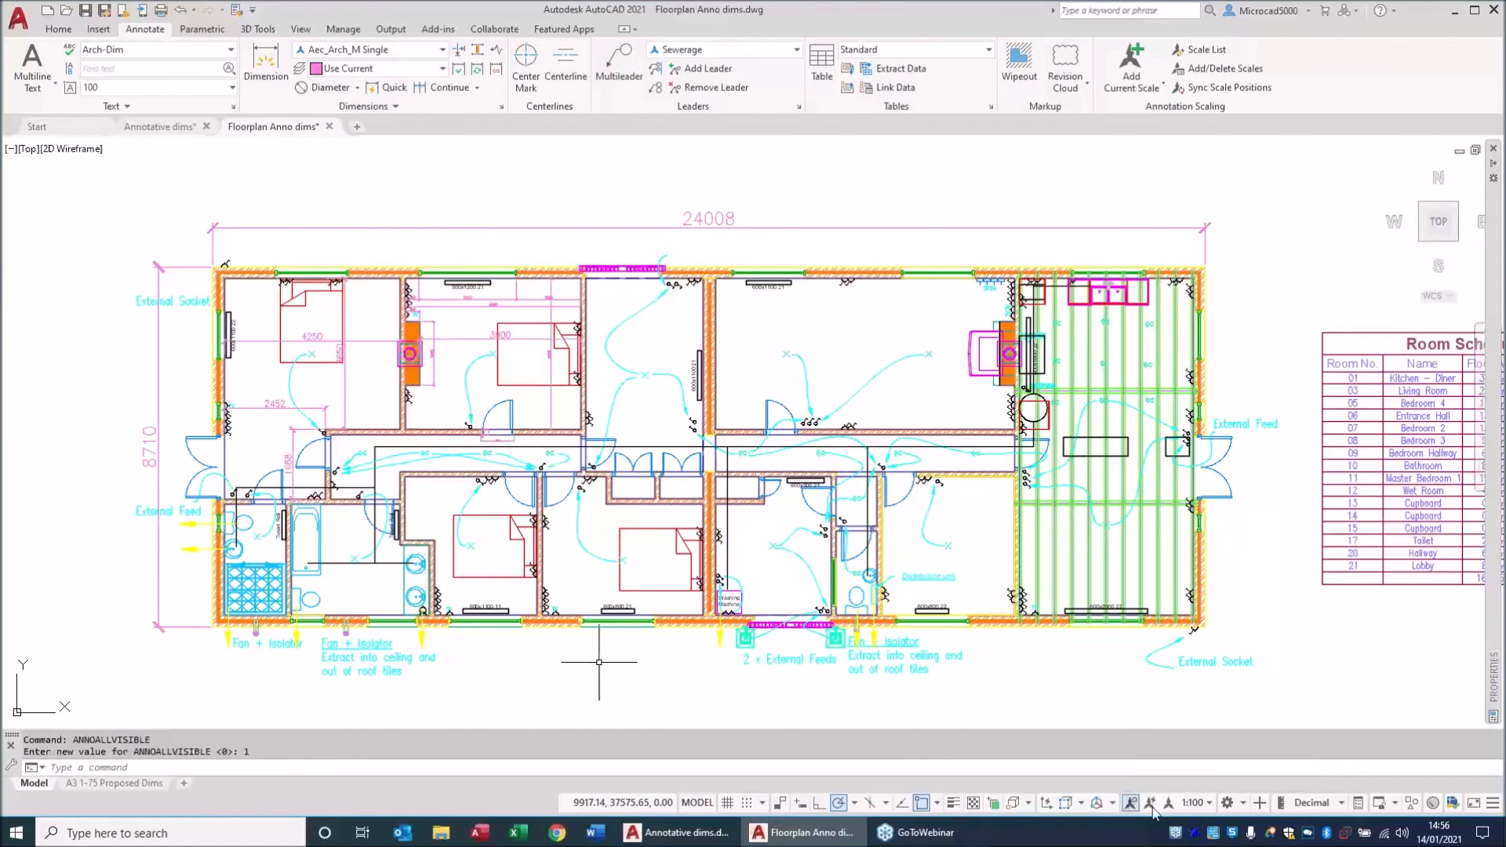
left_click(1149, 802)
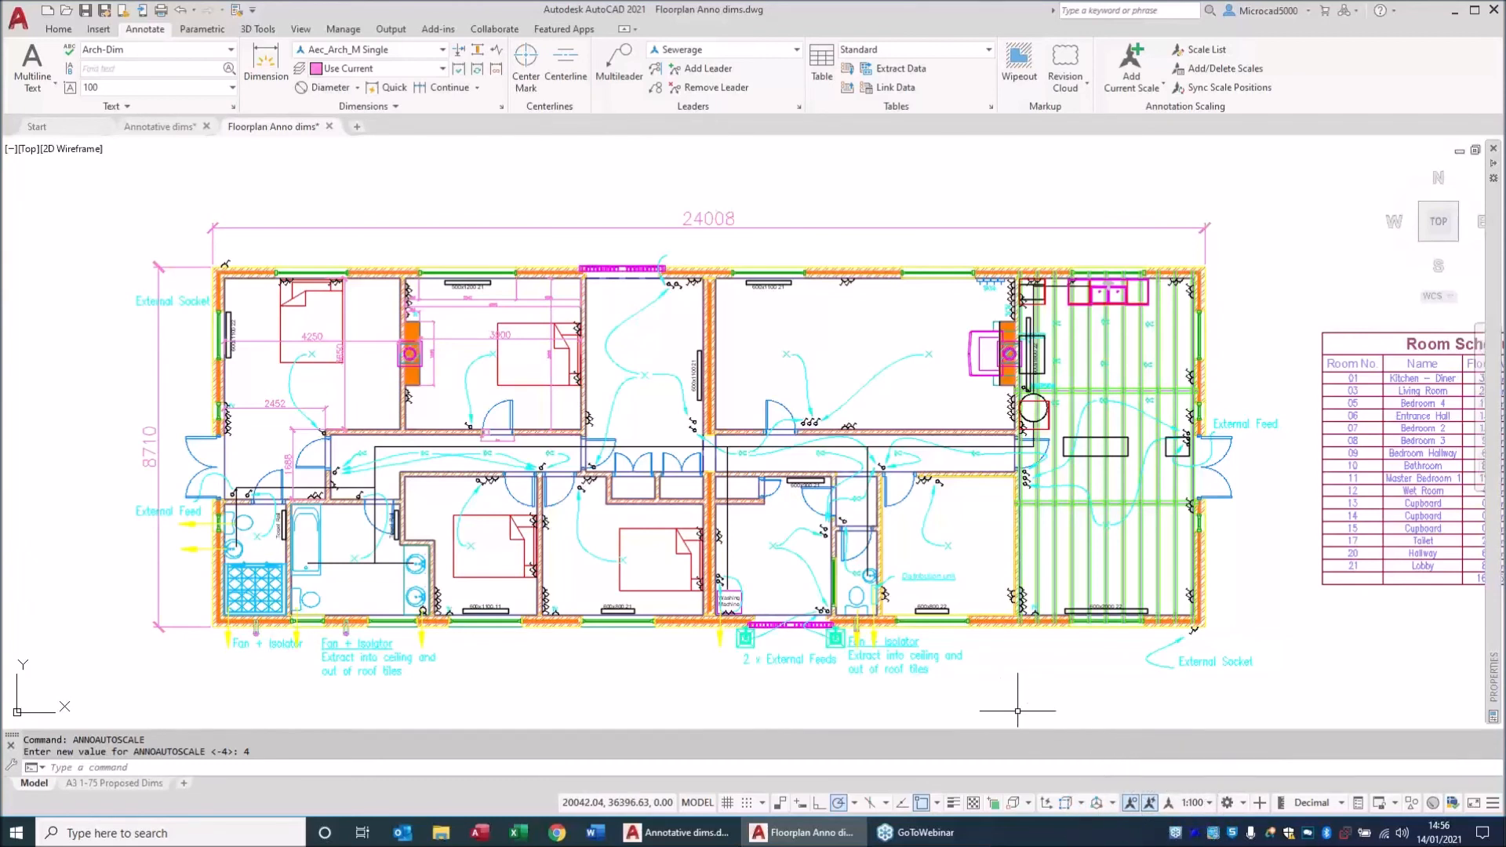
Change the floor plan's model space annotation scale to 1:2500 and to 1:1000 with automatic scale adding enabled.
left_click(1213, 810)
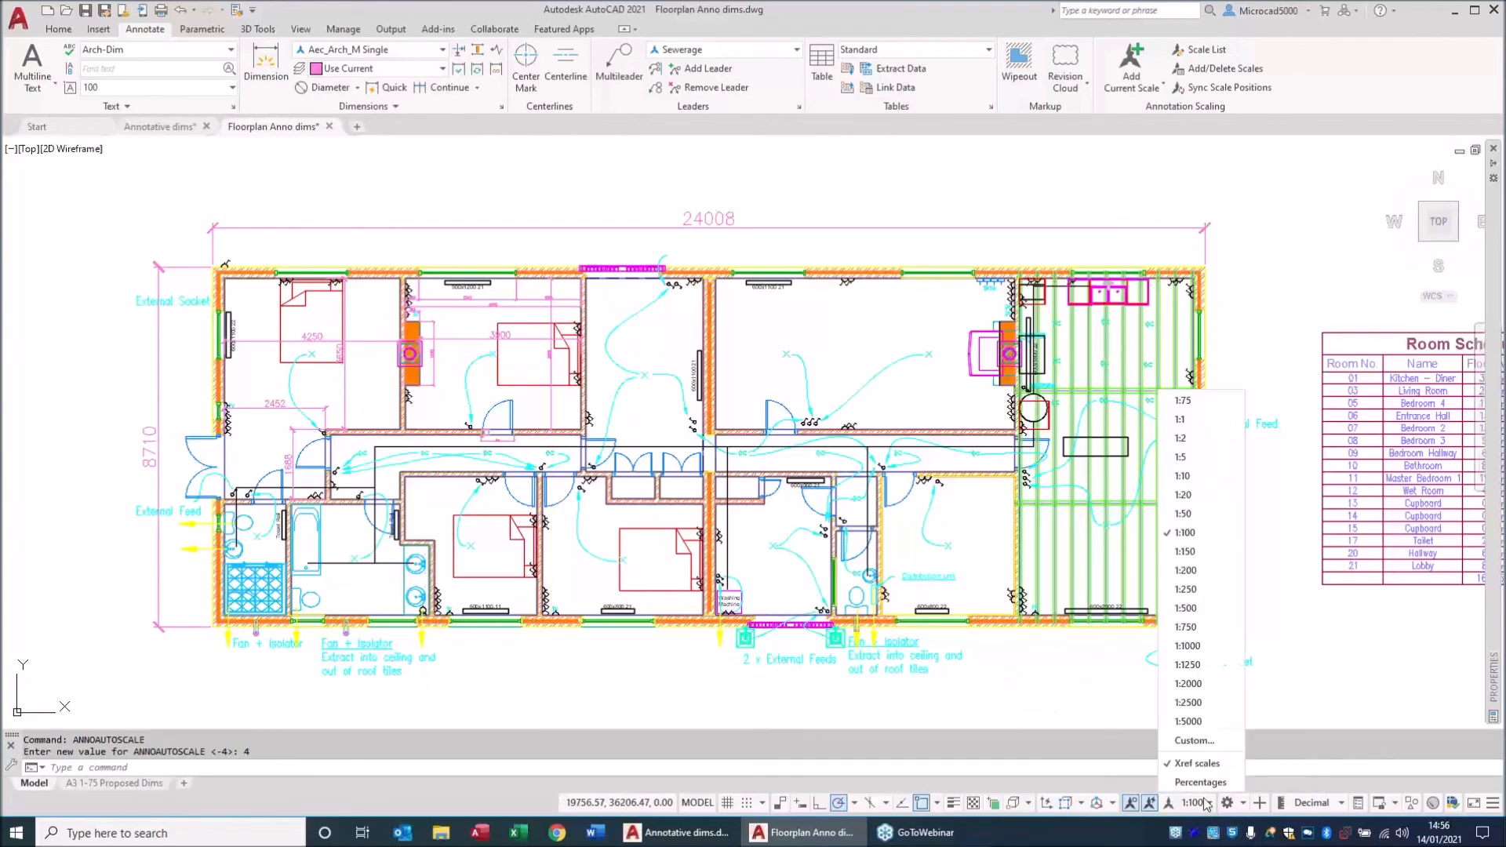
left_click(1189, 713)
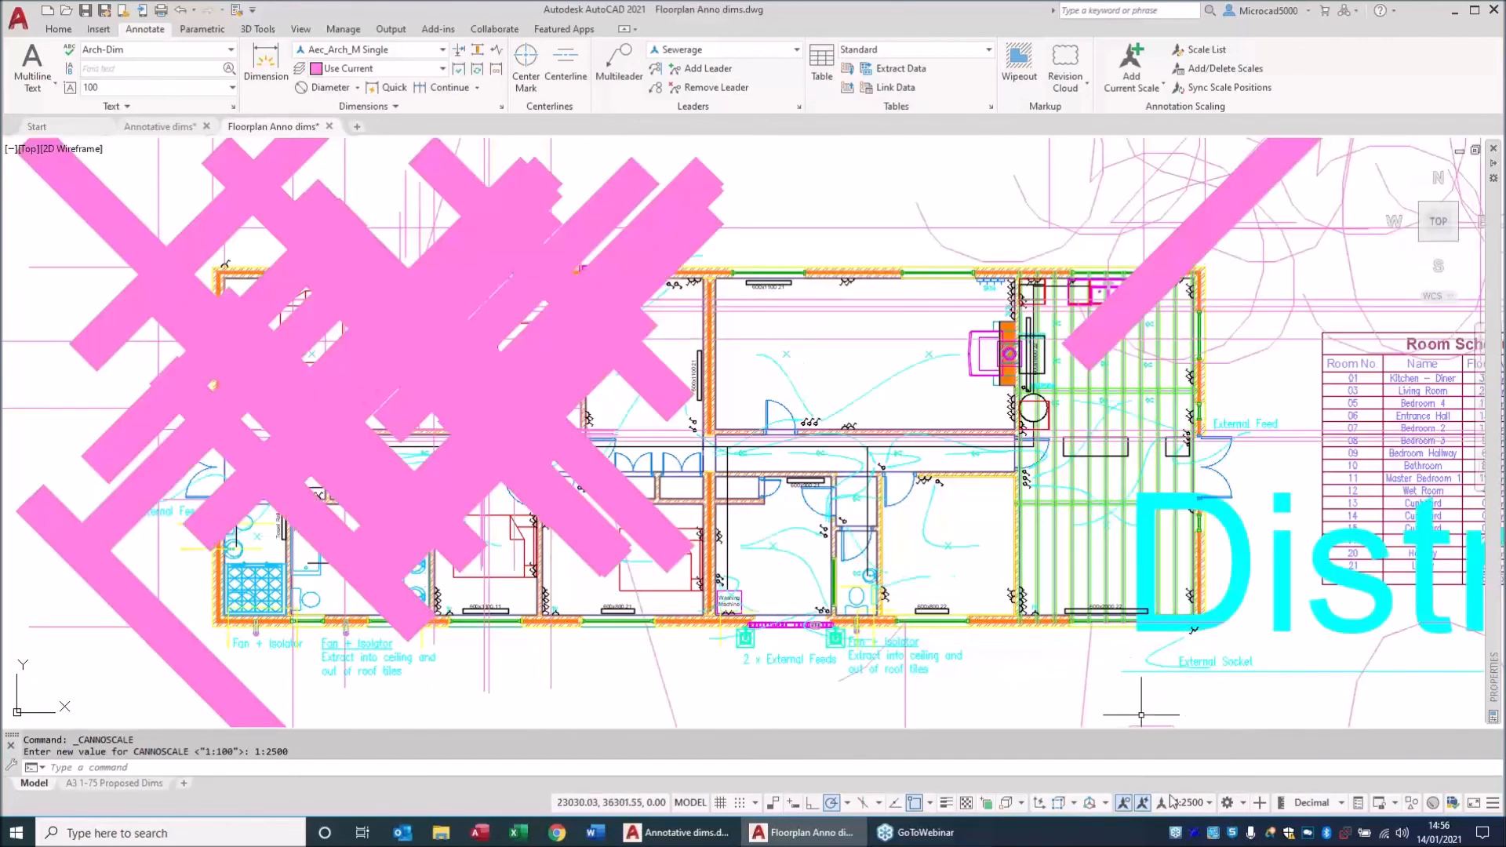
left_click(1189, 802)
left_click(1182, 626)
left_click(1190, 802)
left_click(1185, 684)
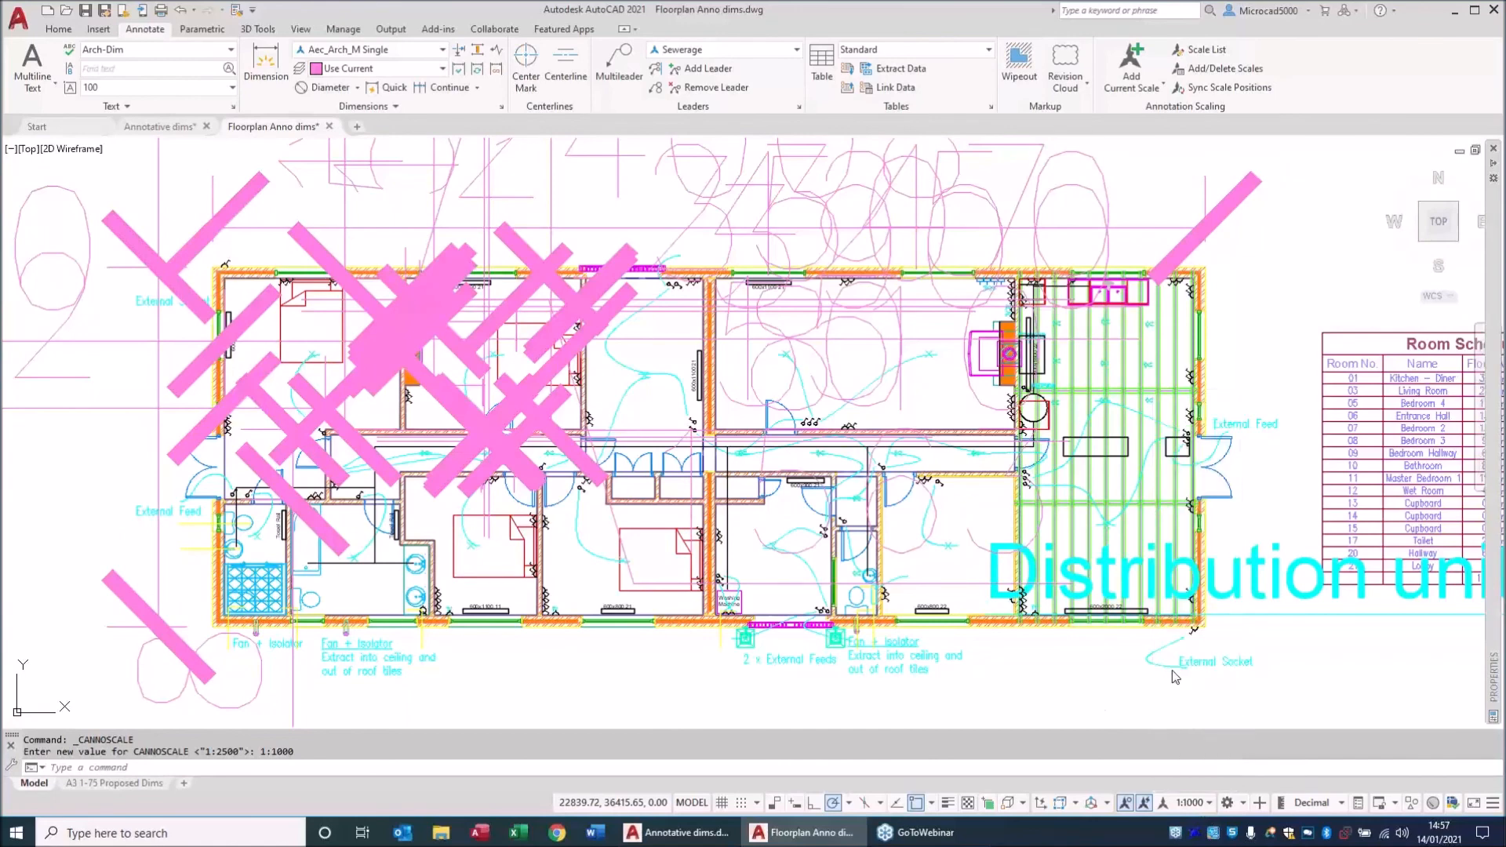
Set the model space annotation scale to 1:2000 and erase all the oversized dimensions around the floor plan.
scroll(804, 484, "down", 6)
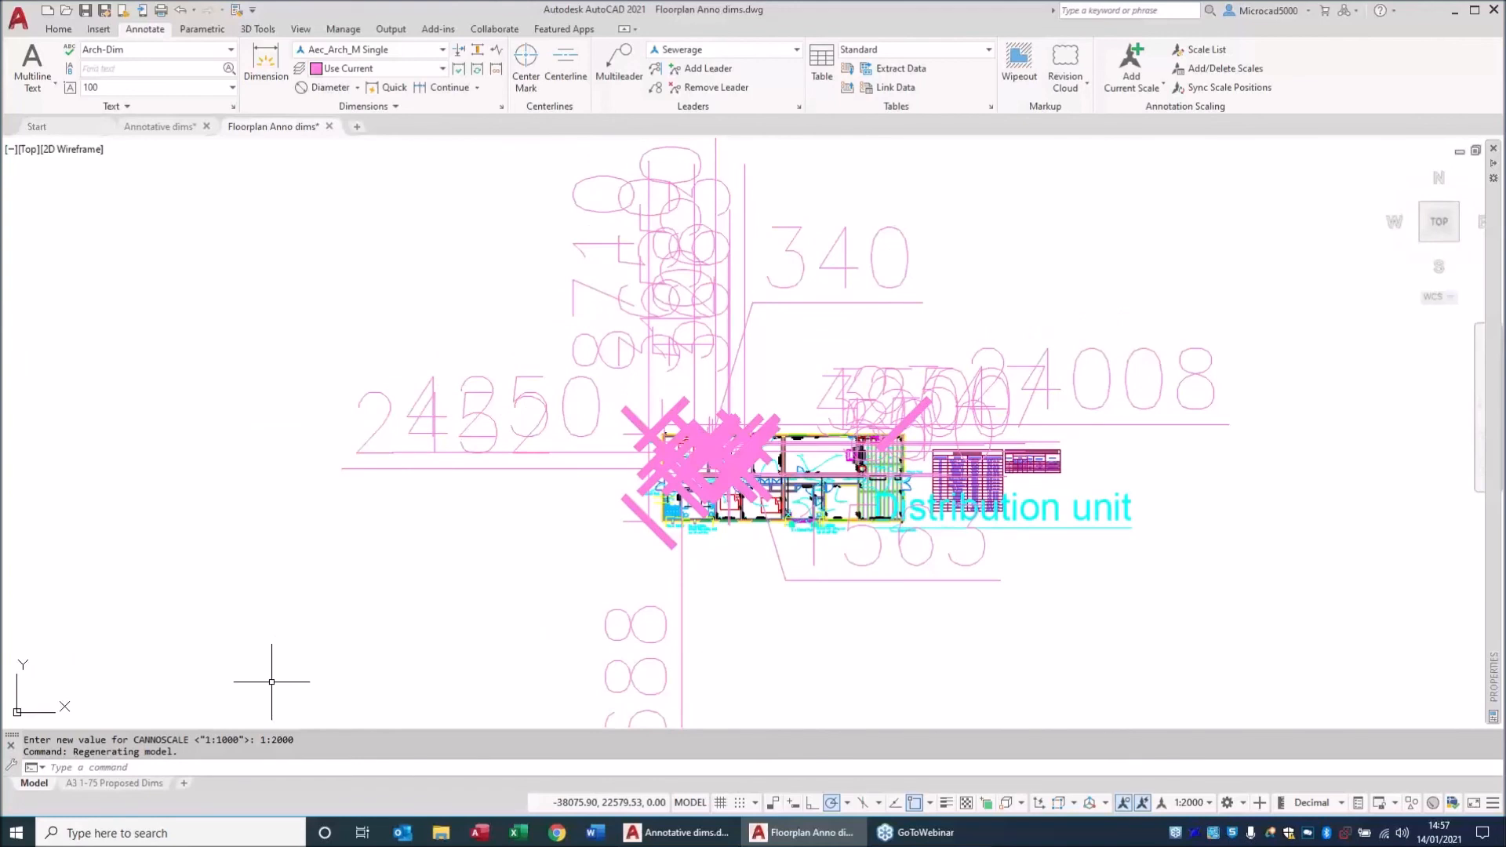
left_click(1019, 220)
left_click(502, 392)
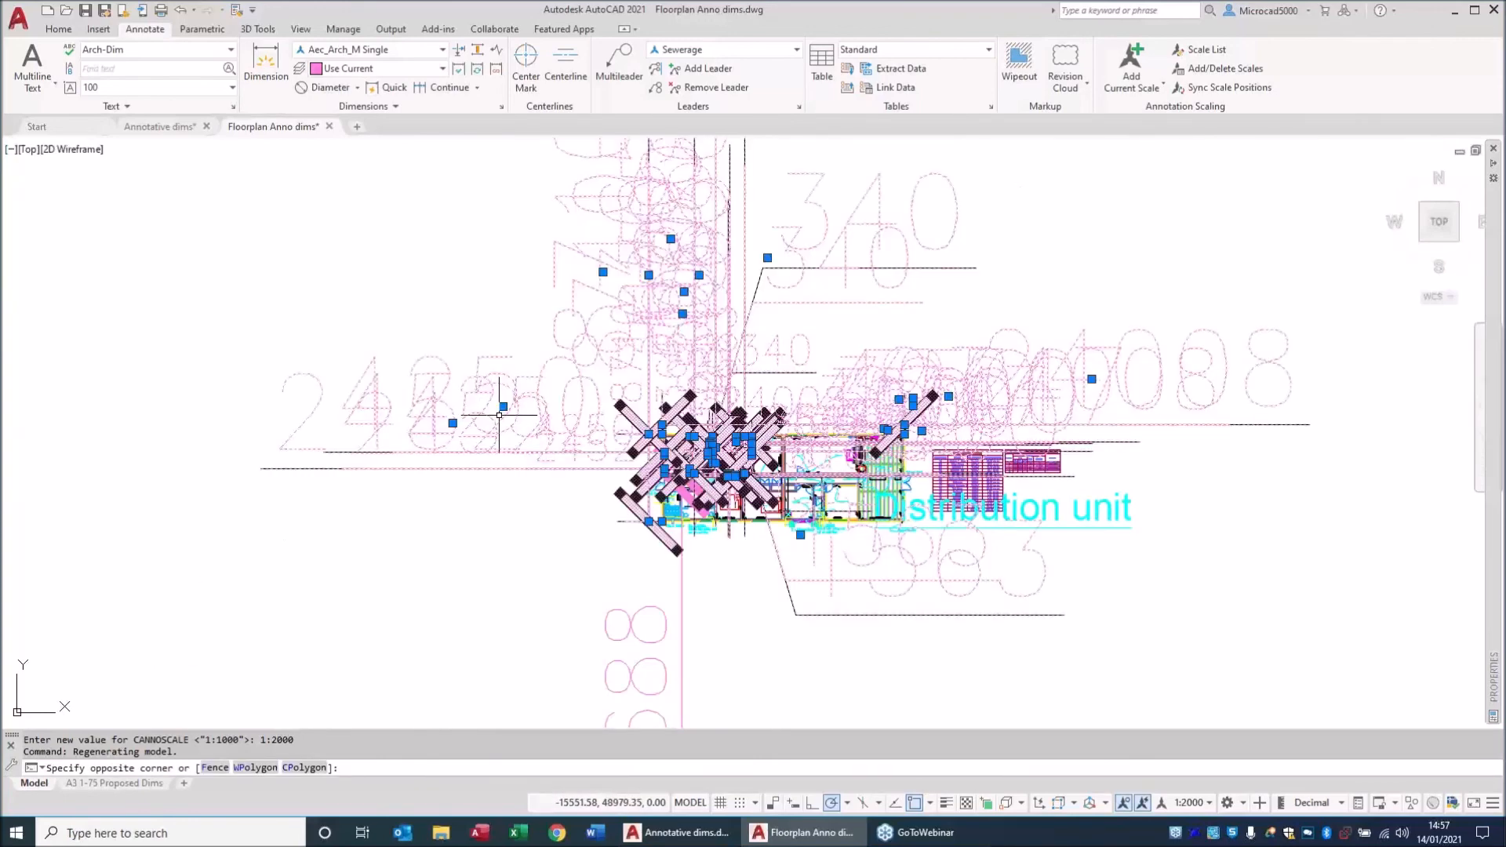
key("Delete")
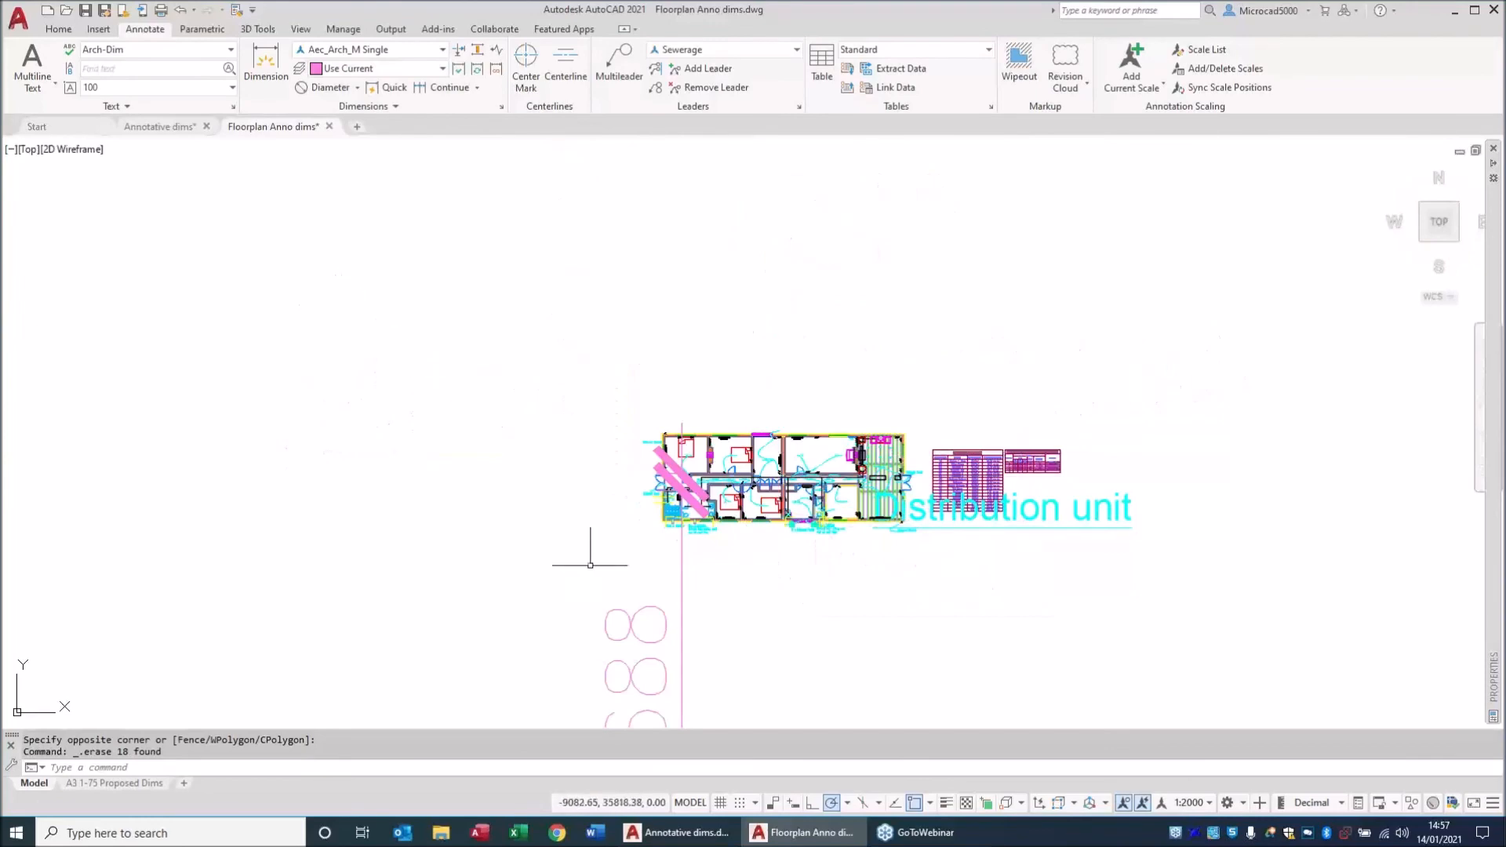
left_click(761, 614)
left_click(588, 615)
key("Delete")
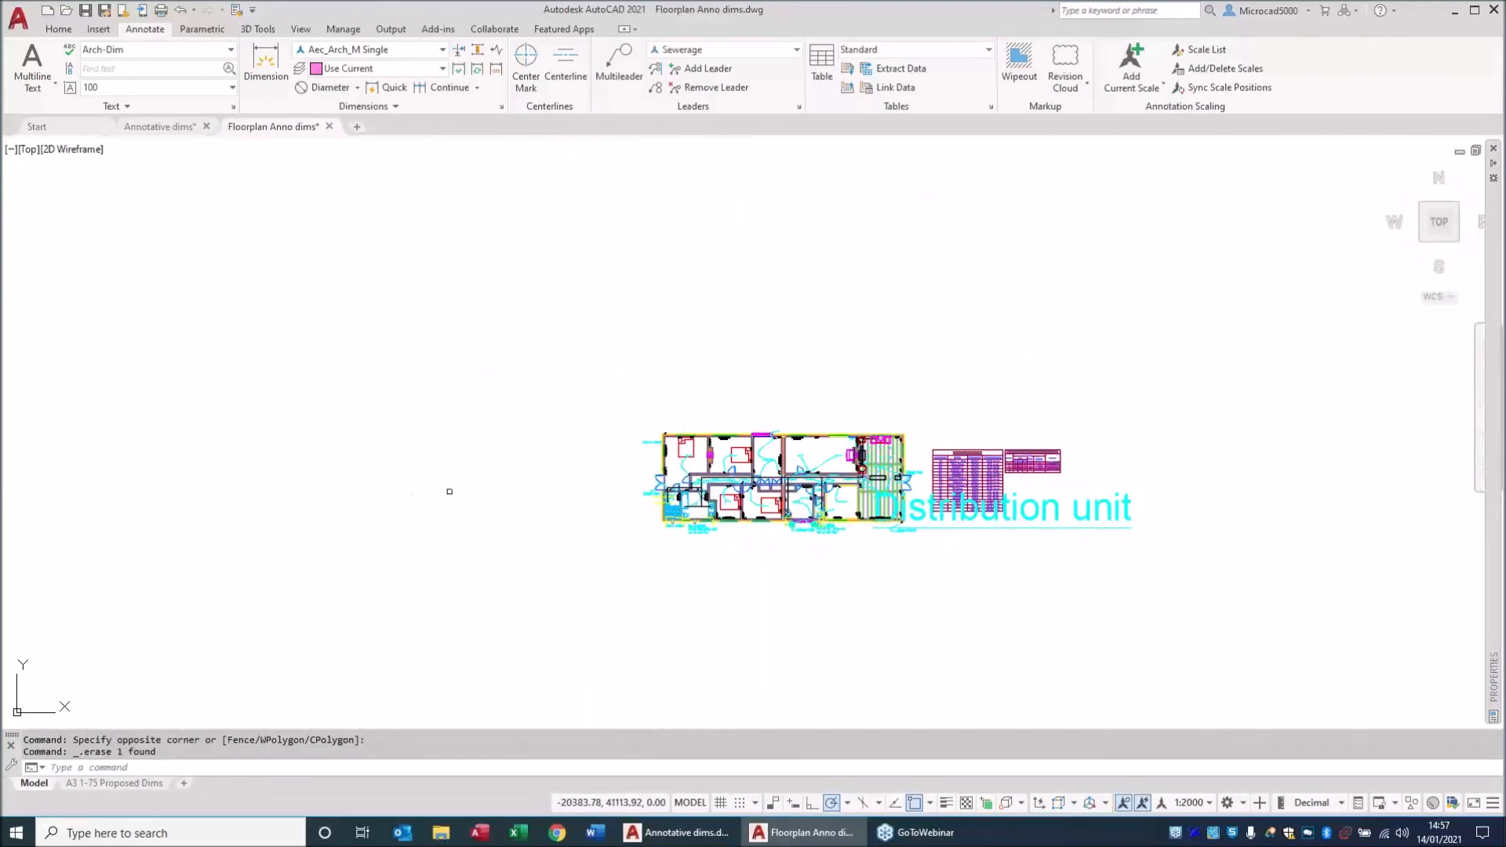
Switch to the A3 1-75 Proposed Dims layout and change the viewport scale to 1:10, followed by 1:50.
scroll(722, 482, "up", 8)
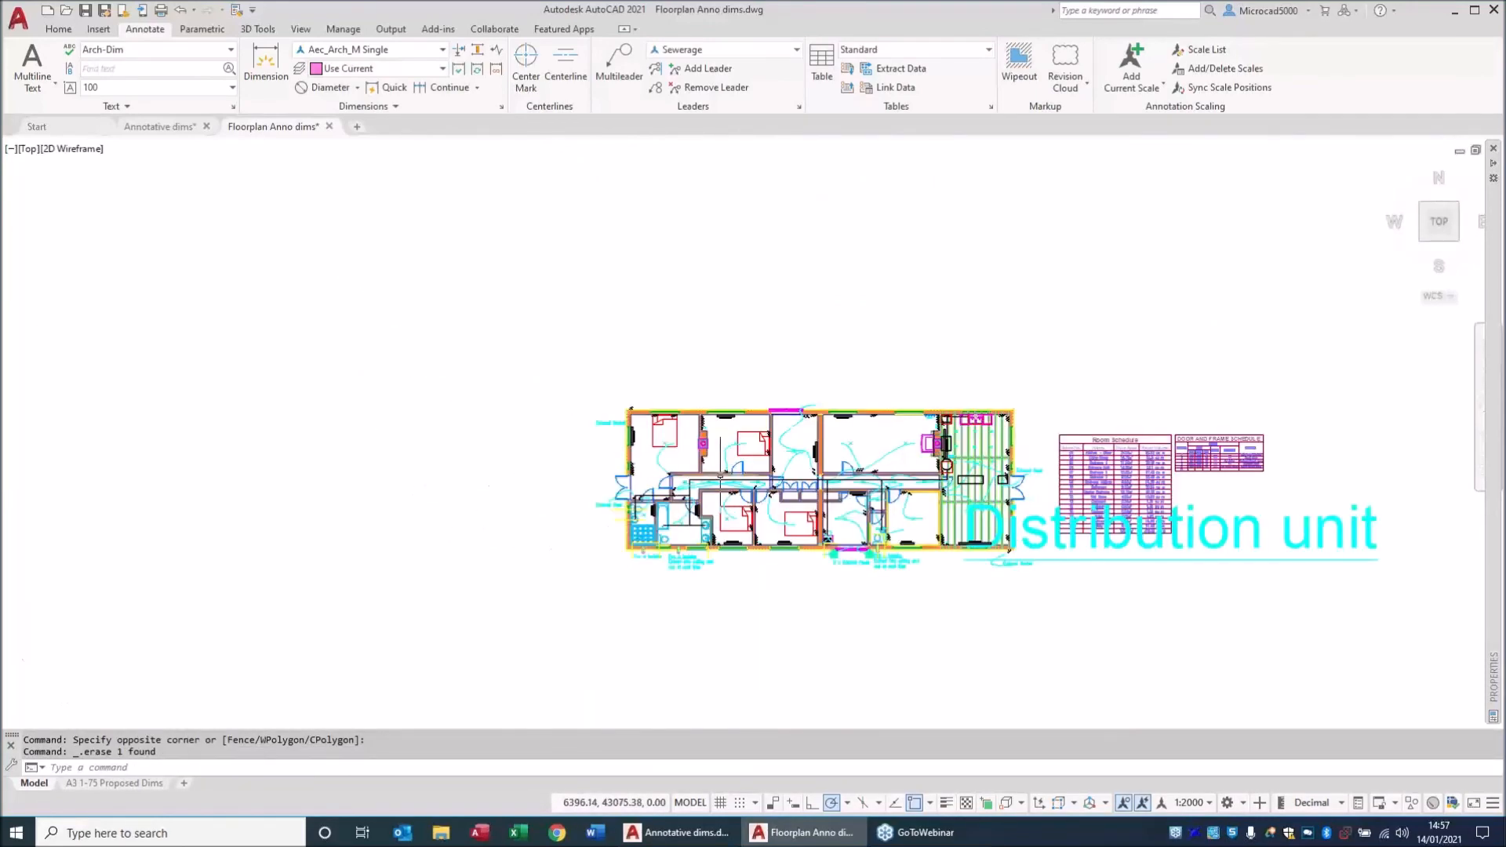
scroll(871, 444, "up", 5)
scroll(810, 439, "down", 3)
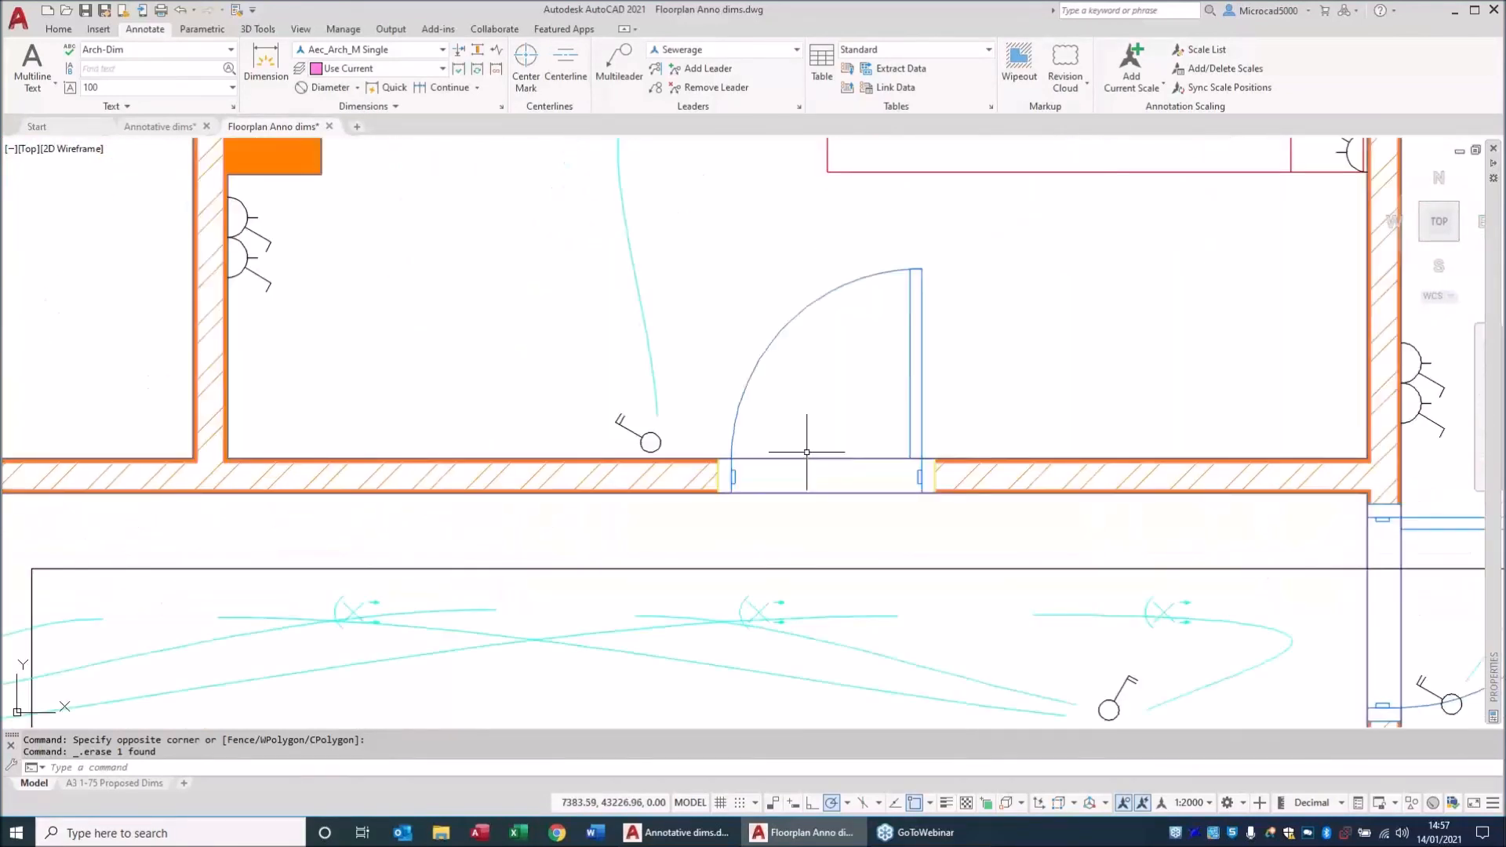
left_click(118, 782)
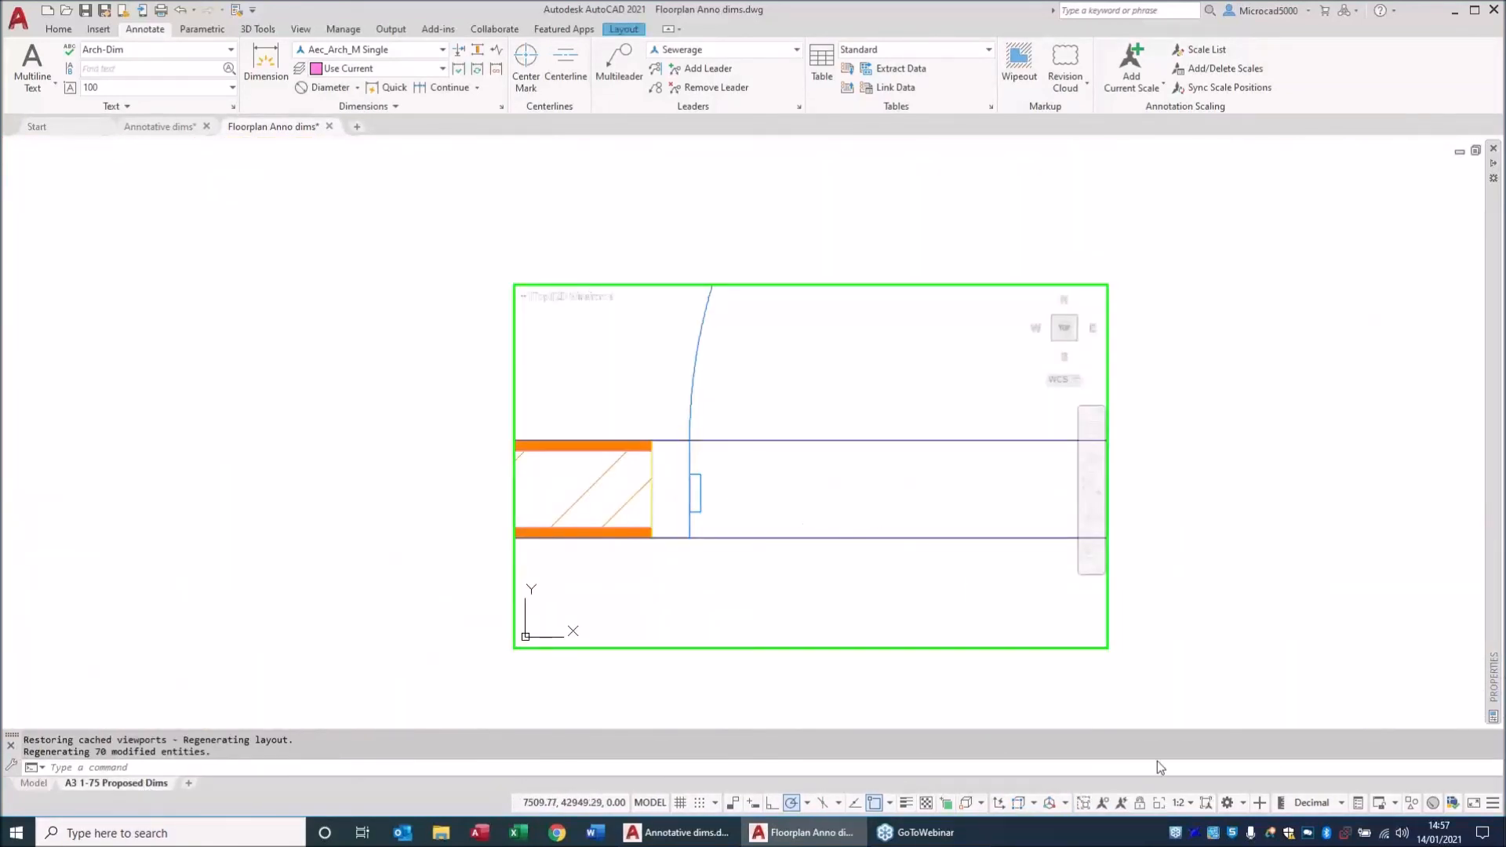
left_click(1189, 803)
left_click(1175, 480)
left_click(1181, 801)
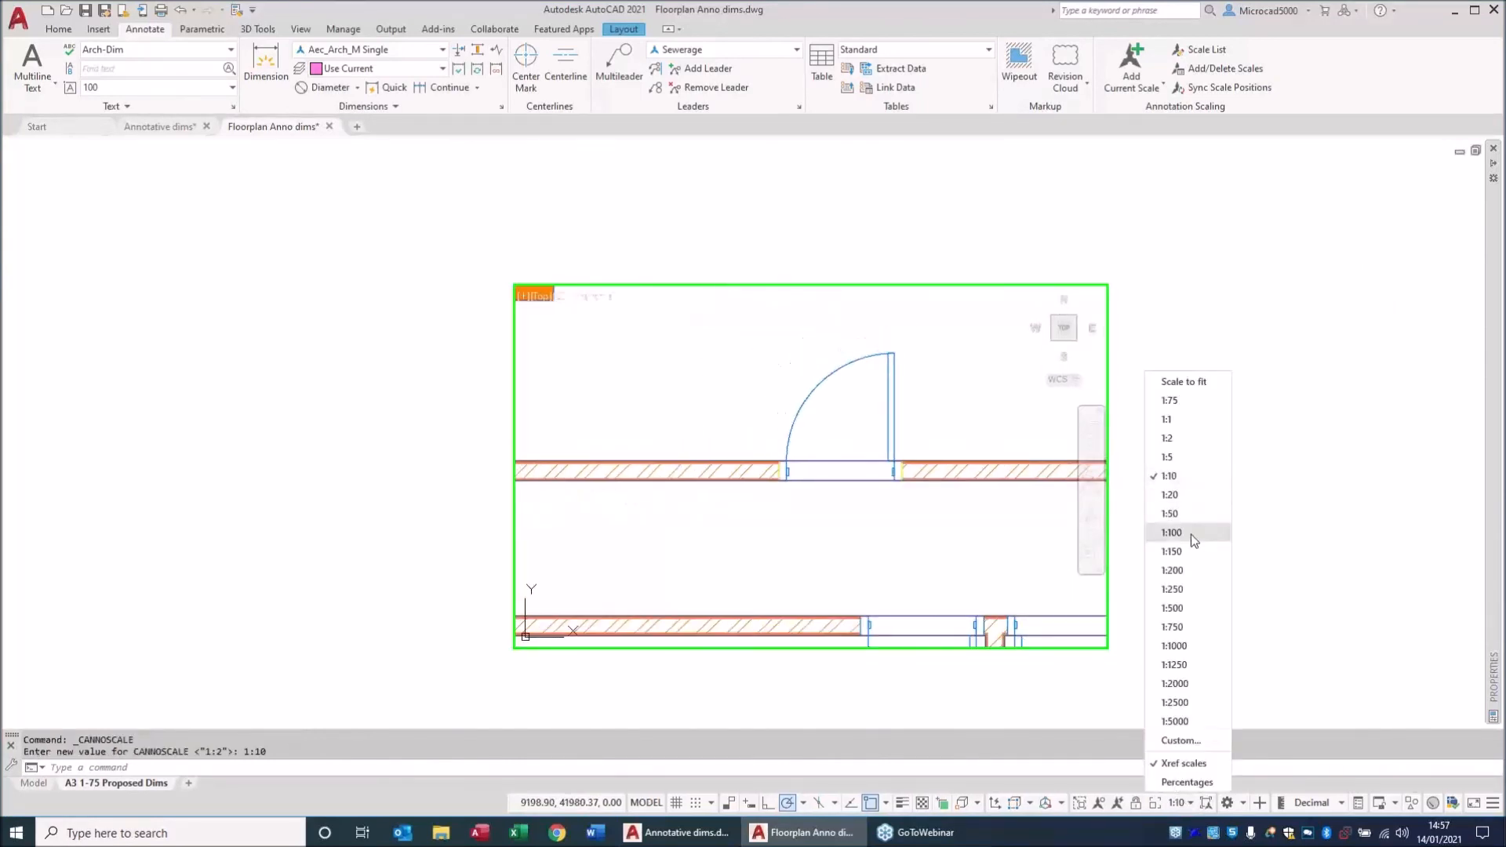
left_click(1180, 513)
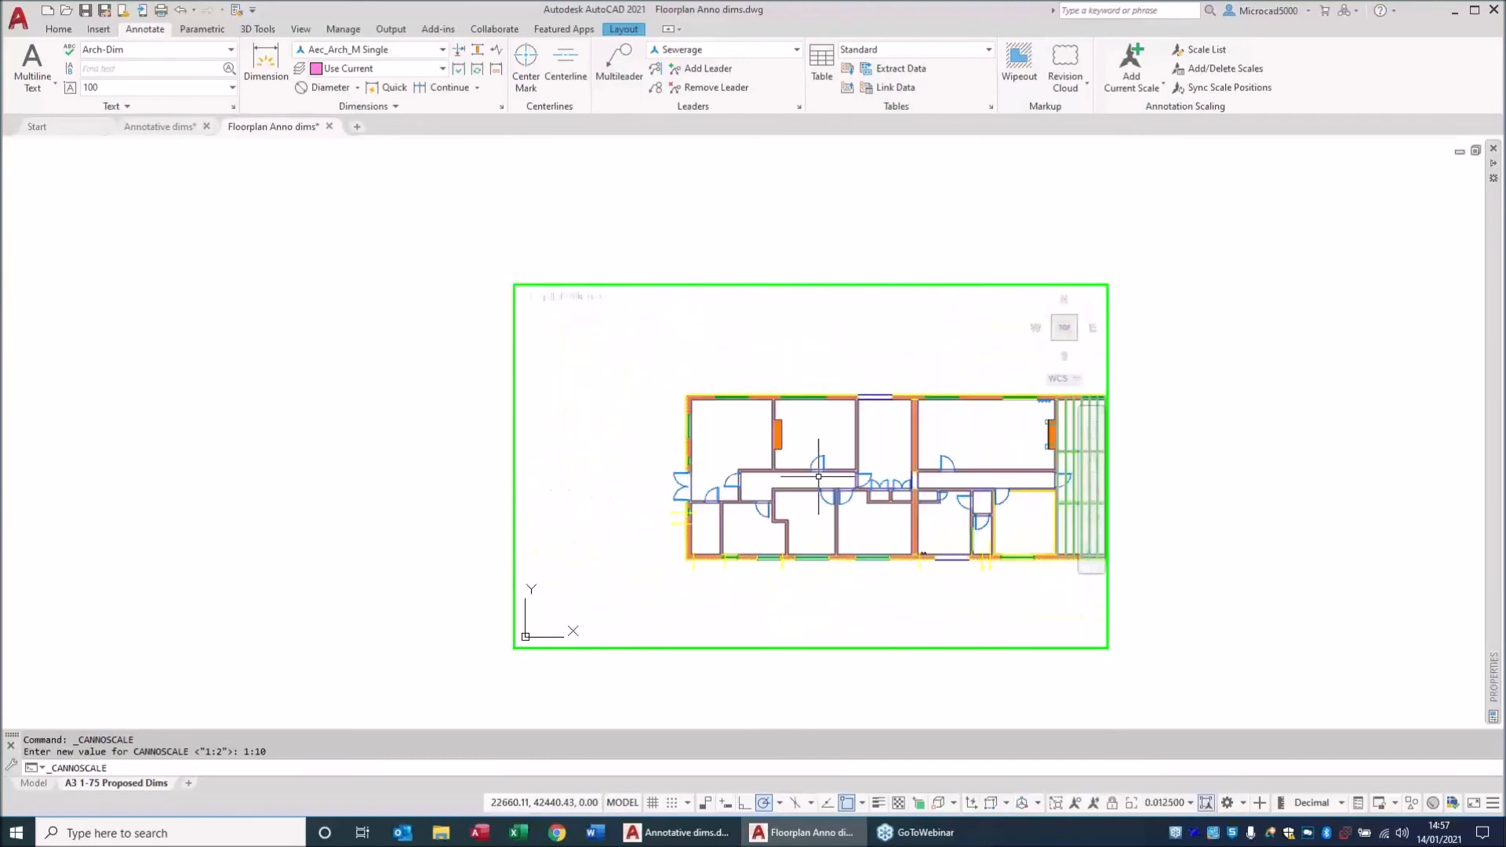
Return to model space and disable automatic adding of scales to annotative objects.
left_click(34, 783)
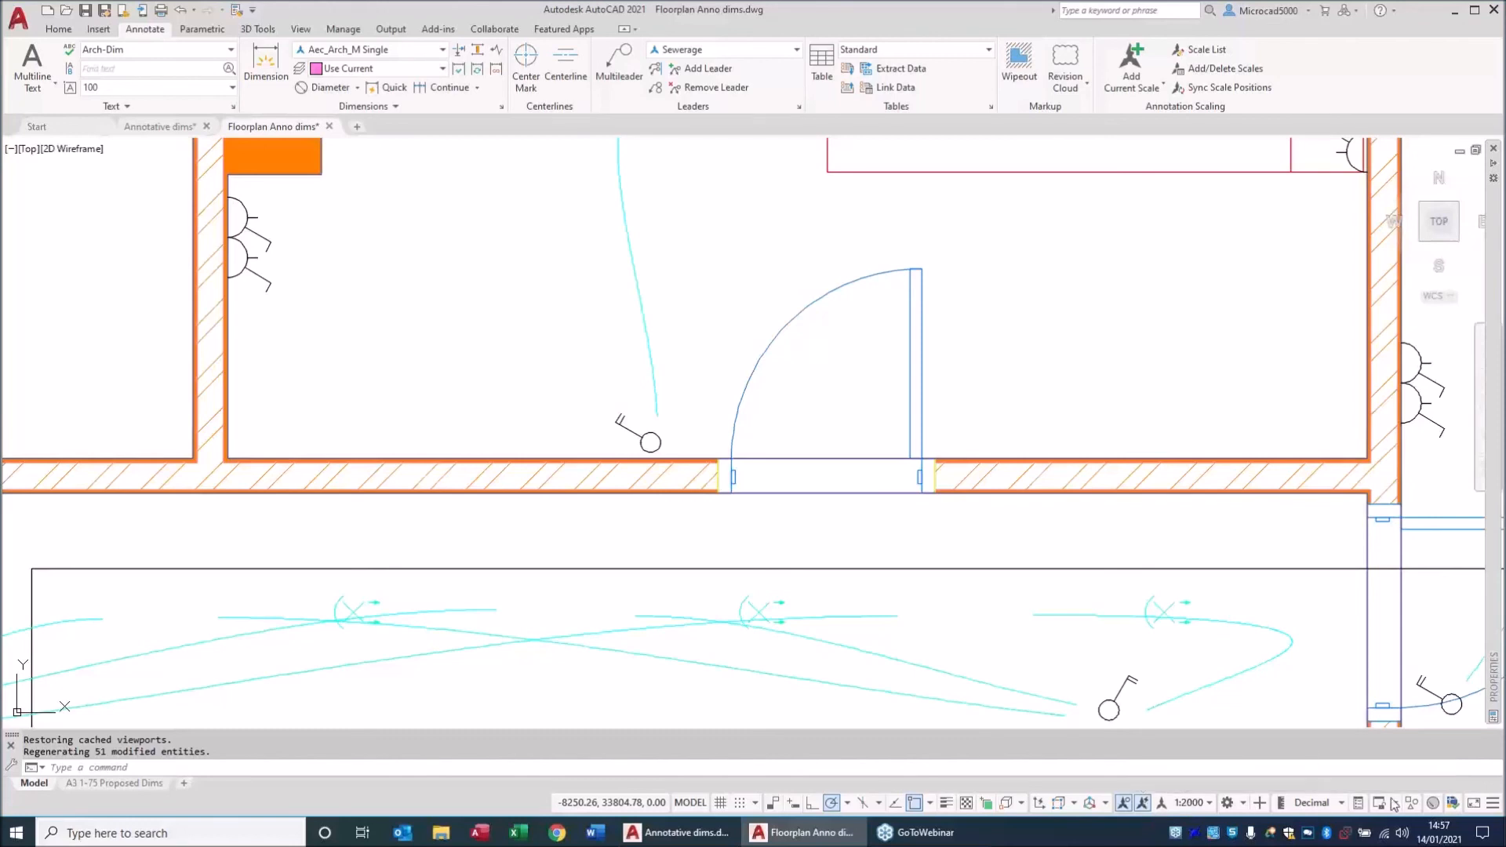
left_click(1493, 806)
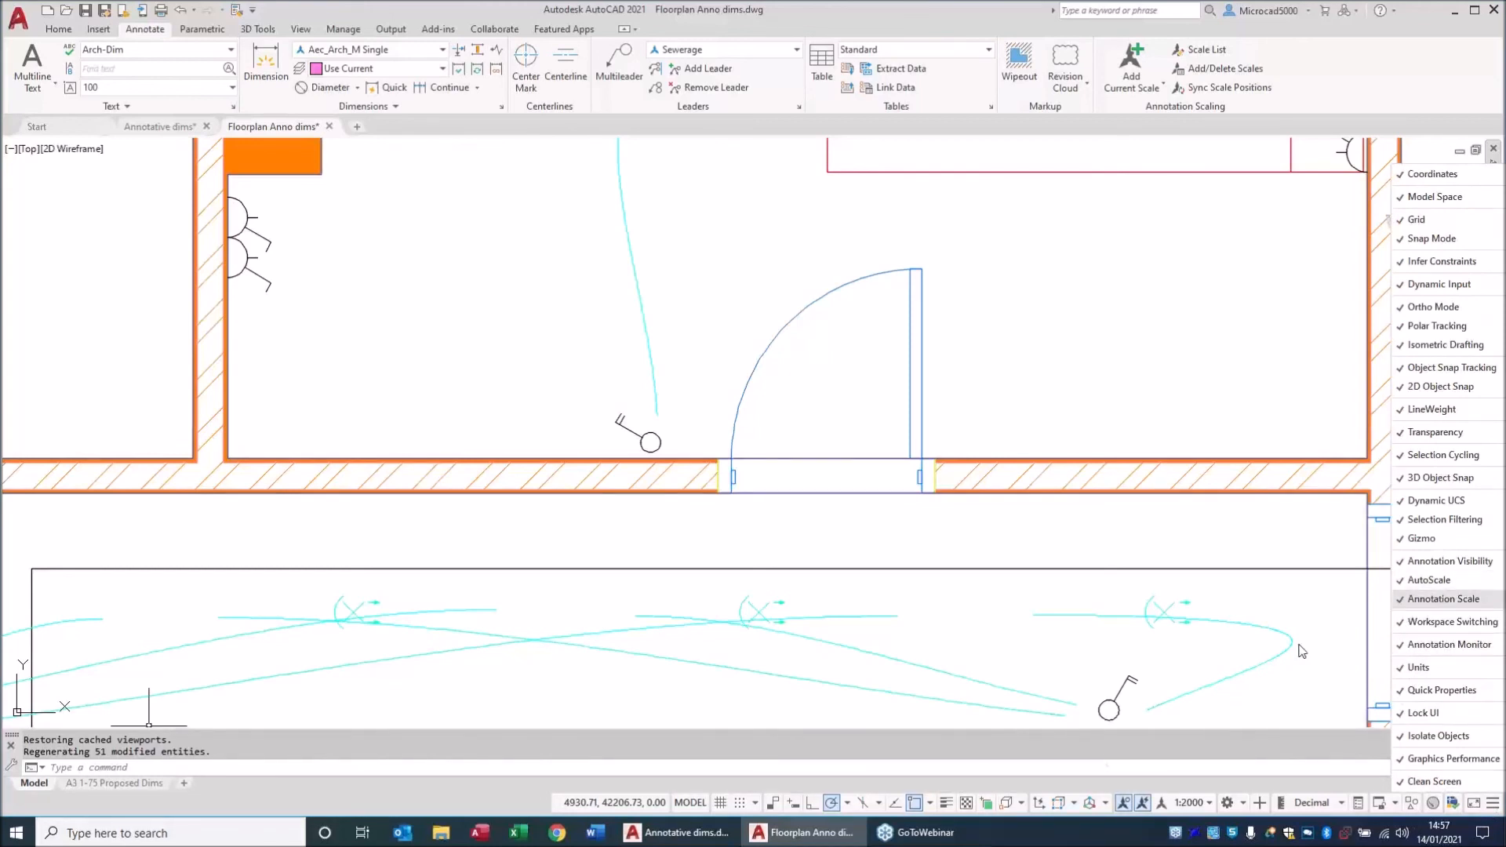
left_click(1145, 810)
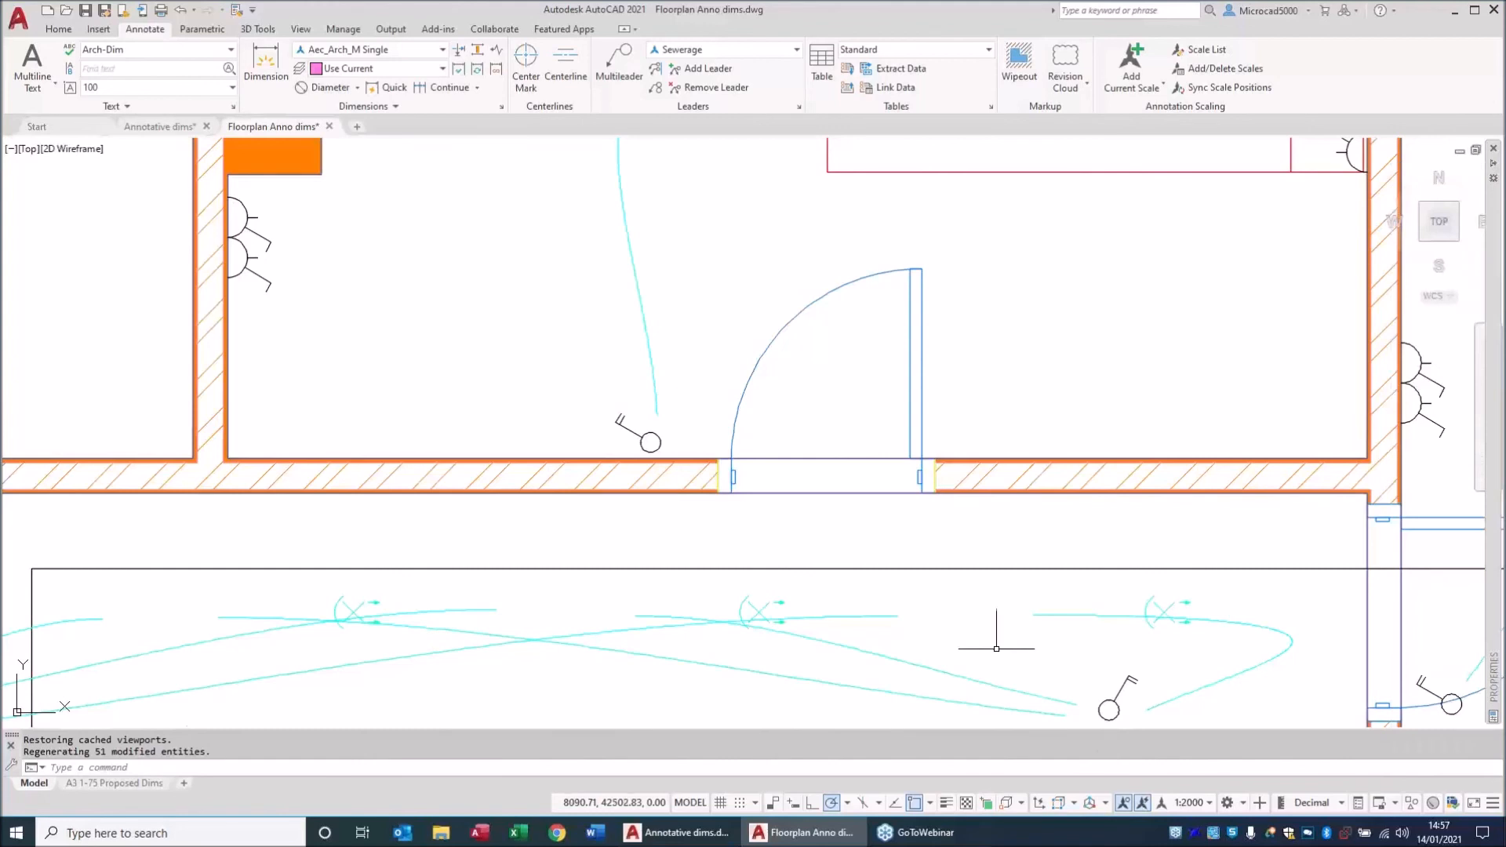
left_click(1142, 803)
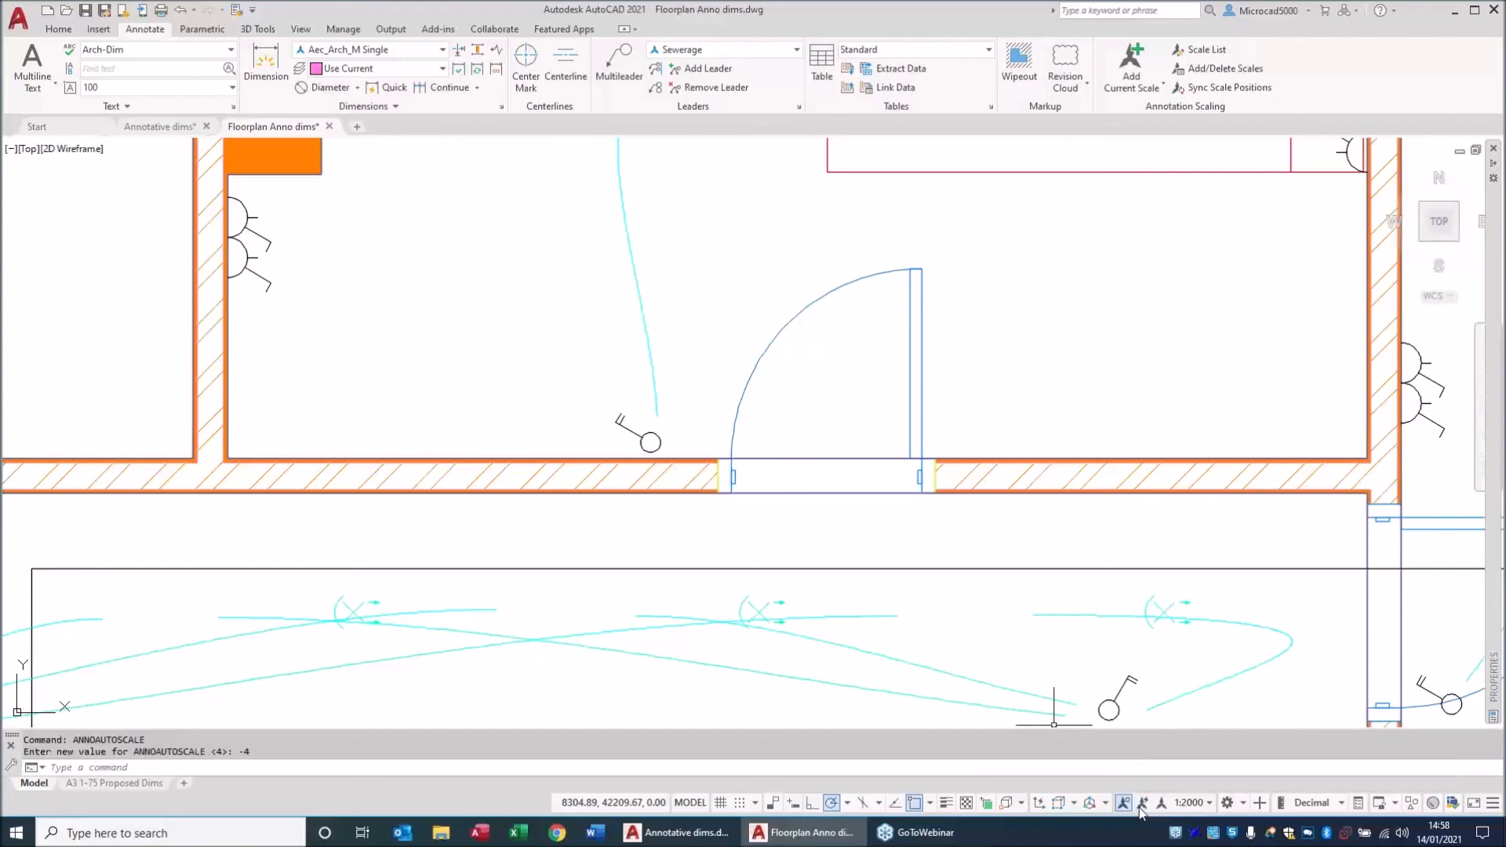
Delete the 1:1000, 1:2000, 1:2500 and 1:5 annotation scales from the curved leader beside the bedroom door.
left_click(644, 332)
scroll(545, 421, "down", 6)
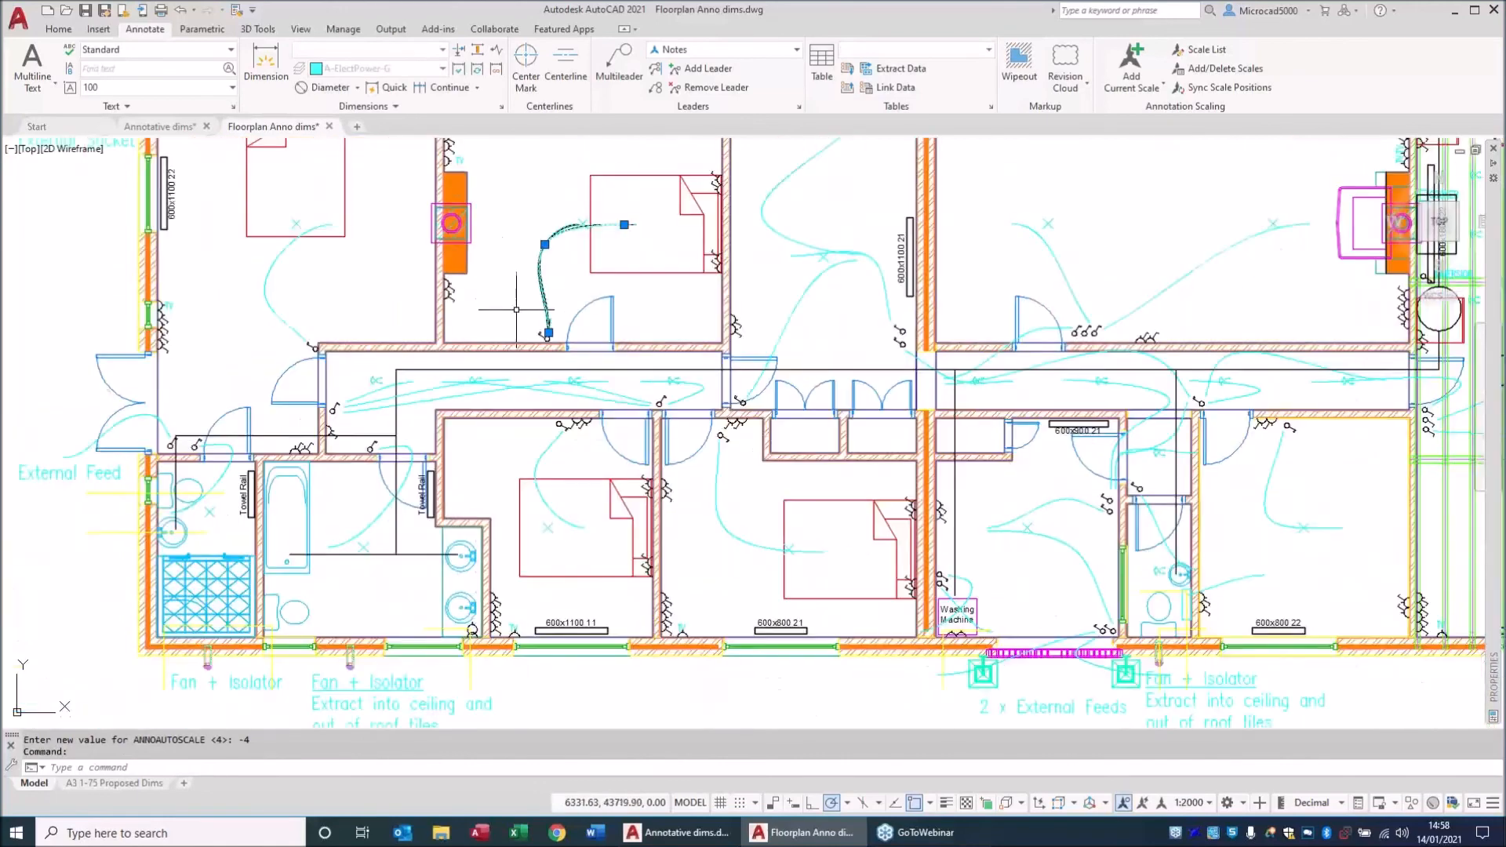
scroll(581, 367, "up", 4)
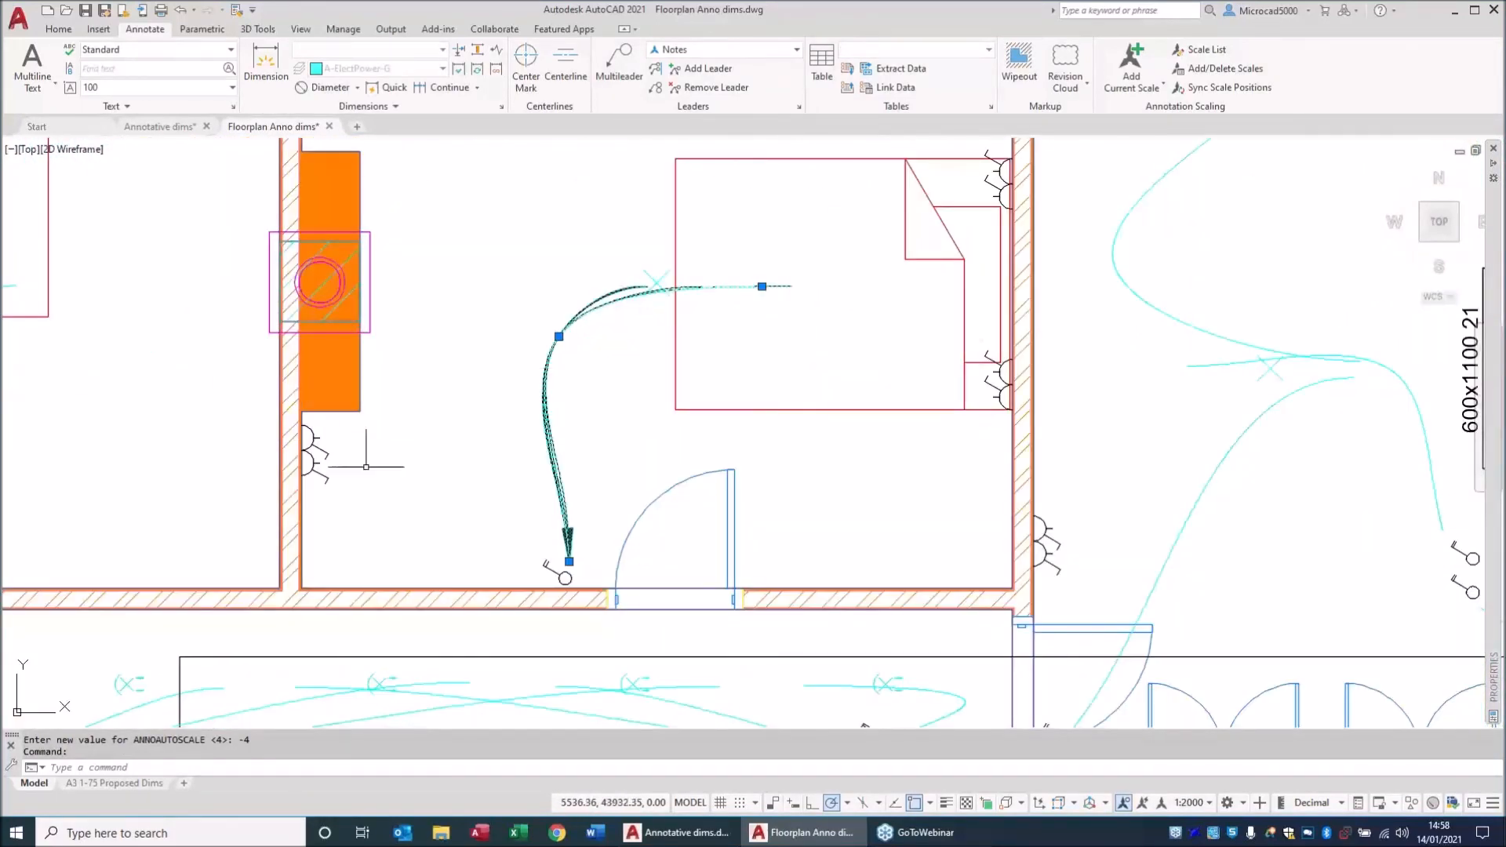
right_click(459, 460)
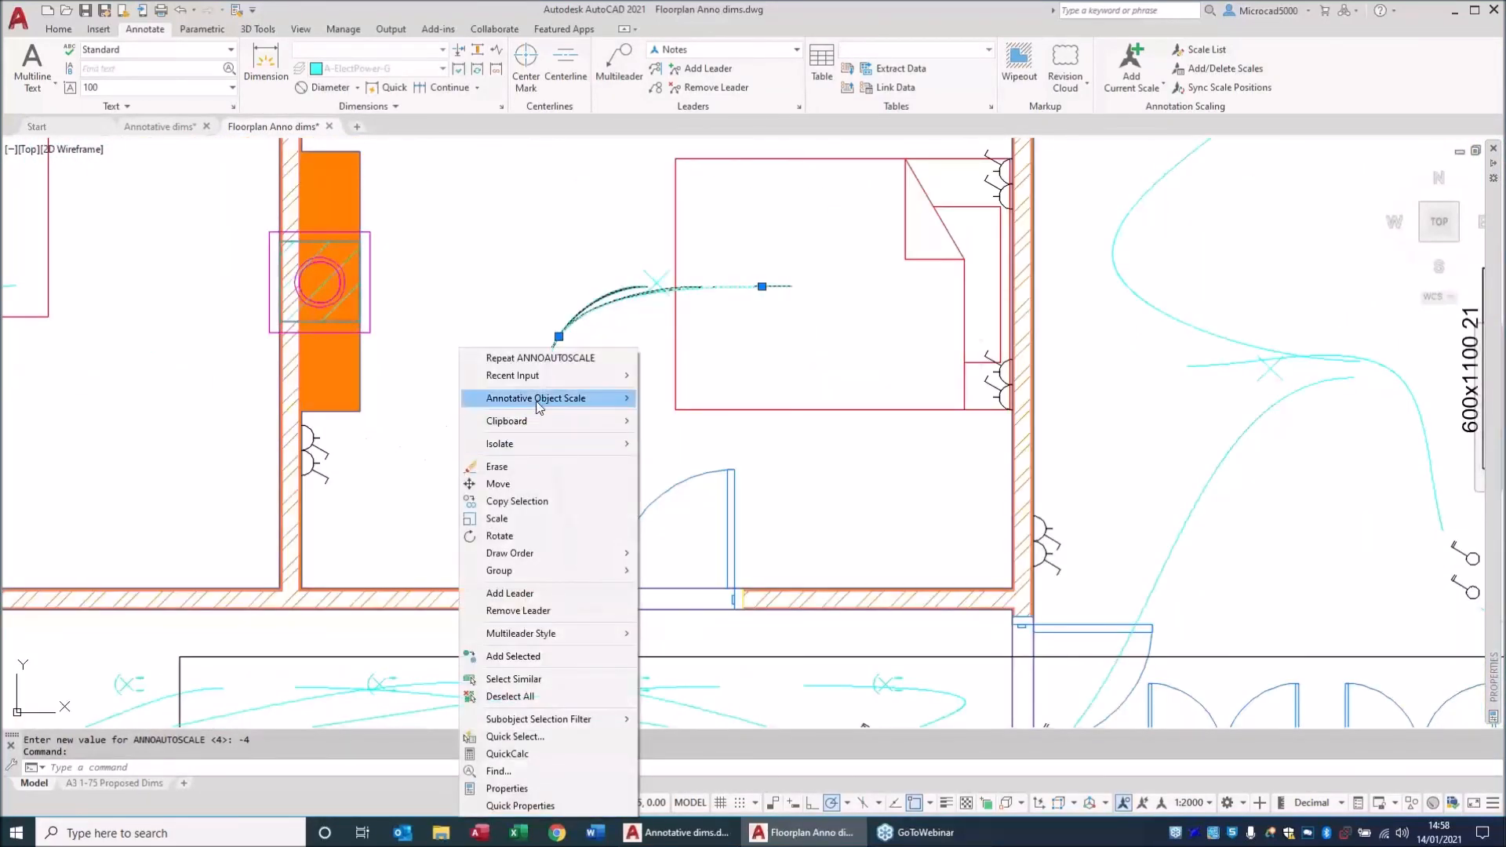
mouse_move(596, 398)
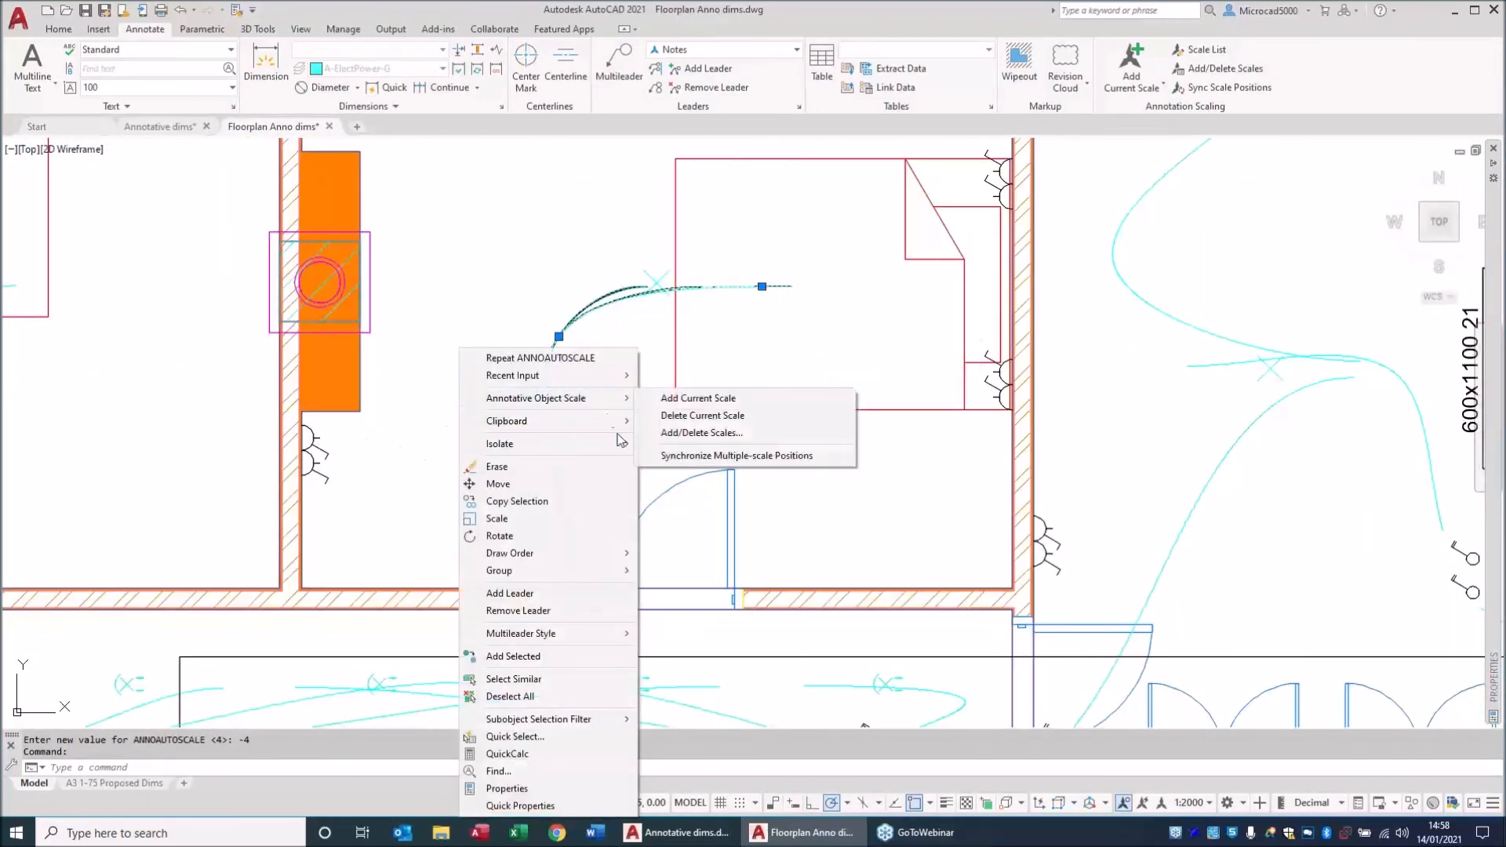
left_click(669, 434)
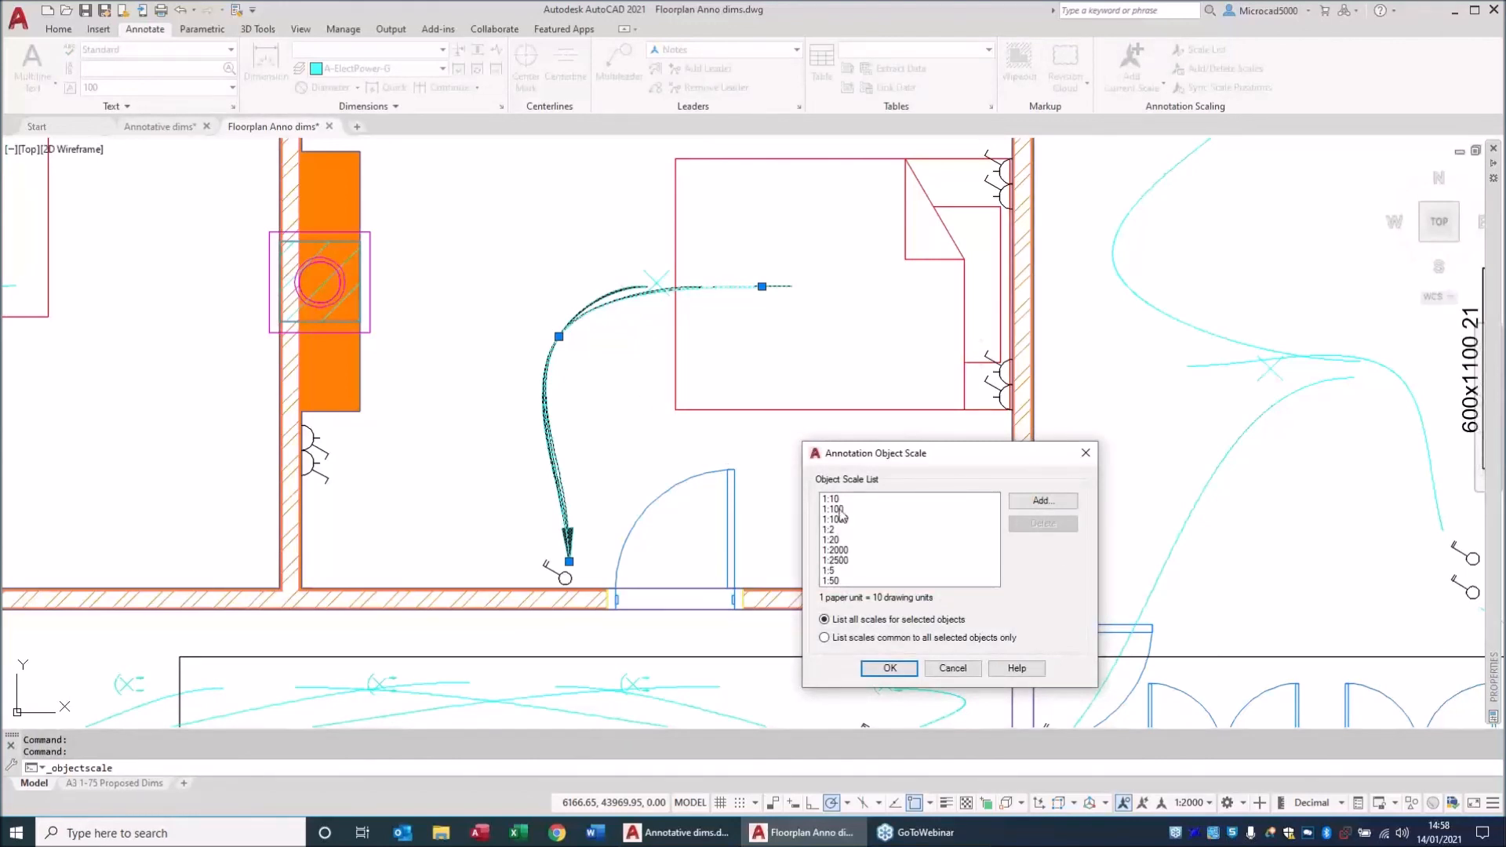
left_click(840, 551)
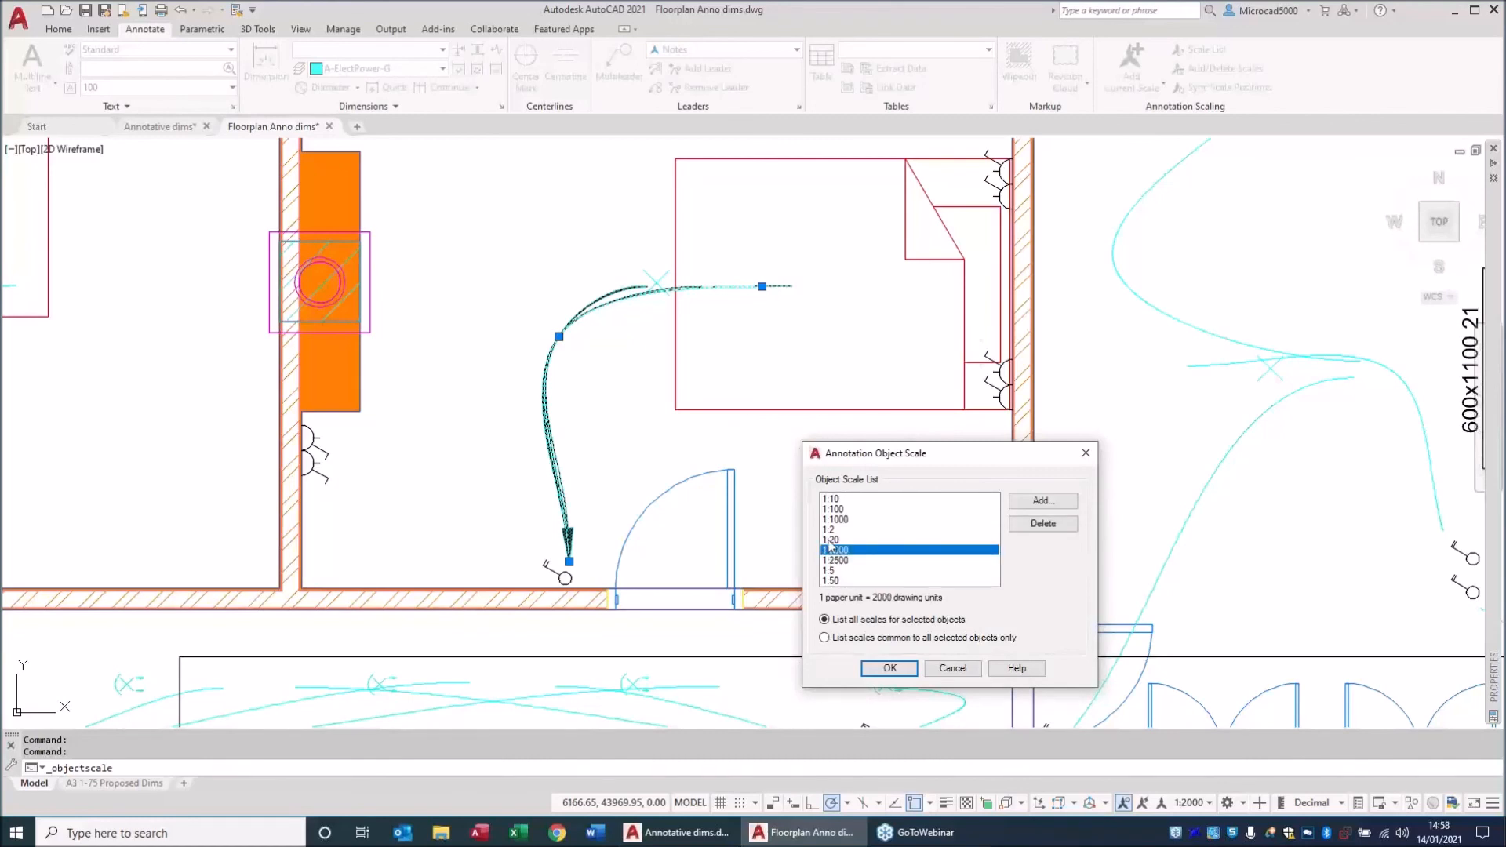
left_click(832, 560, "ctrl")
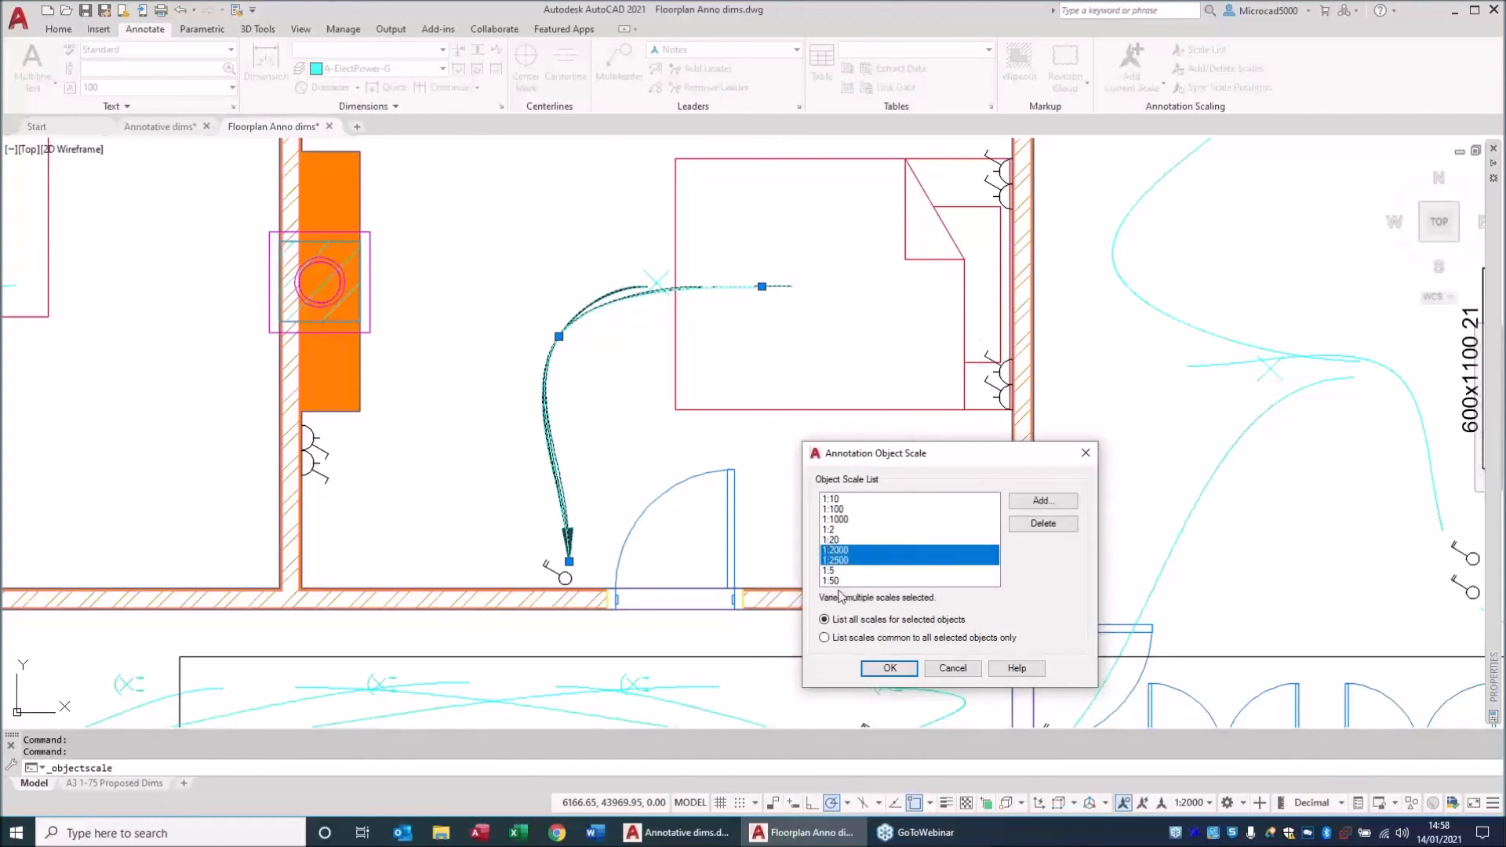
left_click(829, 570, "ctrl")
left_click(840, 519, "ctrl")
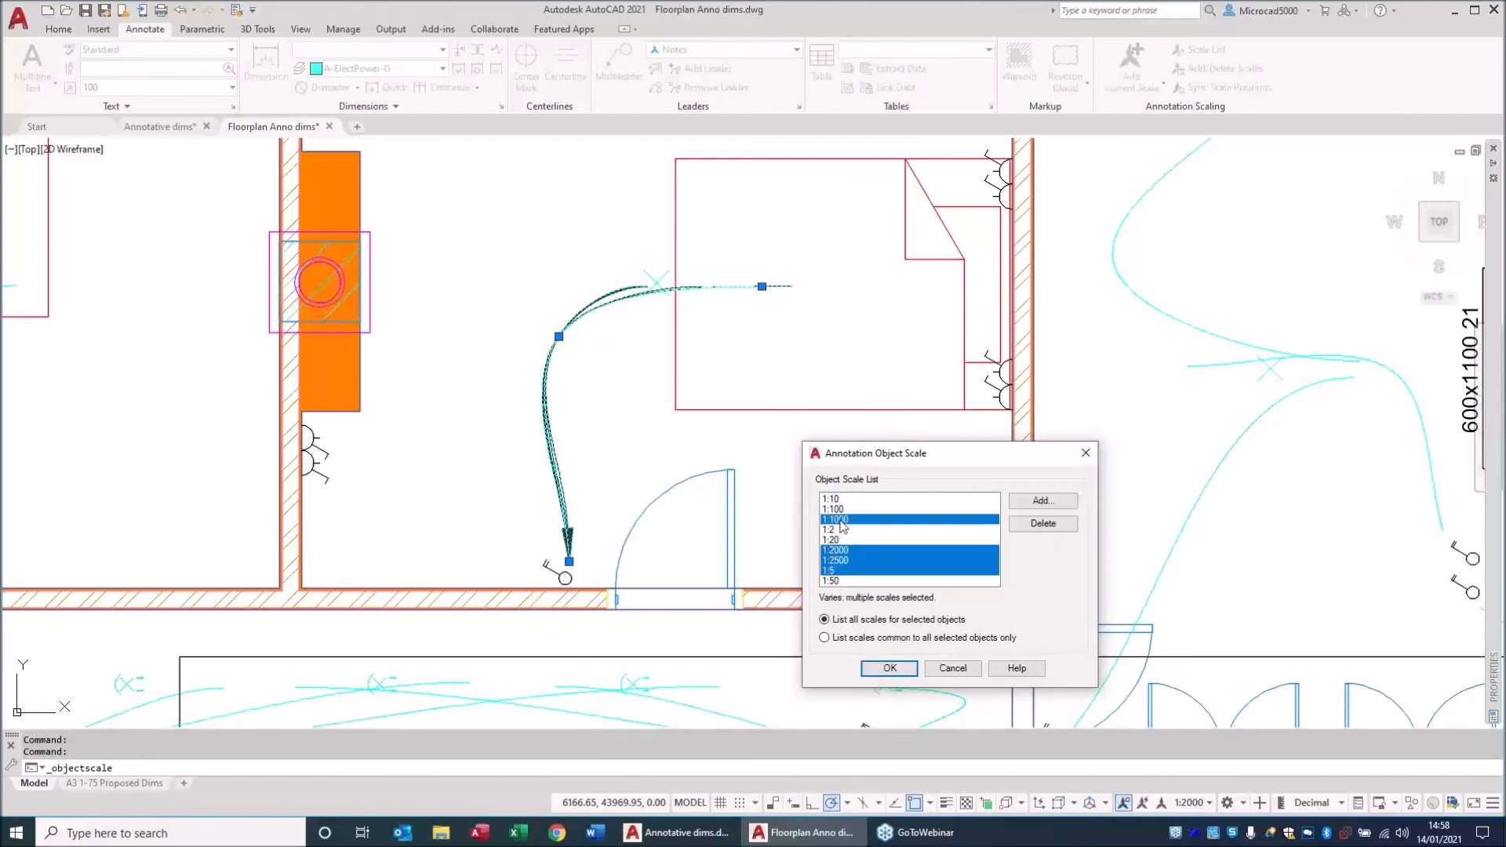
left_click(1044, 524)
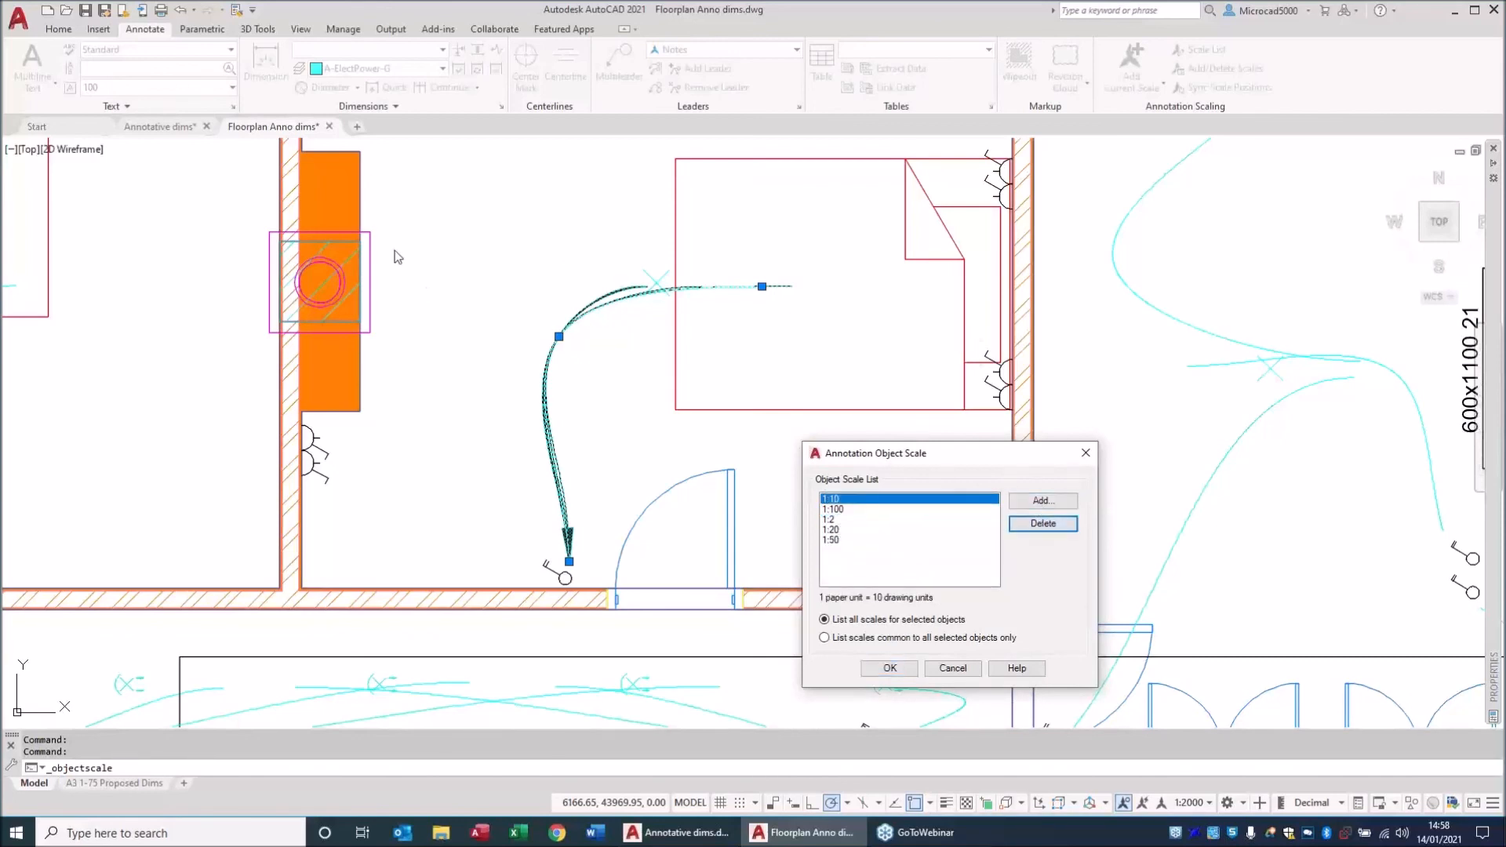
key("Return")
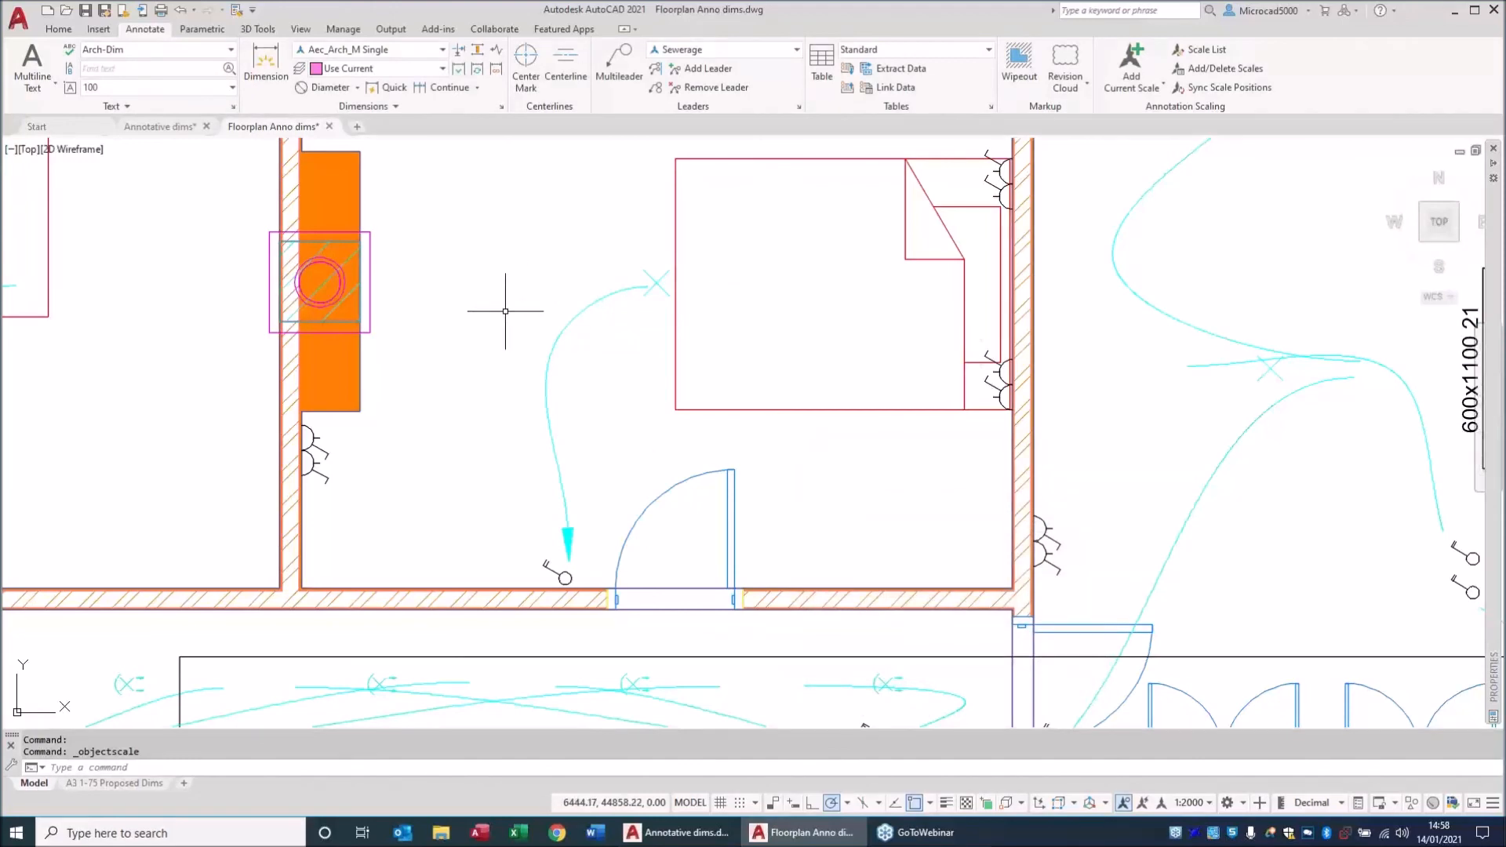
Select all multileaders similar to the bedroom leader and open their annotation scale list from the object properties.
scroll(531, 342, "down", 8)
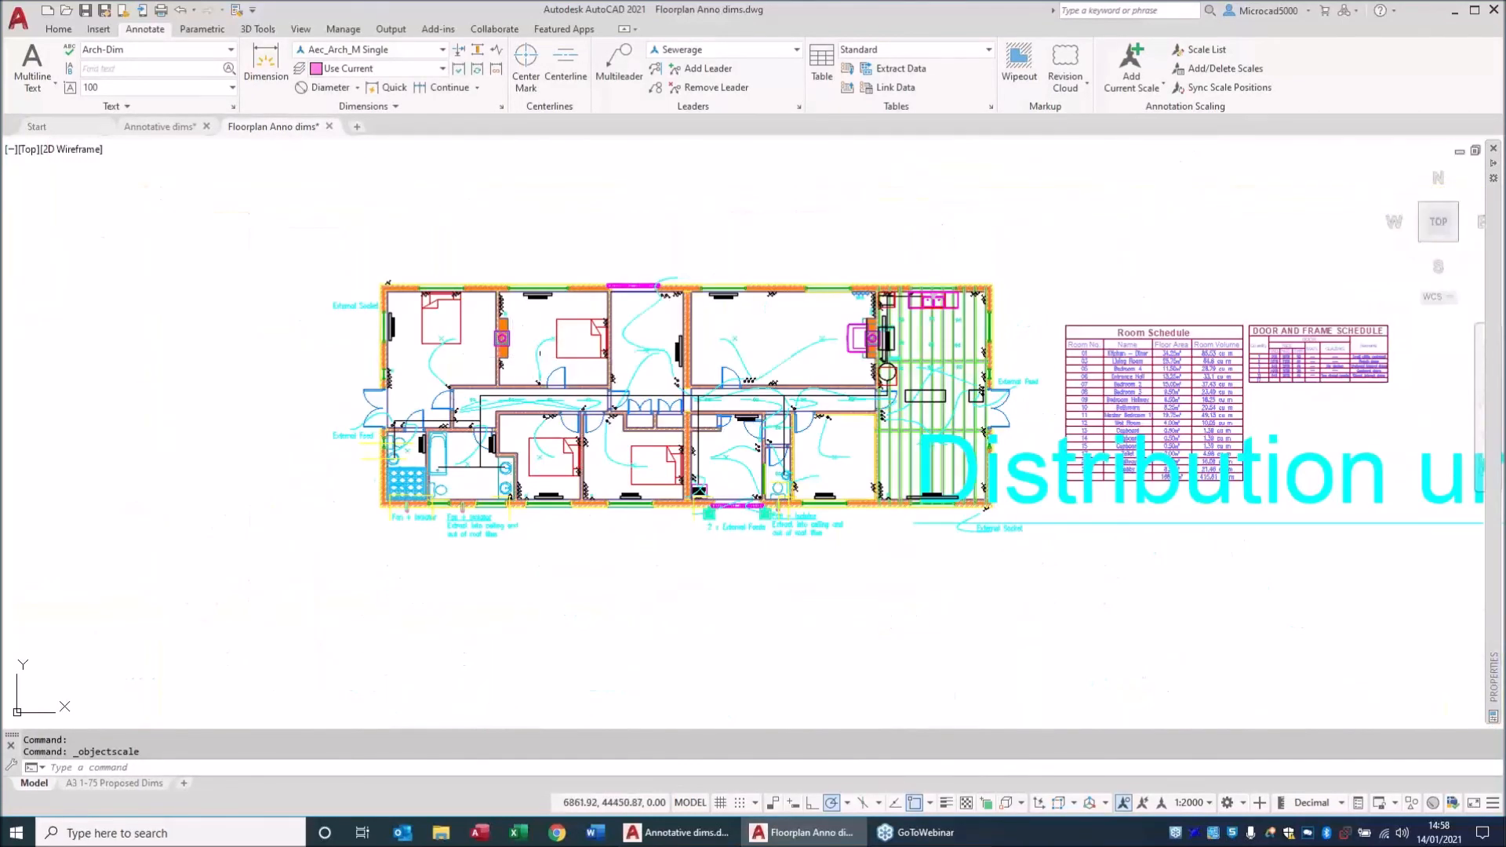
left_click(539, 353)
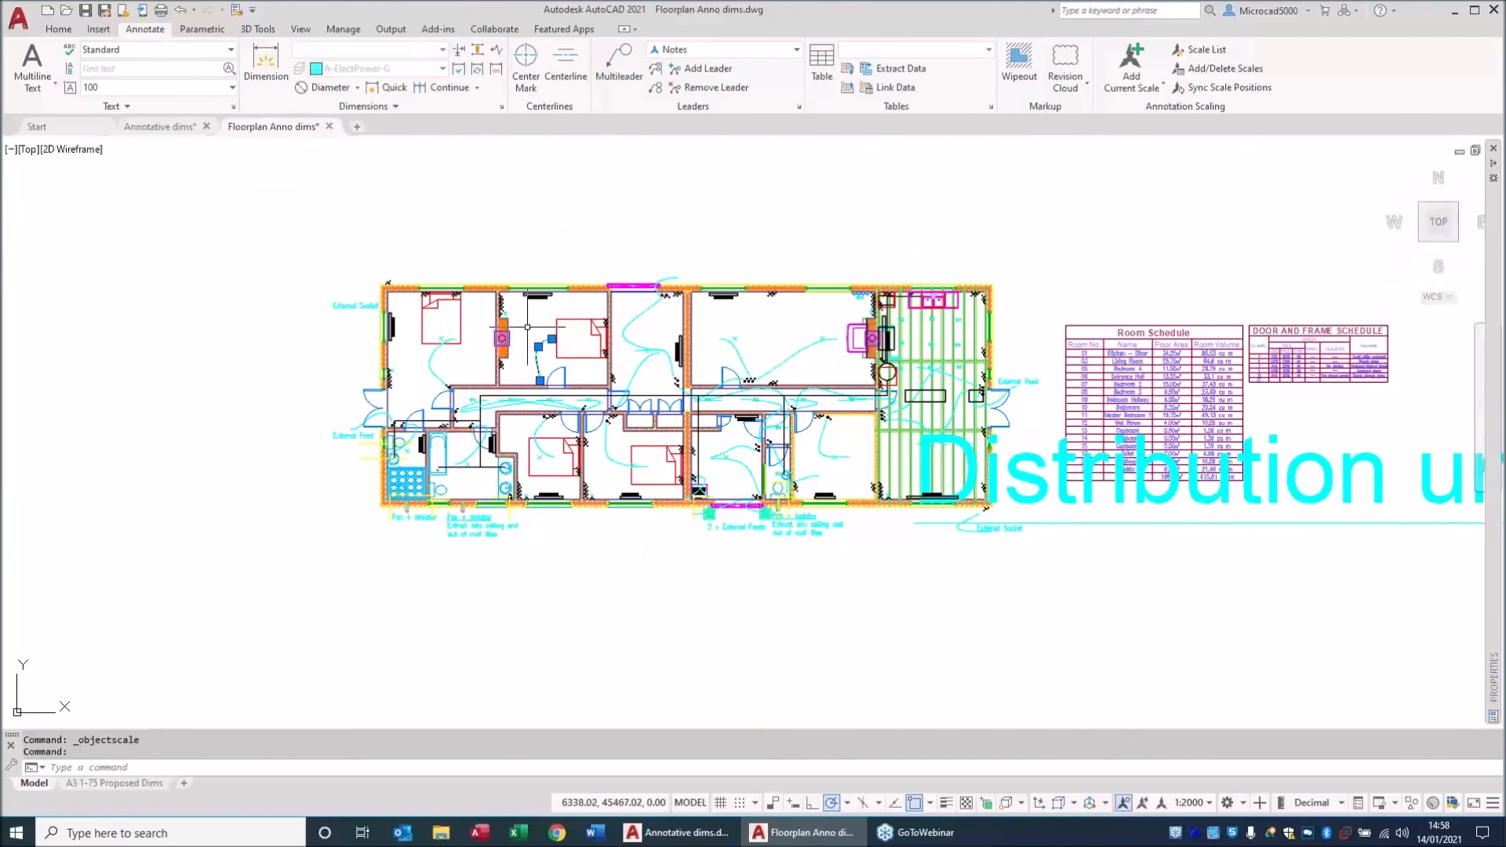
right_click(529, 331)
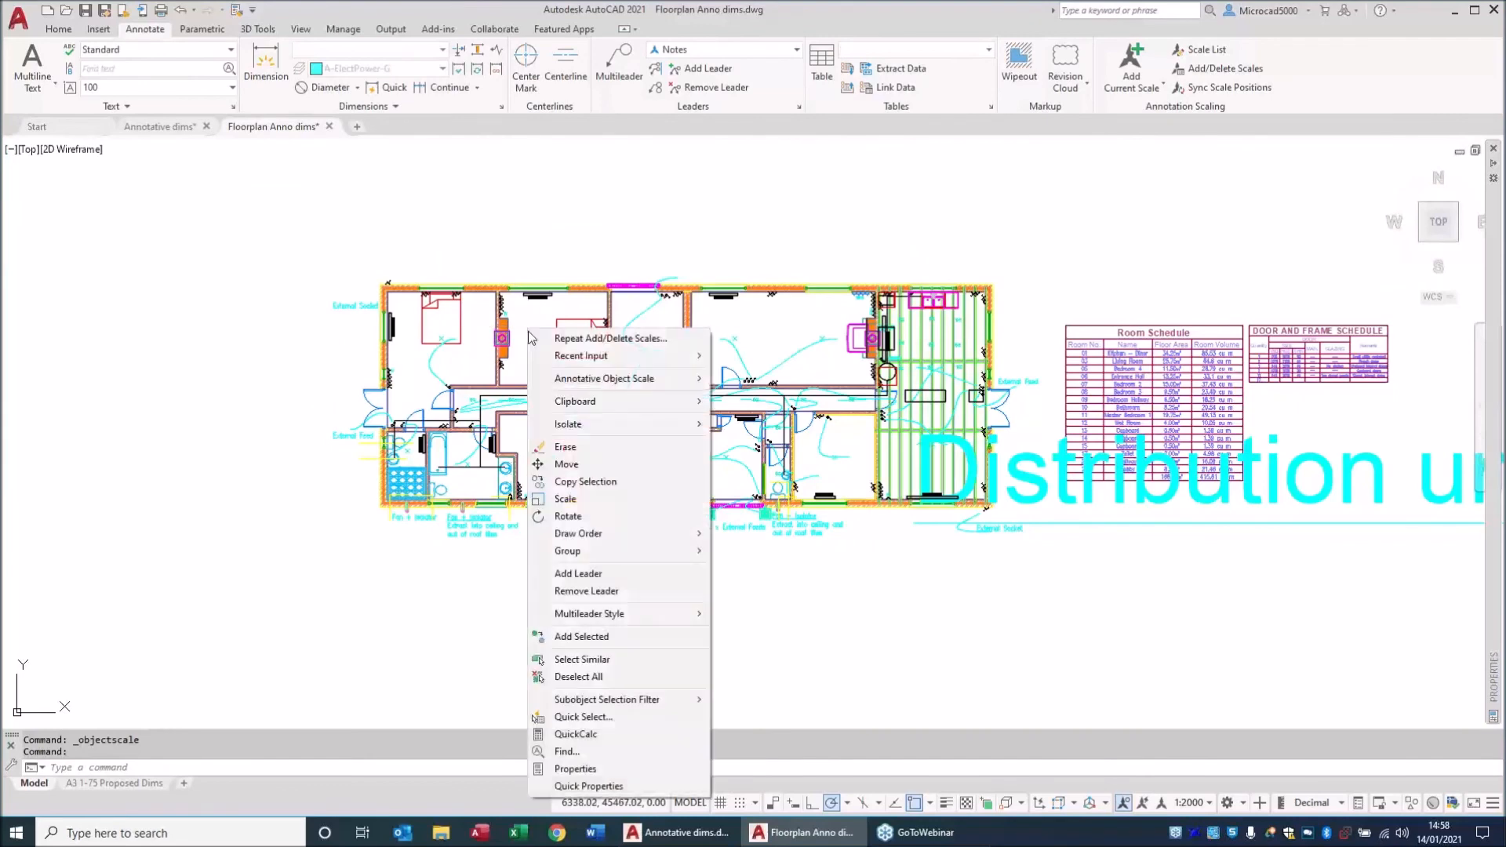
left_click(581, 659)
right_click(766, 342)
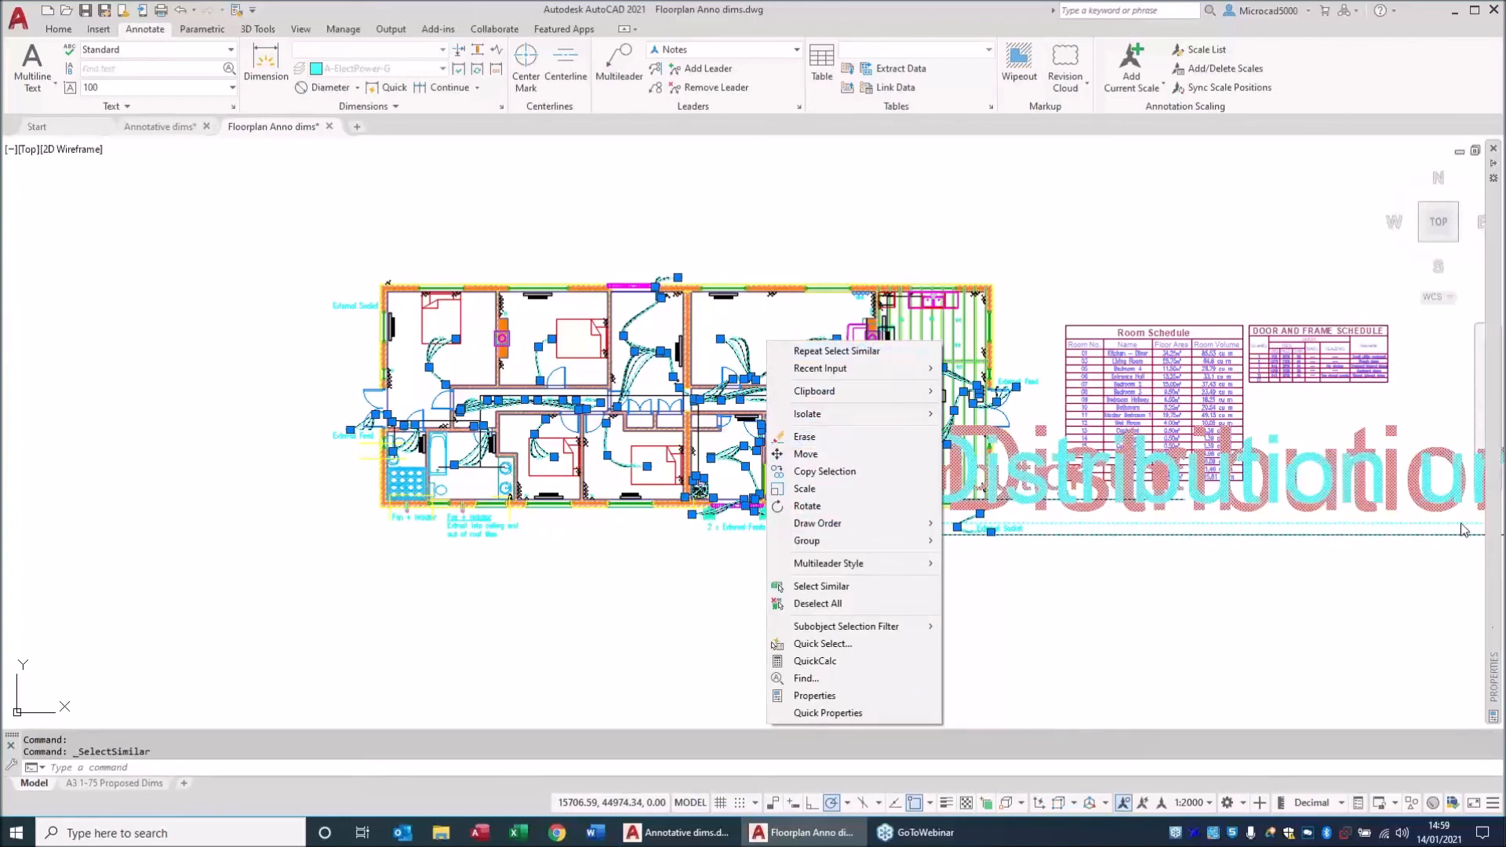
mouse_move(781, 368)
left_click(815, 696)
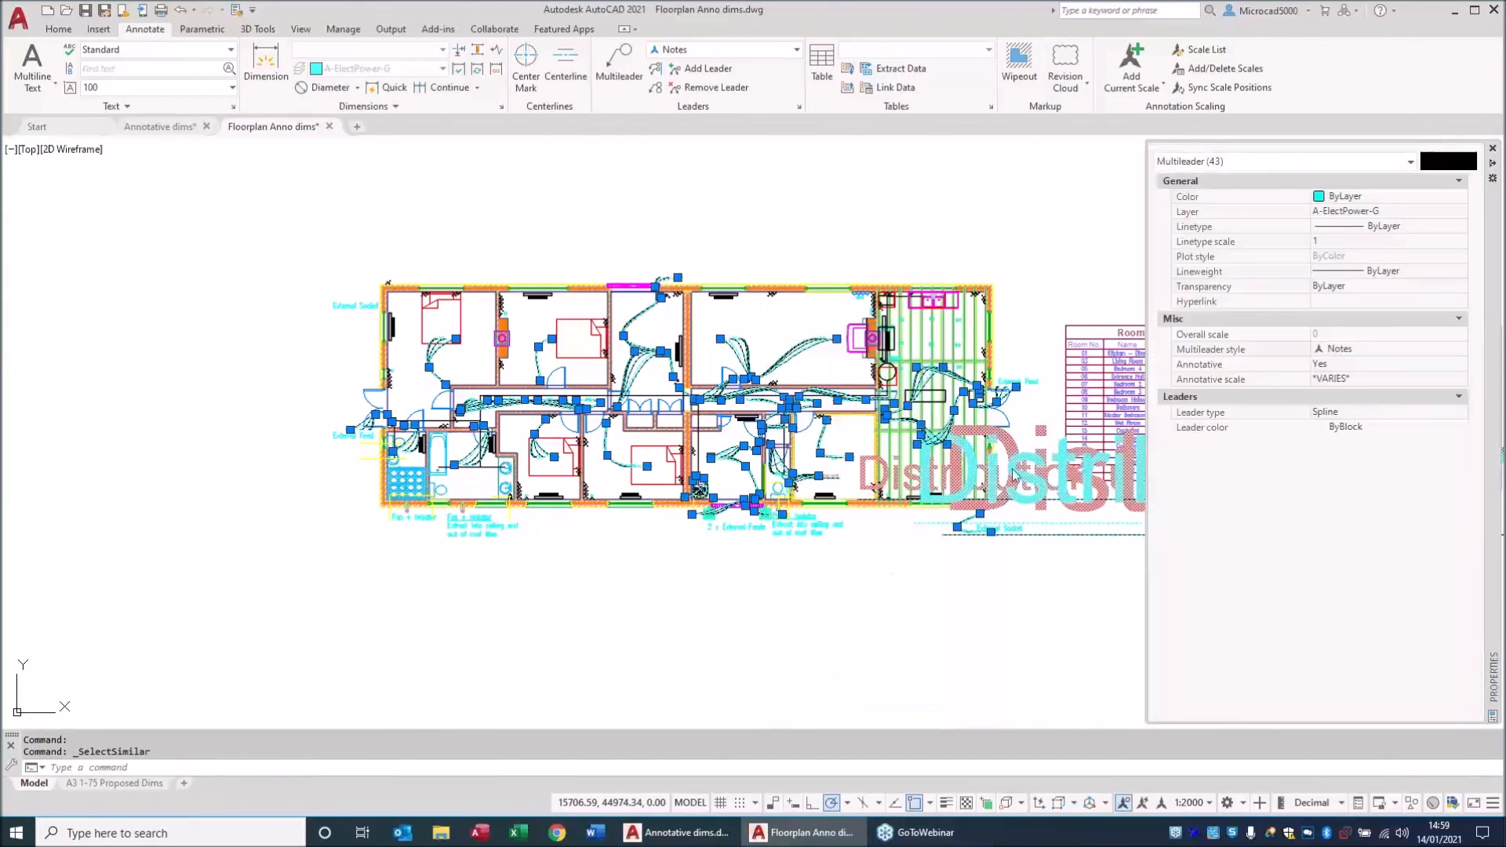
left_click(1212, 381)
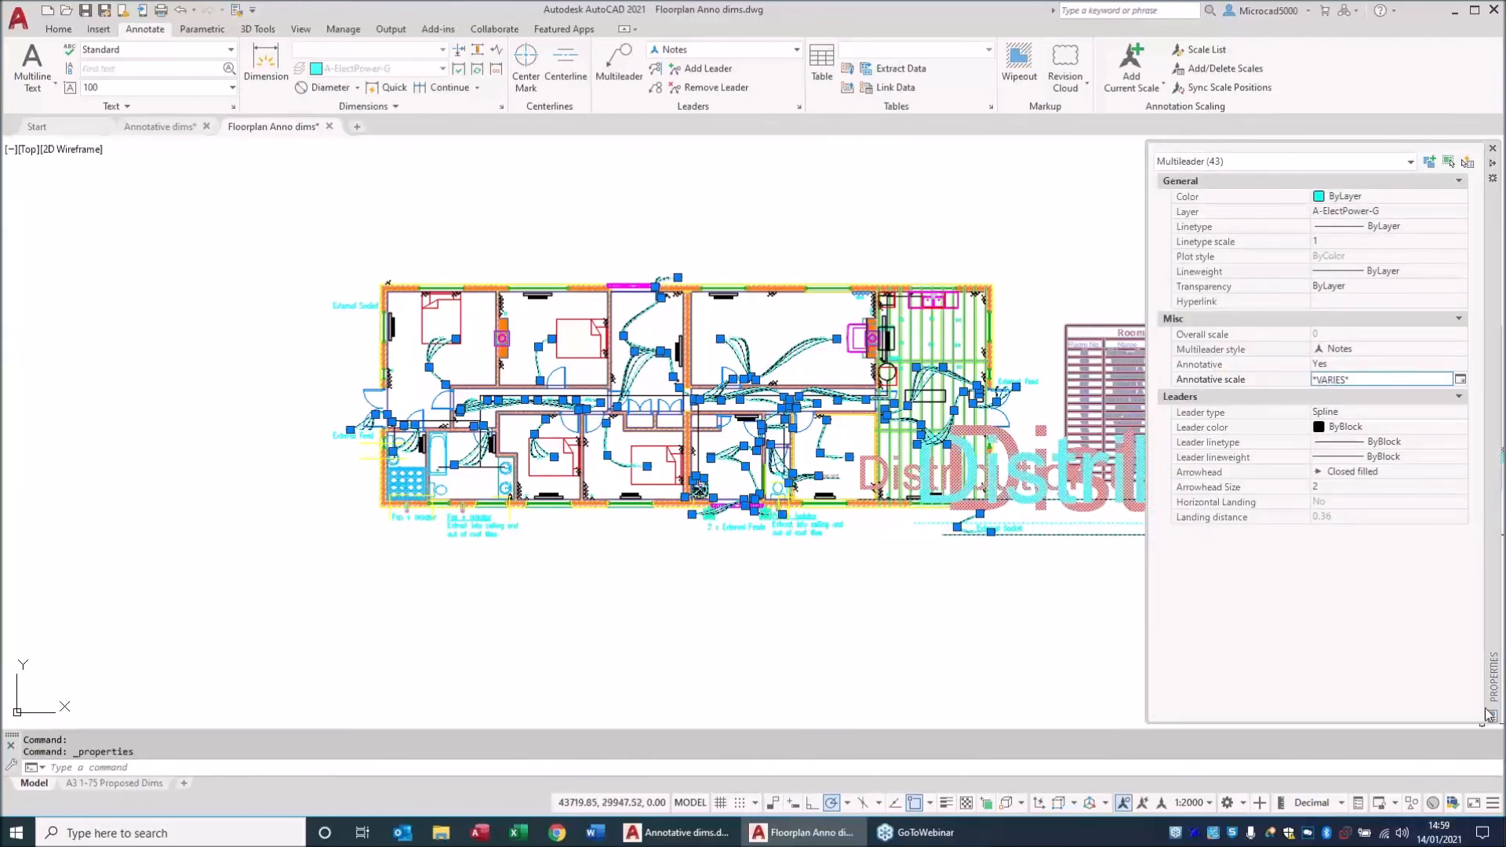
left_click_drag(1496, 549, 1092, 496)
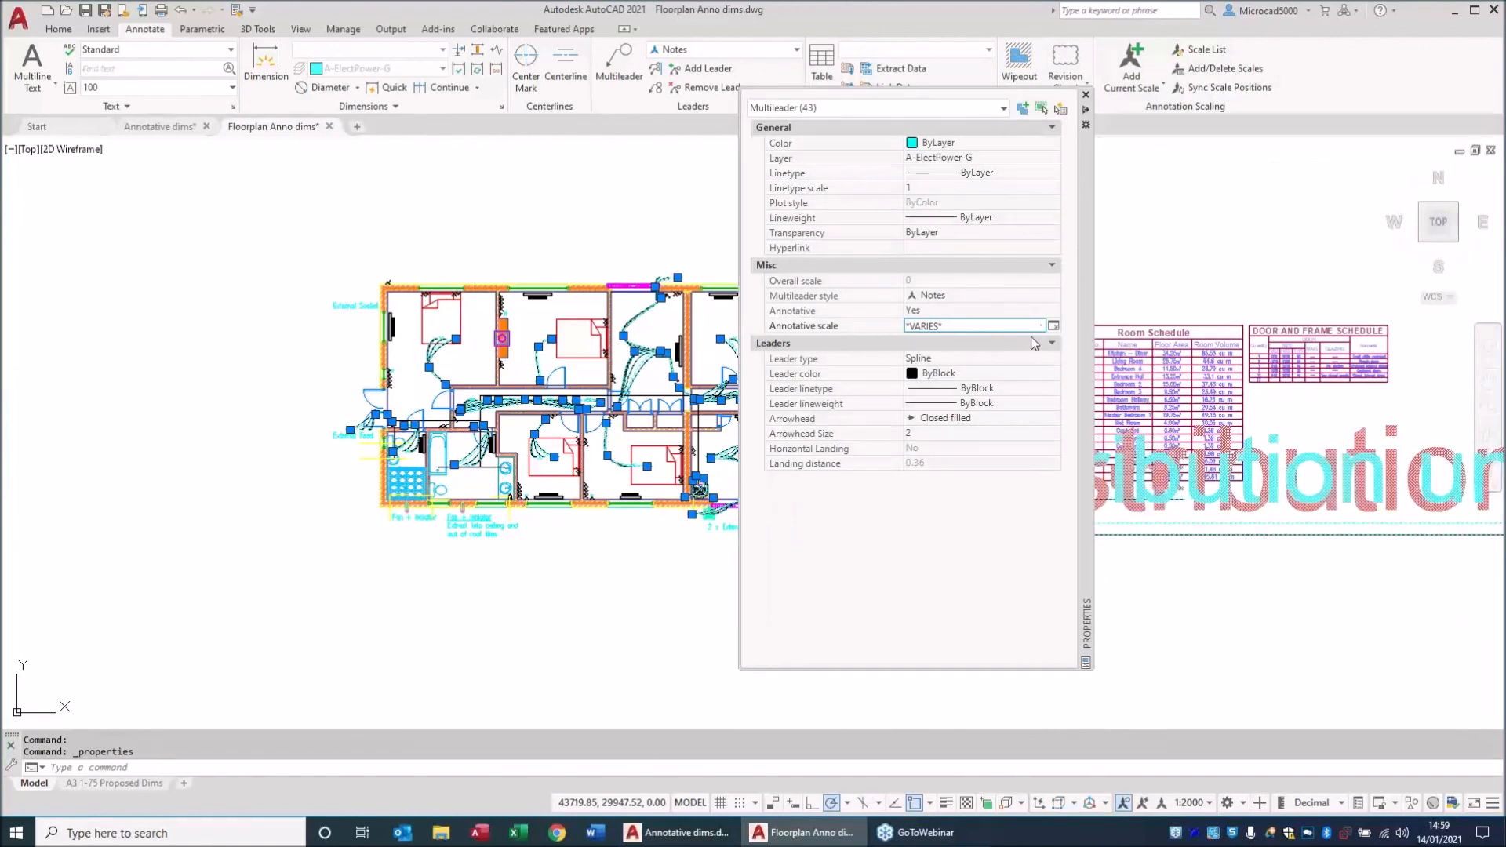
left_click(1053, 325)
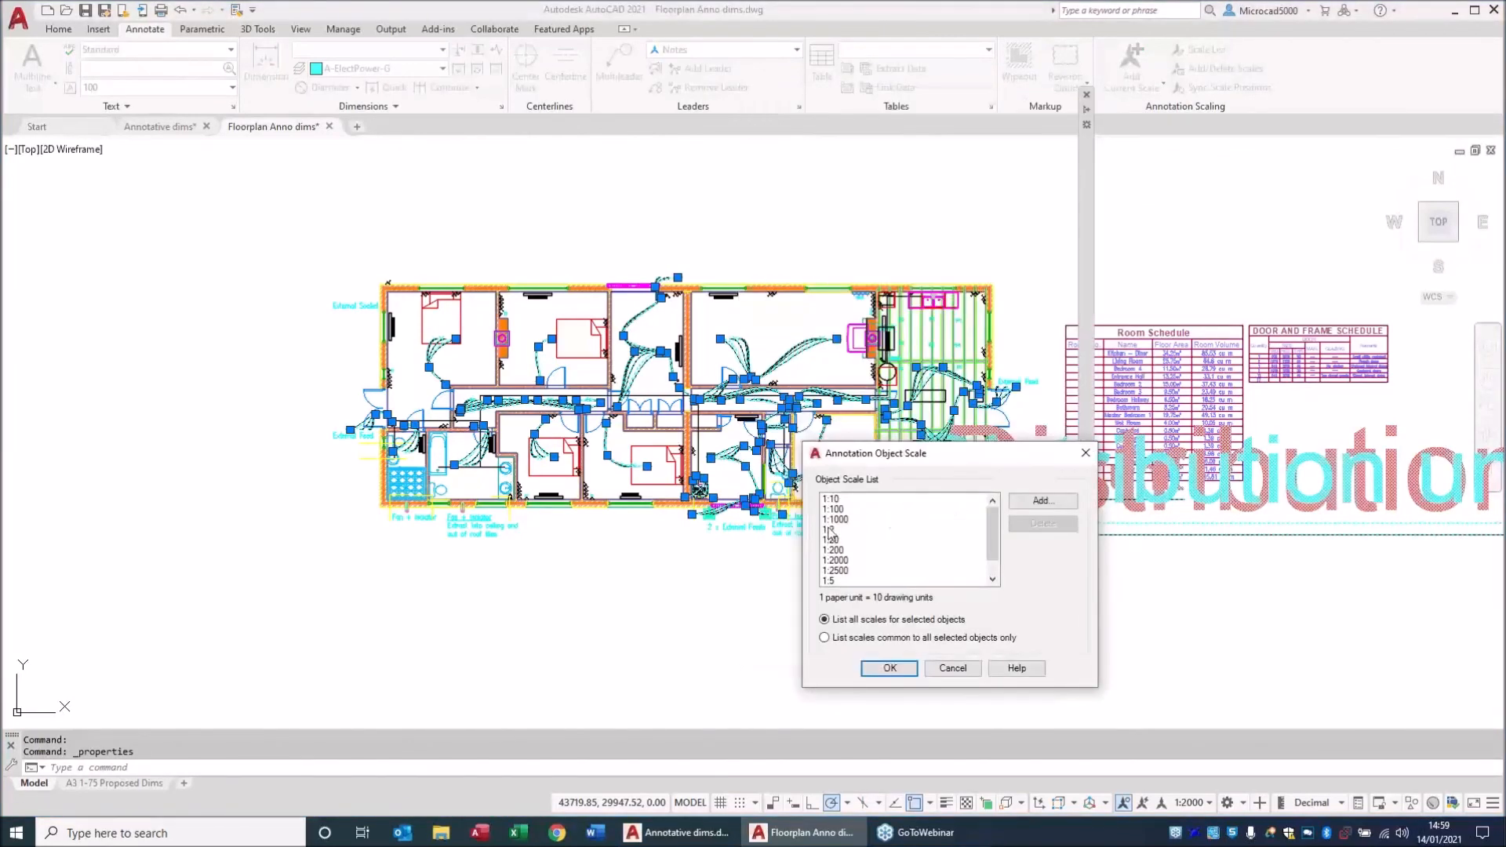
Delete the 1:1000, 1:2000, 1:2500 and 1:75 scales from the selected multileaders and clear the selection.
left_click(833, 519)
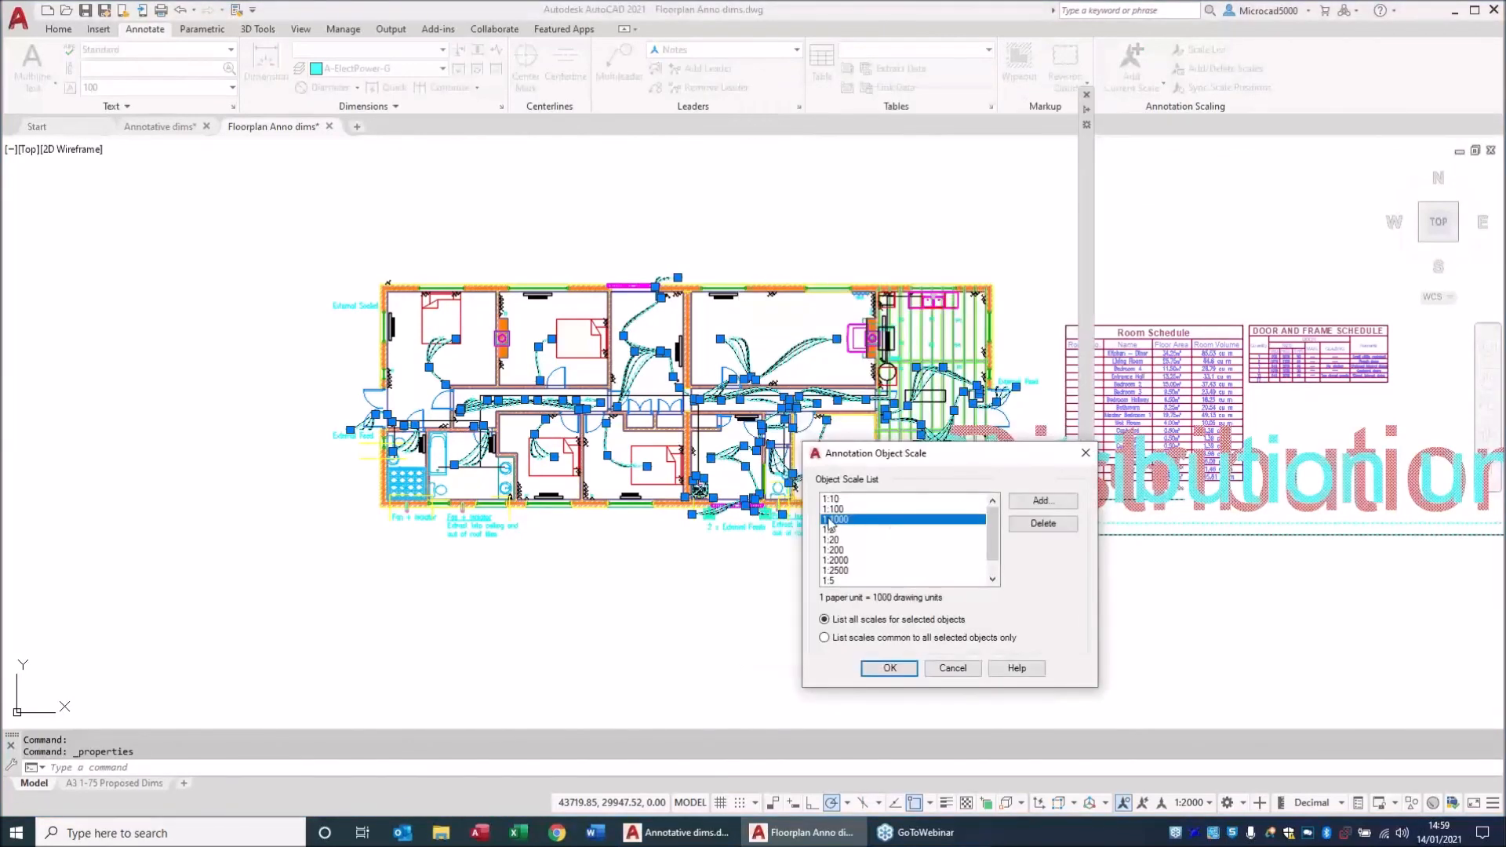
left_click(840, 560, "ctrl")
left_click(840, 570, "ctrl")
left_click_drag(994, 538, 993, 579)
left_click(829, 584, "ctrl")
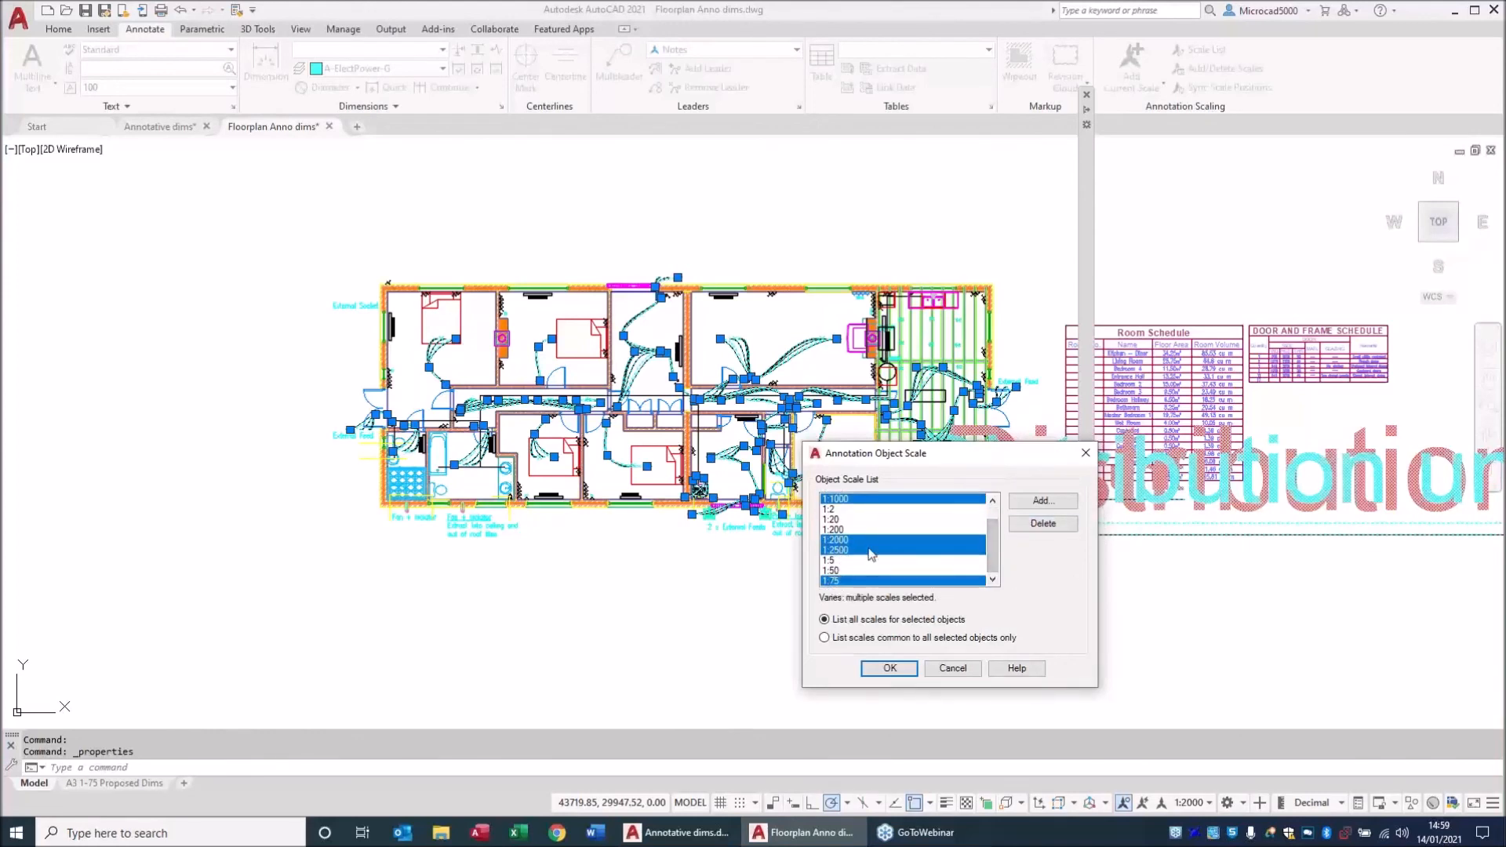
left_click_drag(993, 561, 998, 545)
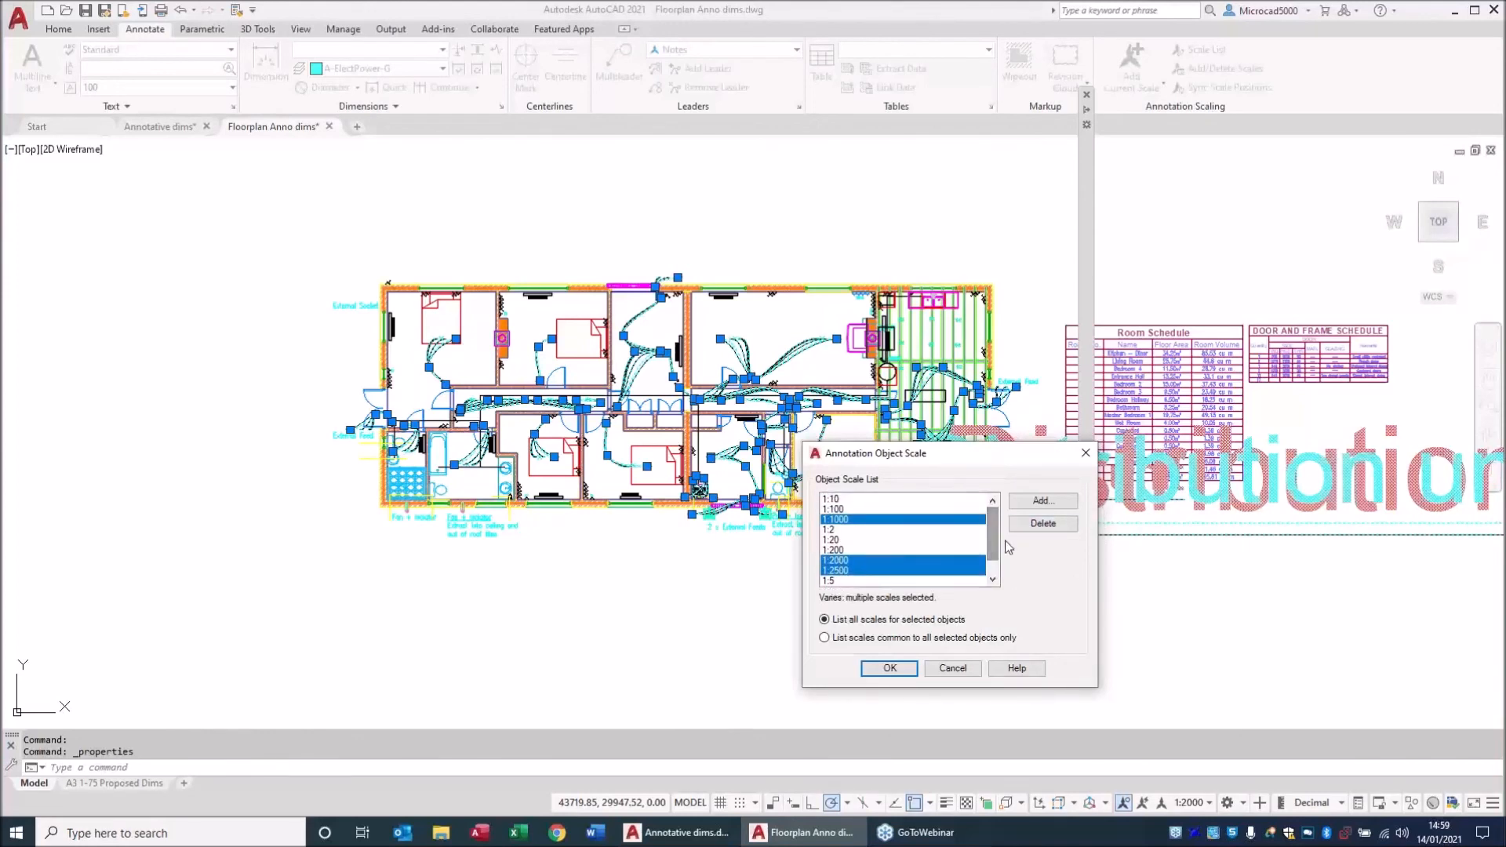
left_click(1043, 524)
left_click(902, 671)
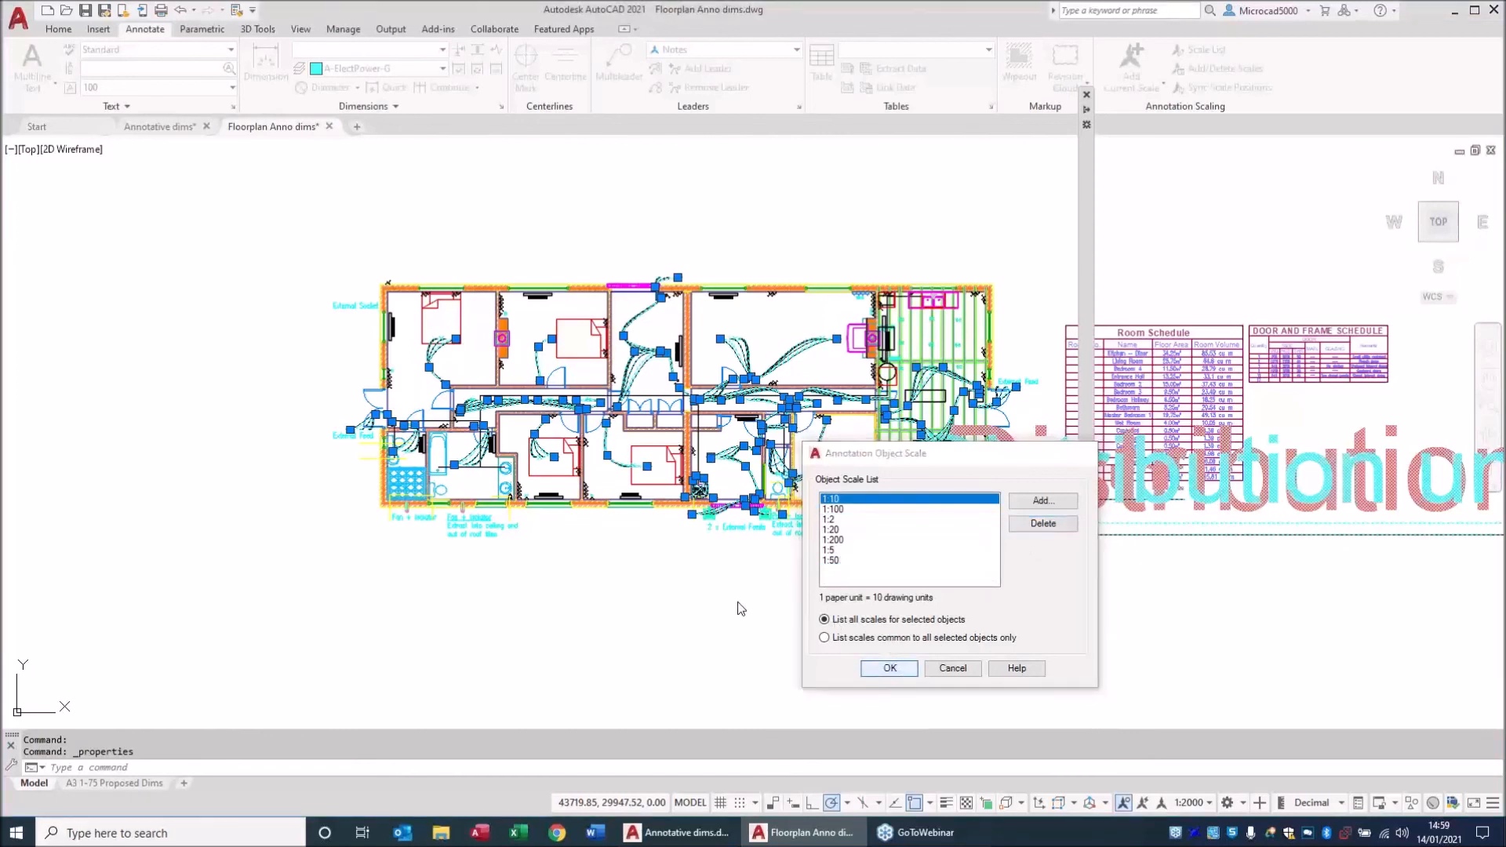
key("Escape")
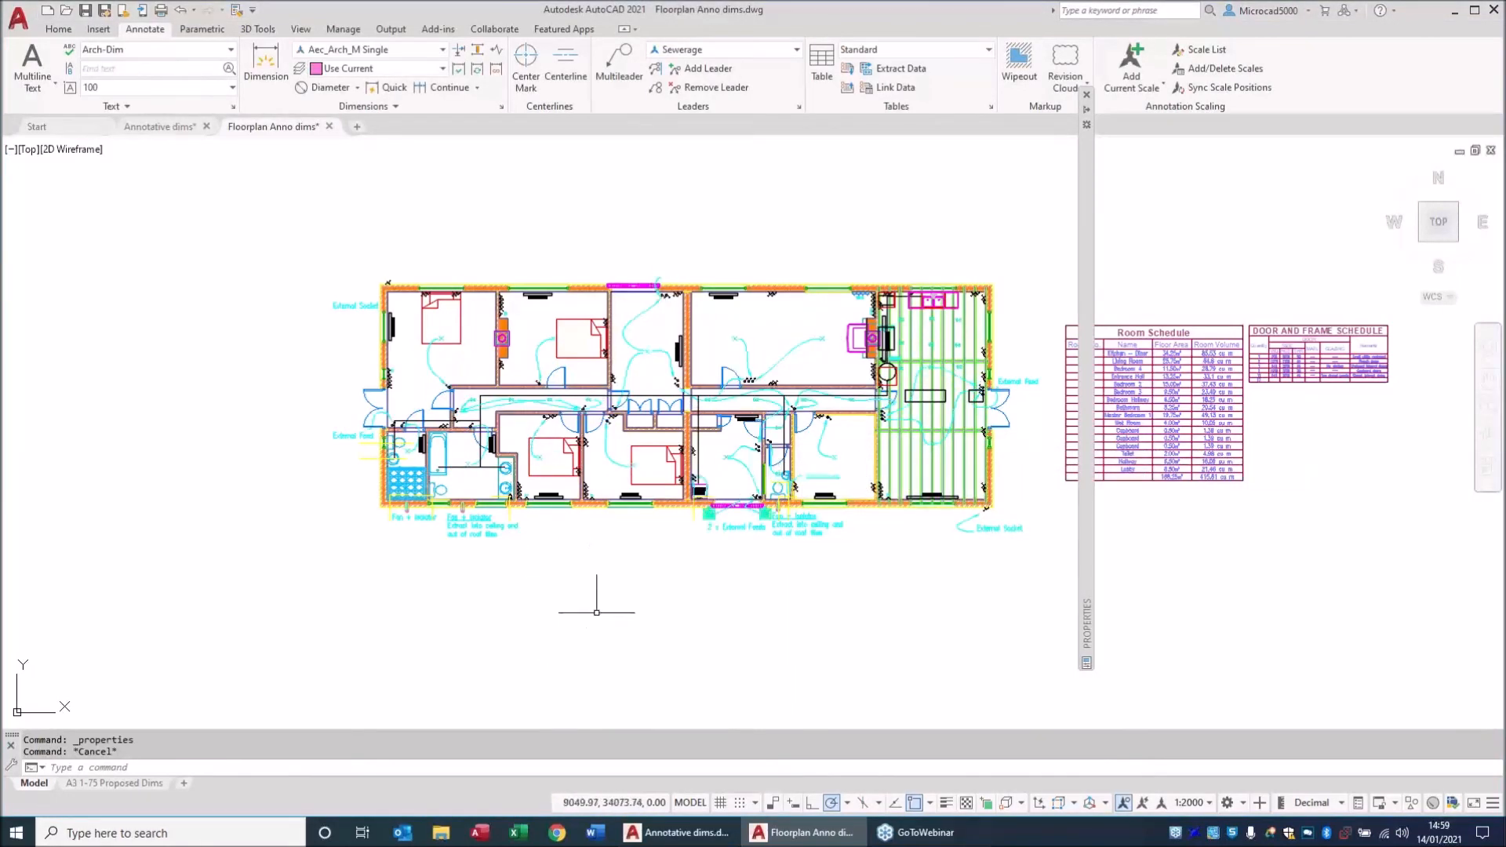